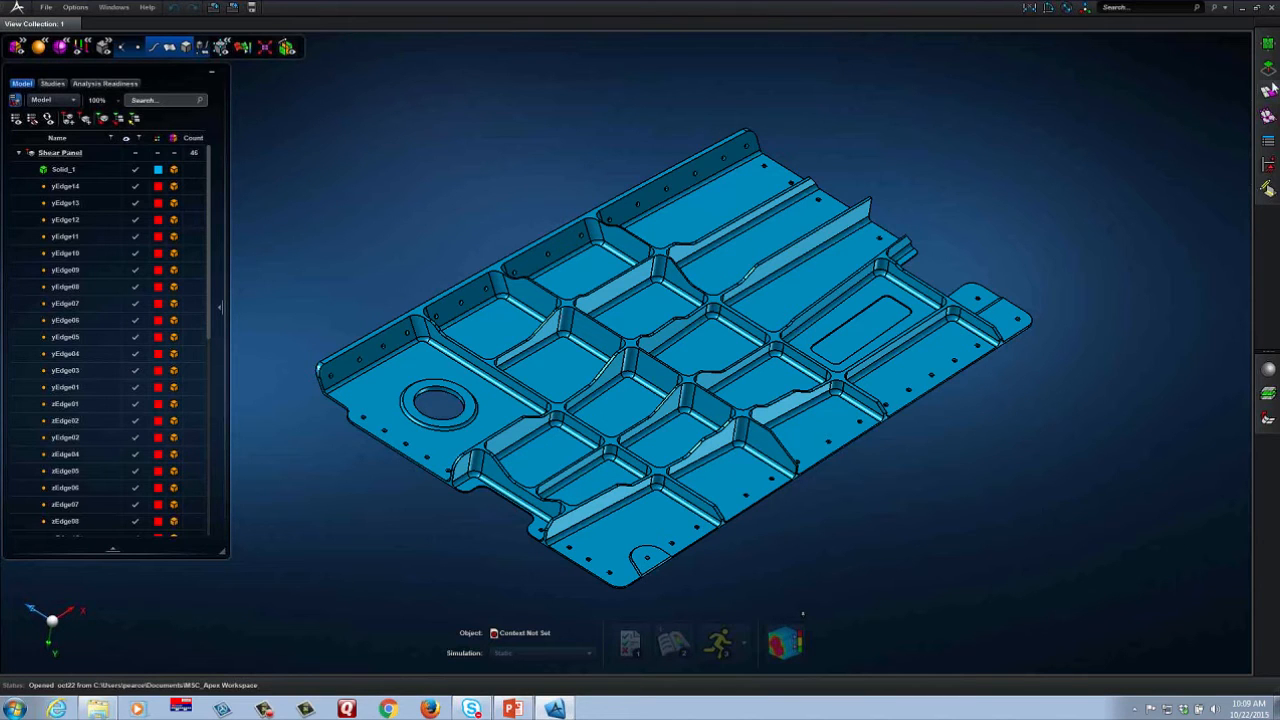
# - View the tutorial video page for the Vertex/Edge Drag geometry editing tool and close it
pyautogui.click(1268, 67)
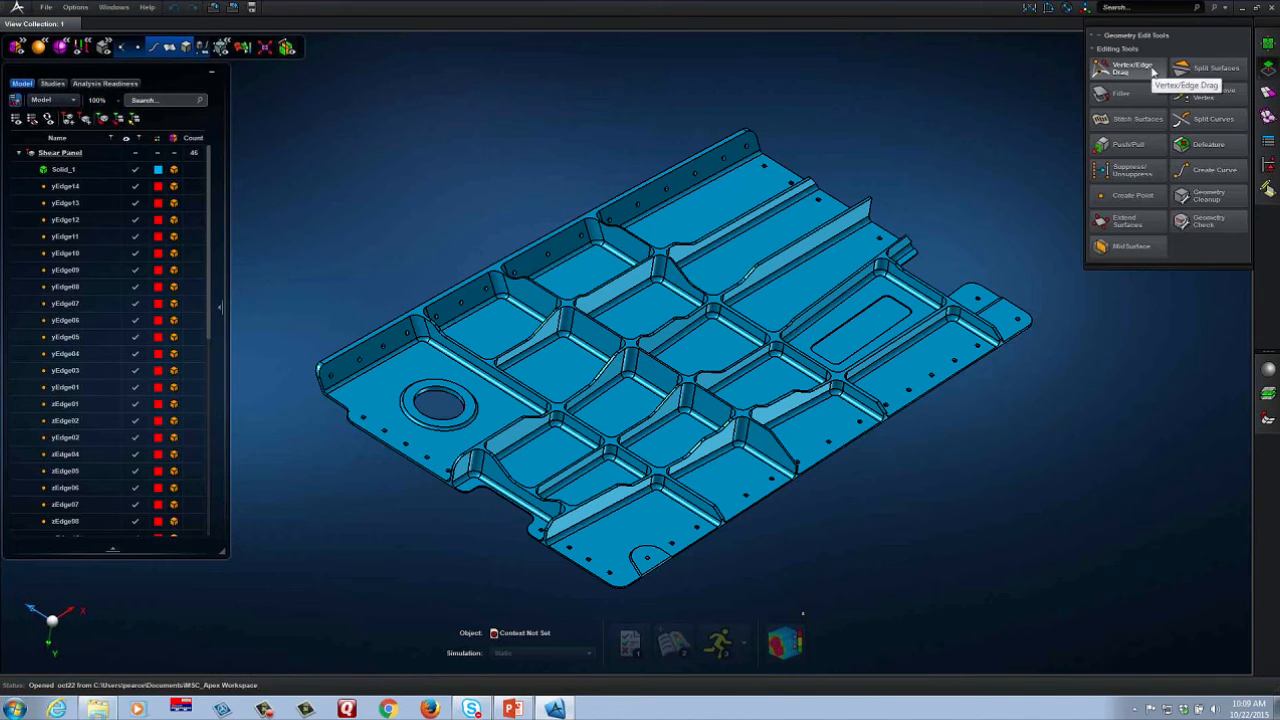
pyautogui.moveTo(1153, 70)
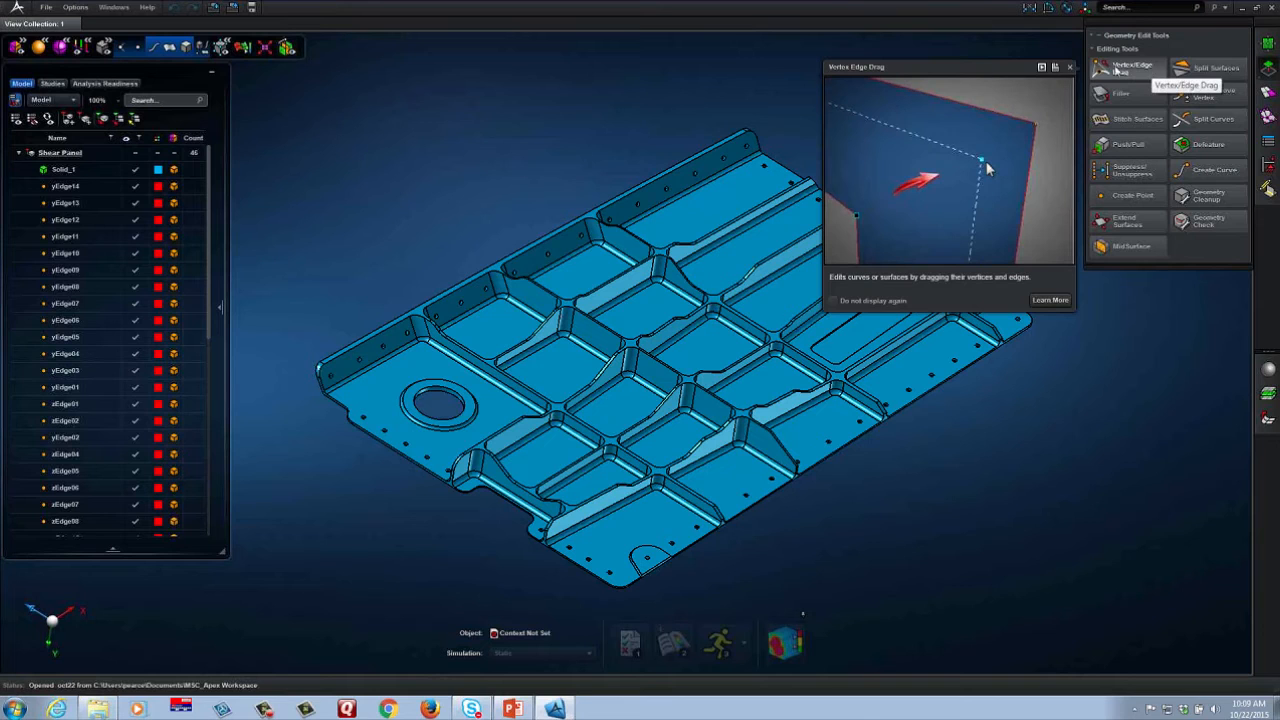
pyautogui.click(1046, 68)
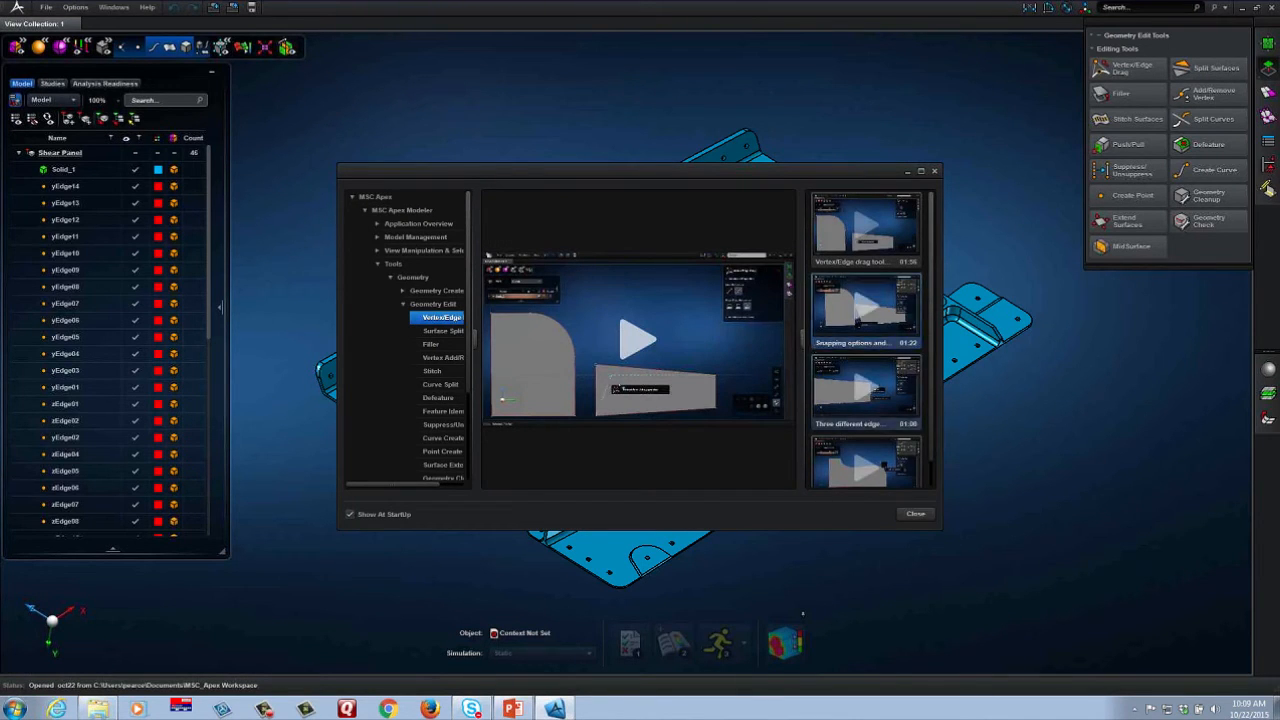
pyautogui.click(916, 513)
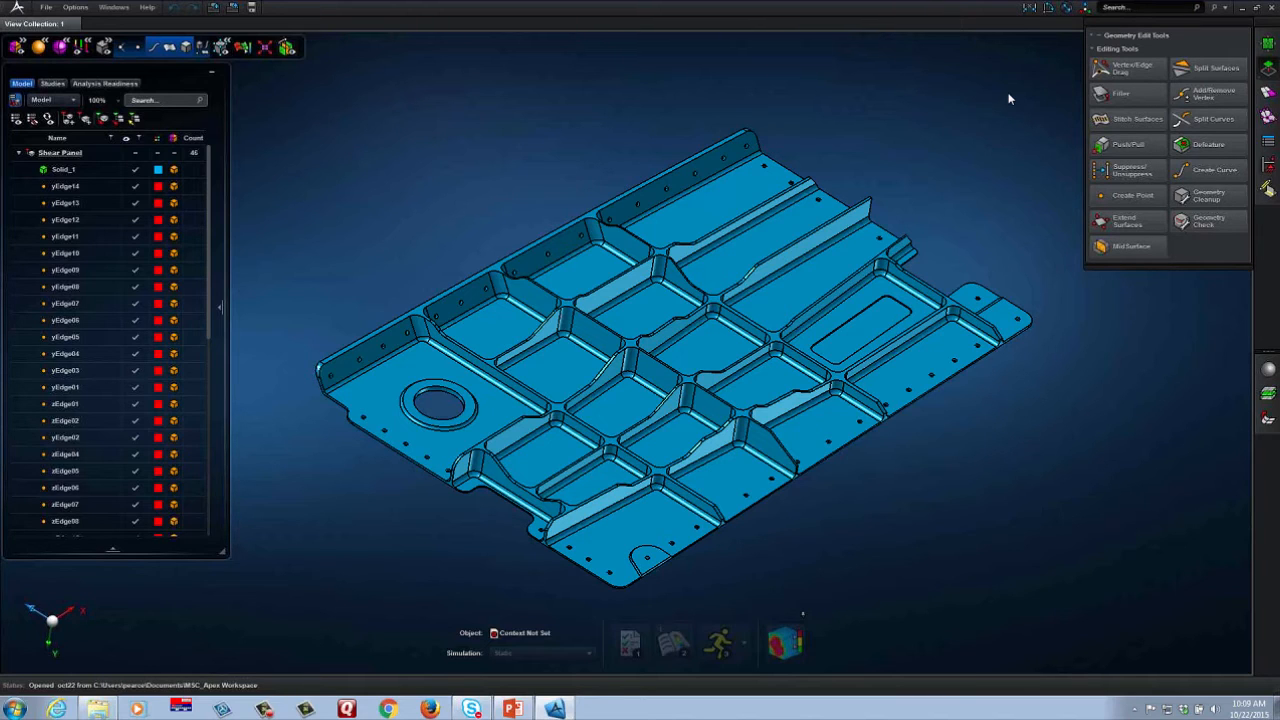
pyautogui.click(1267, 70)
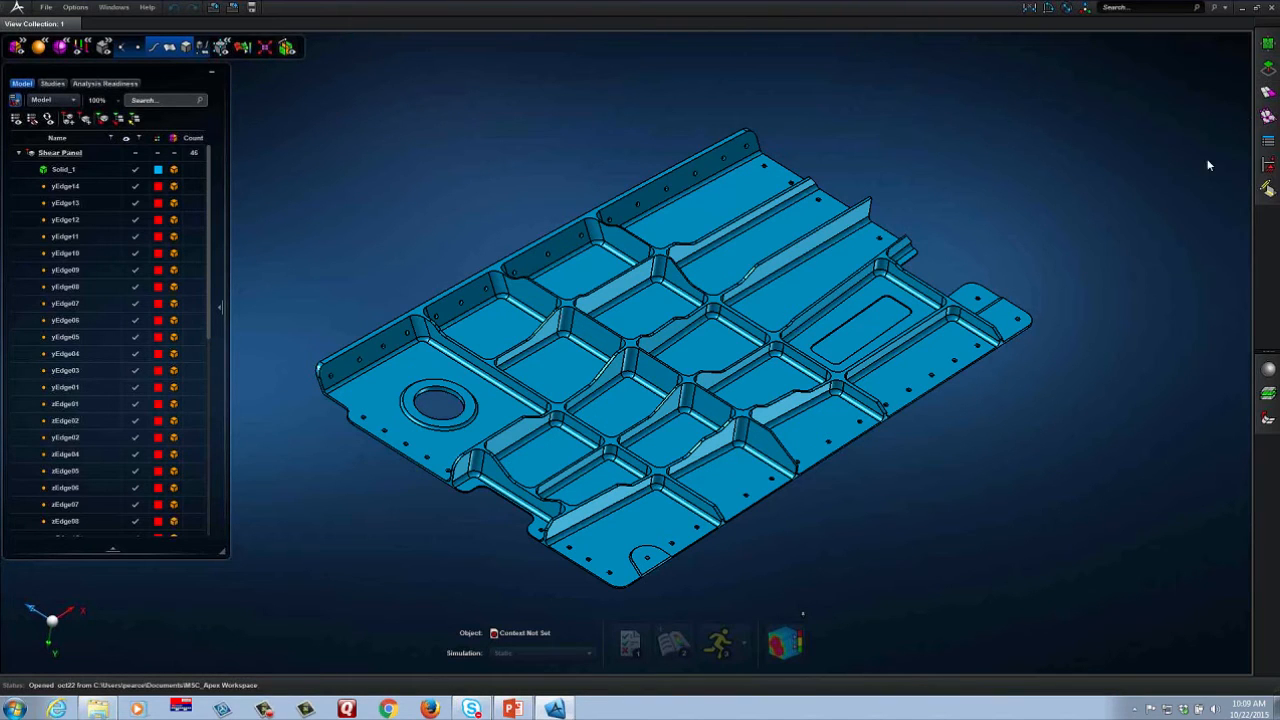
# - Examine the shear panel solid's end flange, corner fillets, stiffener ribs and fastener holes from several angles
pyautogui.moveTo(1171, 217); pyautogui.dragTo(1006, 457, button='middle')
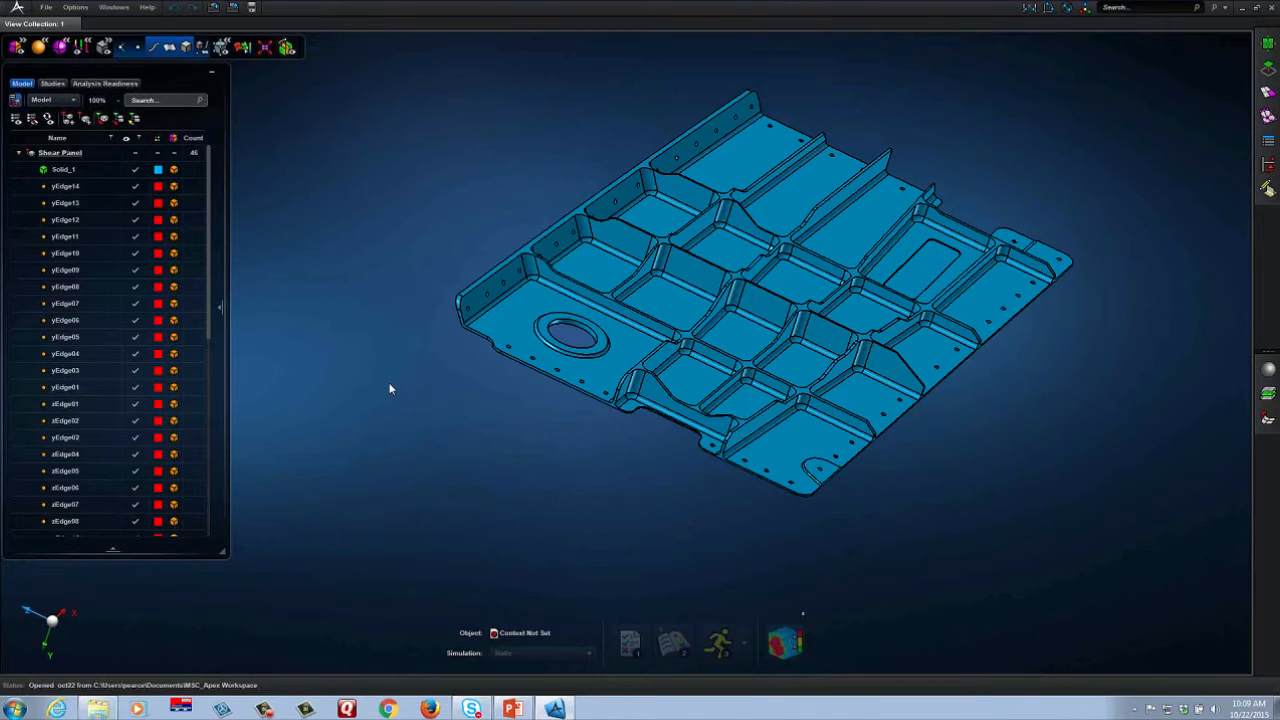
pyautogui.moveTo(404, 393); pyautogui.dragTo(408, 391, button='middle')
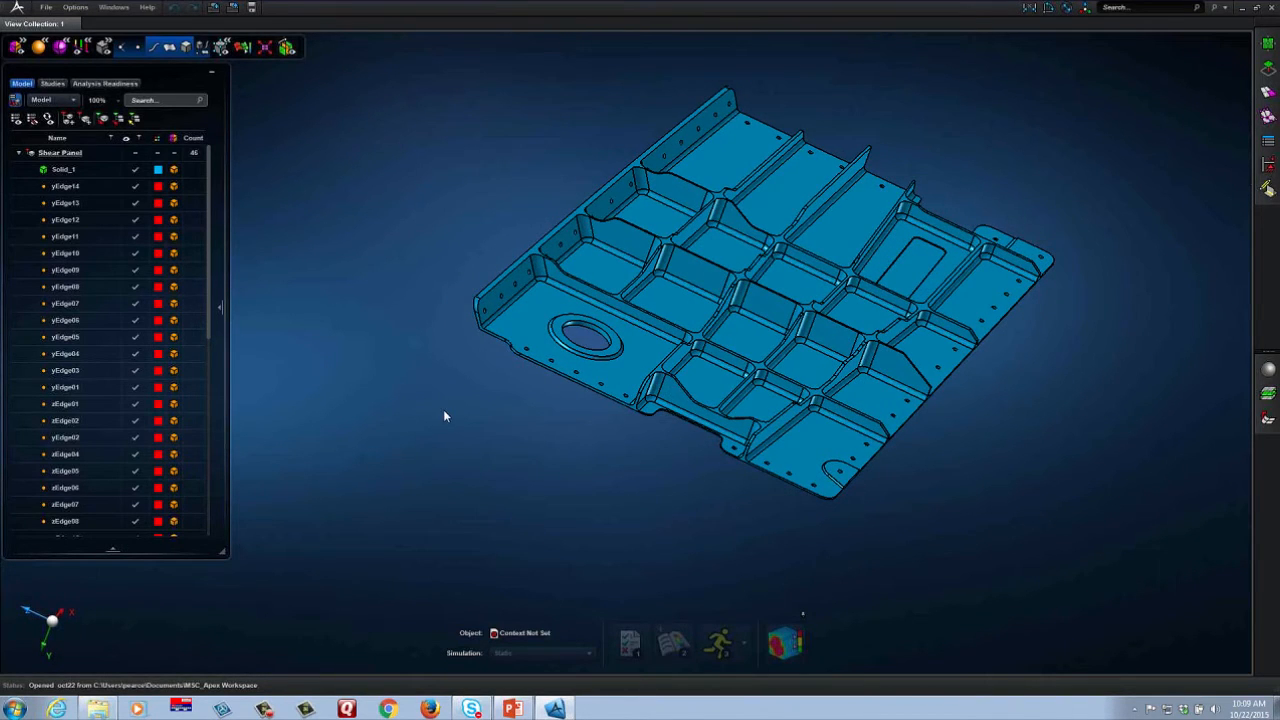
pyautogui.scroll(5, 445, 355)
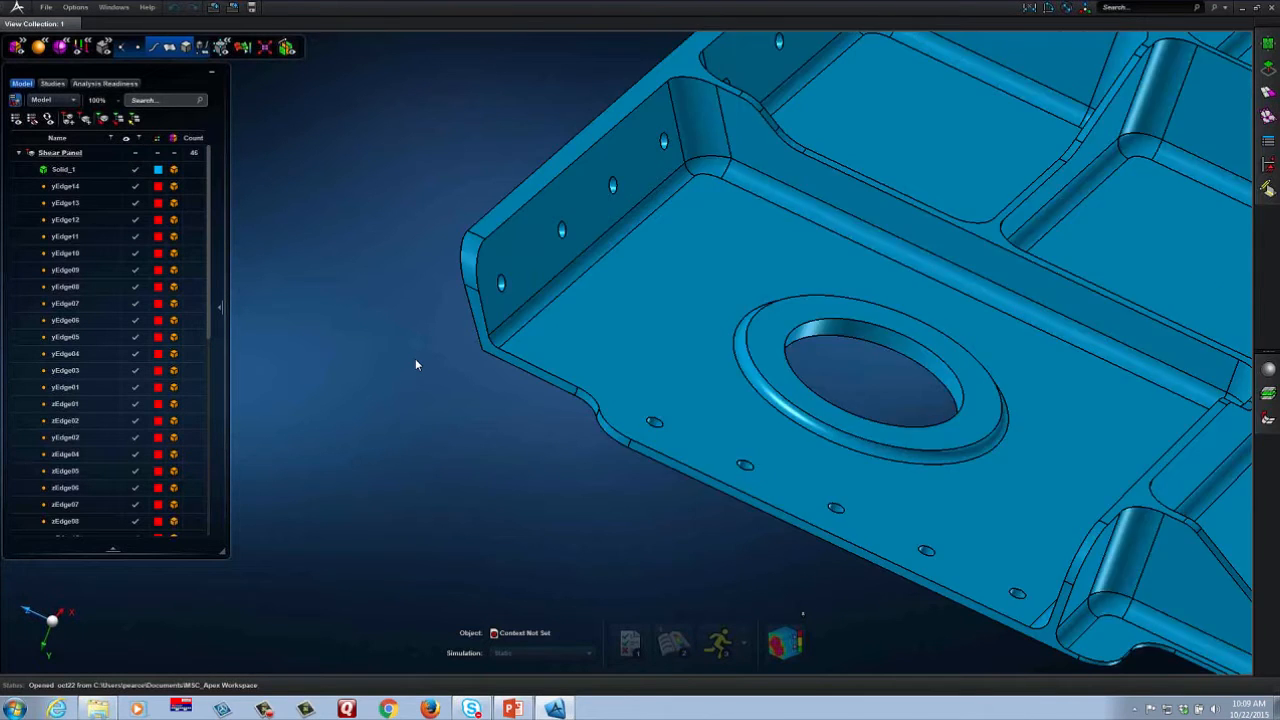
pyautogui.scroll(3, 416, 364)
pyautogui.moveTo(415, 364); pyautogui.dragTo(453, 277, button='middle')
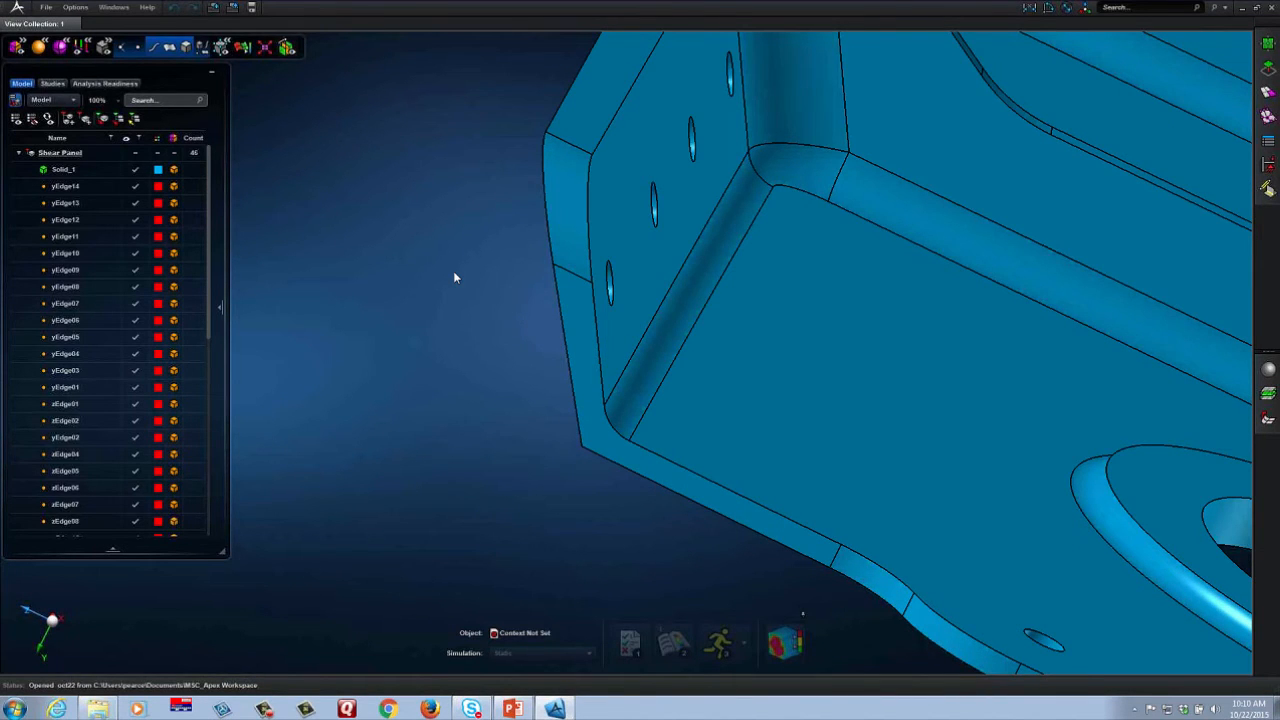
pyautogui.press('f')
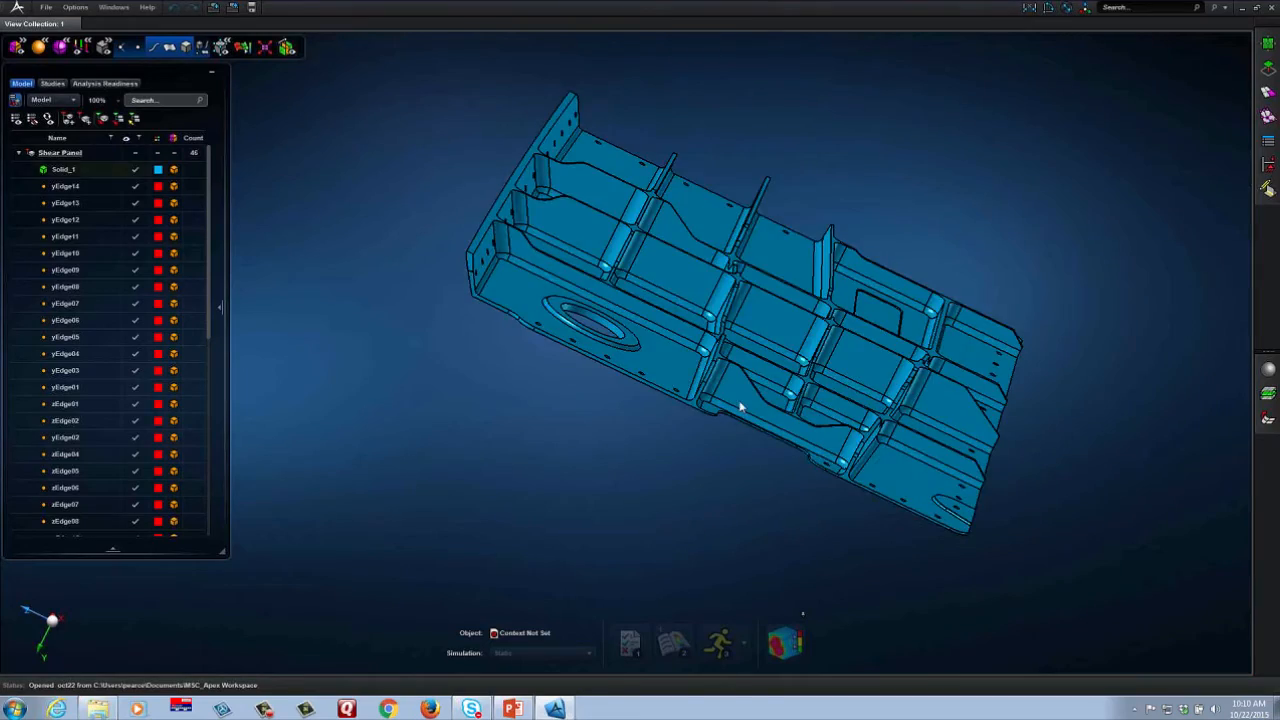
pyautogui.moveTo(728, 411); pyautogui.dragTo(773, 483, button='middle')
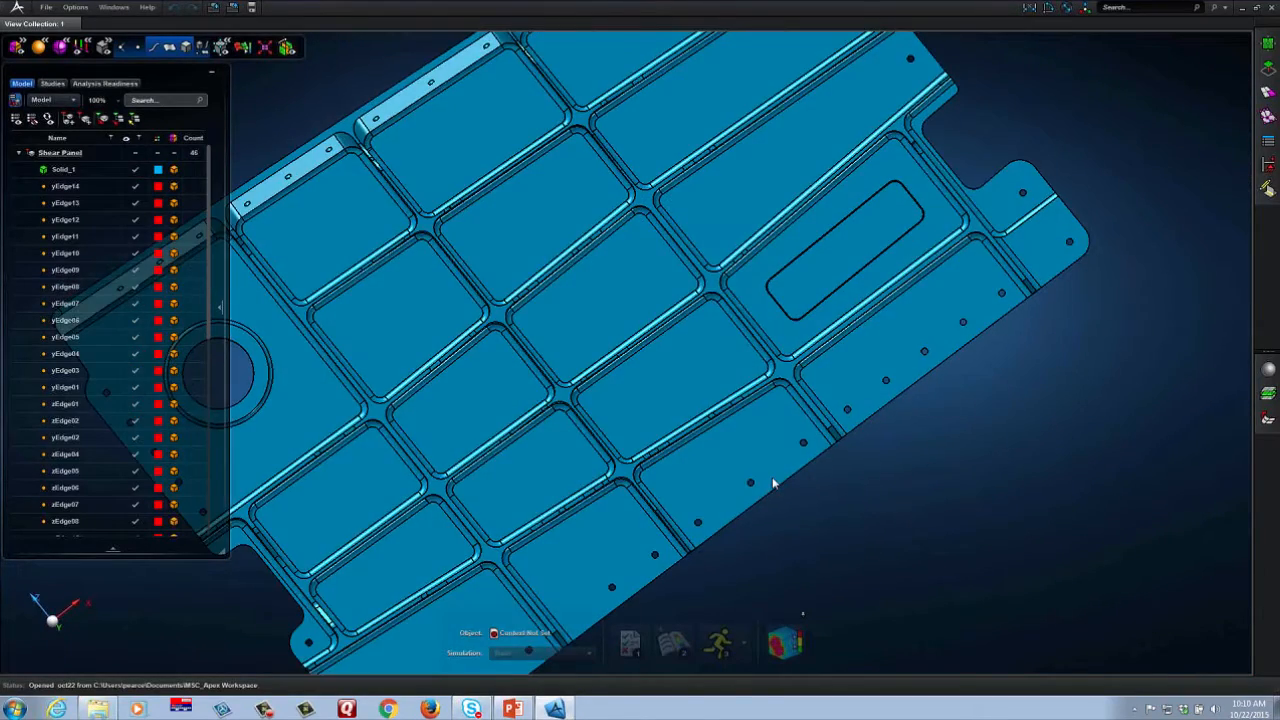
pyautogui.scroll(5, 810, 297)
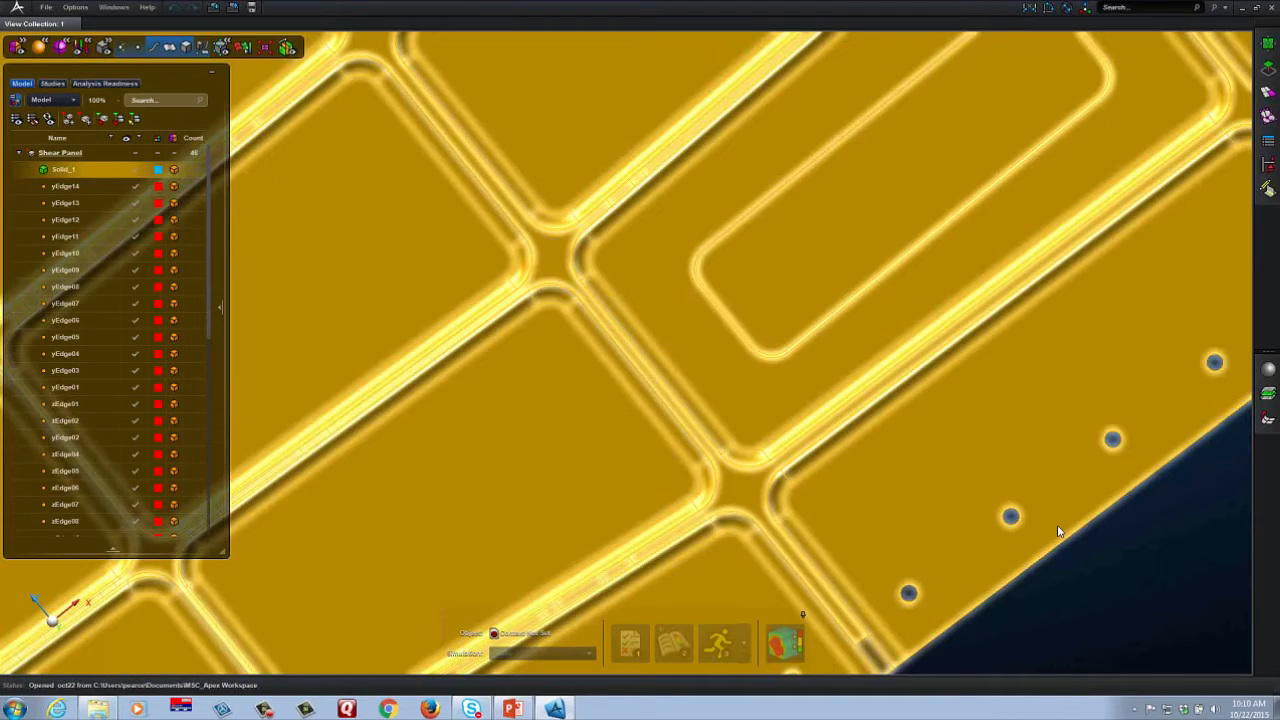
pyautogui.click(1088, 560)
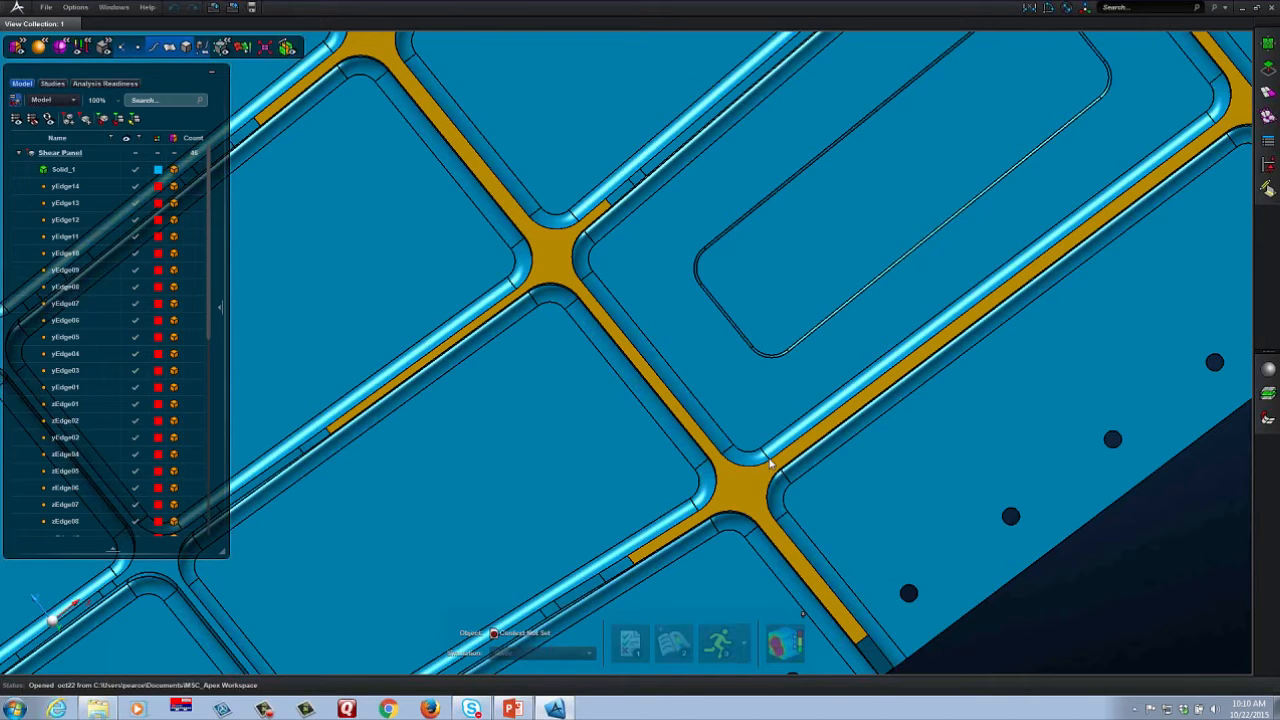
pyautogui.moveTo(768, 463); pyautogui.dragTo(785, 425, button='middle')
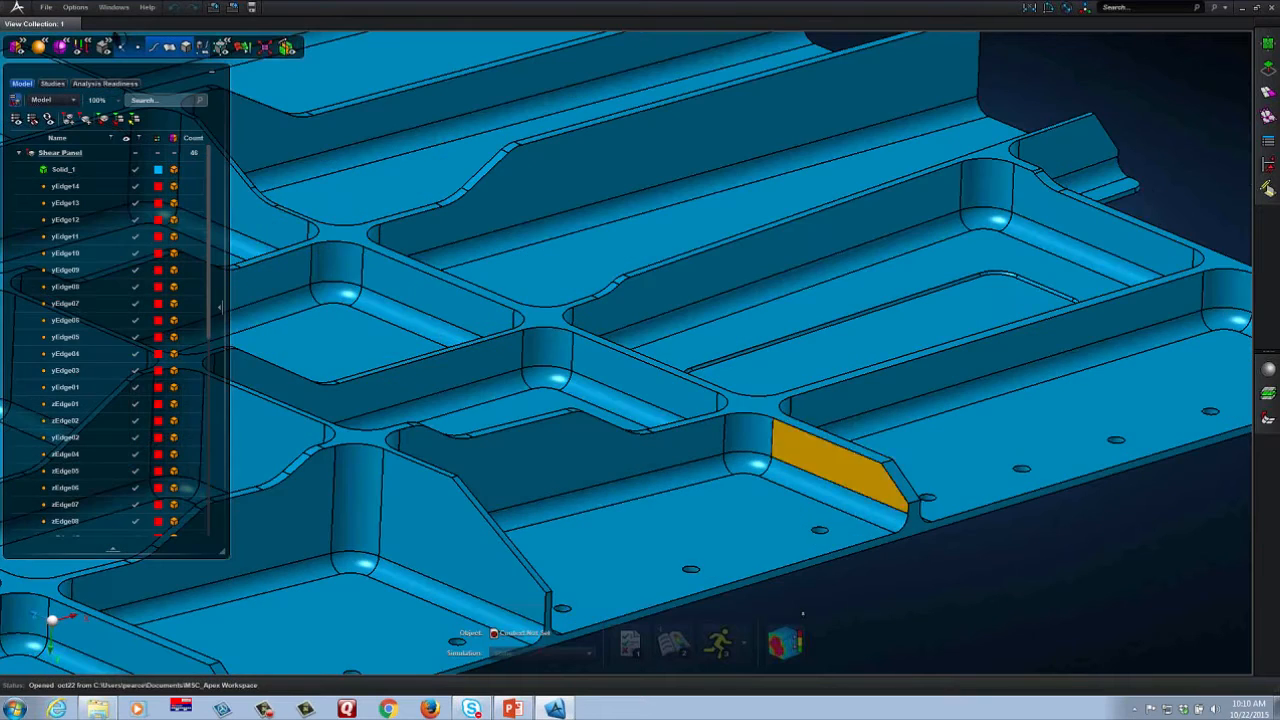
pyautogui.scroll(-5, 1038, 571)
pyautogui.scroll(-5, 1032, 491)
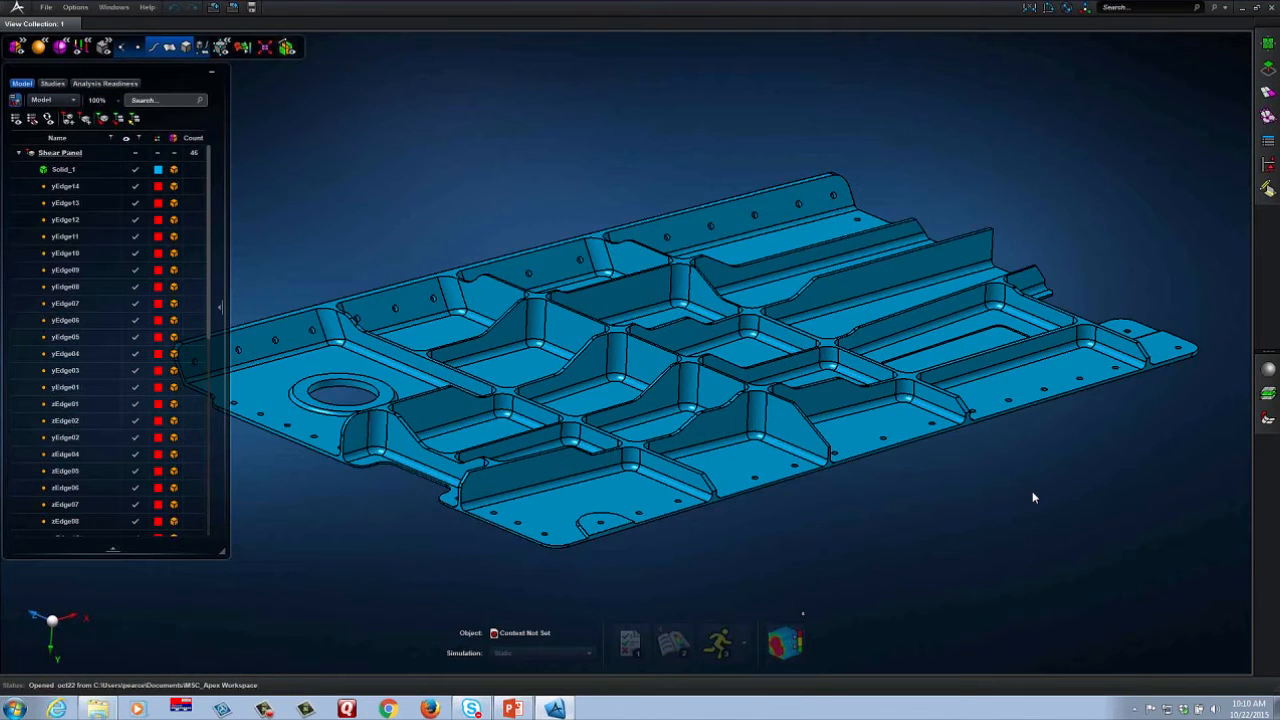
pyautogui.scroll(2, 1035, 495)
pyautogui.moveTo(1045, 500); pyautogui.dragTo(909, 448, button='middle')
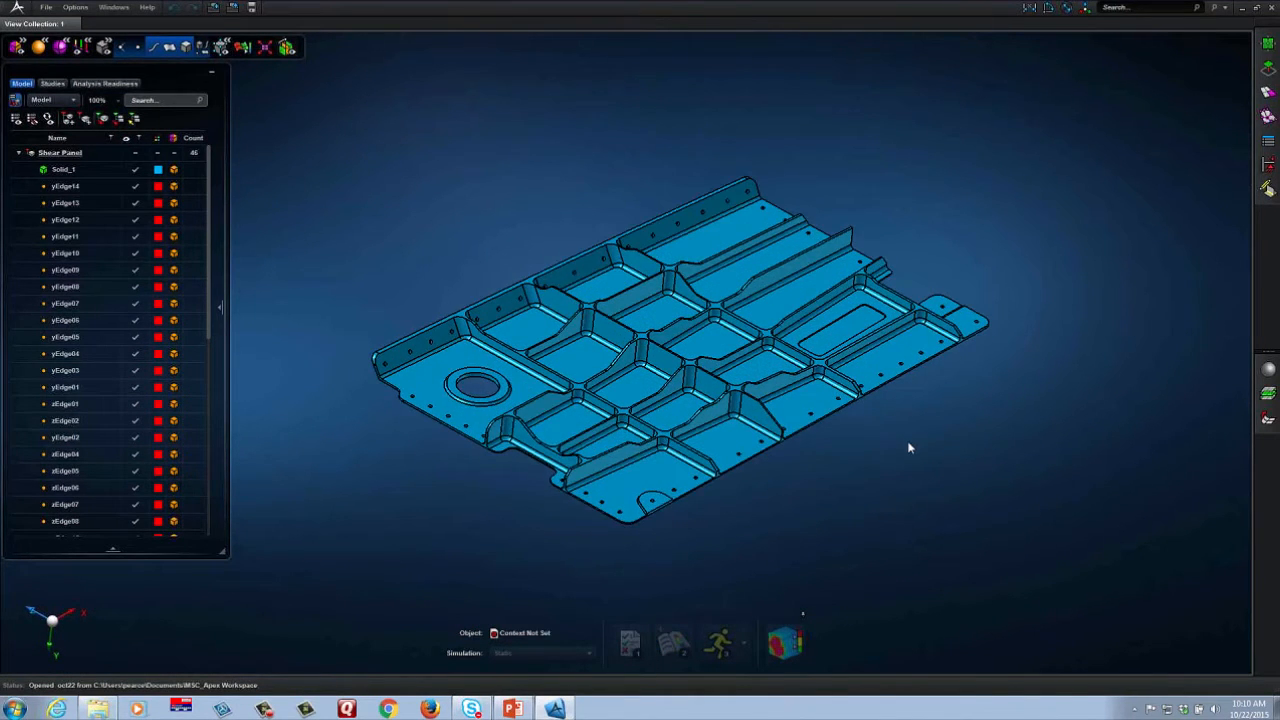
# - Create constant-thickness midsurfaces from the whole shear panel solid with the MidSurface tool and inspect the resulting surfaces
pyautogui.click(1268, 68)
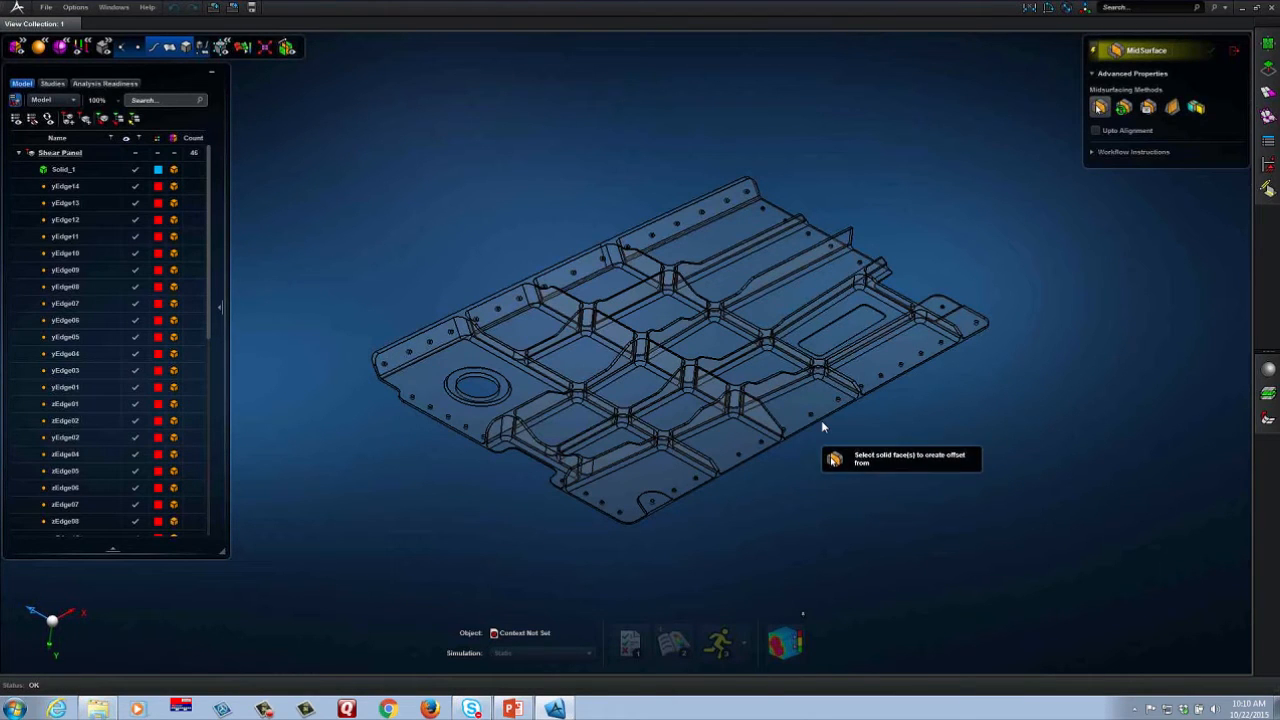
pyautogui.click(1124, 107)
pyautogui.click(890, 377)
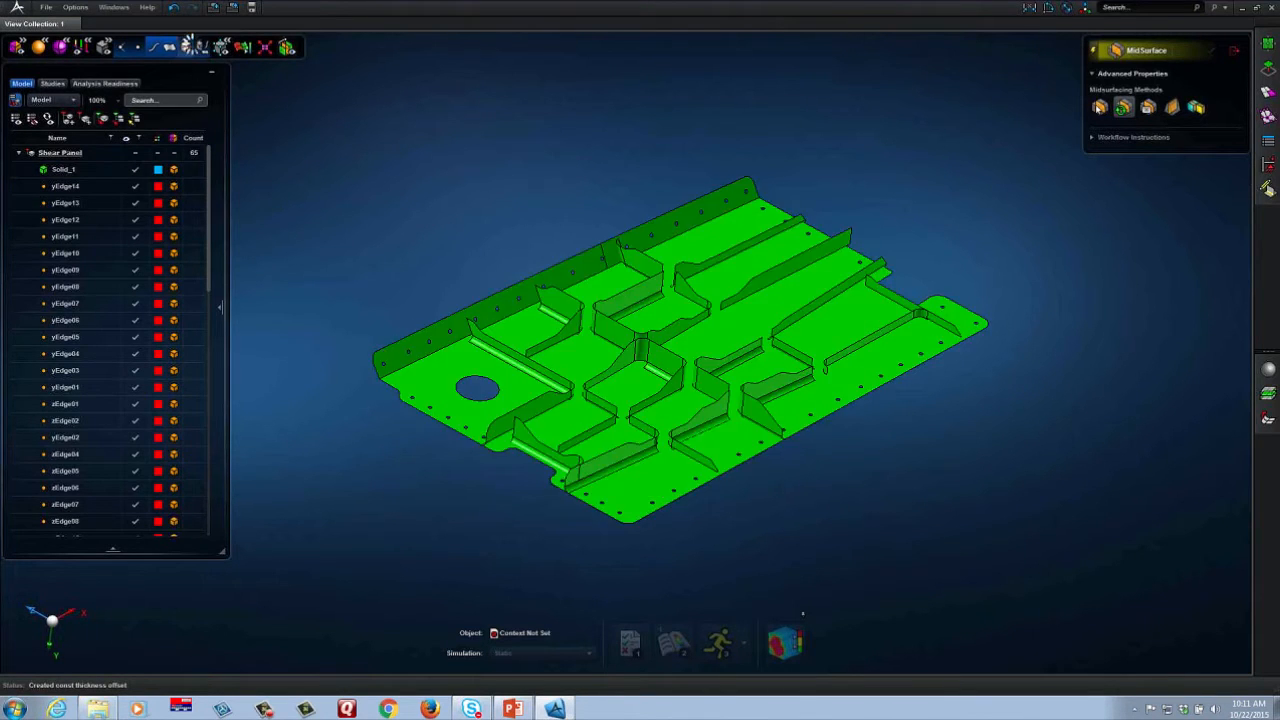
pyautogui.scroll(3, 763, 466)
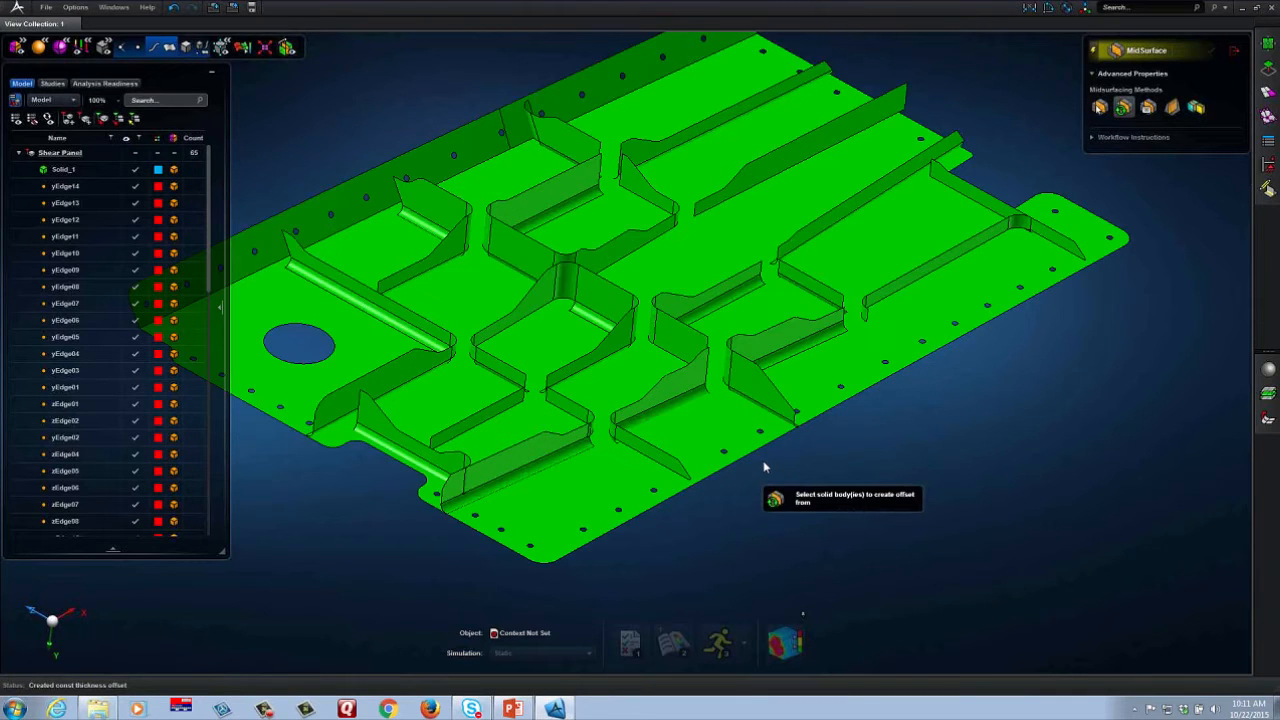
pyautogui.moveTo(763, 461); pyautogui.dragTo(766, 474, button='middle')
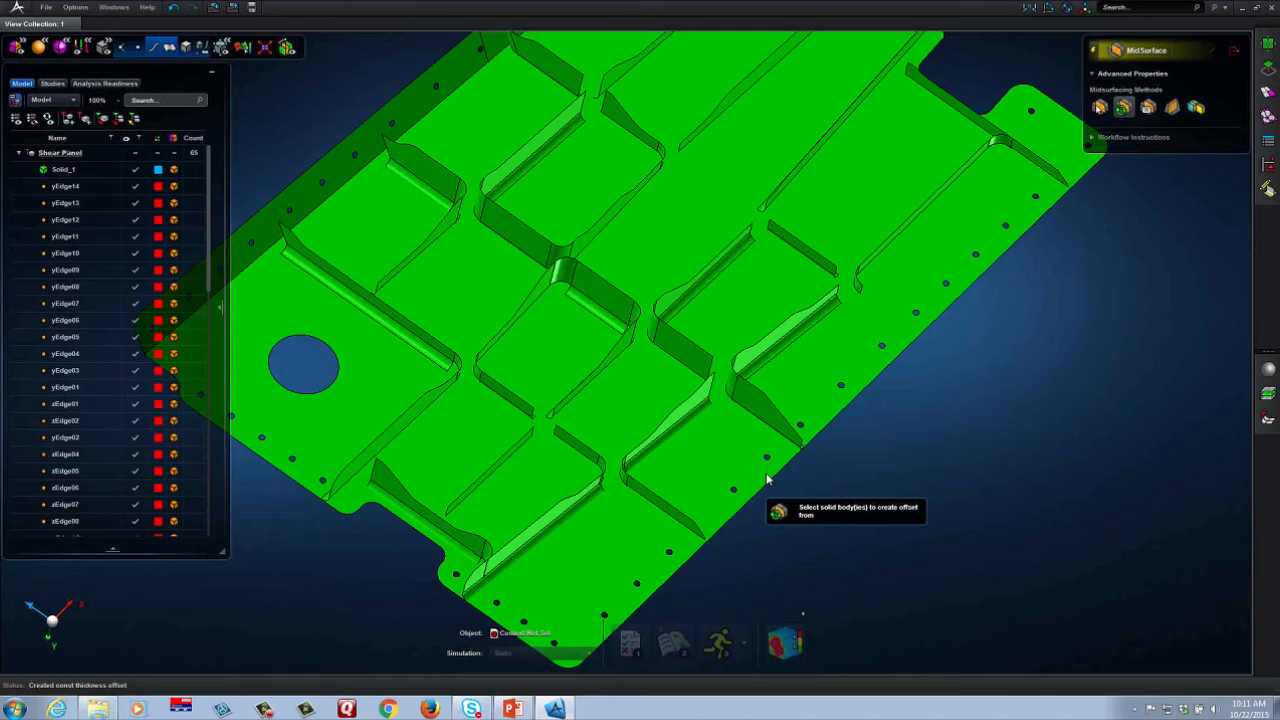
pyautogui.moveTo(859, 426); pyautogui.dragTo(838, 416, button='middle')
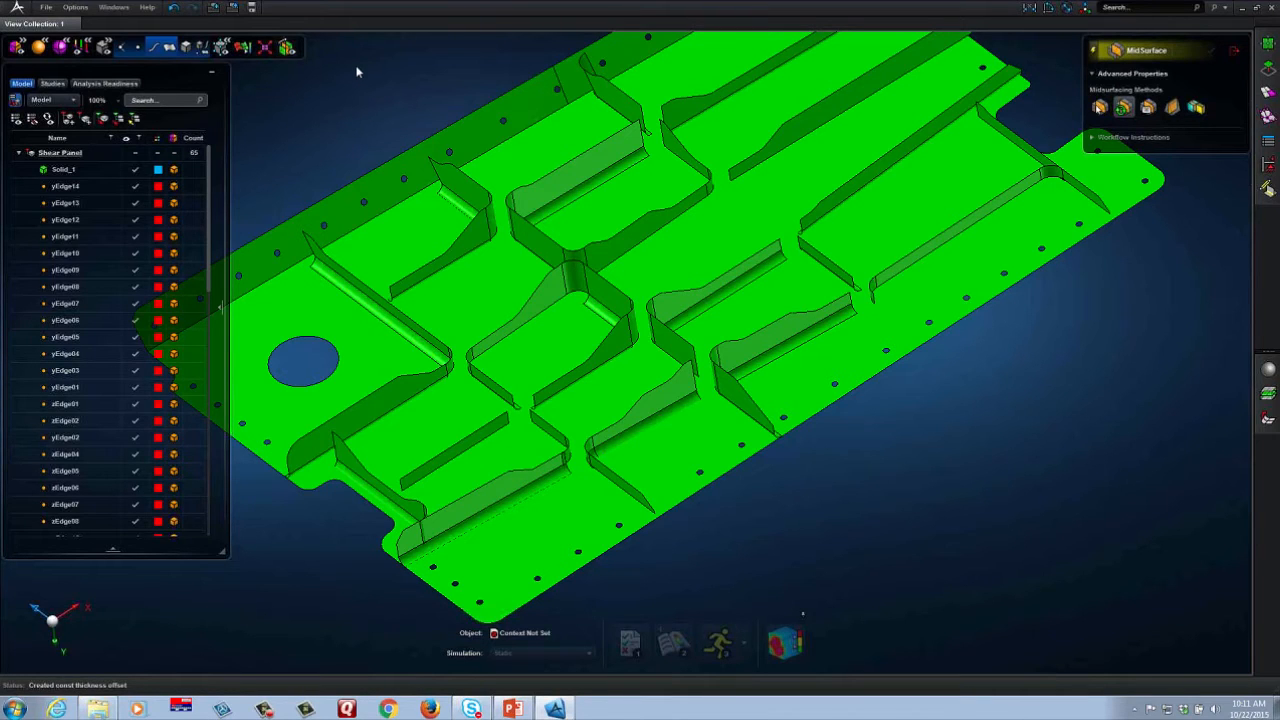
# - Undo the constant-thickness midsurface creation and display the solid geometry again
pyautogui.click(174, 7)
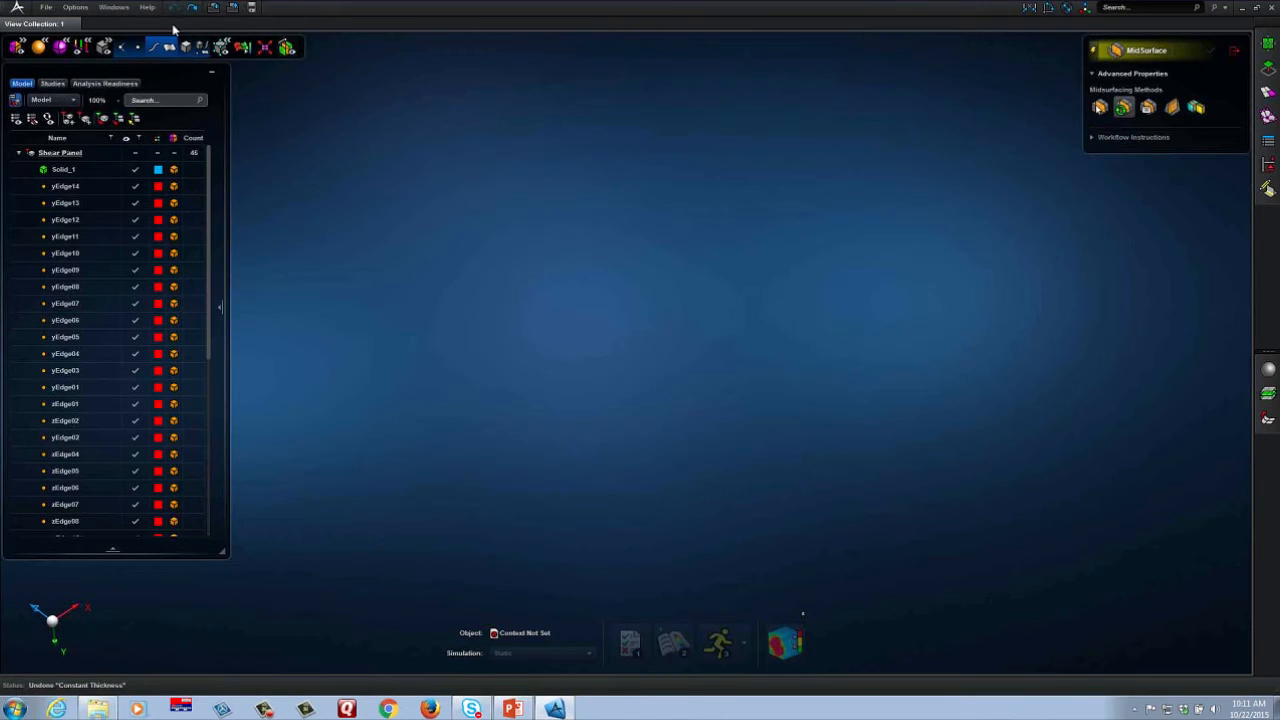
pyautogui.click(185, 47)
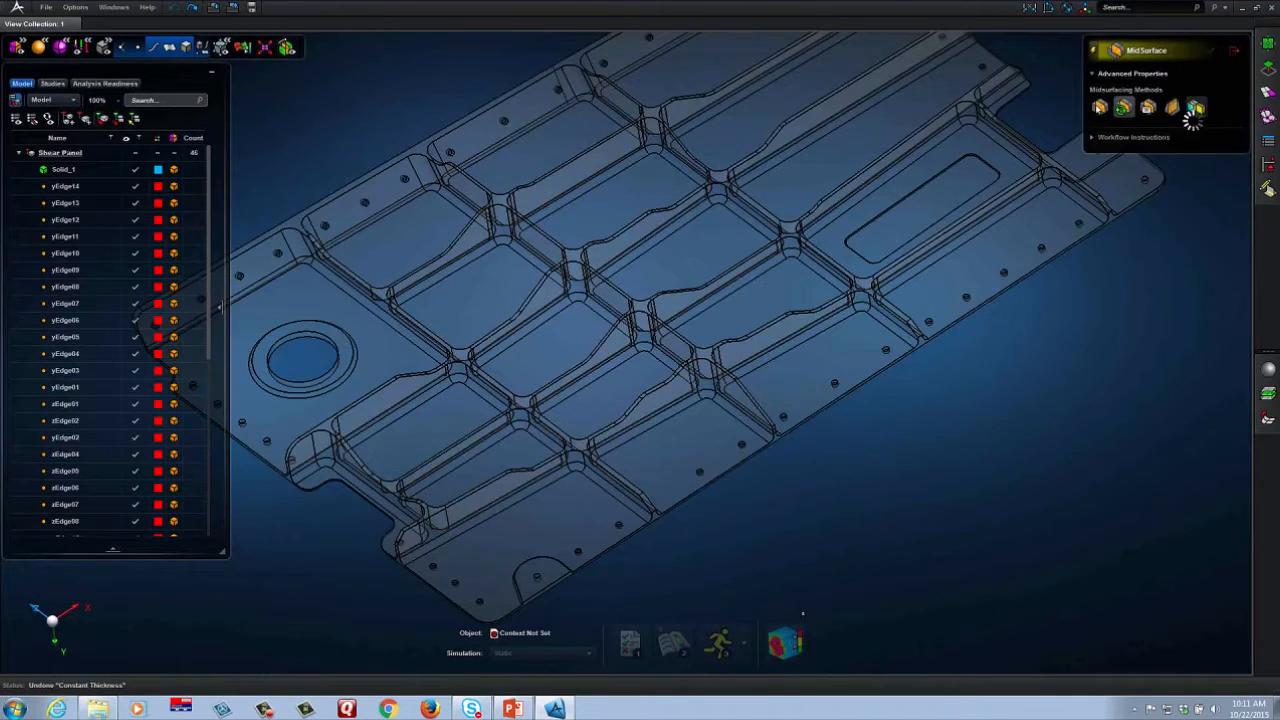
# - Identify the face pairs of the shear panel solid with the incremental midsurface method
pyautogui.click(1195, 107)
pyautogui.scroll(-3, 998, 427)
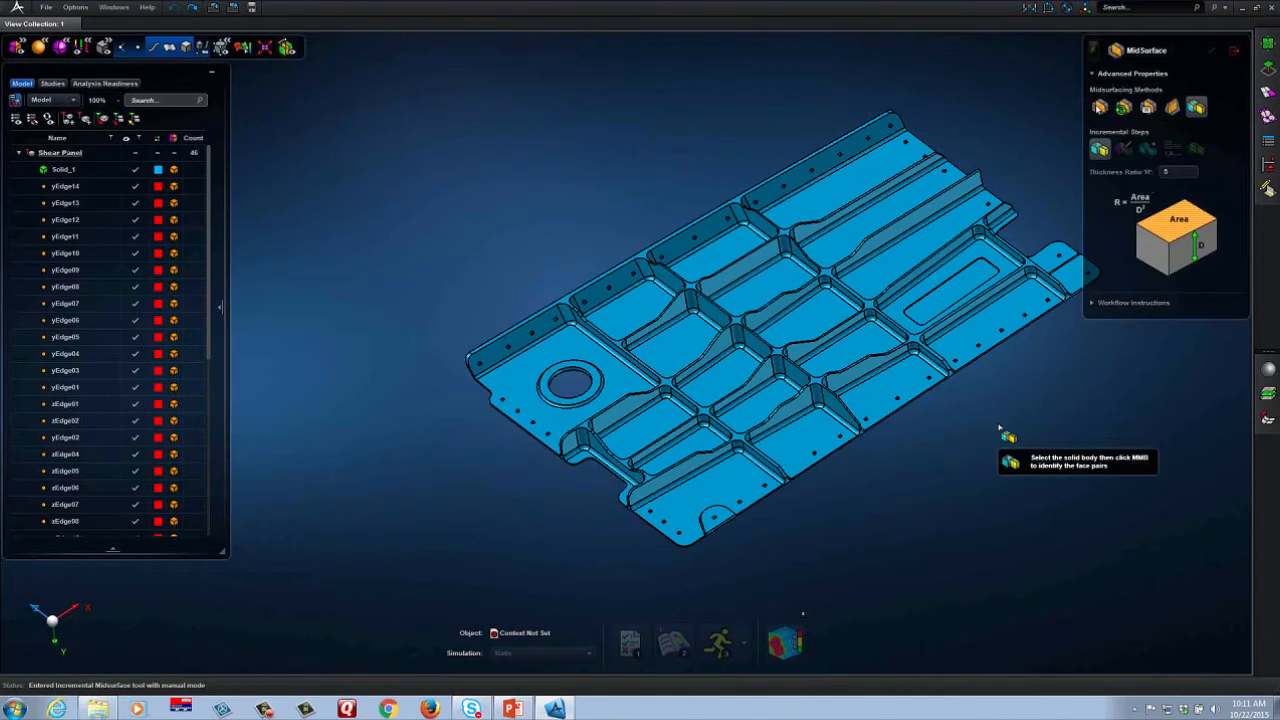
pyautogui.moveTo(998, 427); pyautogui.dragTo(905, 422, button='middle')
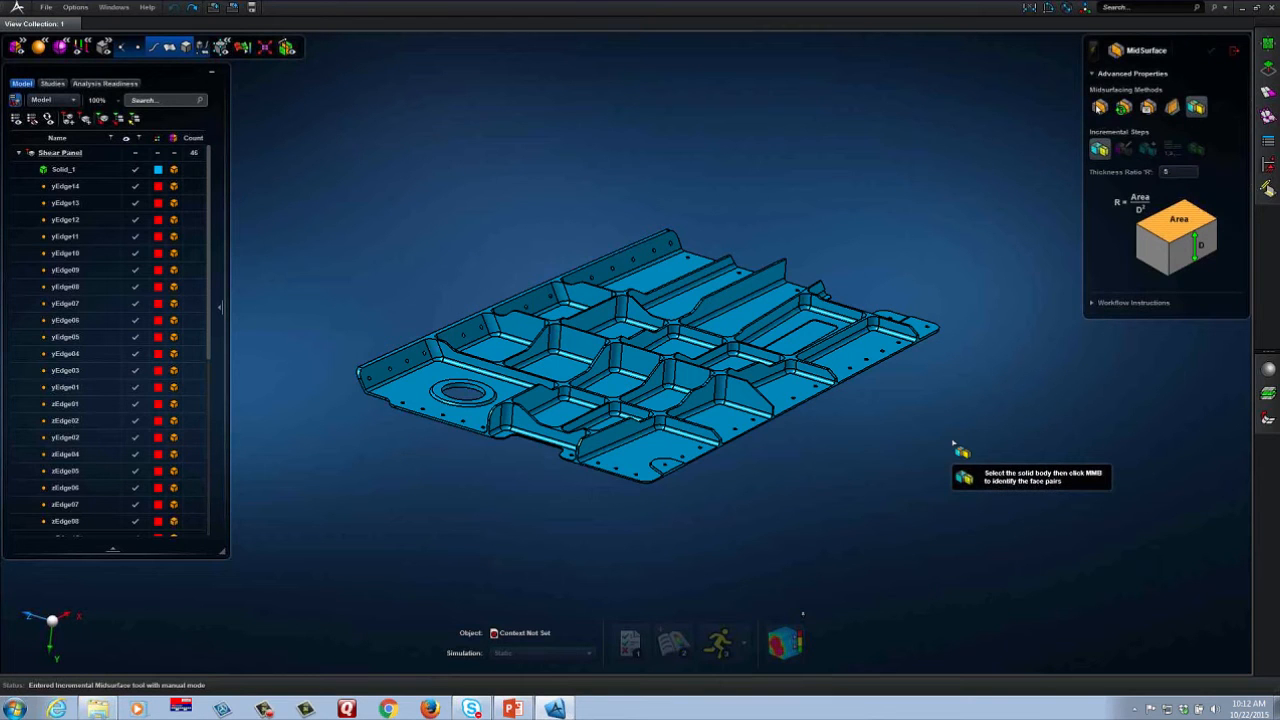
pyautogui.moveTo(951, 442); pyautogui.dragTo(840, 440, button='middle')
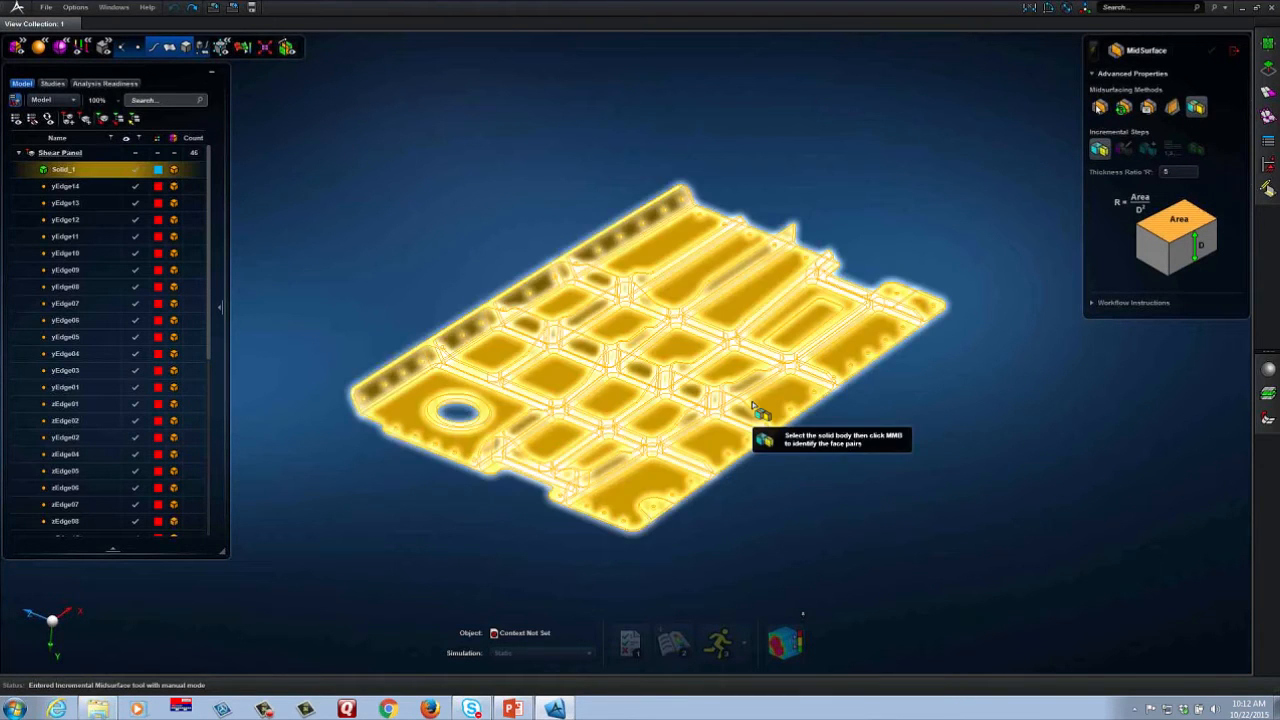
pyautogui.click(760, 430)
pyautogui.middleClick(855, 470)
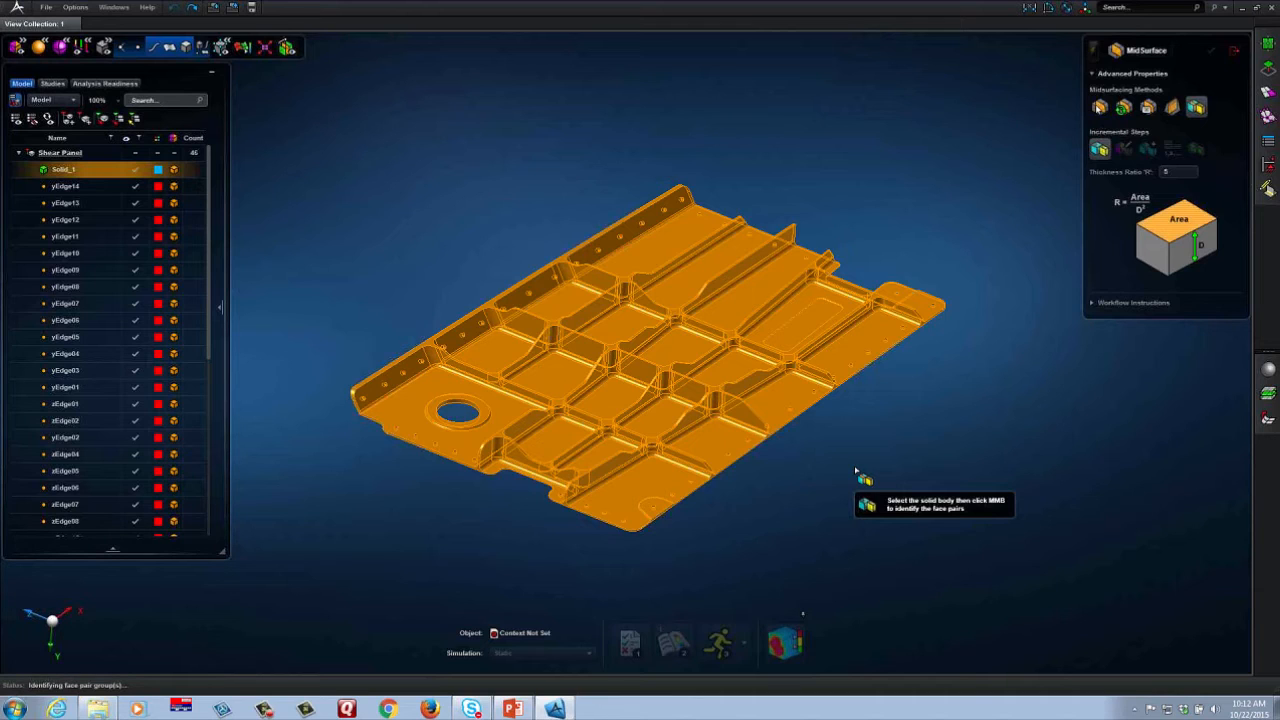
pyautogui.middleClick(855, 470)
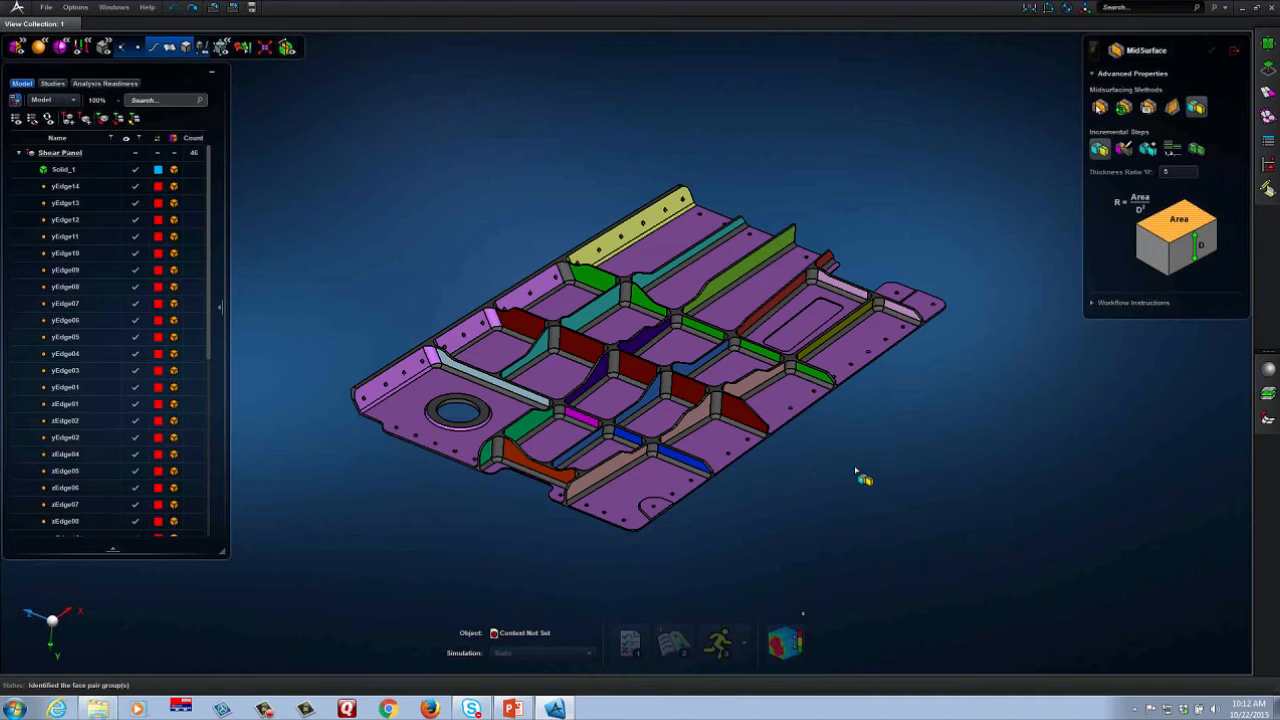
# - Enter the merge pairs stage and examine the colour-coded face pair groups on the panel's base, ribs and outer edge
pyautogui.moveTo(855, 470); pyautogui.dragTo(797, 480, button='middle')
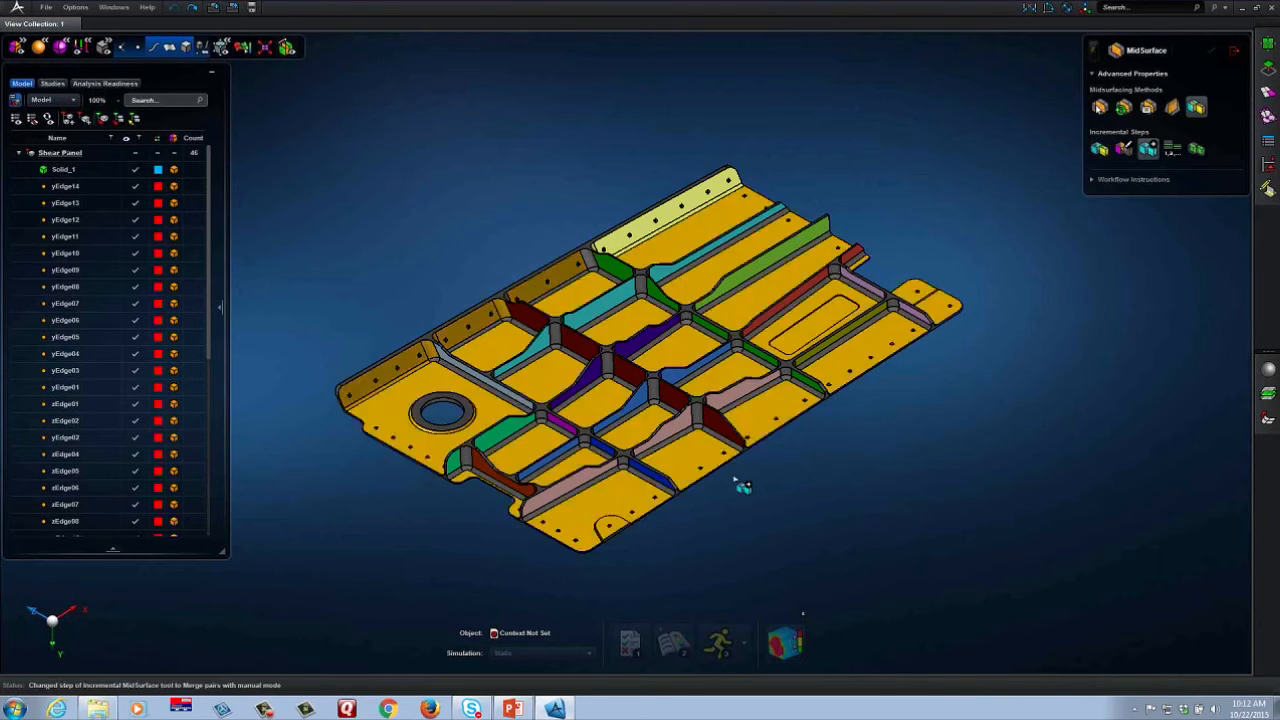
pyautogui.scroll(5, 737, 486)
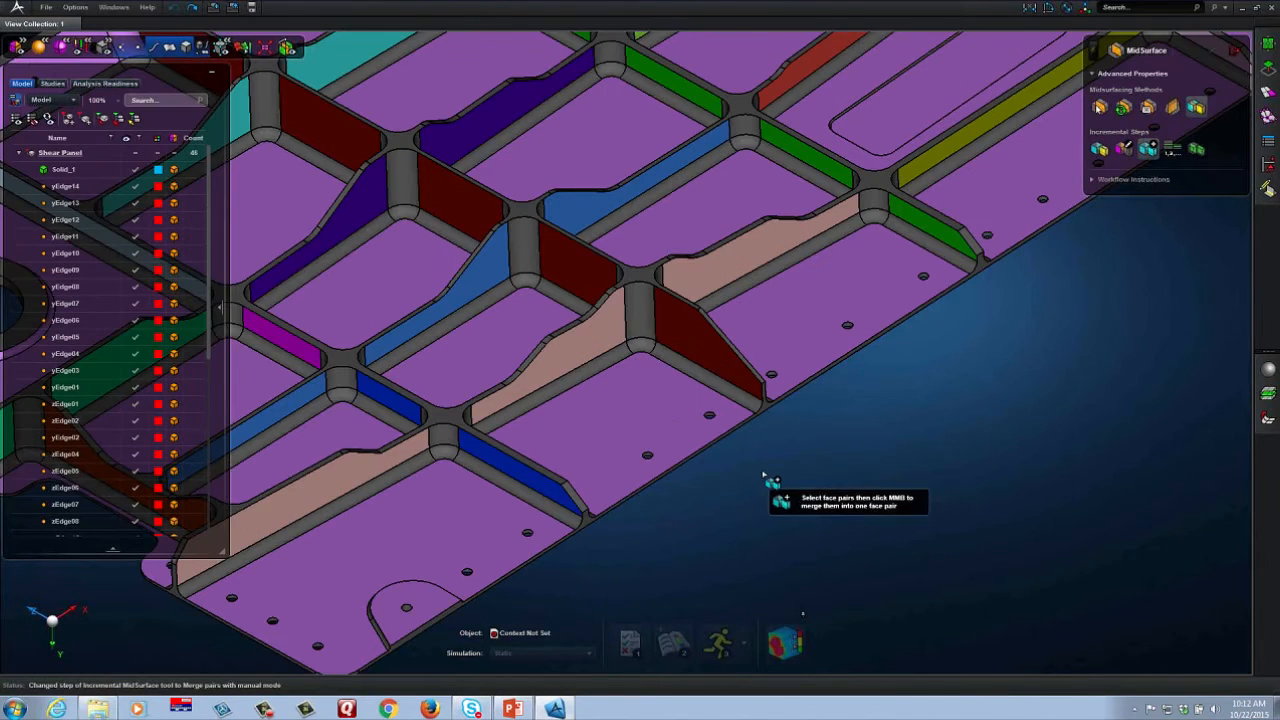
pyautogui.middleClick(714, 514)
pyautogui.scroll(-5, 686, 429)
pyautogui.scroll(5, 688, 428)
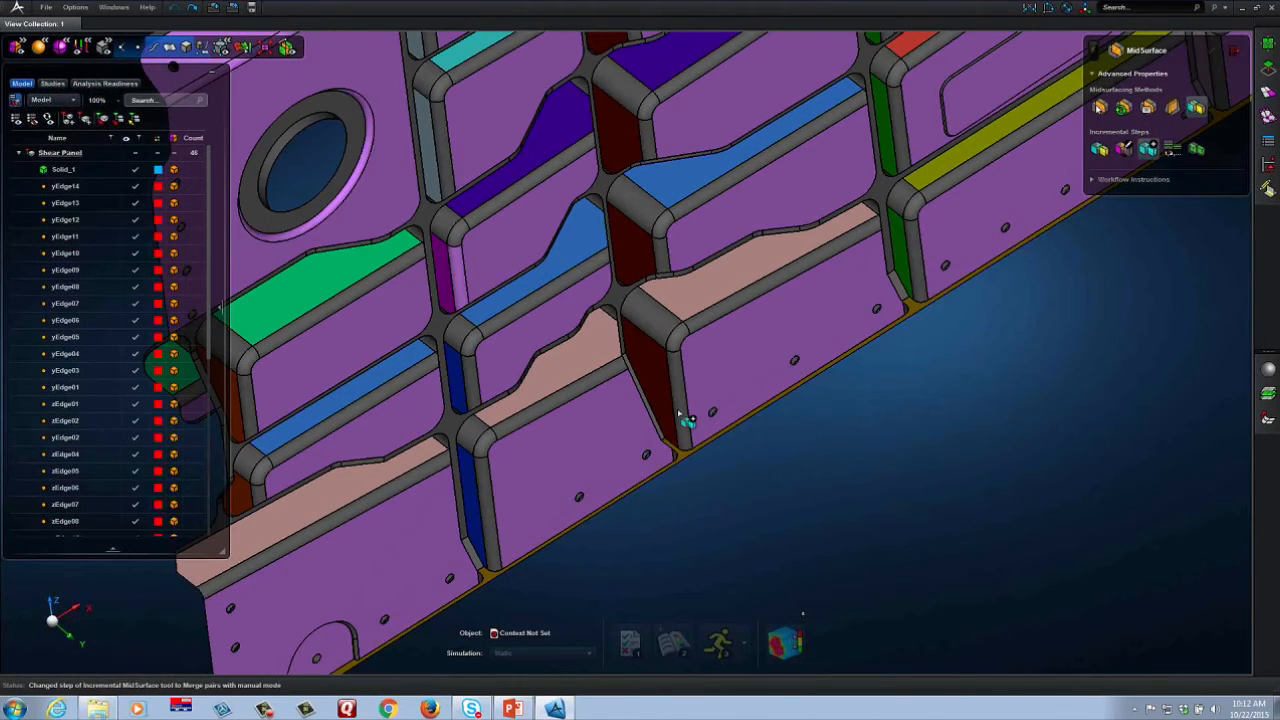
pyautogui.keyDown('shift'); pyautogui.moveTo(745, 497); pyautogui.dragTo(646, 409, button='middle'); pyautogui.keyUp('shift')
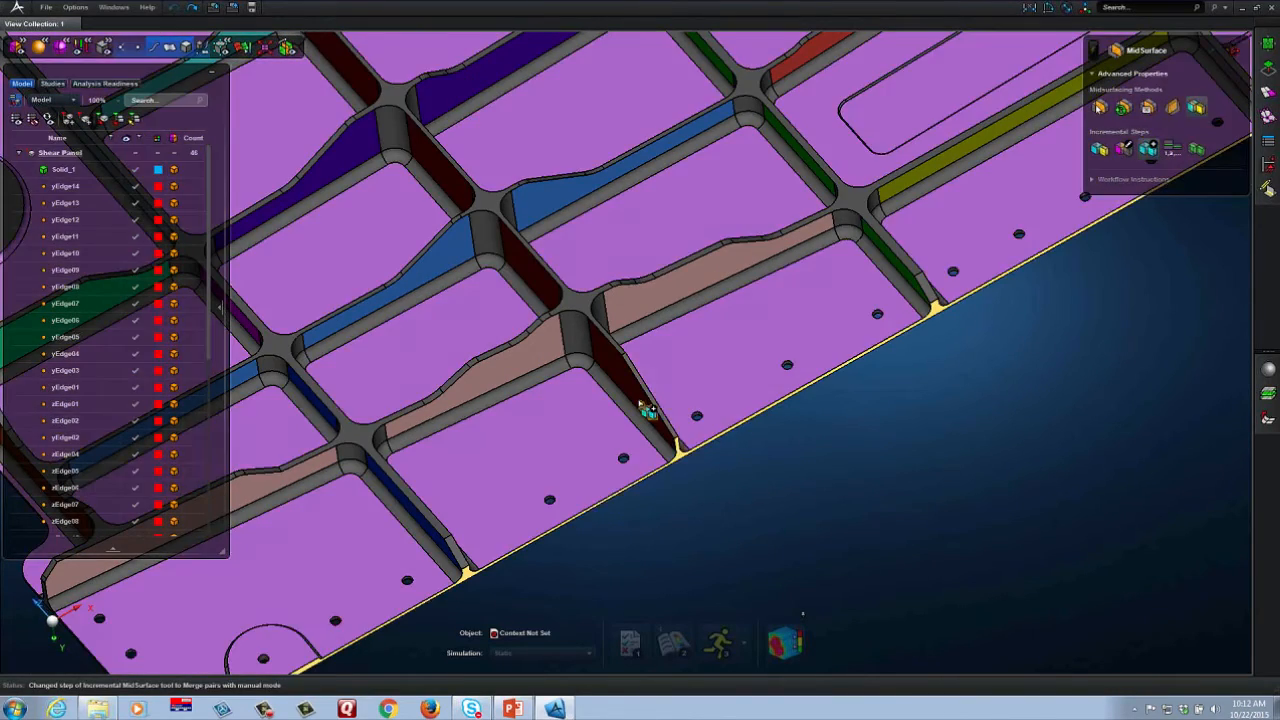
pyautogui.press('f')
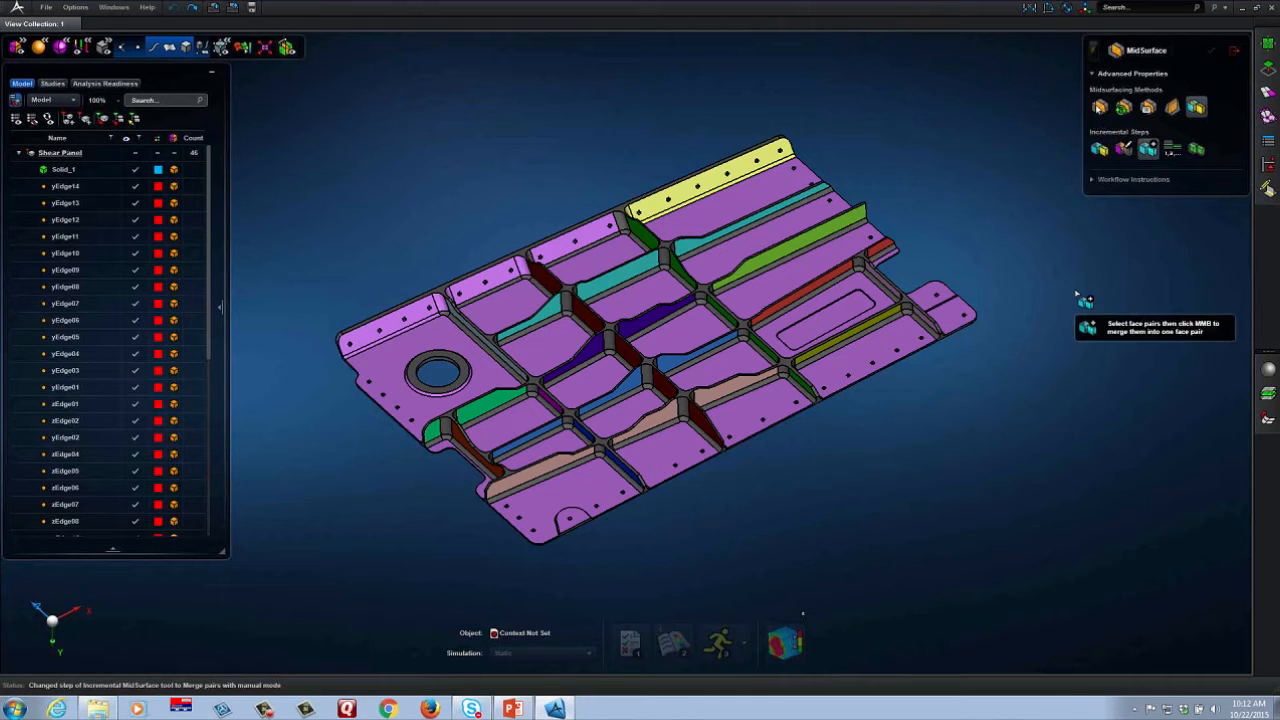
# - Extract midsurfaces from all face pairs of the shear panel with Extend & Trim enabled
pyautogui.click(1195, 150)
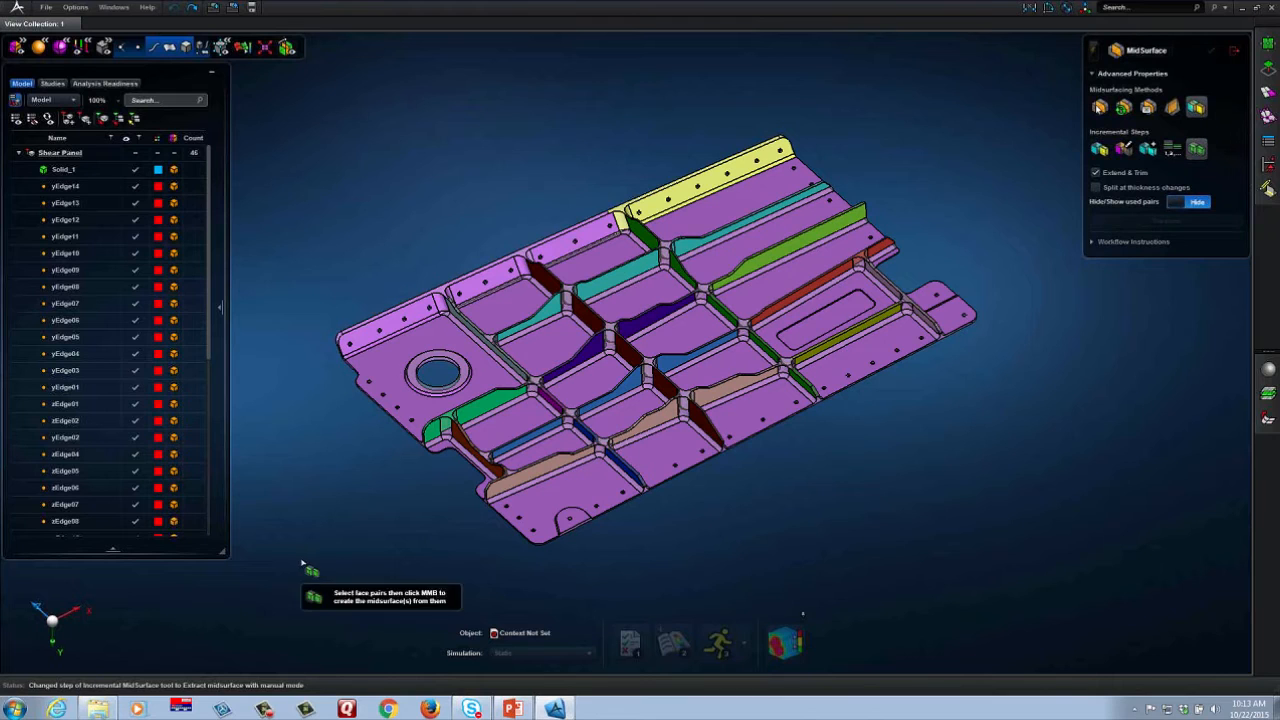
pyautogui.moveTo(300, 558)
pyautogui.mouseDown()
pyautogui.moveTo(790, 410)
pyautogui.moveTo(940, 126)
pyautogui.moveTo(998, 90)
pyautogui.mouseUp()
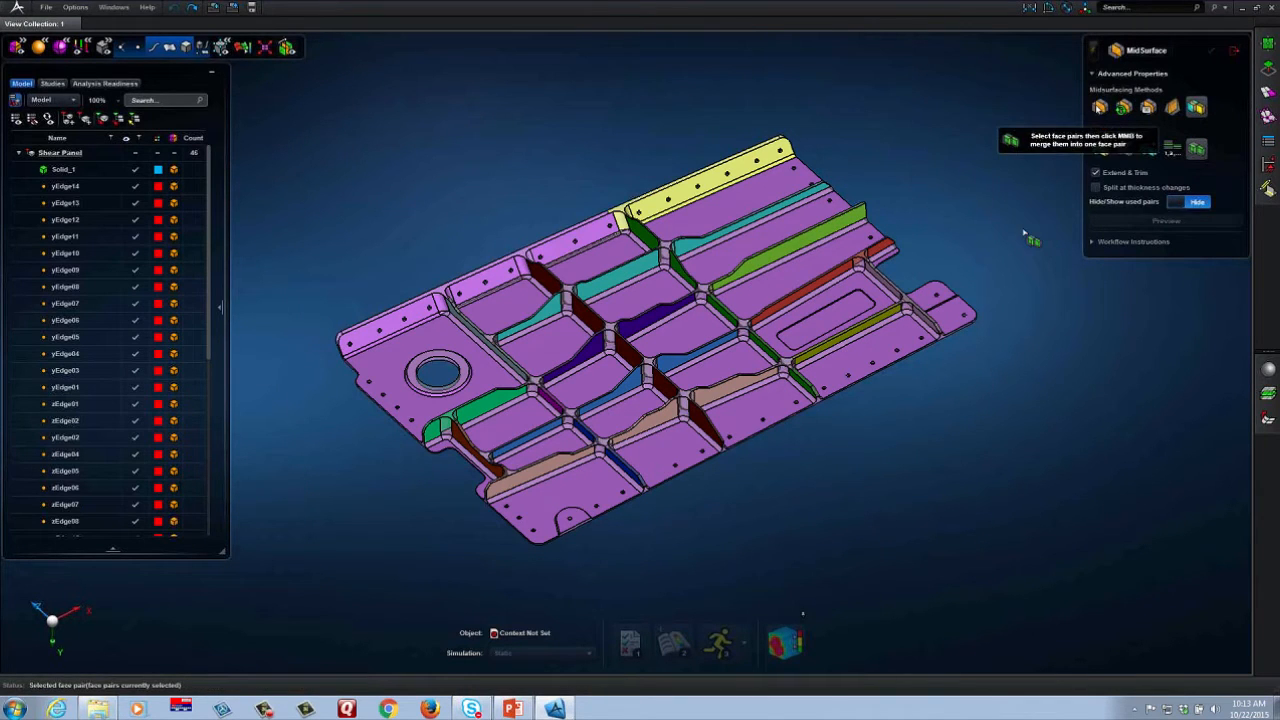
pyautogui.middleClick(1028, 362)
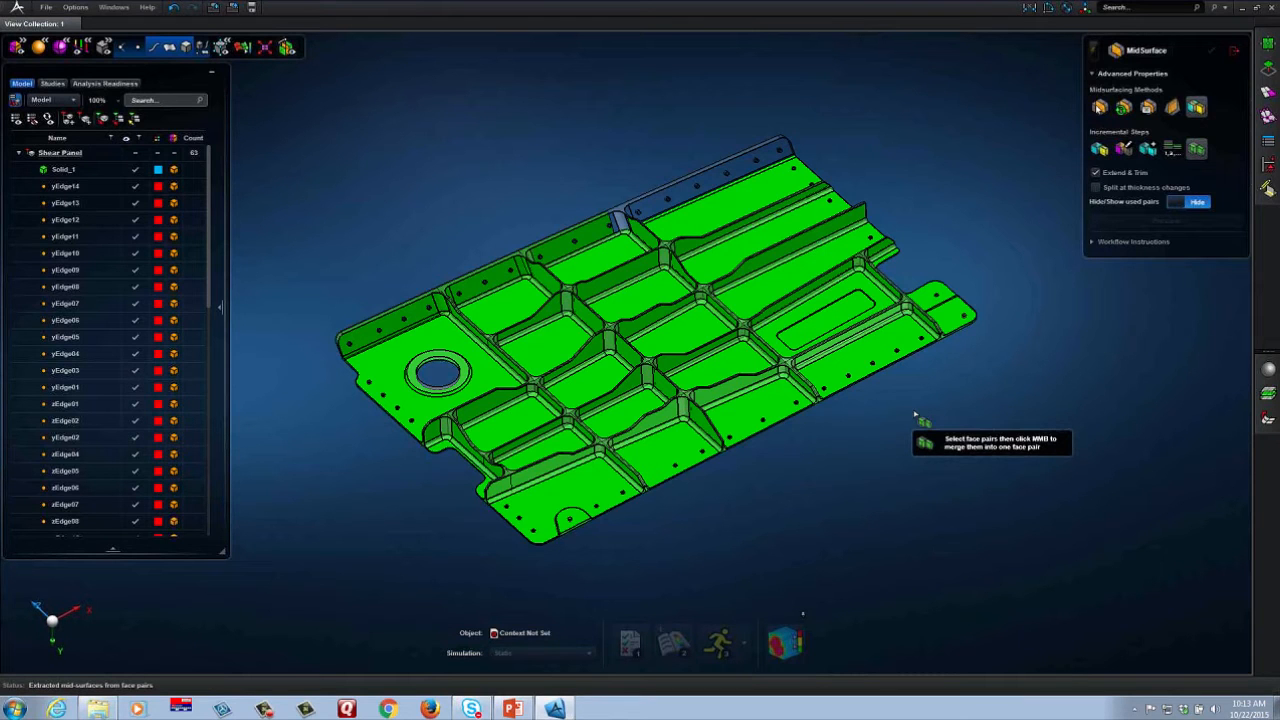
# - Examine how the extracted midsurfaces meet at a rib intersection near the panel's outer edge
pyautogui.moveTo(912, 408); pyautogui.dragTo(914, 403, button='middle')
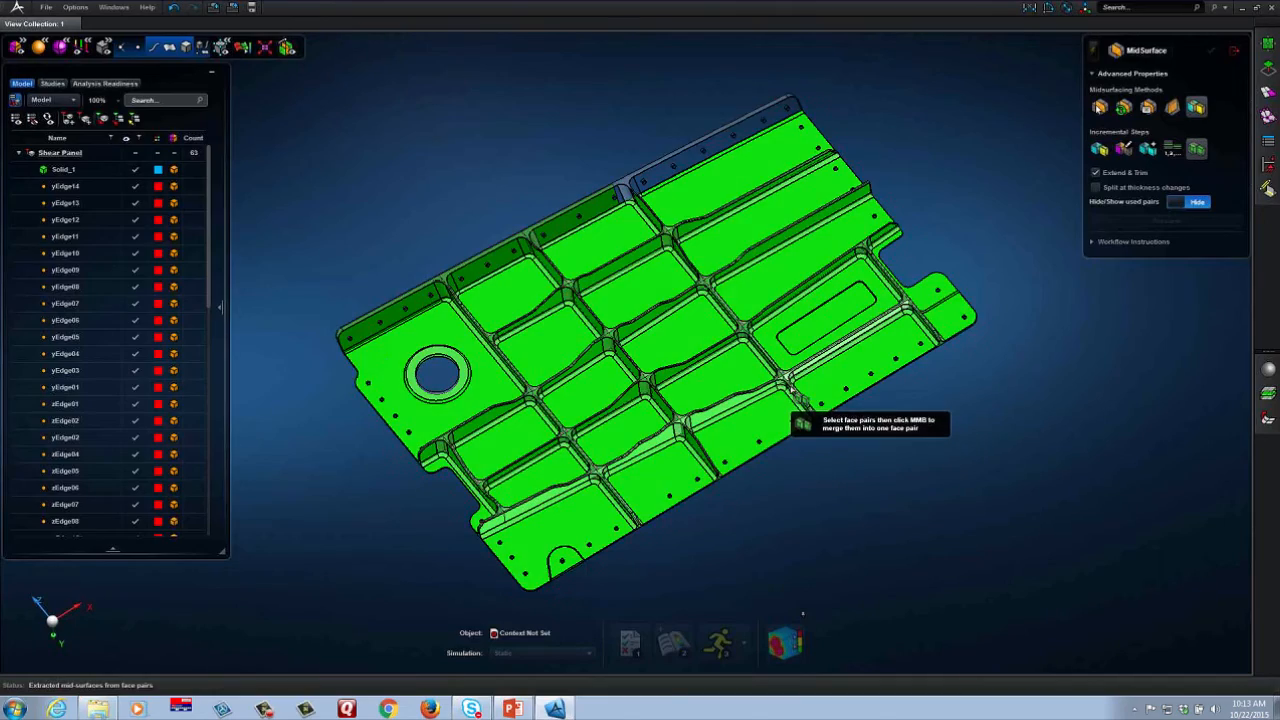
pyautogui.scroll(3, 792, 390)
pyautogui.scroll(3, 792, 390)
pyautogui.scroll(3, 788, 385)
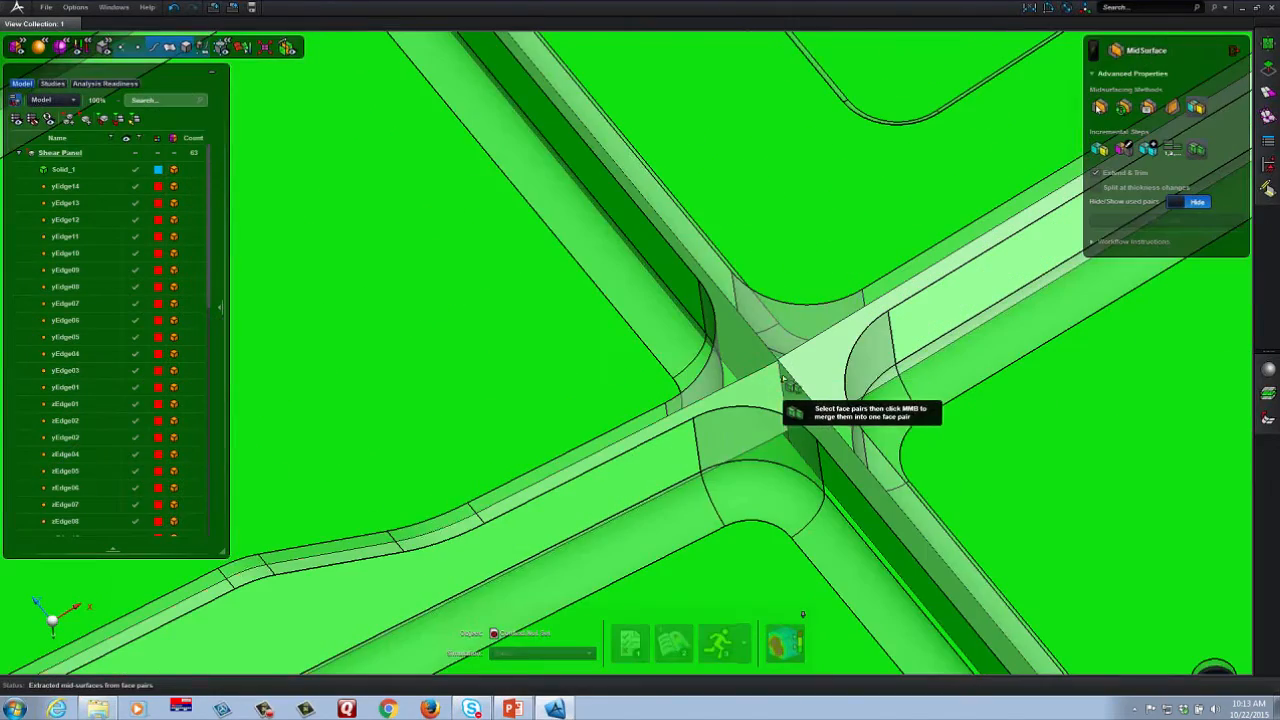
pyautogui.scroll(3, 788, 384)
pyautogui.scroll(3, 824, 406)
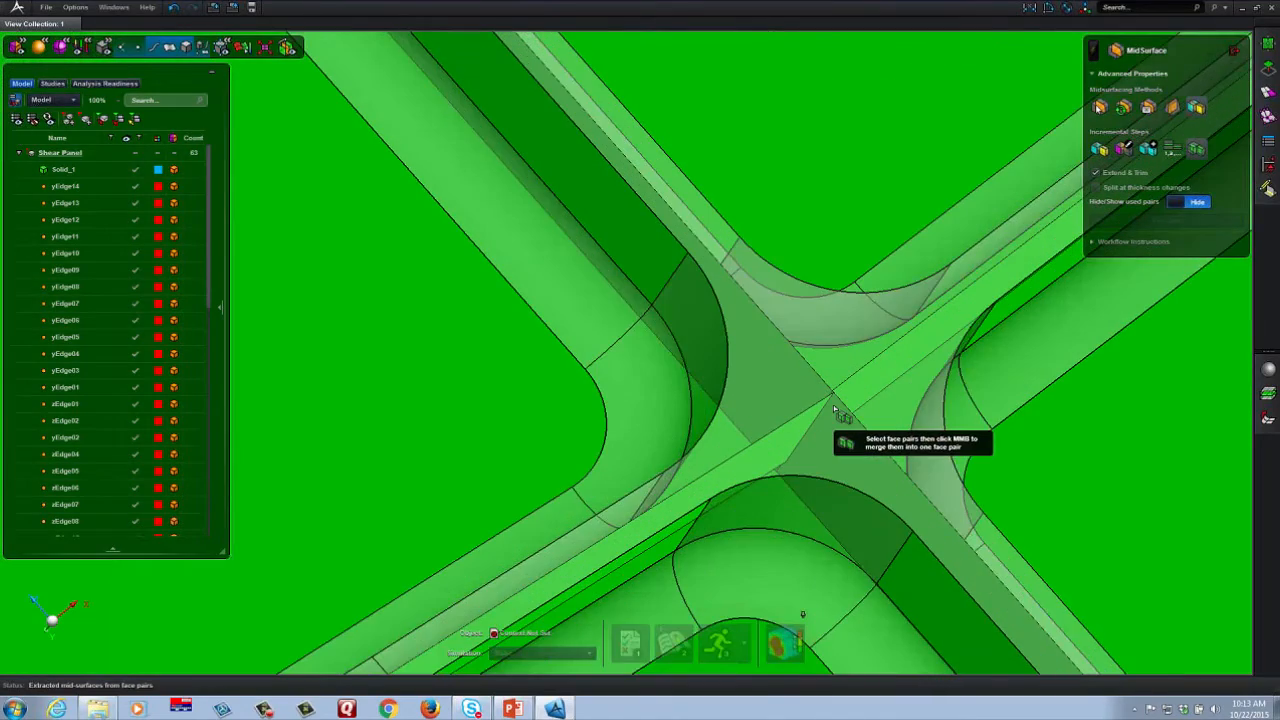
pyautogui.scroll(3, 833, 404)
pyautogui.scroll(3, 830, 385)
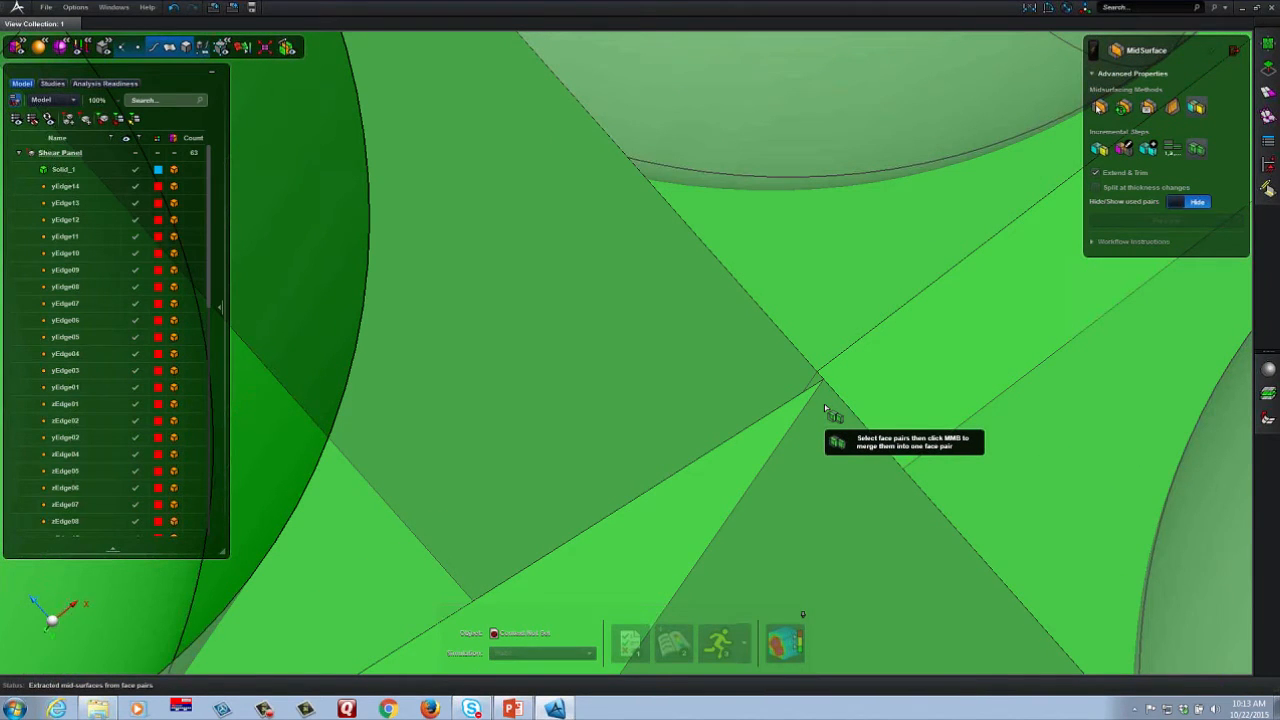
pyautogui.scroll(-6, 824, 404)
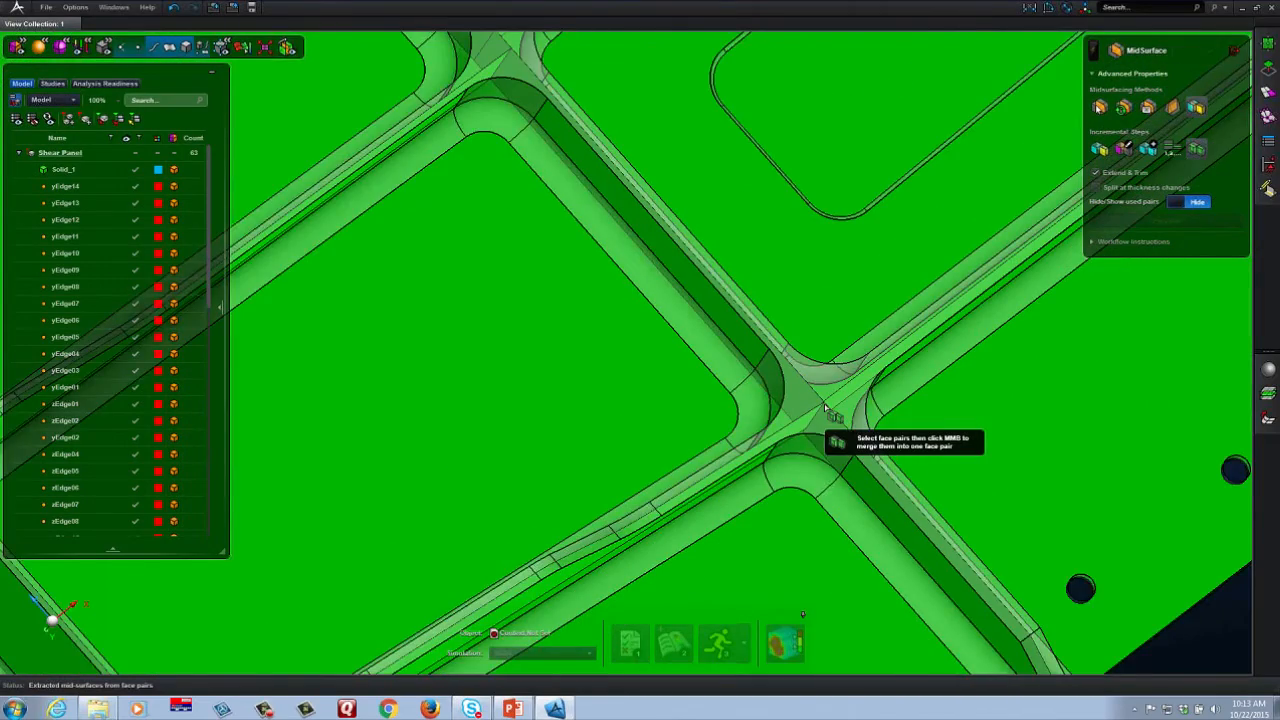
# - Examine the rib midsurfaces and their intersections near the circular hole for gaps and misalignments, including the short rib between two junctions
pyautogui.scroll(-4, 833, 414)
pyautogui.moveTo(670, 420); pyautogui.dragTo(645, 344, button='right')
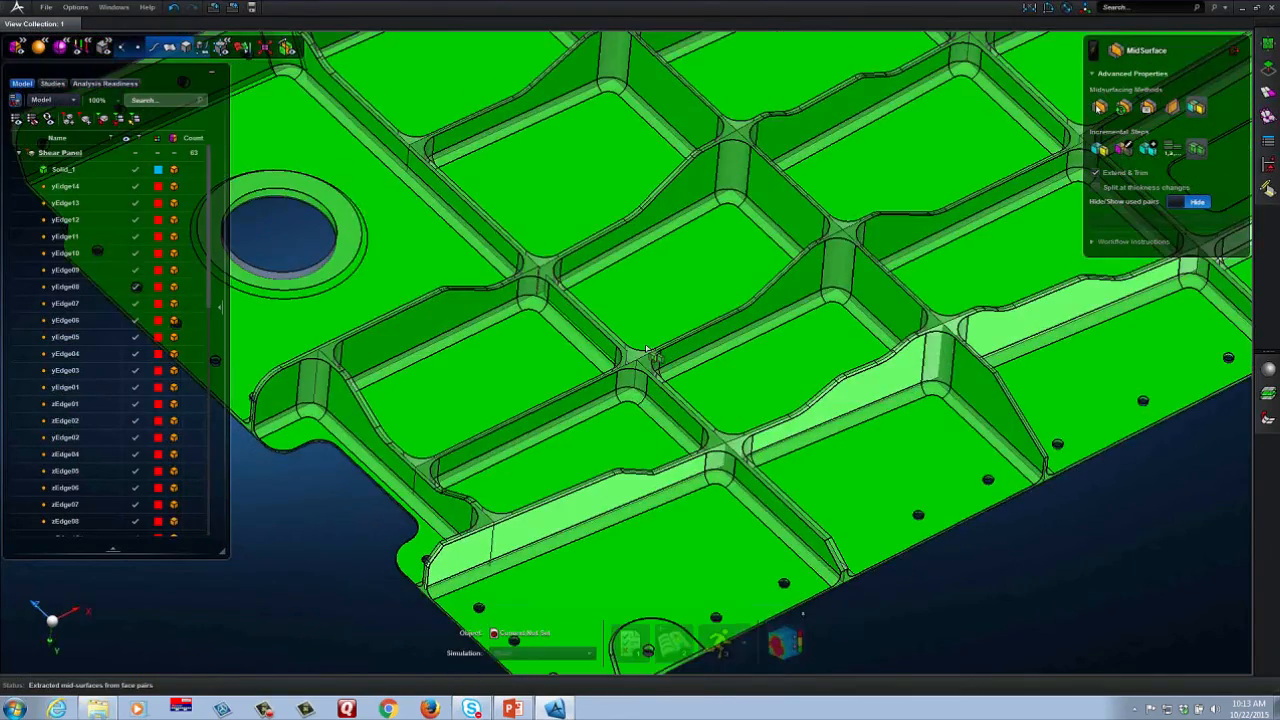
pyautogui.scroll(6, 645, 344)
pyautogui.moveTo(746, 402); pyautogui.dragTo(806, 500, button='right')
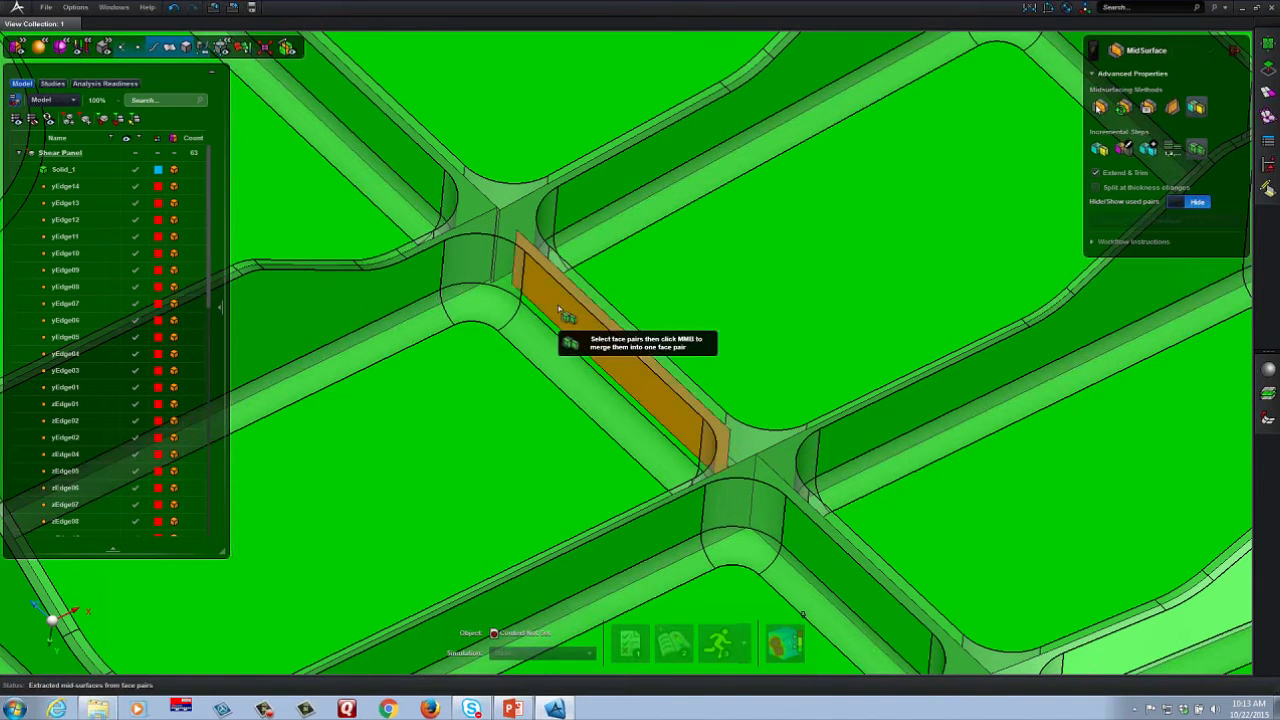
pyautogui.moveTo(565, 330); pyautogui.dragTo(593, 393, button='right')
pyautogui.scroll(5, 430, 235)
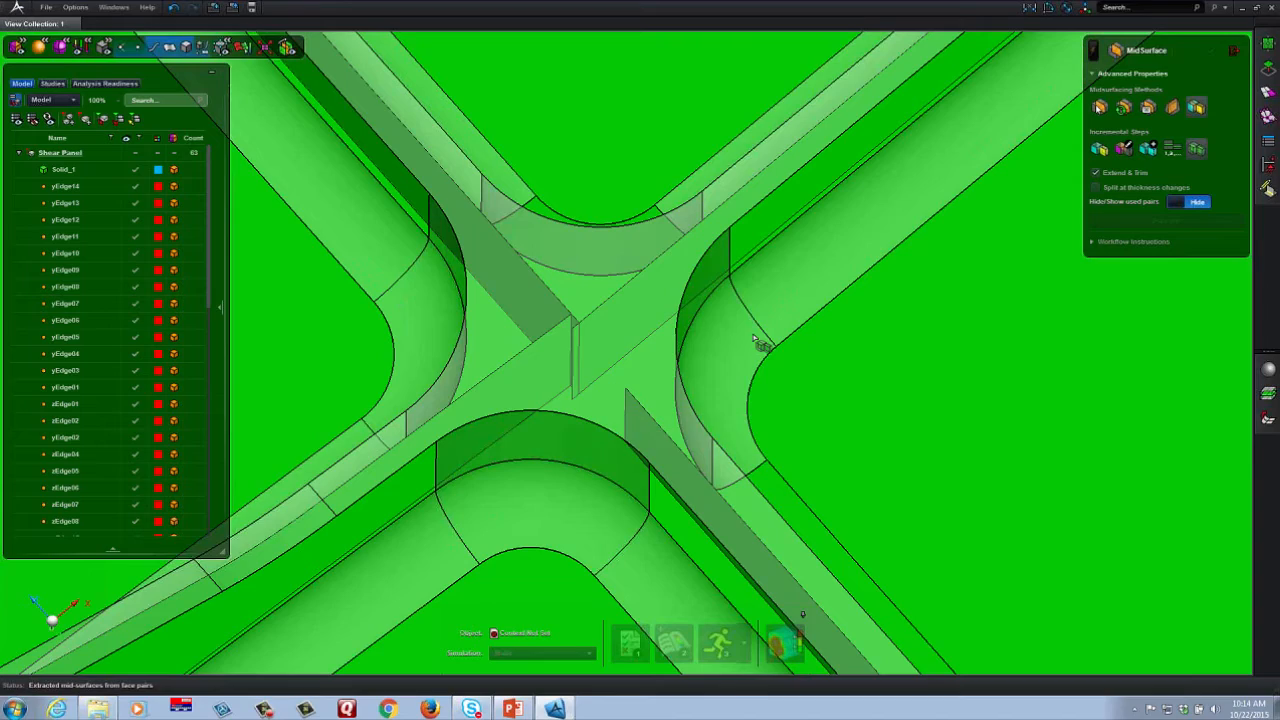
pyautogui.scroll(-5, 760, 352)
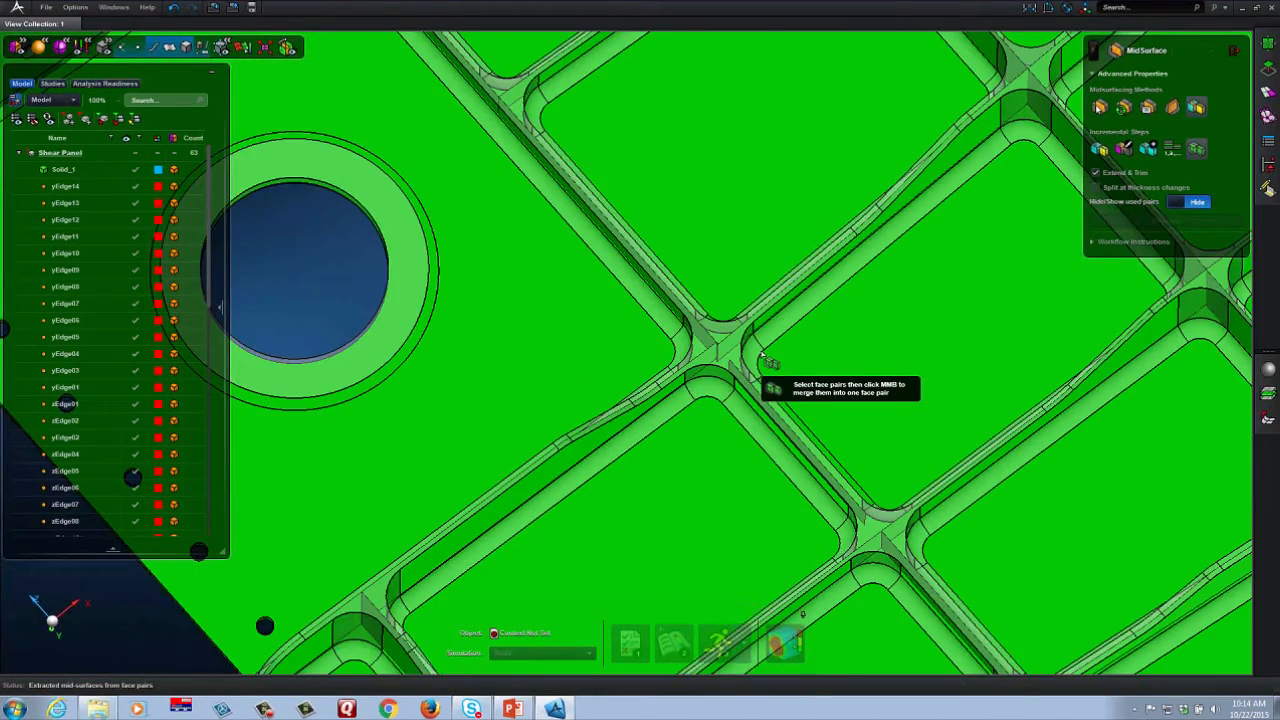
pyautogui.scroll(-5, 762, 356)
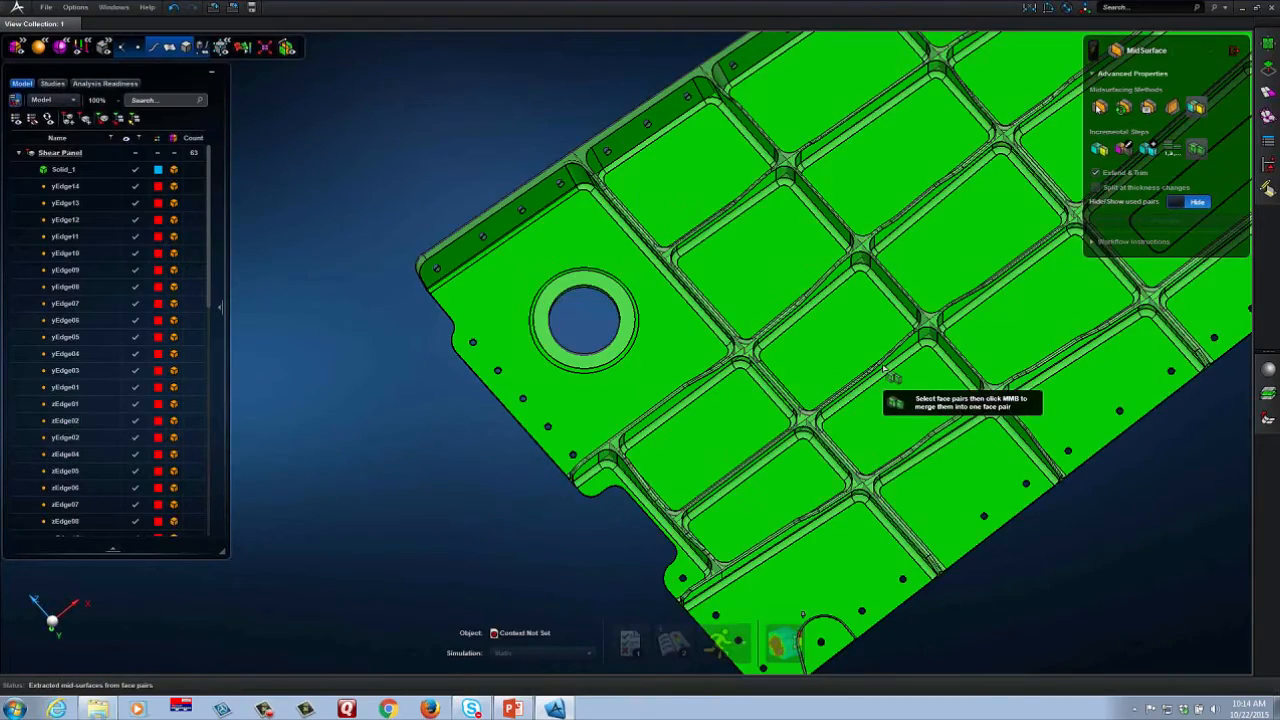
pyautogui.moveTo(880, 396); pyautogui.dragTo(950, 368, button='middle')
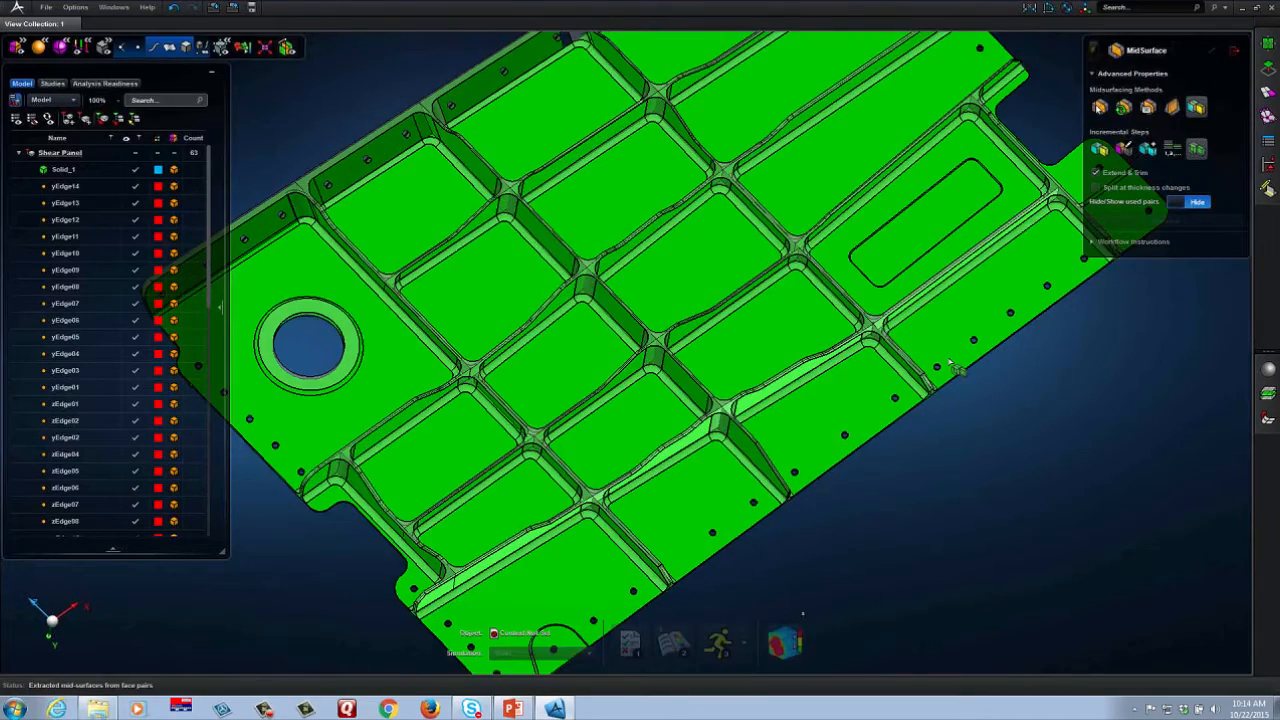
pyautogui.press('h')
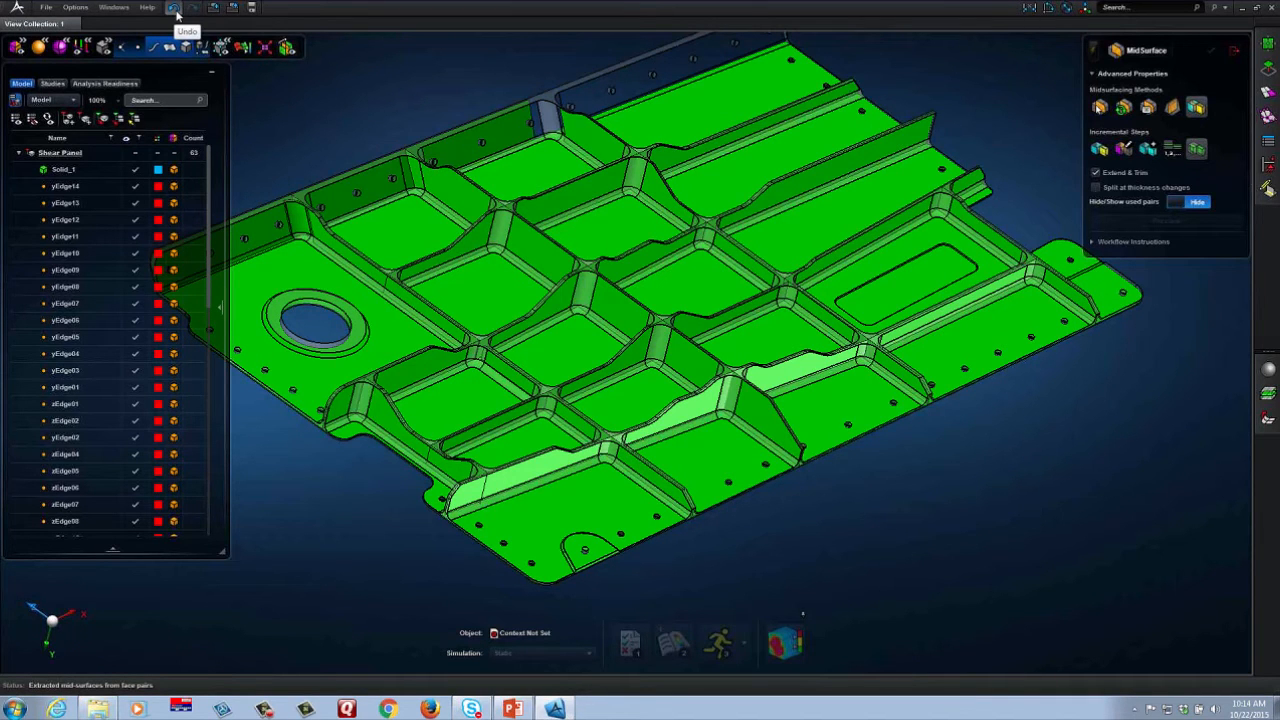
# - Undo the incremental midsurface extraction and turn to the yellow edge flange
pyautogui.click(176, 10)
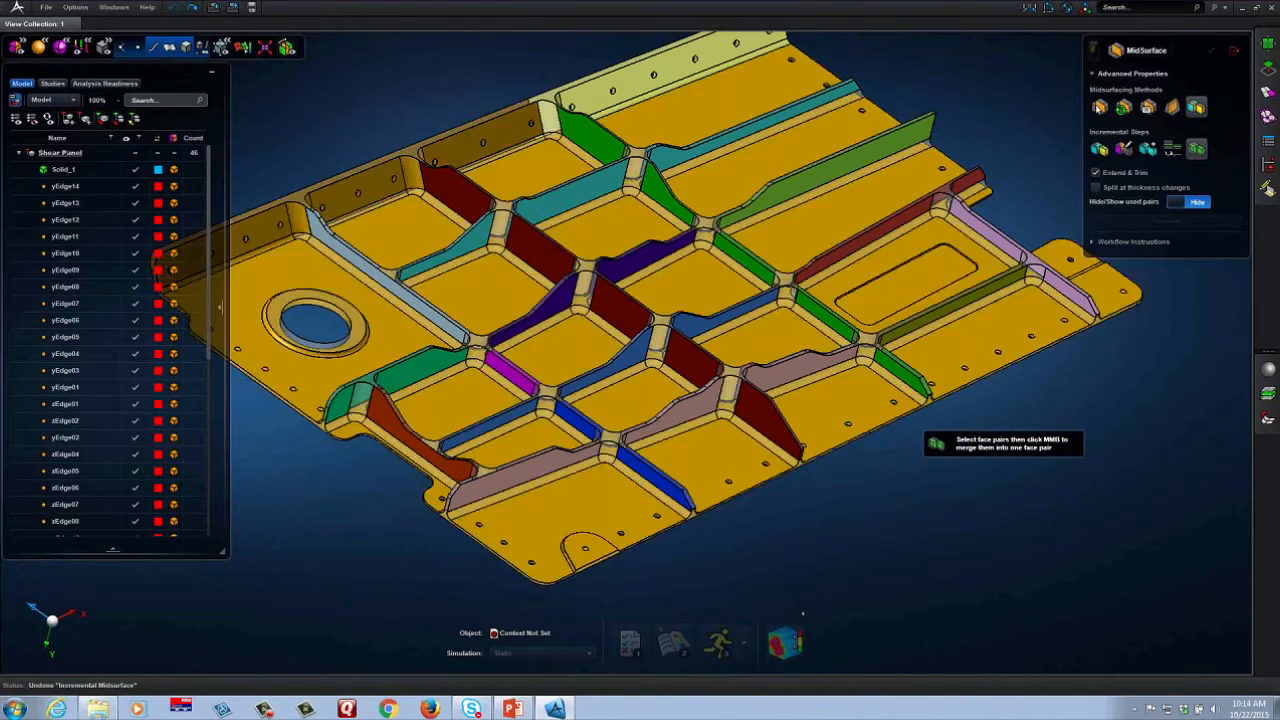
pyautogui.moveTo(922, 412); pyautogui.dragTo(843, 518, button='middle')
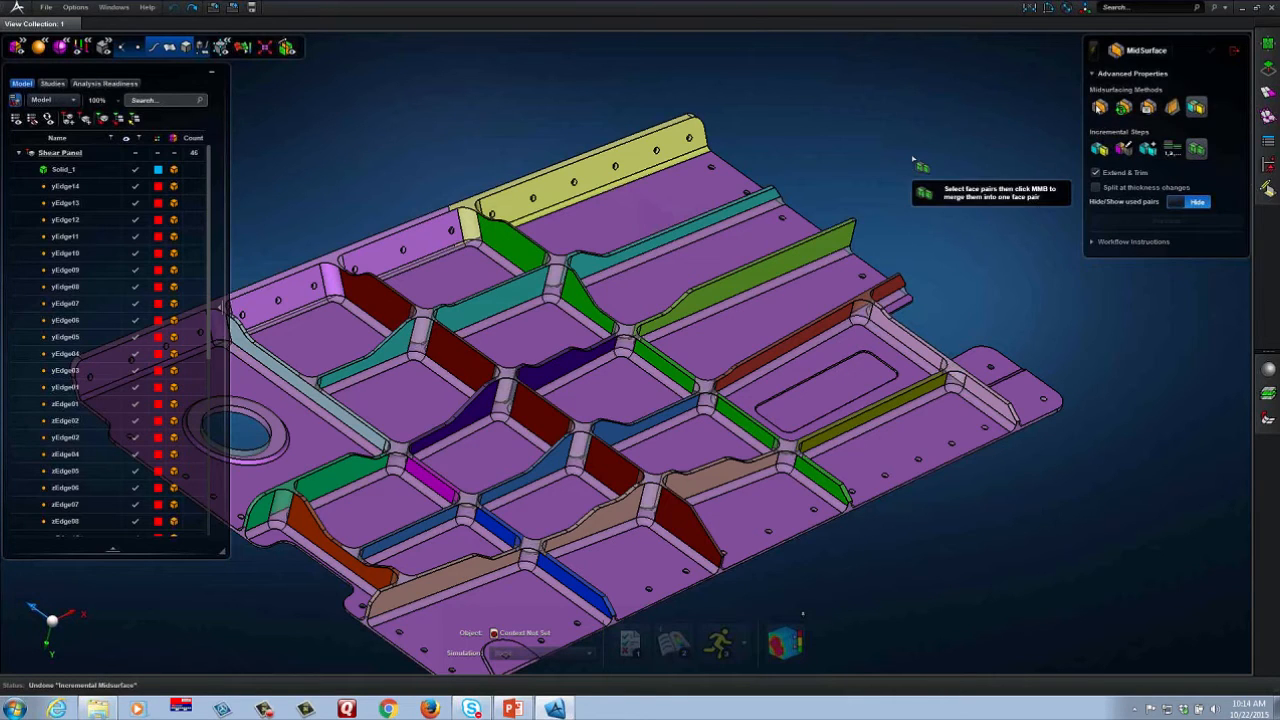
pyautogui.moveTo(892, 148); pyautogui.dragTo(1052, 212, button='middle')
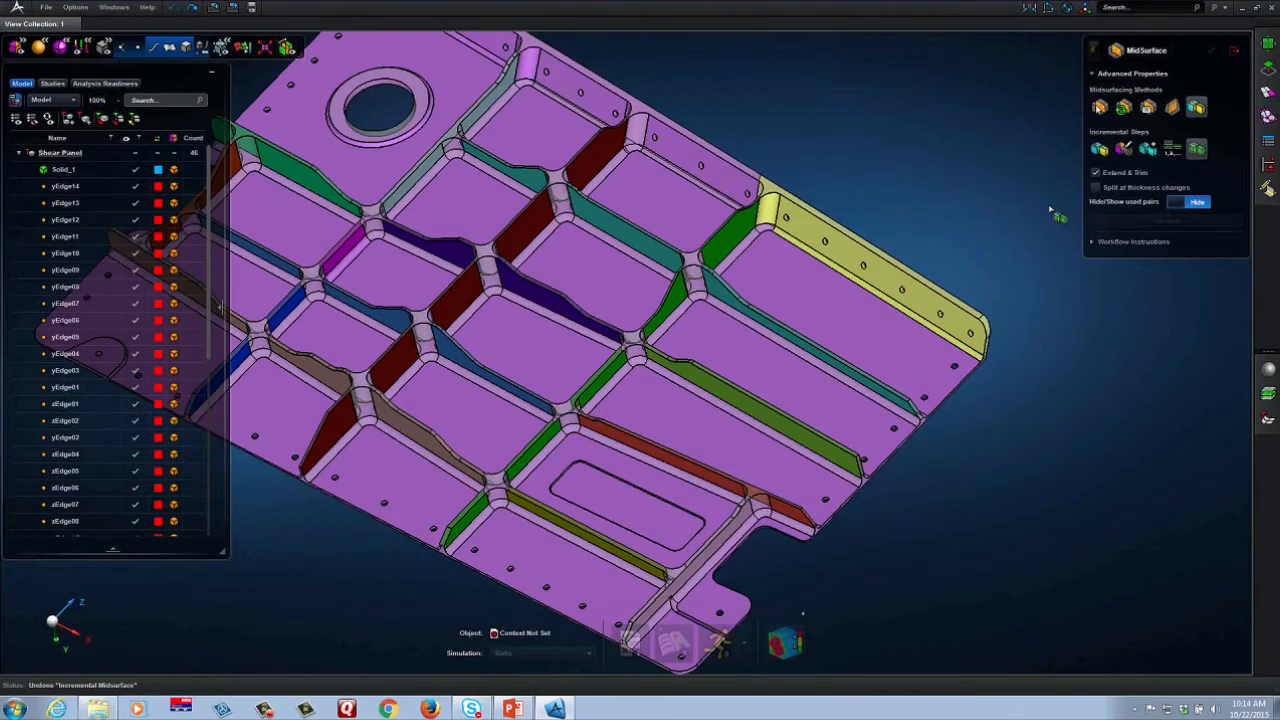
# - Edit the yellow edge flange's face pair to exclude its rounded corner face and the fillet along its base
pyautogui.click(1124, 149)
pyautogui.scroll(5, 1036, 352)
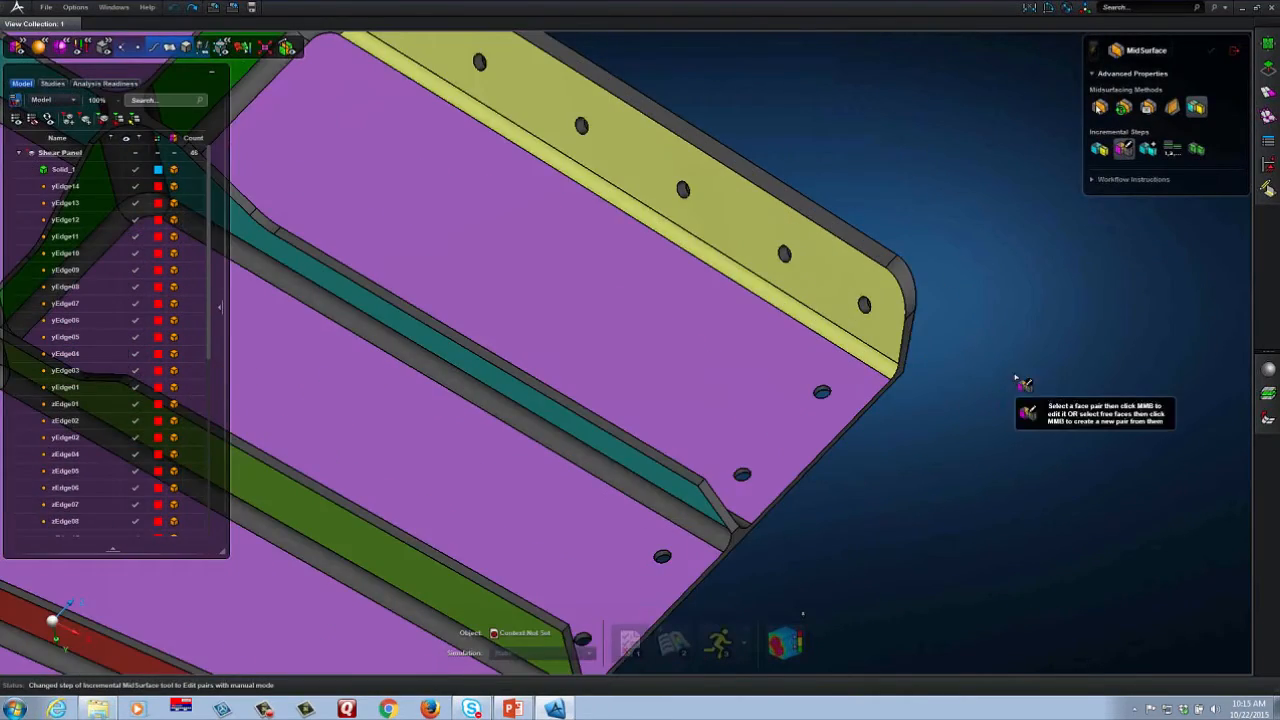
pyautogui.moveTo(1020, 382); pyautogui.dragTo(1140, 468, button='middle')
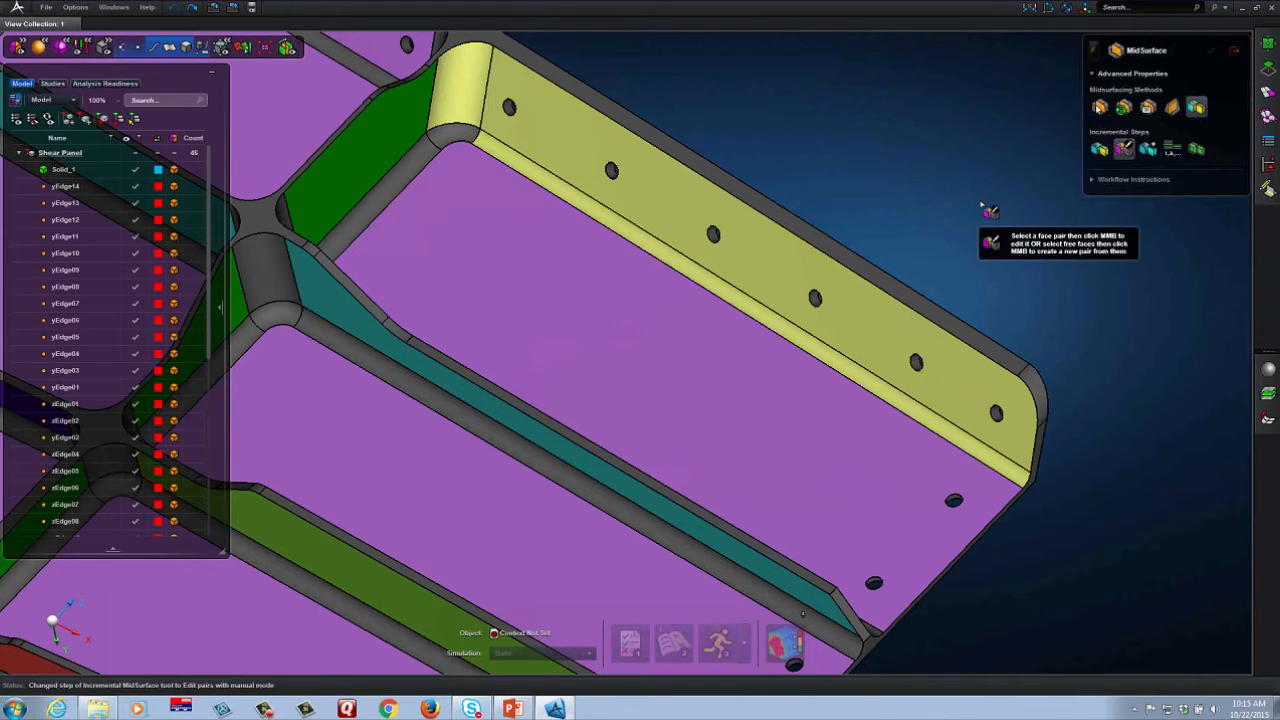
pyautogui.moveTo(981, 203); pyautogui.dragTo(984, 188, button='middle')
pyautogui.click(794, 277)
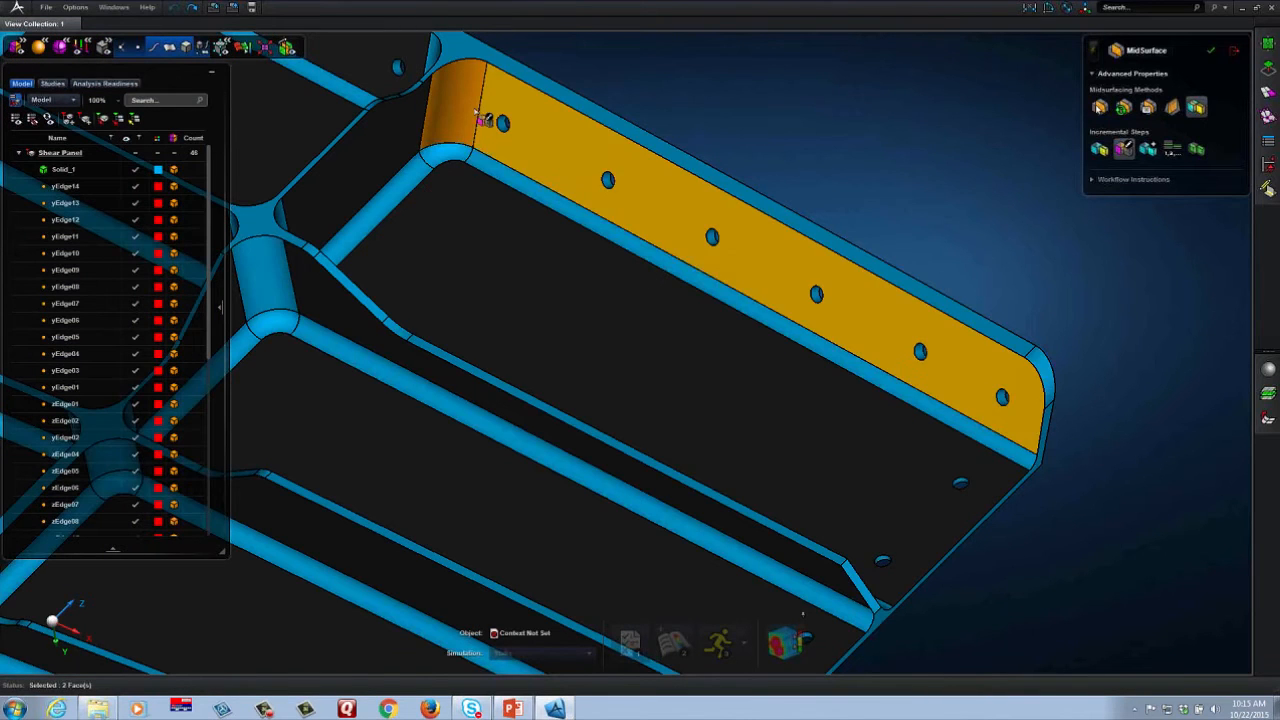
pyautogui.middleClick(955, 148)
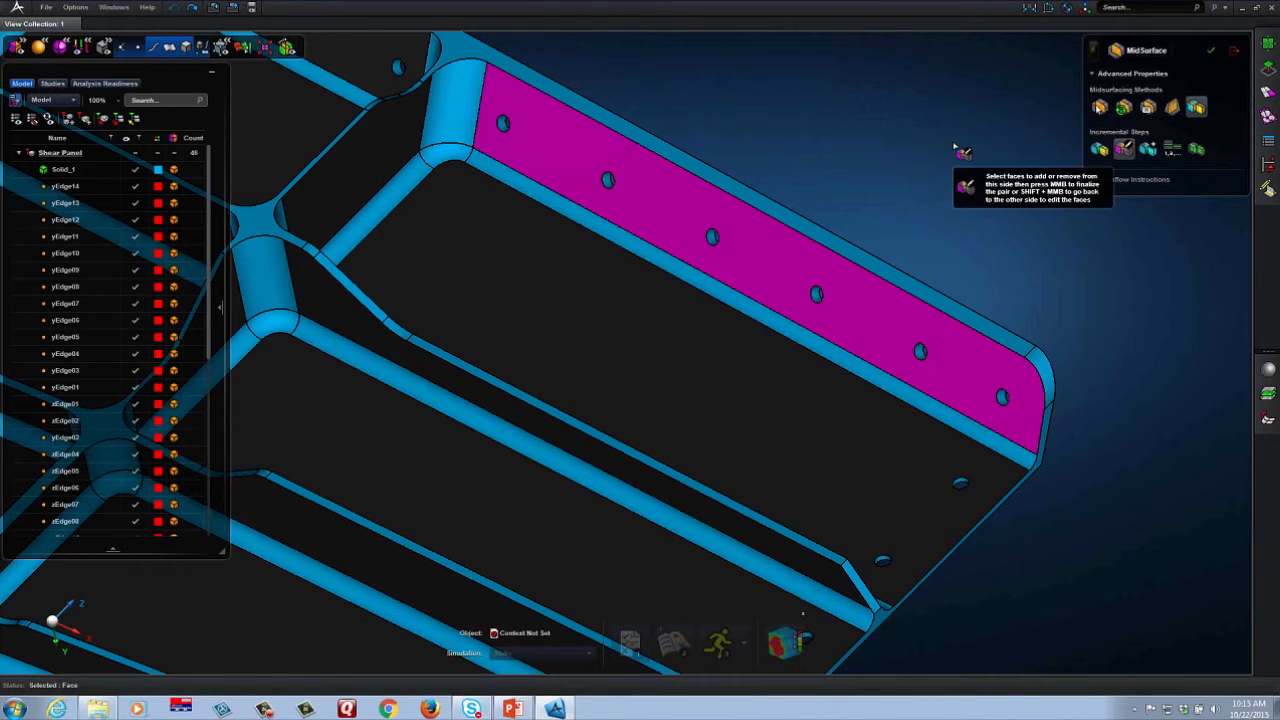
pyautogui.middleClick(955, 148)
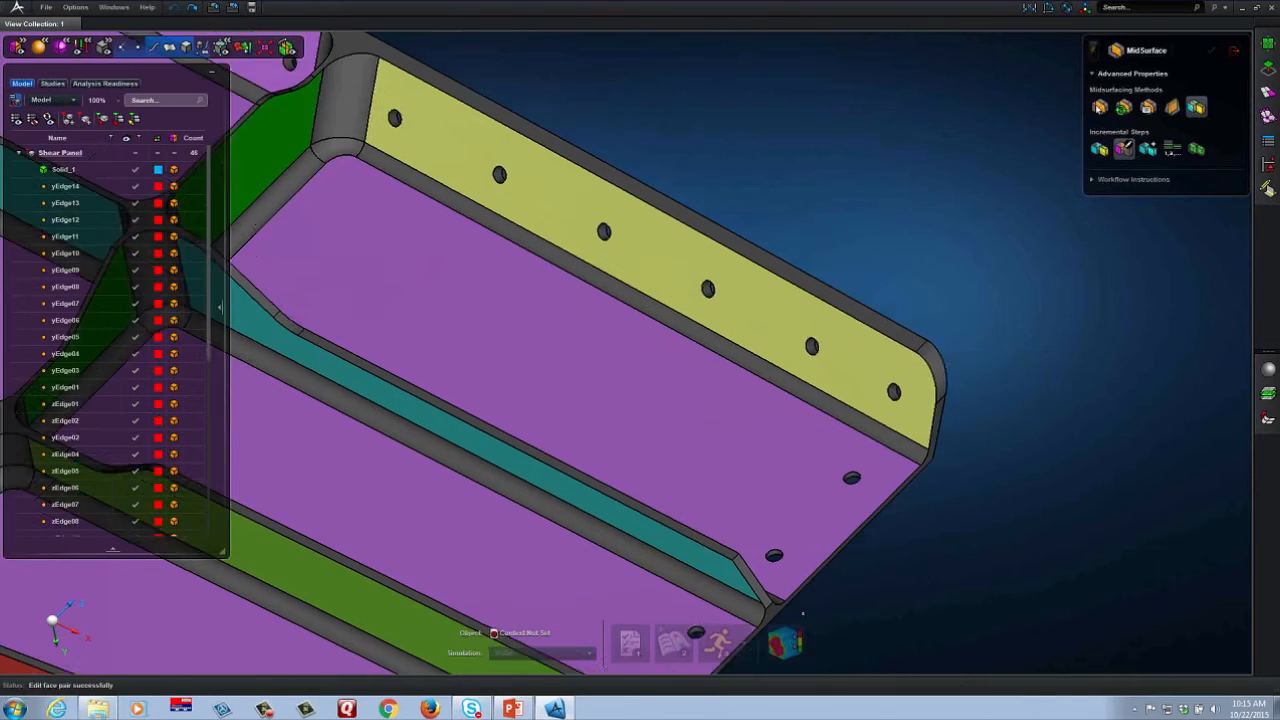
pyautogui.moveTo(930, 333); pyautogui.dragTo(896, 325, button='middle')
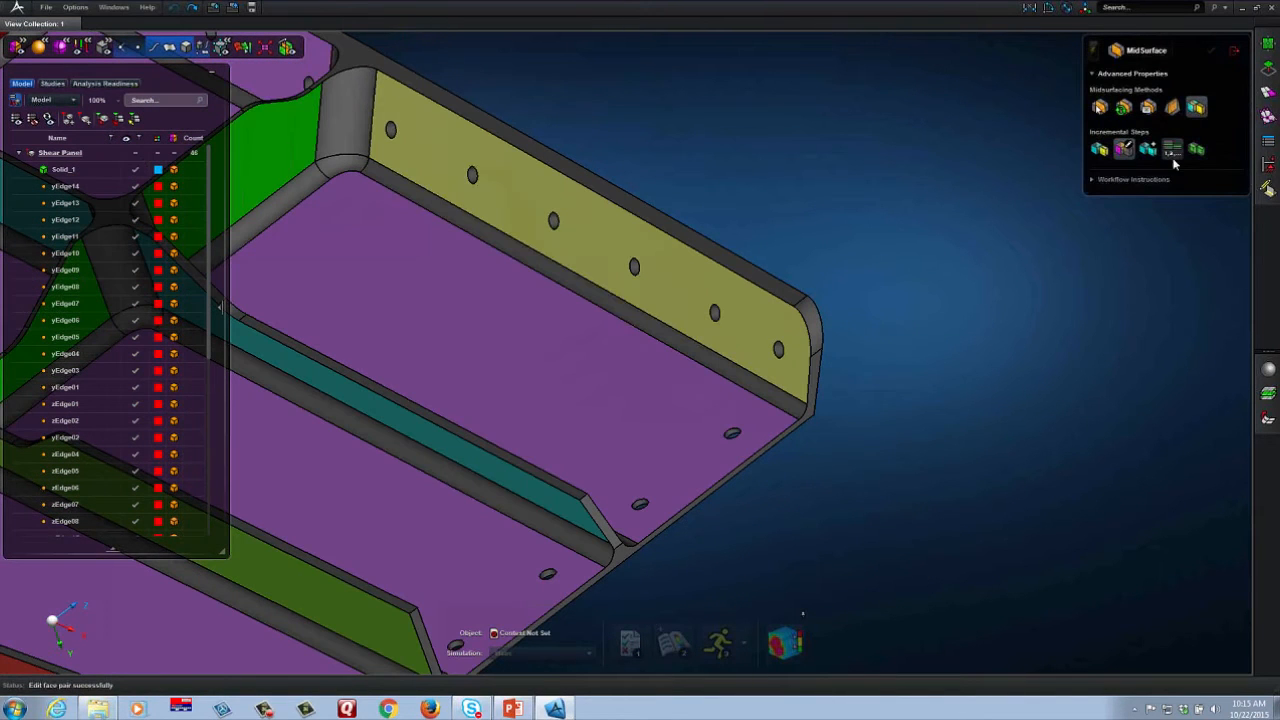
# - Enter the offset type definition stage and preview the midsurface of the yellow edge flange's face pair
pyautogui.click(1174, 161)
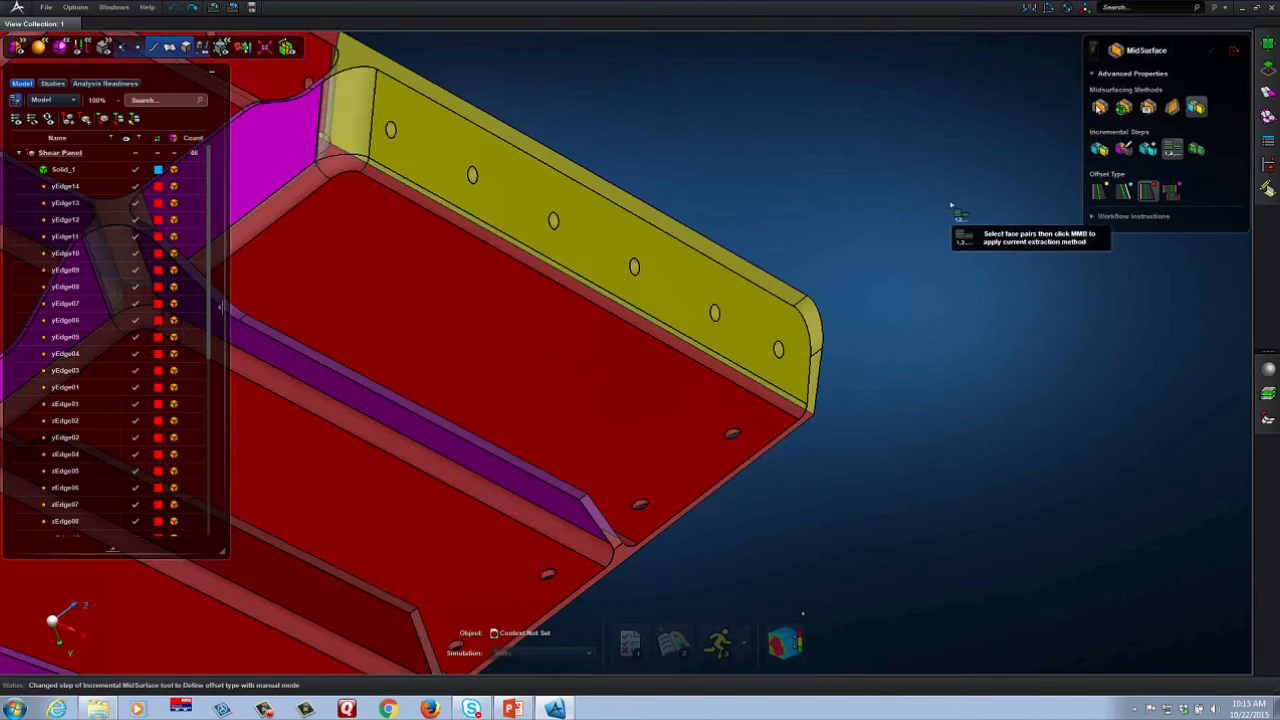
pyautogui.click(773, 311)
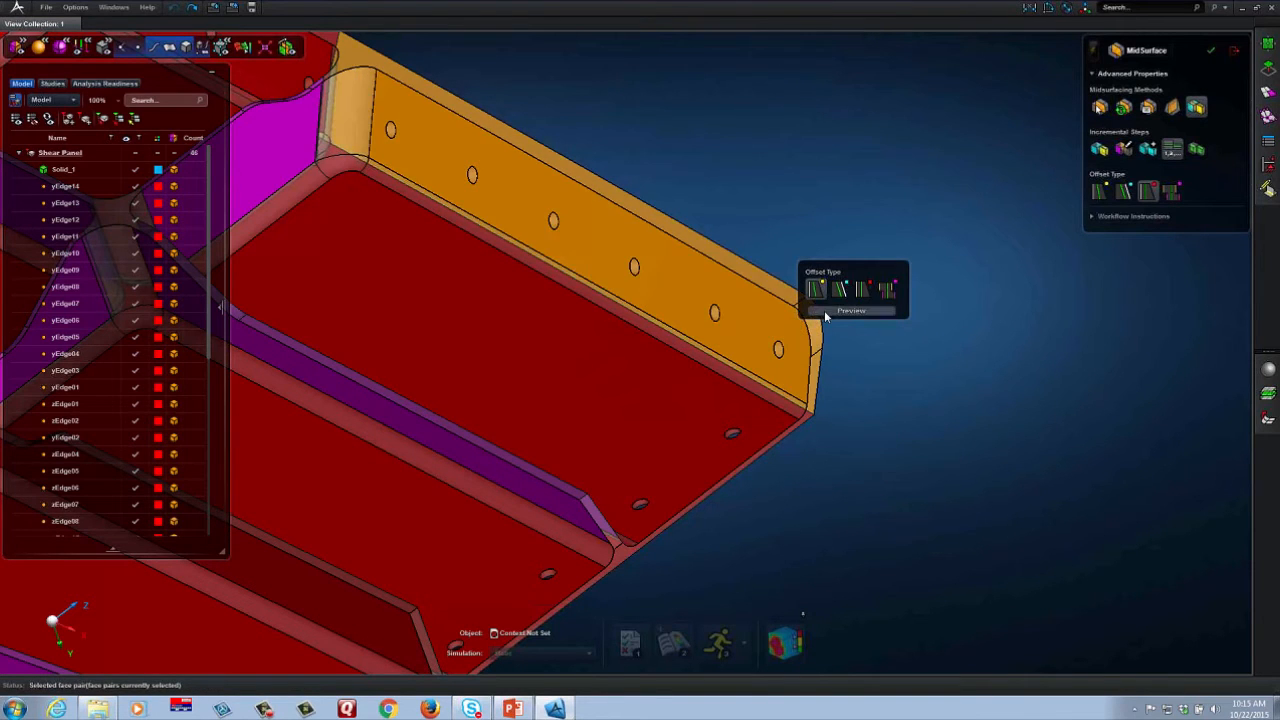
pyautogui.click(827, 312)
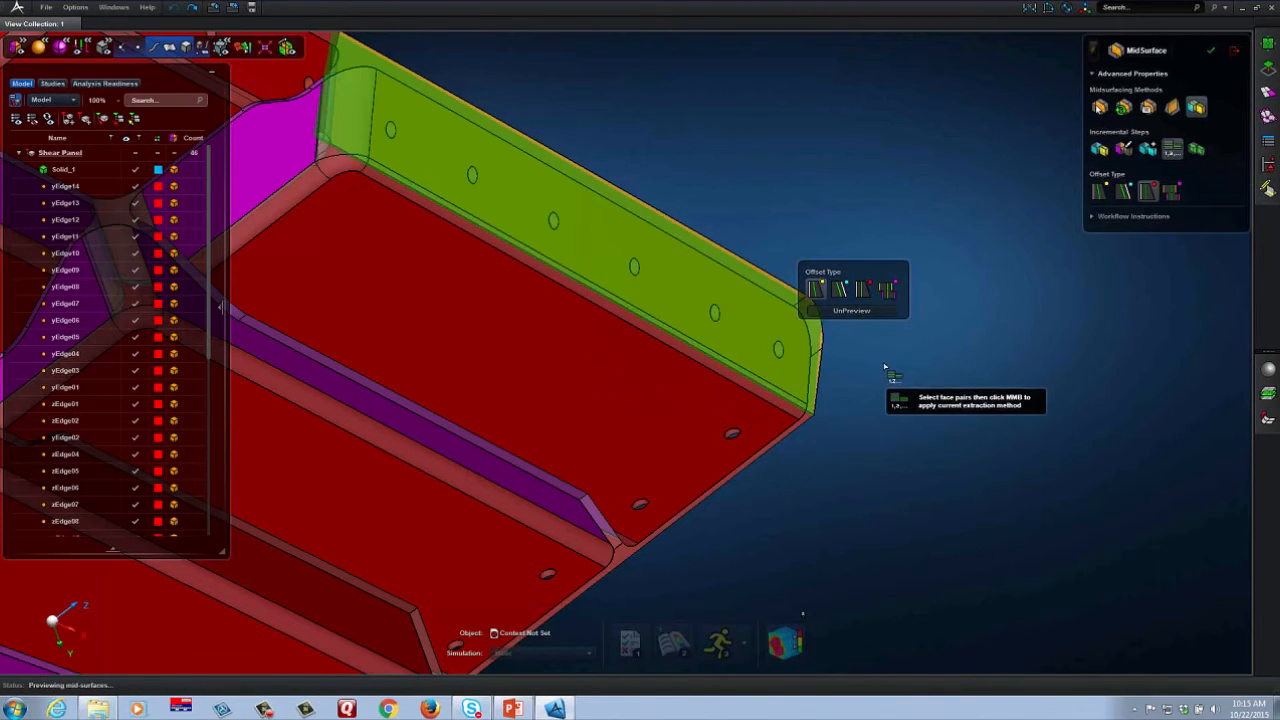
pyautogui.moveTo(887, 364); pyautogui.dragTo(872, 364, button='middle')
pyautogui.scroll(5, 770, 330)
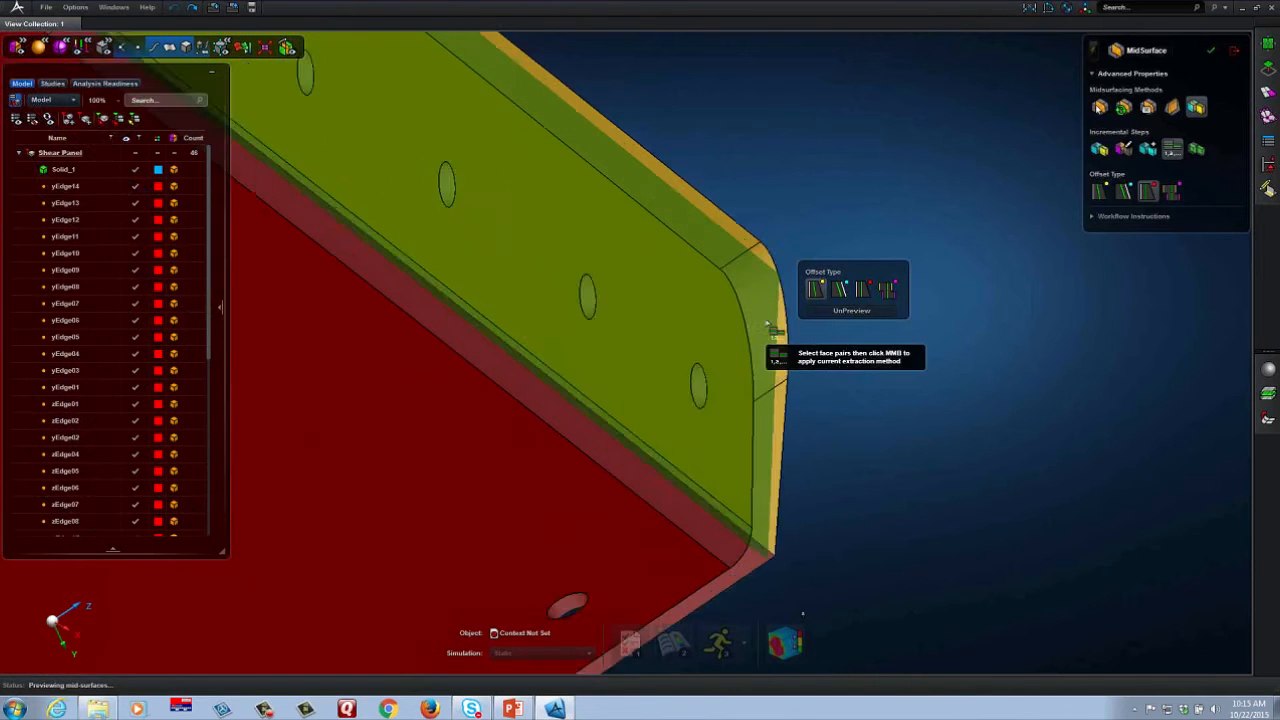
pyautogui.moveTo(856, 385)
pyautogui.mouseDown(button='middle')
pyautogui.moveTo(837, 374)
pyautogui.moveTo(853, 378)
pyautogui.mouseUp(button='middle')
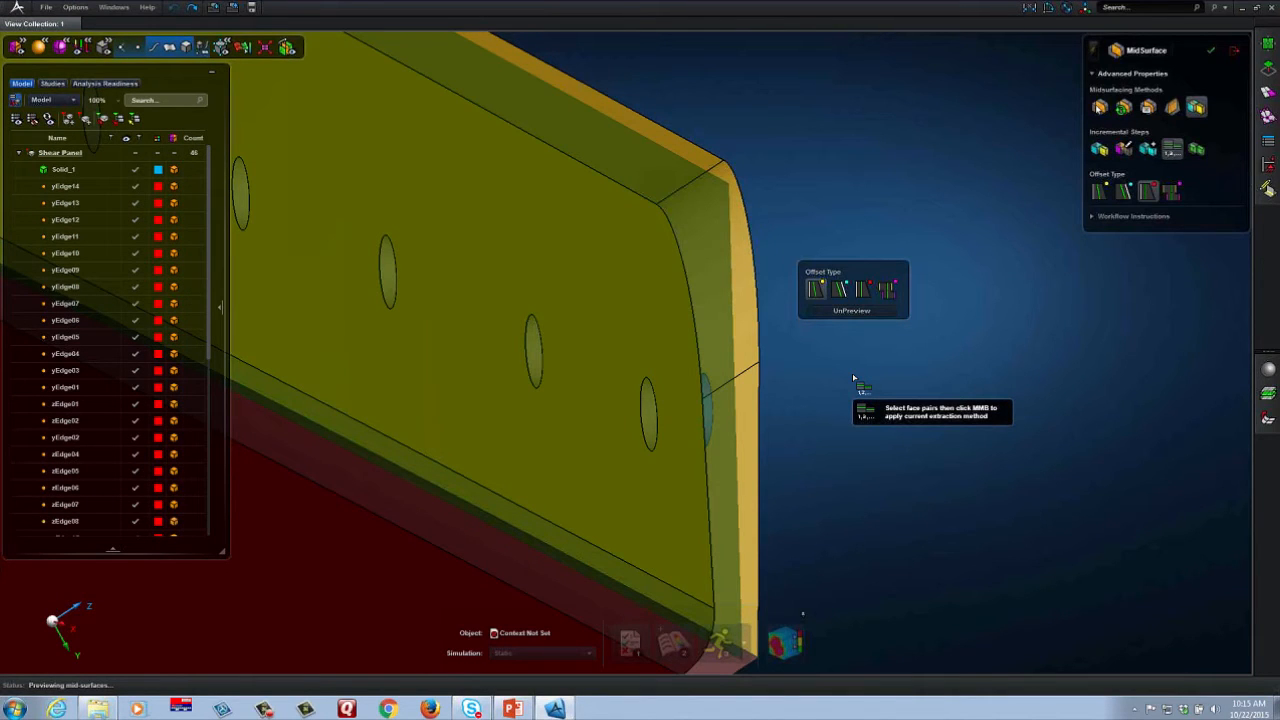
pyautogui.click(852, 311)
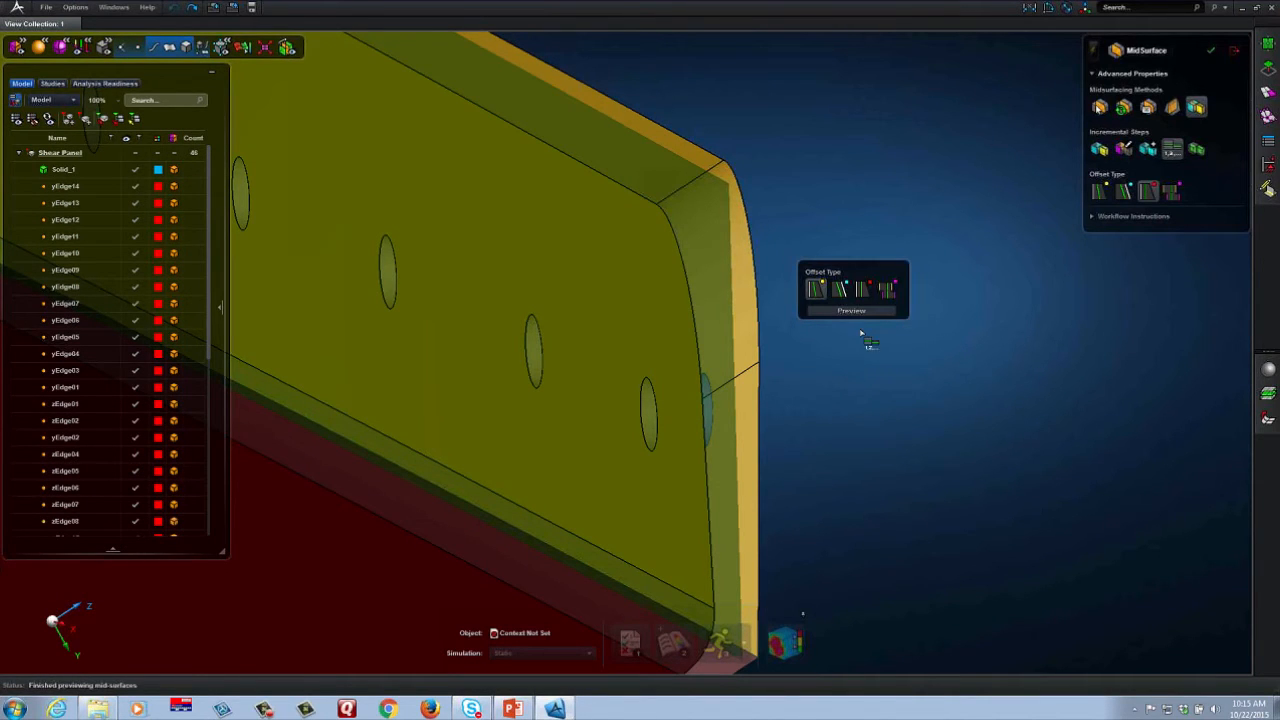
# - Apply the current offset type to the edge flange's face pair
pyautogui.scroll(-7, 914, 383)
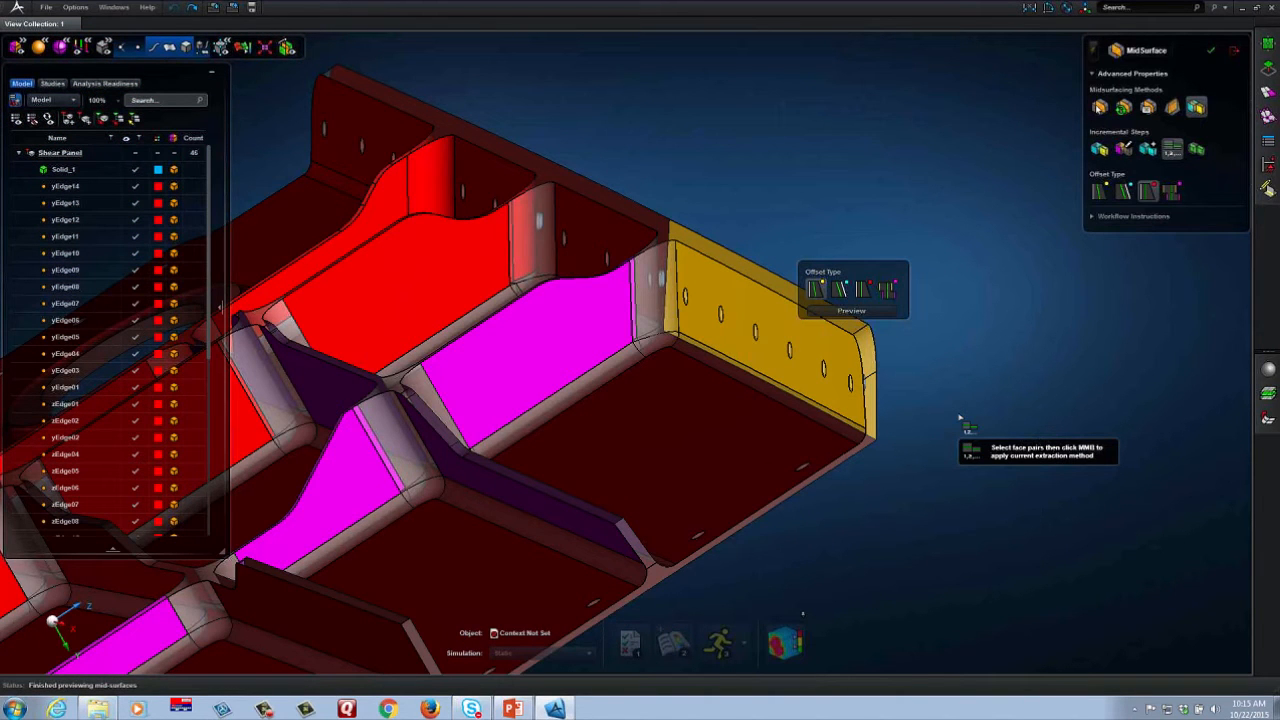
pyautogui.middleClick(960, 417)
pyautogui.moveTo(978, 414); pyautogui.dragTo(1032, 444, button='middle')
pyautogui.scroll(-5, 979, 423)
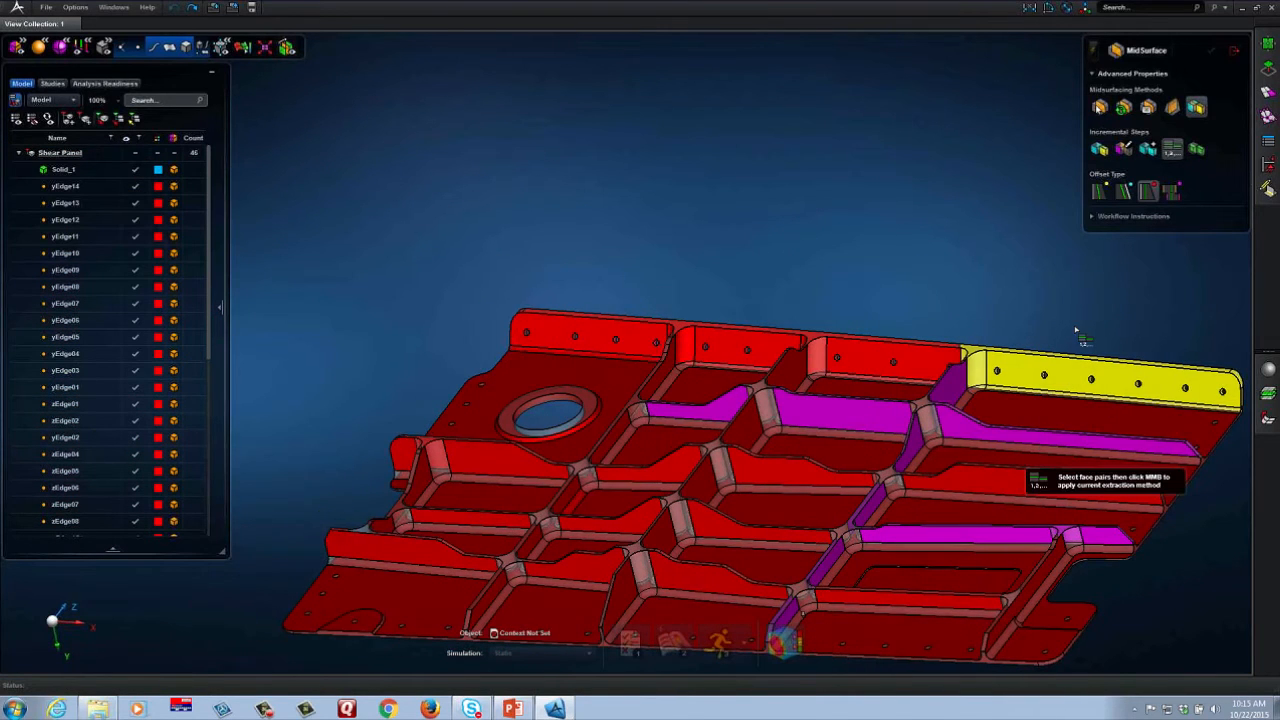
# - Return to the edit pairs stage and examine the colour-coded face pairs across the whole panel
pyautogui.click(1123, 149)
pyautogui.moveTo(878, 218); pyautogui.dragTo(858, 176, button='middle')
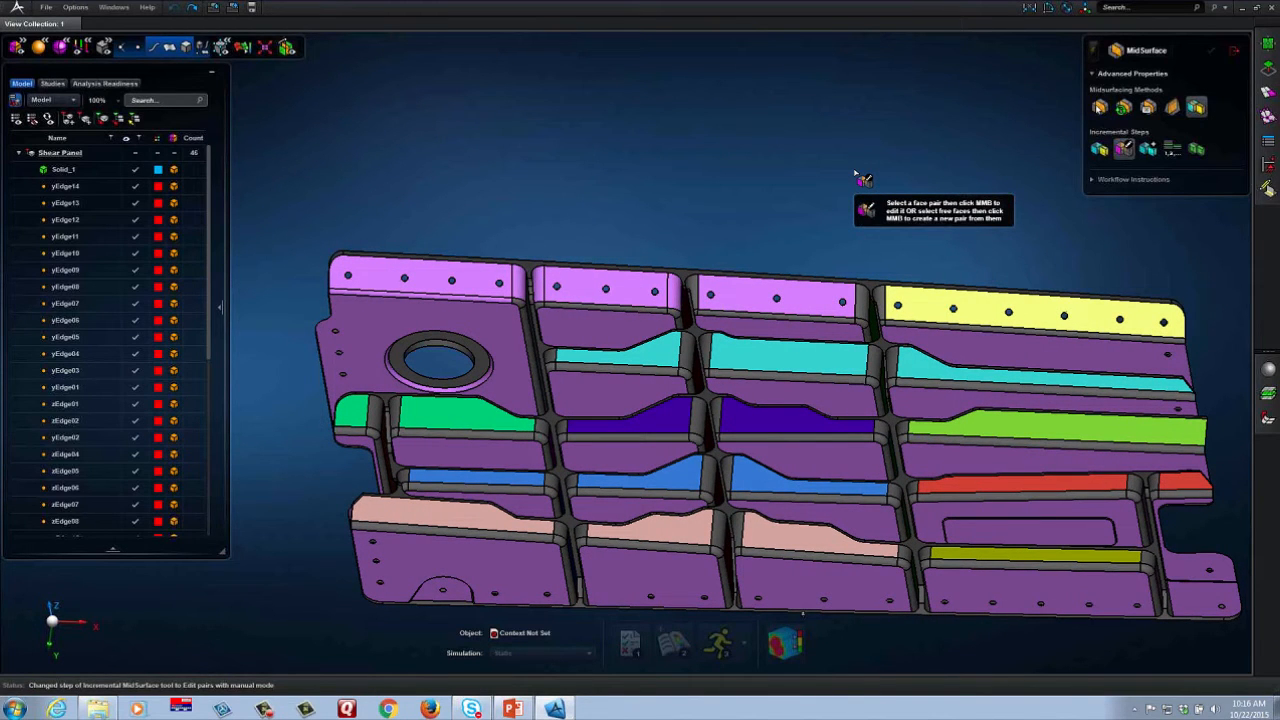
pyautogui.moveTo(854, 173); pyautogui.dragTo(858, 172, button='middle')
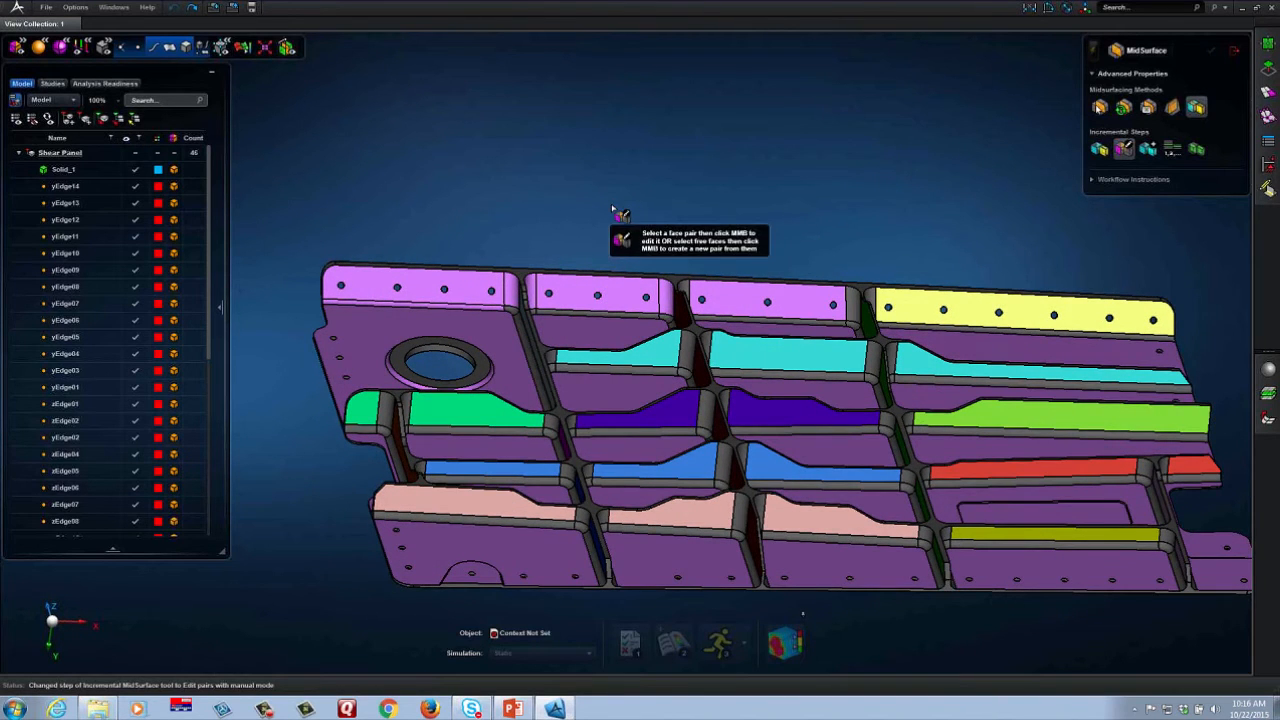
pyautogui.moveTo(613, 210); pyautogui.dragTo(640, 205, button='middle')
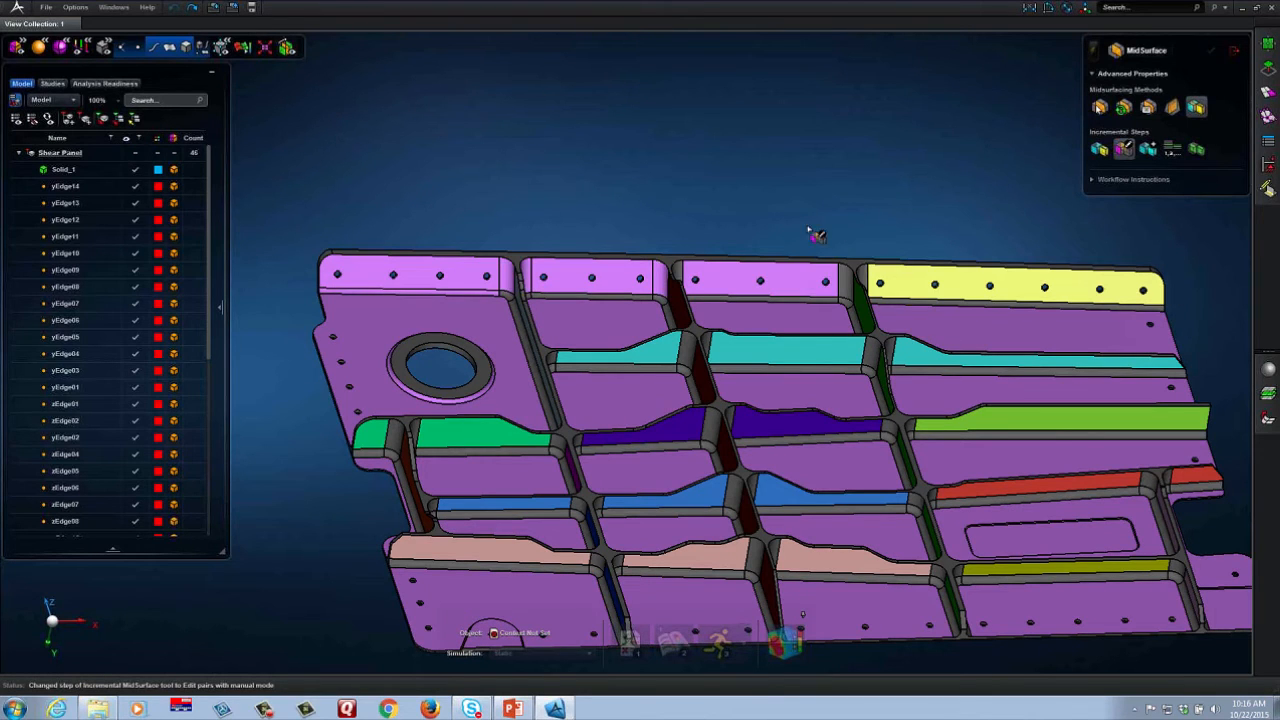
# - Open the purple web's face pair for editing and remove the flange's upper edge face and the strip along the flange's base
pyautogui.click(612, 314)
pyautogui.middleClick(616, 228)
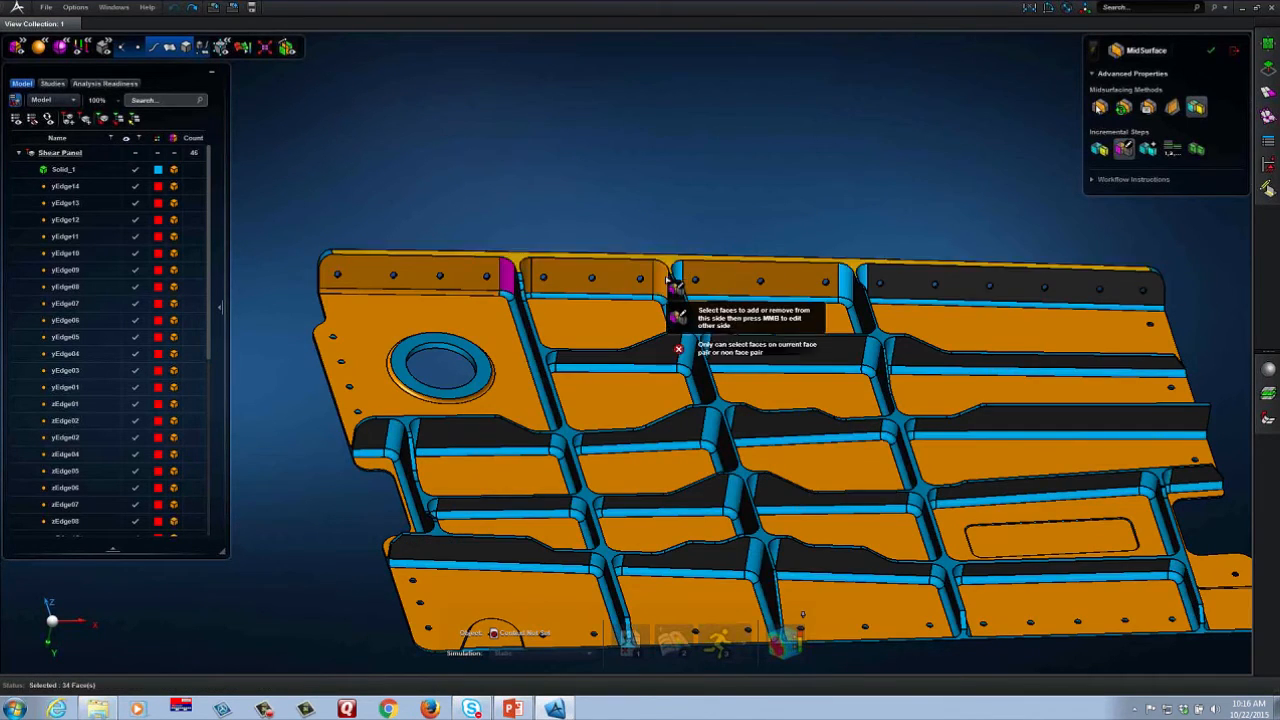
pyautogui.click(538, 278)
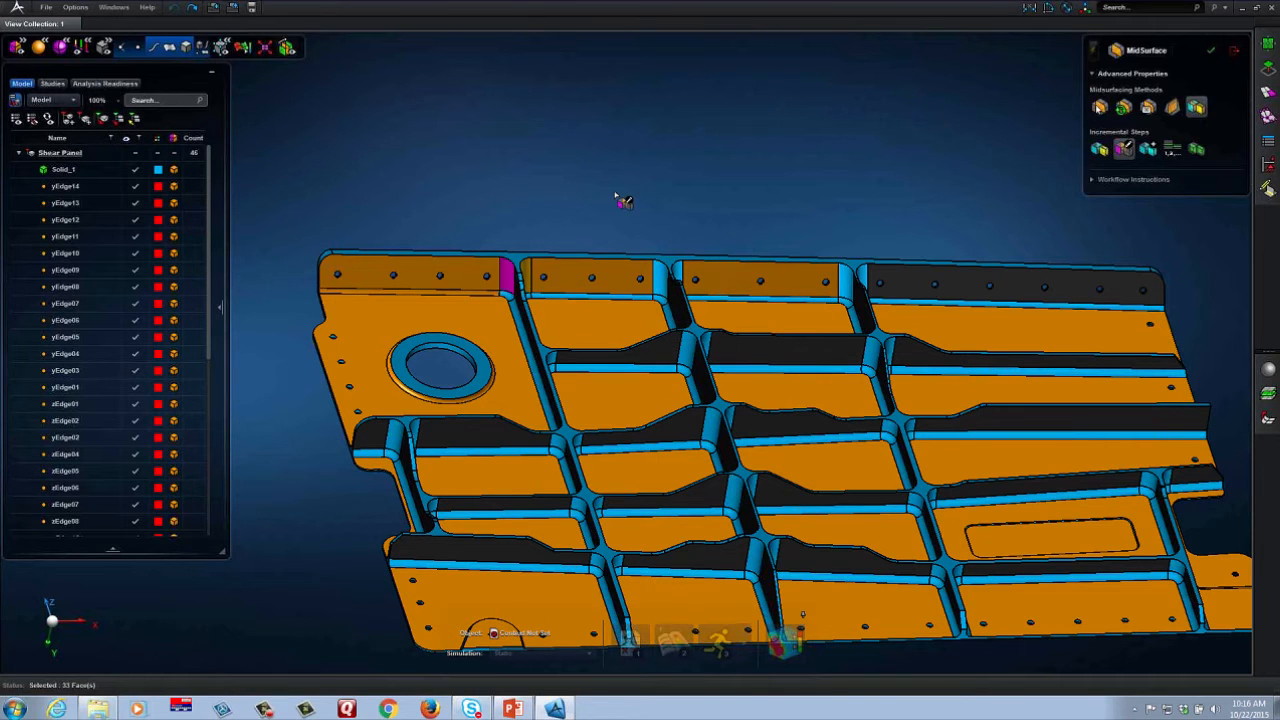
pyautogui.moveTo(620, 202); pyautogui.dragTo(608, 234, button='middle')
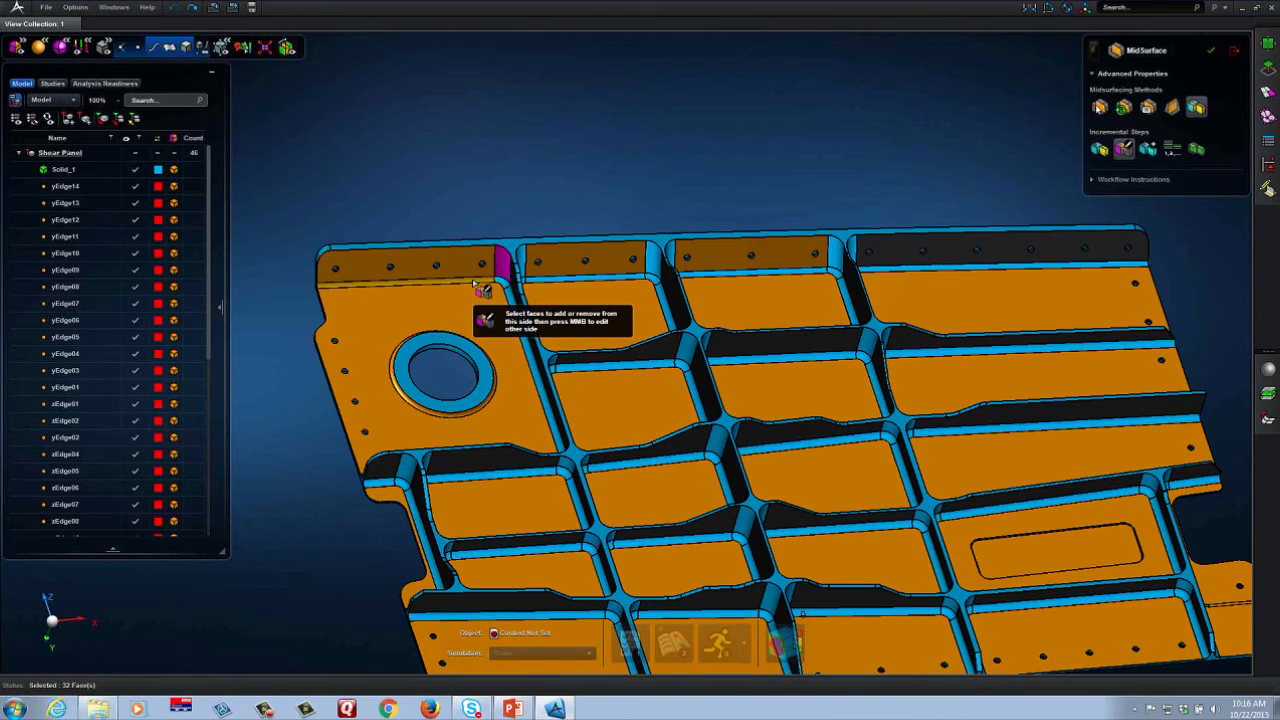
pyautogui.click(474, 284)
# - Remove the stray pocket corner fillet and the adjoining rib-top face from the web's pair, and finalize both sides
pyautogui.scroll(6, 633, 410)
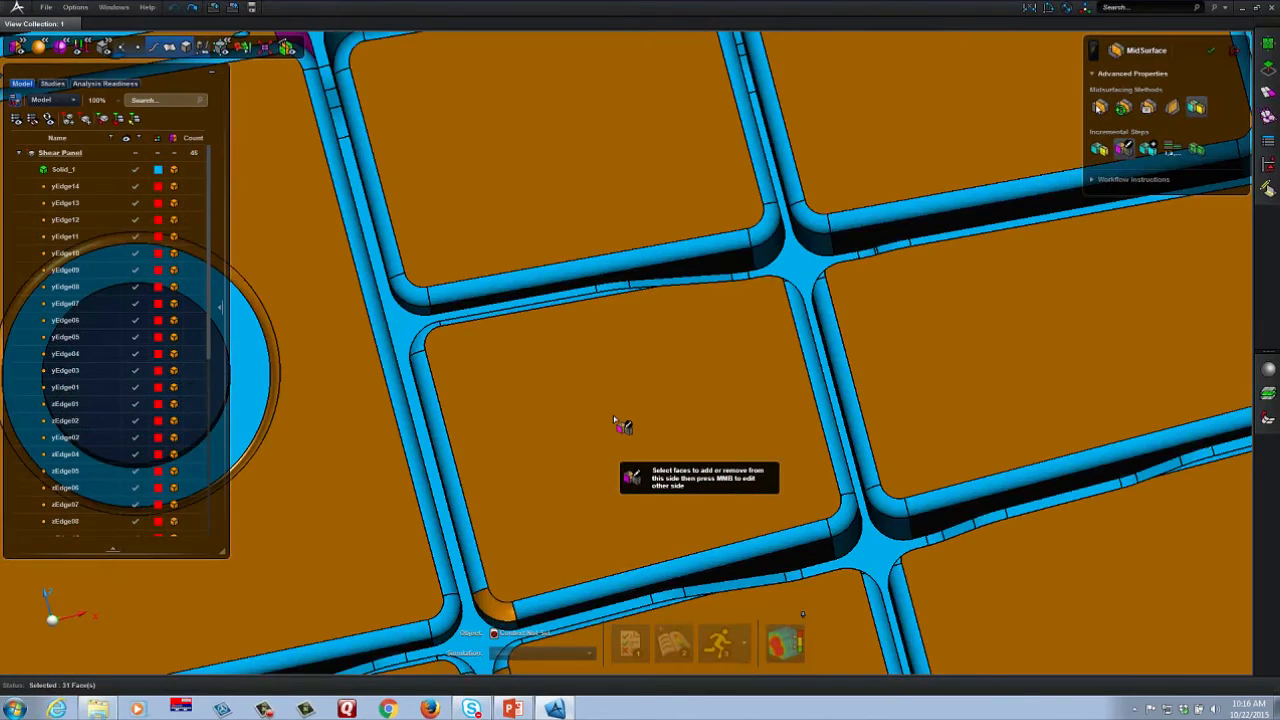
pyautogui.moveTo(629, 223); pyautogui.dragTo(525, 492, button='middle')
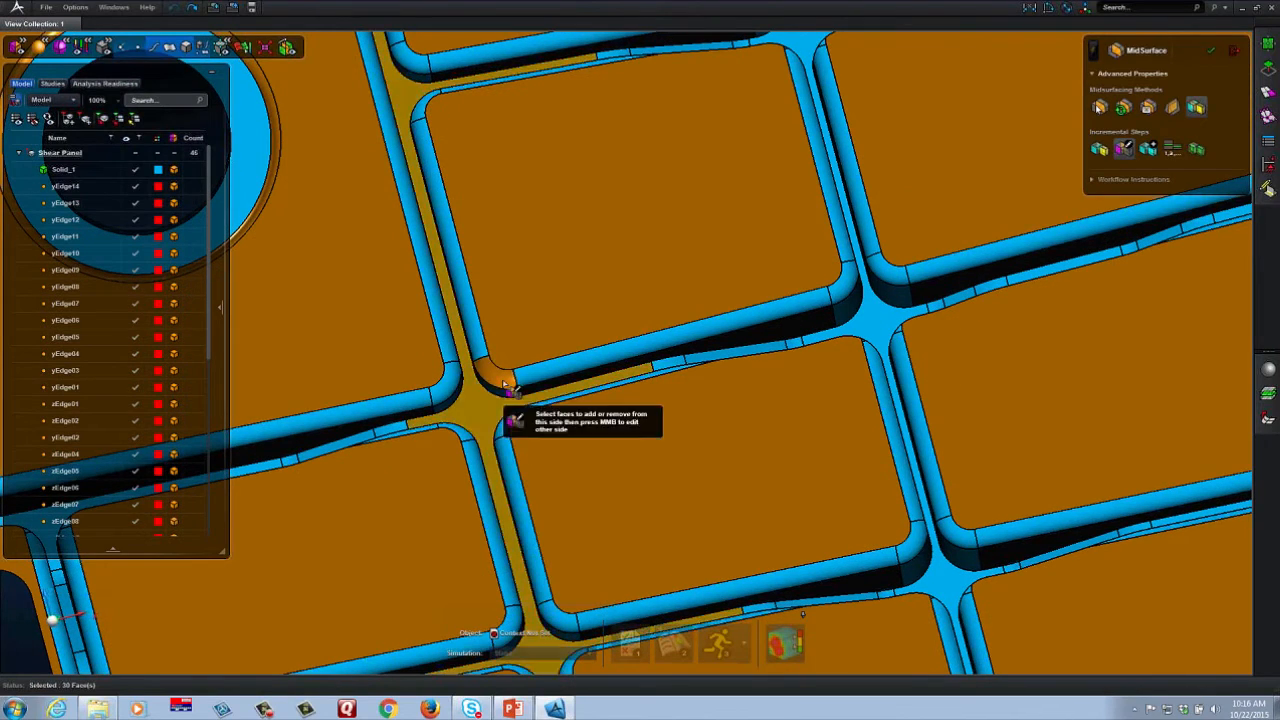
pyautogui.click(622, 351)
pyautogui.press('h')
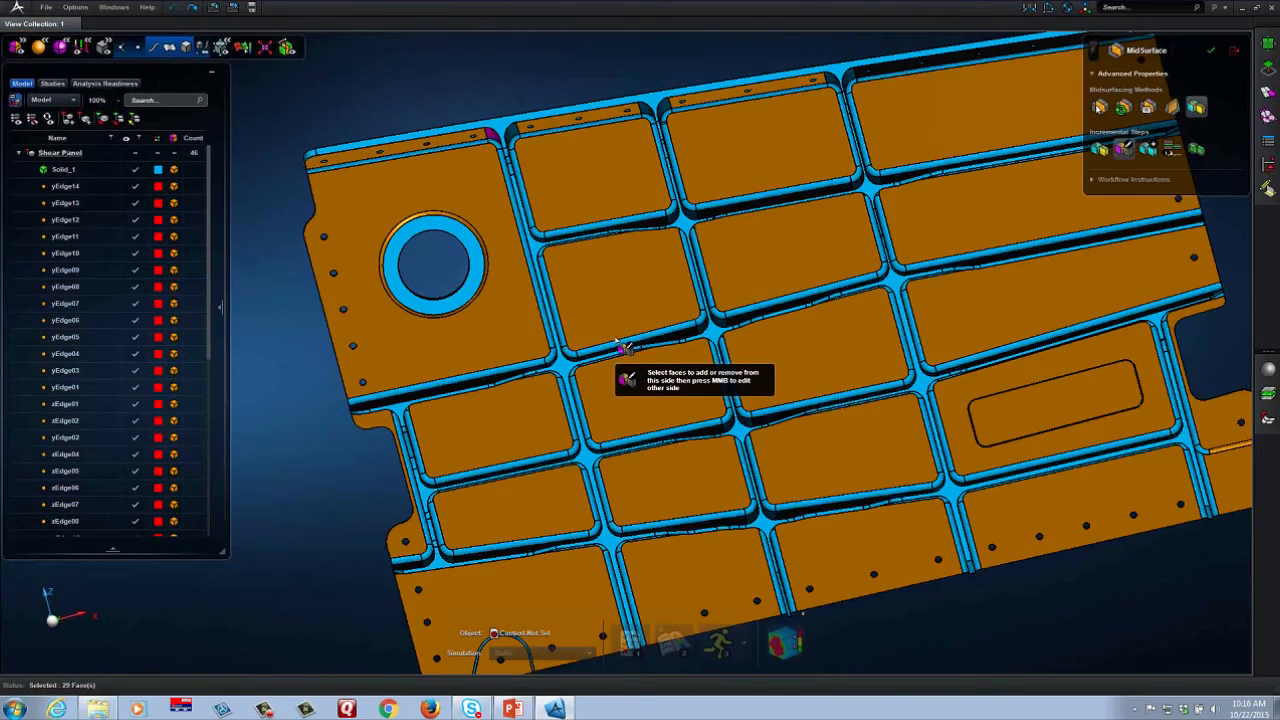
pyautogui.moveTo(623, 368); pyautogui.dragTo(272, 358, button='middle')
pyautogui.middleClick(298, 359)
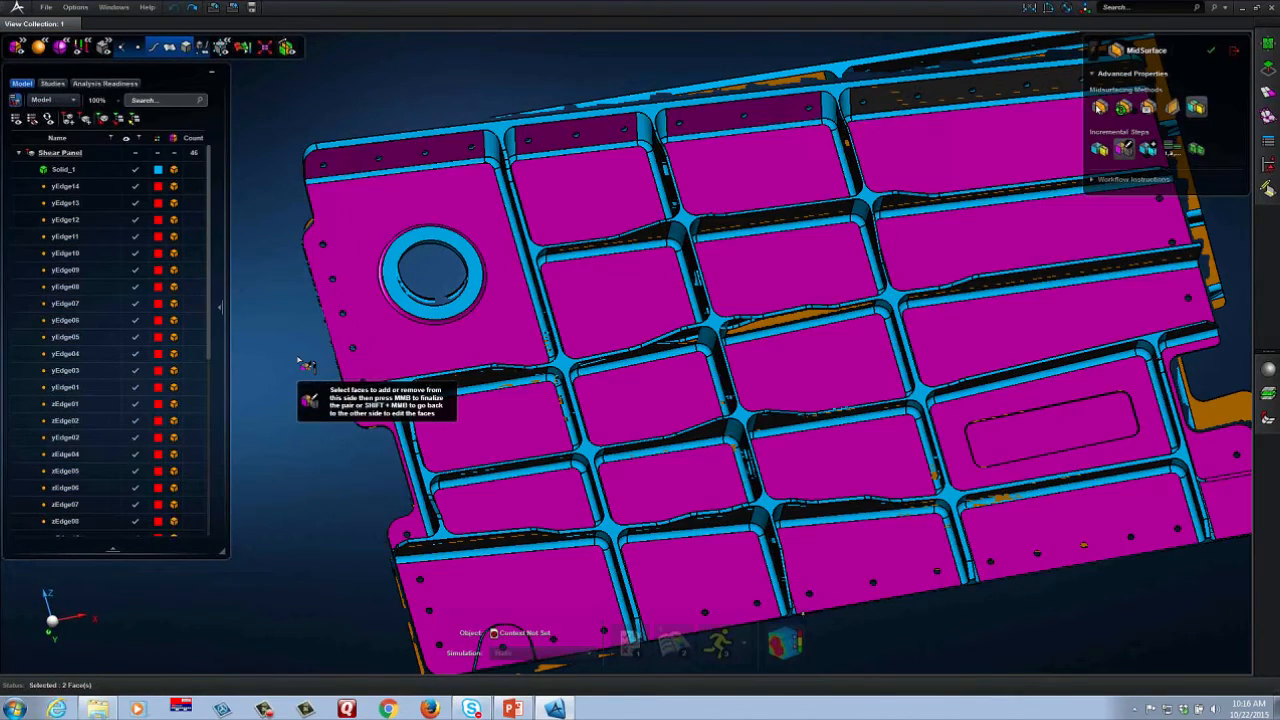
pyautogui.middleClick(298, 359)
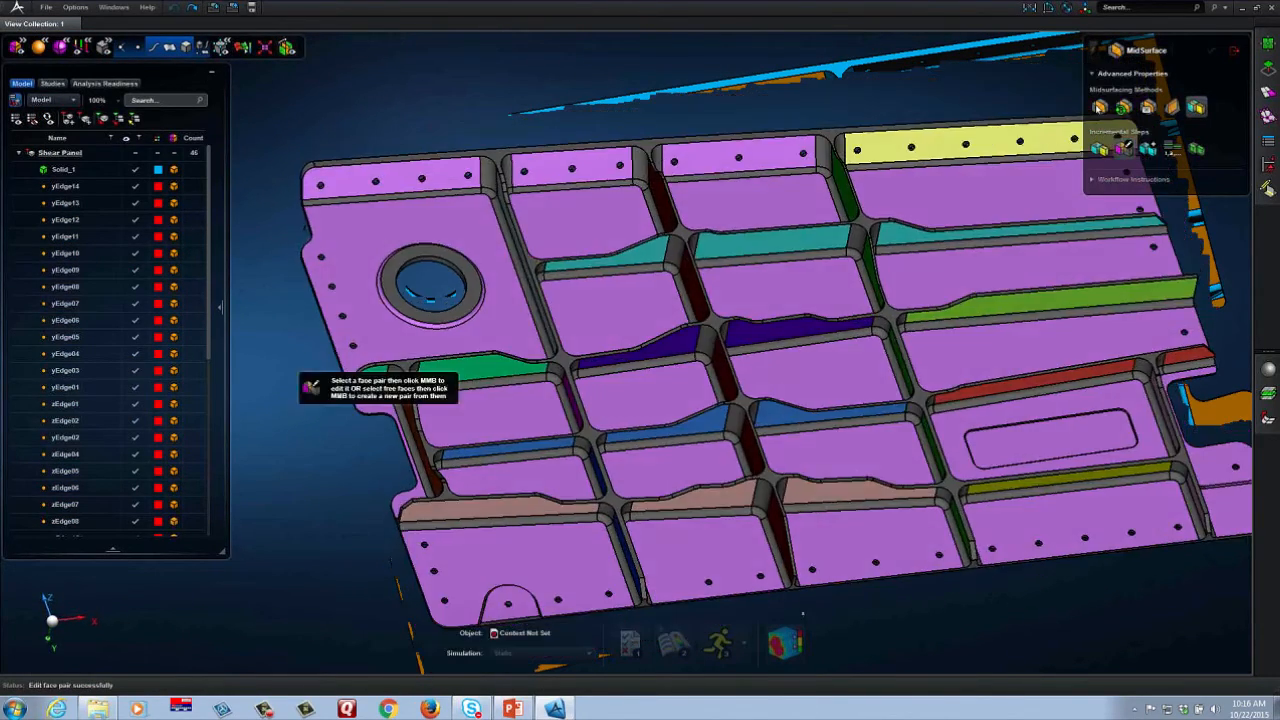
# - Enter the midsurface extraction stage and preview the combined midsurface of the purple web pair and the yellow edge flange pair
pyautogui.moveTo(1037, 518); pyautogui.dragTo(877, 511, button='right')
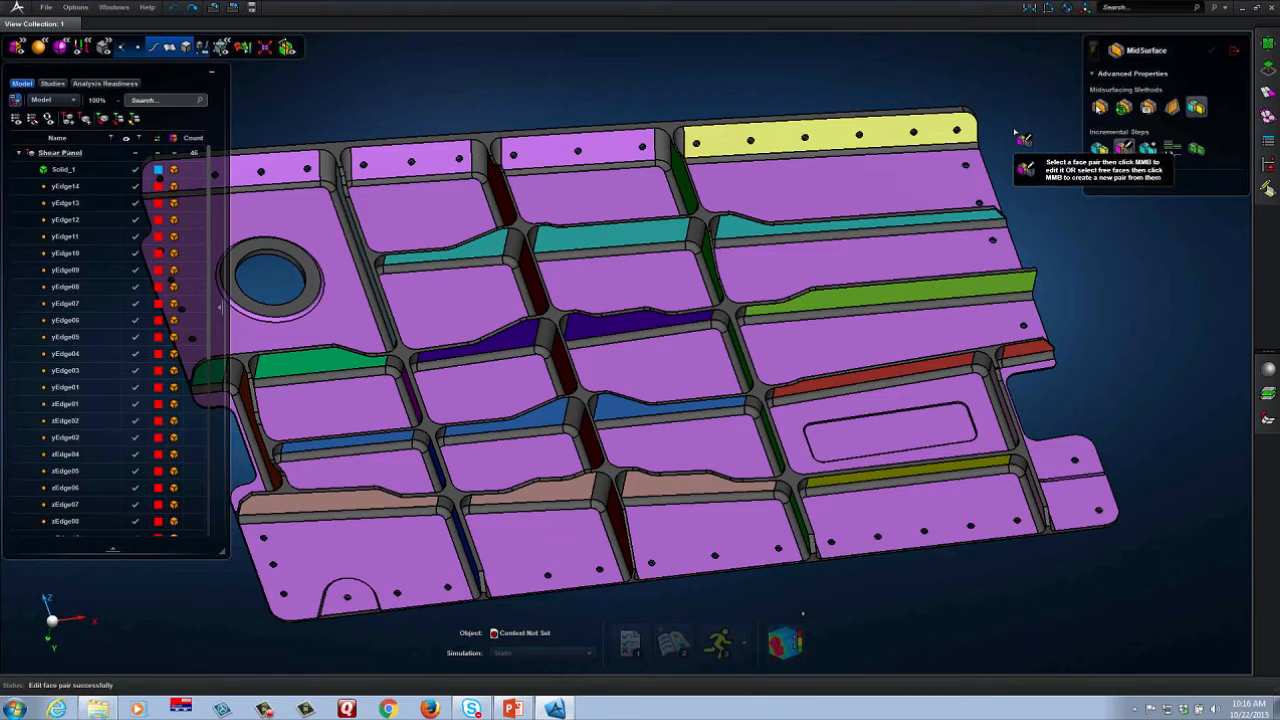
pyautogui.moveTo(1121, 299); pyautogui.dragTo(1215, 349, button='middle')
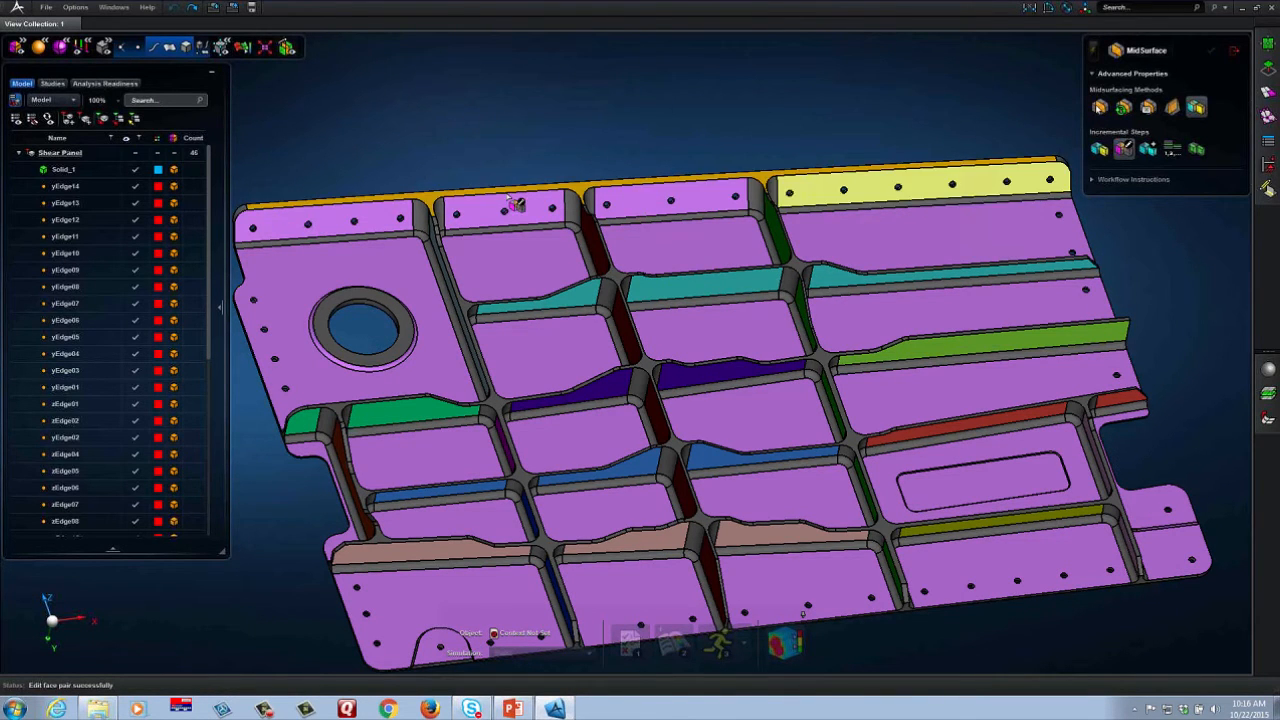
pyautogui.click(886, 200)
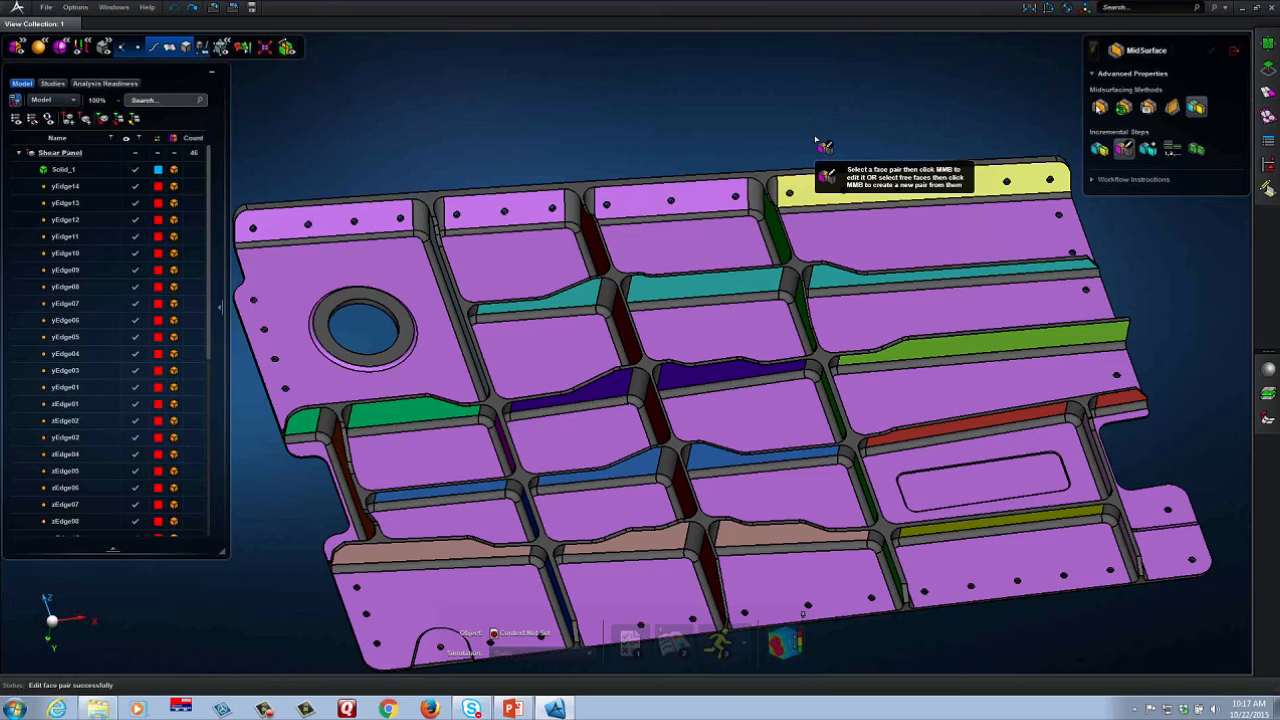
pyautogui.click(1196, 148)
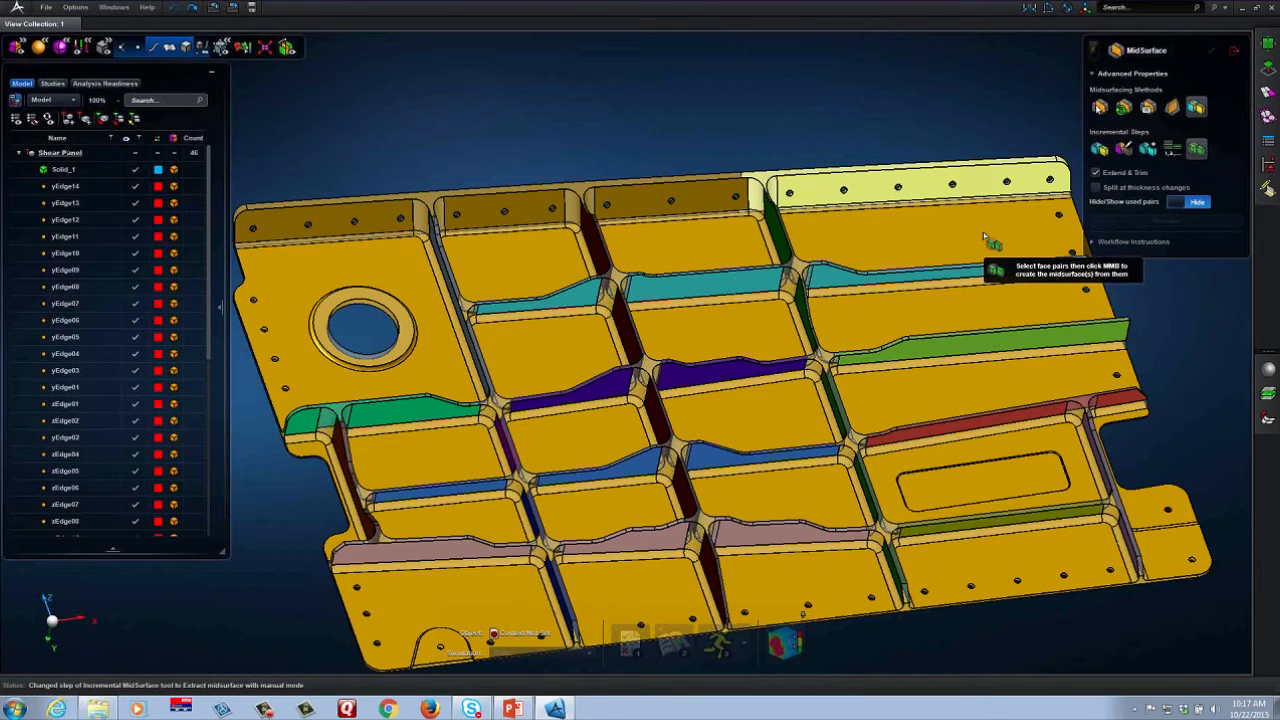
pyautogui.click(984, 237)
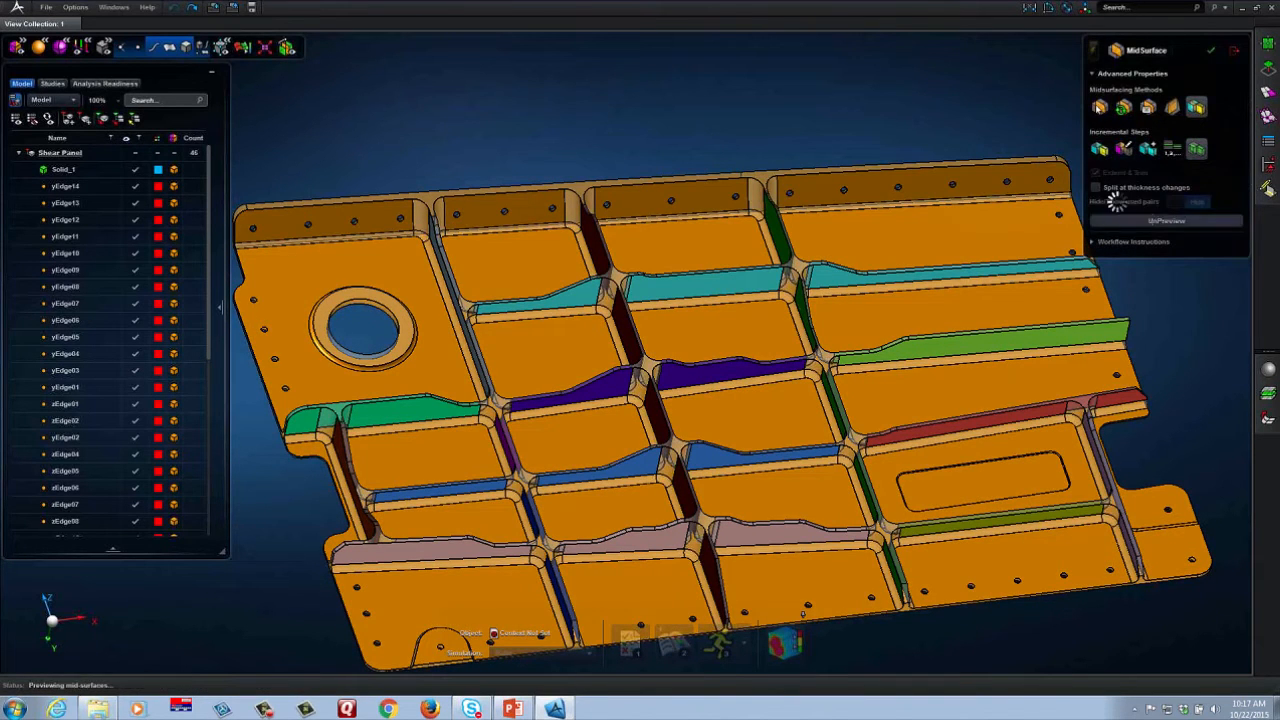
pyautogui.click(1166, 220)
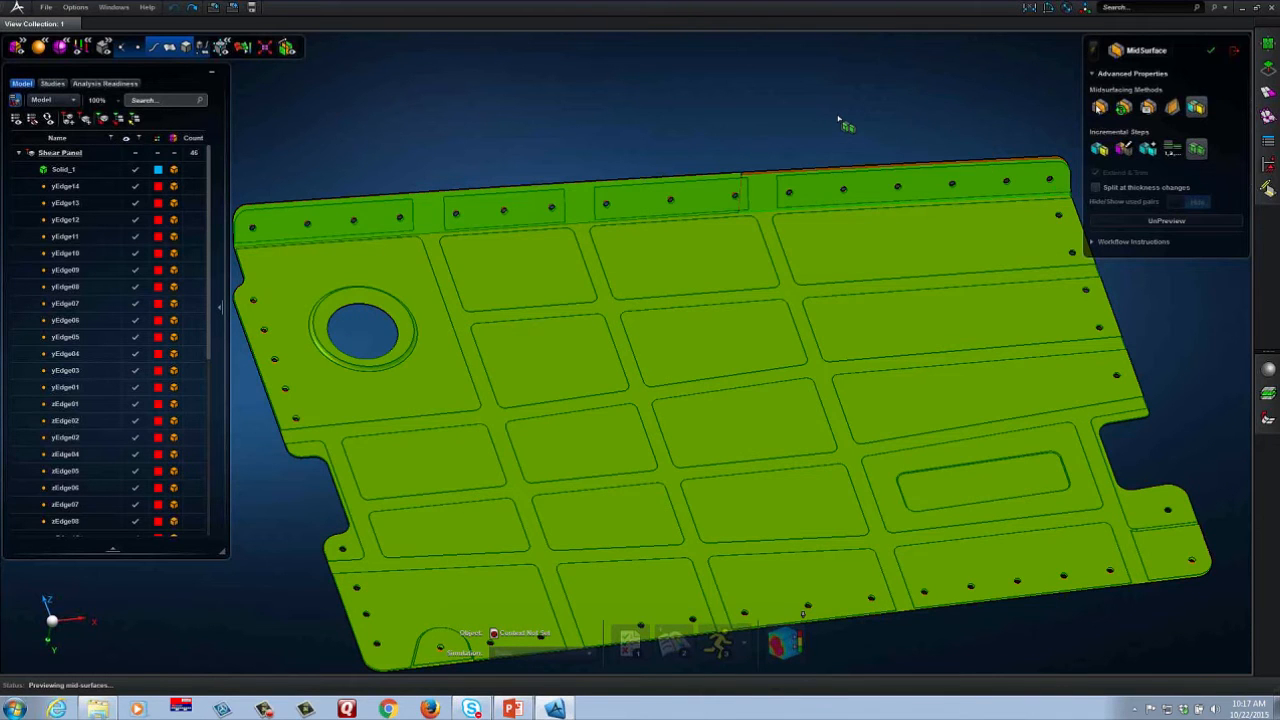
# - Examine the previewed midsurface where the purple and yellow flange sections meet, cancel the preview and clear the selected pairs
pyautogui.moveTo(846, 123)
pyautogui.mouseDown(button='right')
pyautogui.moveTo(875, 121)
pyautogui.moveTo(590, 208)
pyautogui.moveTo(727, 361)
pyautogui.mouseUp(button='right')
pyautogui.scroll(8, 590, 208)
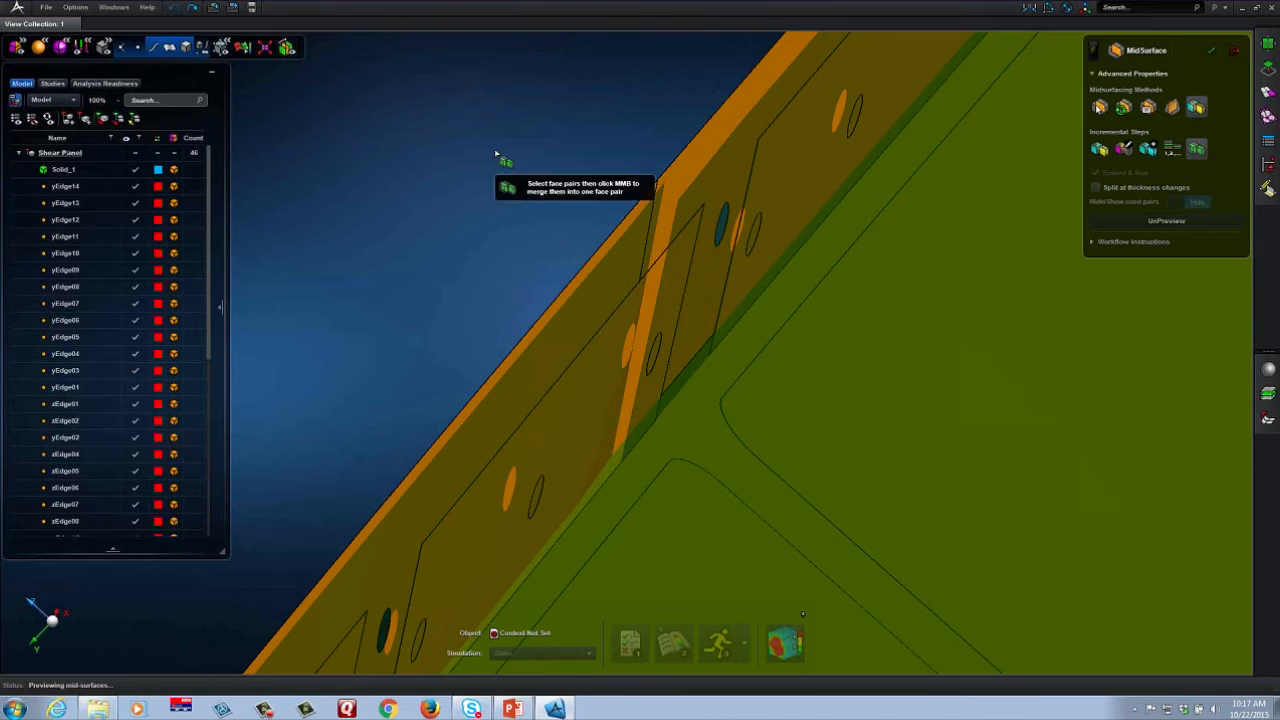
pyautogui.click(1157, 224)
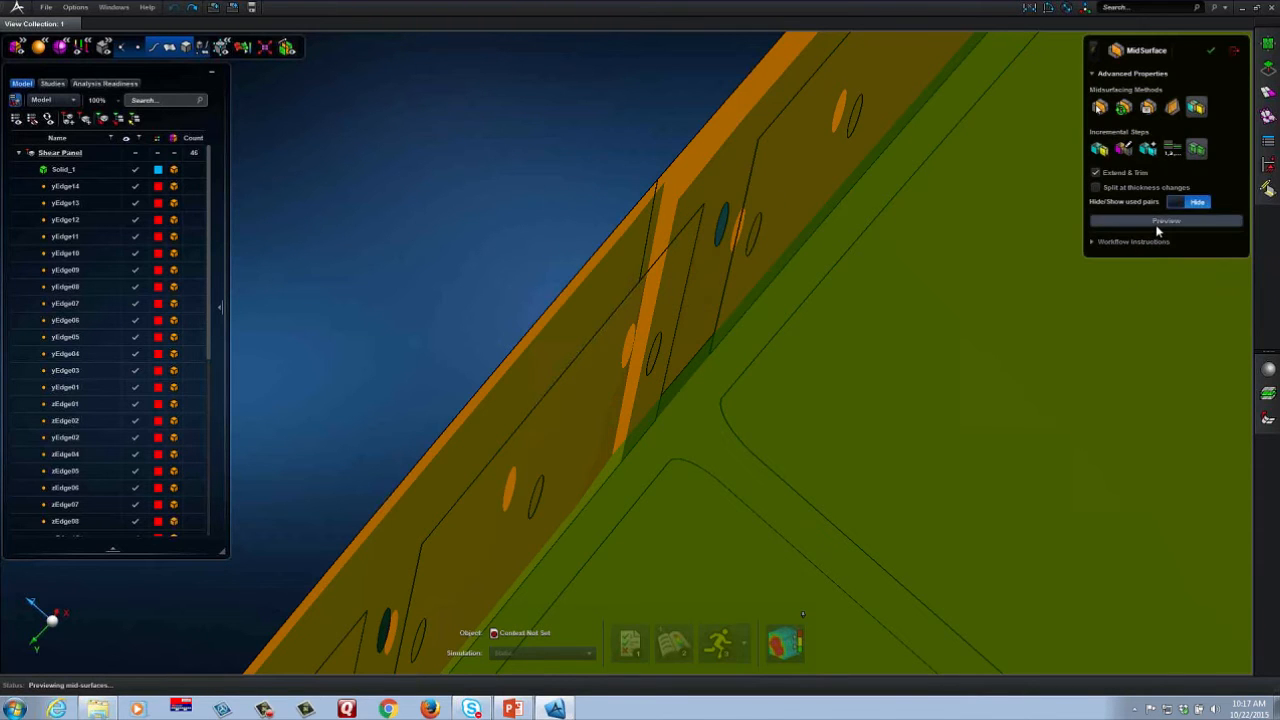
pyautogui.scroll(-10, 900, 284)
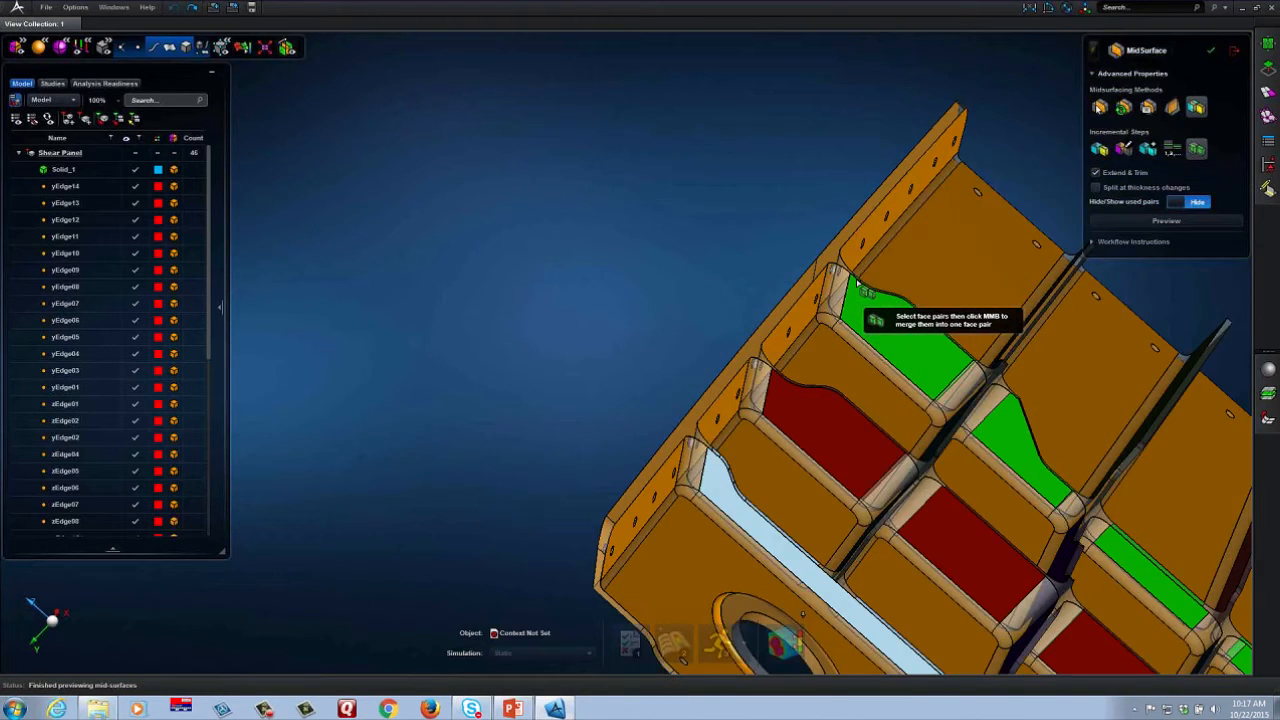
pyautogui.moveTo(846, 278); pyautogui.dragTo(598, 171, button='middle')
pyautogui.middleClick(598, 171)
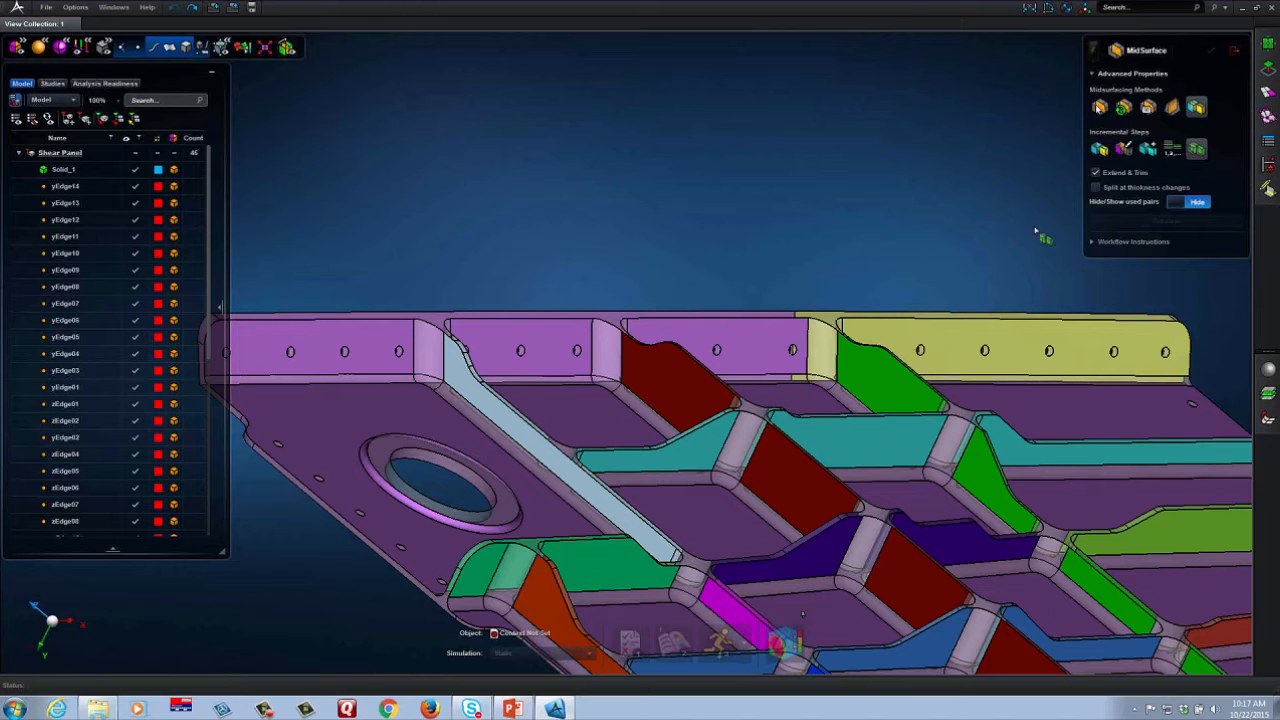
# - Edit the purple web's face pair to exclude the three flange faces beside the yellow flange section
pyautogui.click(1124, 148)
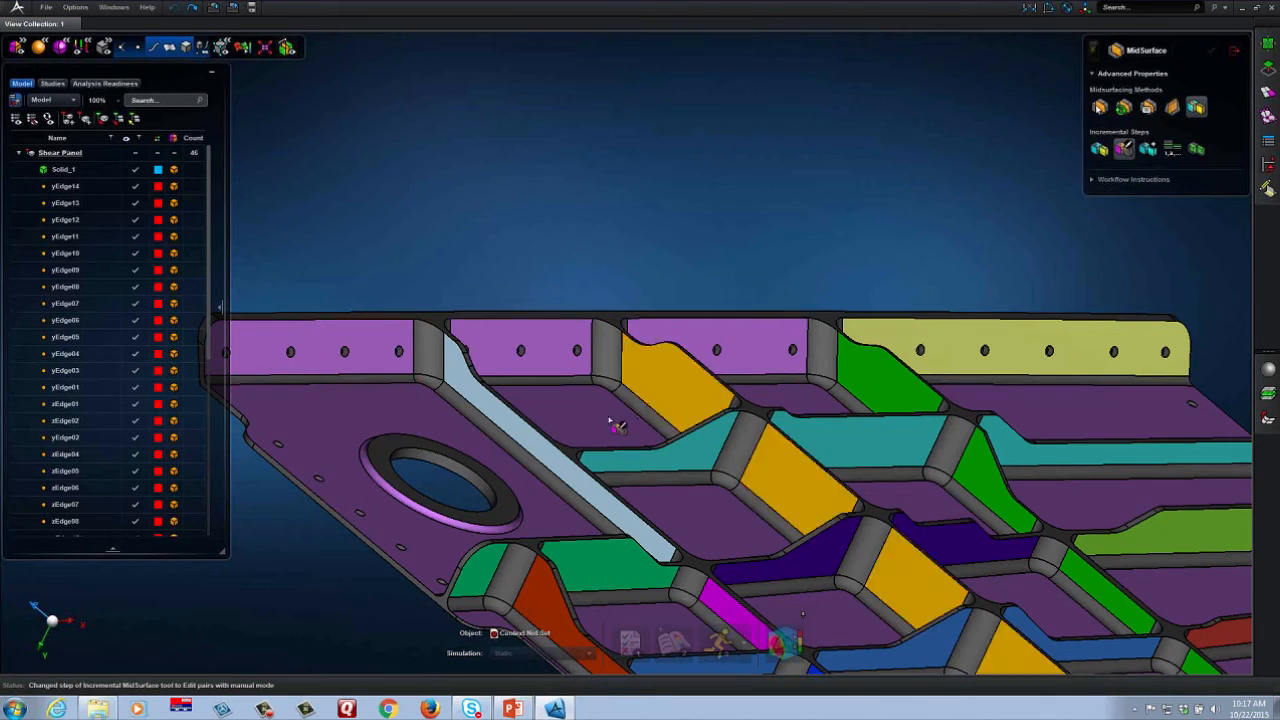
pyautogui.click(608, 416)
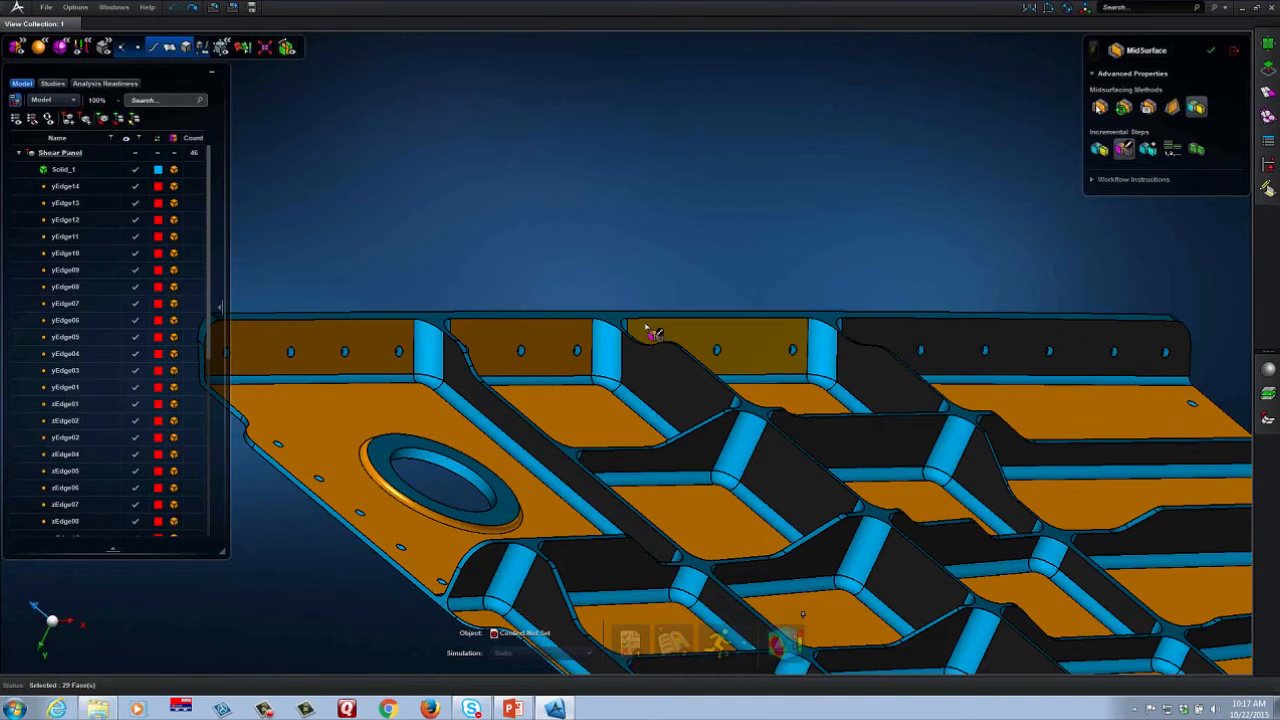
pyautogui.click(385, 333)
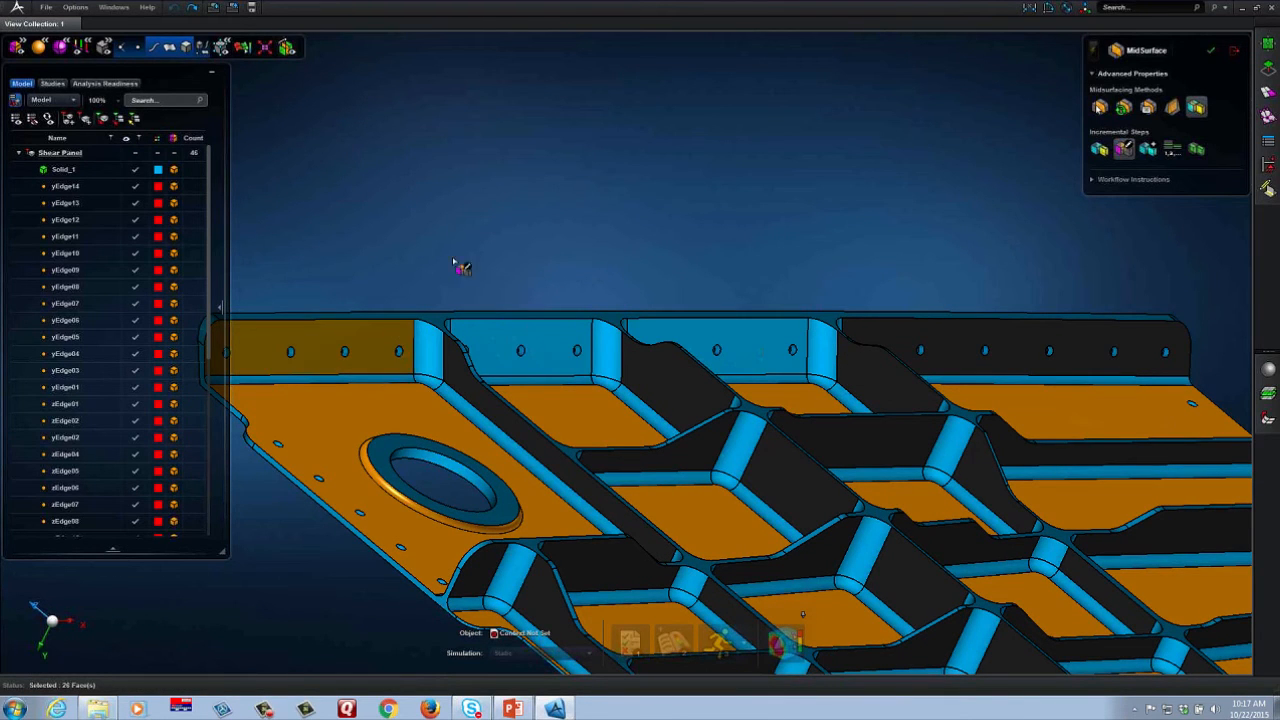
pyautogui.middleClick(643, 173)
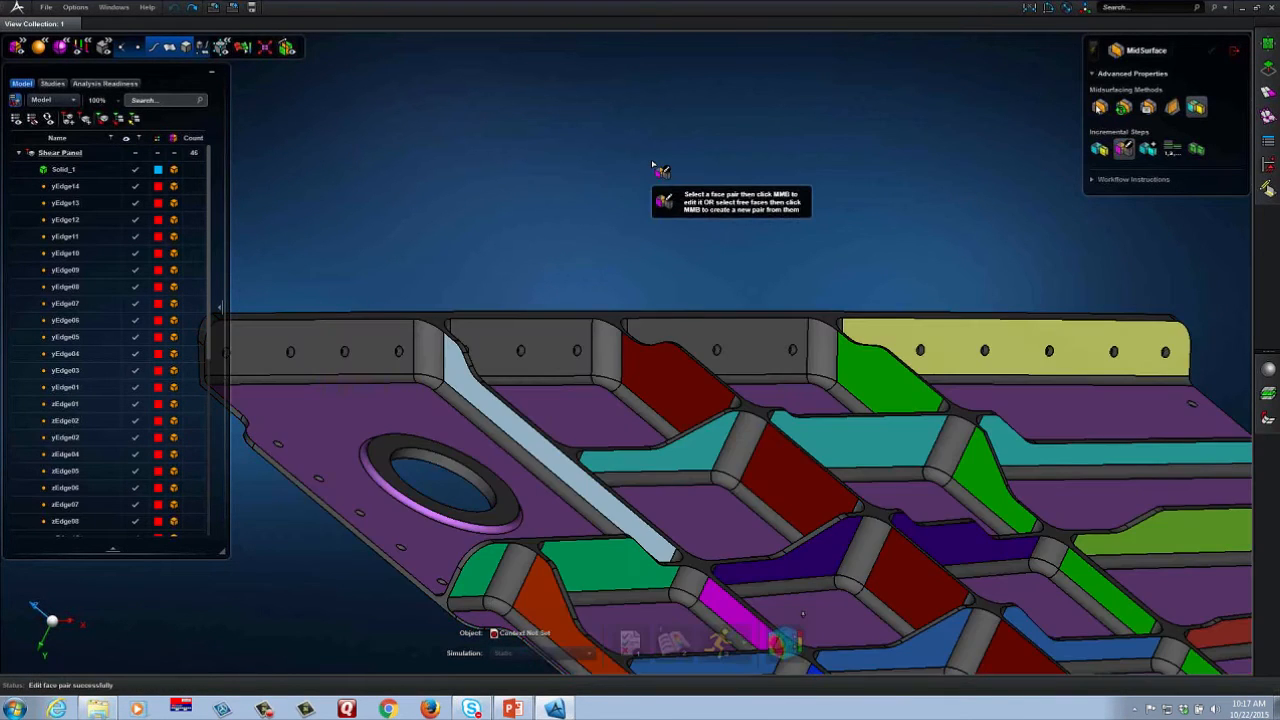
# - Add the three unpaired flange faces to the yellow edge flange's face pair and finalize it
pyautogui.moveTo(654, 164); pyautogui.dragTo(654, 174, button='middle')
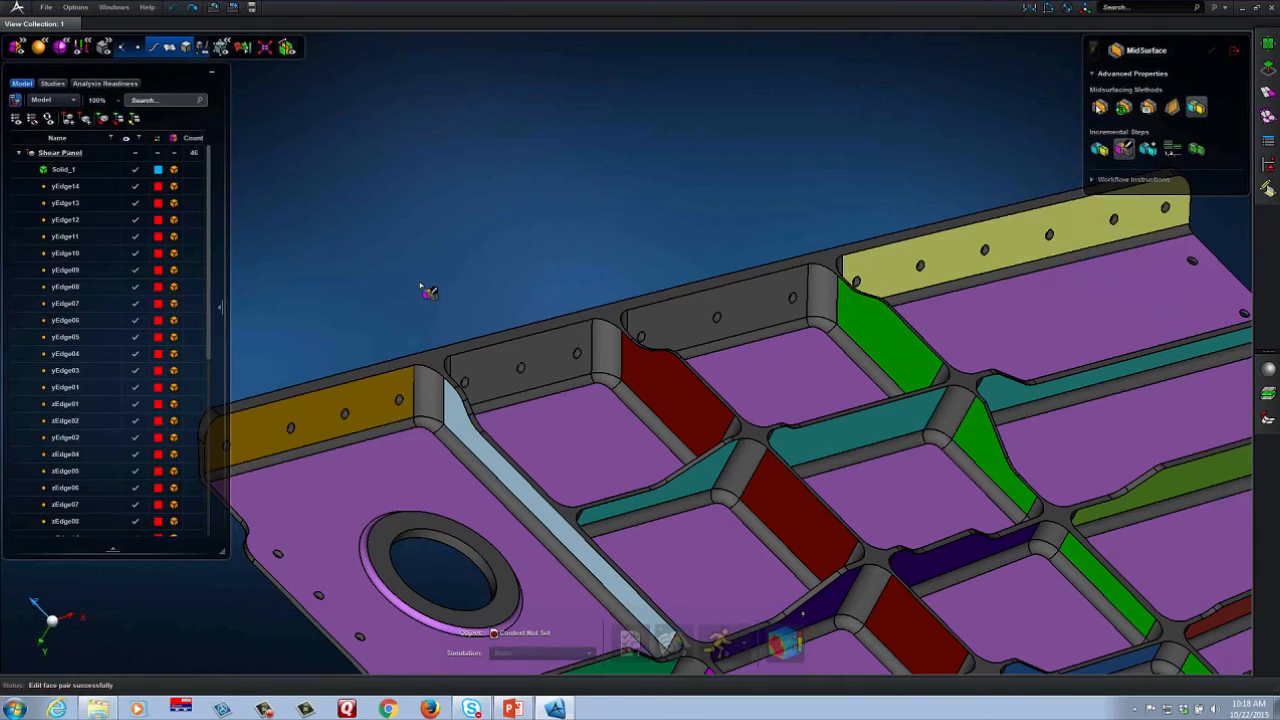
pyautogui.click(962, 264)
pyautogui.middleClick(904, 167)
pyautogui.click(718, 315)
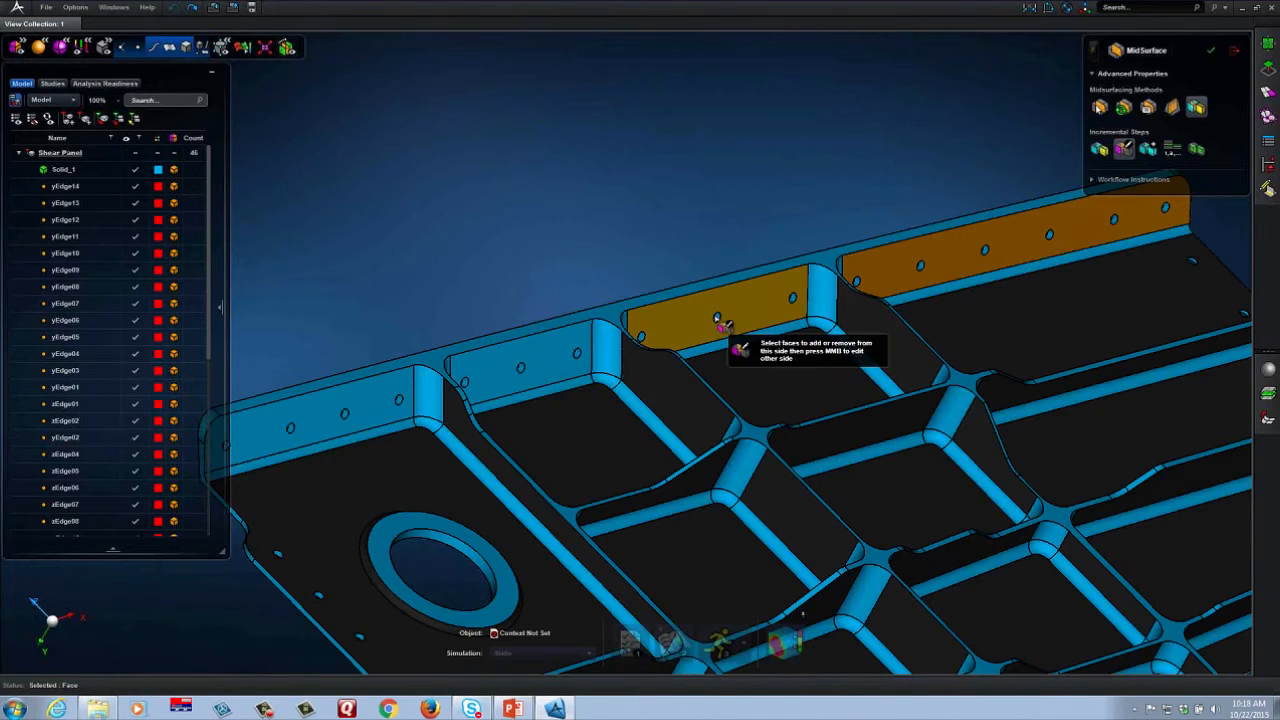
pyautogui.click(534, 369)
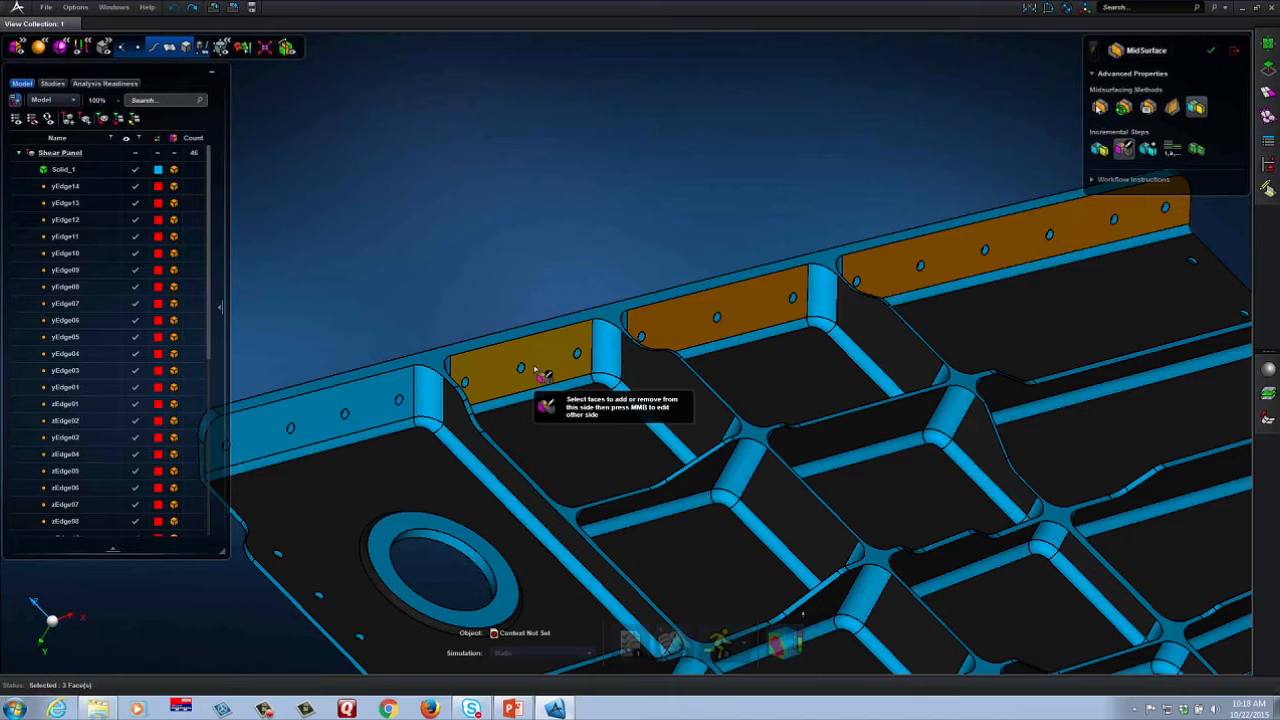
pyautogui.click(360, 402)
pyautogui.middleClick(516, 248)
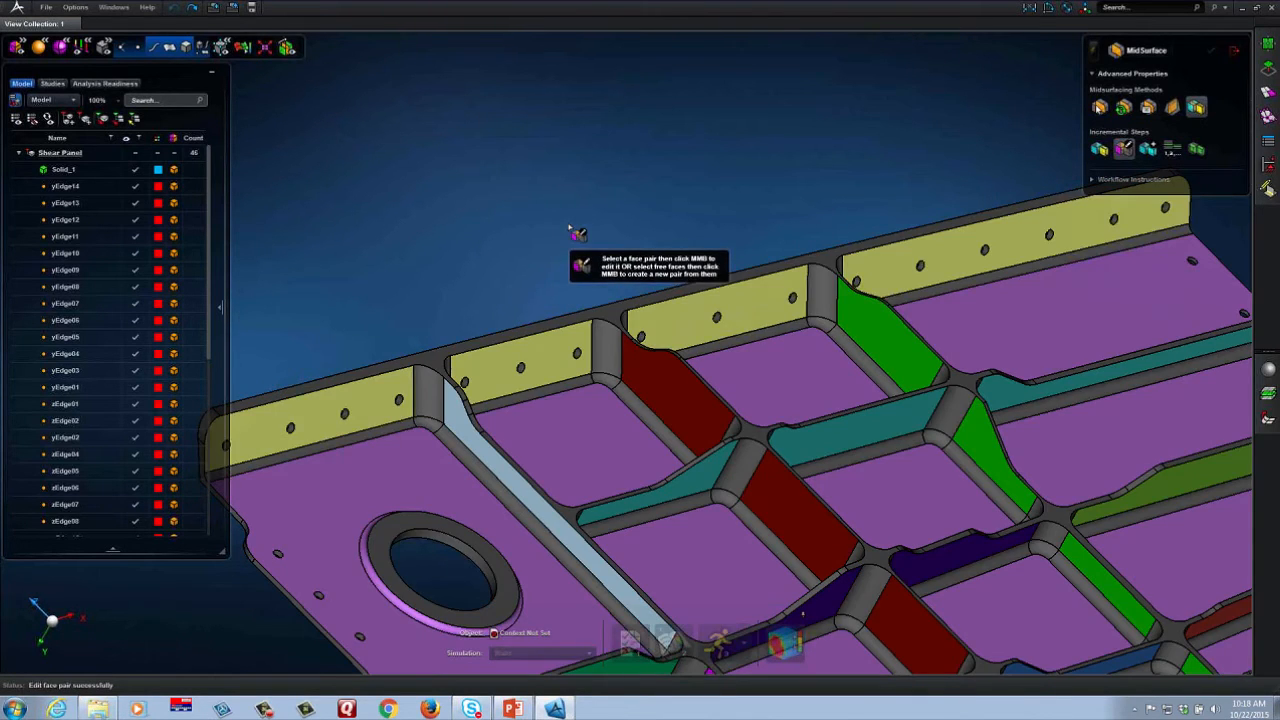
# - Return to the midsurface extraction stage and preview the midsurface of the purple web pair with the full-length yellow flange pair
pyautogui.scroll(-3, 567, 229)
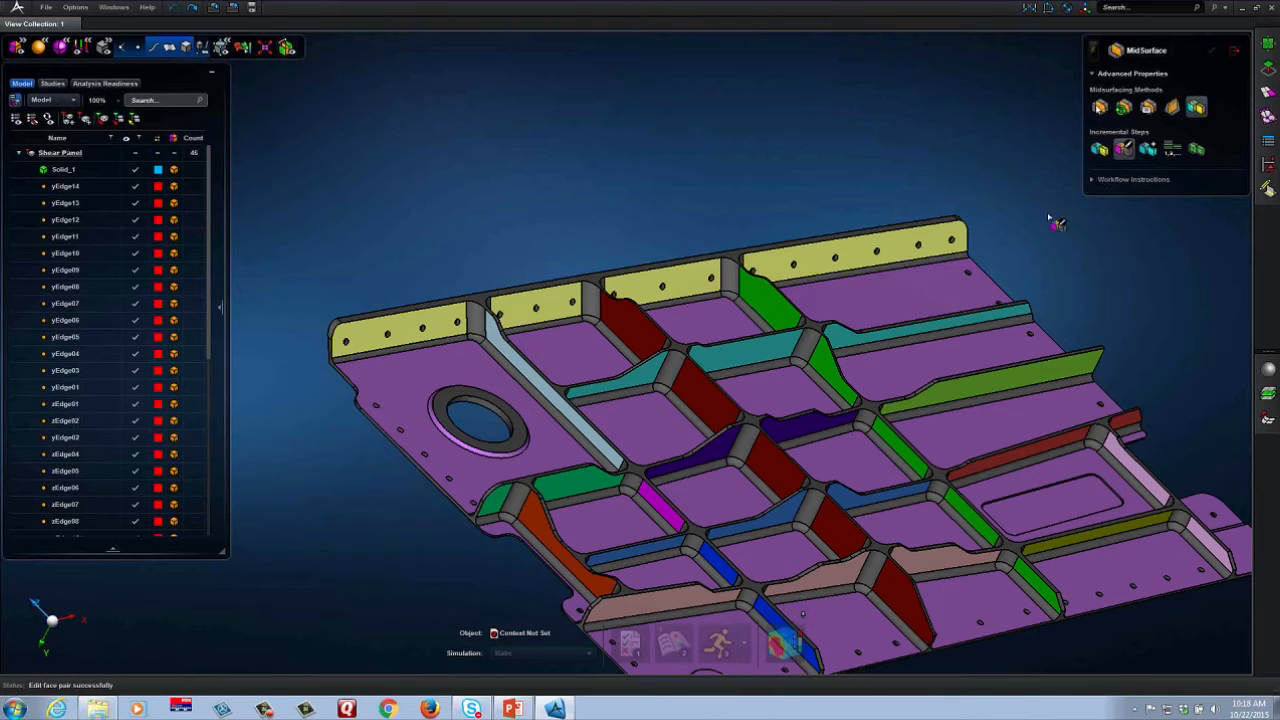
pyautogui.click(1196, 148)
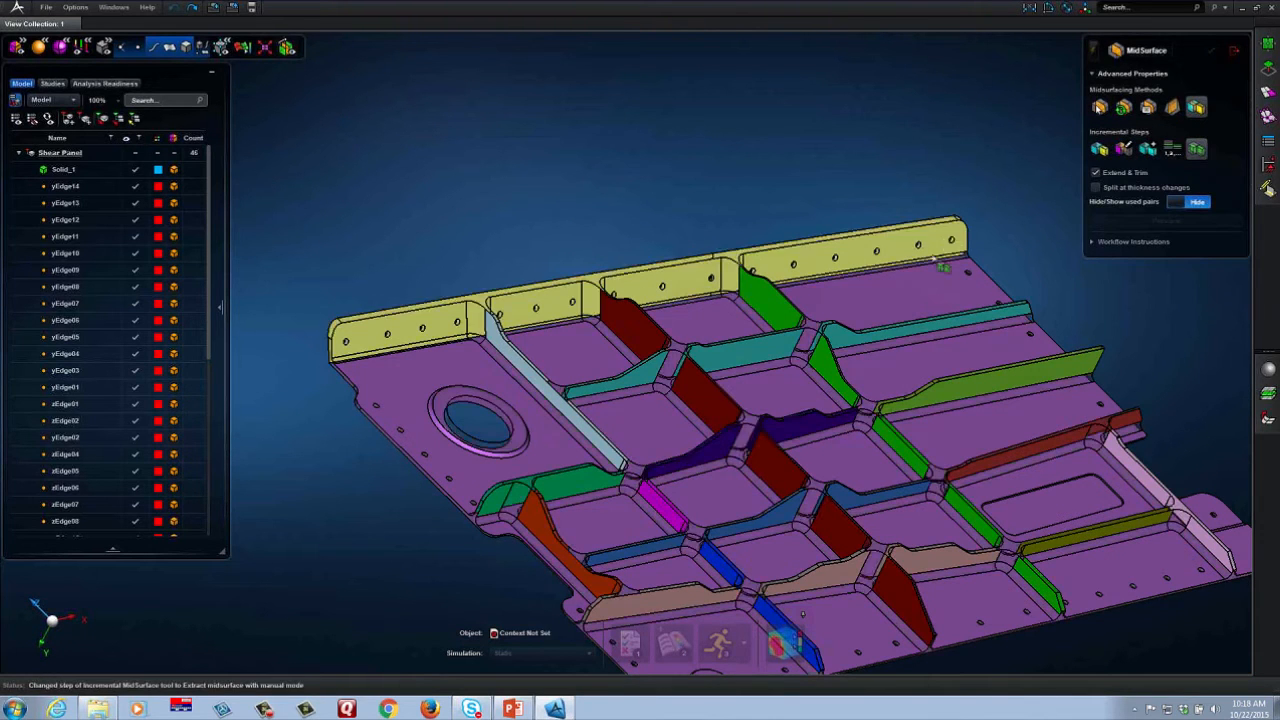
pyautogui.click(929, 298)
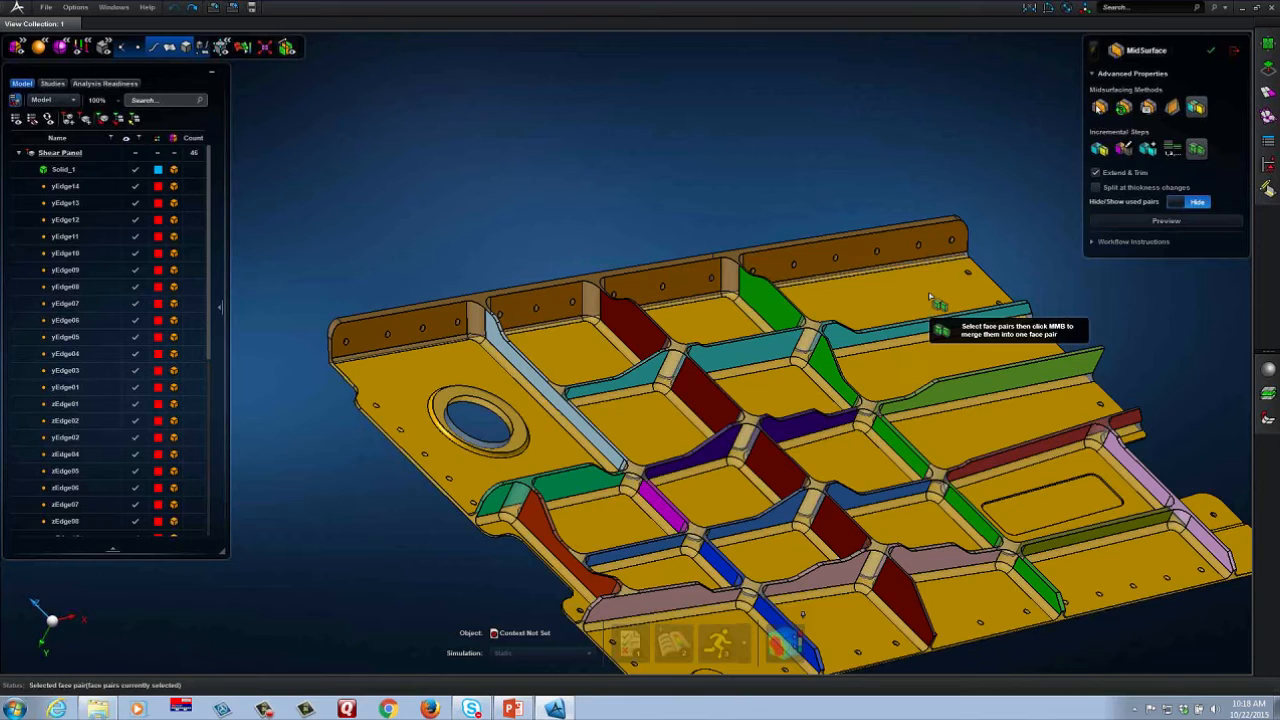
pyautogui.middleClick(929, 298)
pyautogui.click(1183, 221)
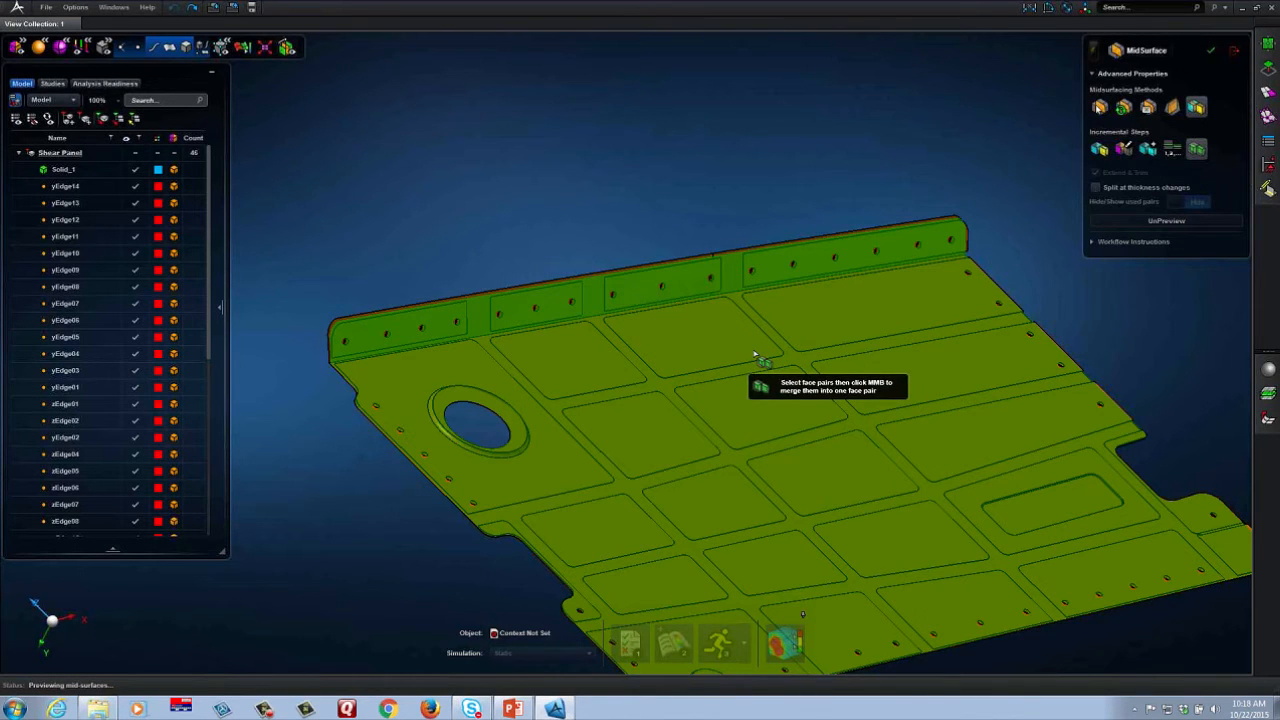
# - Examine the previewed midsurface along the full edge flange and its connection to the web
pyautogui.moveTo(747, 352); pyautogui.dragTo(661, 373, button='middle')
pyautogui.scroll(5, 434, 363)
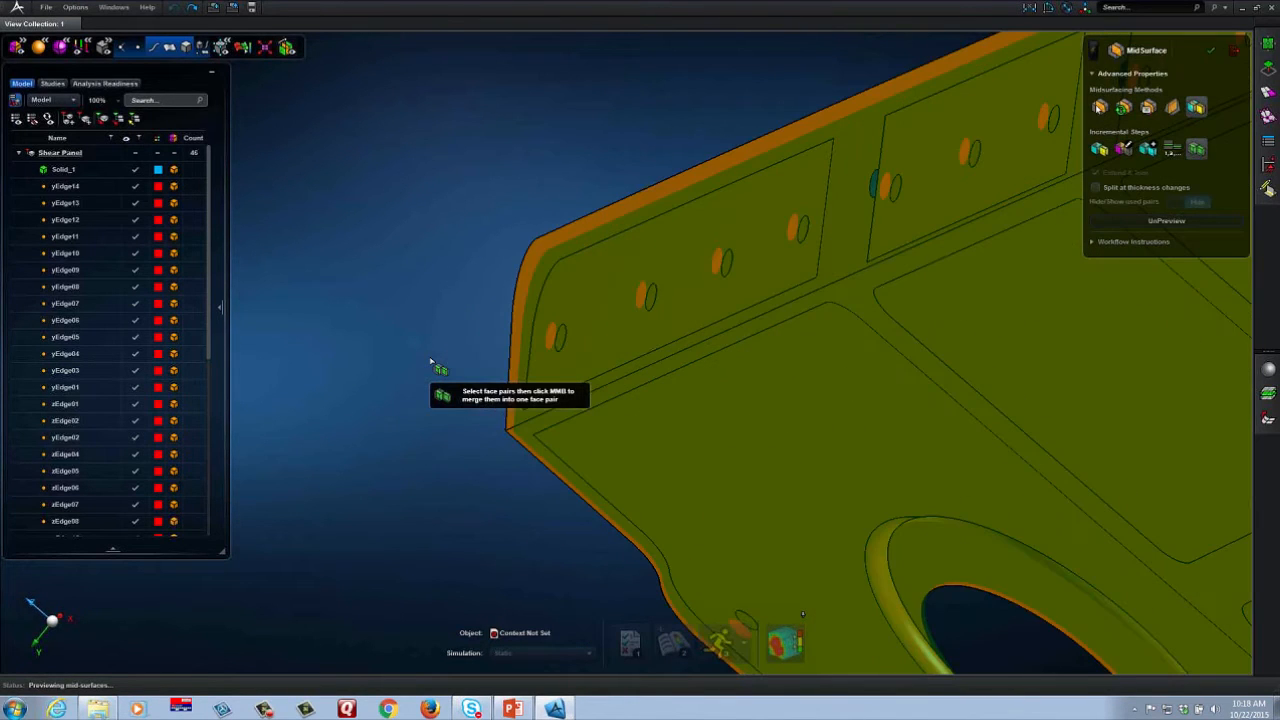
pyautogui.moveTo(434, 363); pyautogui.dragTo(443, 365, button='middle')
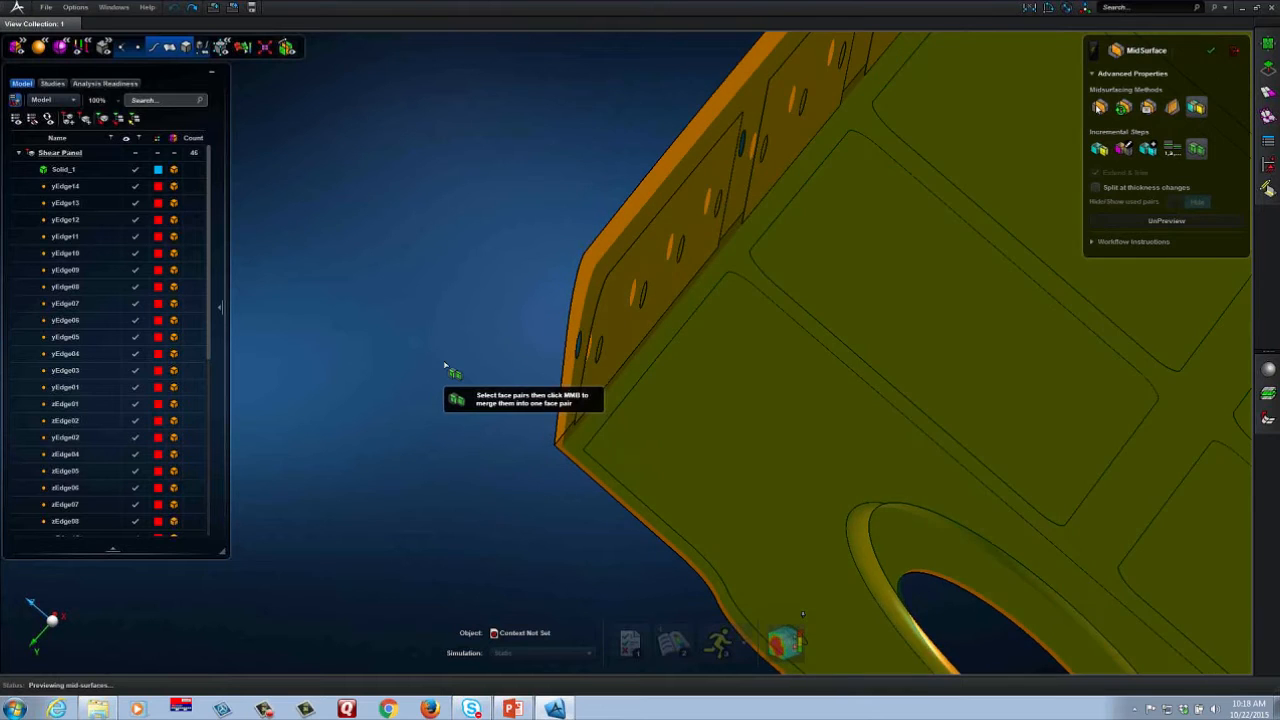
pyautogui.scroll(5, 568, 358)
pyautogui.moveTo(523, 343); pyautogui.dragTo(527, 338, button='middle')
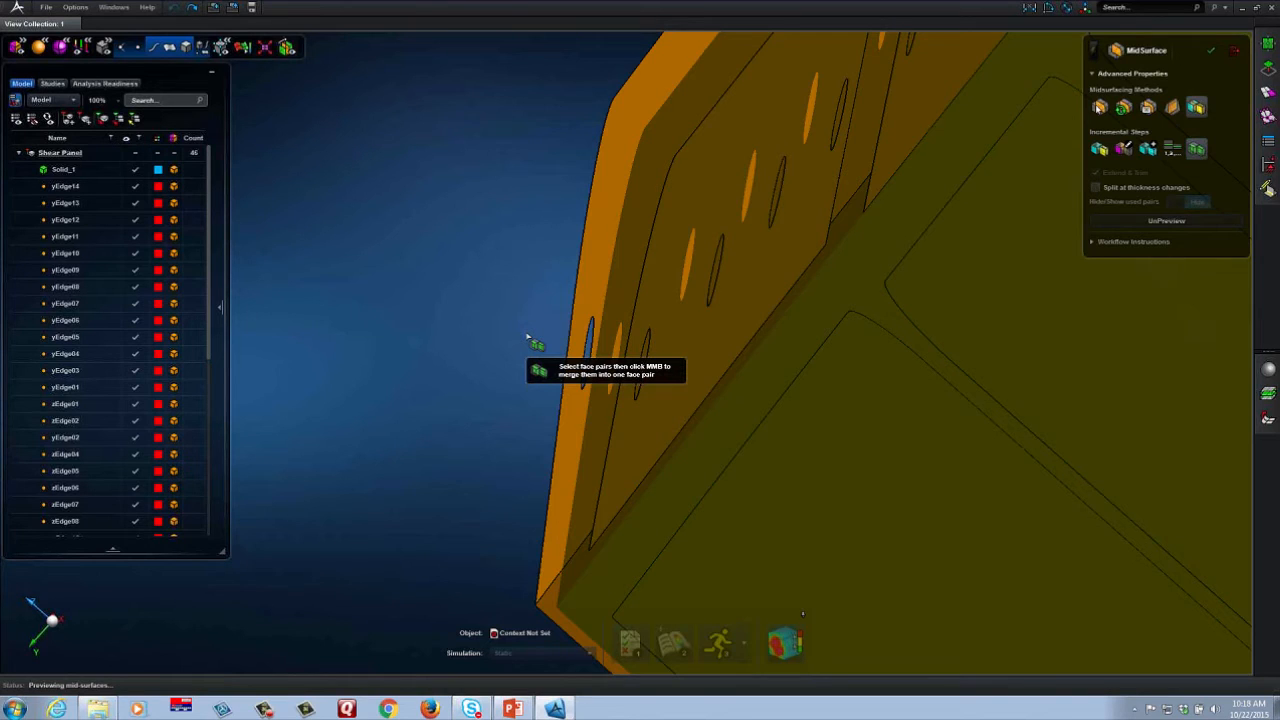
pyautogui.scroll(-8, 527, 337)
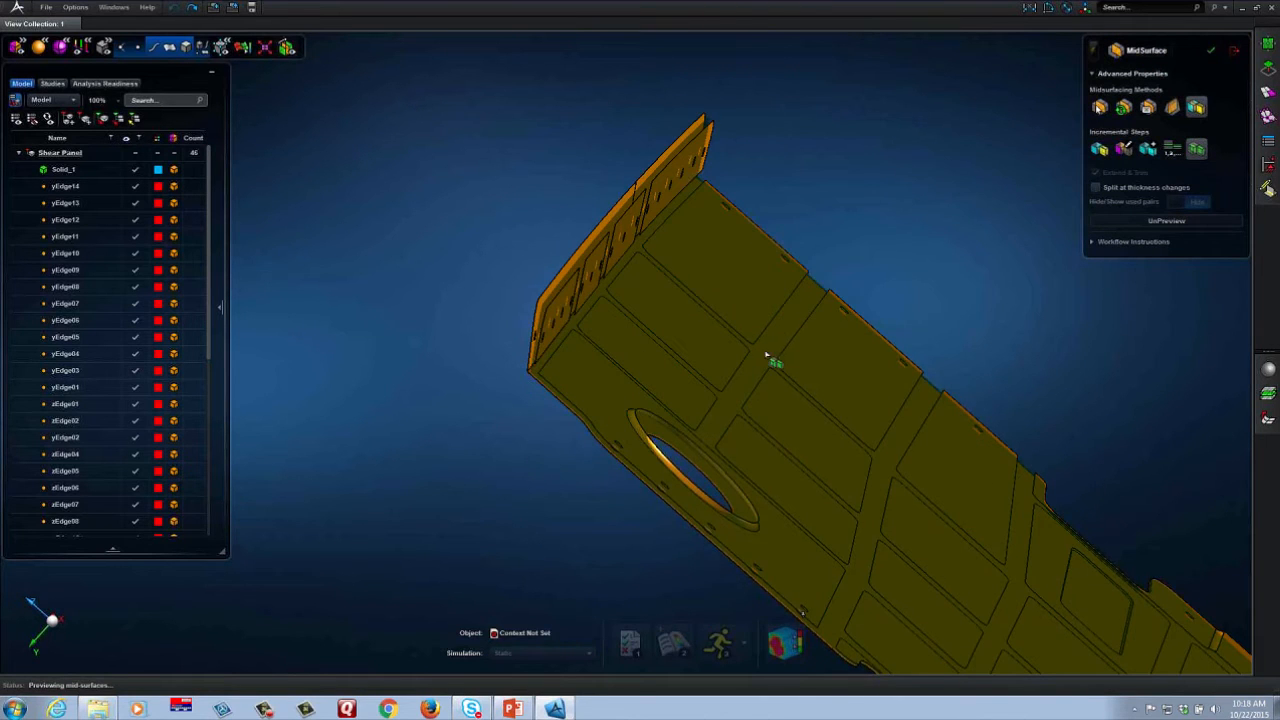
pyautogui.moveTo(766, 354); pyautogui.dragTo(748, 368, button='middle')
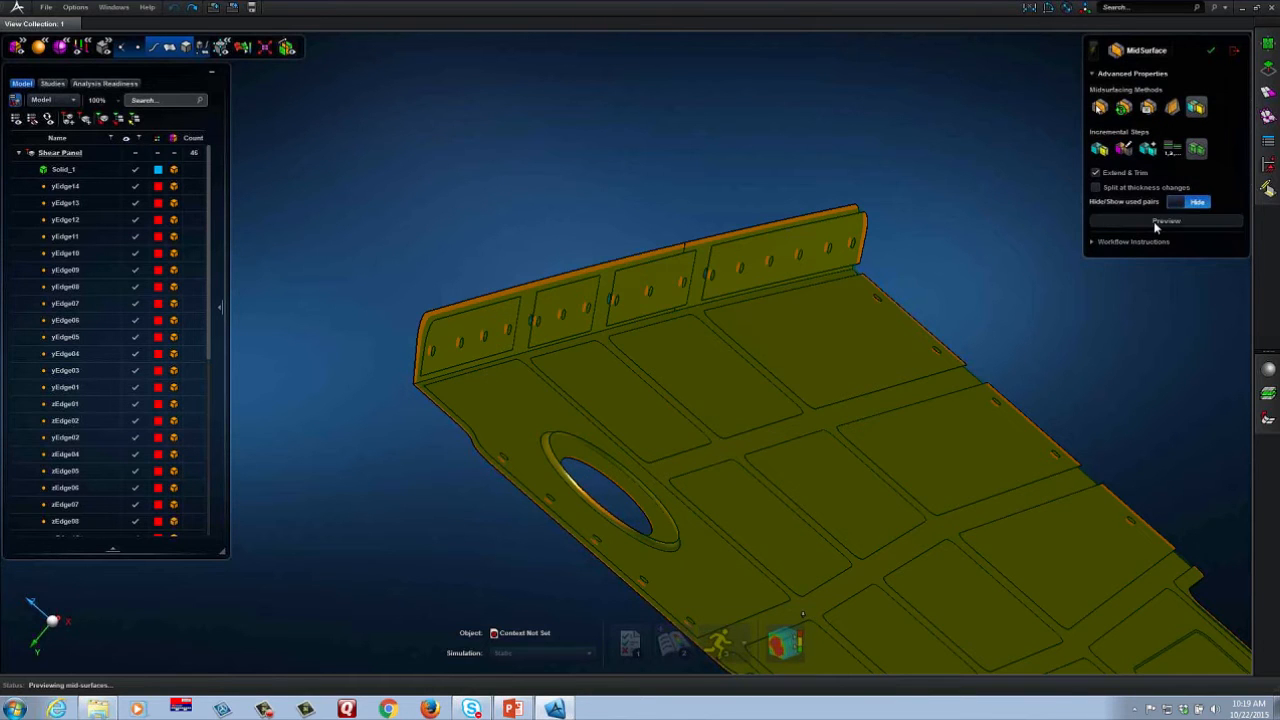
# - Return to the pair-merging stage and merge the pink and olive face pairs of the outermost crosswise rib into one face pair
pyautogui.scroll(-2, 1004, 241)
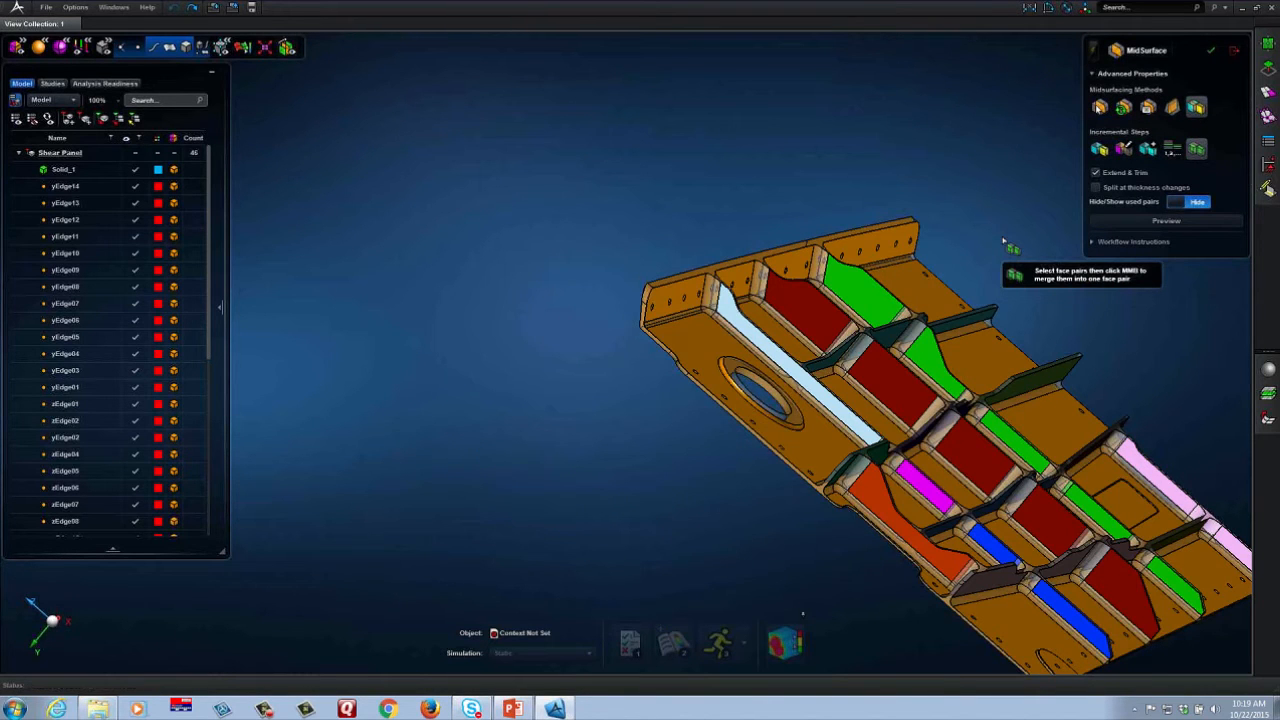
pyautogui.moveTo(1004, 241); pyautogui.dragTo(780, 166, button='middle')
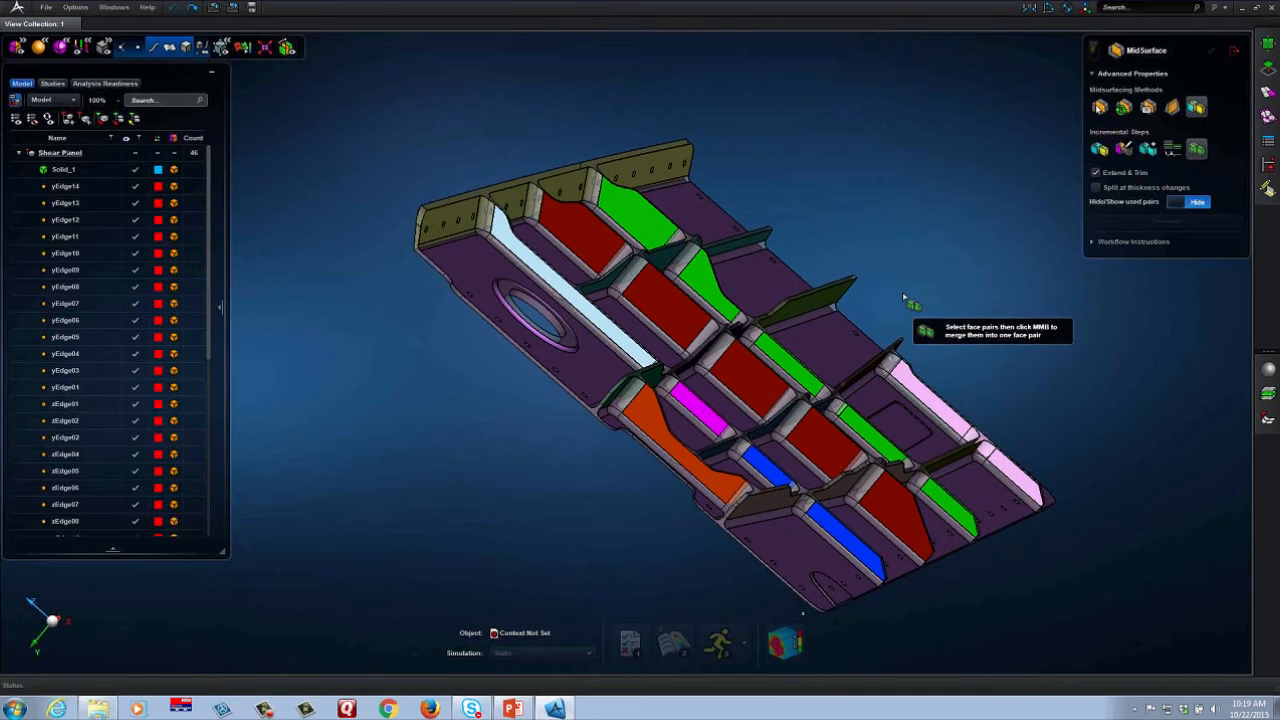
pyautogui.moveTo(904, 295); pyautogui.dragTo(786, 281, button='middle')
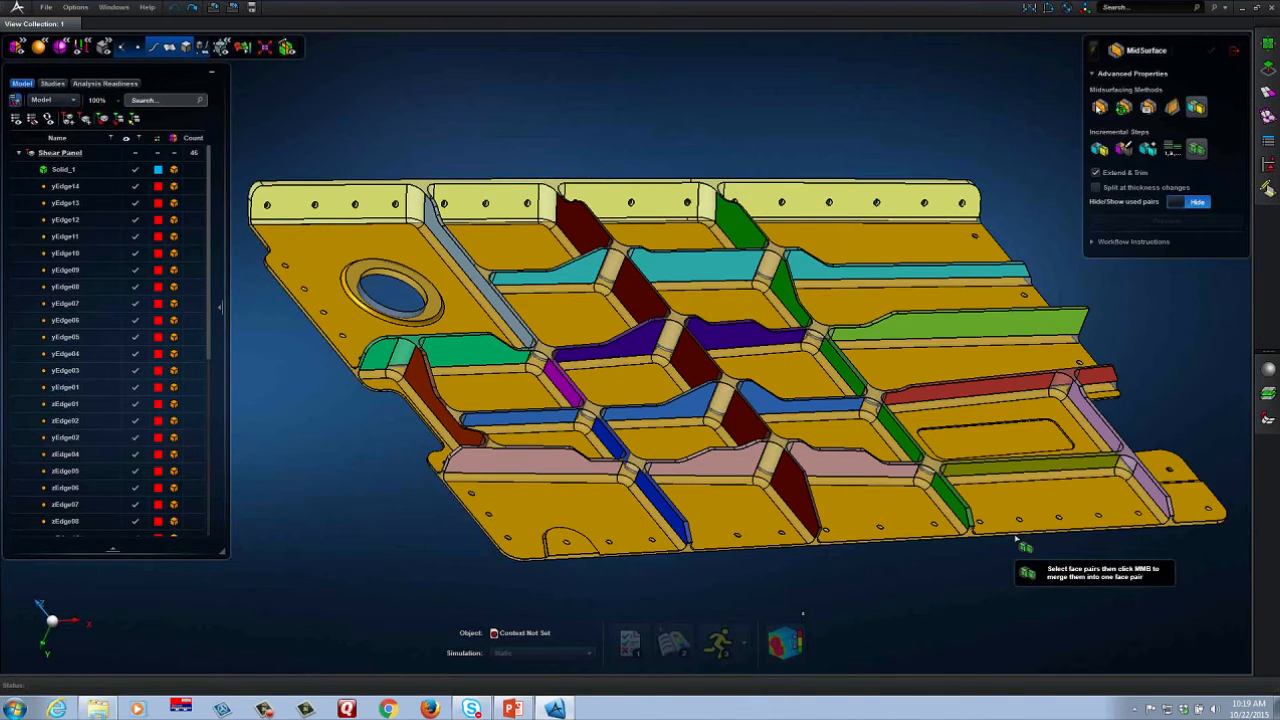
pyautogui.middleClick(1014, 549)
pyautogui.moveTo(1009, 549); pyautogui.dragTo(1007, 509, button='middle')
pyautogui.click(1148, 148)
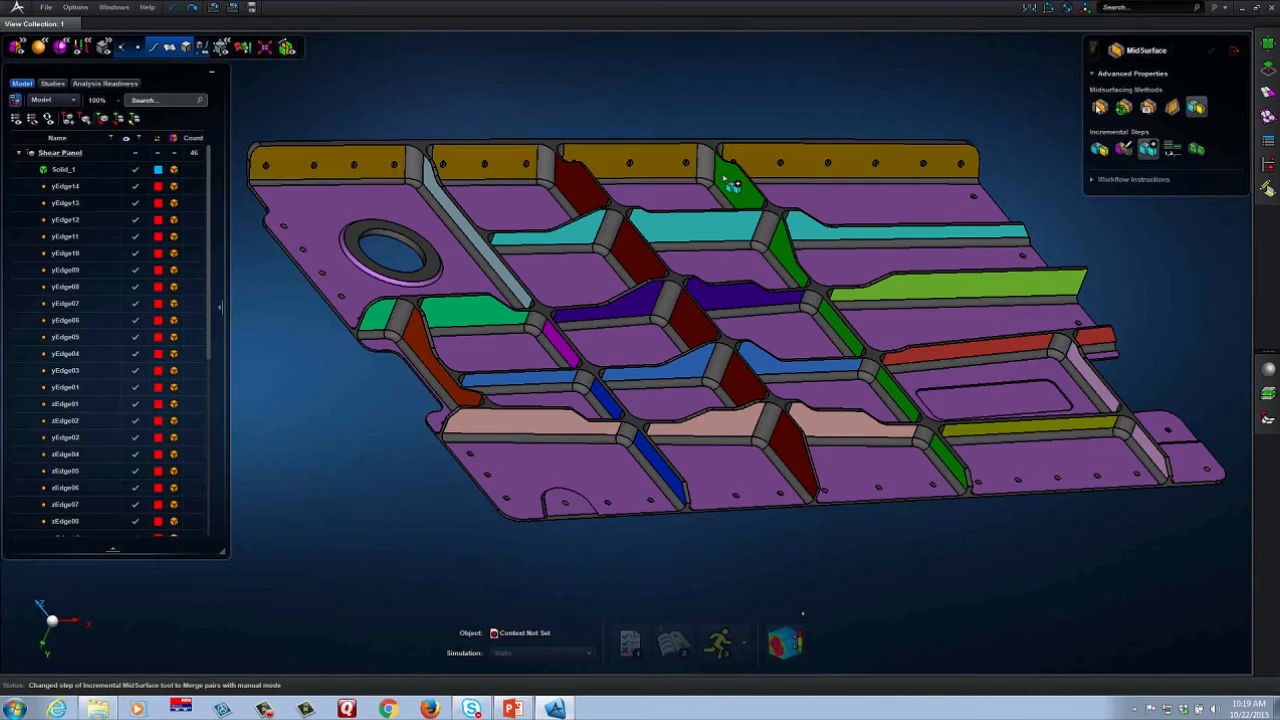
pyautogui.click(928, 255)
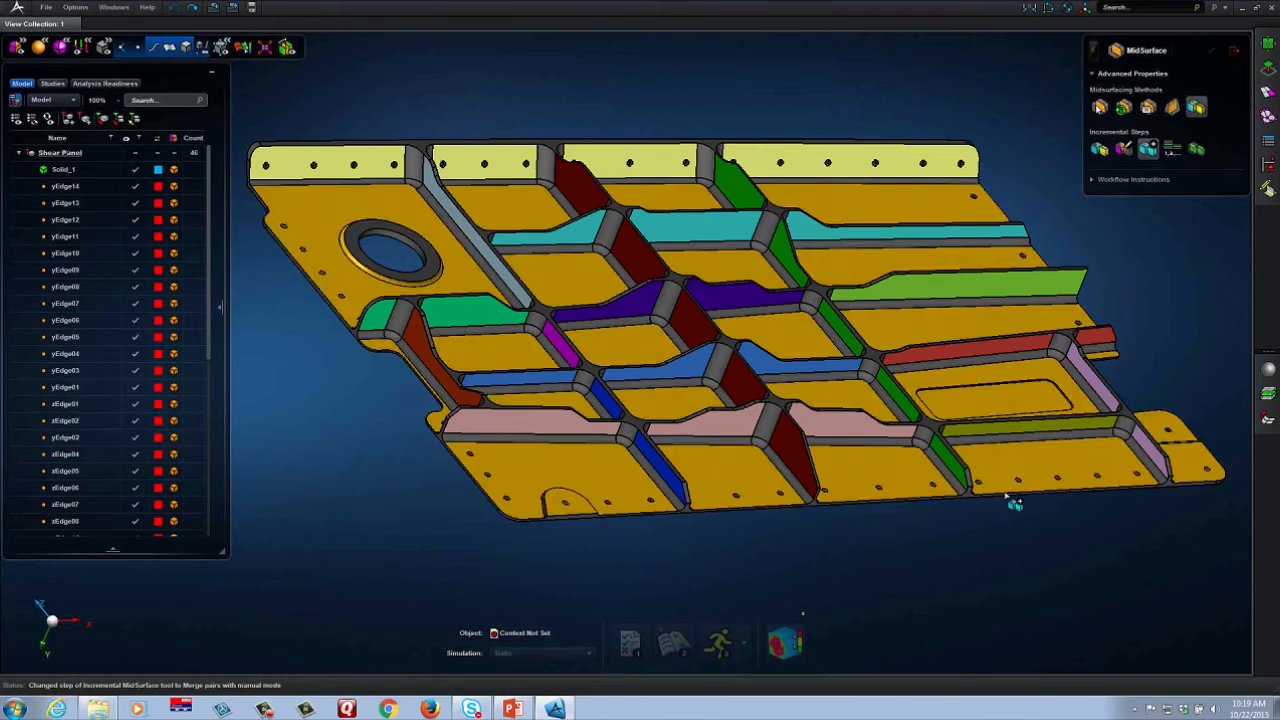
pyautogui.click(1006, 432)
pyautogui.click(855, 428)
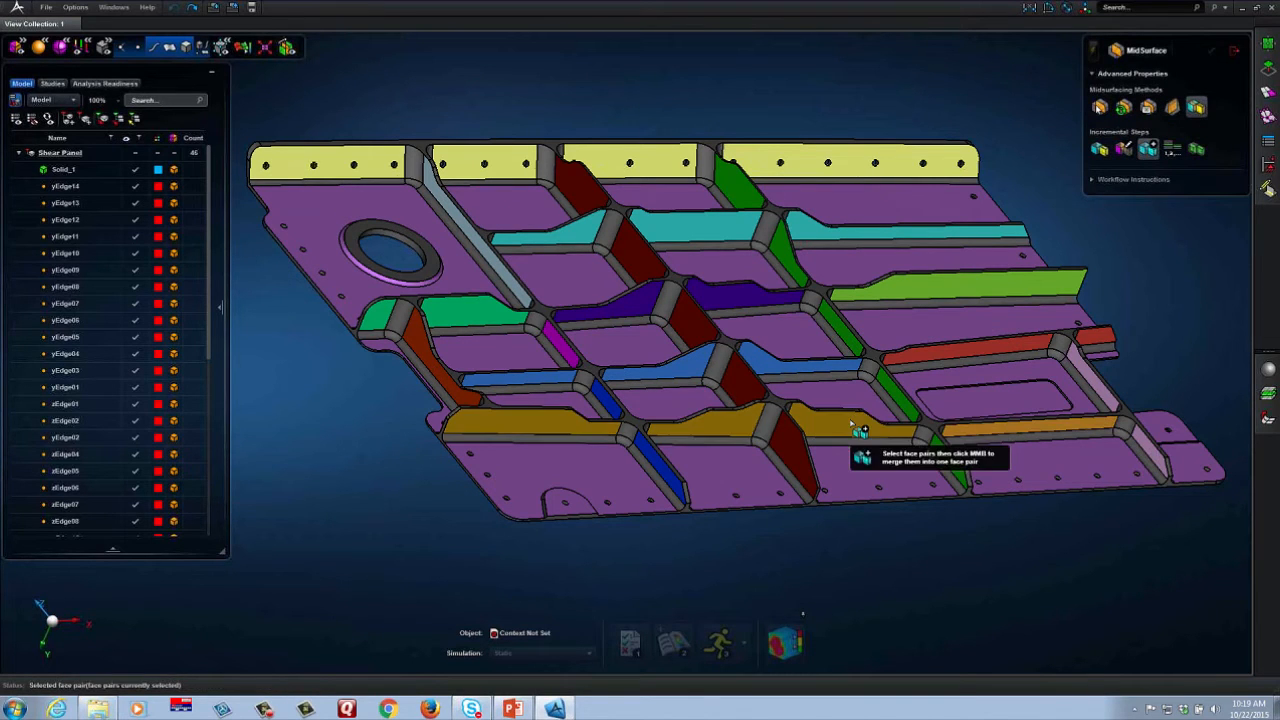
pyautogui.middleClick(868, 520)
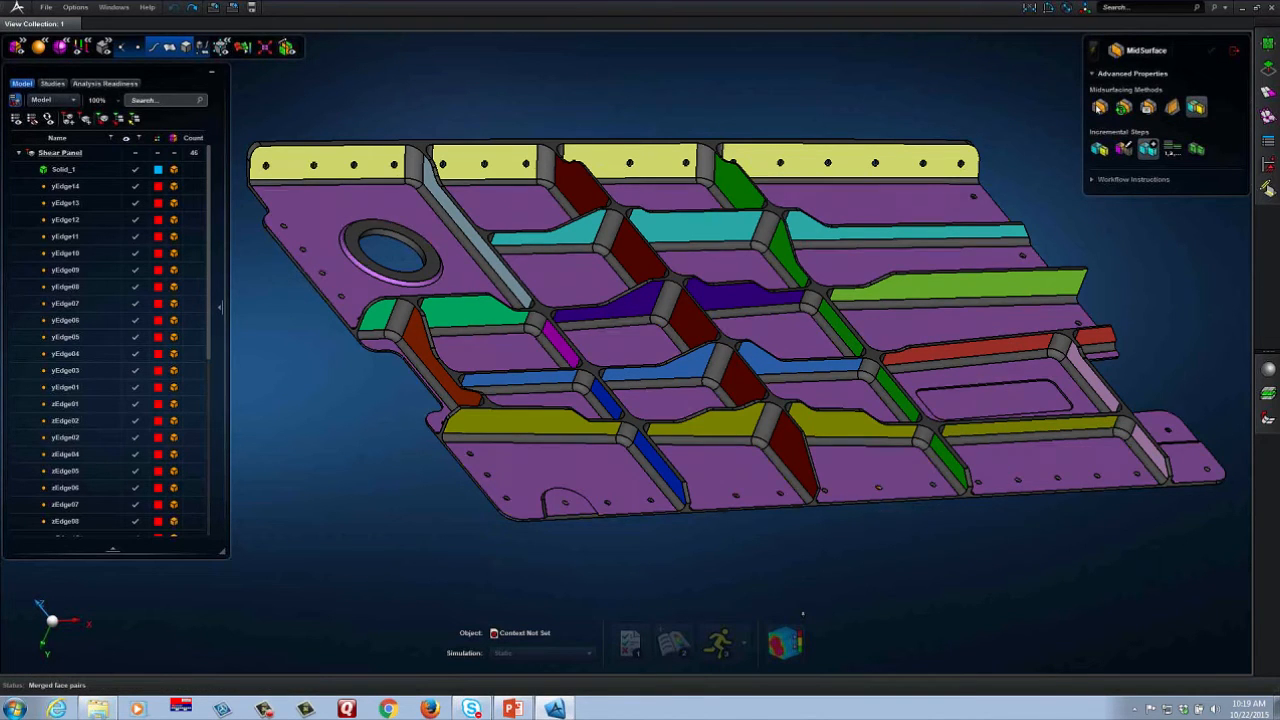
# - Merge the lime, dark purple and teal-green face pairs along the middle crosswise rib into a single face pair
pyautogui.click(880, 300)
pyautogui.click(900, 296)
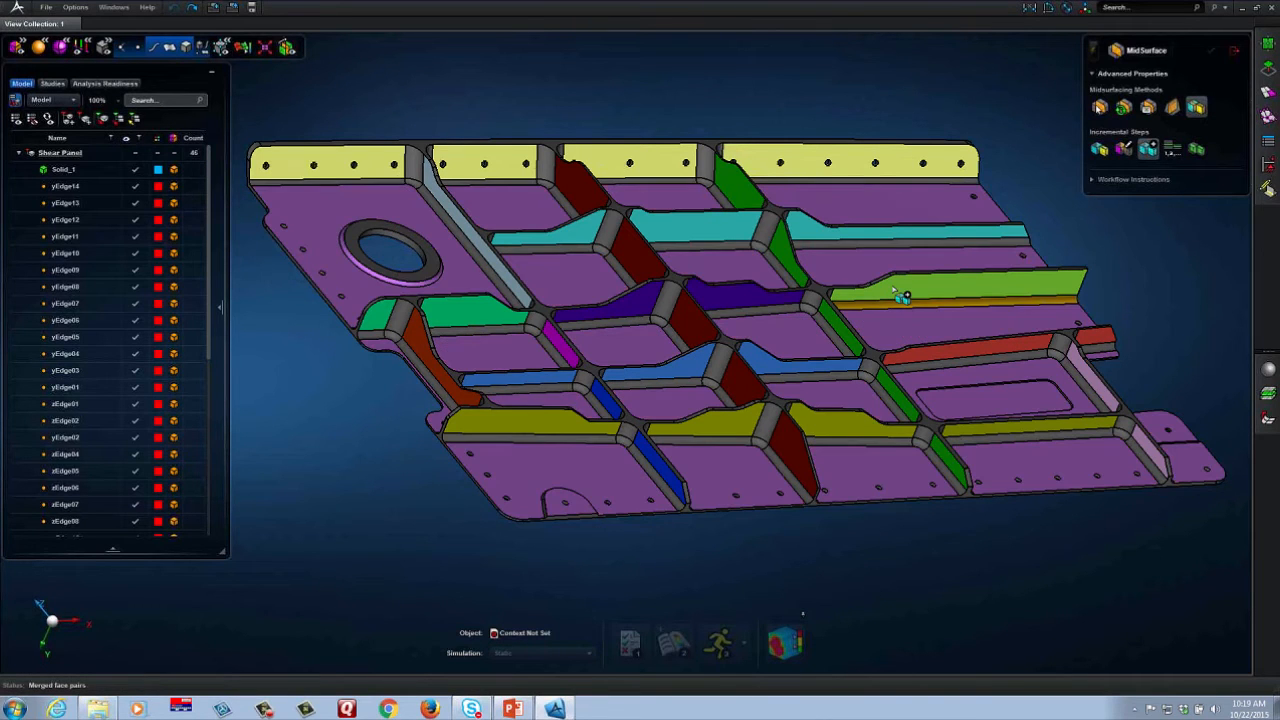
pyautogui.click(893, 289)
pyautogui.click(773, 295)
pyautogui.click(481, 313)
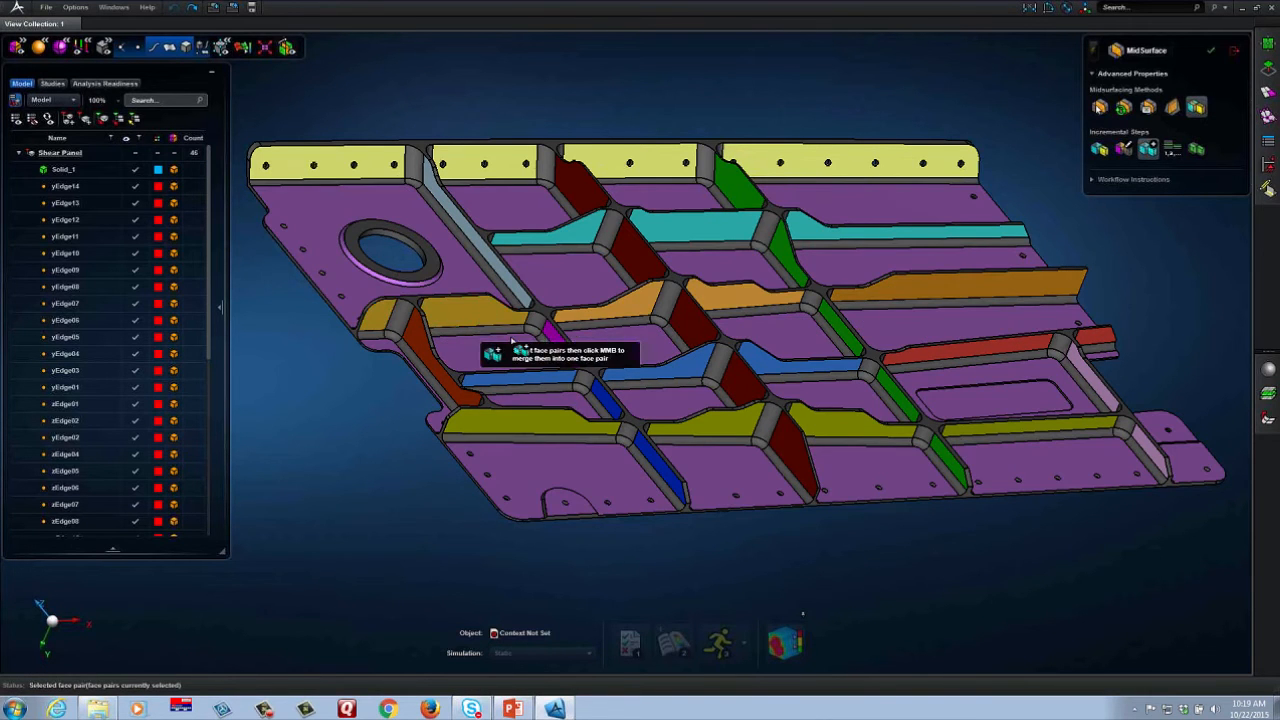
pyautogui.middleClick(851, 537)
# - Merge the light blue, magenta and blue face pairs of the stiffener nearest the large hole into one face pair
pyautogui.moveTo(851, 537); pyautogui.dragTo(851, 290, button='middle')
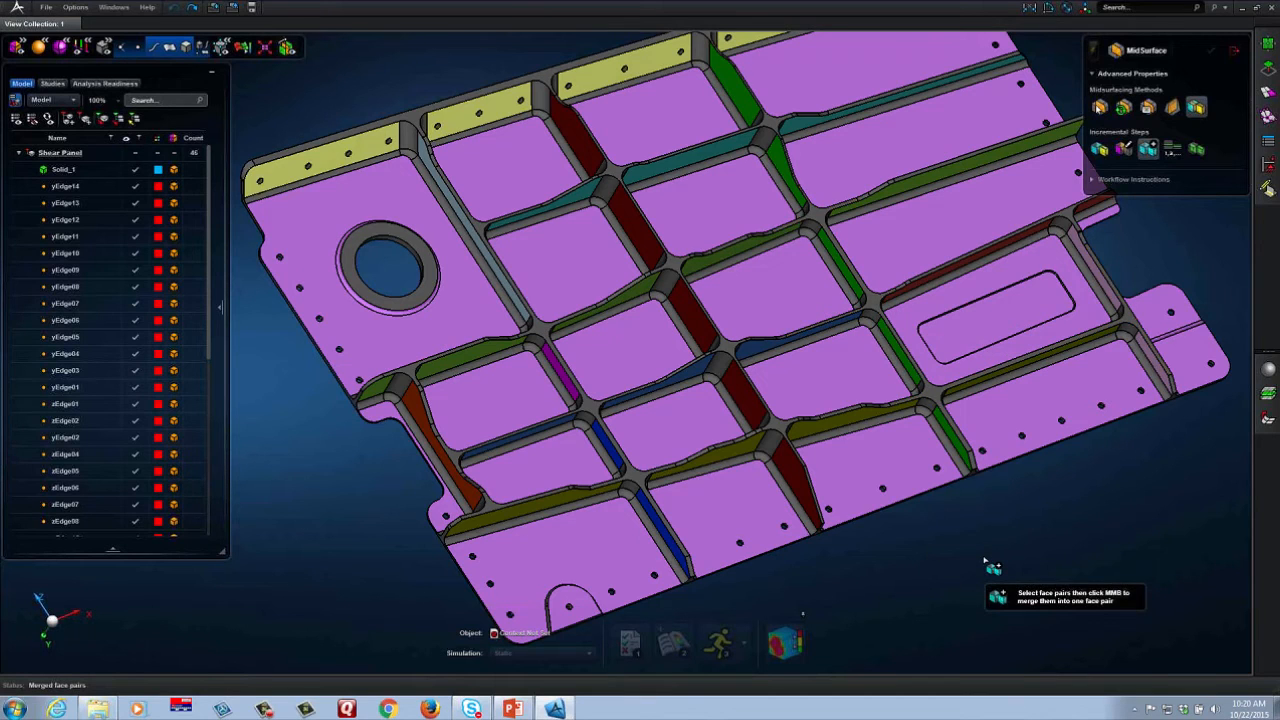
pyautogui.moveTo(984, 558)
pyautogui.mouseDown(button='middle')
pyautogui.moveTo(970, 540)
pyautogui.moveTo(1007, 537)
pyautogui.moveTo(1005, 560)
pyautogui.mouseUp(button='middle')
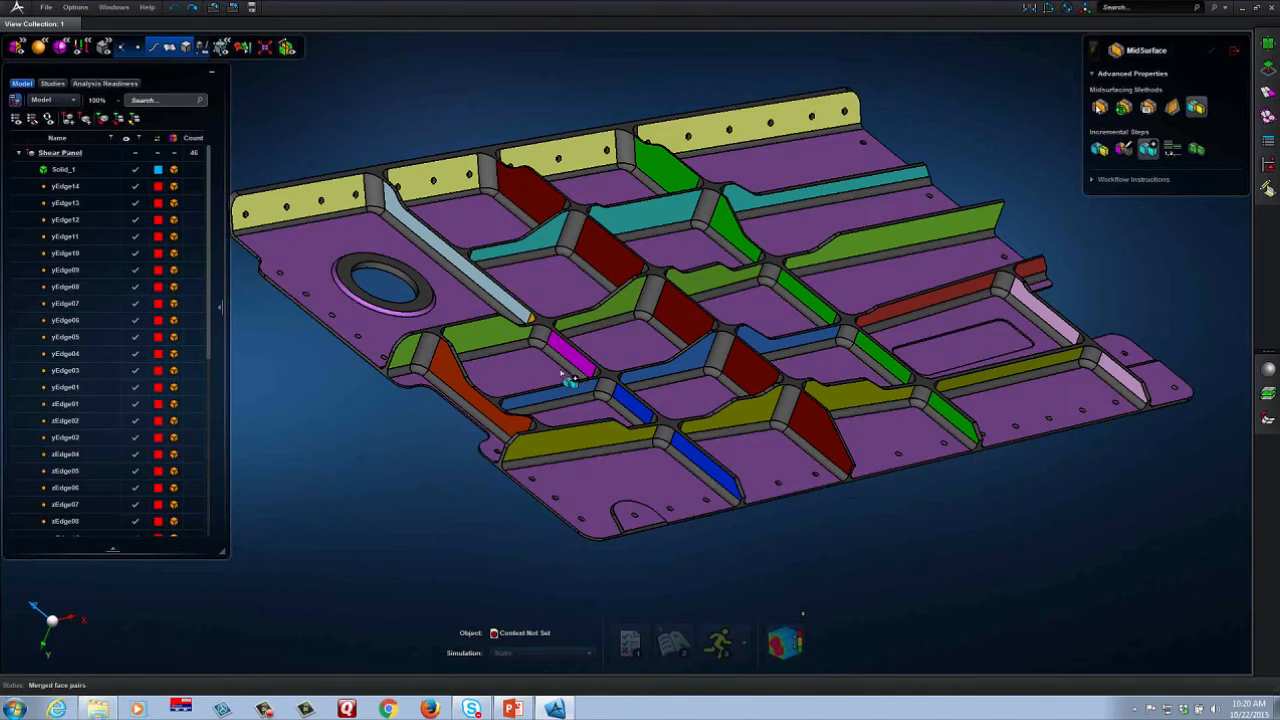
pyautogui.click(455, 255)
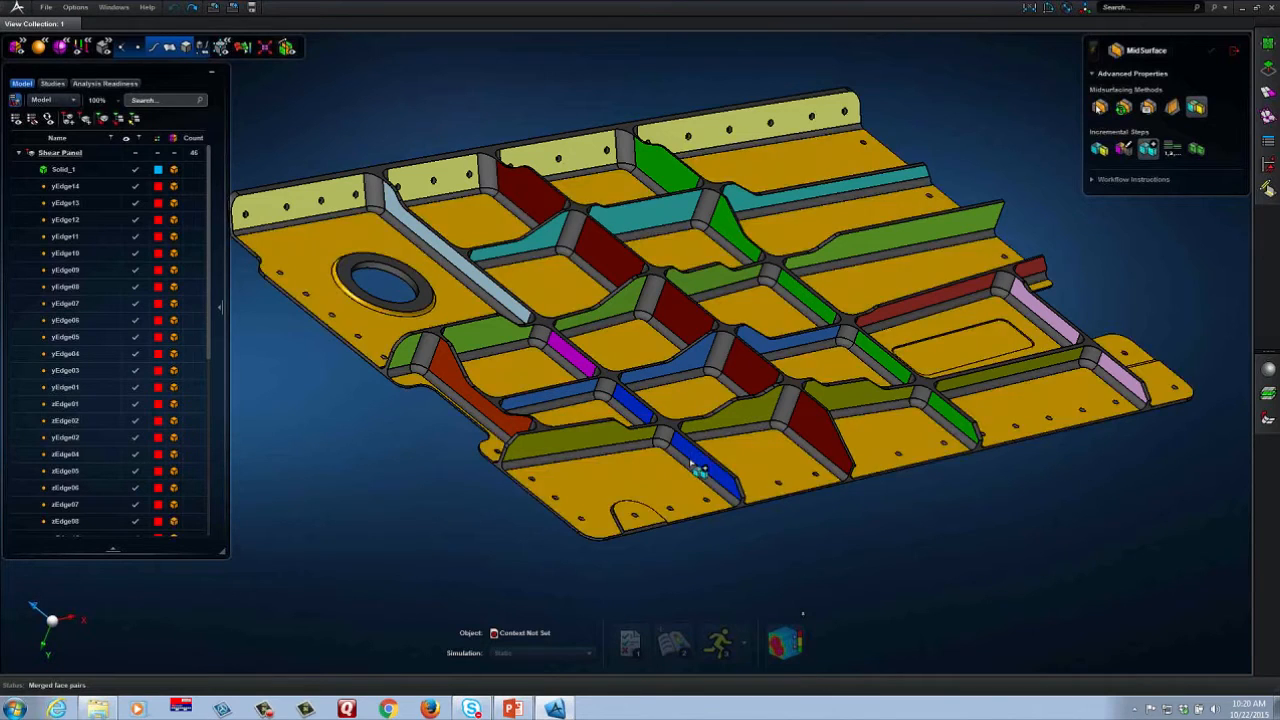
pyautogui.click(575, 368)
pyautogui.middleClick(575, 368)
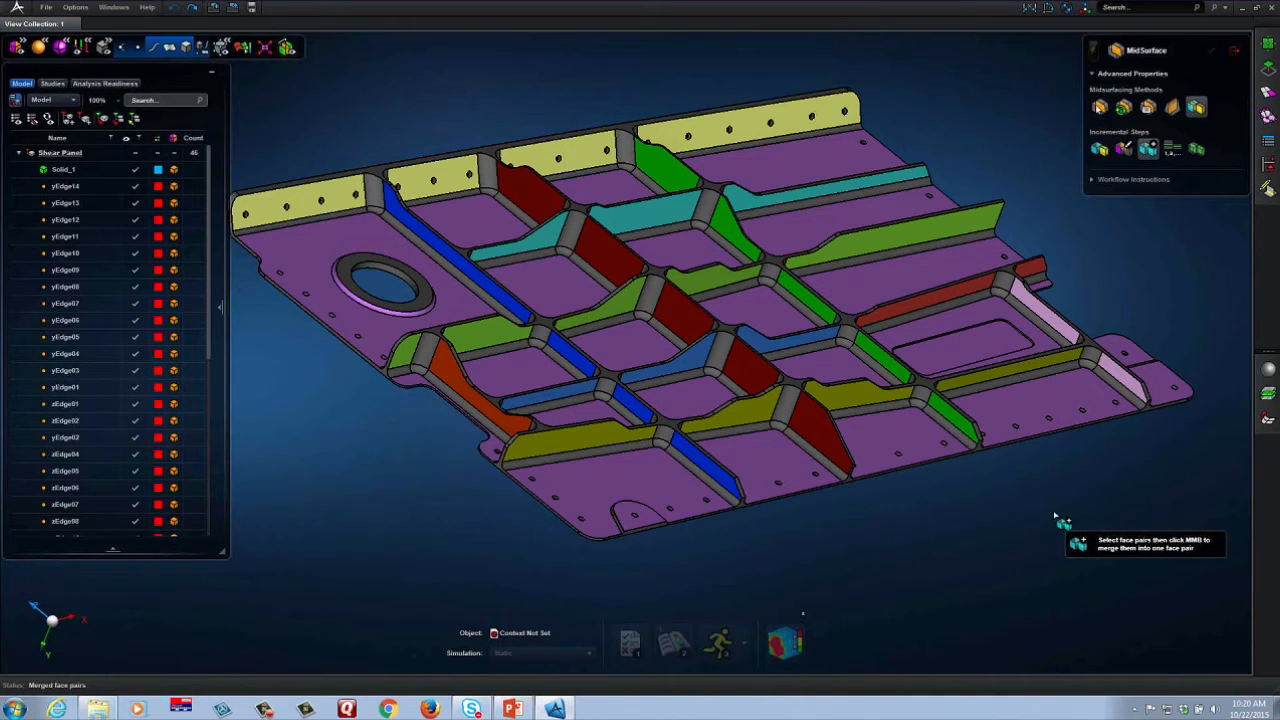
# - View the face pairs in the offset type stage and return to the pair-merging stage
pyautogui.moveTo(1054, 517); pyautogui.dragTo(855, 498, button='middle')
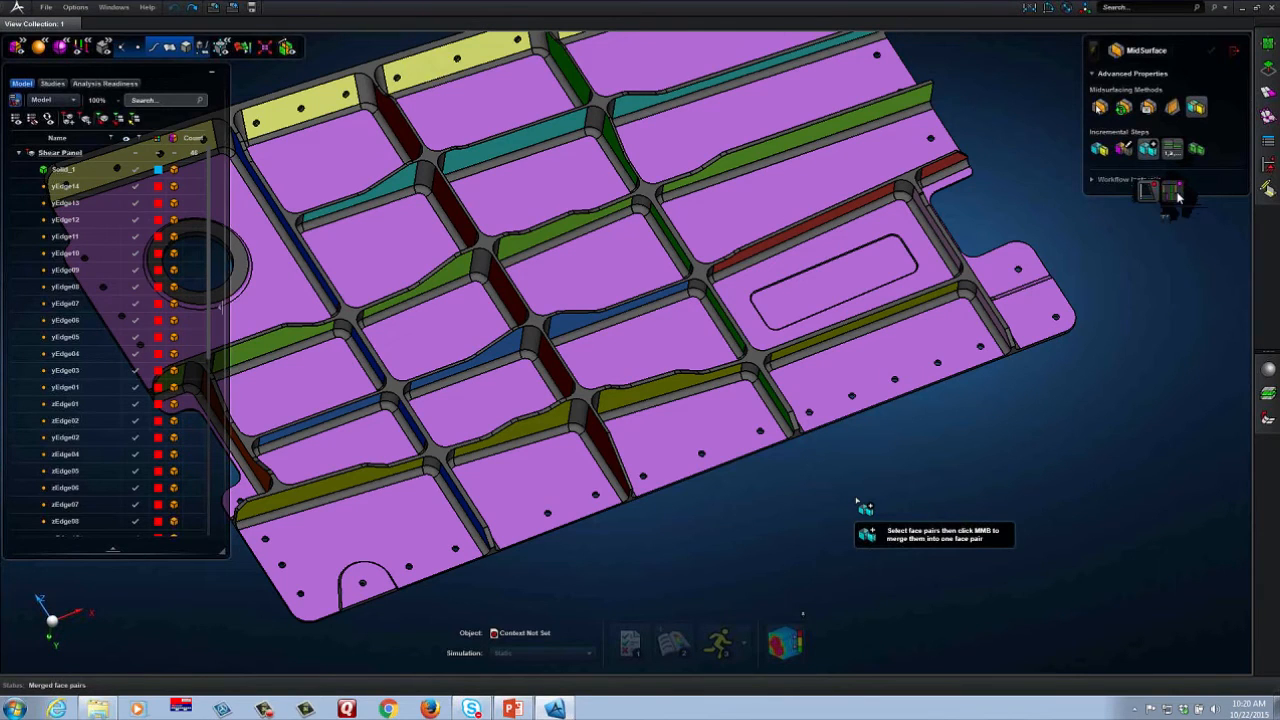
pyautogui.click(1178, 197)
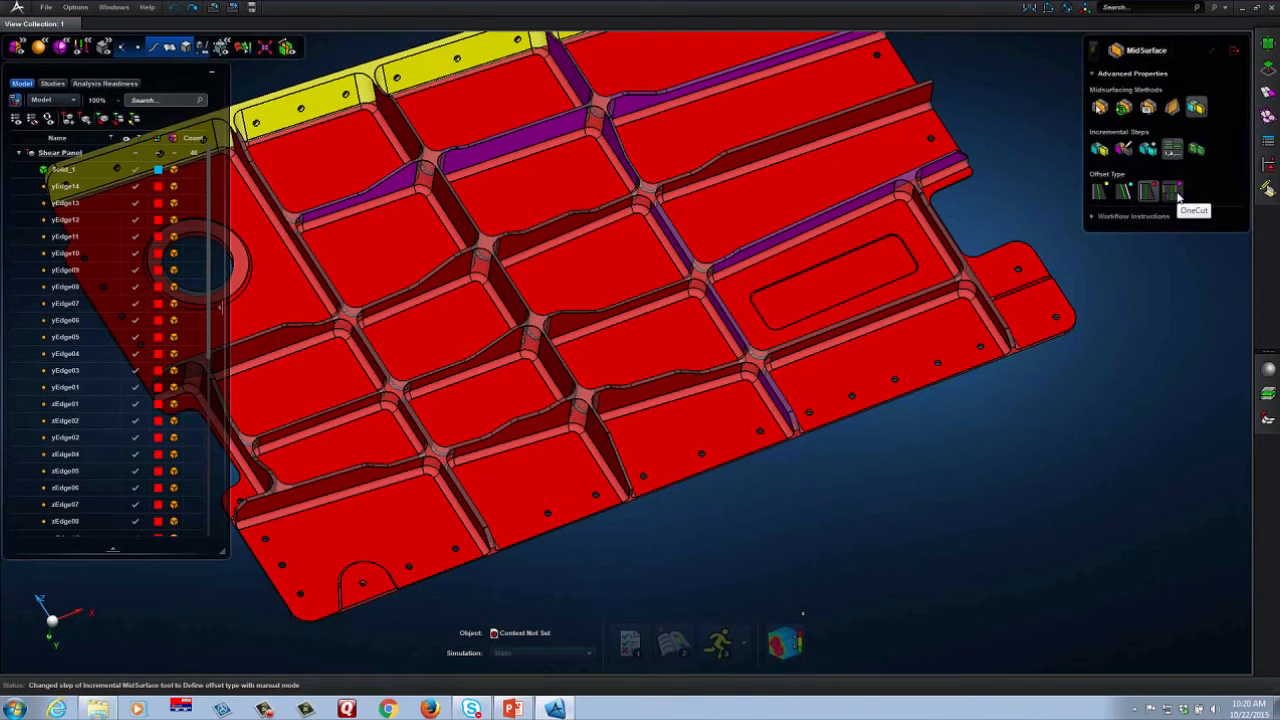
pyautogui.click(1148, 148)
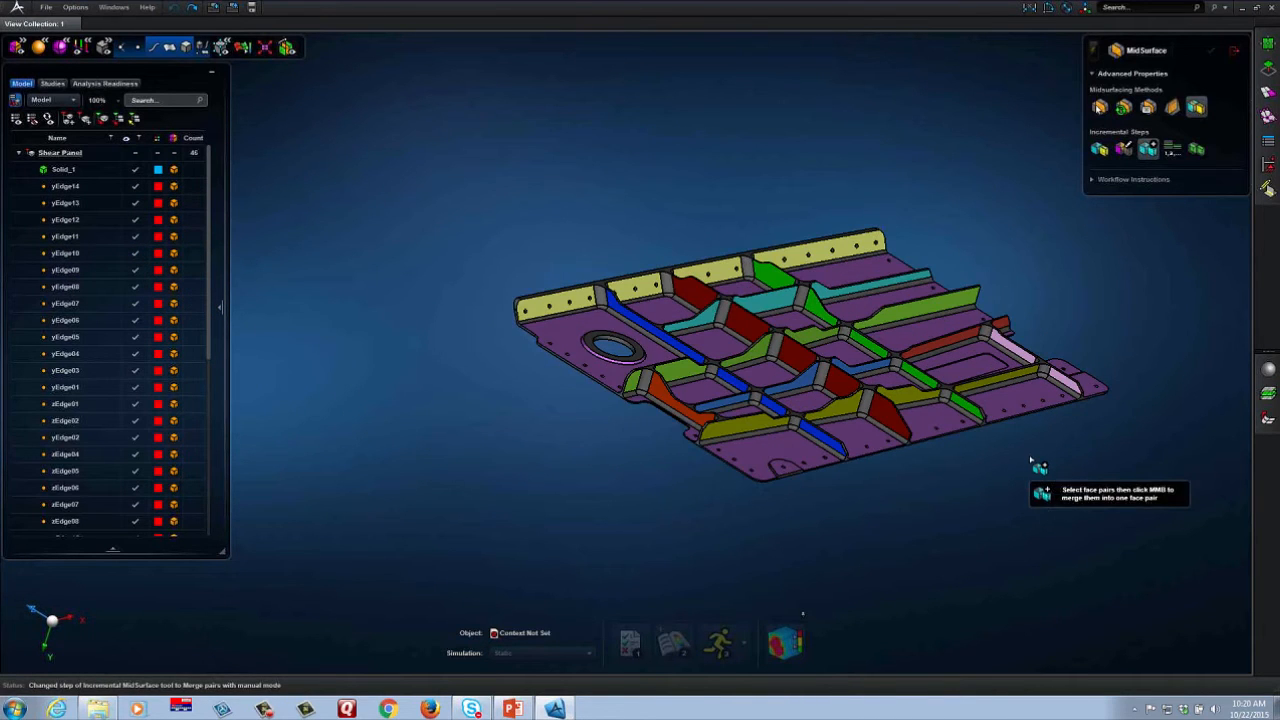
pyautogui.moveTo(1029, 458); pyautogui.dragTo(933, 453, button='middle')
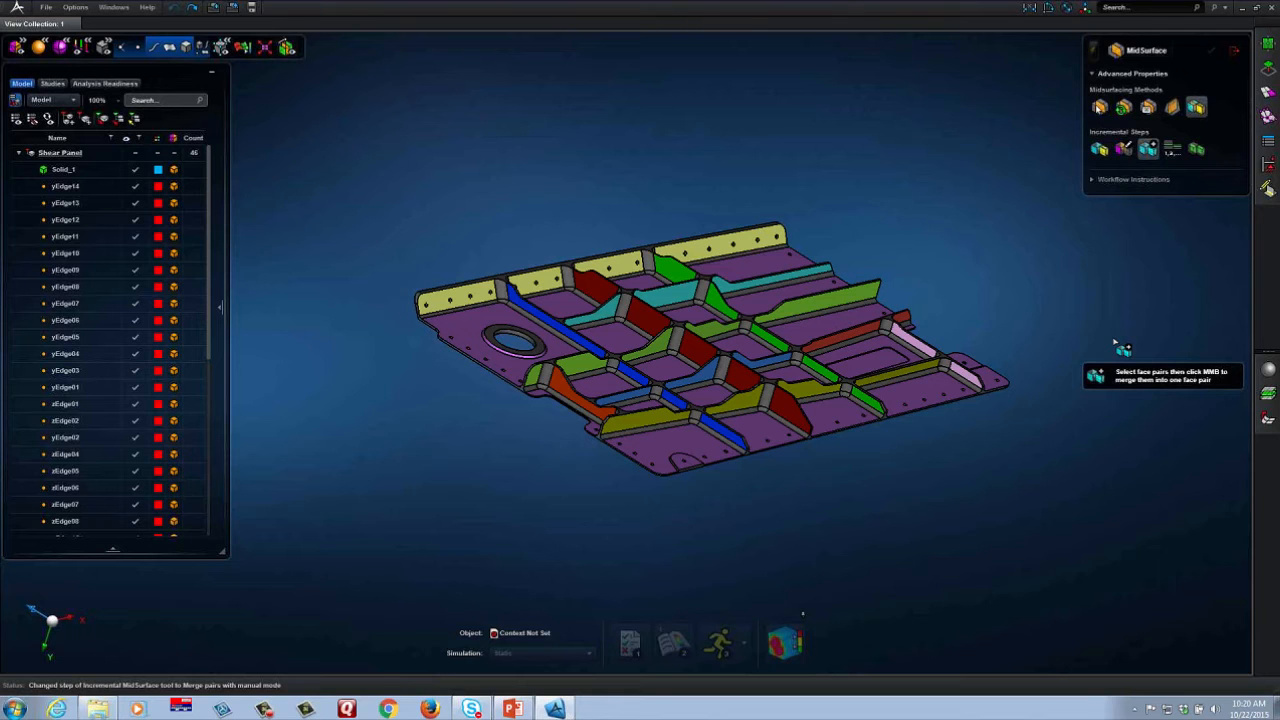
# - Extract the midsurfaces from all of the shear panel's face pairs with Extend & Trim enabled and hide the solid
pyautogui.click(1196, 148)
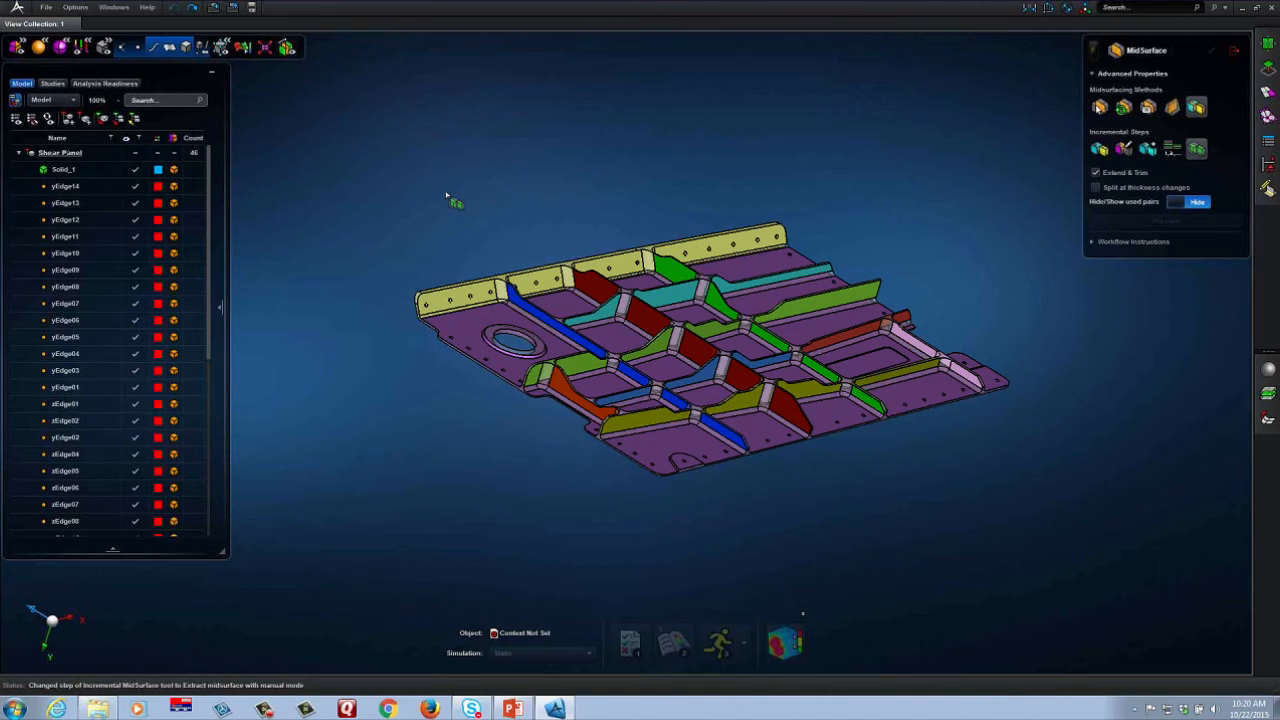
pyautogui.moveTo(357, 160); pyautogui.dragTo(1034, 543)
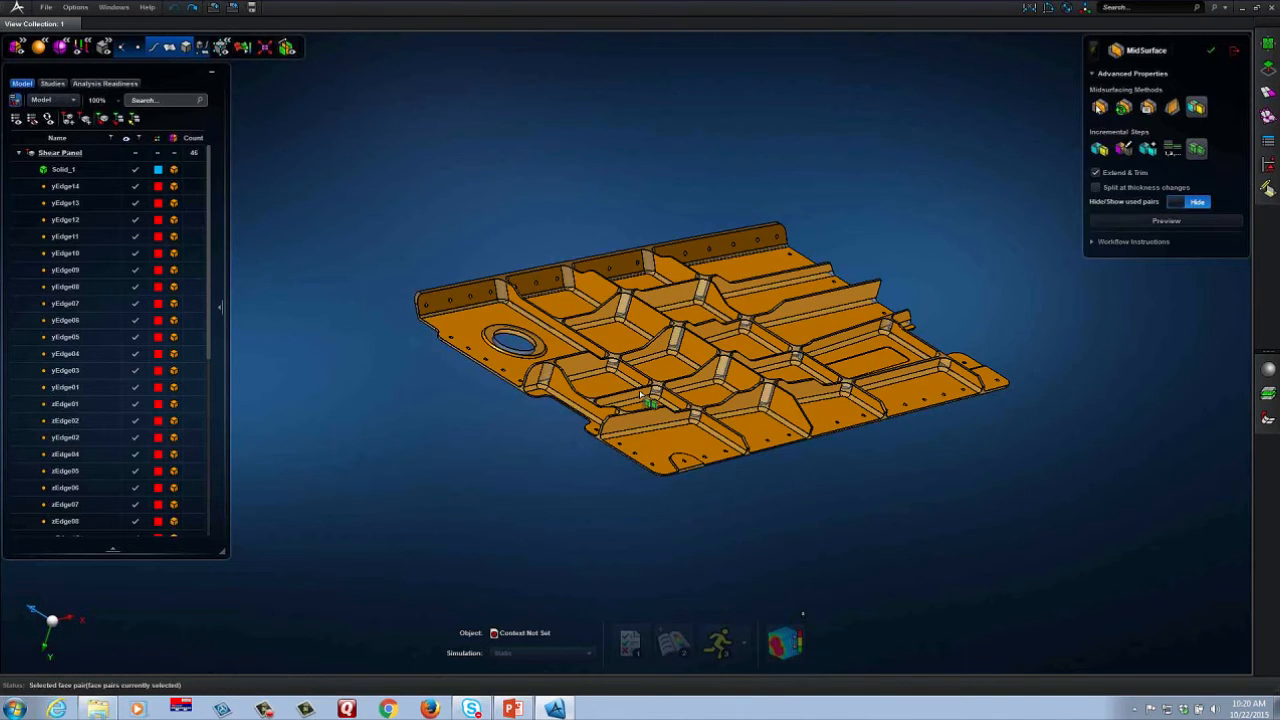
pyautogui.click(924, 452)
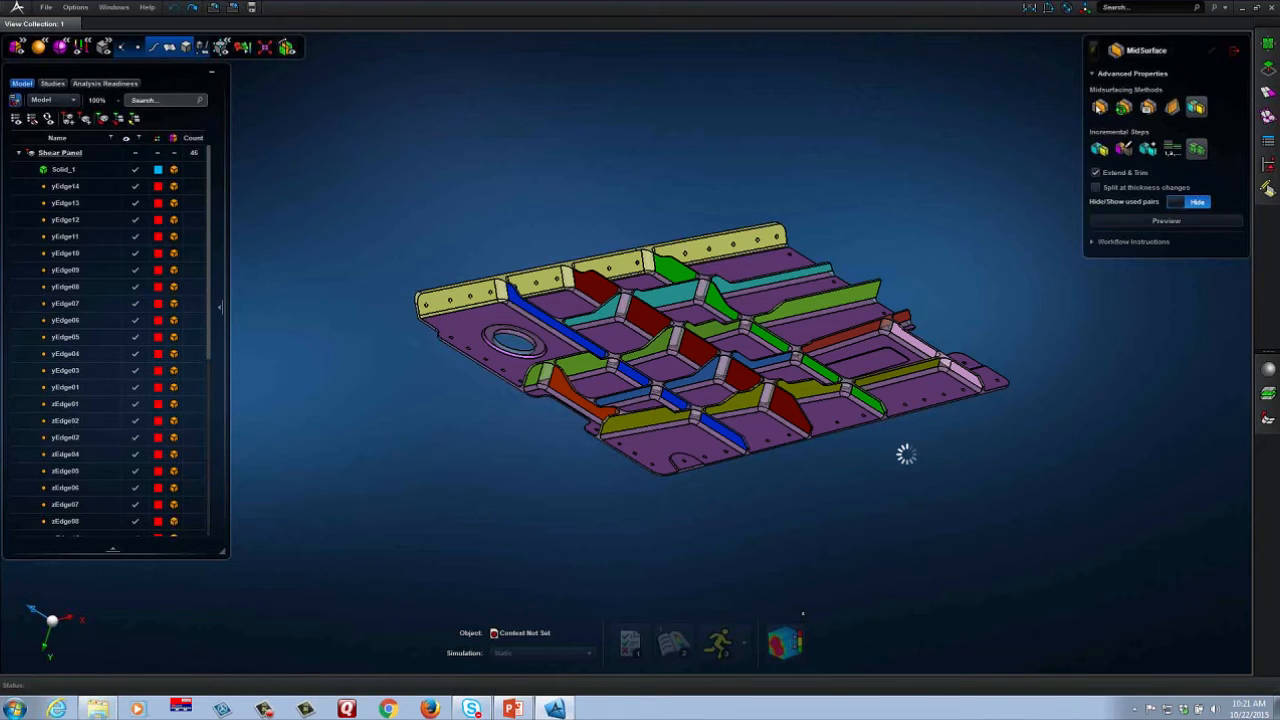
pyautogui.click(188, 47)
# - Examine the extracted midsurfaces at the rib and stiffener intersections and their connections to the web and edge flange
pyautogui.moveTo(879, 474); pyautogui.dragTo(876, 490, button='middle')
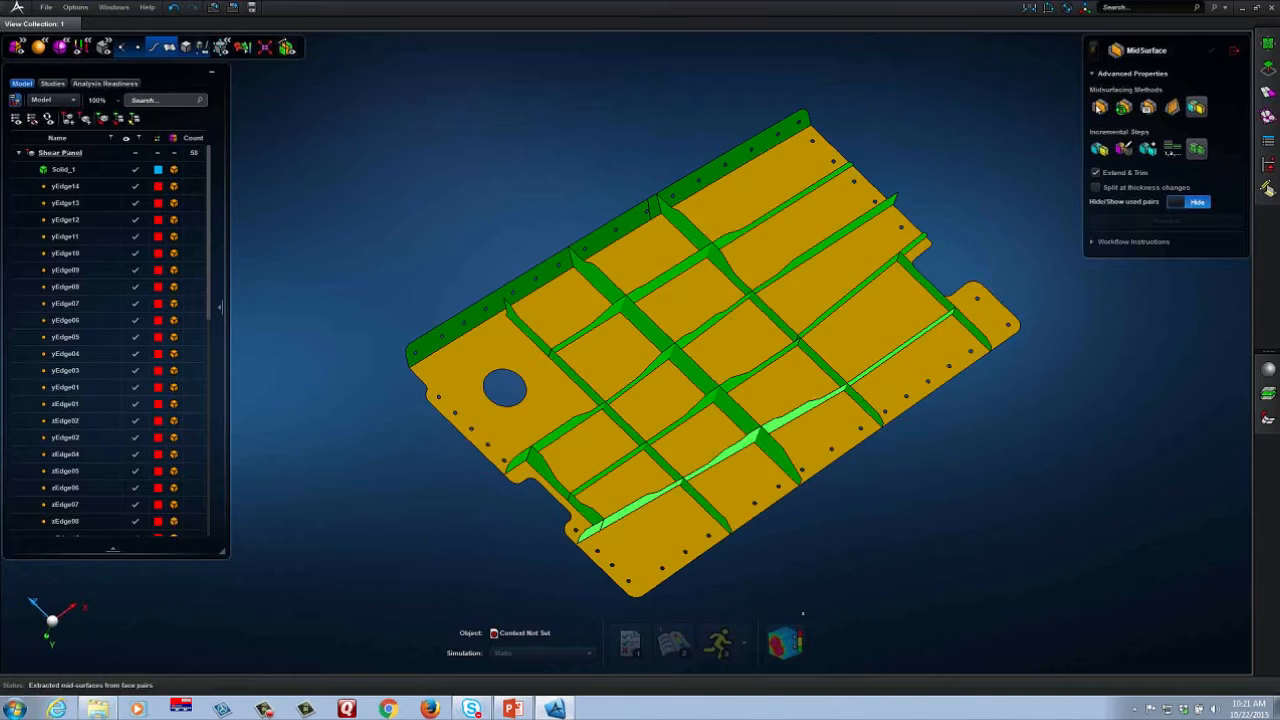
pyautogui.scroll(5, 855, 405)
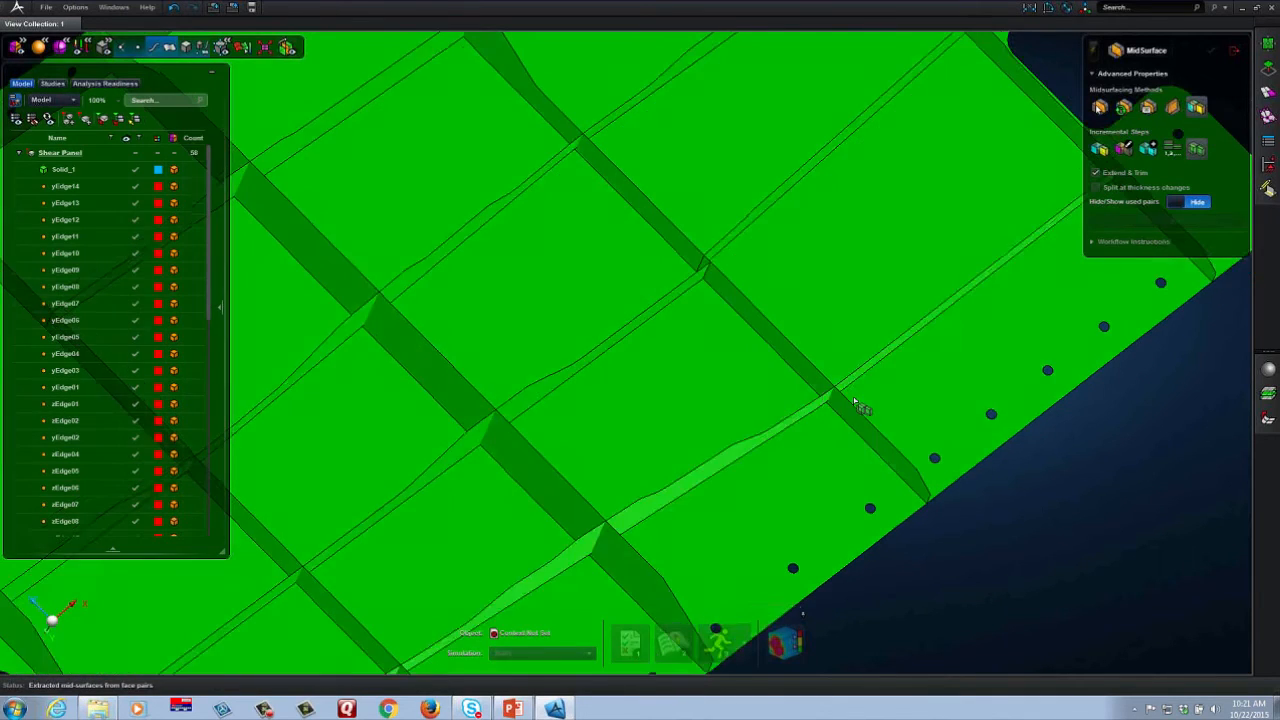
pyautogui.moveTo(855, 404); pyautogui.dragTo(843, 395, button='middle')
pyautogui.scroll(4, 843, 395)
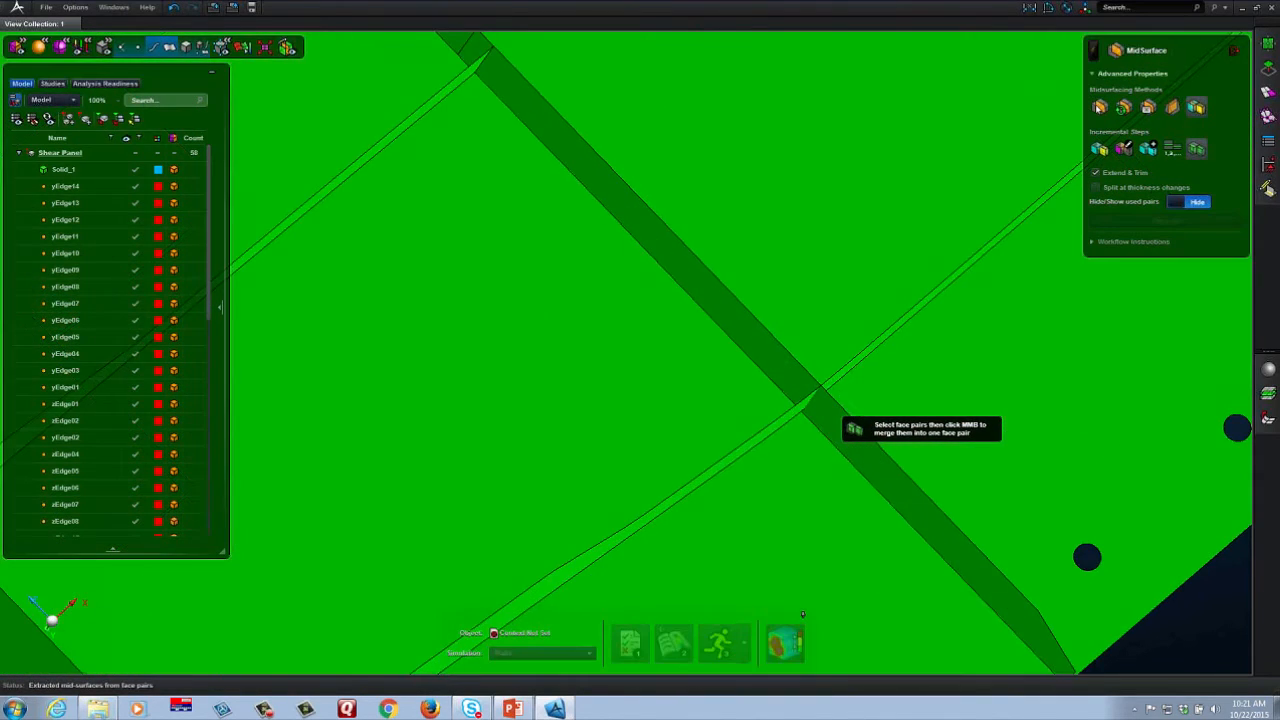
pyautogui.moveTo(839, 397); pyautogui.dragTo(822, 372, button='middle')
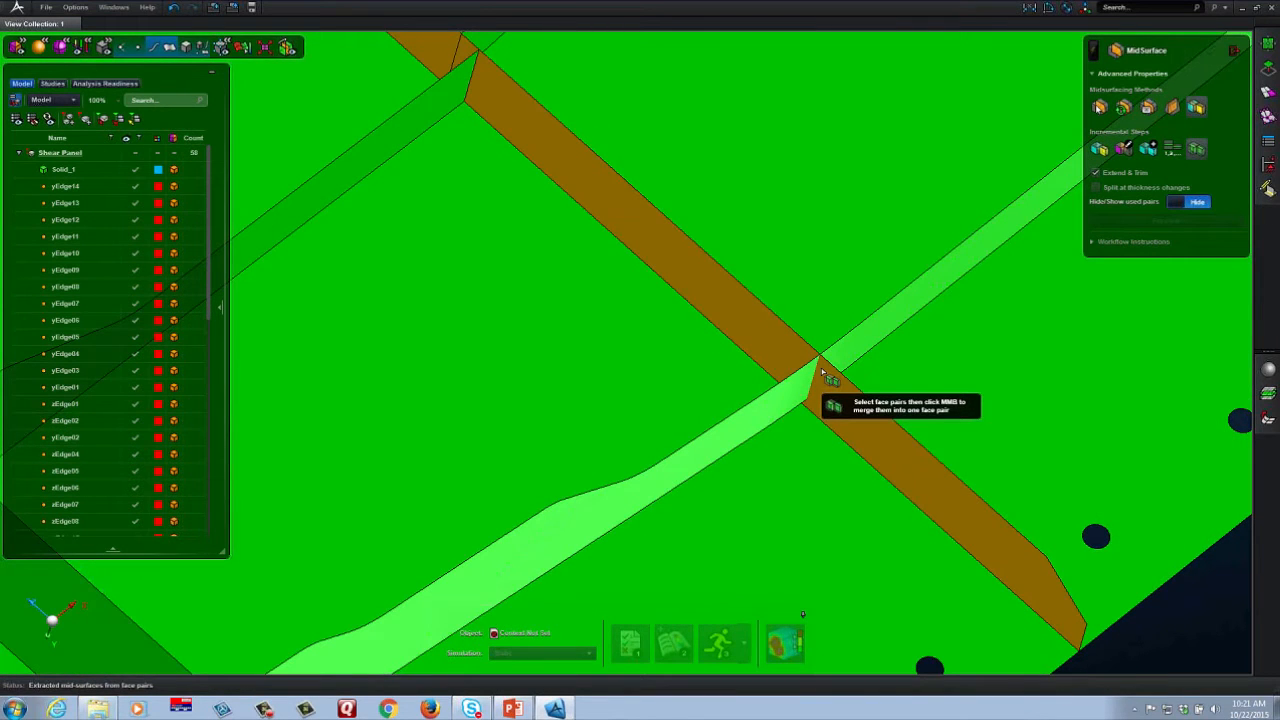
pyautogui.scroll(-5, 824, 380)
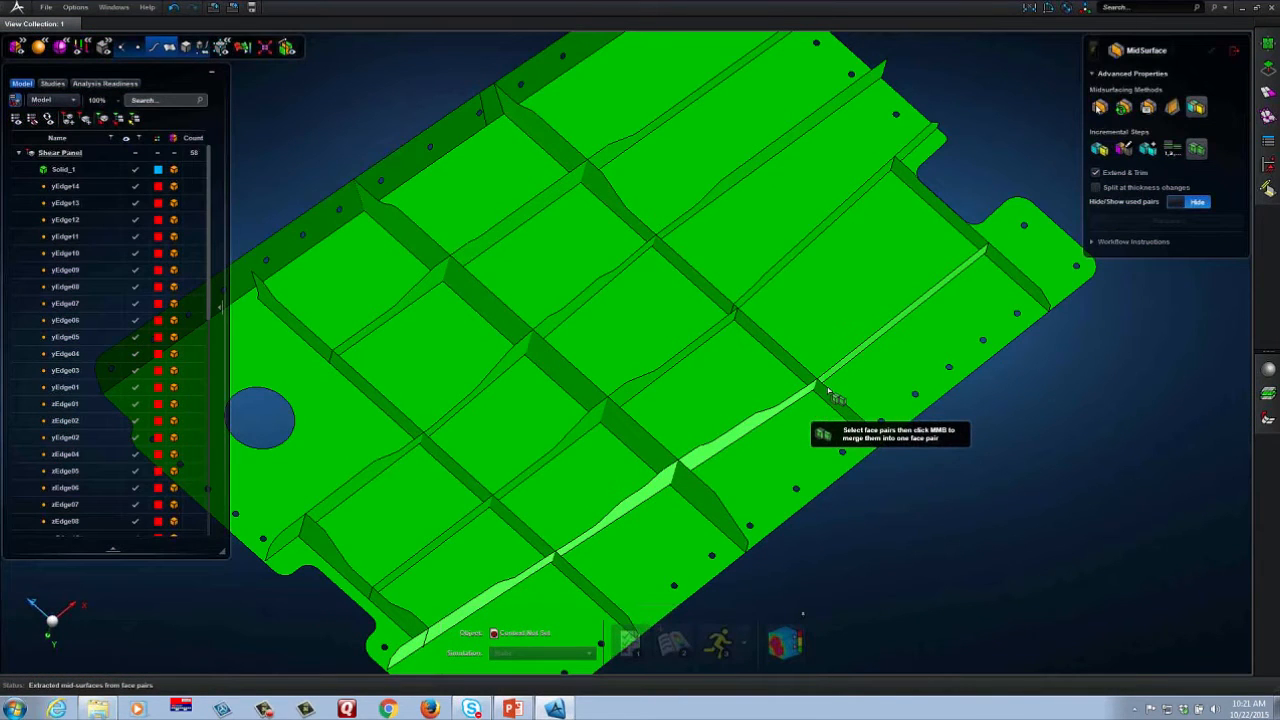
pyautogui.moveTo(828, 392); pyautogui.dragTo(705, 350, button='middle')
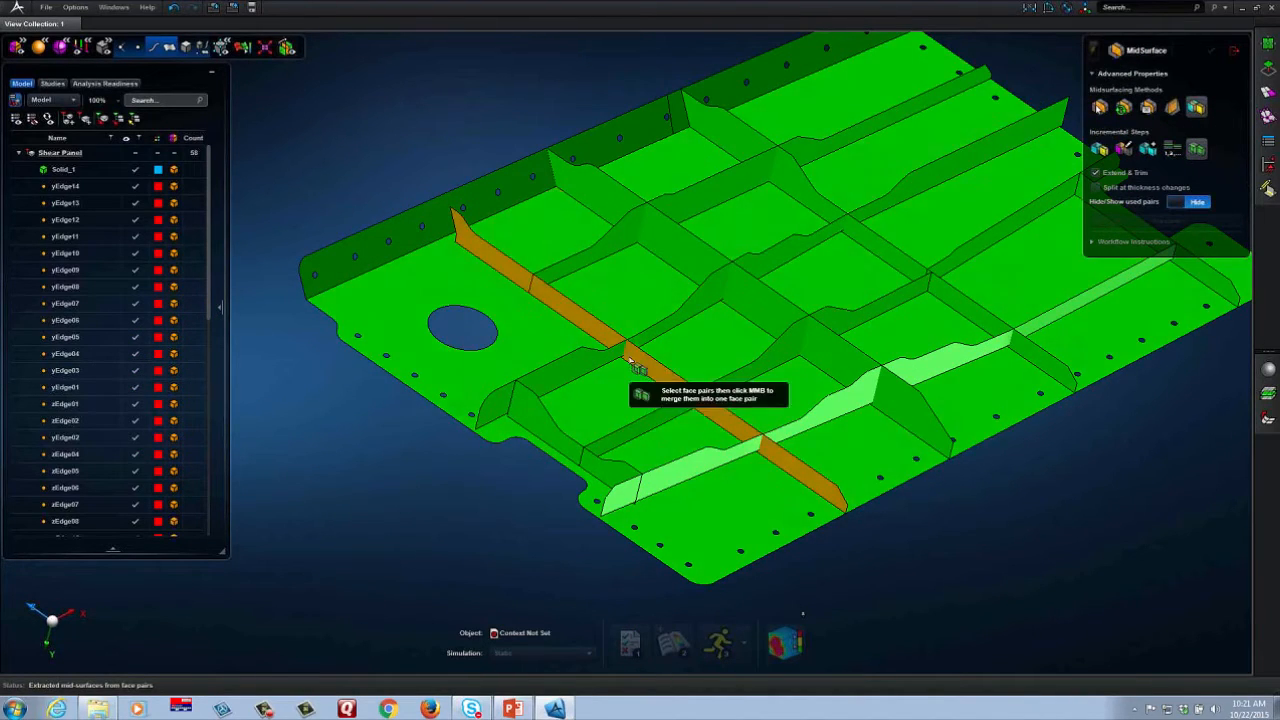
pyautogui.scroll(5, 612, 290)
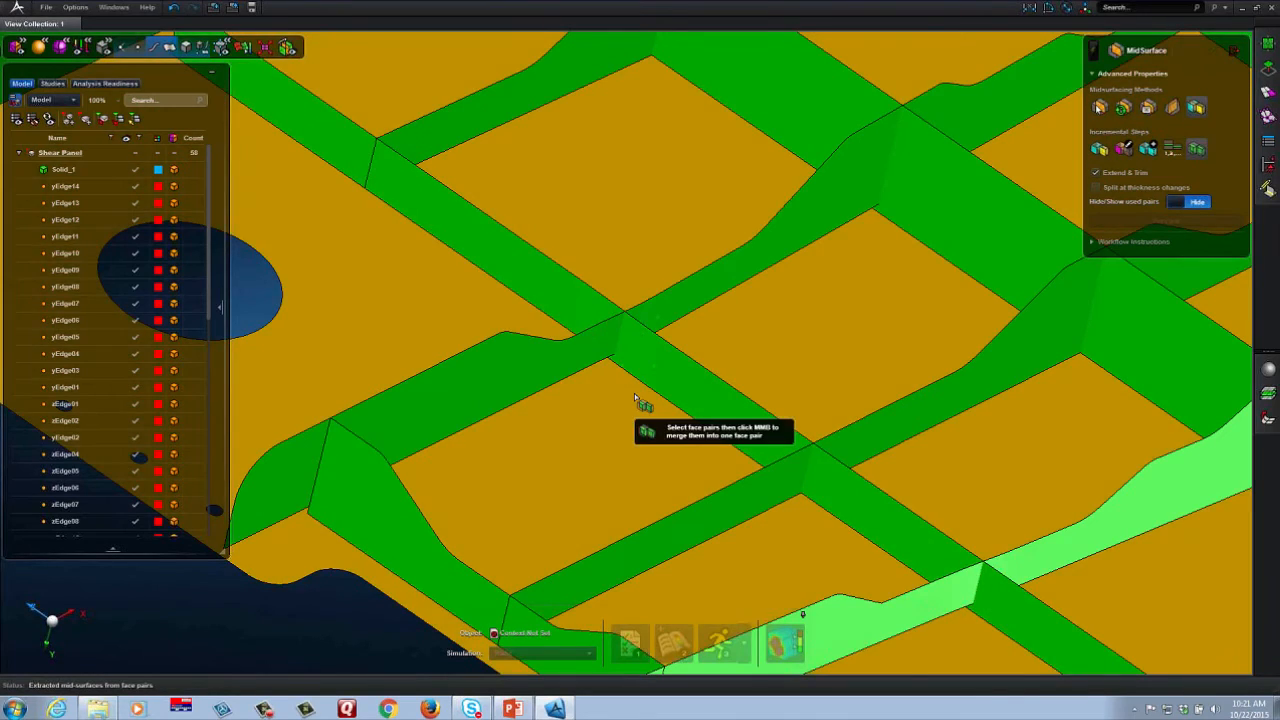
pyautogui.scroll(-5, 651, 361)
pyautogui.moveTo(734, 446); pyautogui.dragTo(630, 425, button='middle')
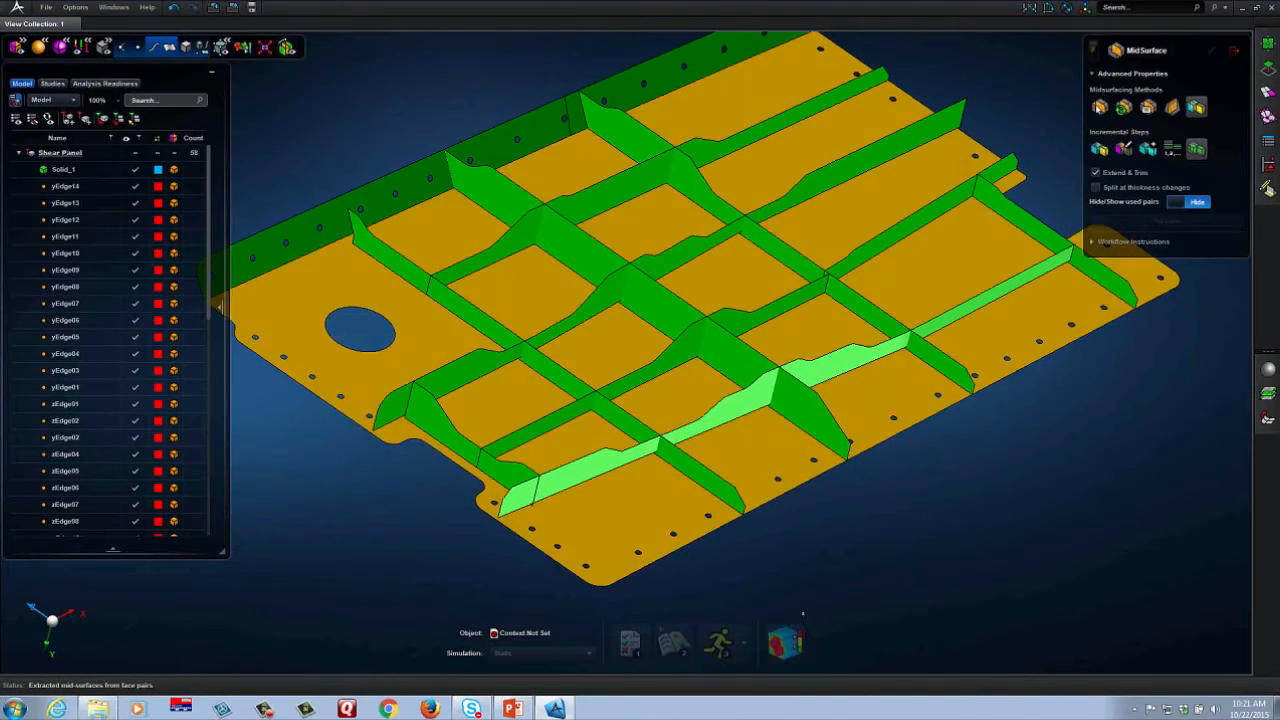
pyautogui.scroll(-3, 925, 516)
pyautogui.moveTo(1005, 498); pyautogui.dragTo(930, 505, button='middle')
pyautogui.scroll(3, 925, 516)
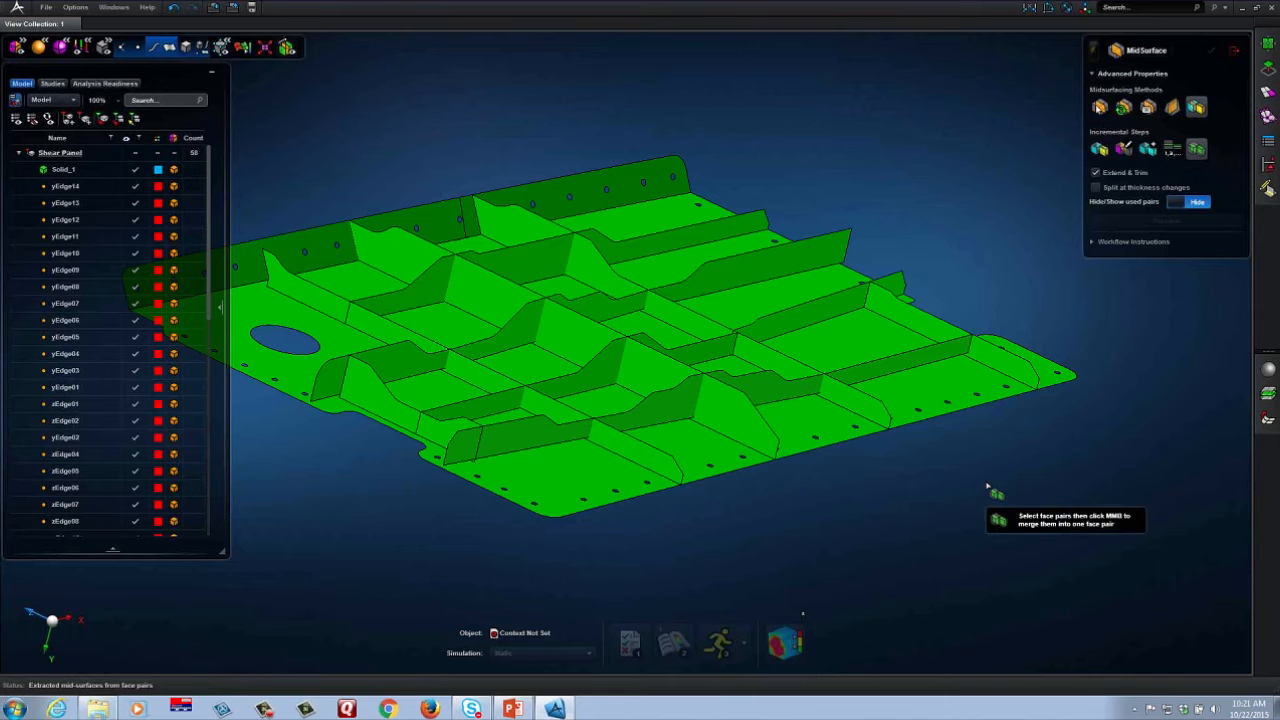
pyautogui.scroll(-3, 990, 487)
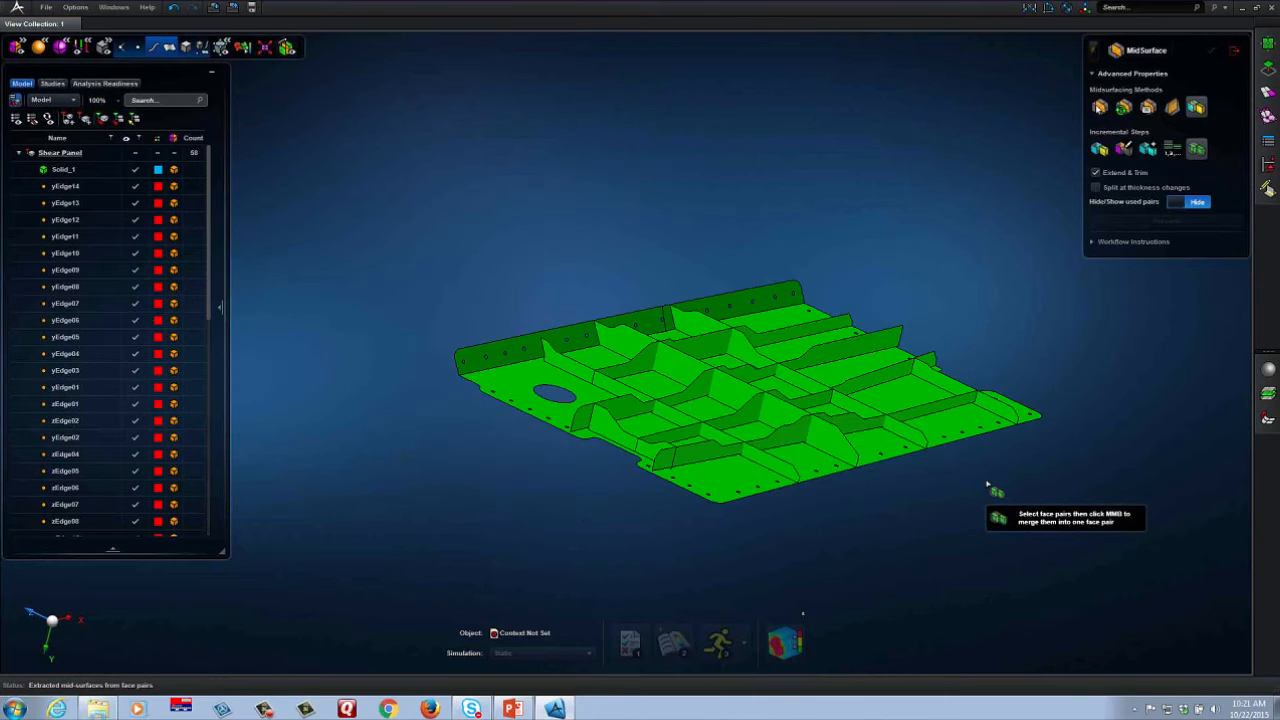
pyautogui.moveTo(990, 487); pyautogui.dragTo(987, 497, button='middle')
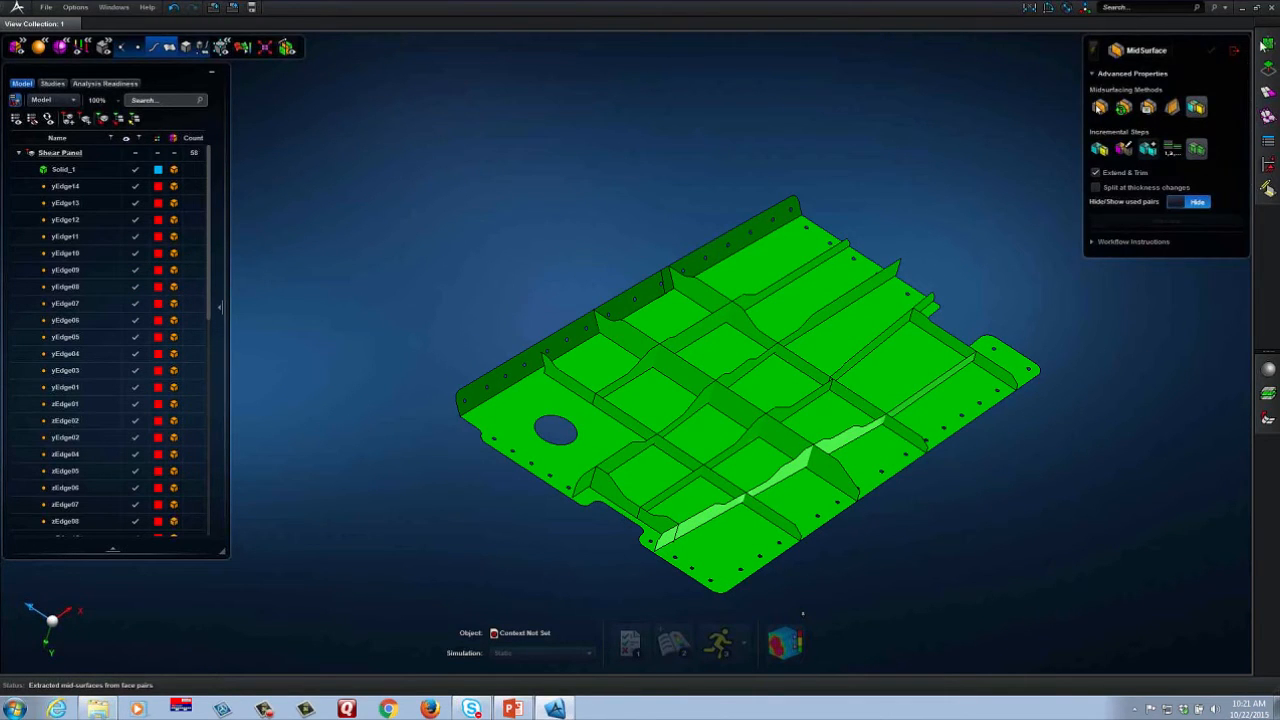
# - Activate the Vertex/Edge Drag tool and inspect the edges and vertices of the extracted midsurfaces
pyautogui.click(1267, 66)
pyautogui.click(1128, 68)
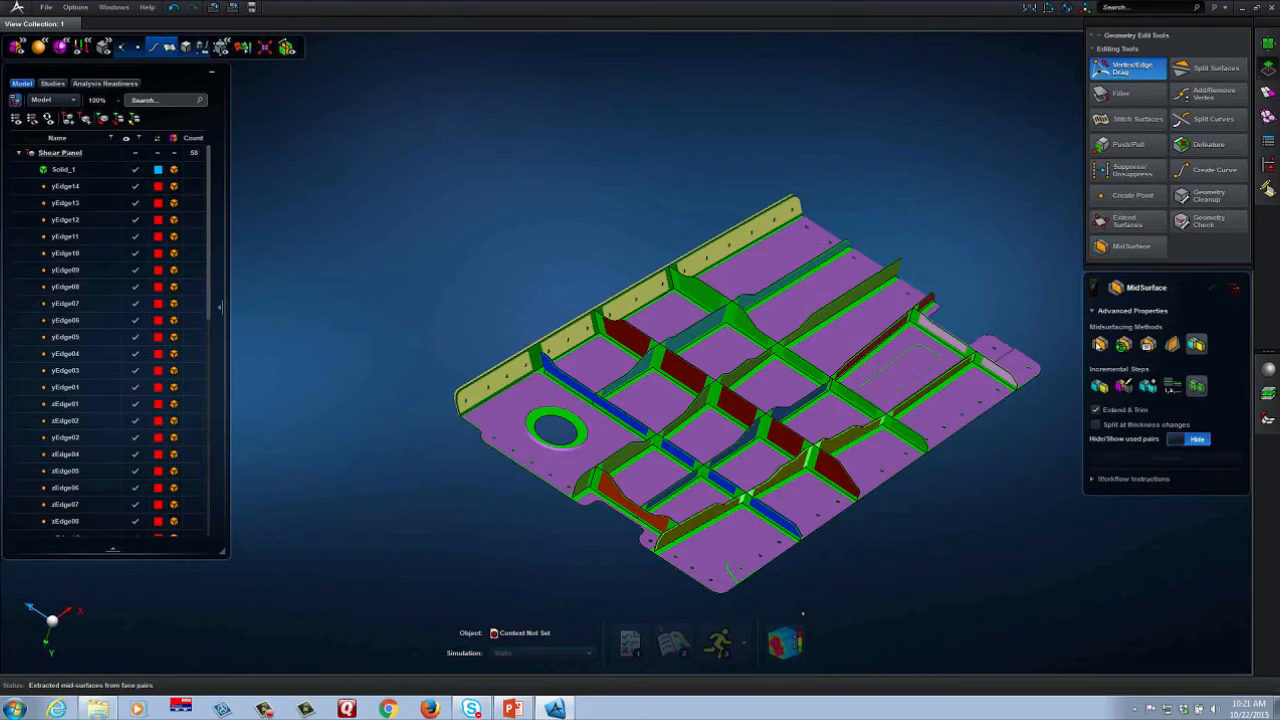
pyautogui.moveTo(966, 247); pyautogui.dragTo(871, 209, button='middle')
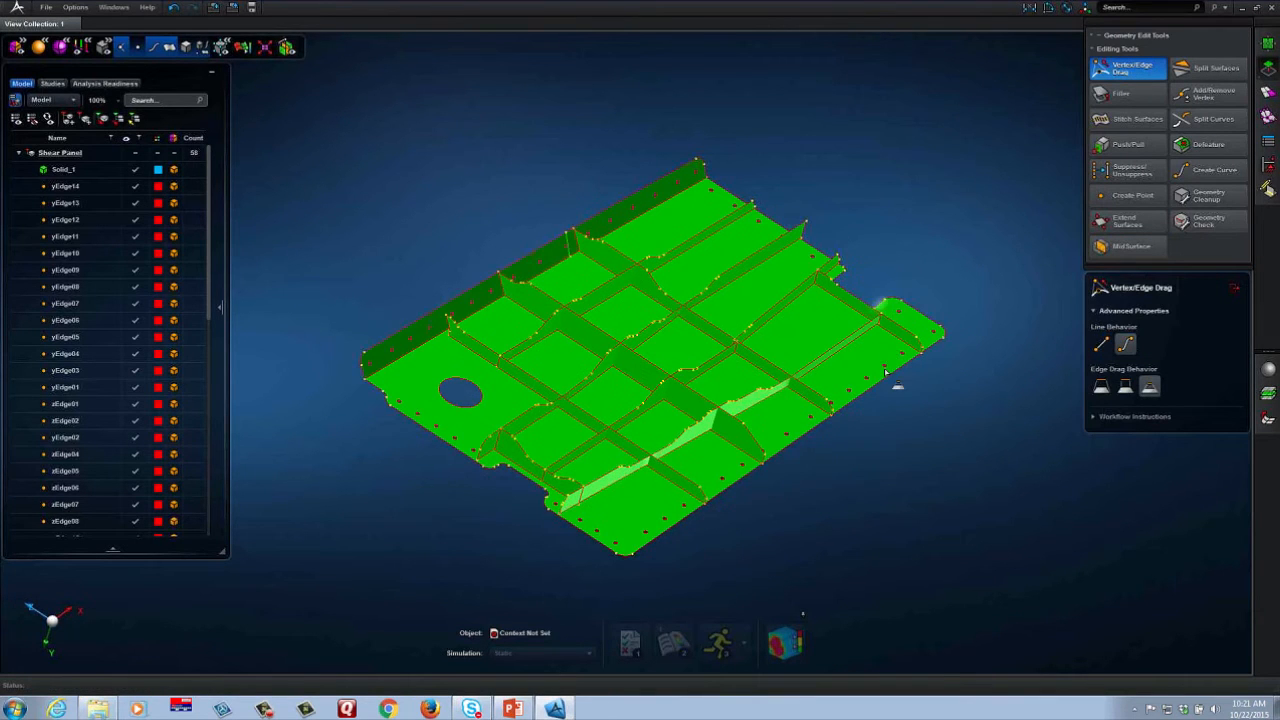
pyautogui.moveTo(885, 371); pyautogui.dragTo(873, 381, button='middle')
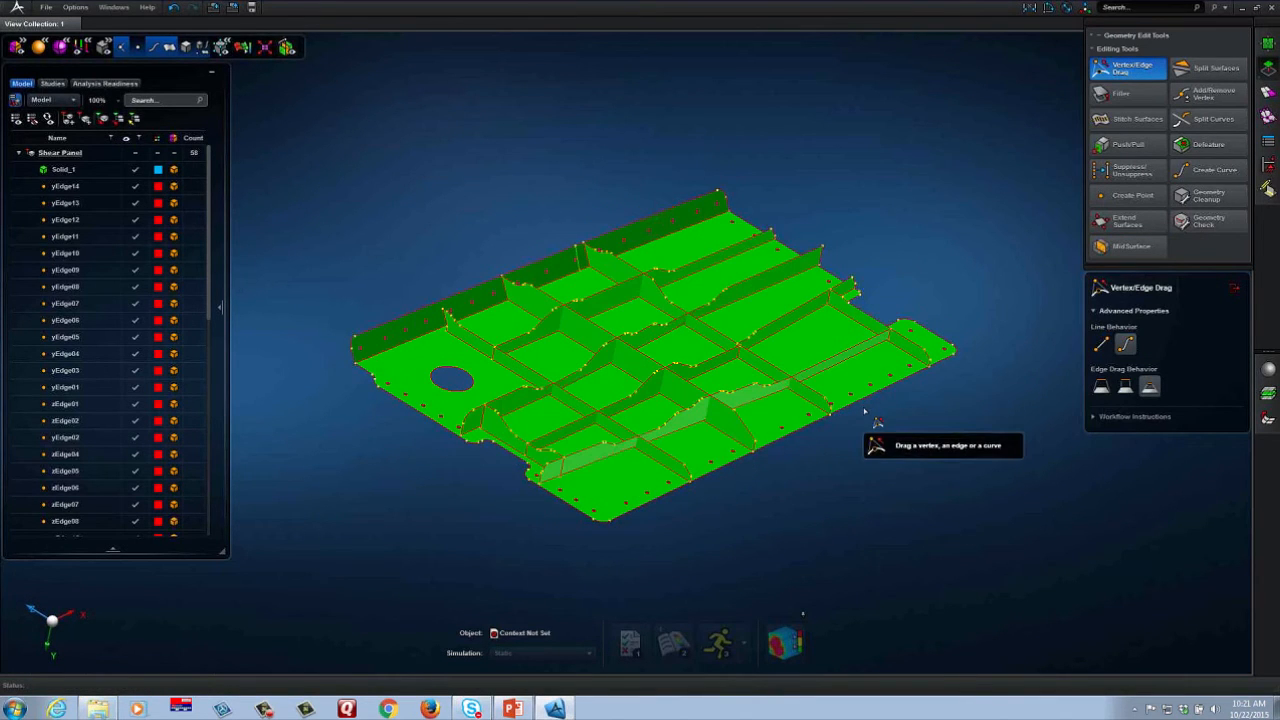
pyautogui.scroll(3, 858, 457)
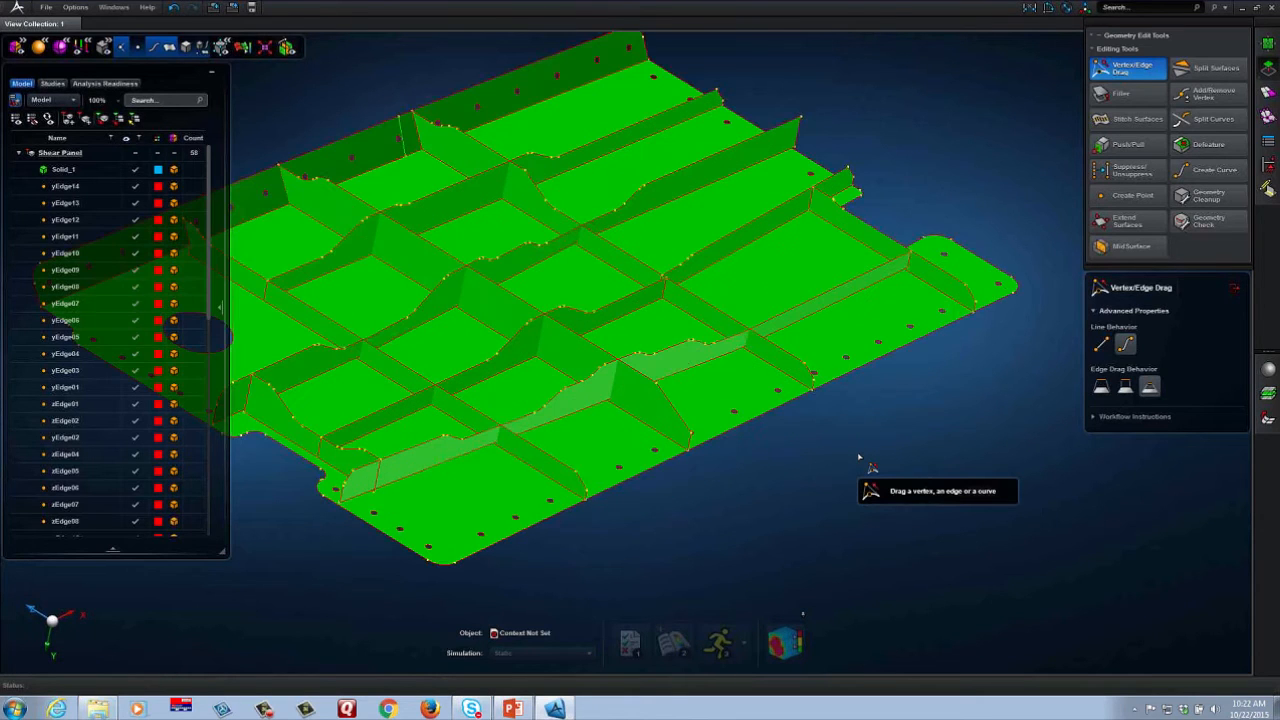
# - Snap the cross ribs' bottom edges to the web surface and the free rib end near the round hole to the edge flange
pyautogui.moveTo(862, 457); pyautogui.dragTo(923, 457, button='middle')
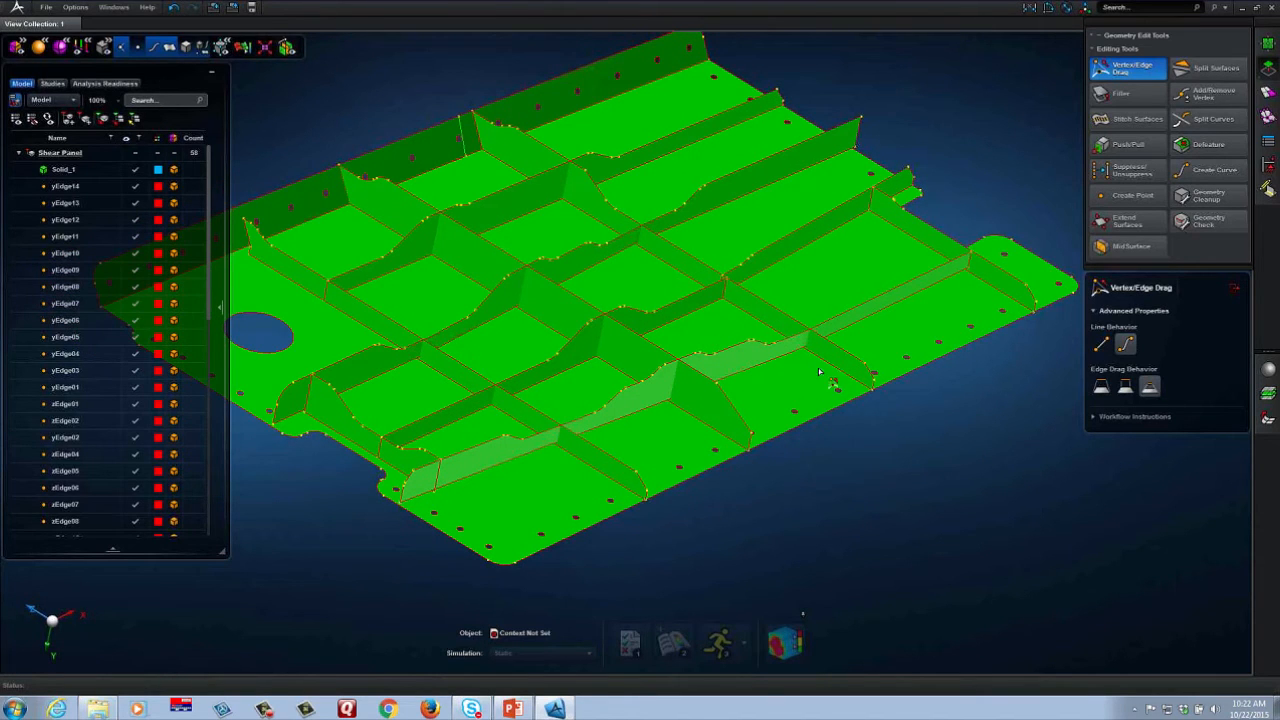
pyautogui.moveTo(826, 365); pyautogui.dragTo(693, 436)
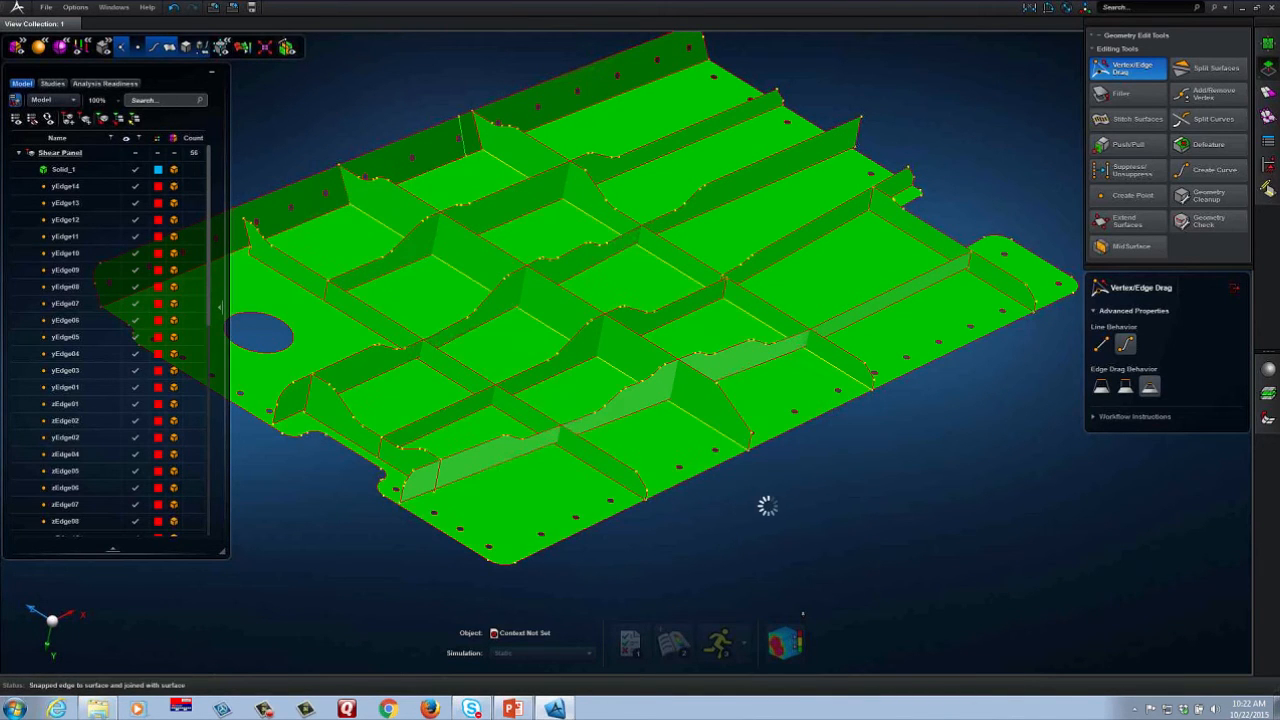
pyautogui.moveTo(770, 507); pyautogui.dragTo(1018, 545, button='right')
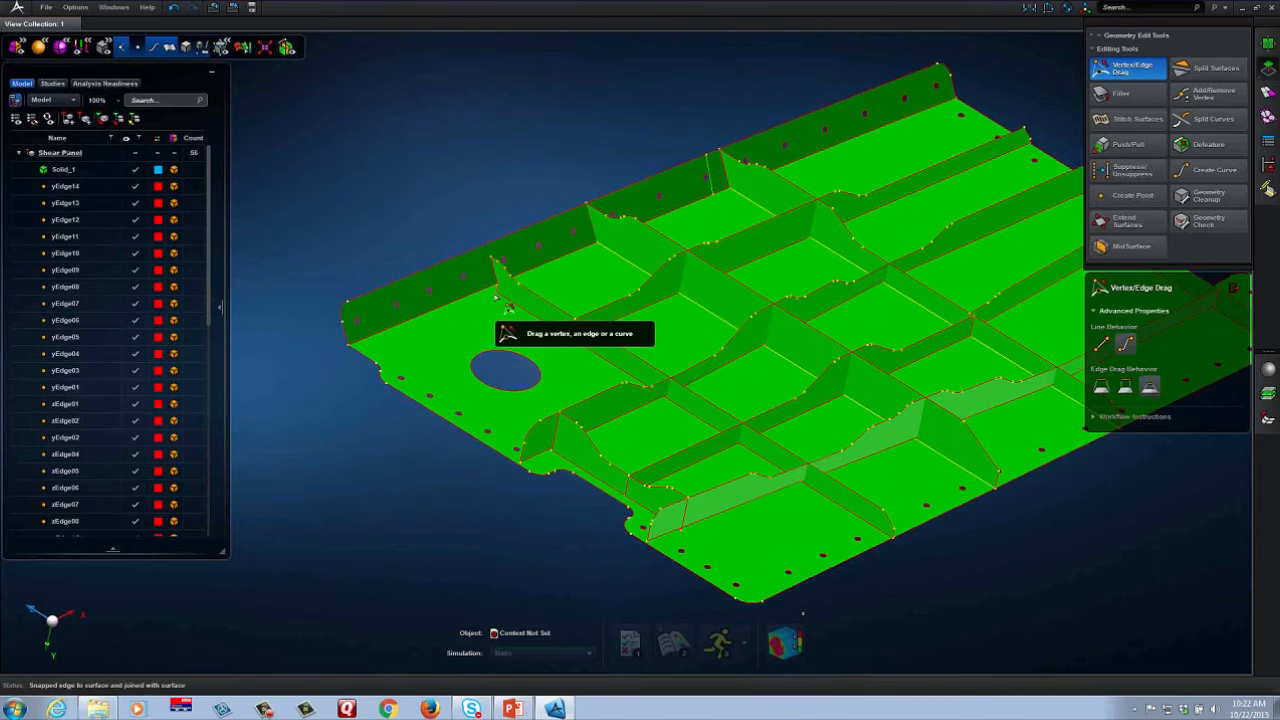
pyautogui.scroll(2, 495, 297)
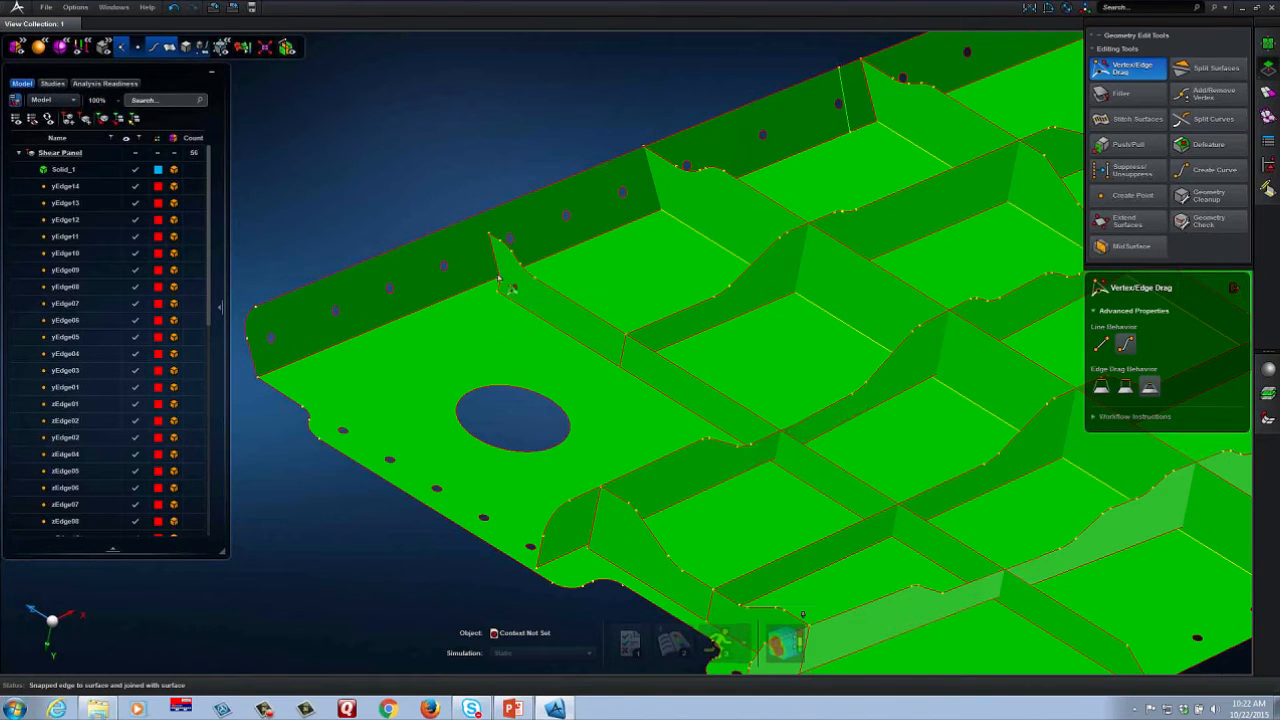
pyautogui.click(498, 281)
pyautogui.moveTo(484, 252); pyautogui.dragTo(585, 338)
pyautogui.click(489, 268)
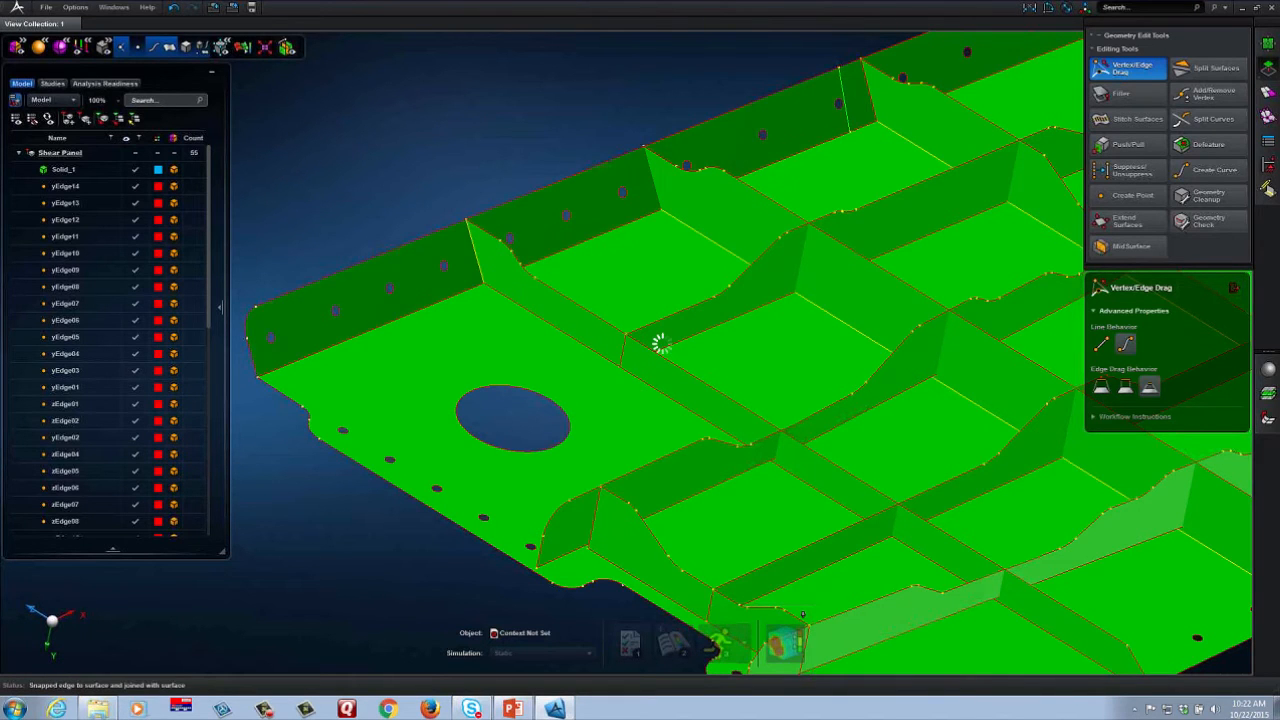
# - Extend and stitch all of the shear panel's midsurface sheet bodies together with Extend Surfaces, using automatic cleanup
pyautogui.scroll(-6, 660, 344)
pyautogui.moveTo(834, 372); pyautogui.dragTo(694, 376, button='middle')
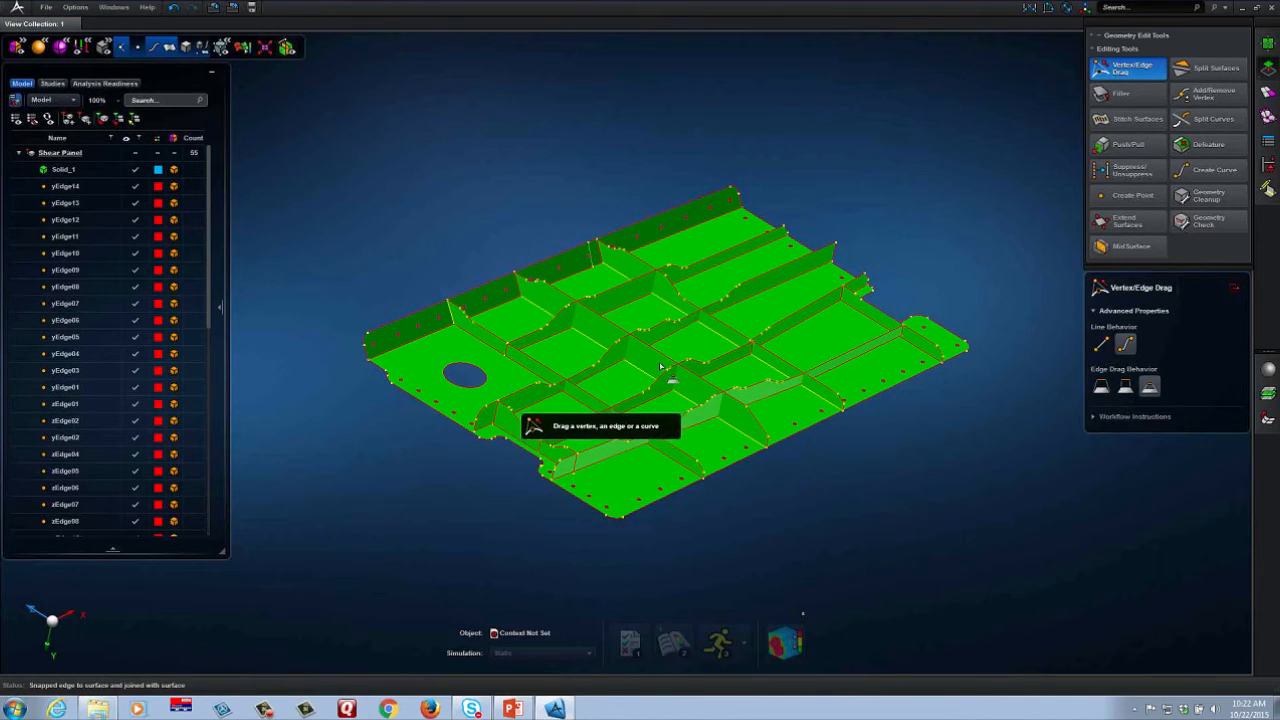
pyautogui.click(1143, 232)
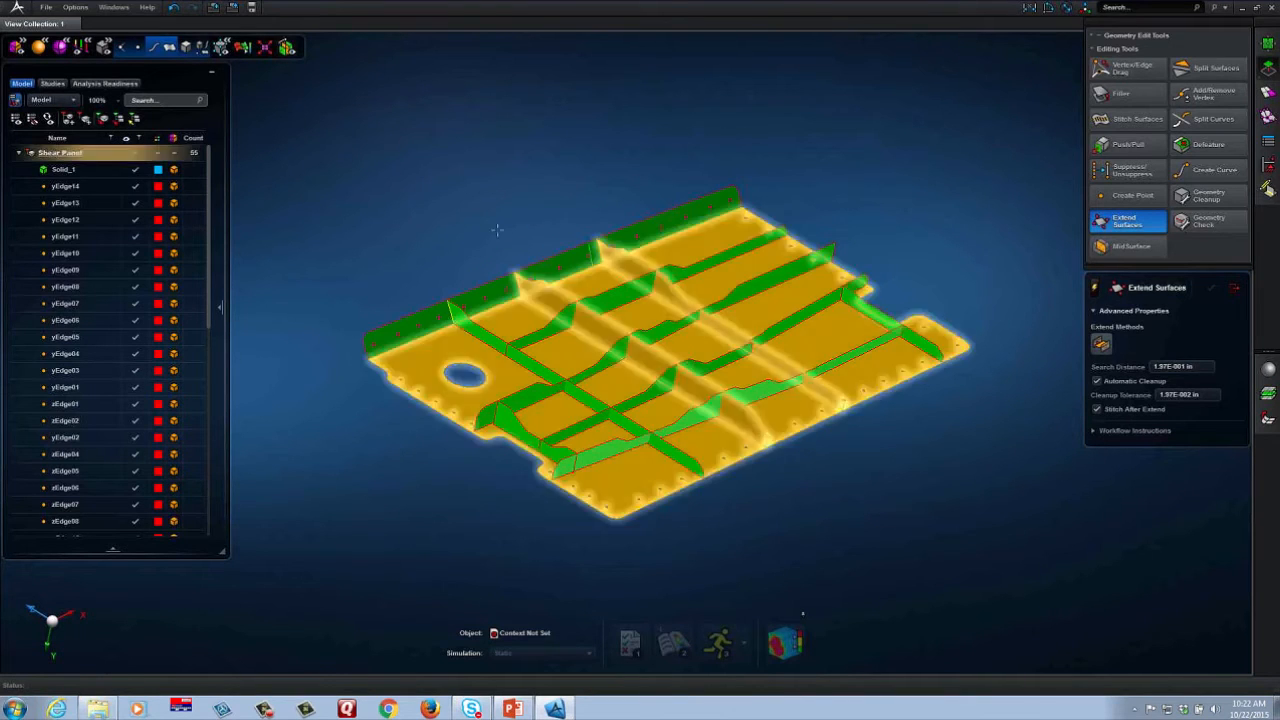
pyautogui.moveTo(320, 136); pyautogui.dragTo(1028, 563)
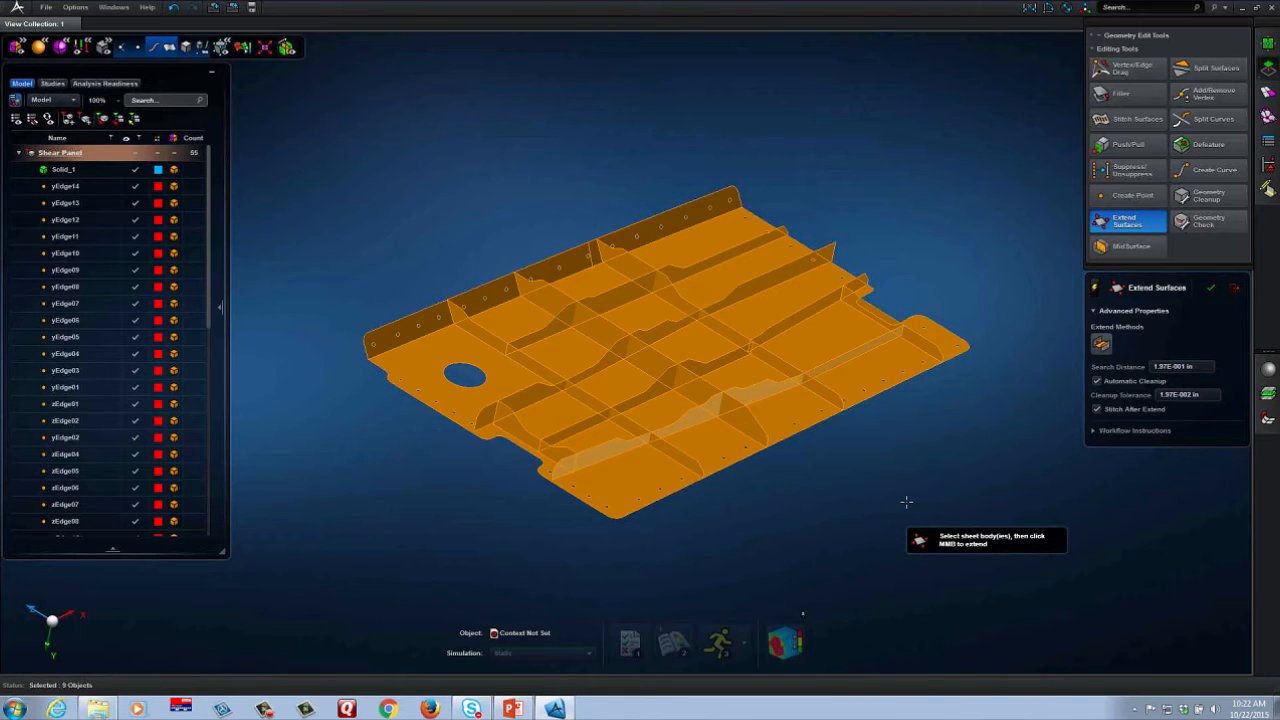
pyautogui.middleClick(906, 502)
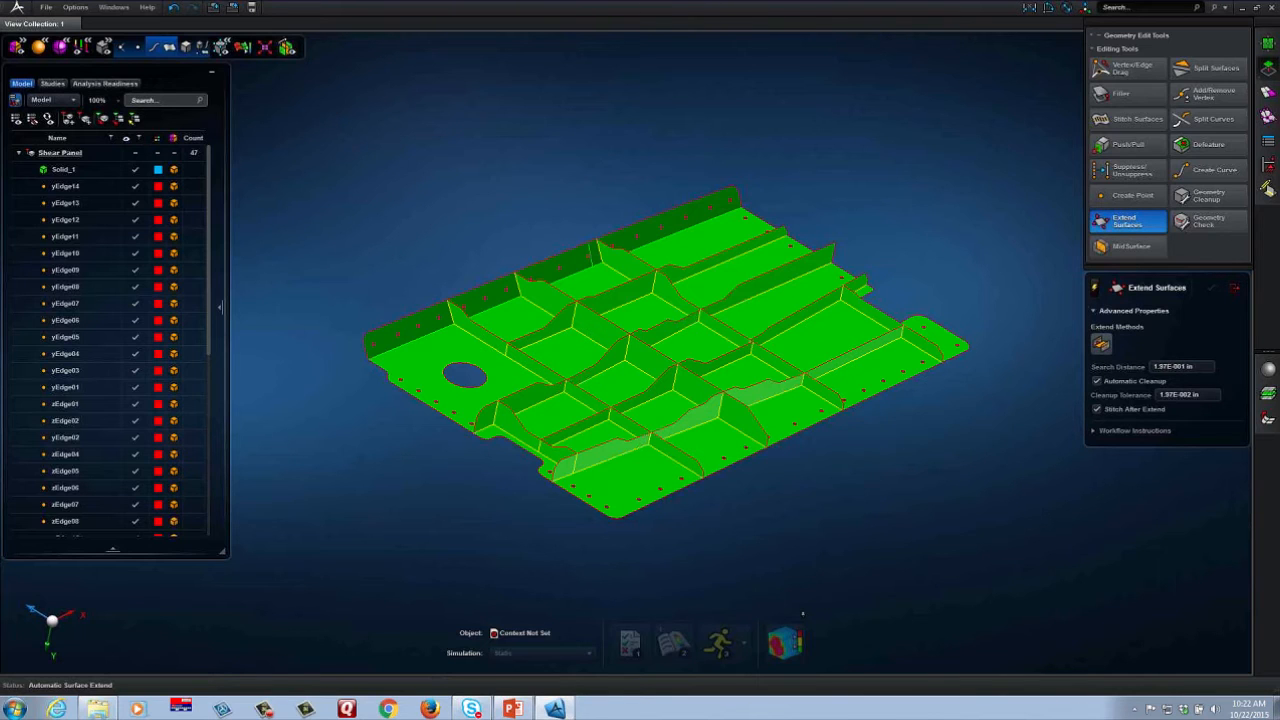
pyautogui.click(1235, 287)
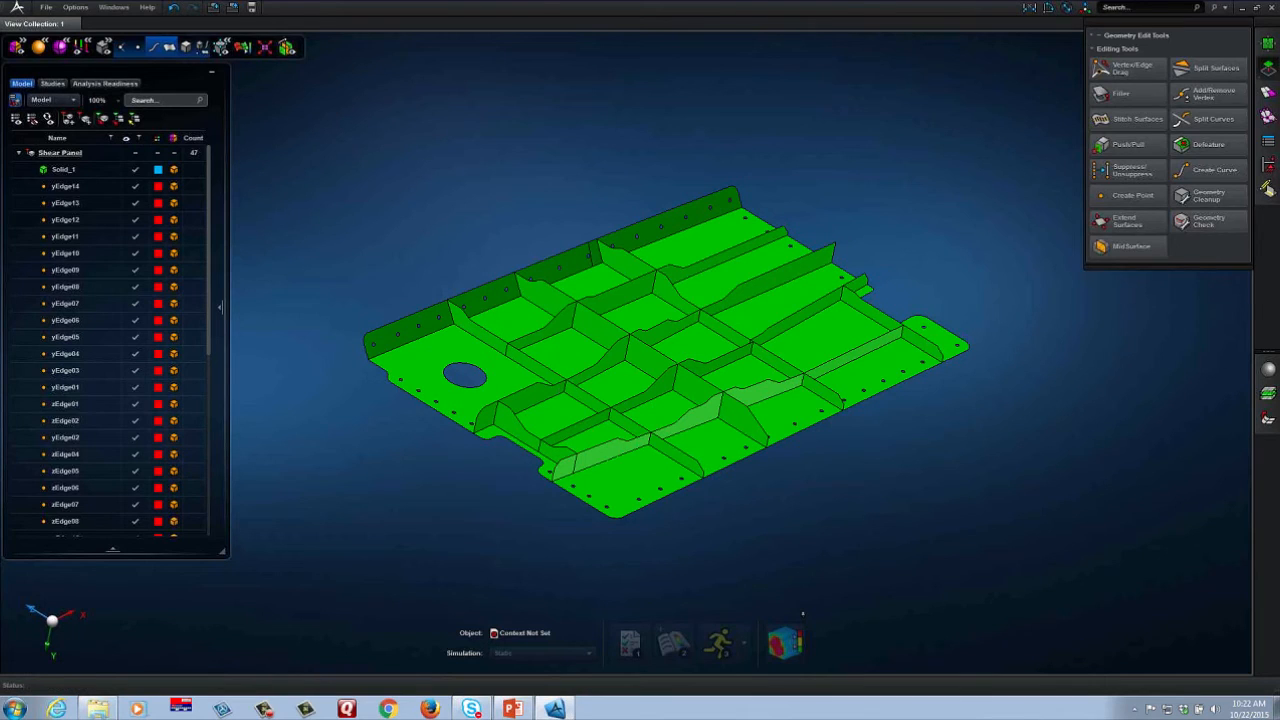
# - Surface-mesh the stitched shear panel midsurface with a mesh size of 5 mm and the Auto mesh method
pyautogui.click(1268, 92)
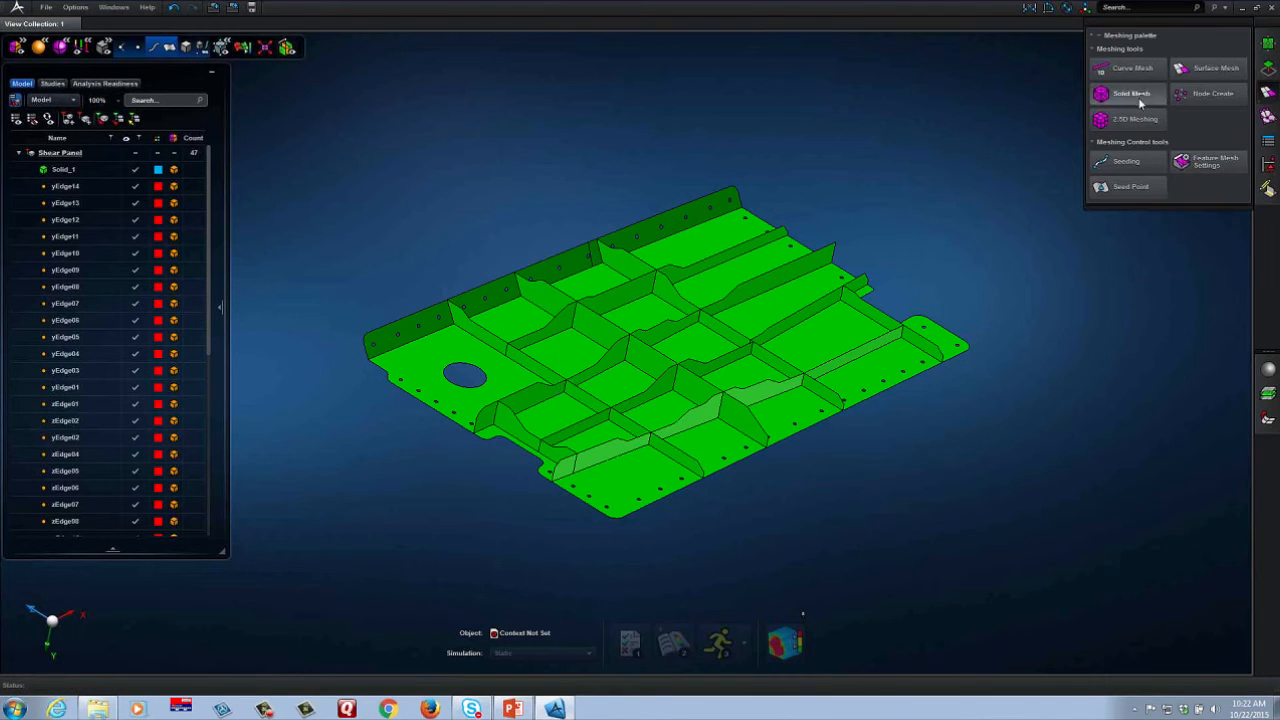
pyautogui.click(1205, 70)
pyautogui.click(1114, 291)
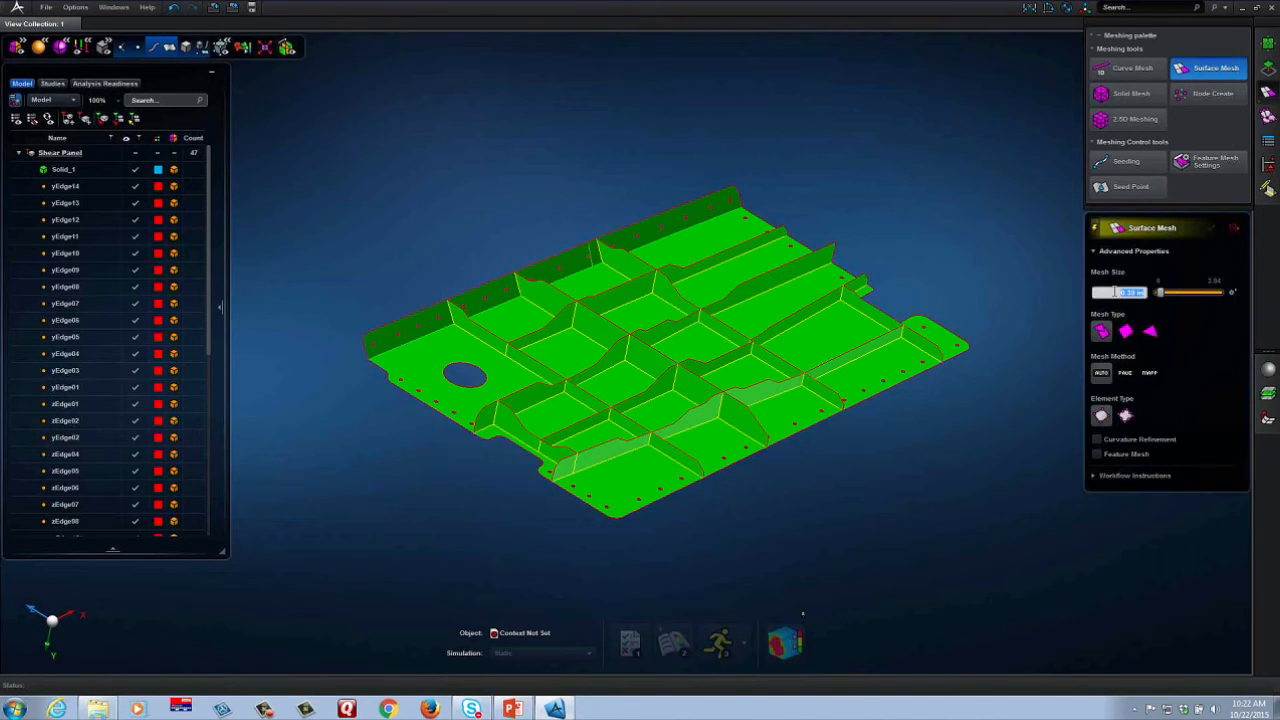
pyautogui.write('5 mm')
pyautogui.click(869, 379)
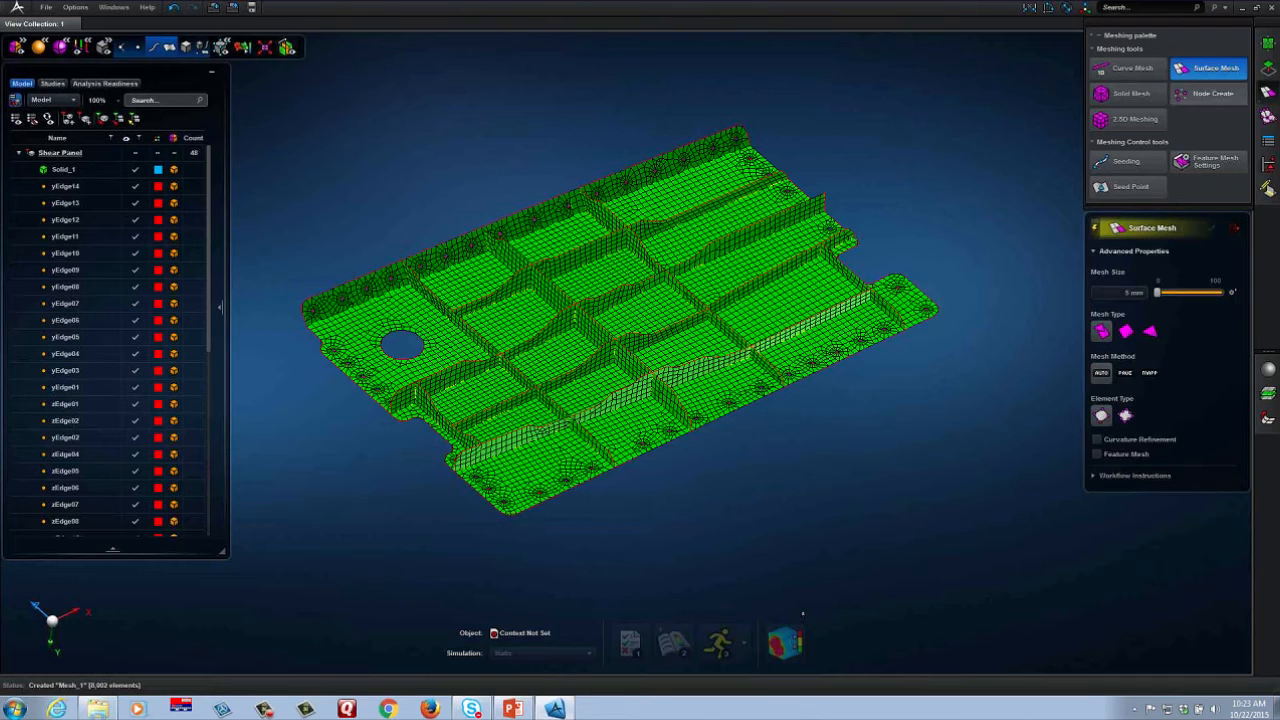
# - Identify the meshed panel's features with Defeature and delete the small 2D holes in the 0.53 to 0.76 diameter range
pyautogui.click(1268, 68)
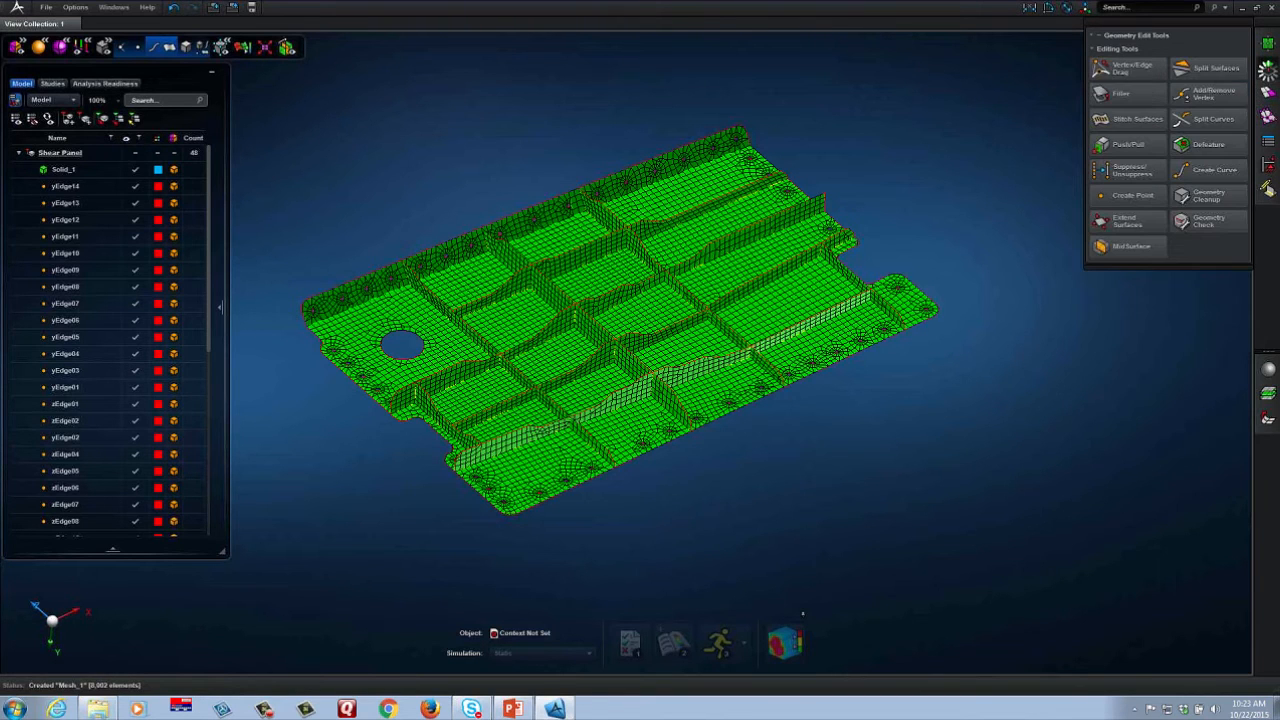
pyautogui.click(1207, 146)
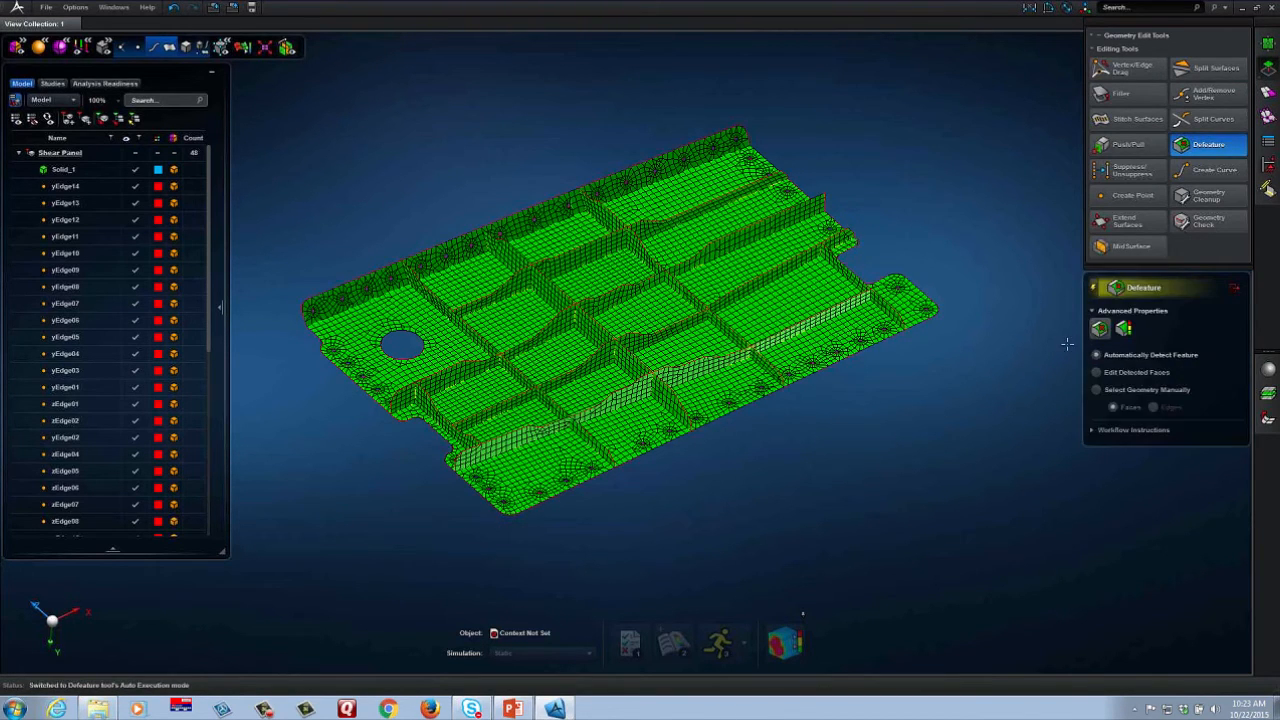
pyautogui.click(1124, 328)
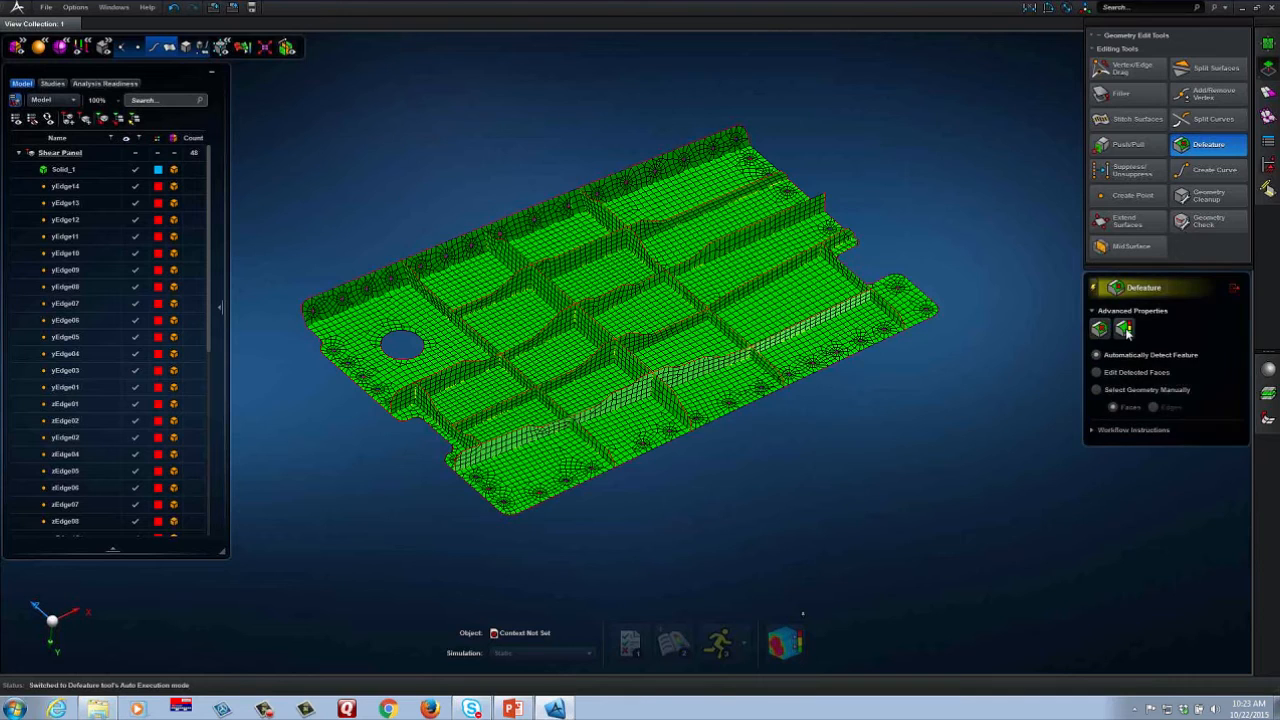
pyautogui.click(878, 362)
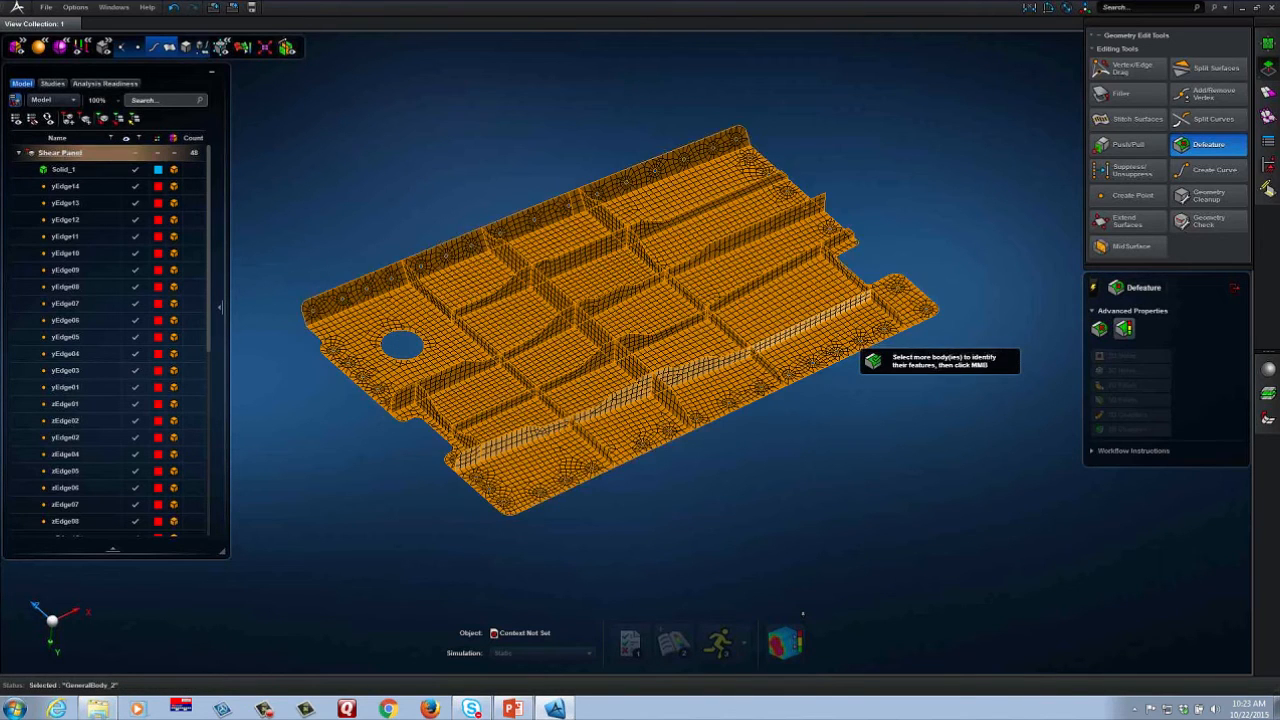
pyautogui.middleClick(931, 416)
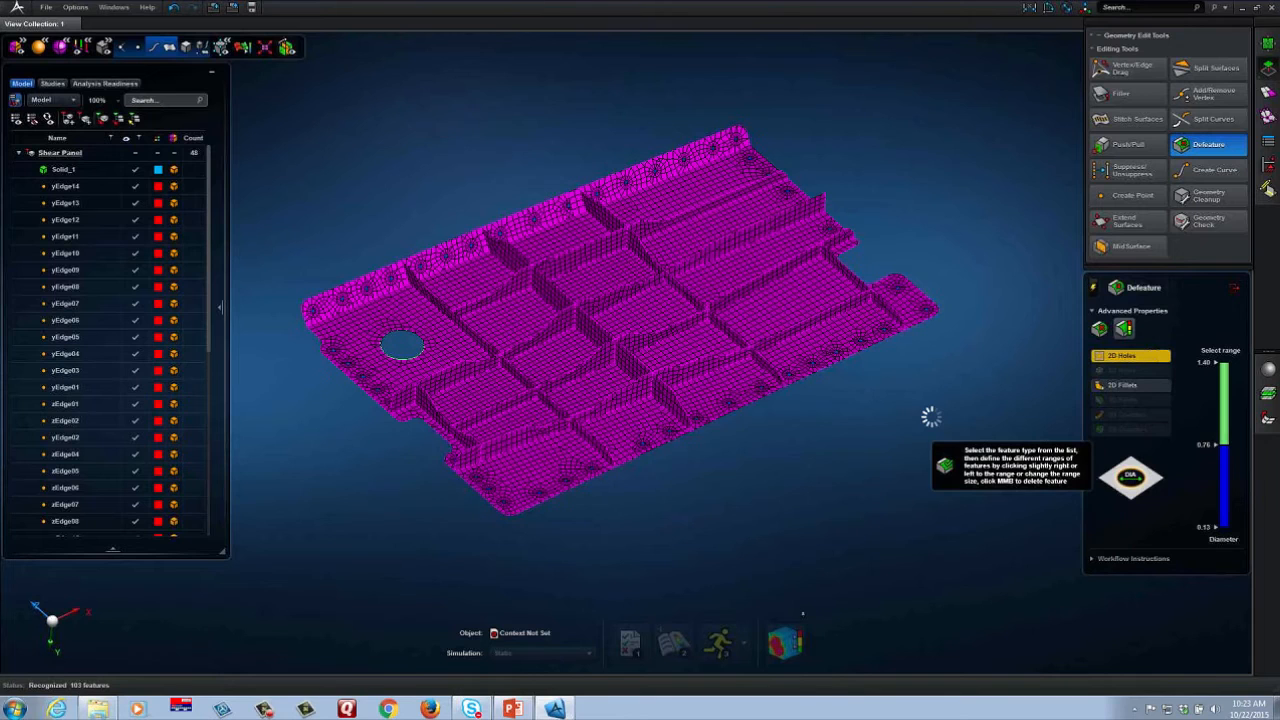
pyautogui.middleClick(1218, 497)
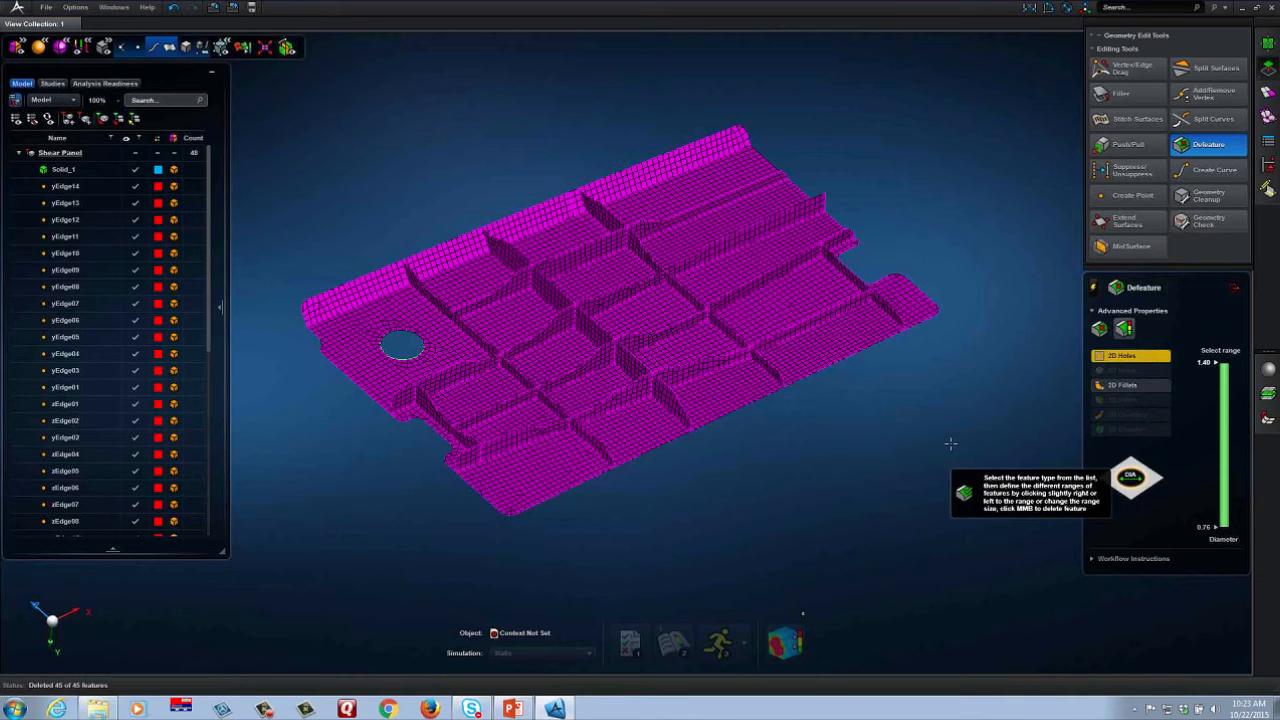
# - Delete the panel's 2D fillets in both the lower and upper radius ranges and close Defeature
pyautogui.click(1124, 385)
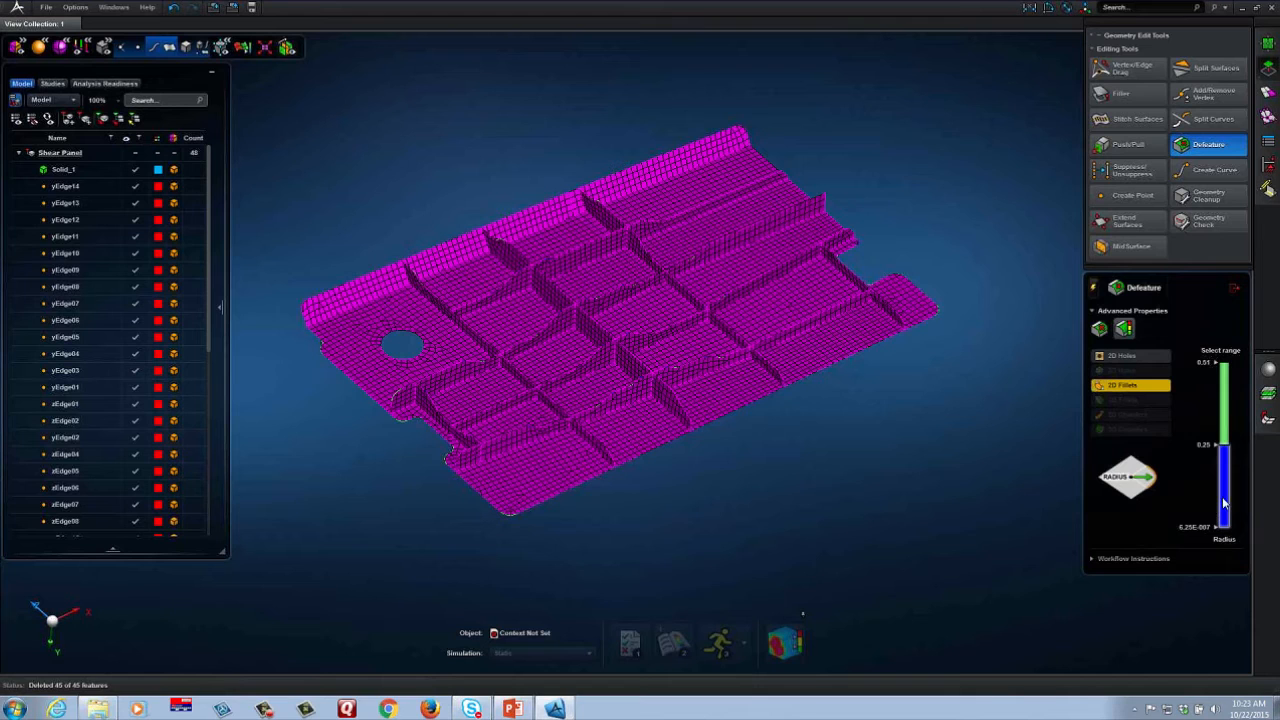
pyautogui.middleClick(1224, 503)
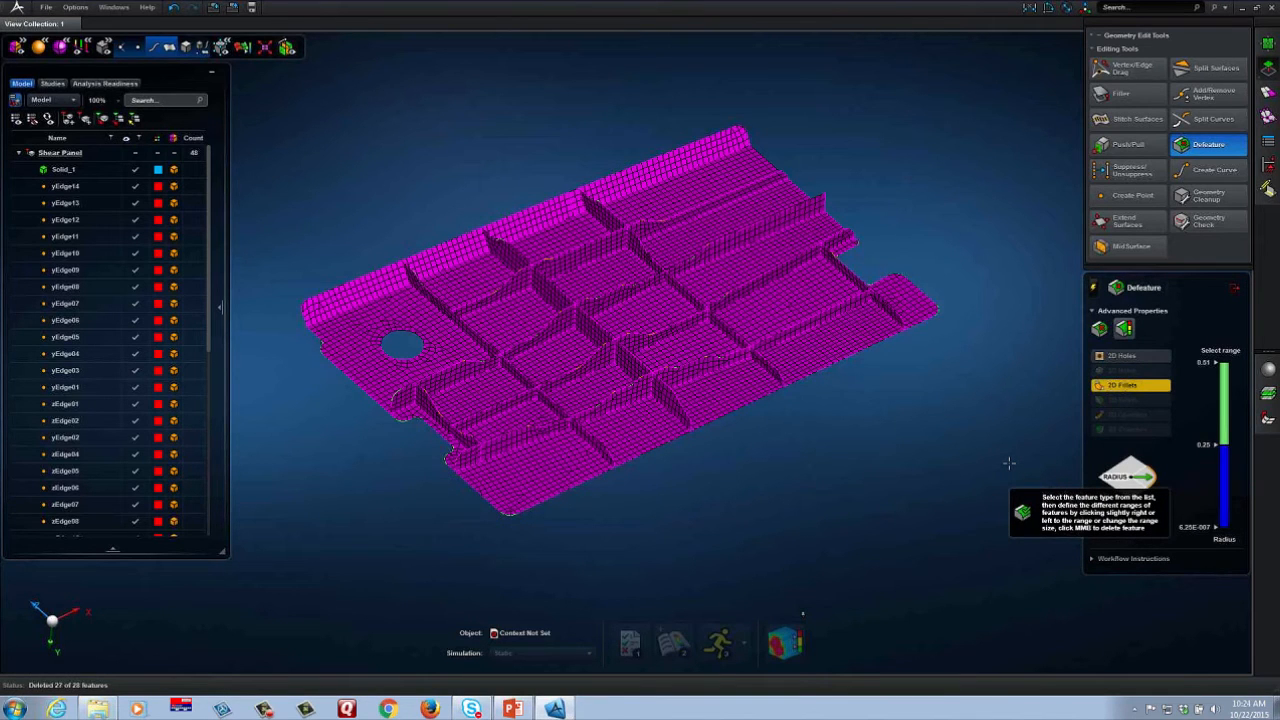
pyautogui.middleClick(1221, 400)
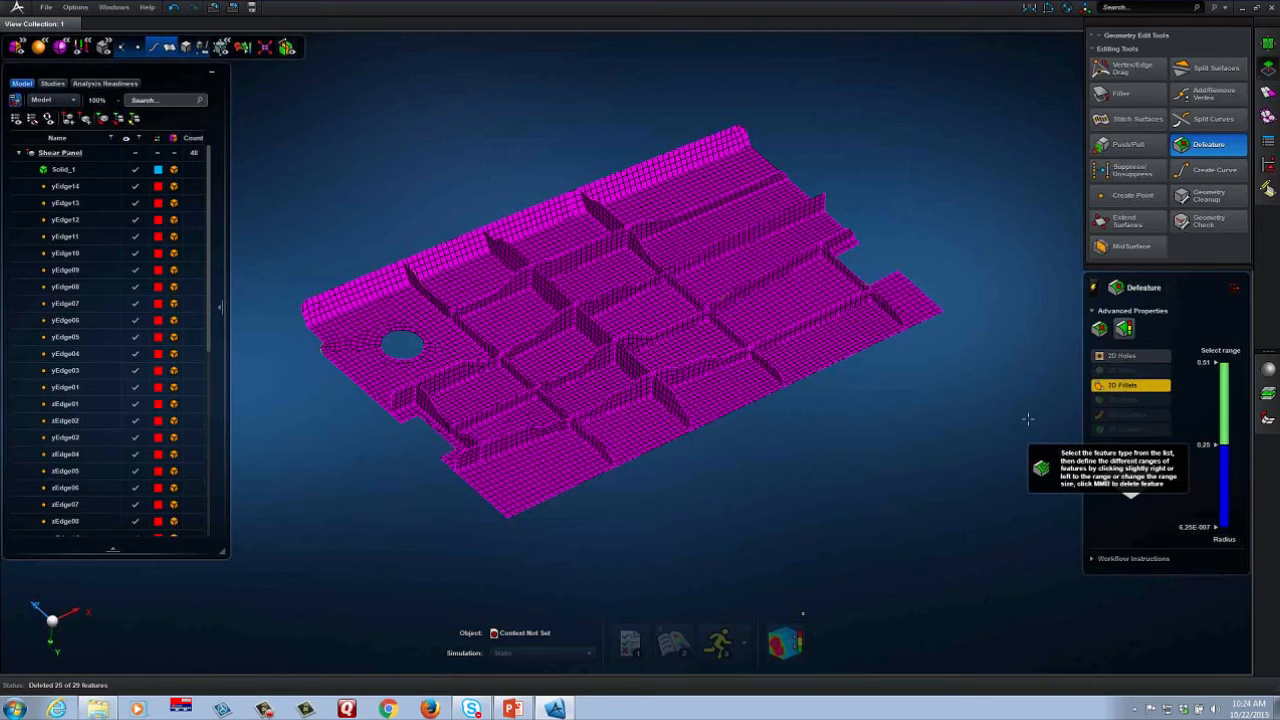
pyautogui.click(1235, 287)
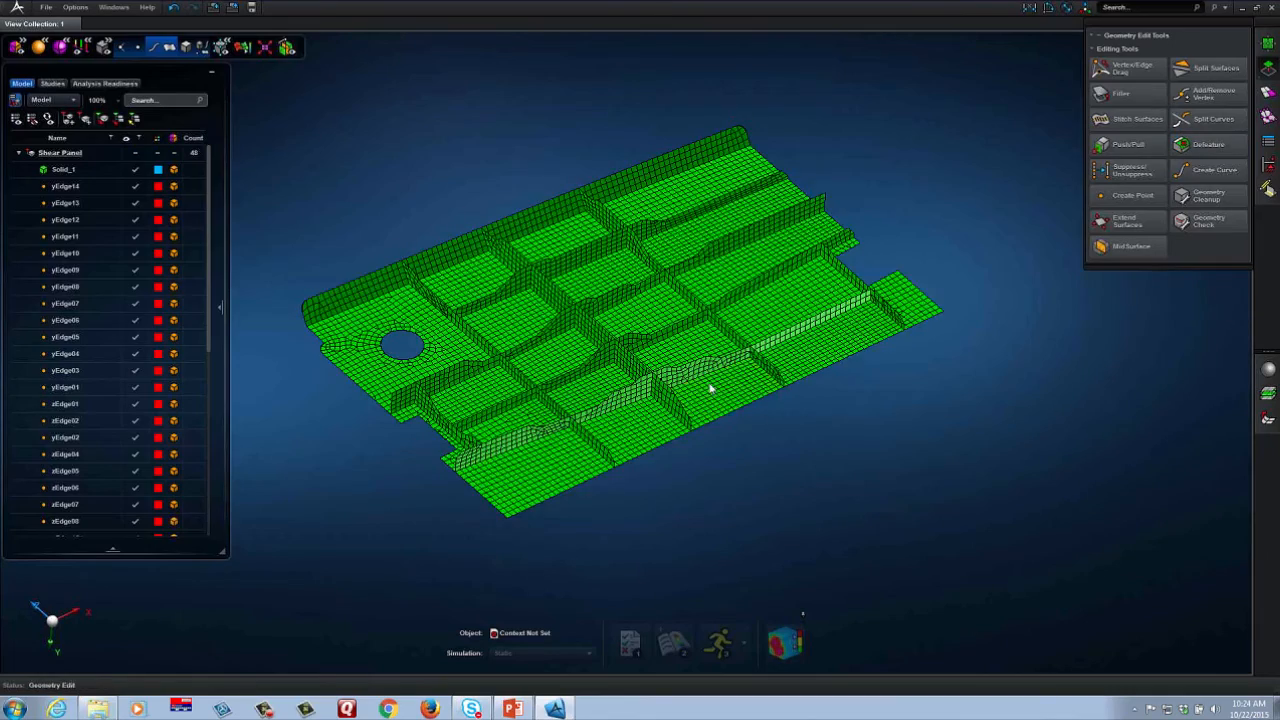
# - Set the surface mesh to the Mapped method with a mapped mesh dominance level of 3, keeping the 5 mm size
pyautogui.scroll(3, 714, 390)
pyautogui.scroll(2, 714, 388)
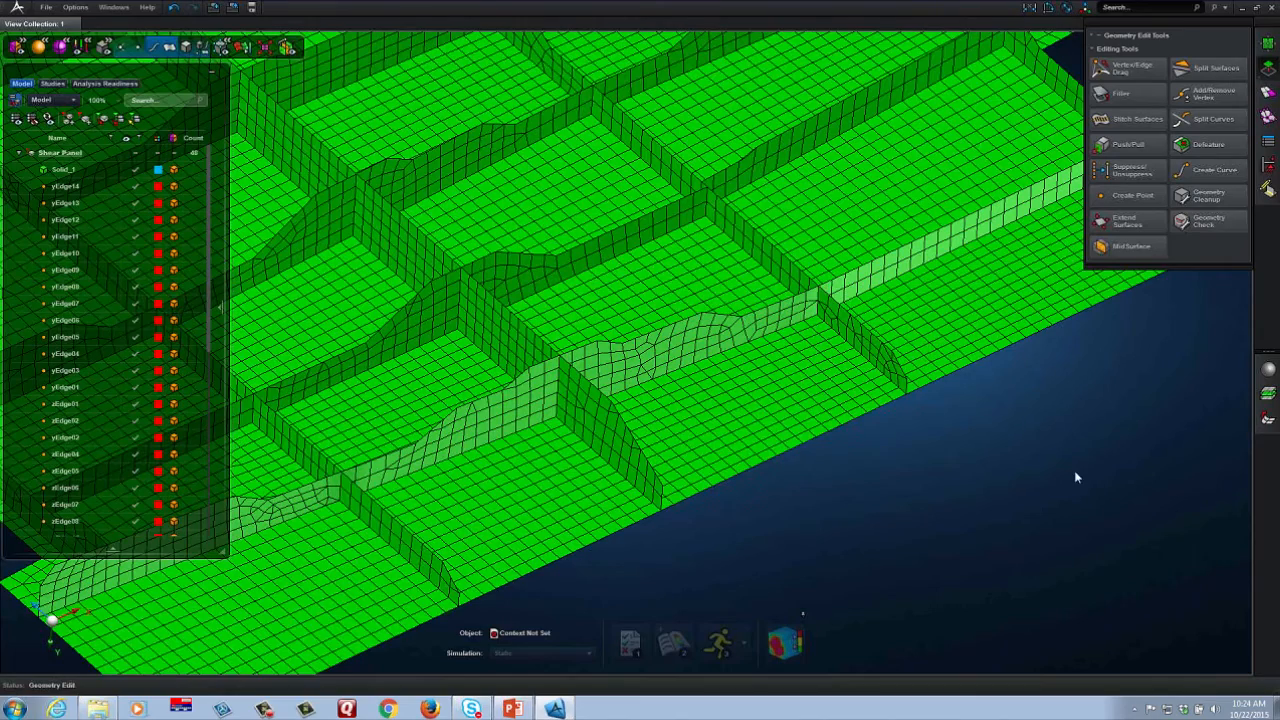
pyautogui.scroll(-5, 1074, 470)
pyautogui.moveTo(1076, 477); pyautogui.dragTo(1011, 443, button='middle')
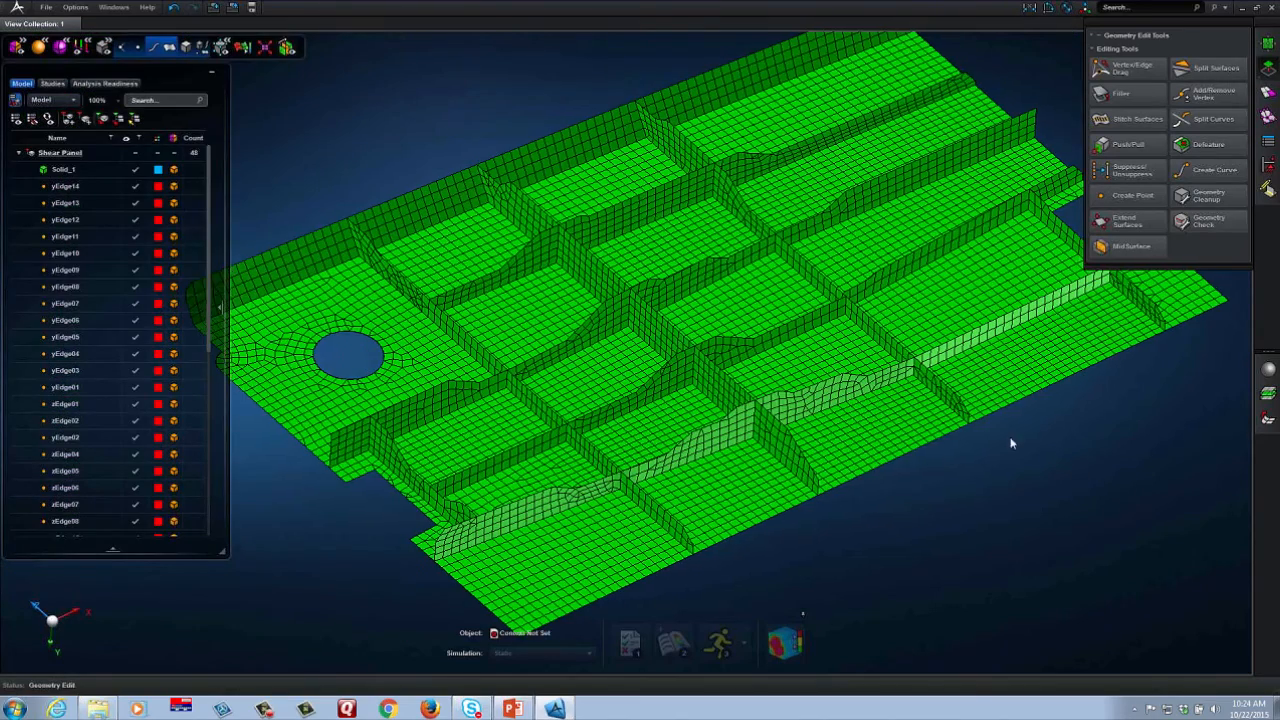
pyautogui.click(1269, 95)
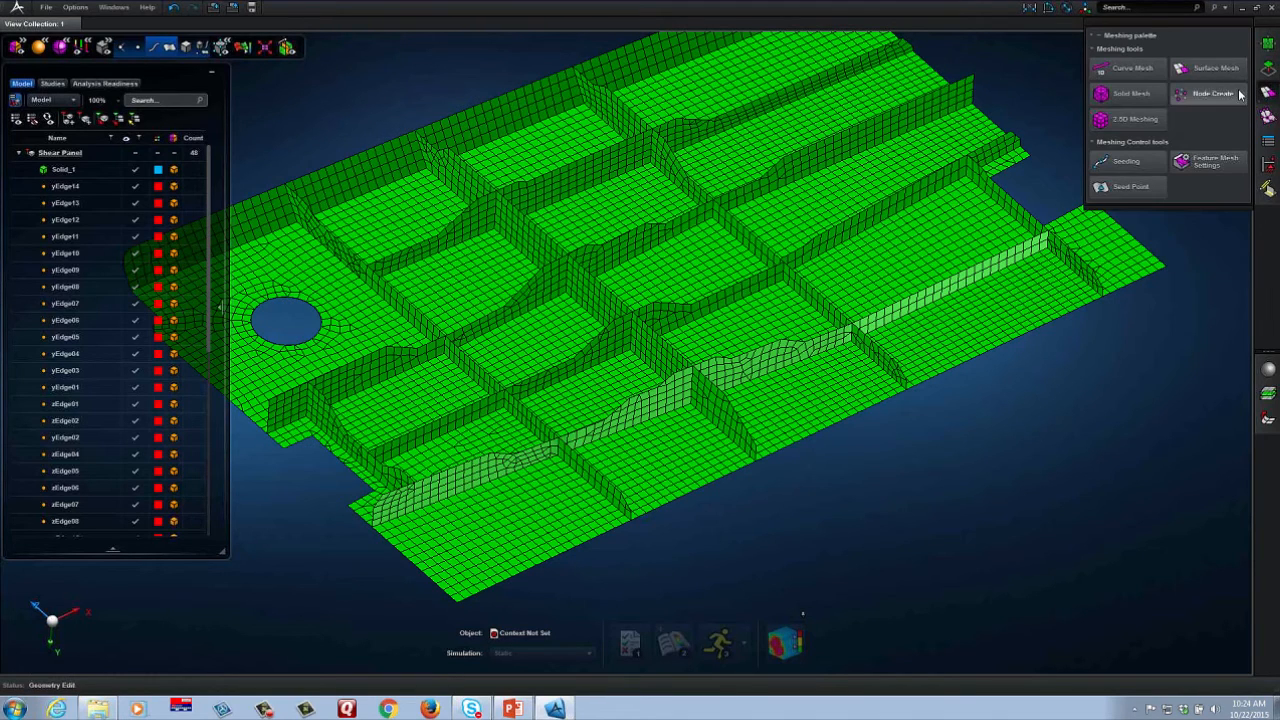
pyautogui.click(1210, 68)
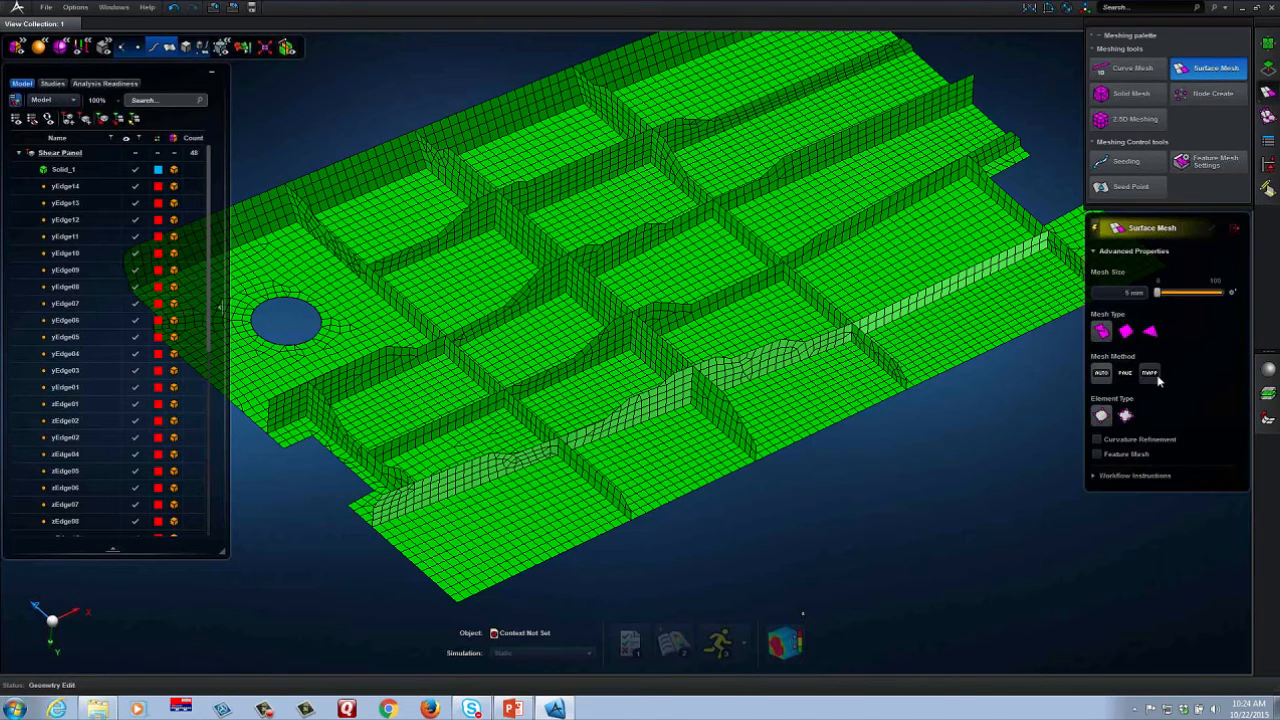
pyautogui.click(1149, 372)
pyautogui.moveTo(1167, 429); pyautogui.dragTo(1189, 429)
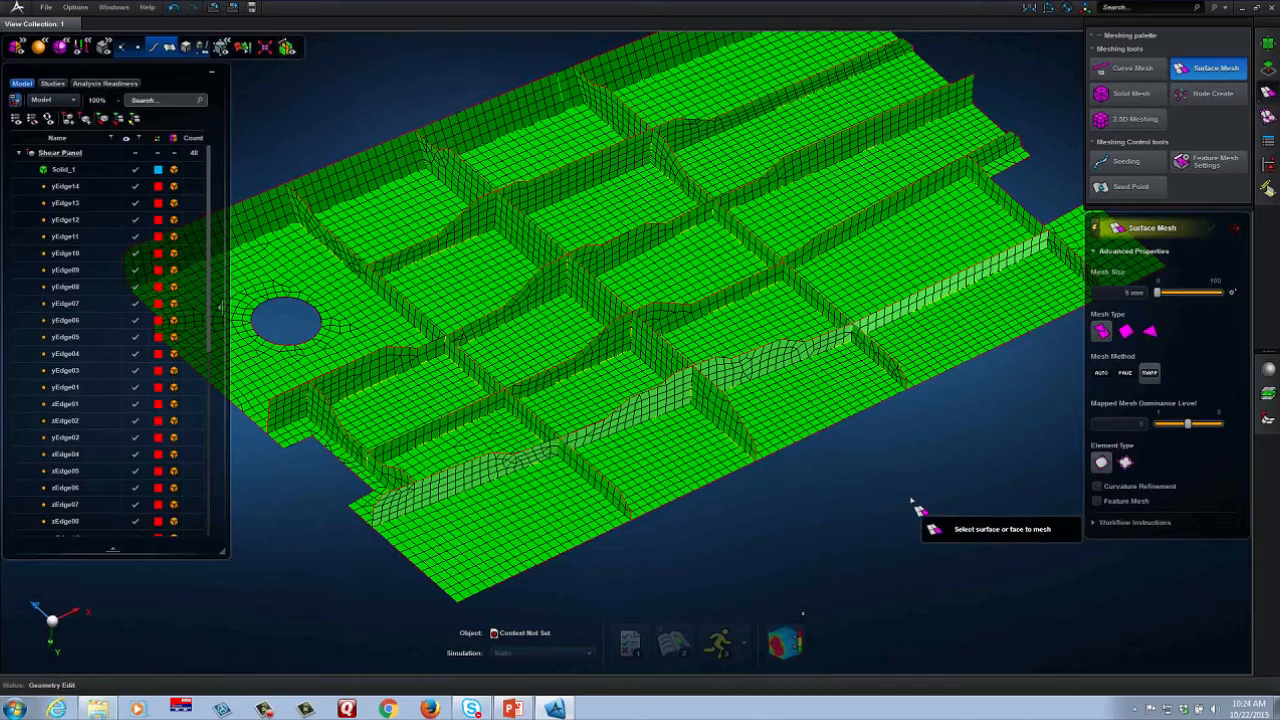
# - Remesh the three tapered rib end faces along the panel's long outer edge with the mapped method
pyautogui.moveTo(917, 515); pyautogui.dragTo(1015, 420, button='right')
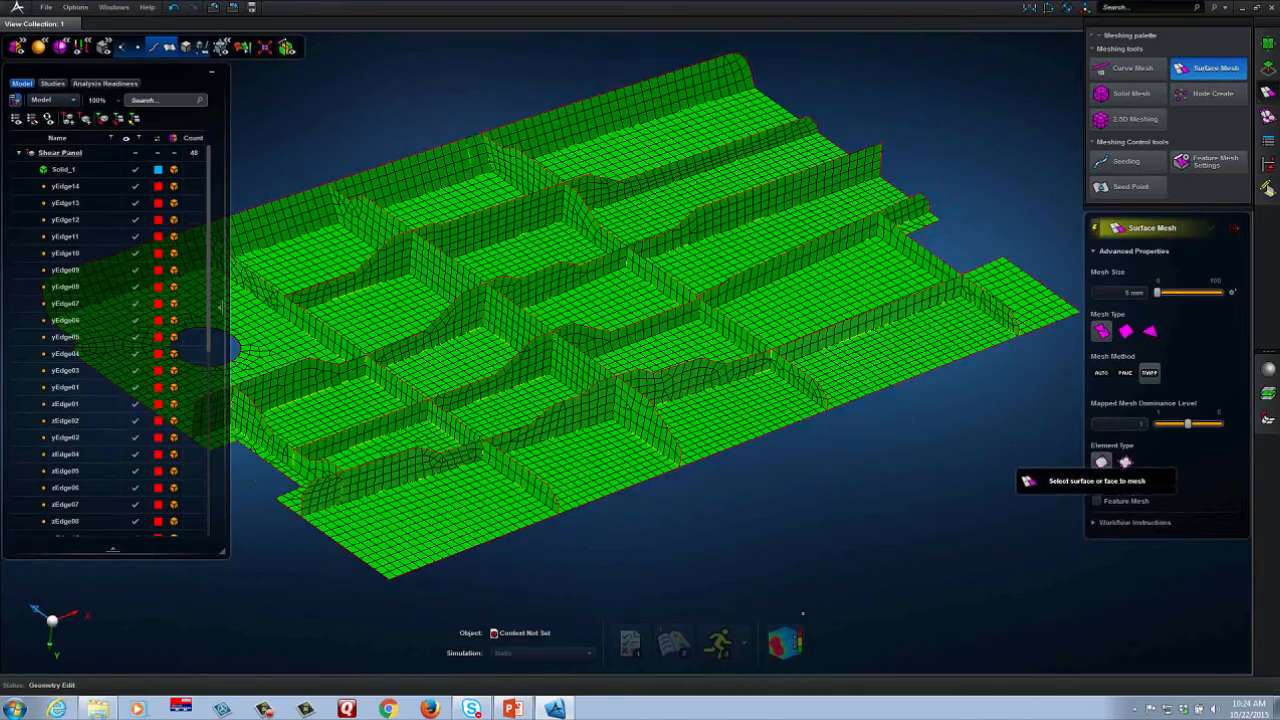
pyautogui.click(996, 318)
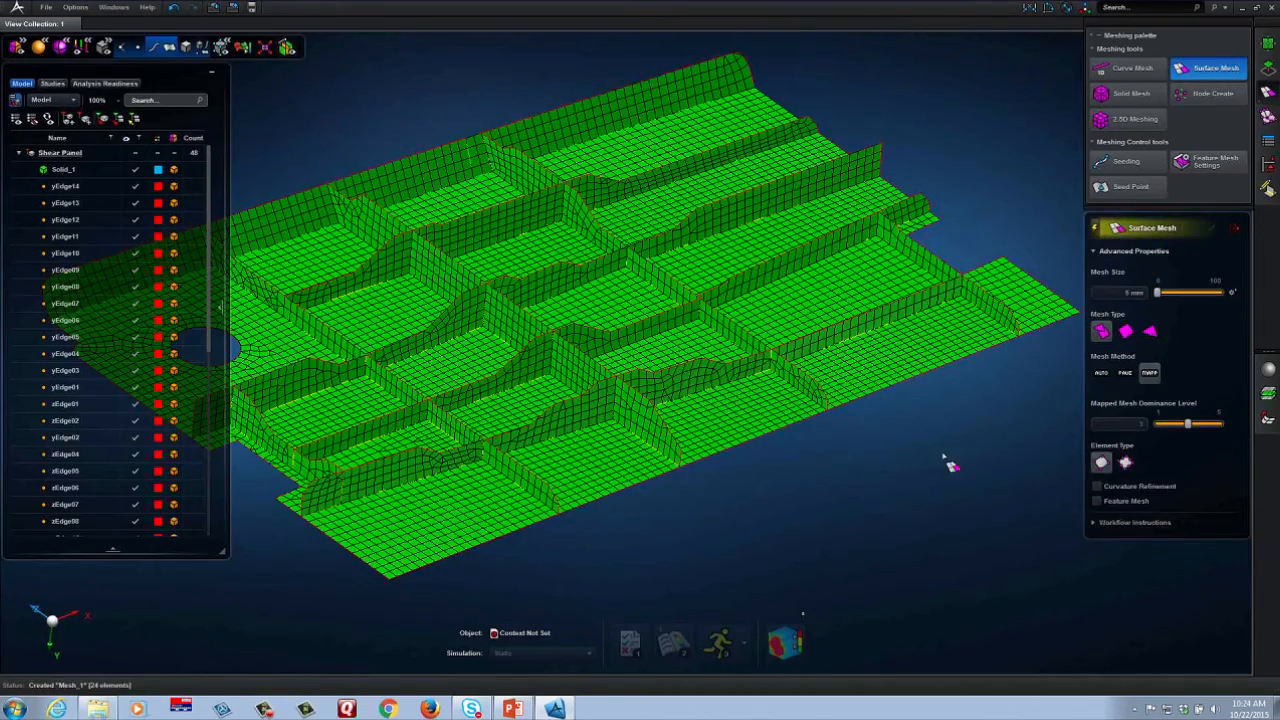
pyautogui.click(810, 396)
pyautogui.click(664, 424)
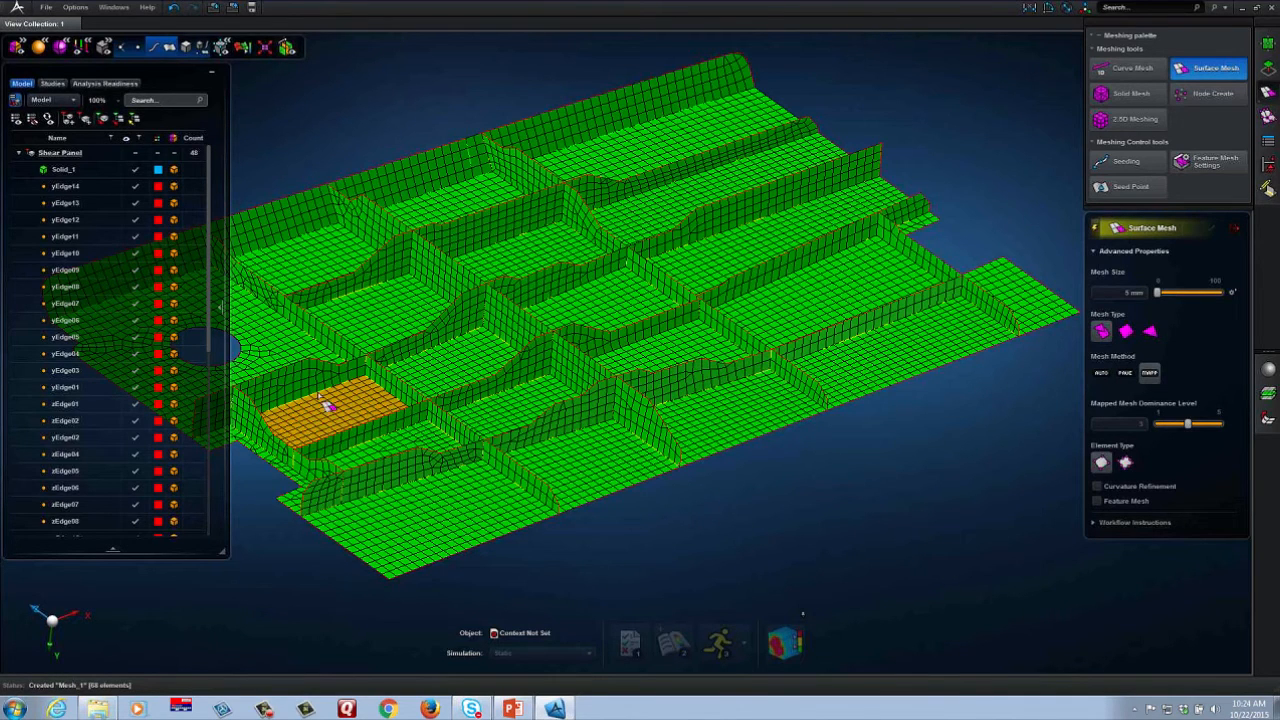
# - Remesh more tapered rib faces and a rib wall inside the panel with the mapped method at 5 mm
pyautogui.moveTo(842, 531); pyautogui.dragTo(925, 507, button='middle')
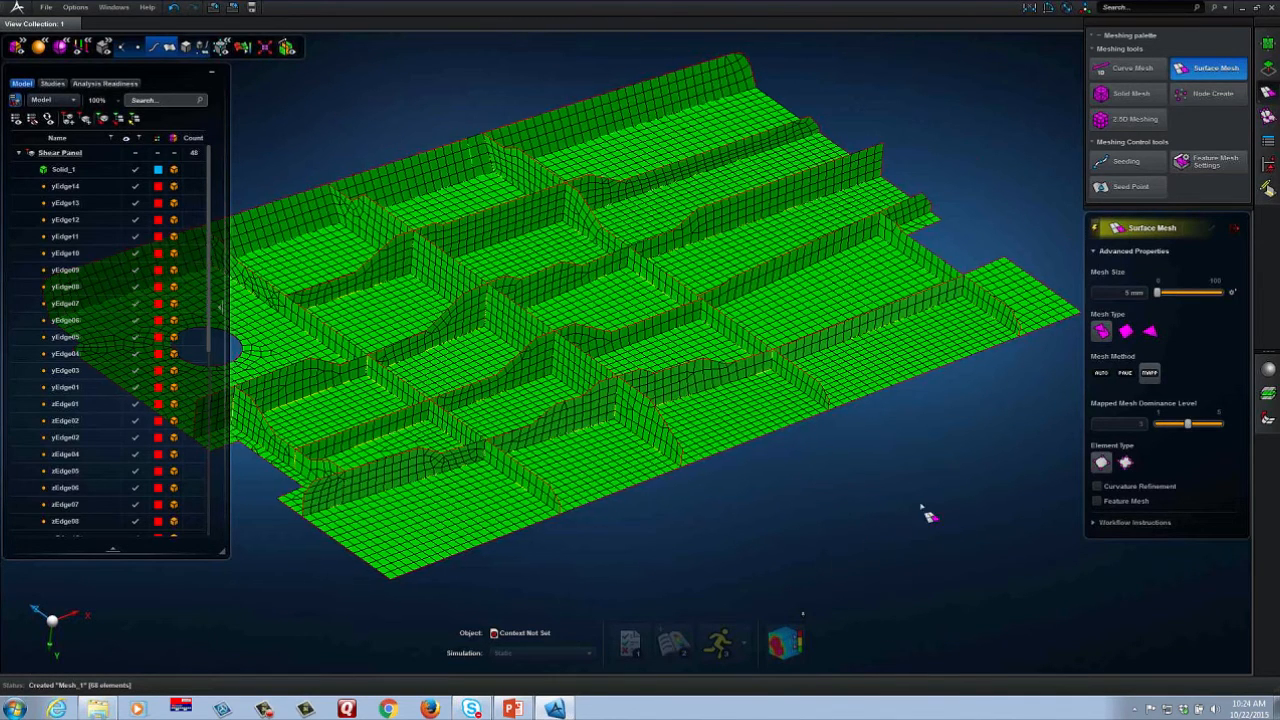
pyautogui.click(448, 467)
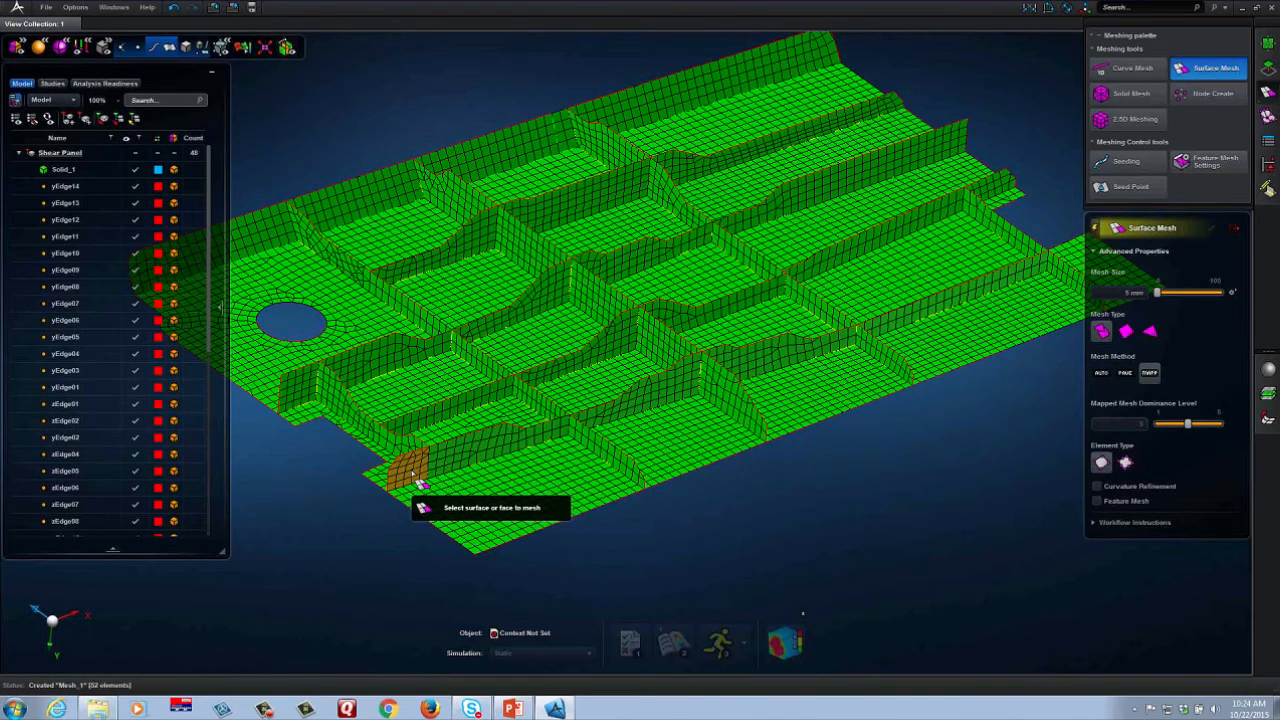
pyautogui.click(392, 446)
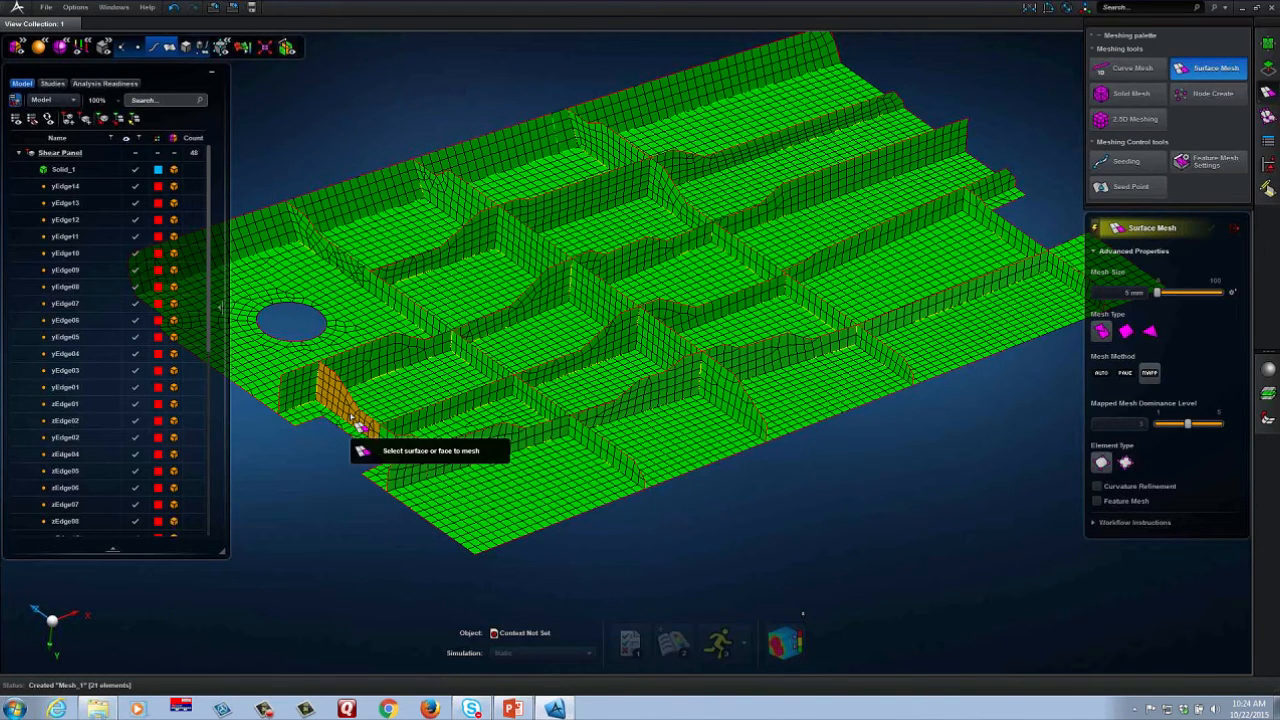
pyautogui.click(350, 416)
pyautogui.click(332, 242)
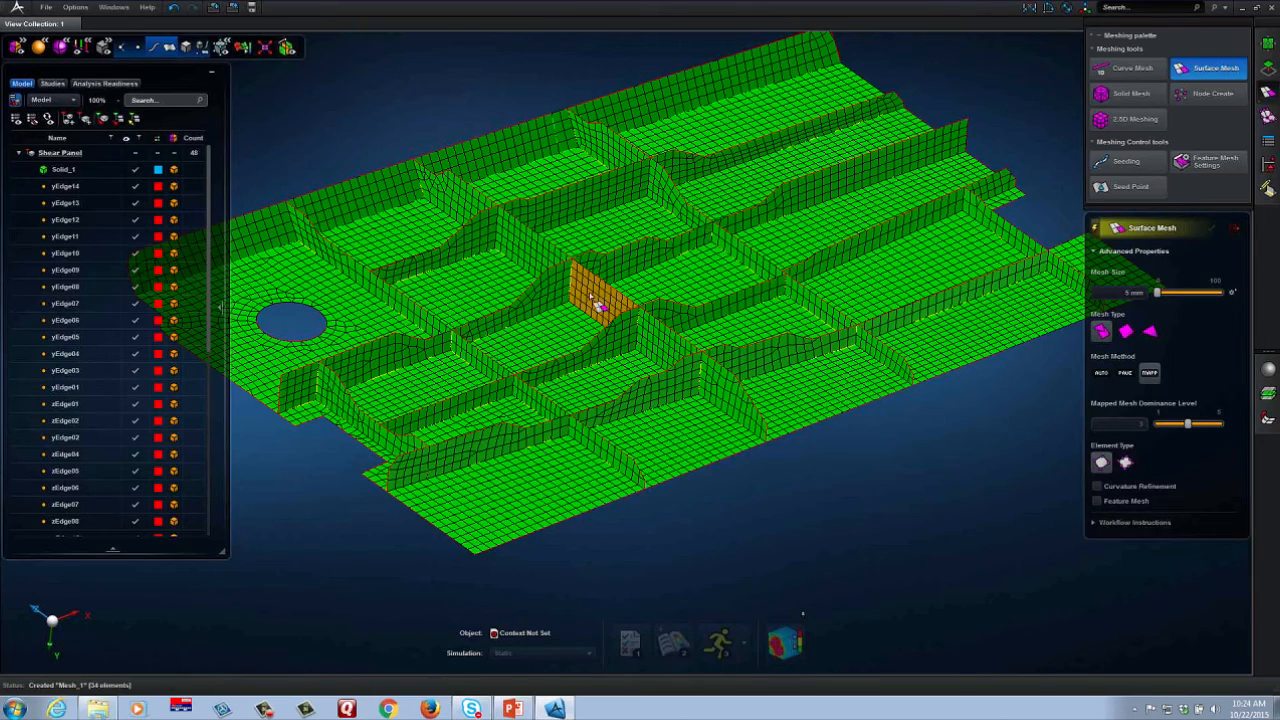
pyautogui.click(730, 176)
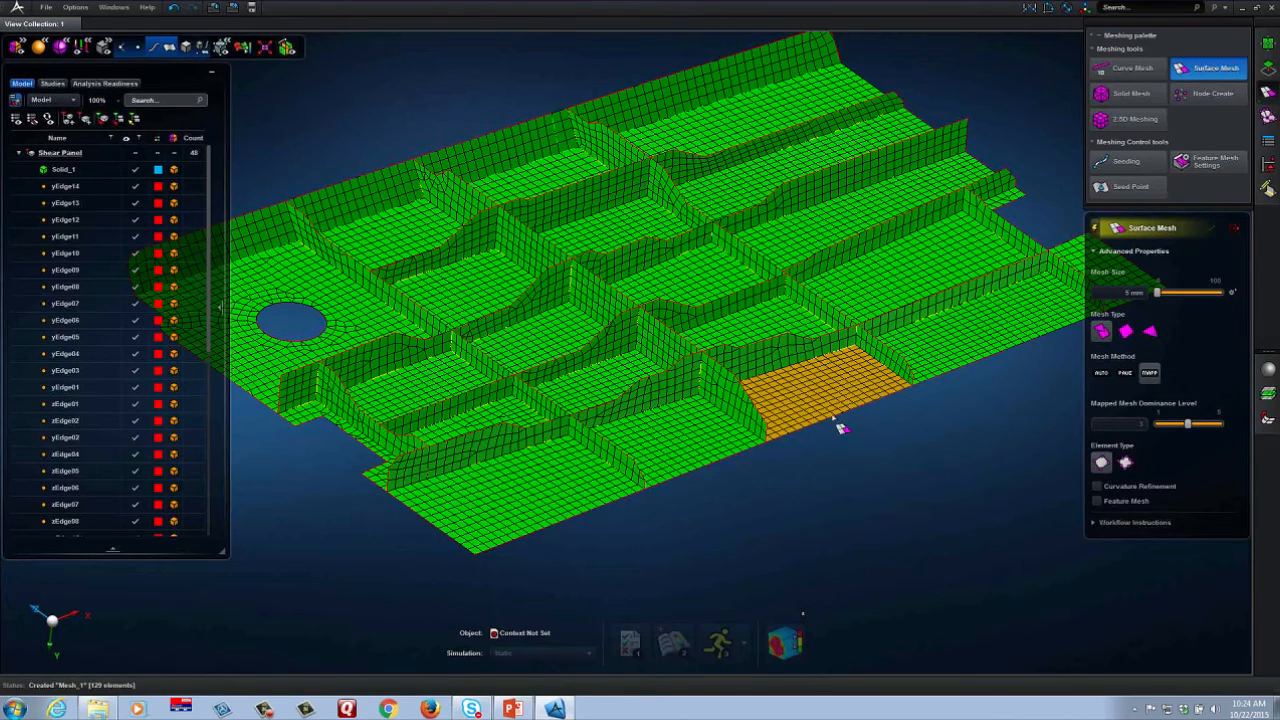
pyautogui.moveTo(848, 417); pyautogui.dragTo(809, 422, button='middle')
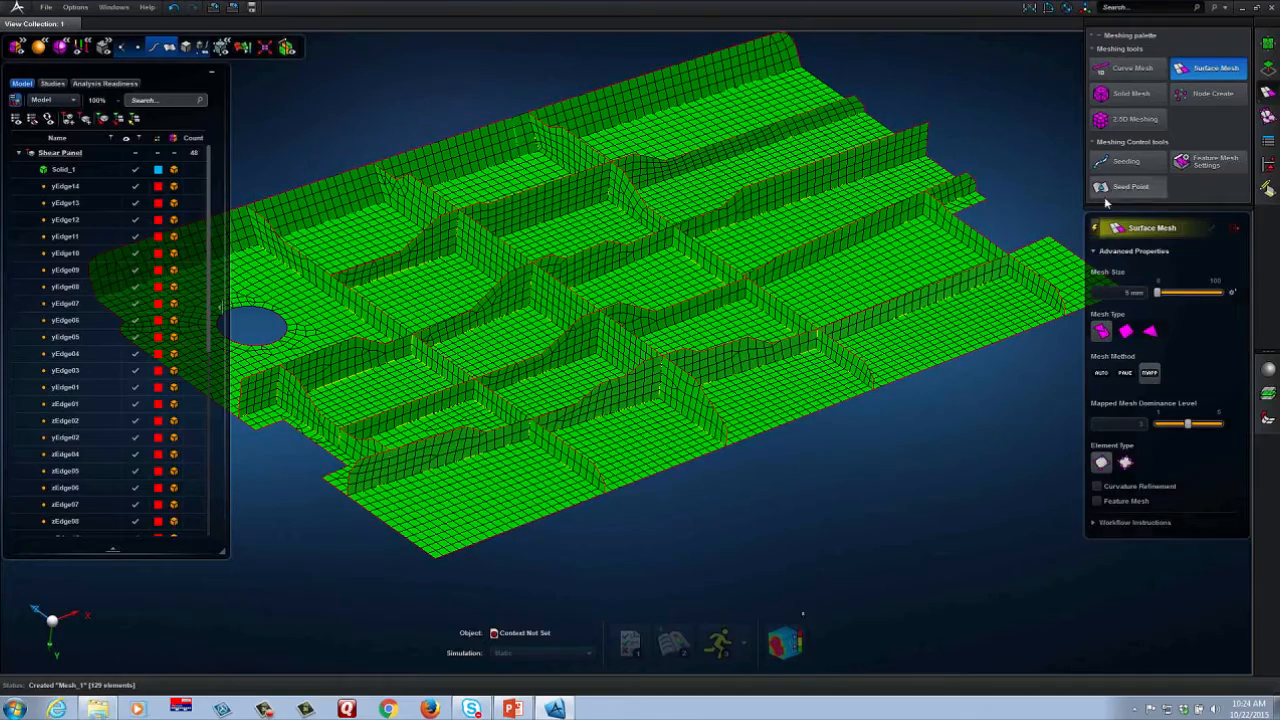
# - Seed the sloped edge of a tapered rib end near the panel's outer edge with 4 element edges
pyautogui.click(1120, 161)
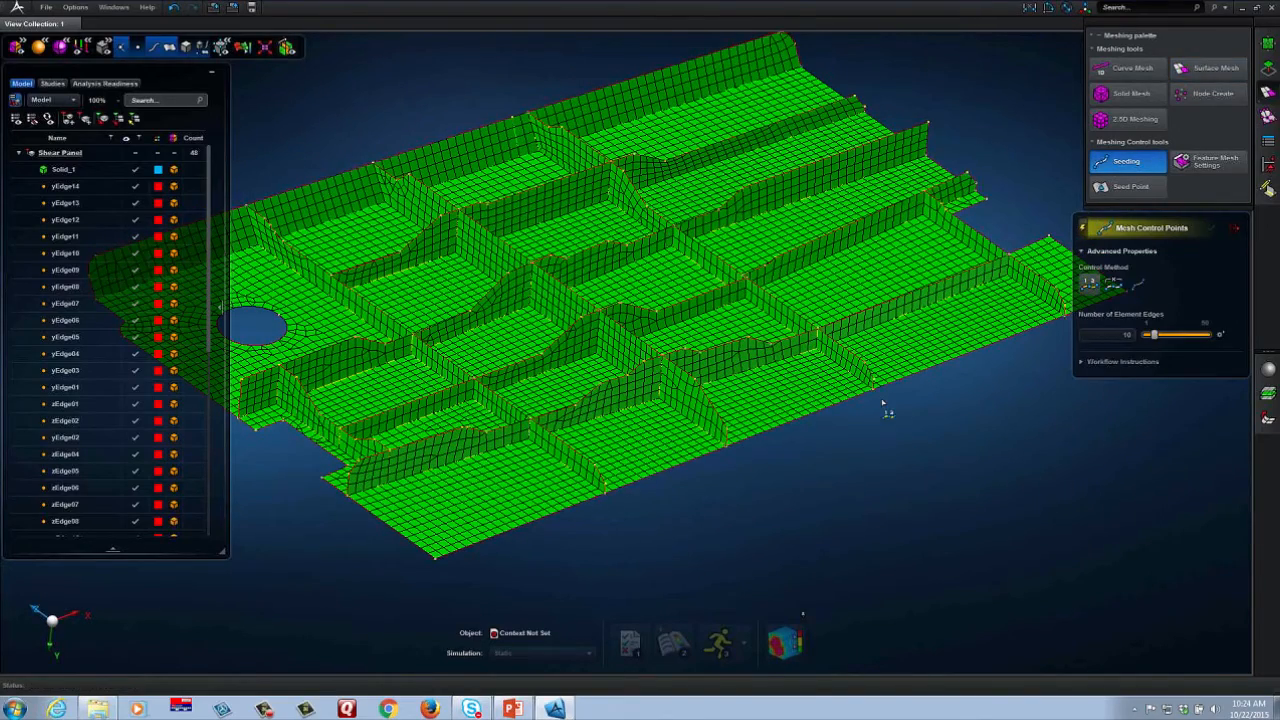
pyautogui.scroll(3, 883, 409)
pyautogui.scroll(4, 868, 358)
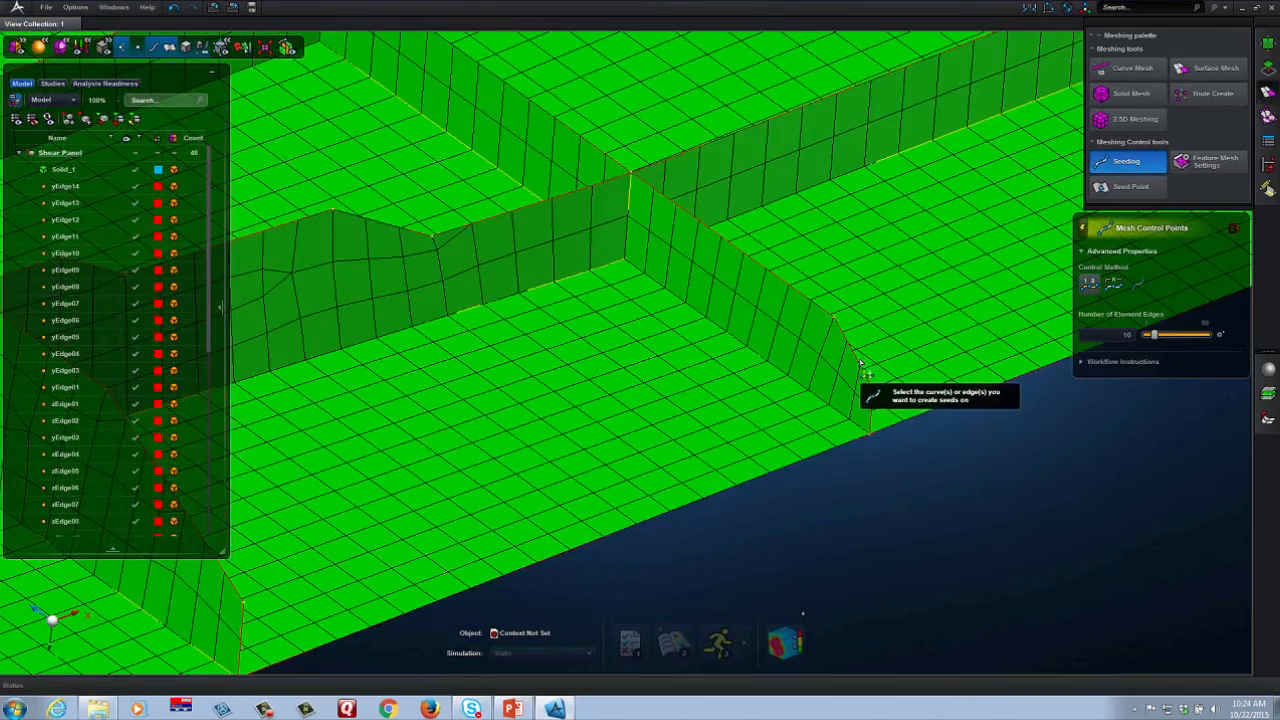
pyautogui.click(858, 363)
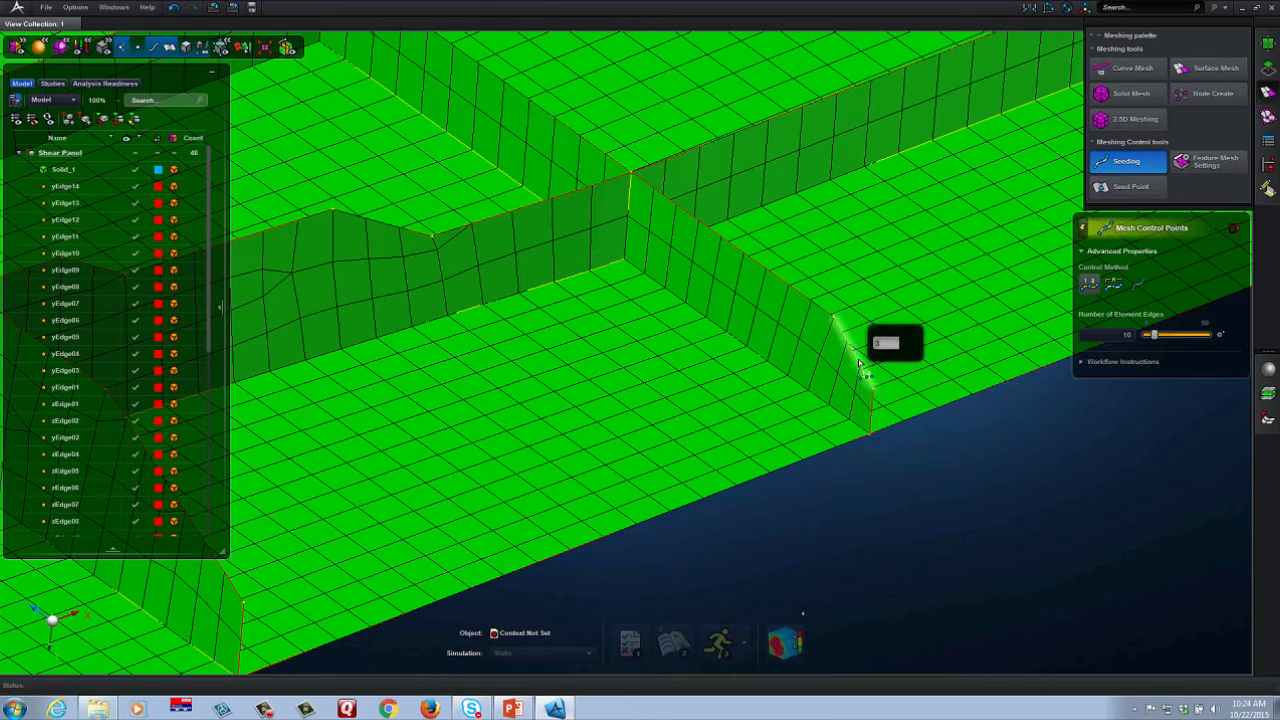
pyautogui.click(906, 341)
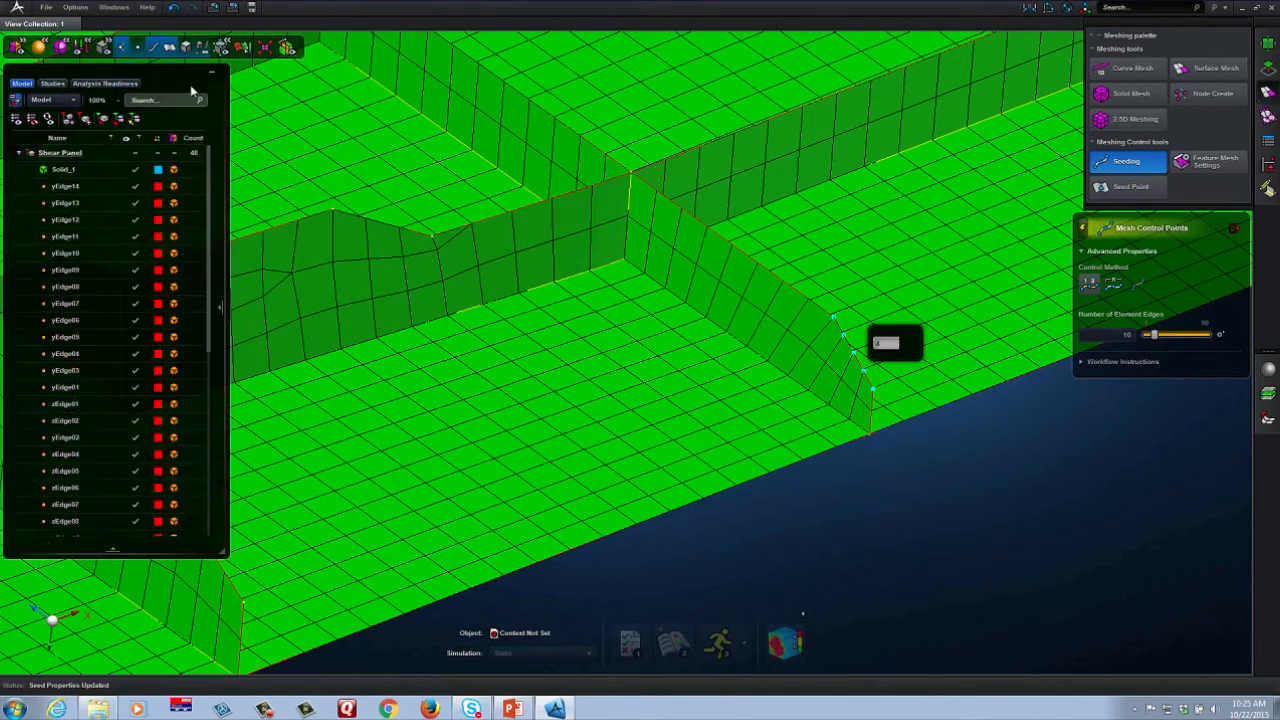
# - Undo the seeding of the rib end's sloped edge
pyautogui.click(174, 8)
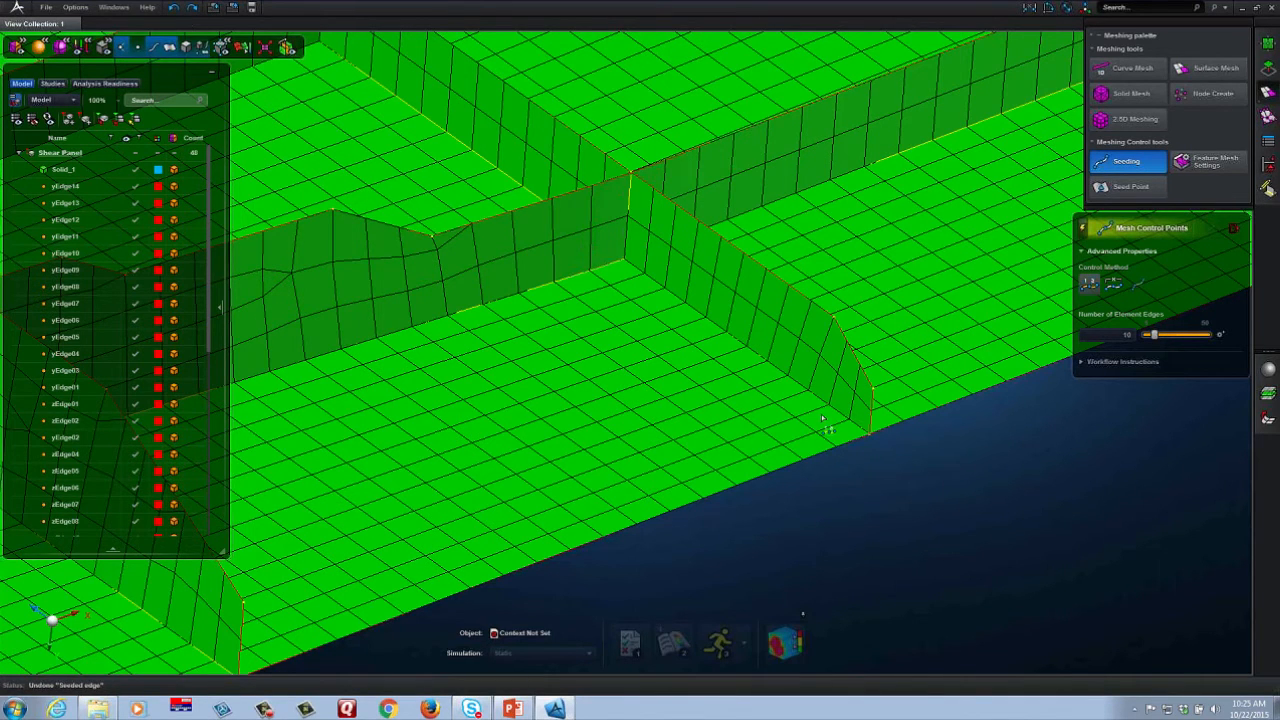
pyautogui.scroll(-5, 890, 440)
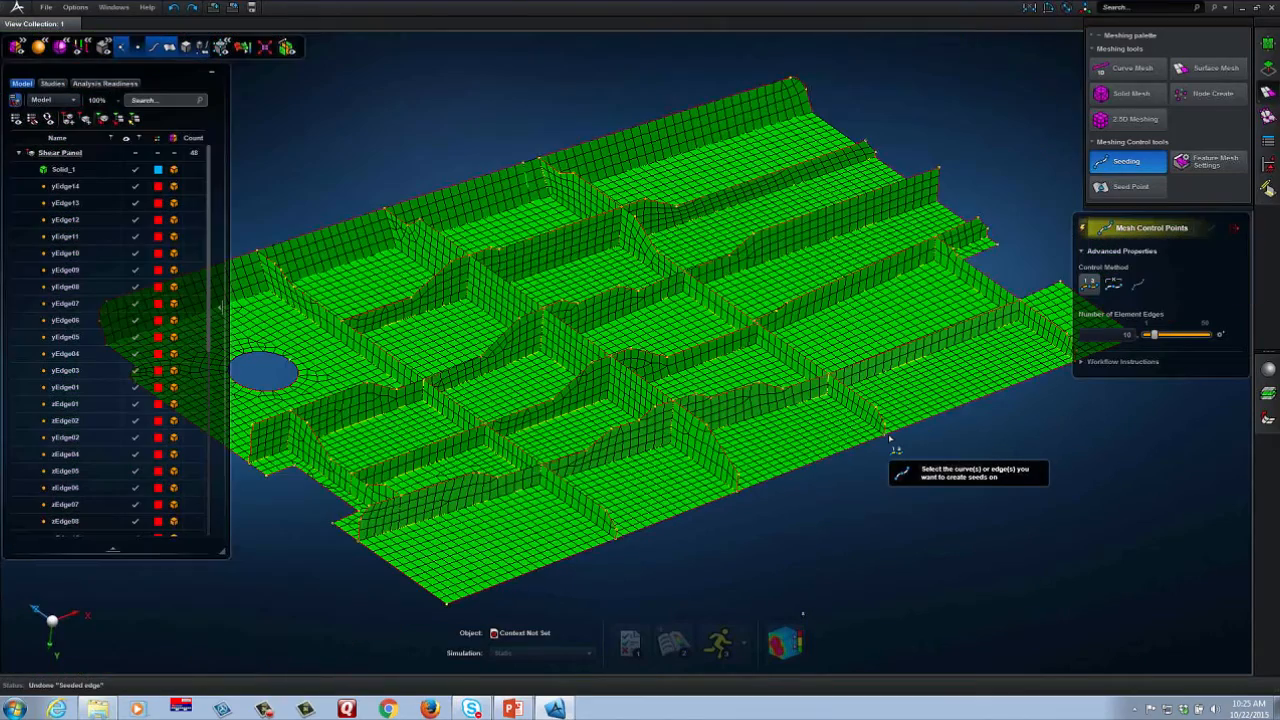
pyautogui.scroll(-2, 890, 440)
pyautogui.scroll(-3, 900, 455)
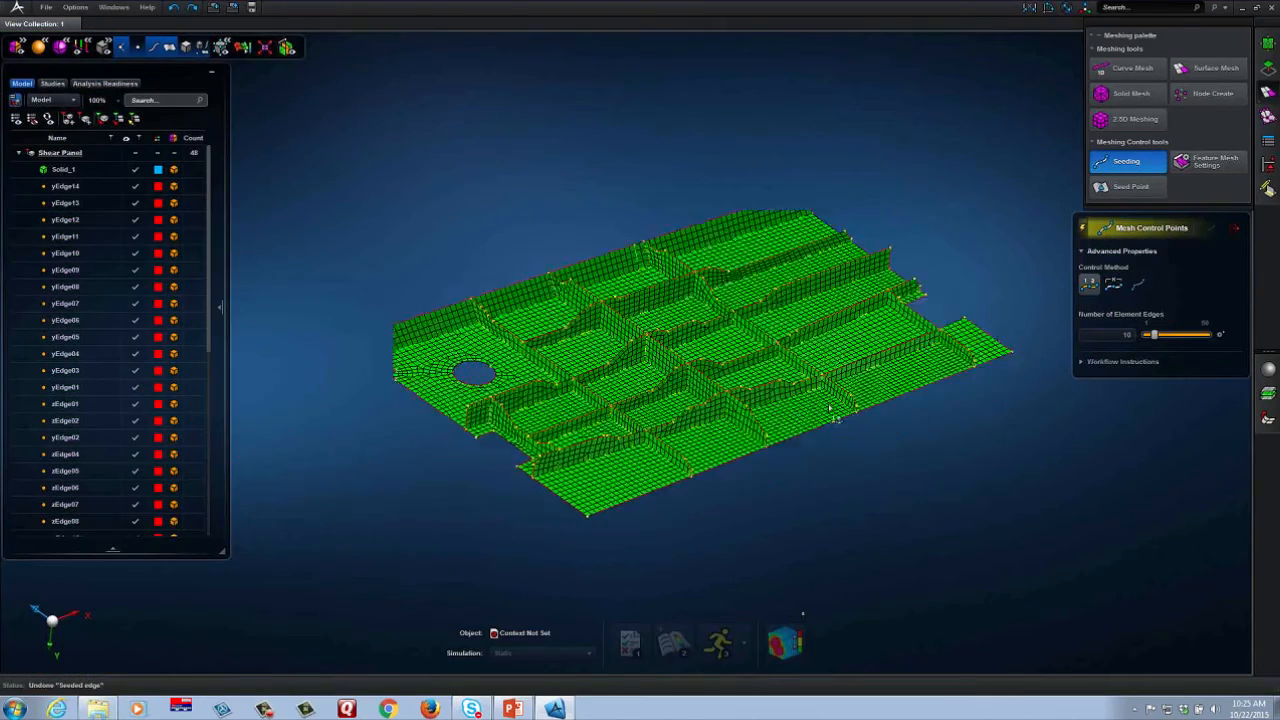
# - Assign the Aluminum material to the whole shear panel
pyautogui.click(1267, 393)
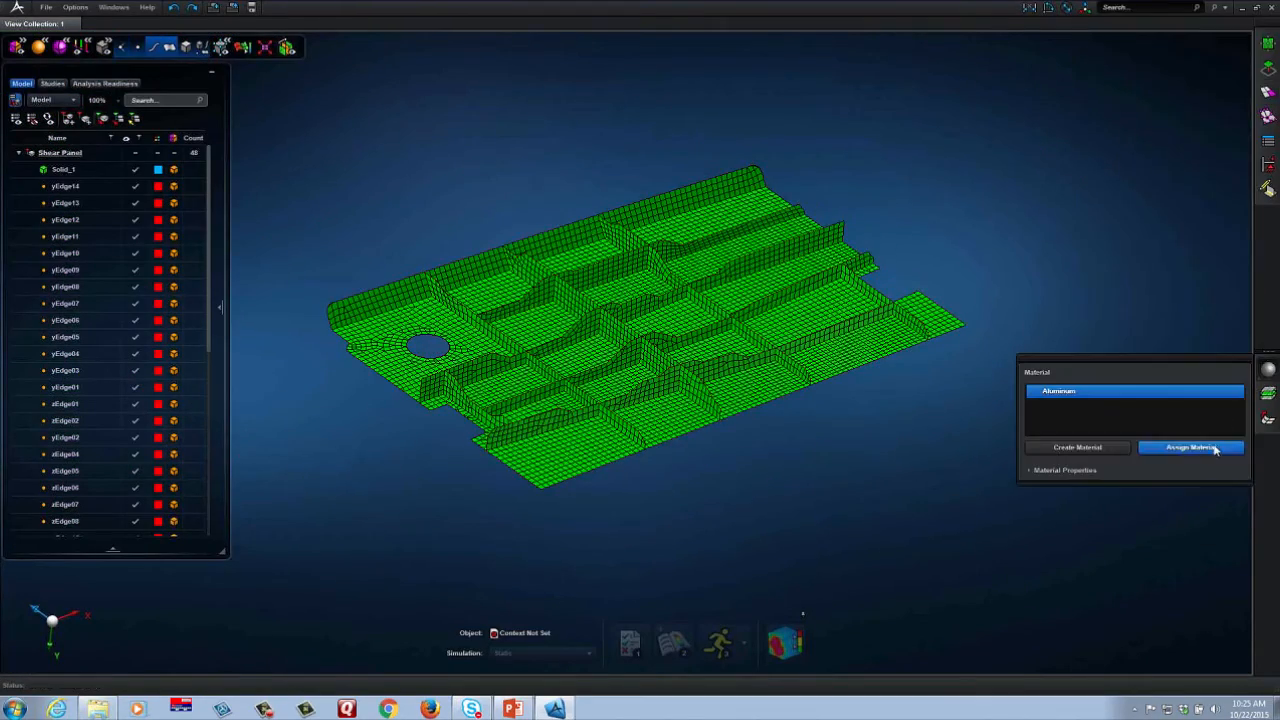
pyautogui.click(866, 369)
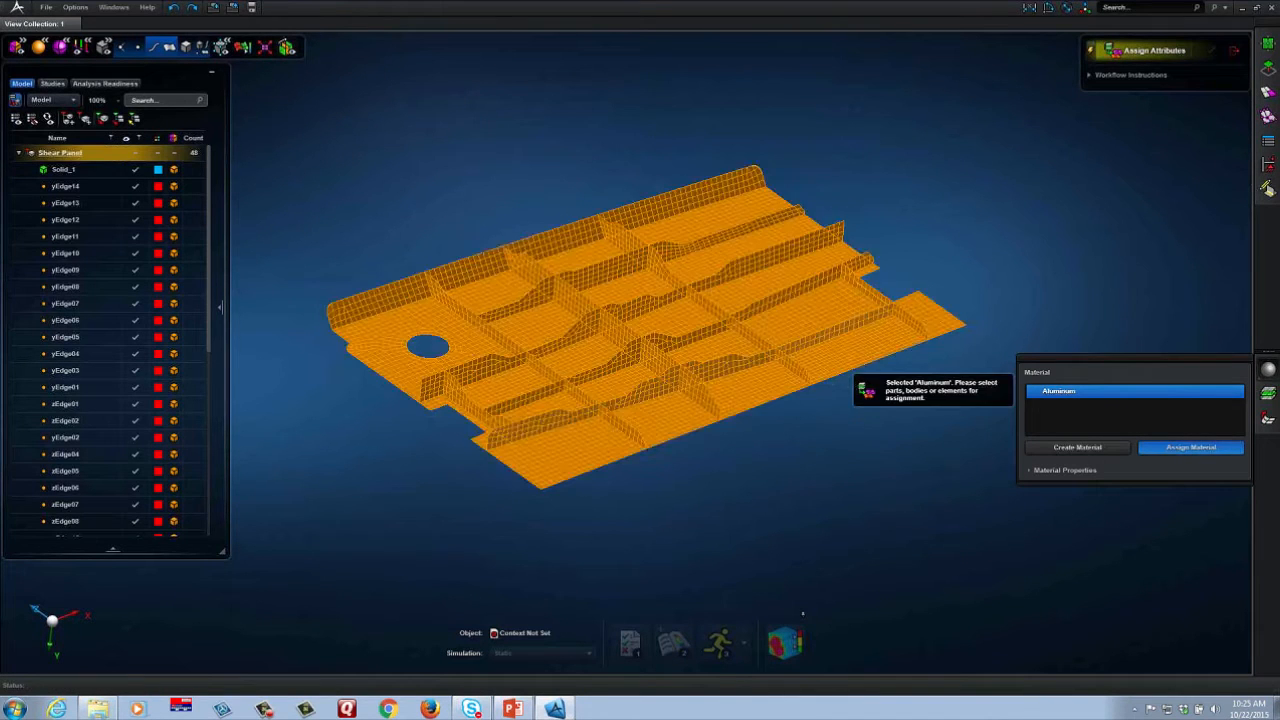
# - Create a shell behavior with its default parameters and assign it to the whole shear panel
pyautogui.click(1267, 419)
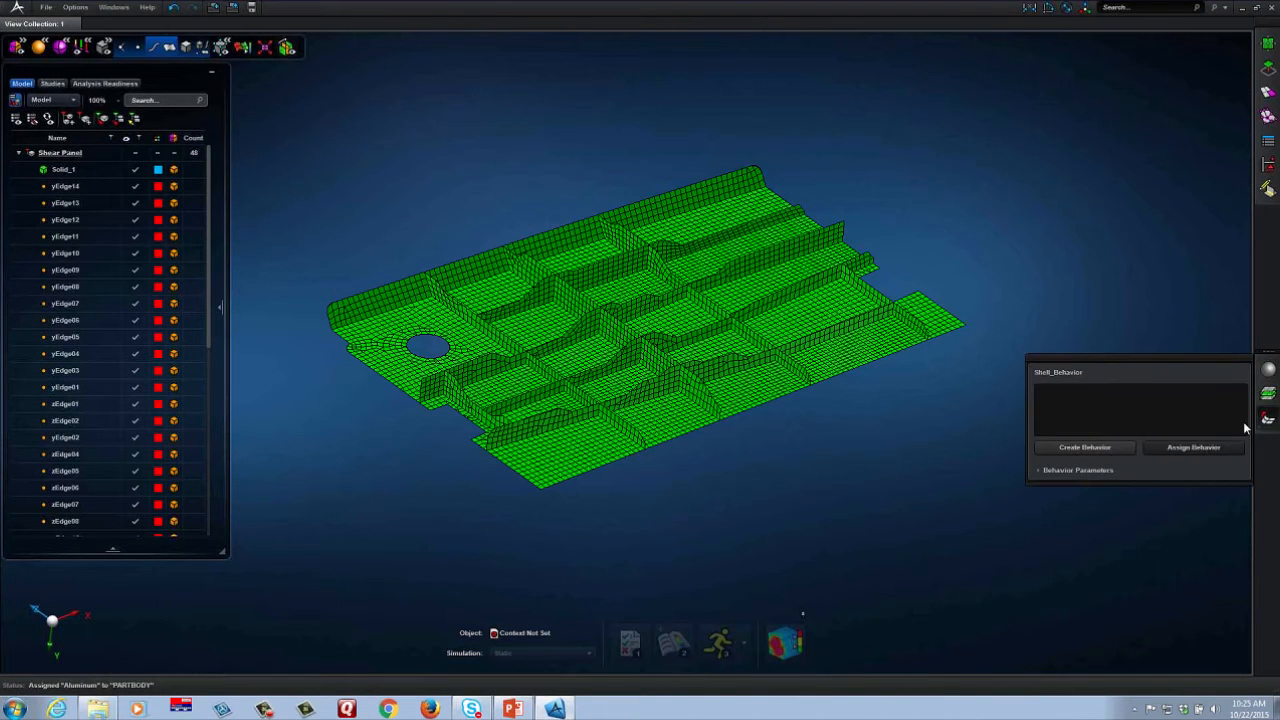
pyautogui.click(1120, 448)
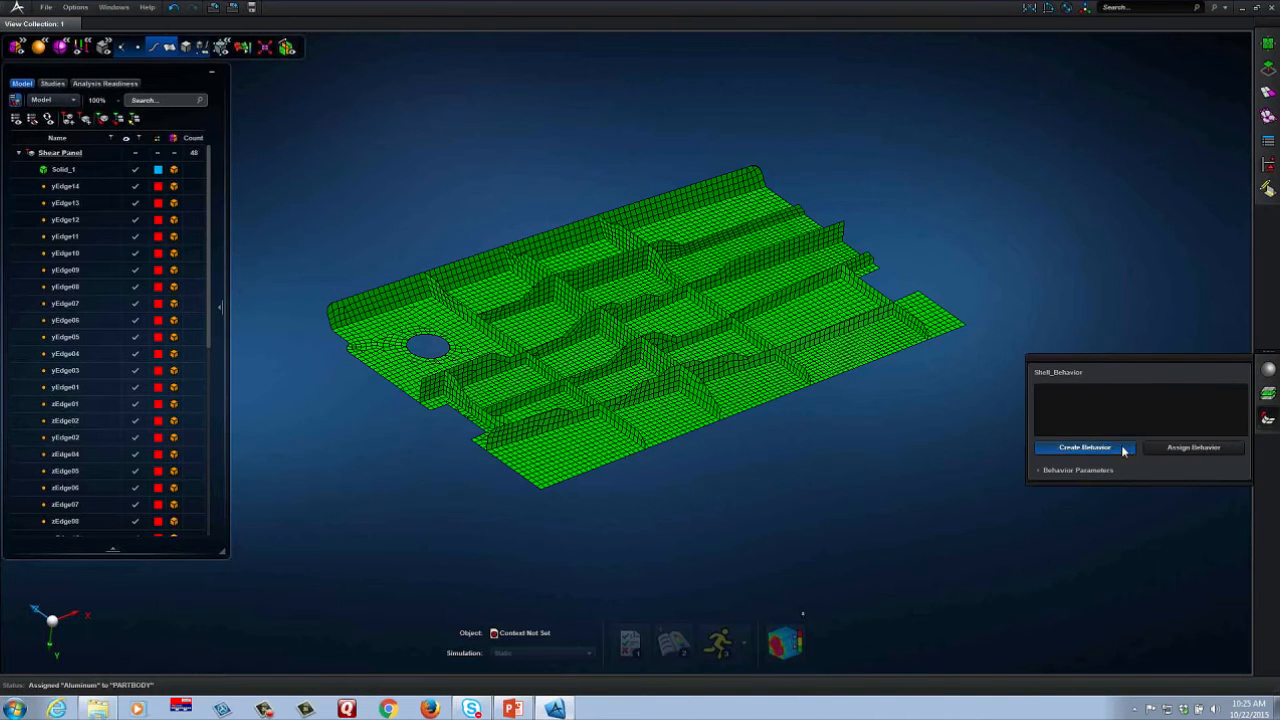
pyautogui.click(1178, 452)
pyautogui.click(866, 364)
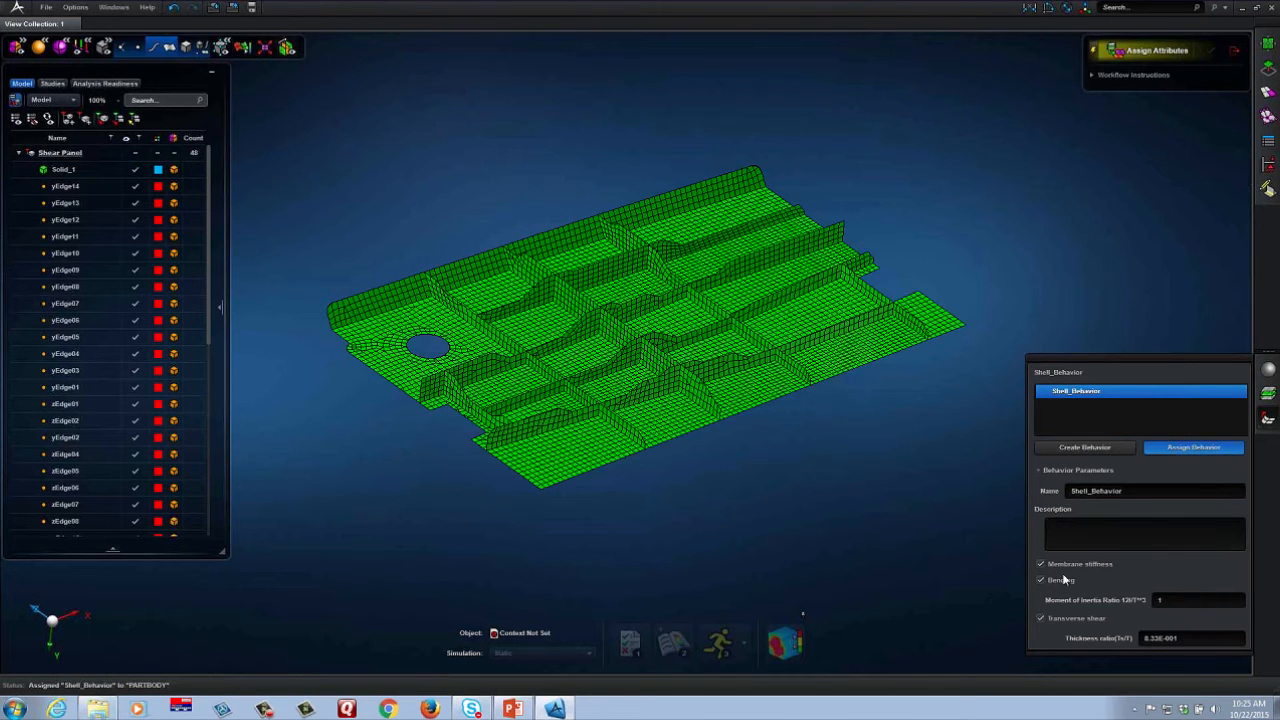
pyautogui.click(1266, 423)
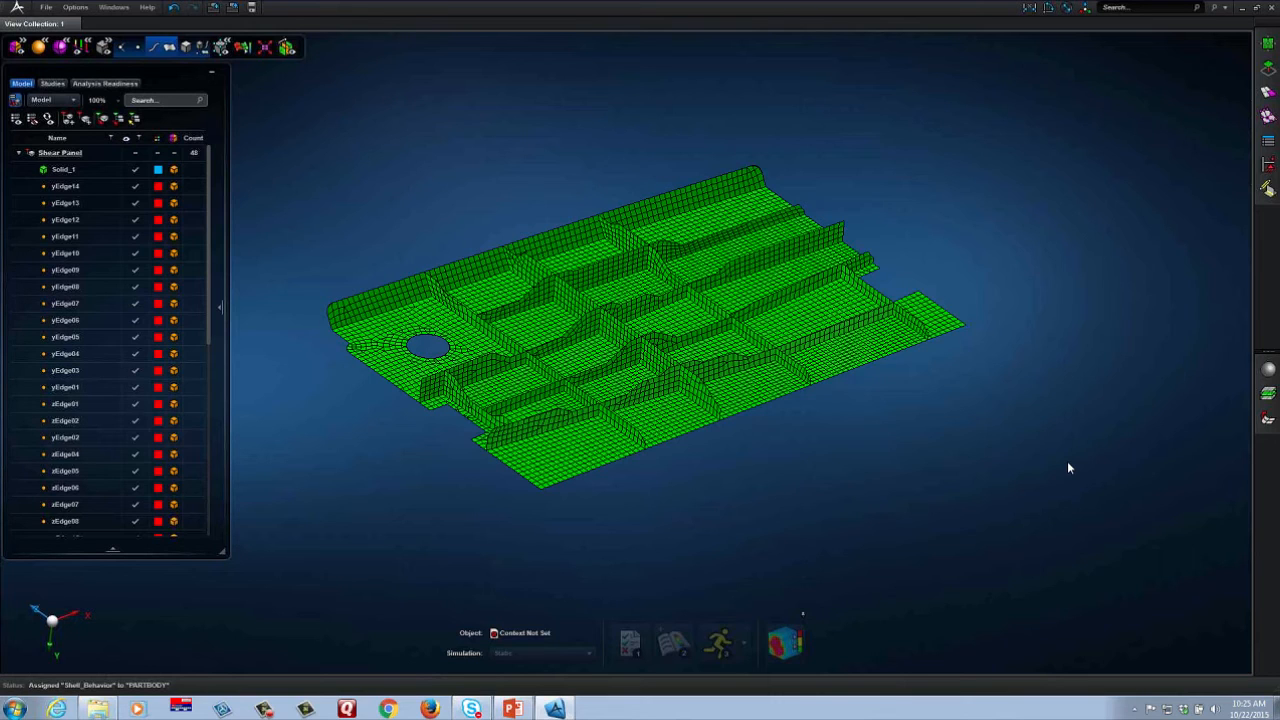
# - Turn on the display of points and examine the points lying along the panel's edges
pyautogui.click(137, 47)
pyautogui.moveTo(1067, 462); pyautogui.dragTo(1070, 462, button='middle')
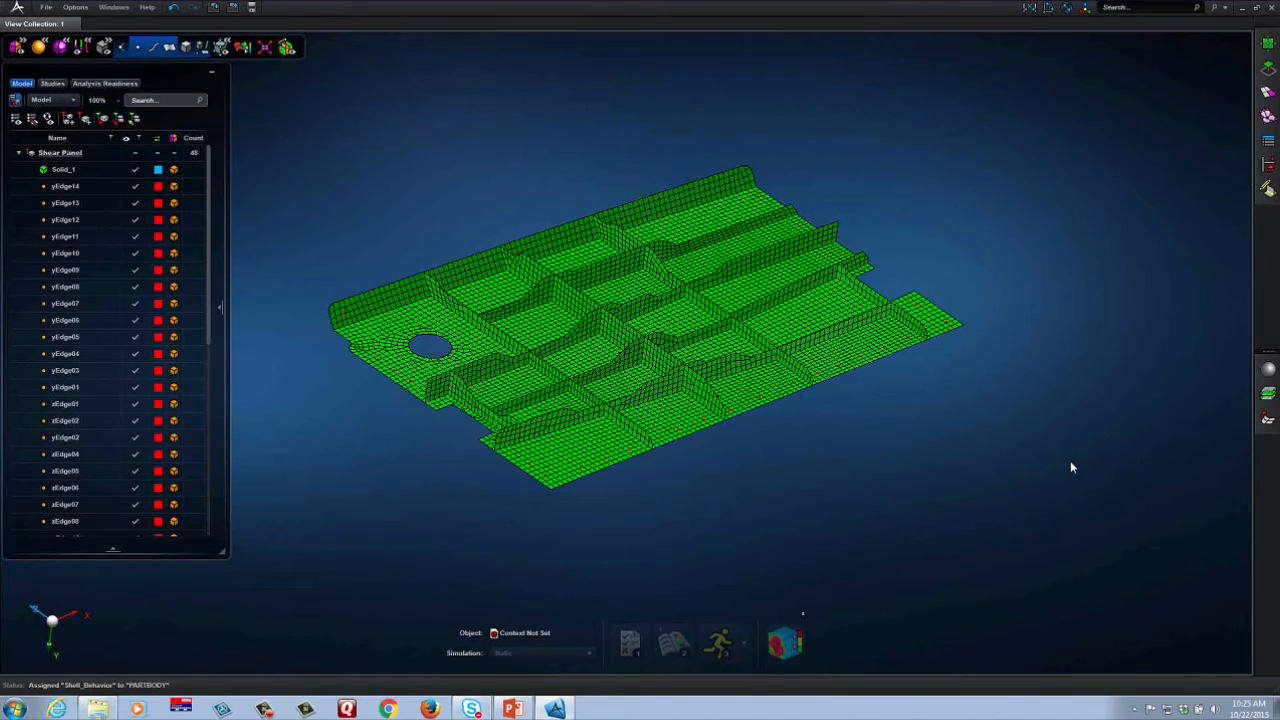
pyautogui.moveTo(990, 458); pyautogui.dragTo(1015, 459, button='middle')
pyautogui.scroll(5, 782, 410)
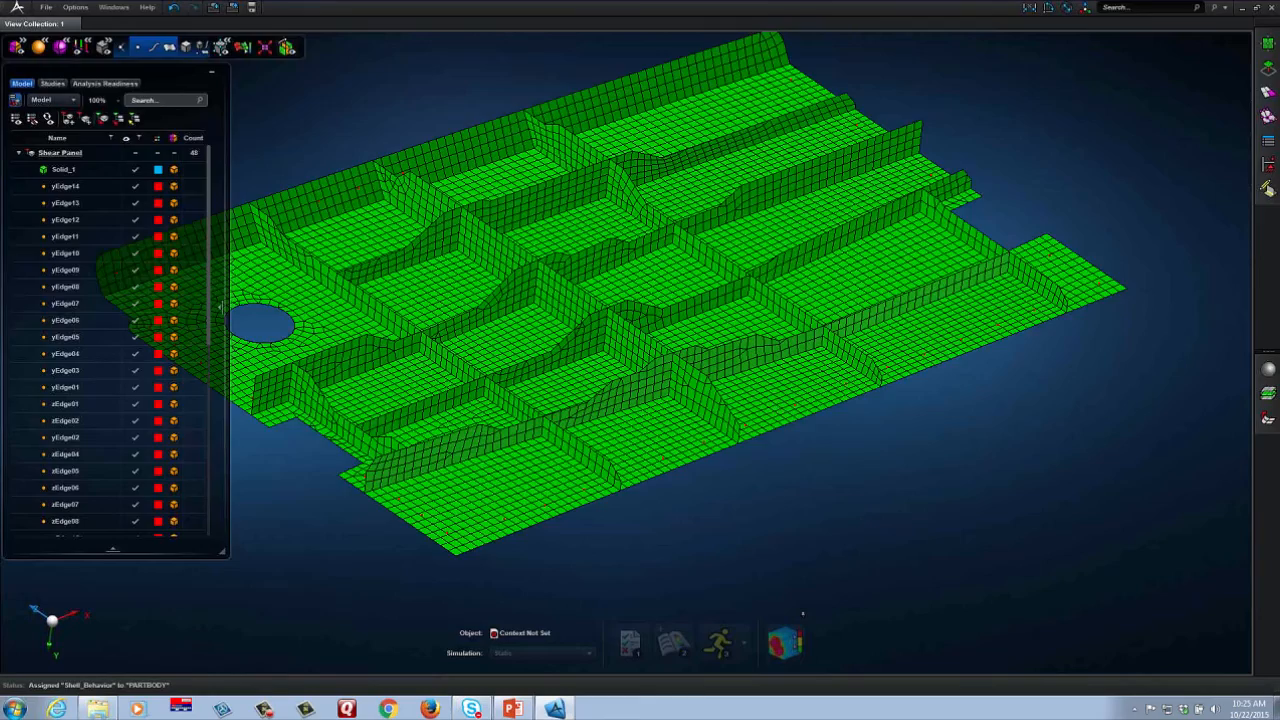
pyautogui.moveTo(804, 447); pyautogui.dragTo(809, 466, button='middle')
pyautogui.scroll(3, 806, 367)
pyautogui.moveTo(806, 367); pyautogui.dragTo(877, 408, button='middle')
pyautogui.scroll(-3, 930, 381)
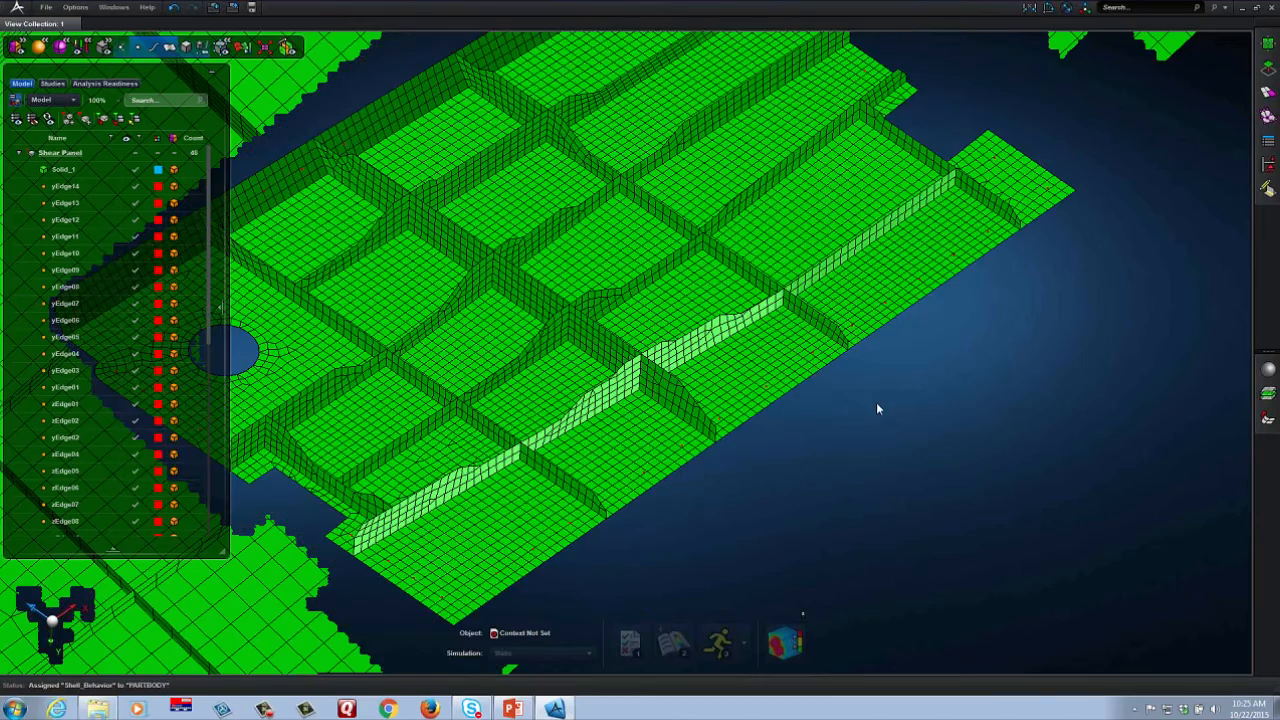
pyautogui.scroll(-3, 877, 408)
pyautogui.moveTo(877, 408); pyautogui.dragTo(903, 374, button='right')
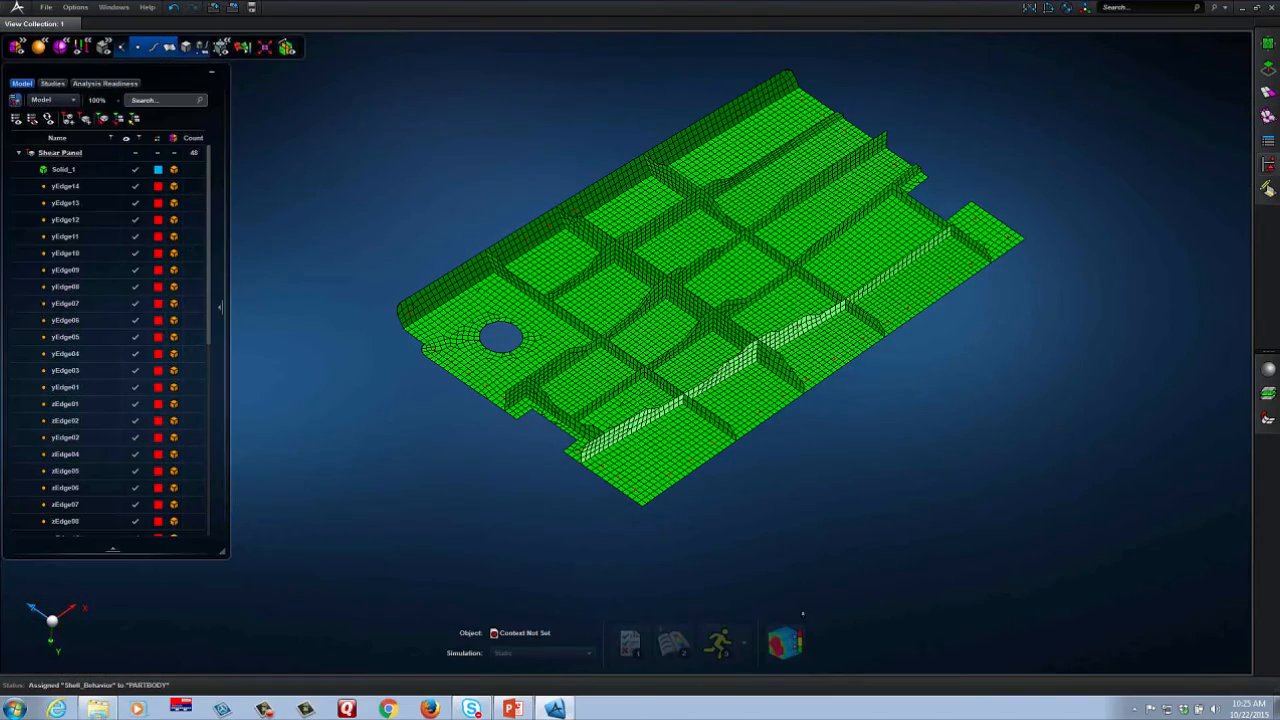
# - Start the Seed Point tool, hide the mesh nodes and set the search distance to 4 mm
pyautogui.click(1269, 93)
pyautogui.click(1137, 193)
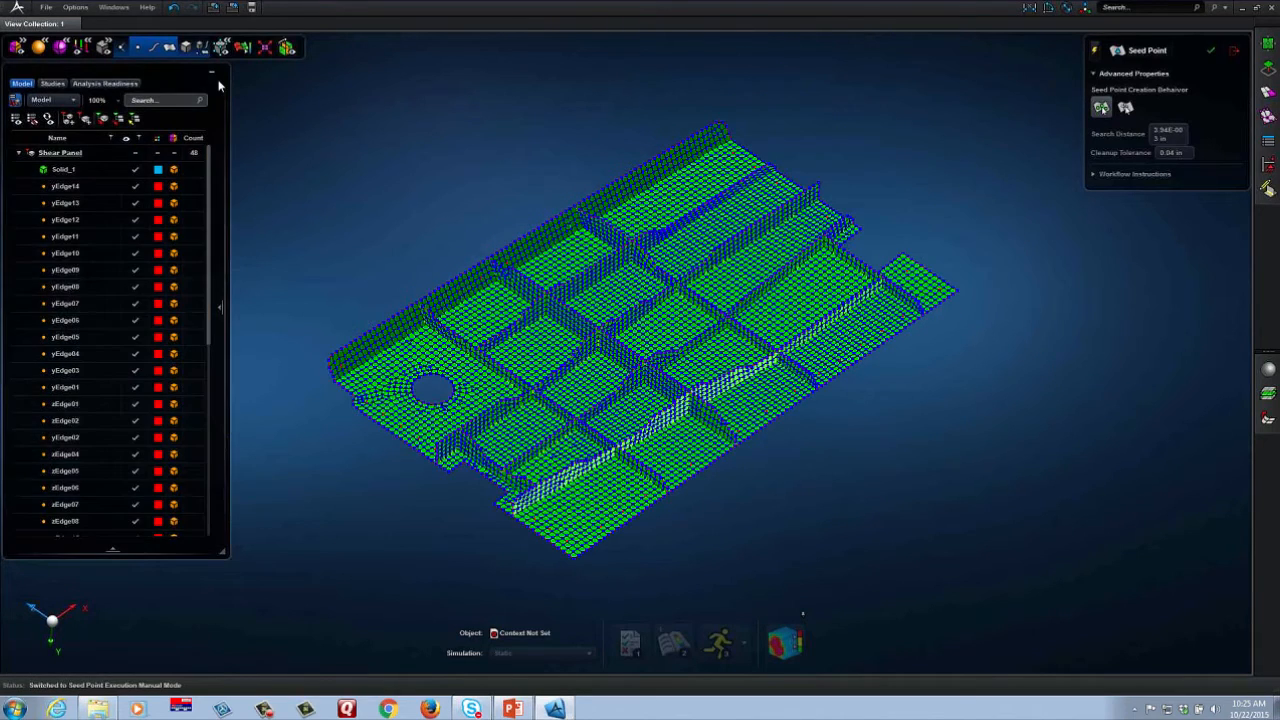
pyautogui.click(229, 45)
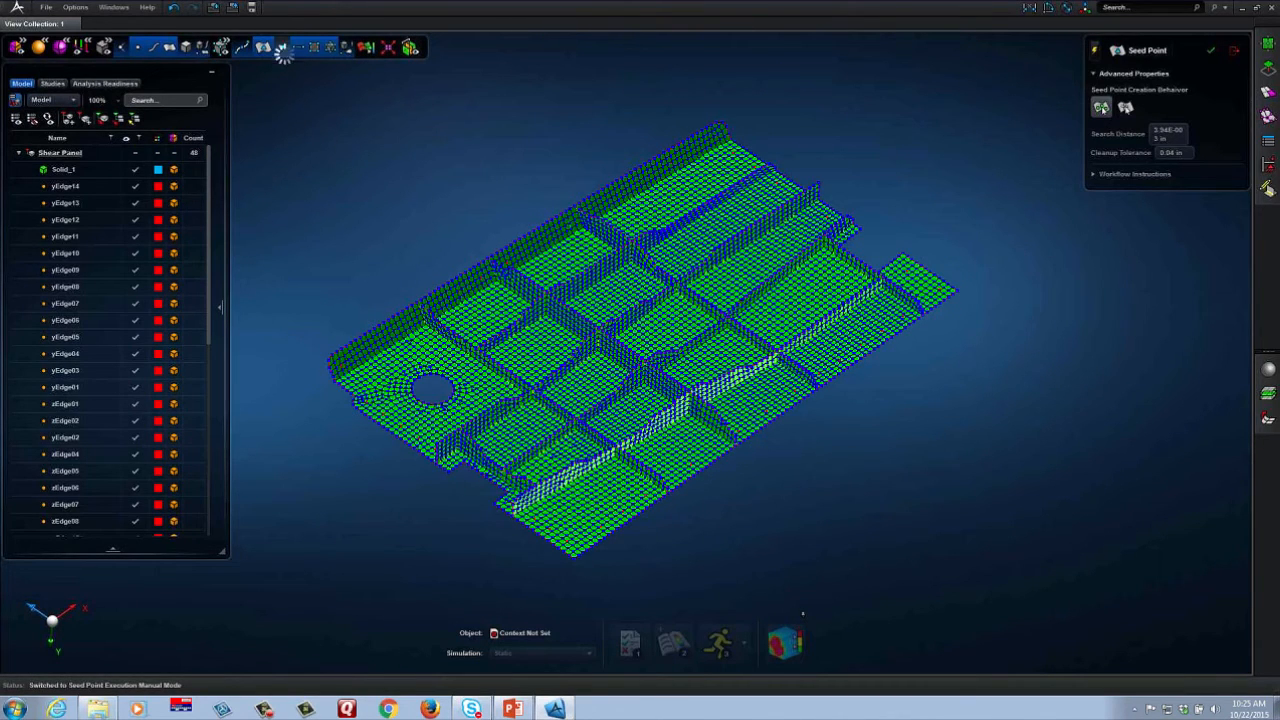
pyautogui.click(1181, 137)
pyautogui.write('4')
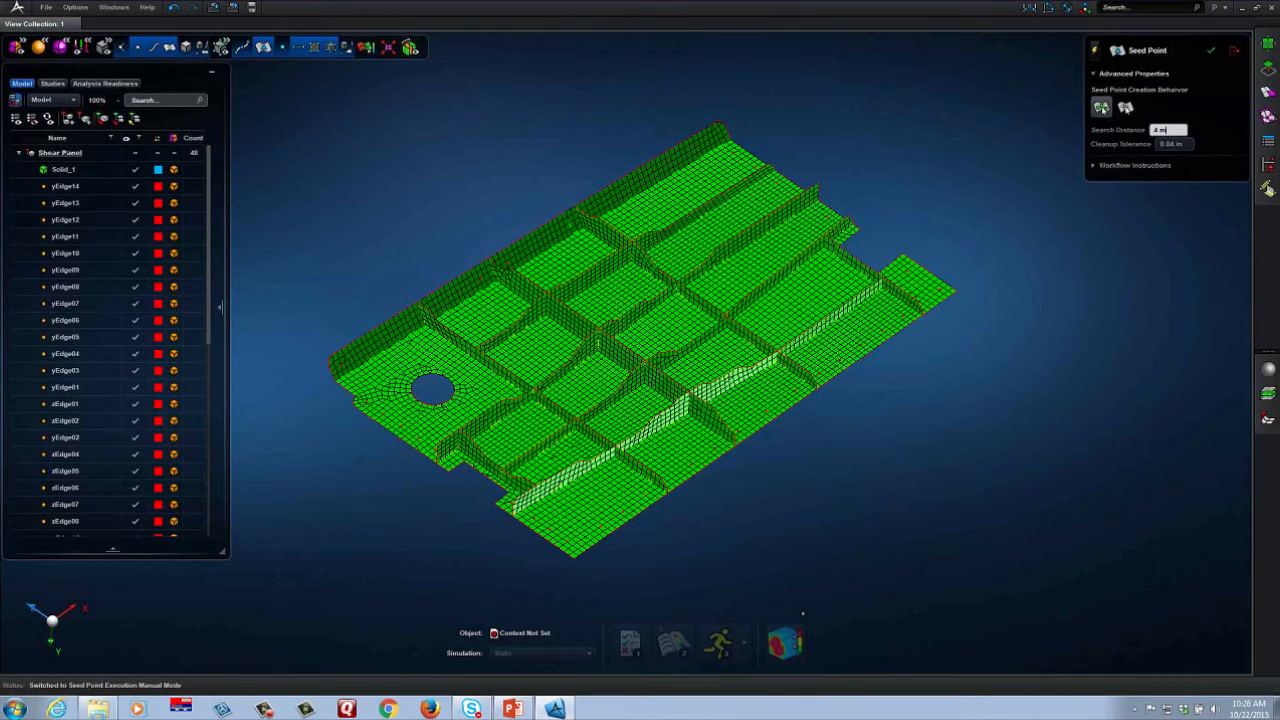
pyautogui.press('Return')
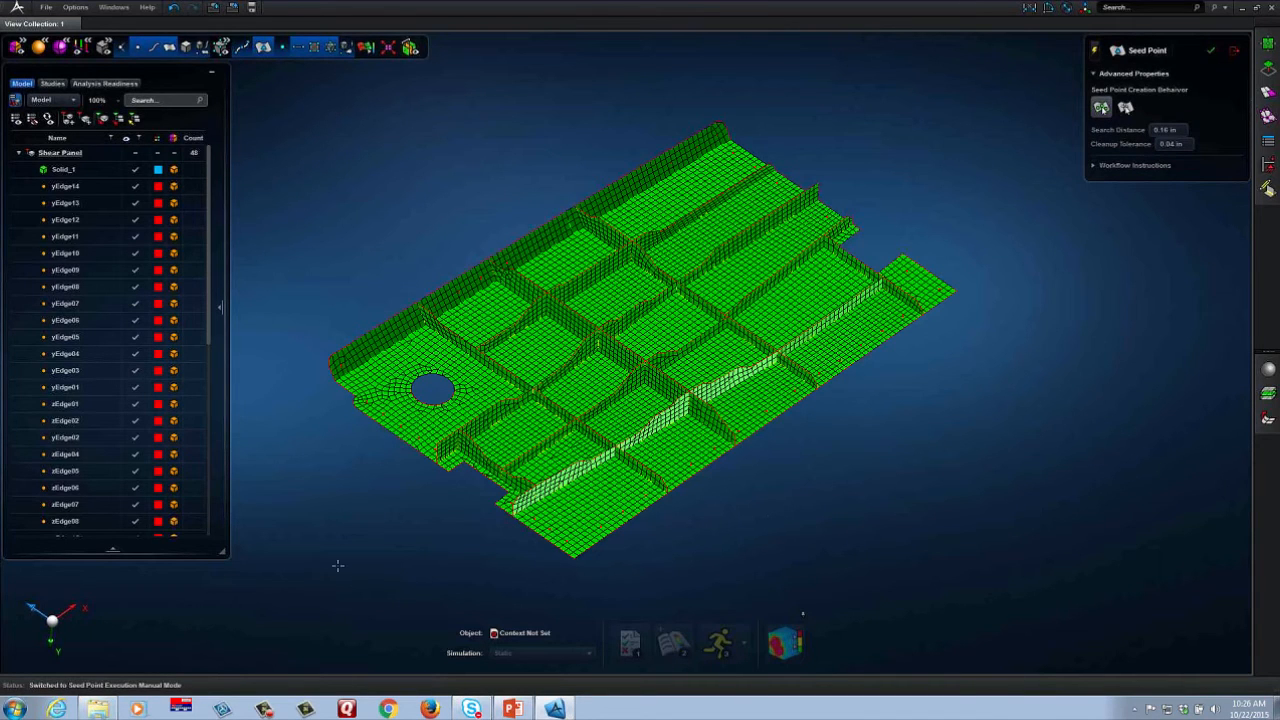
# - Create seed points on all the panel's faces from all its points, and check the mesh around one near the outer edge
pyautogui.moveTo(284, 577); pyautogui.dragTo(1011, 104)
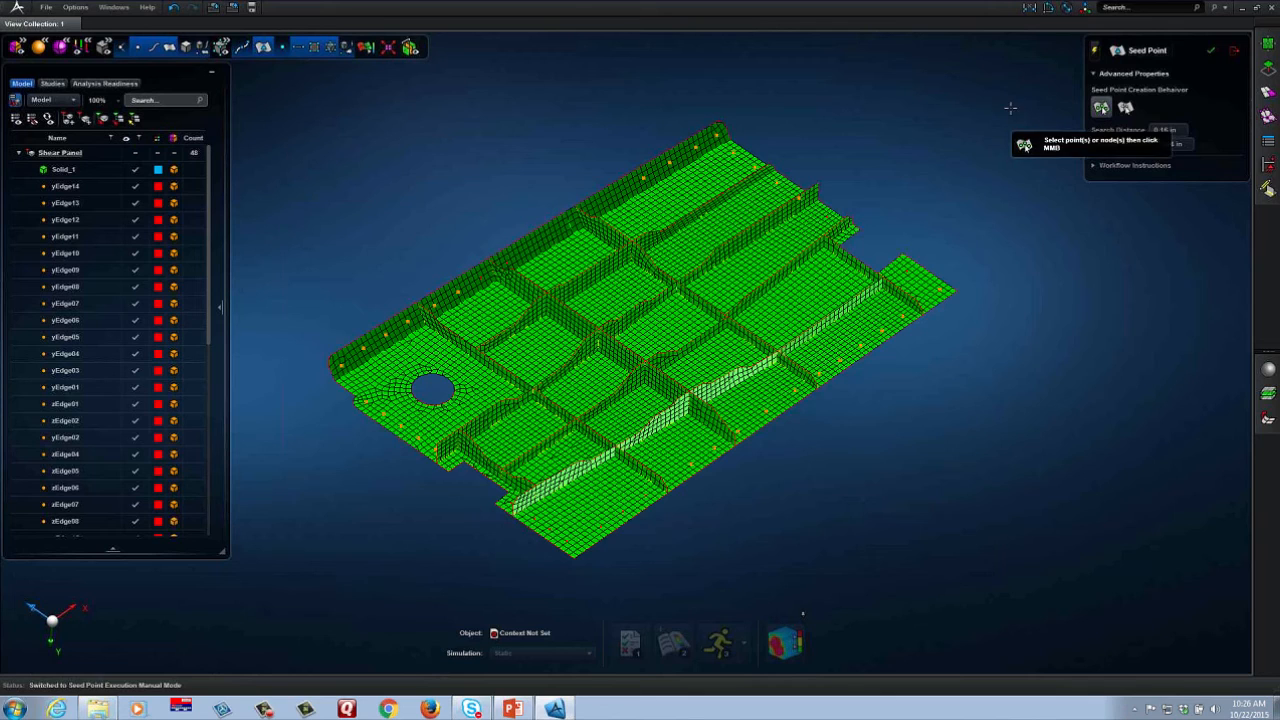
pyautogui.middleClick(1010, 327)
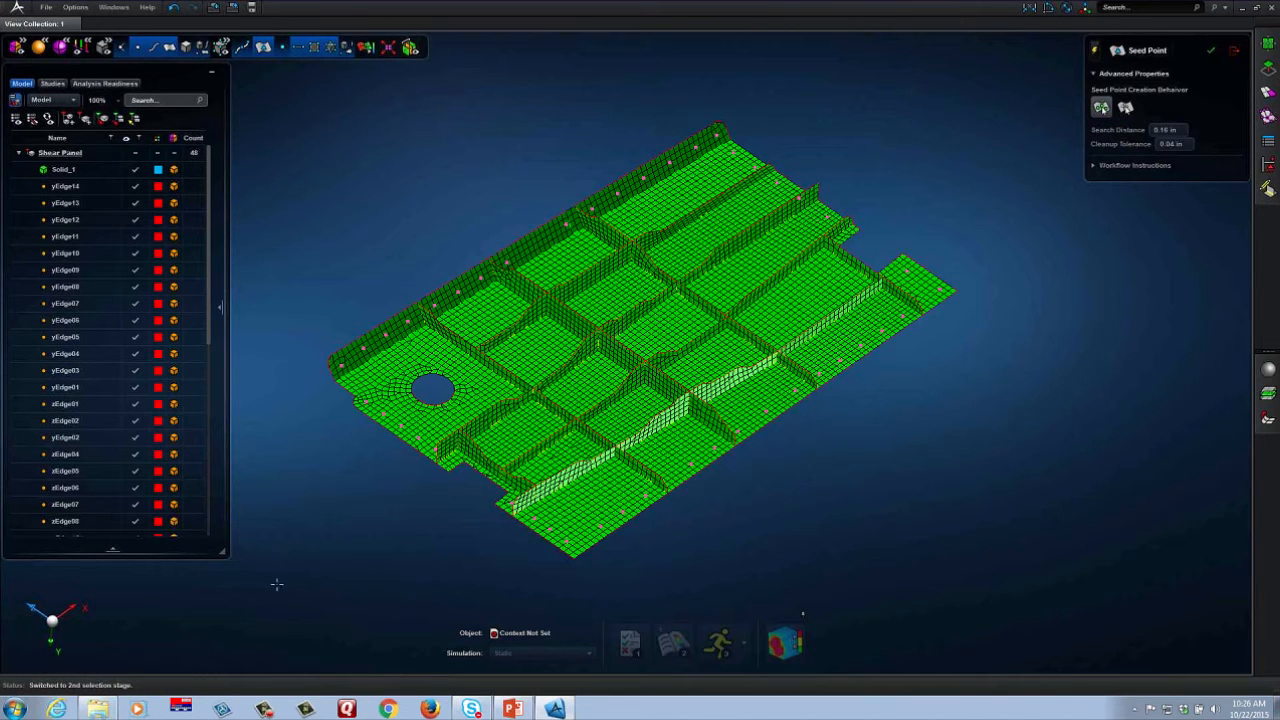
pyautogui.moveTo(284, 598); pyautogui.dragTo(1010, 100)
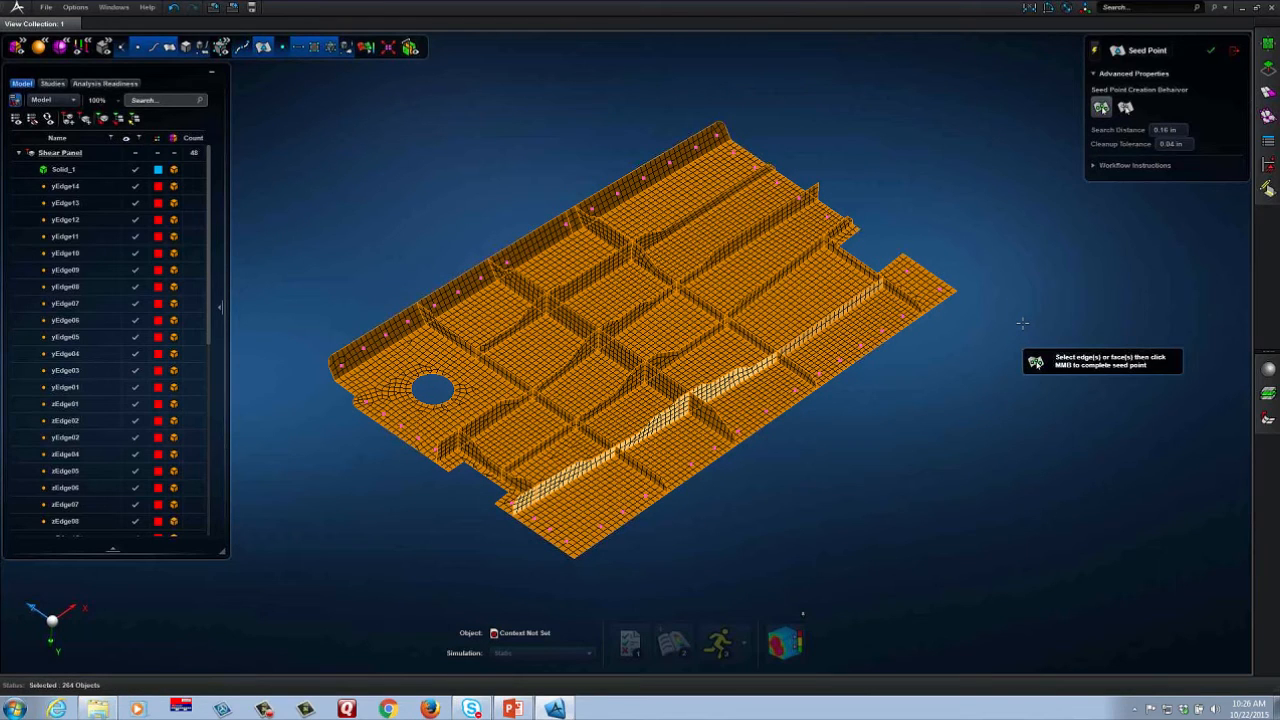
pyautogui.middleClick(1005, 350)
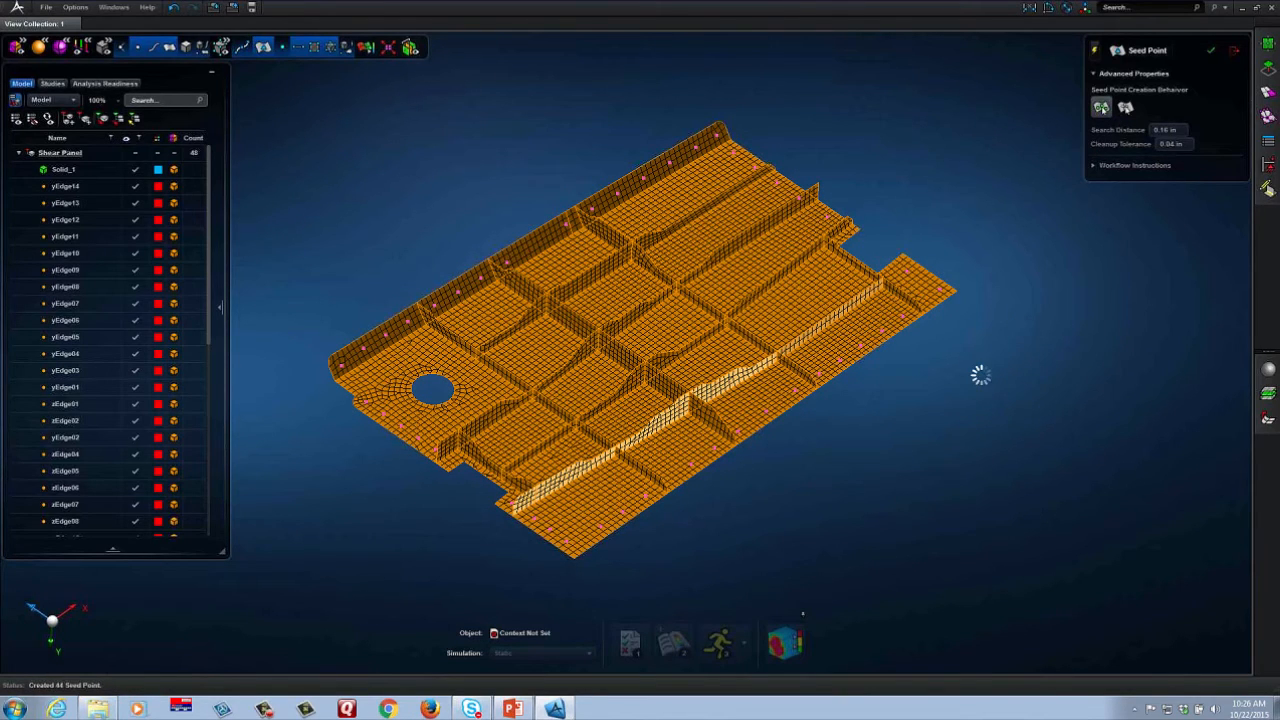
pyautogui.scroll(8, 770, 425)
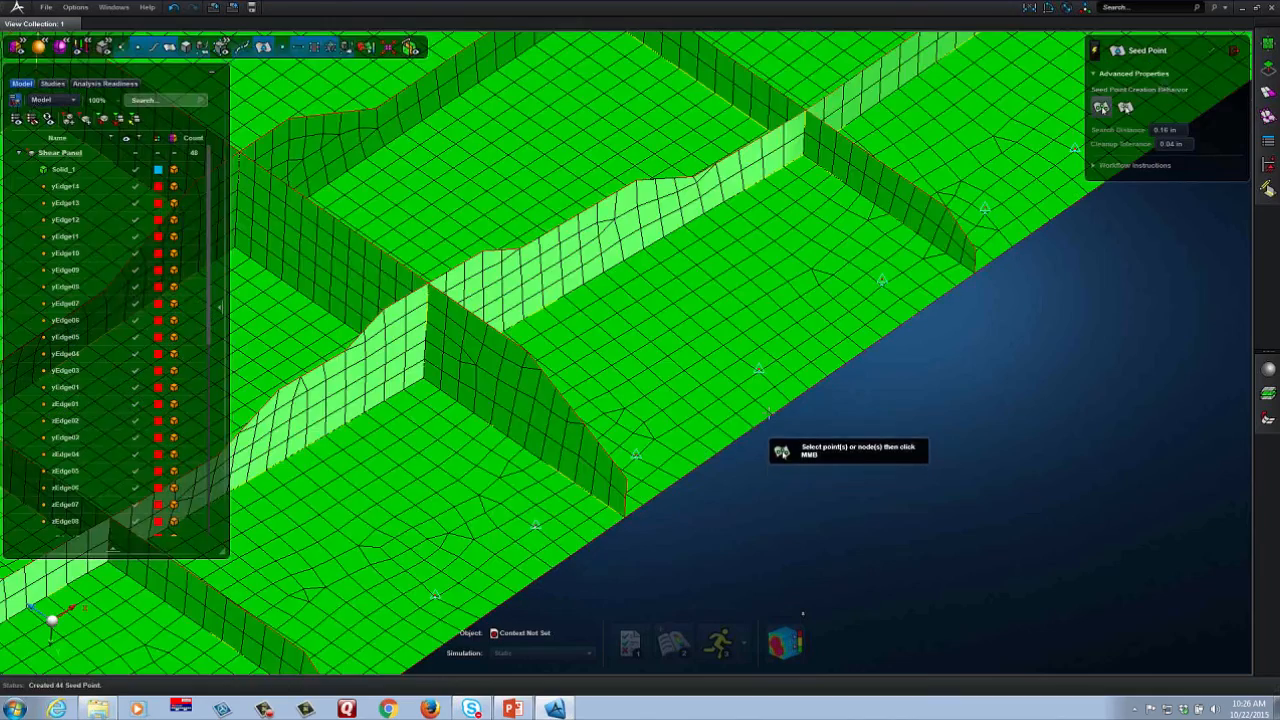
pyautogui.scroll(6, 762, 420)
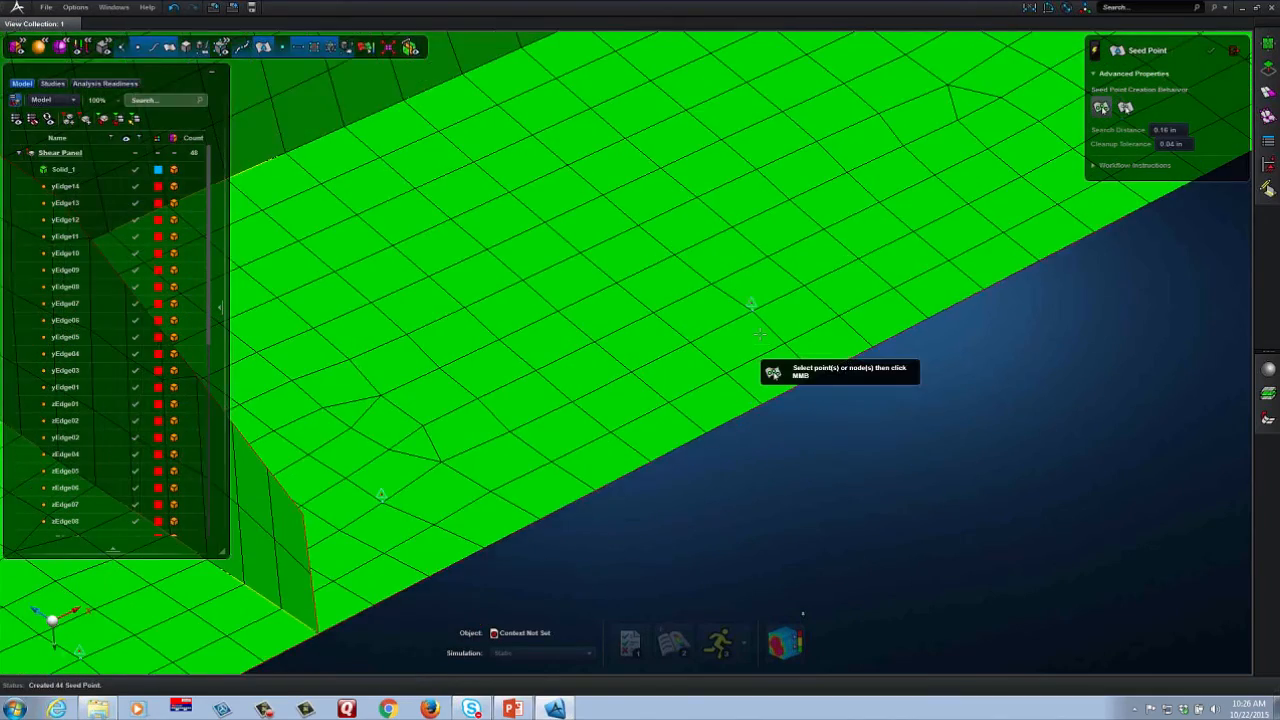
pyautogui.moveTo(760, 334)
pyautogui.mouseDown(button='middle')
pyautogui.moveTo(731, 453)
pyautogui.moveTo(738, 500)
pyautogui.mouseUp(button='middle')
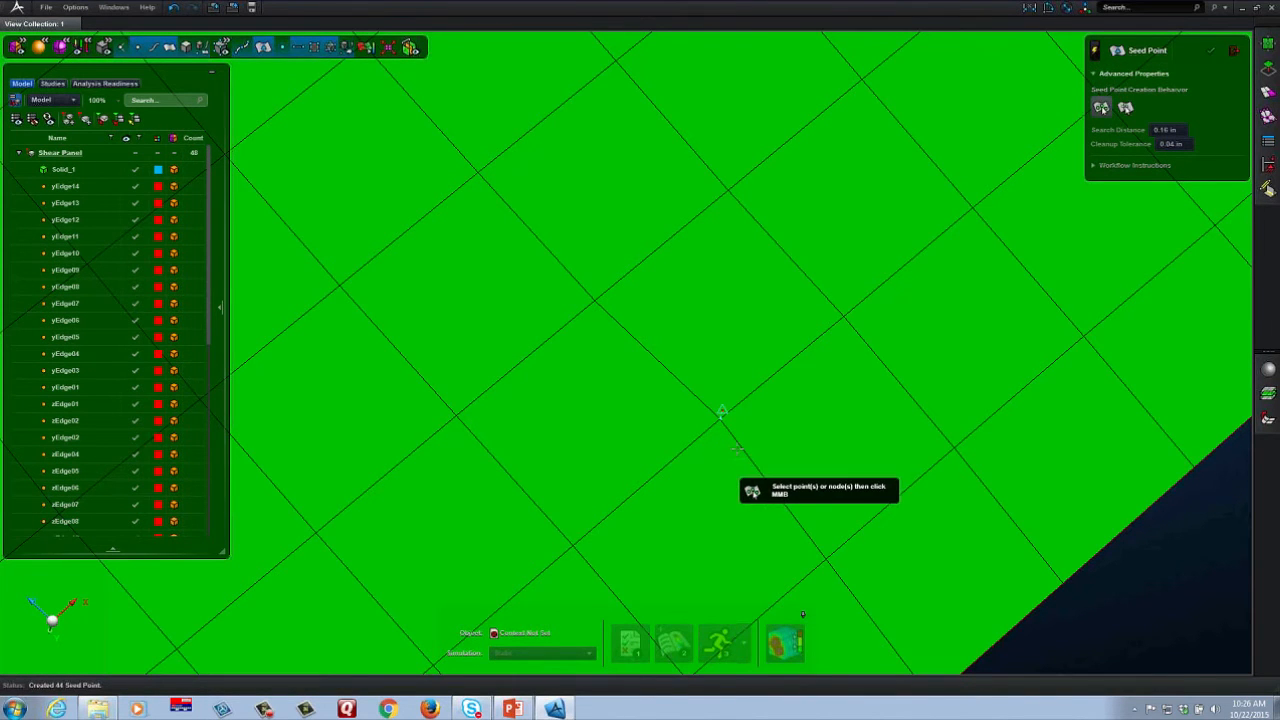
pyautogui.keyDown('shift'); pyautogui.moveTo(738, 440); pyautogui.dragTo(739, 443, button='middle'); pyautogui.keyUp('shift')
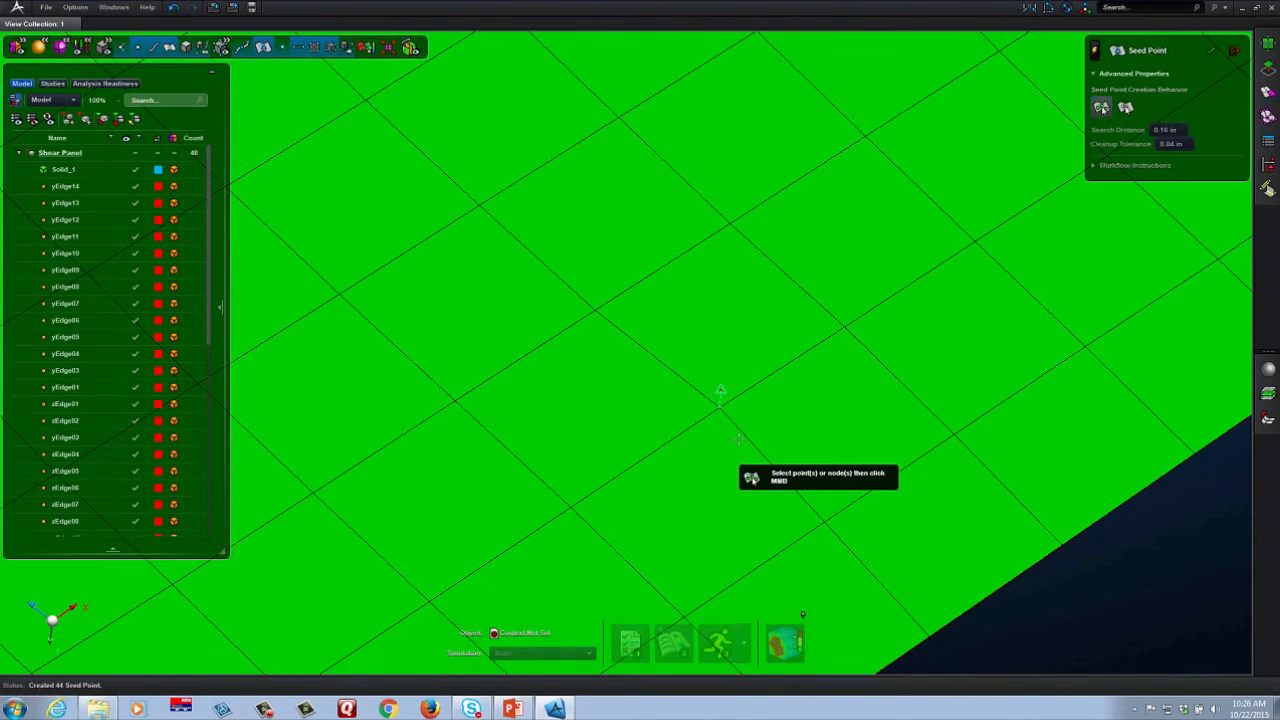
# - Move the seeded point yEdge08 along the X and Z directions on the panel face with Transform Objects
pyautogui.scroll(5, 738, 440)
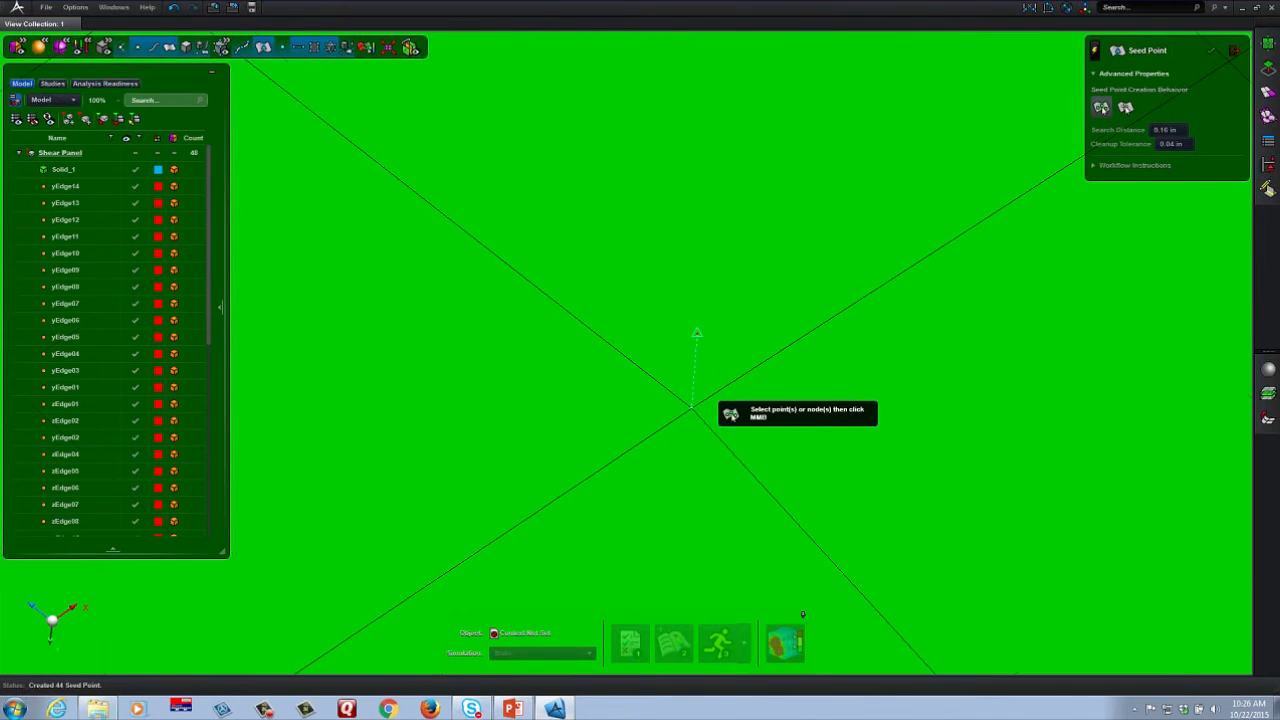
pyautogui.scroll(3, 714, 369)
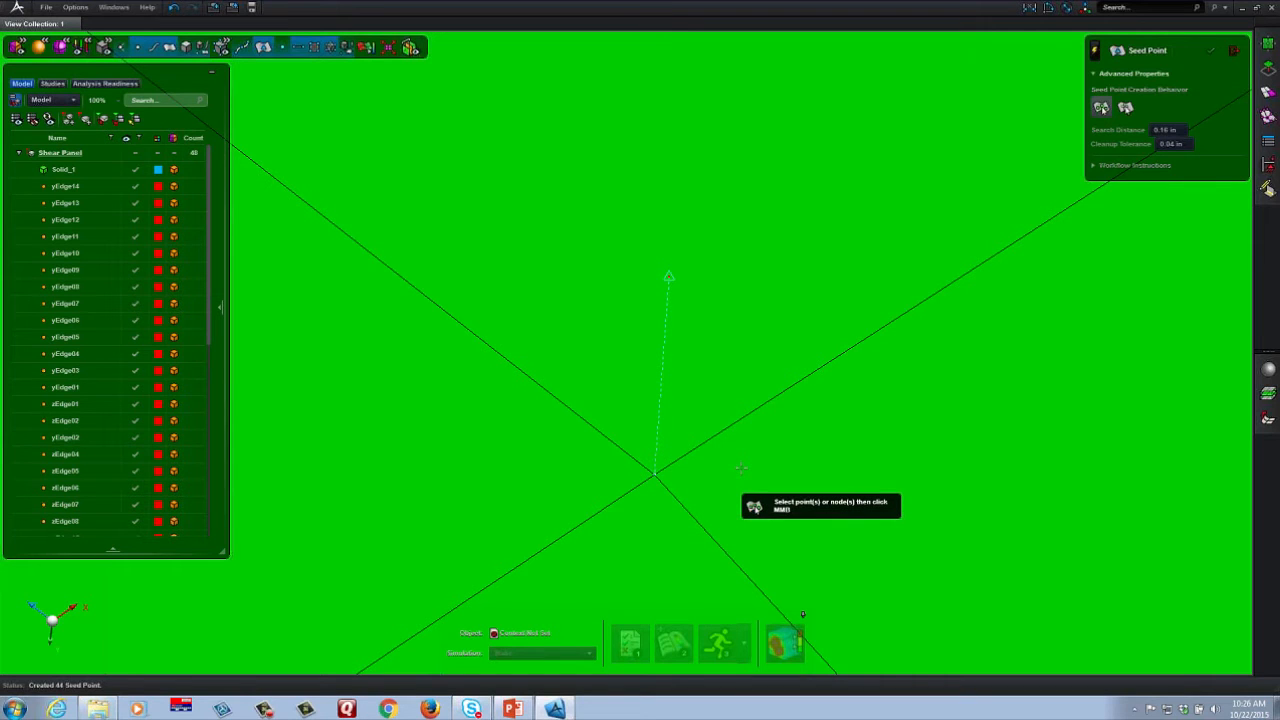
pyautogui.scroll(-5, 741, 467)
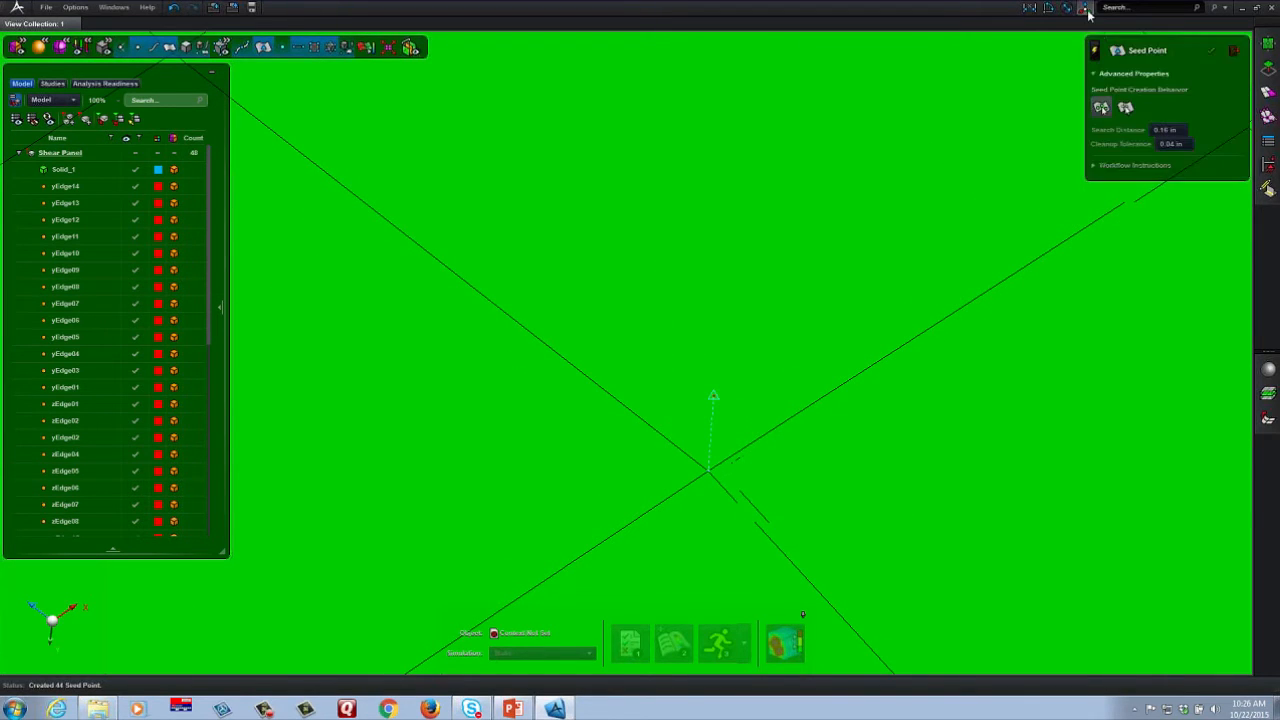
pyautogui.click(736, 438)
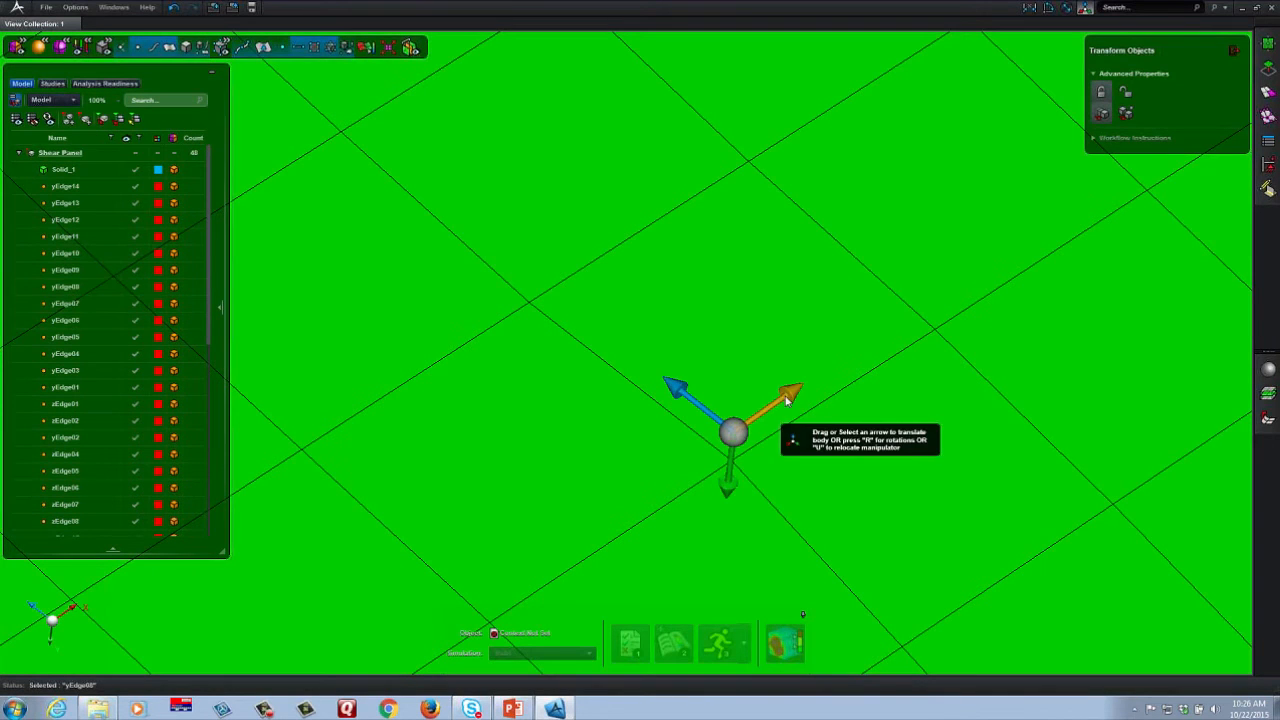
pyautogui.moveTo(786, 403); pyautogui.dragTo(846, 366)
pyautogui.moveTo(748, 363); pyautogui.dragTo(688, 315)
pyautogui.moveTo(769, 390); pyautogui.dragTo(768, 389)
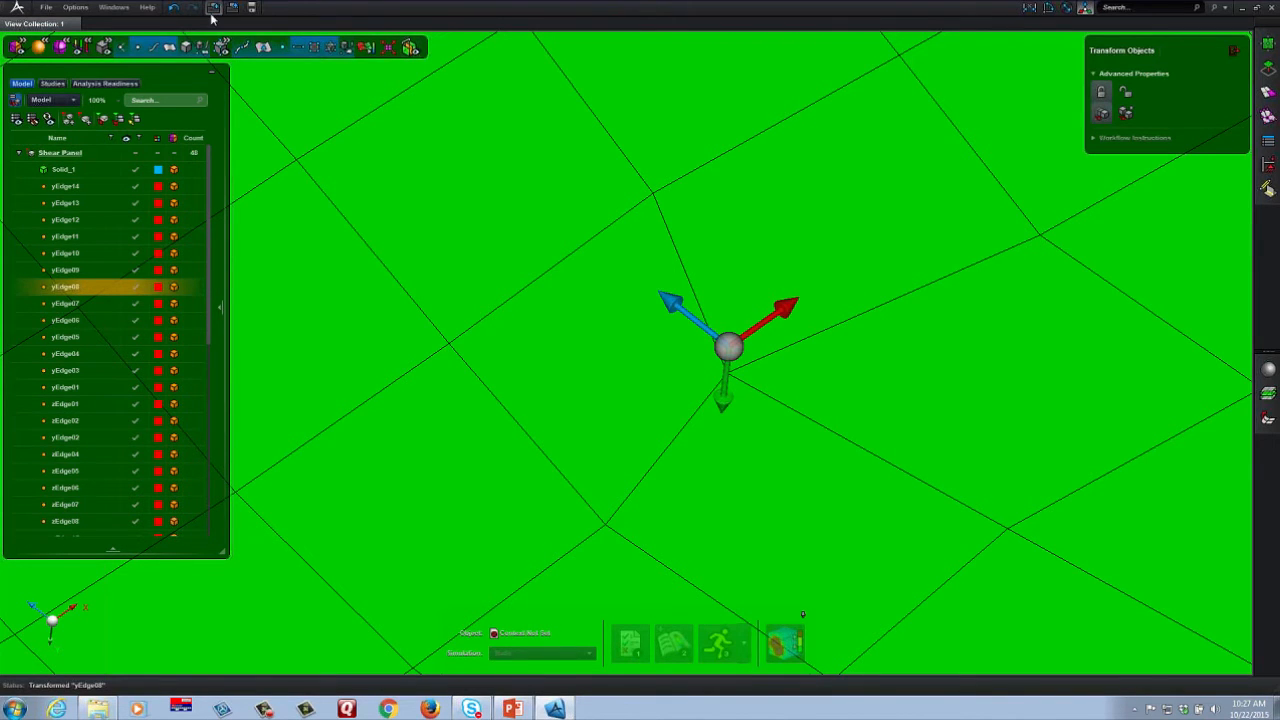
# - Undo the moves of the yEdge08 point
pyautogui.click(173, 7)
pyautogui.click(173, 7)
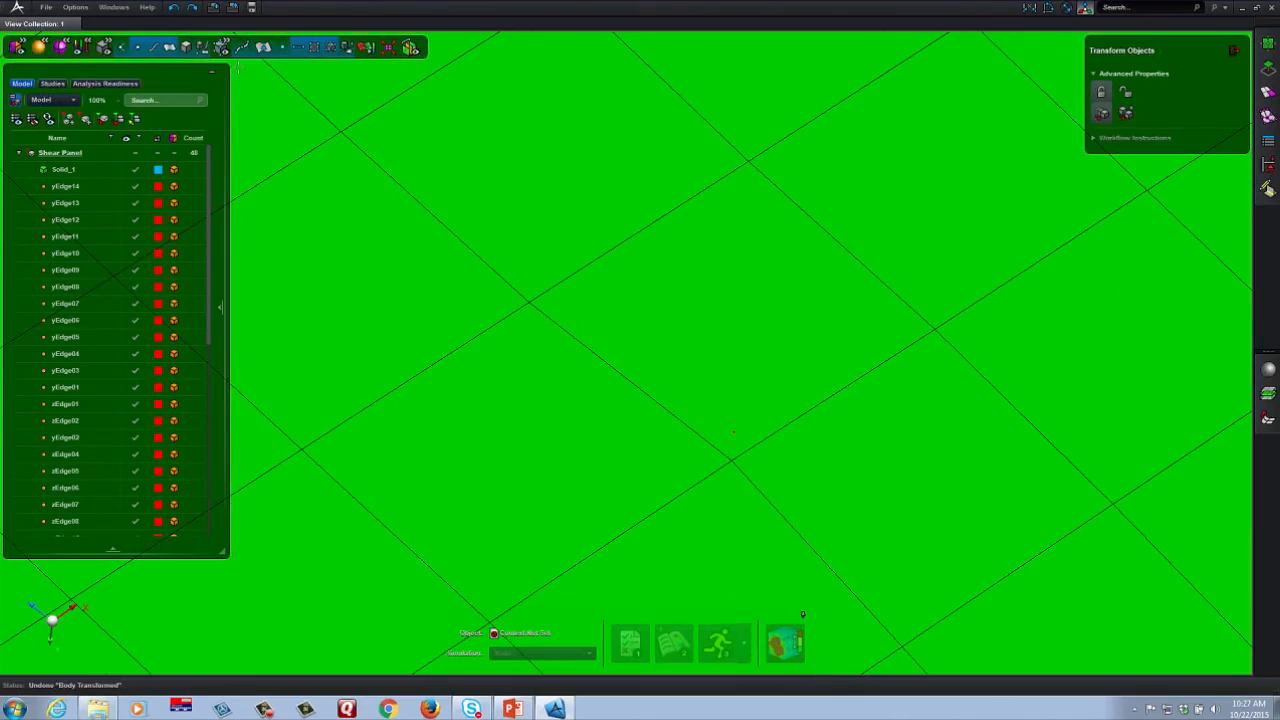
pyautogui.scroll(-5, 830, 398)
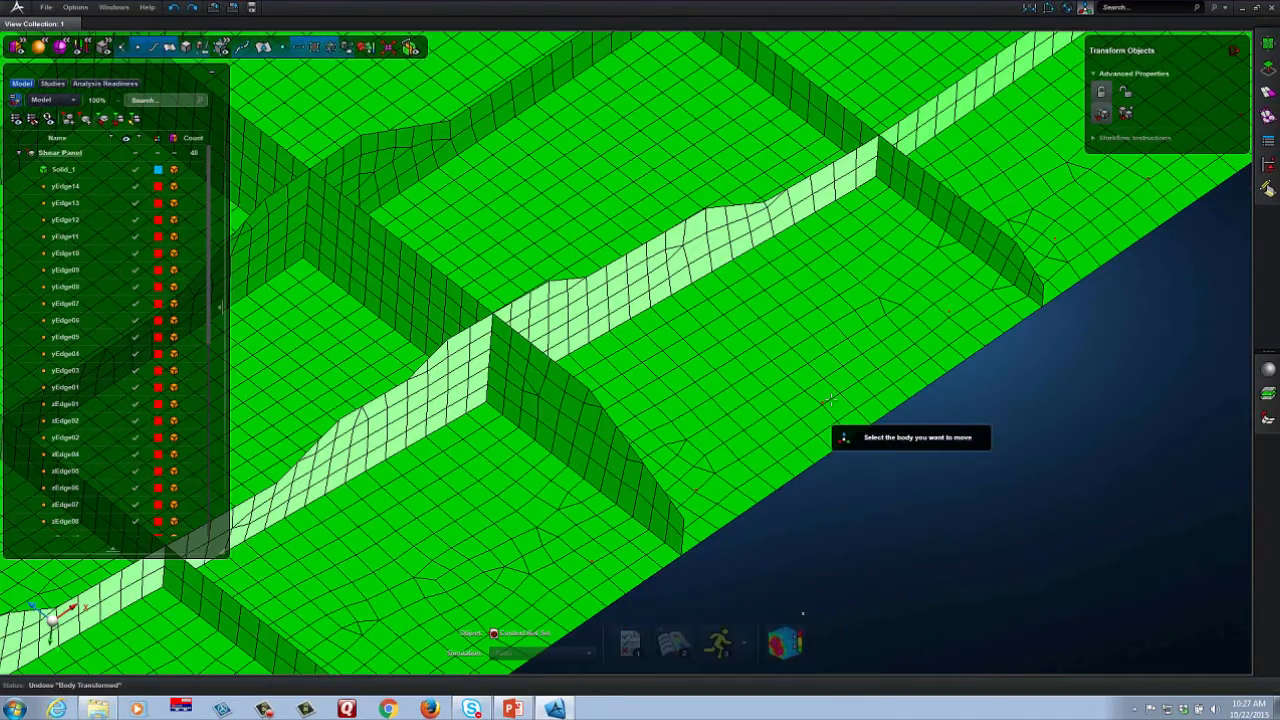
pyautogui.scroll(-8, 830, 398)
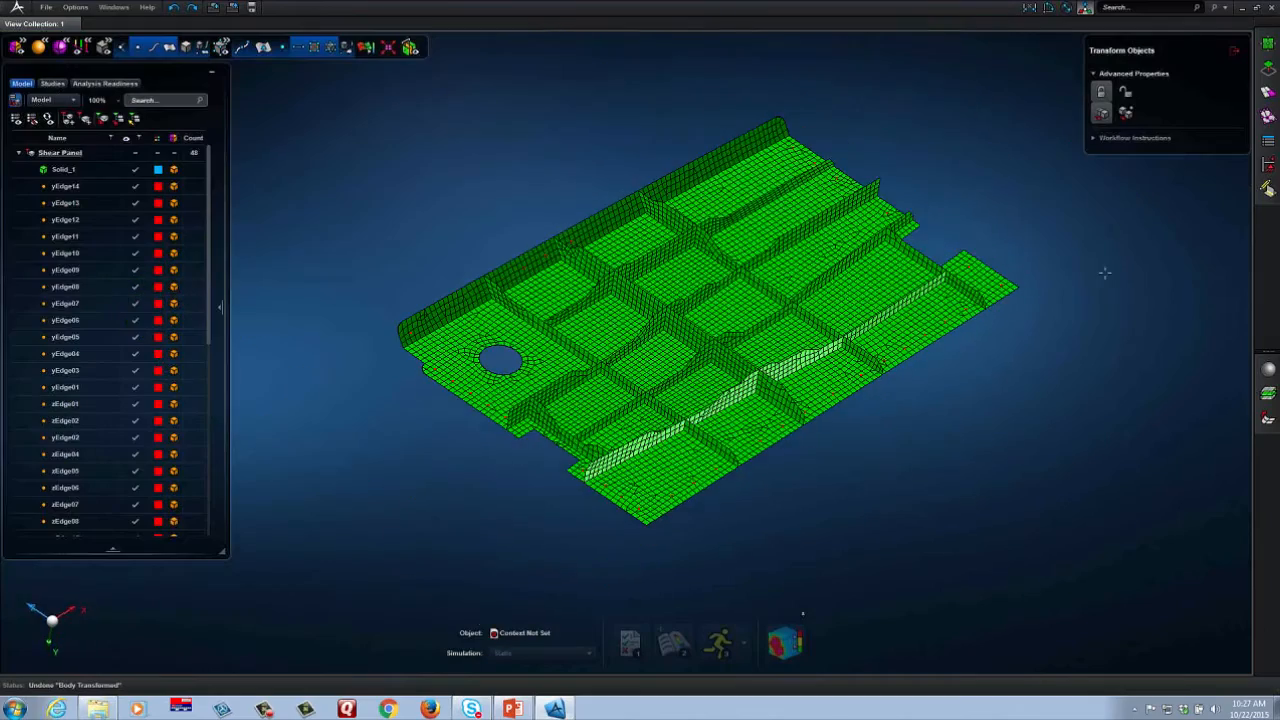
# - Start a Fixed Constraint for the panel's flanged edge side and hide the mesh nodes
pyautogui.moveTo(1043, 346); pyautogui.dragTo(700, 352, button='middle')
pyautogui.moveTo(820, 372); pyautogui.dragTo(853, 380, button='middle')
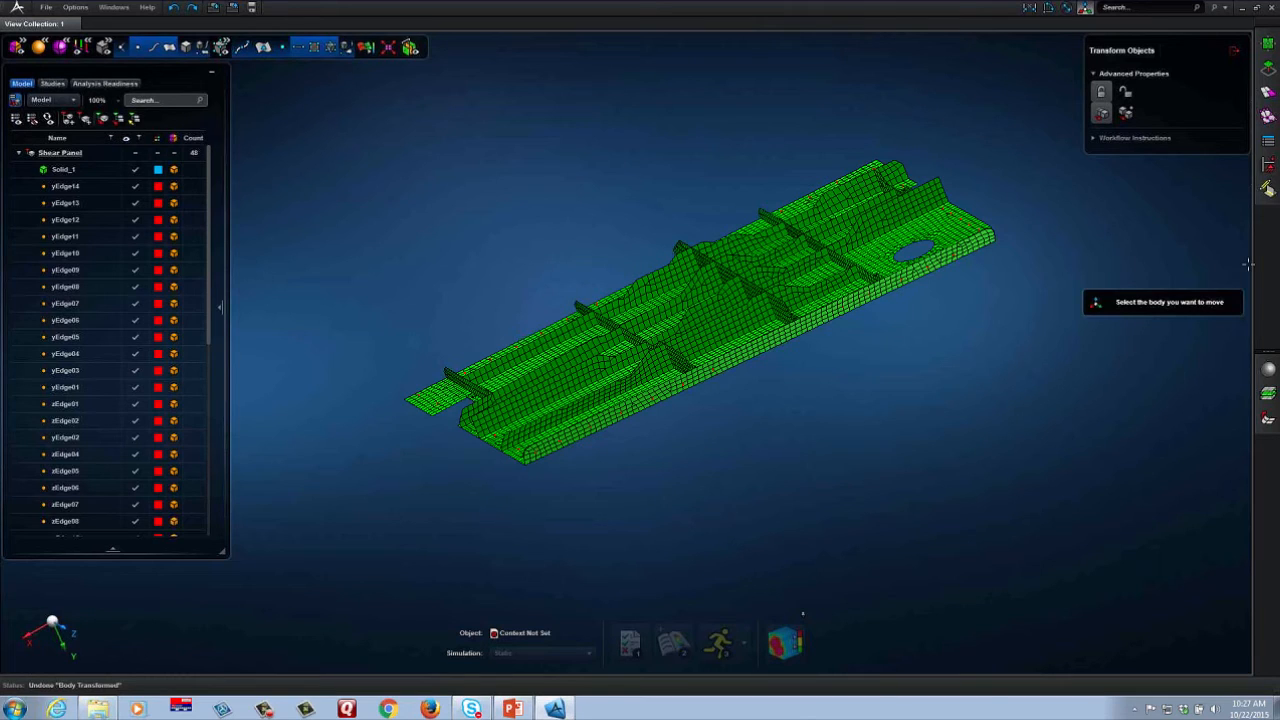
pyautogui.click(1266, 170)
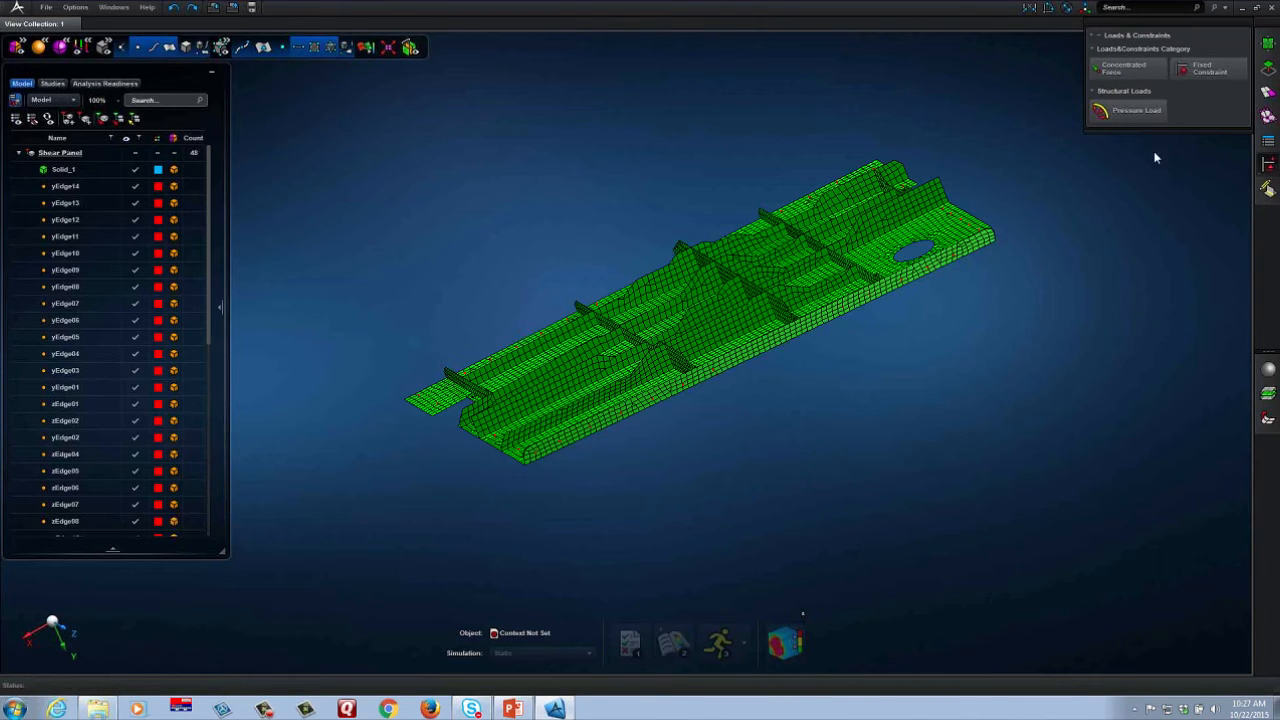
pyautogui.click(1205, 68)
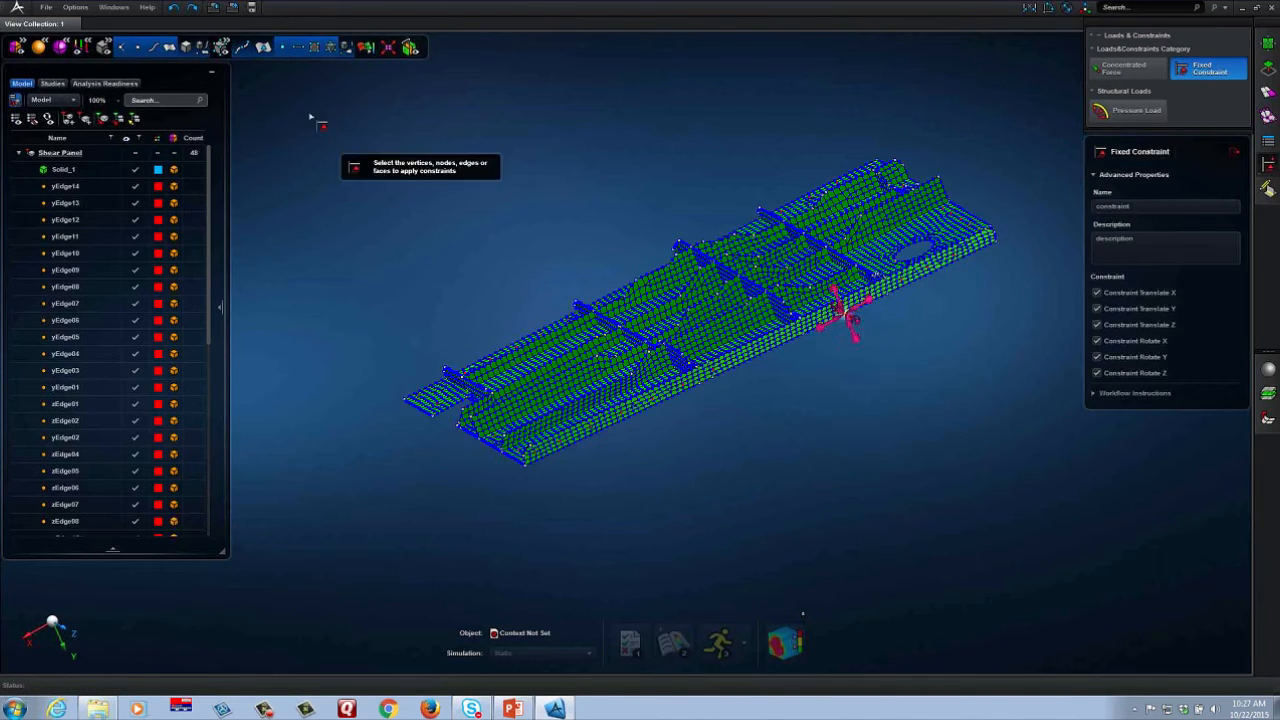
pyautogui.click(283, 47)
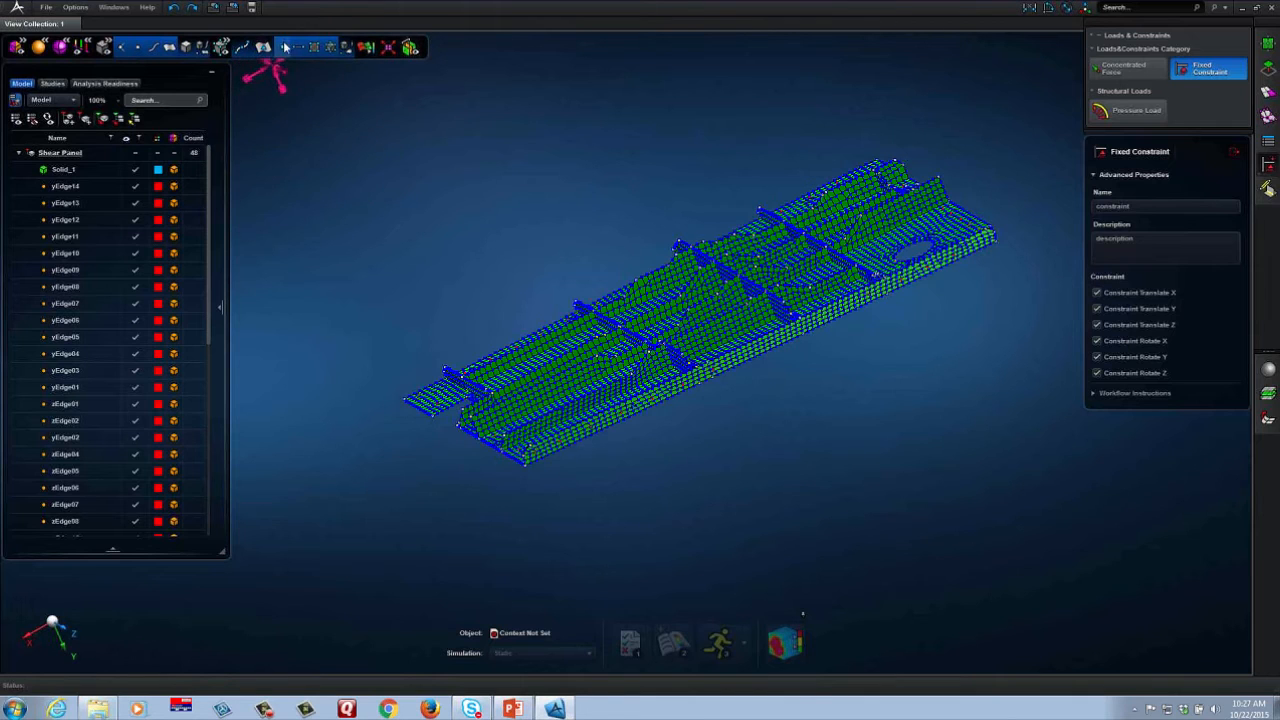
pyautogui.click(285, 47)
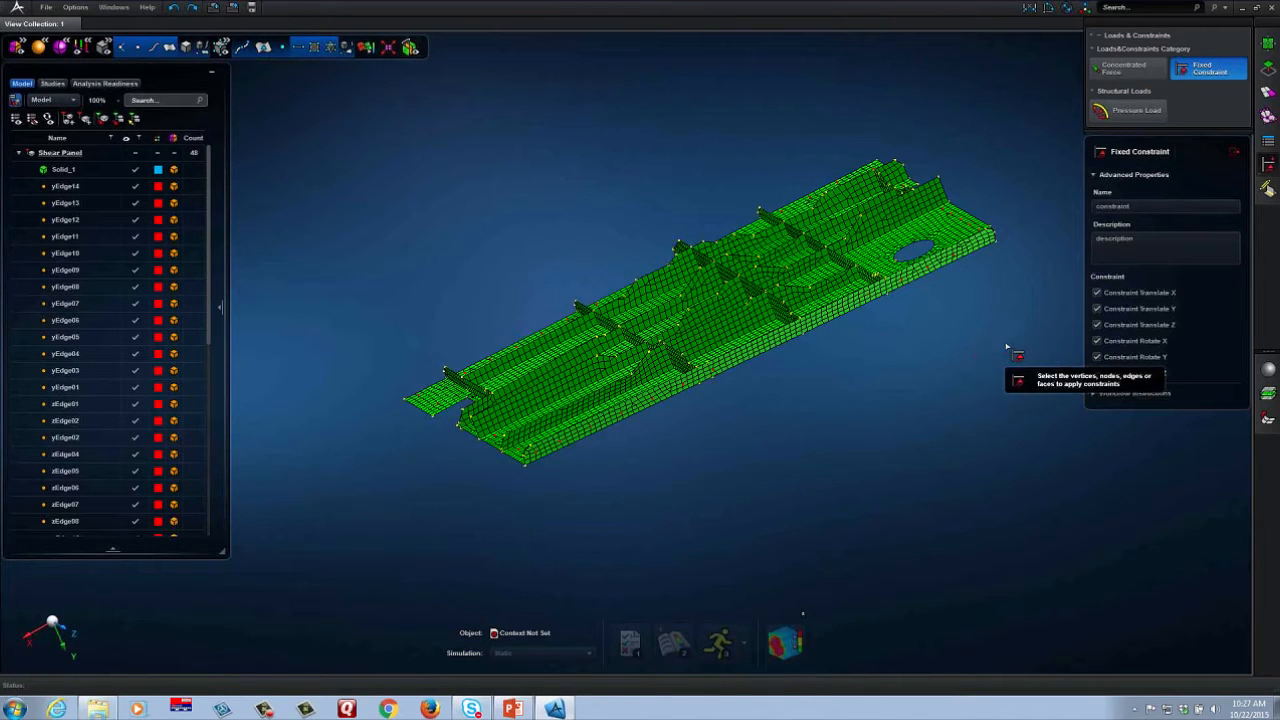
pyautogui.moveTo(1005, 365)
pyautogui.mouseDown(button='right')
pyautogui.moveTo(1042, 349)
pyautogui.moveTo(1010, 340)
pyautogui.mouseUp(button='right')
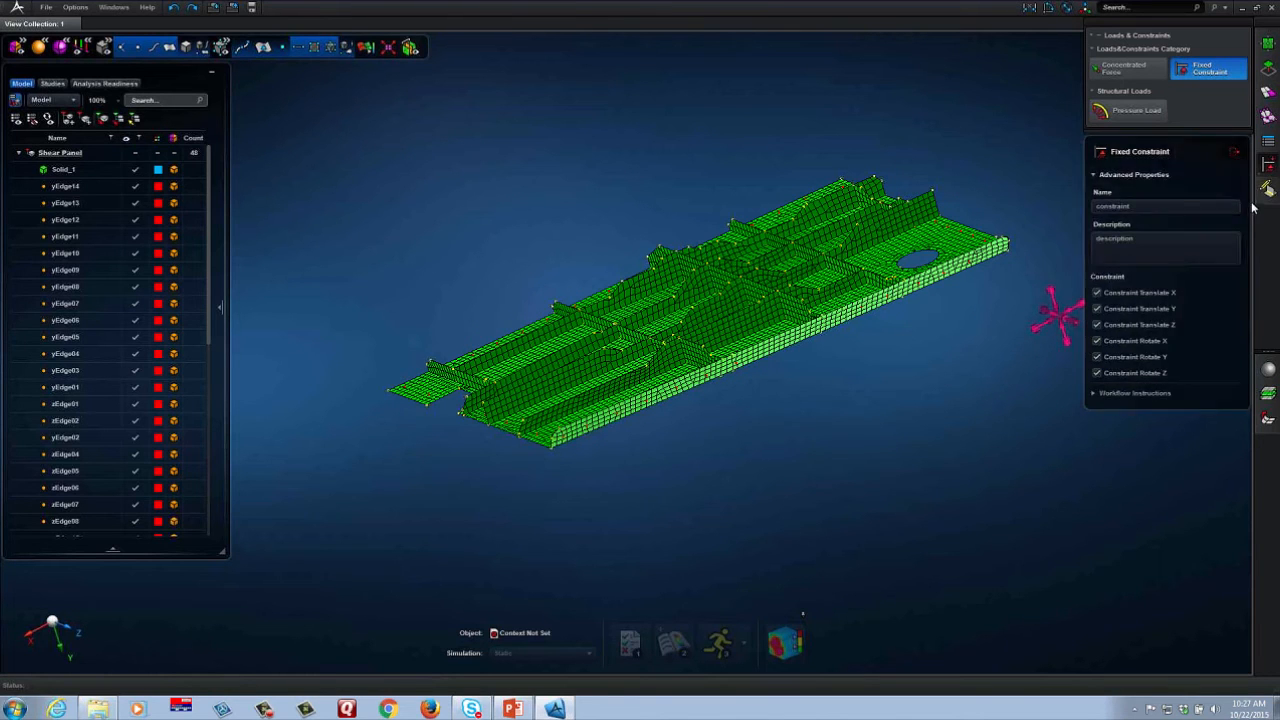
# - Set up Auto-Thickness with a maximum thickness of 0.15 in and the Force Constant Thickness option
pyautogui.click(1270, 165)
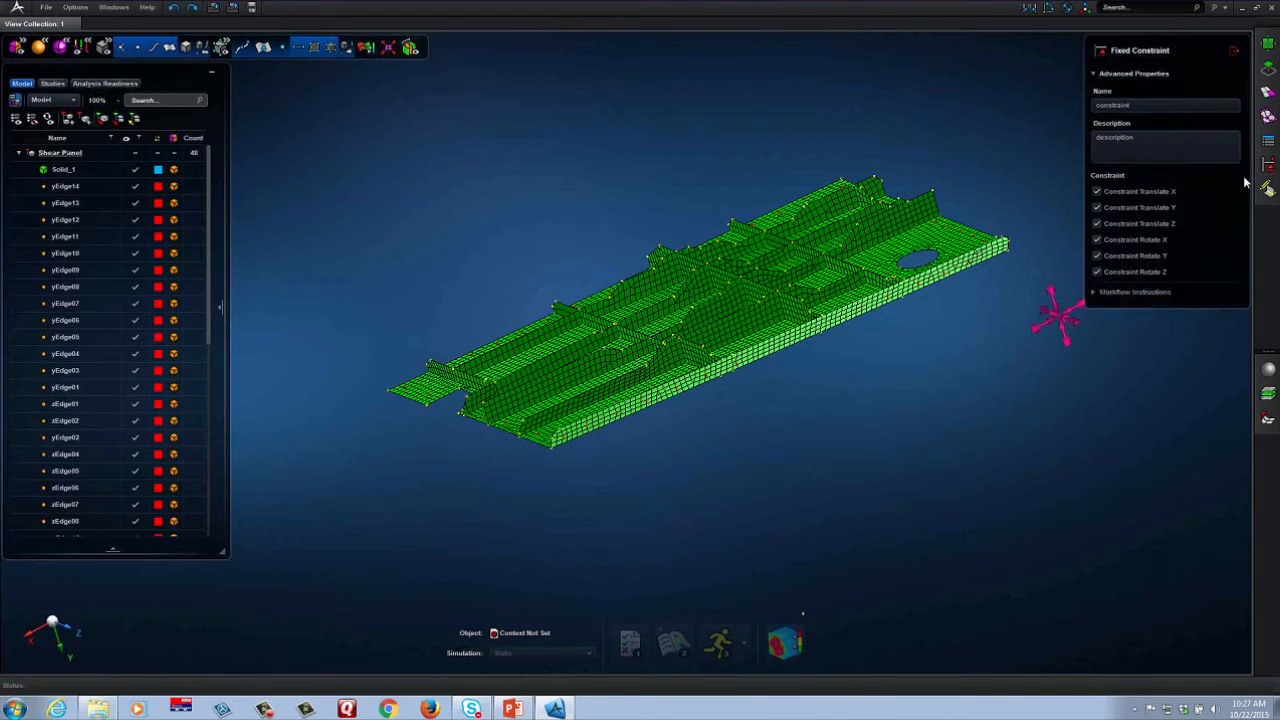
pyautogui.click(1270, 142)
pyautogui.moveTo(950, 340); pyautogui.dragTo(1114, 237, button='right')
pyautogui.click(1128, 70)
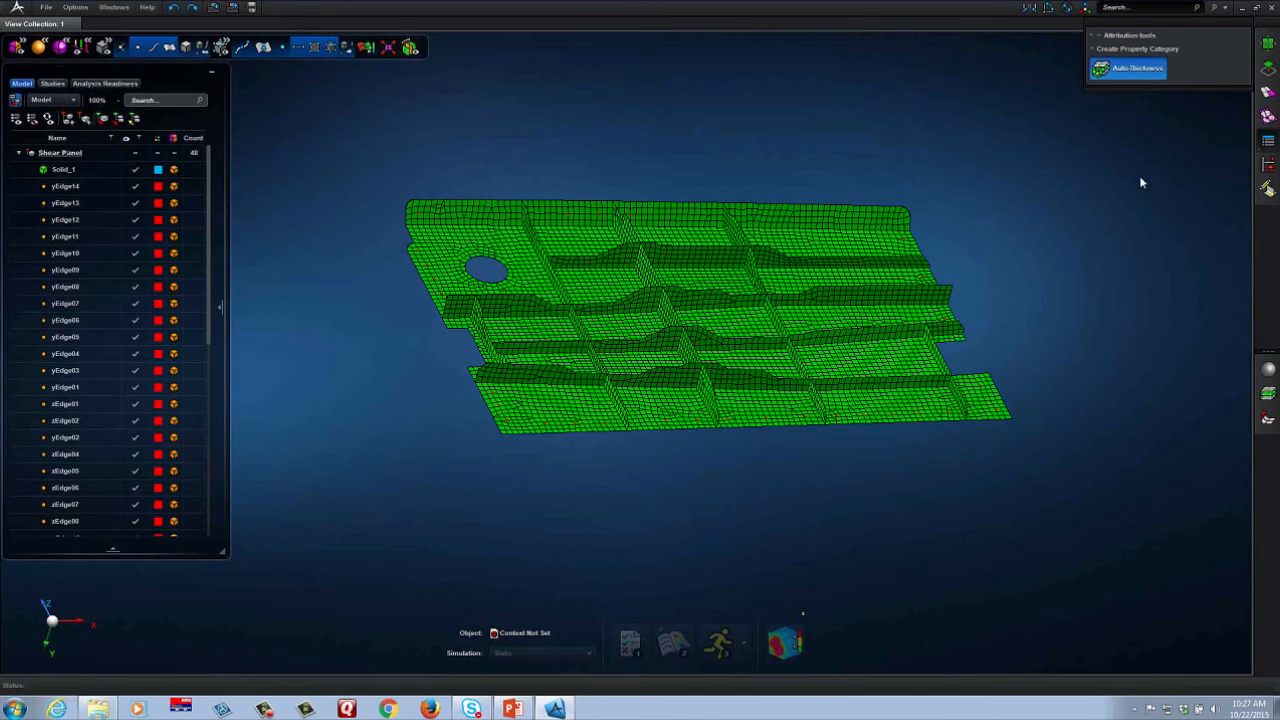
pyautogui.click(1192, 175)
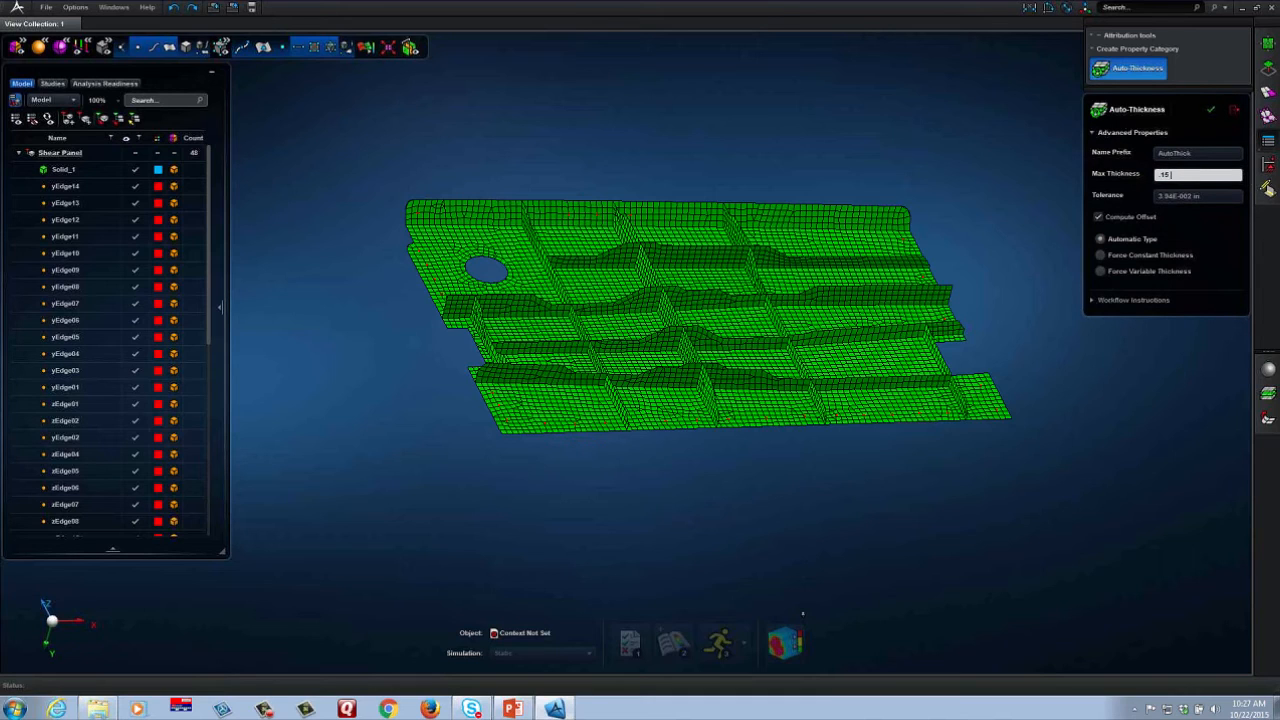
pyautogui.press('Return')
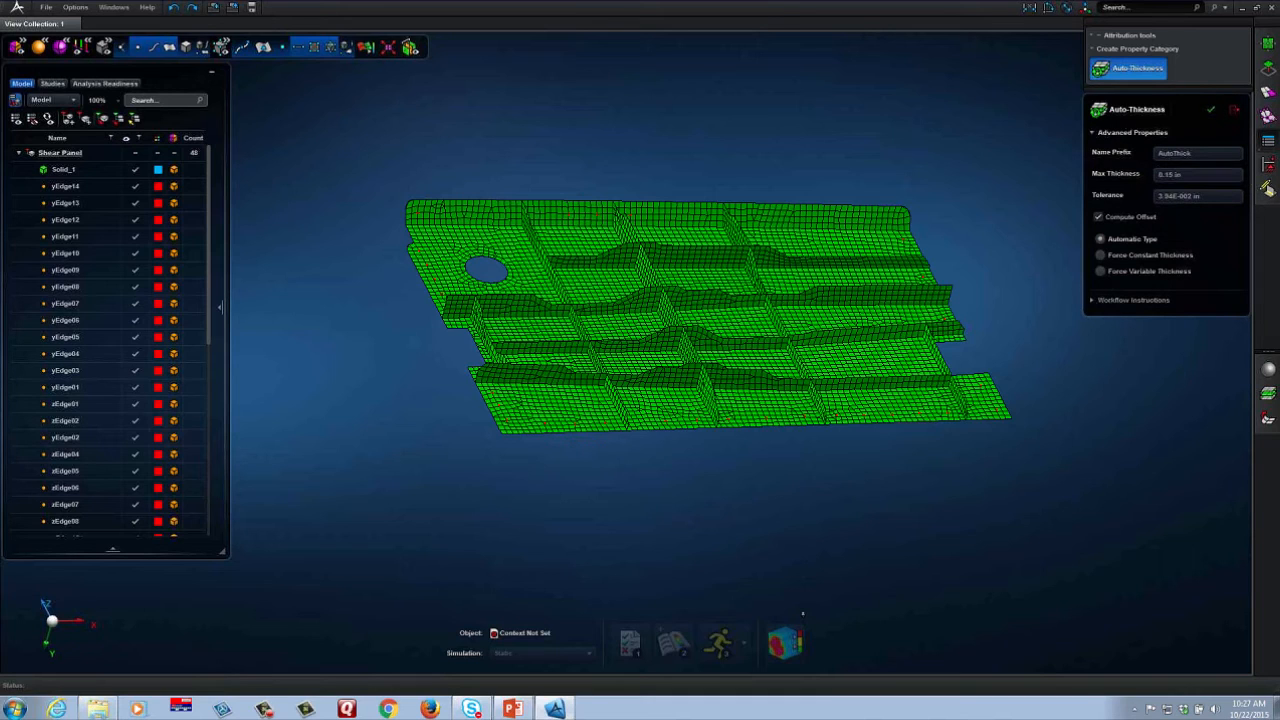
pyautogui.click(1101, 255)
# - Compute the constant thickness for the whole meshed Shear Panel body
pyautogui.click(937, 416)
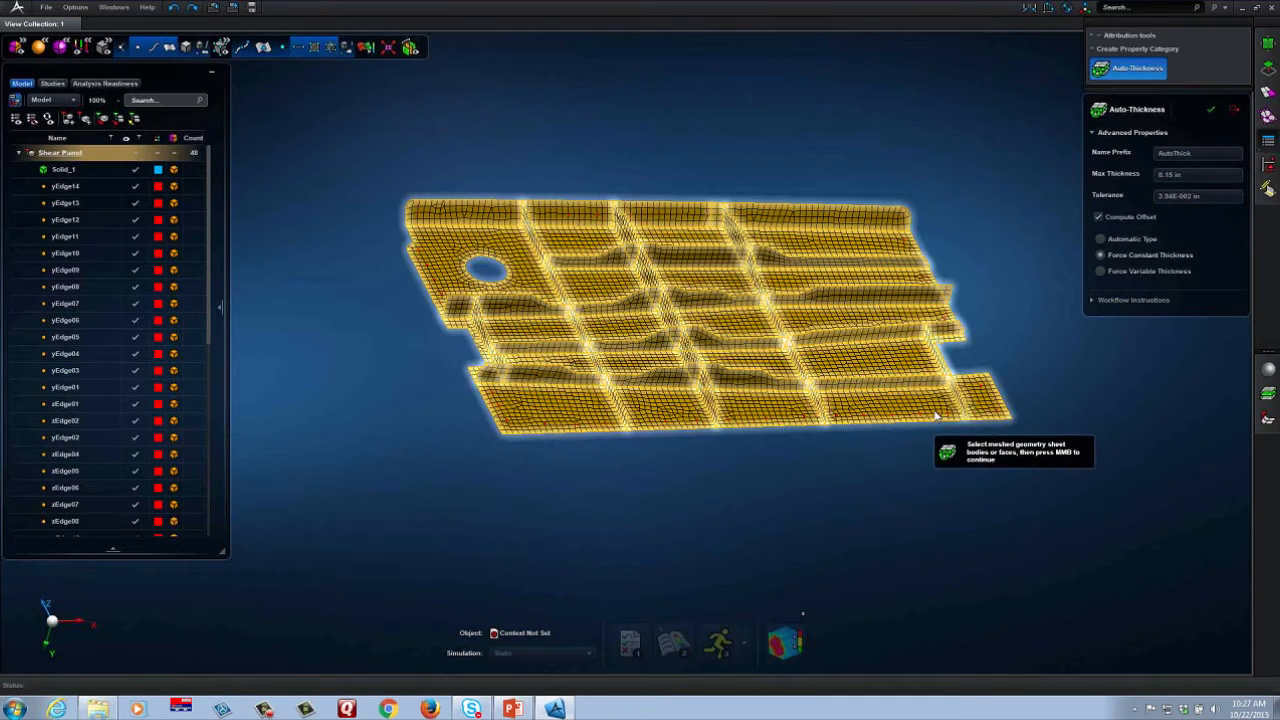
pyautogui.click(937, 416)
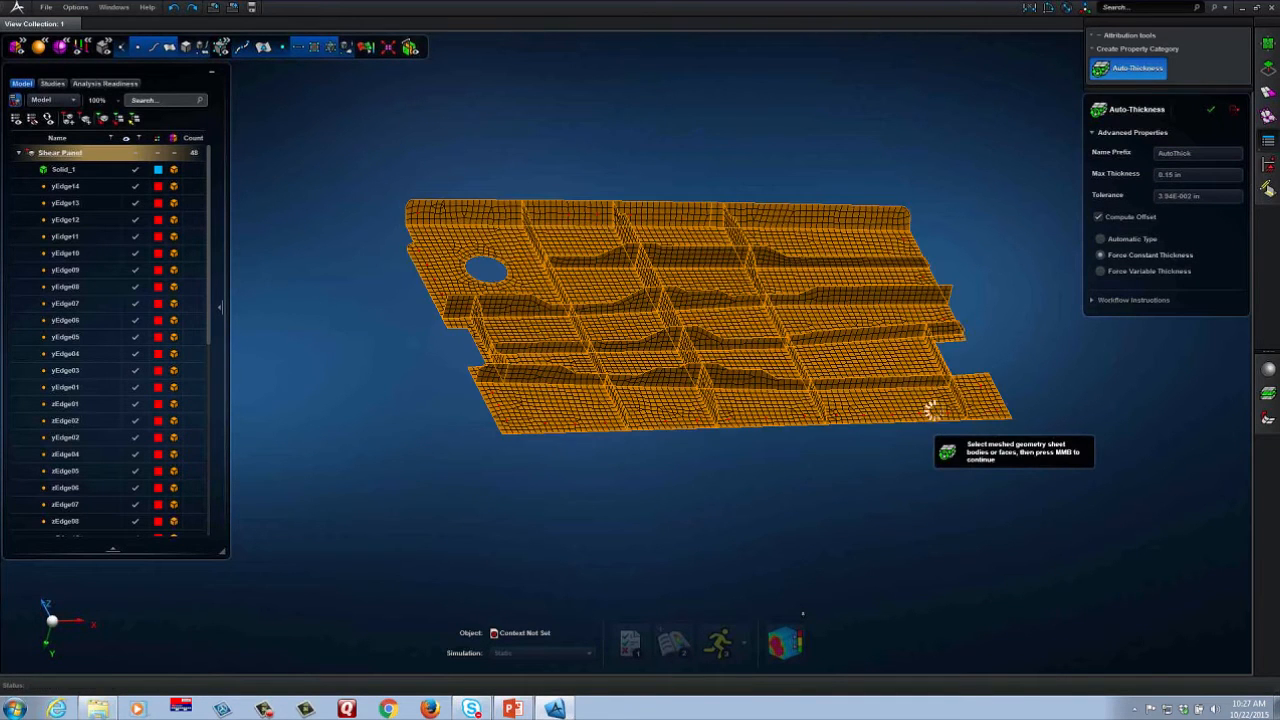
pyautogui.middleClick(884, 463)
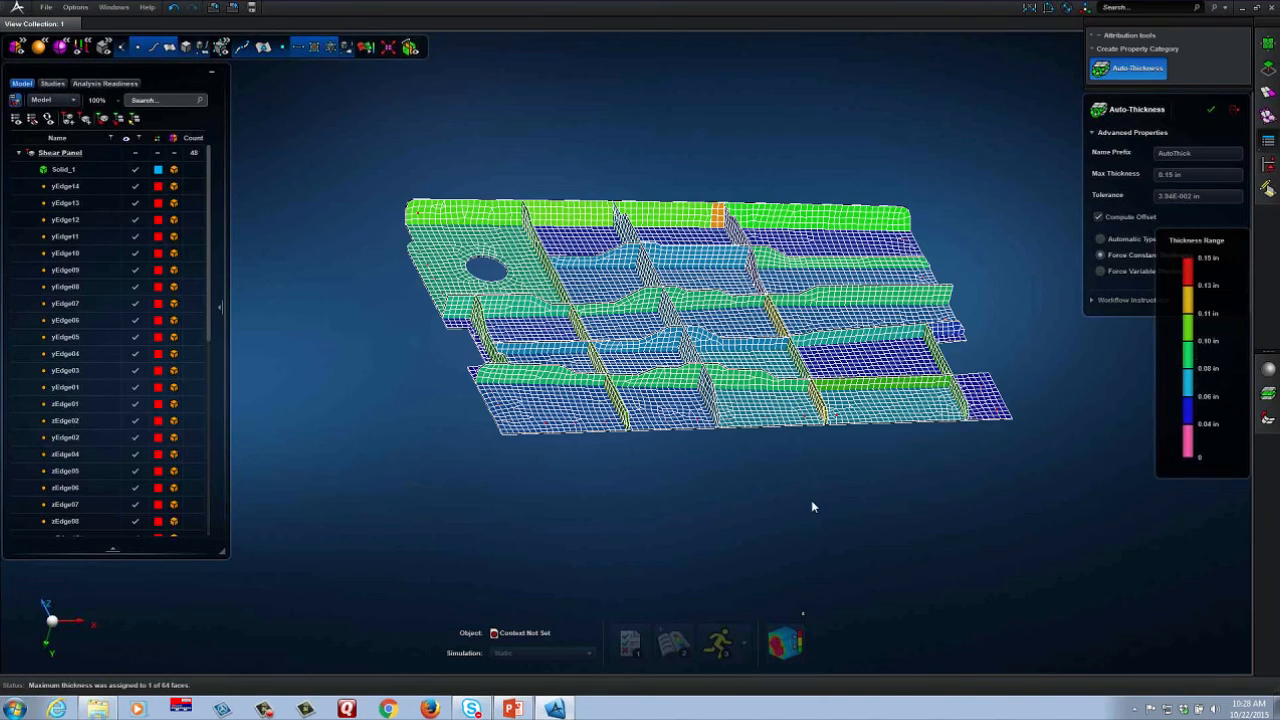
# - Examine the assigned thickness and offset along the long edge flange, at its rounded end and at the patch beside the rib
pyautogui.moveTo(784, 494); pyautogui.dragTo(747, 496, button='middle')
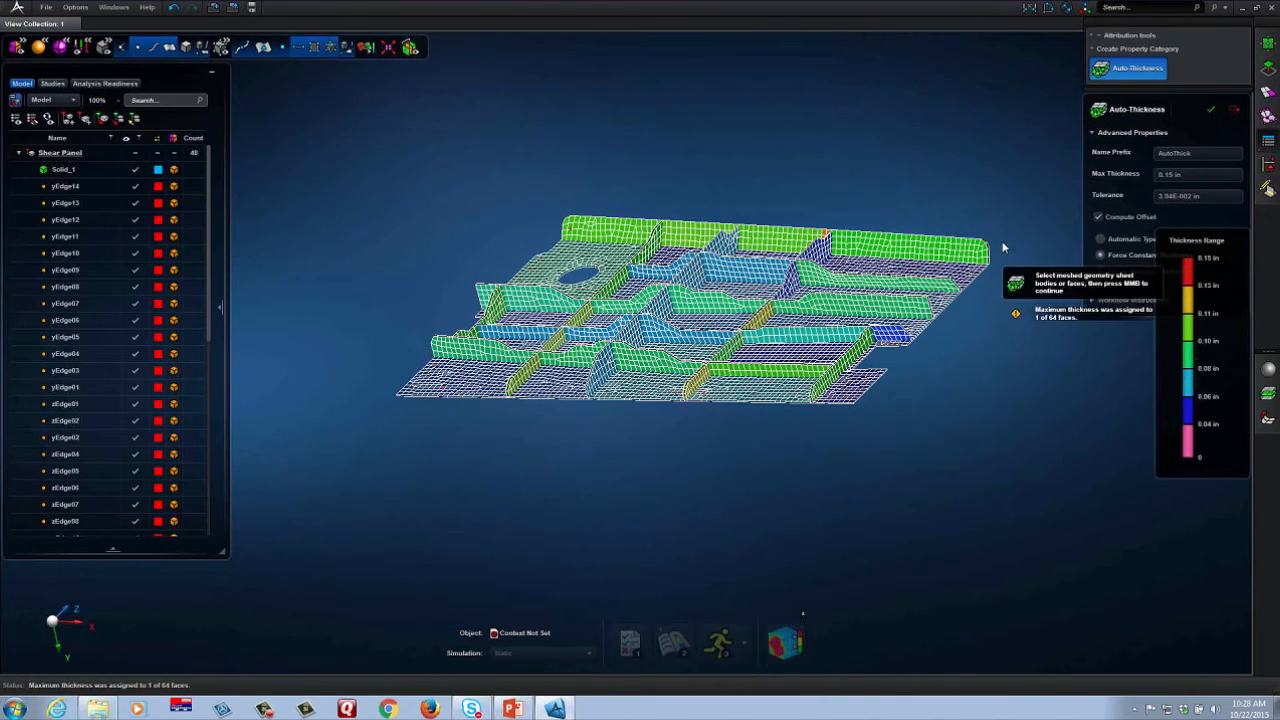
pyautogui.scroll(5, 1002, 250)
pyautogui.scroll(5, 918, 302)
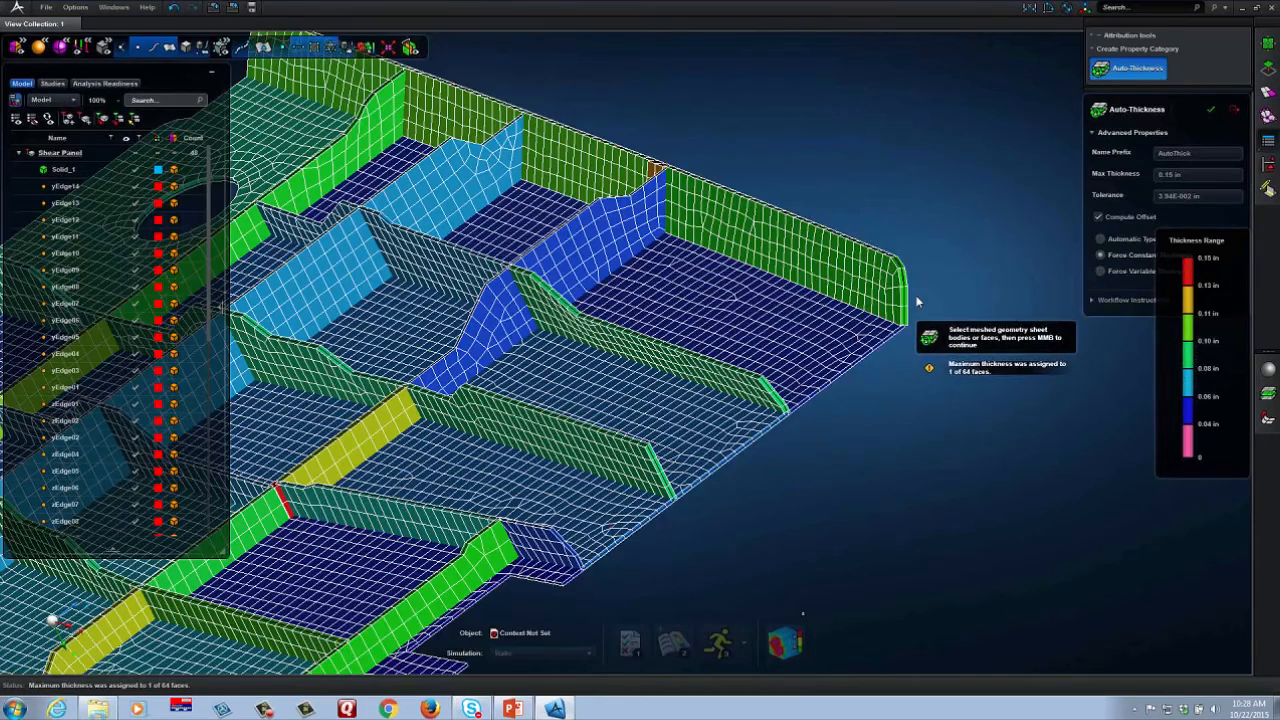
pyautogui.scroll(2, 916, 284)
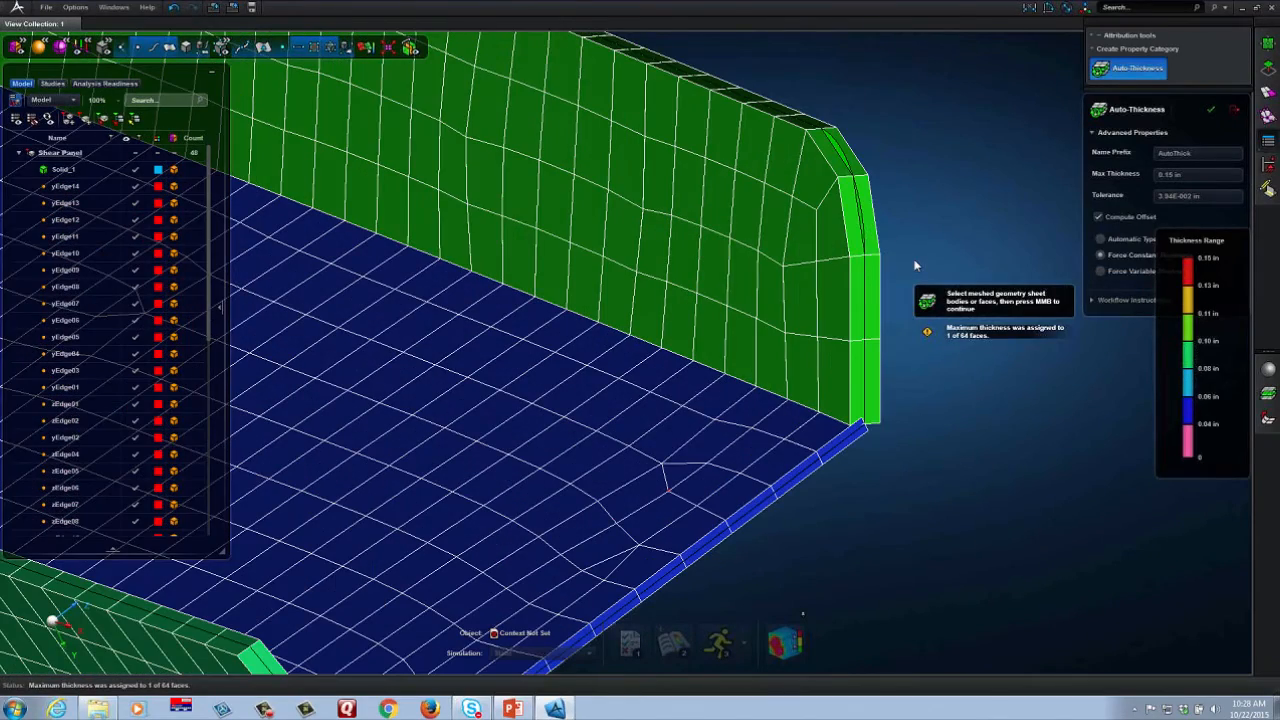
pyautogui.scroll(-8, 915, 265)
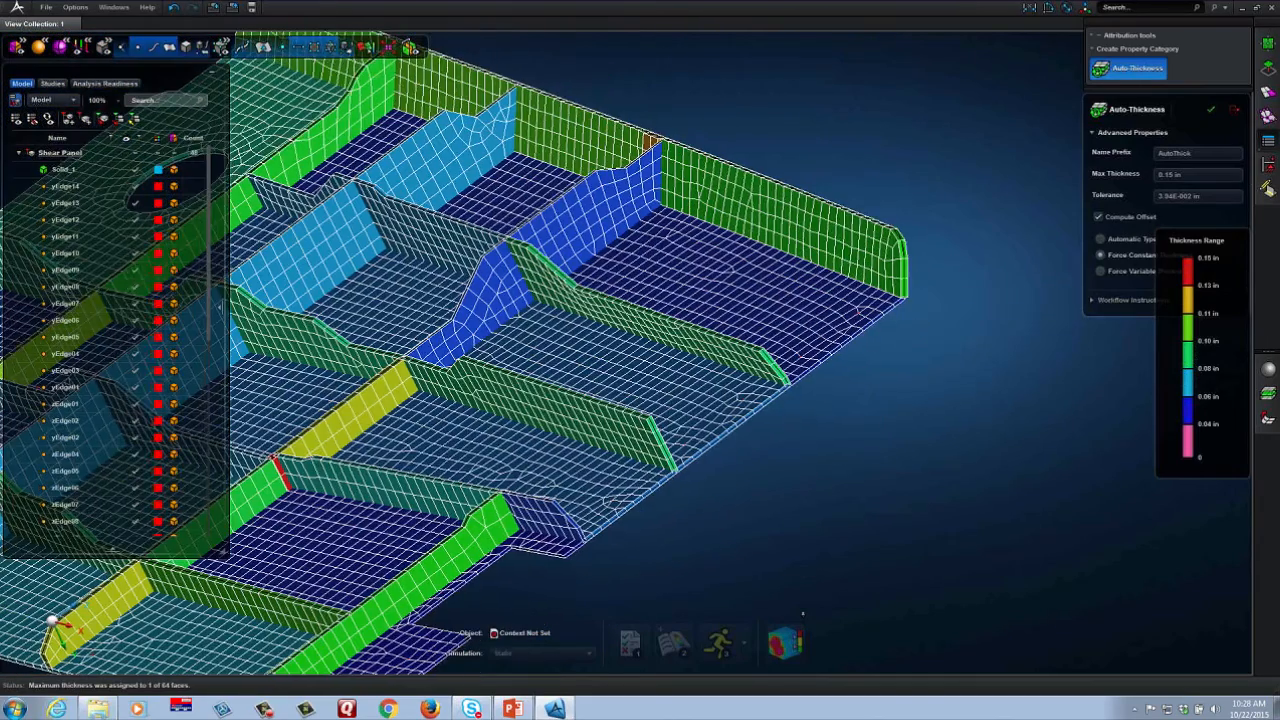
pyautogui.moveTo(916, 322); pyautogui.dragTo(965, 322, button='middle')
pyautogui.moveTo(558, 205); pyautogui.dragTo(778, 323, button='right')
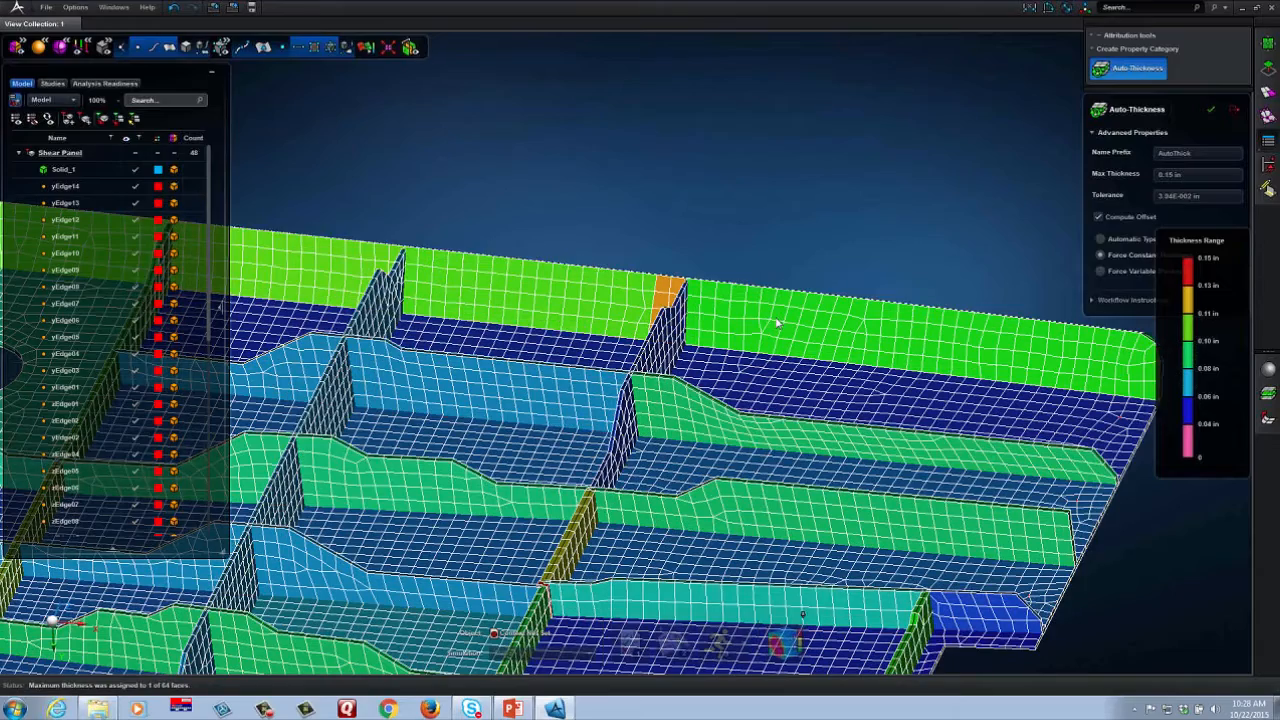
pyautogui.moveTo(778, 323); pyautogui.dragTo(645, 285, button='middle')
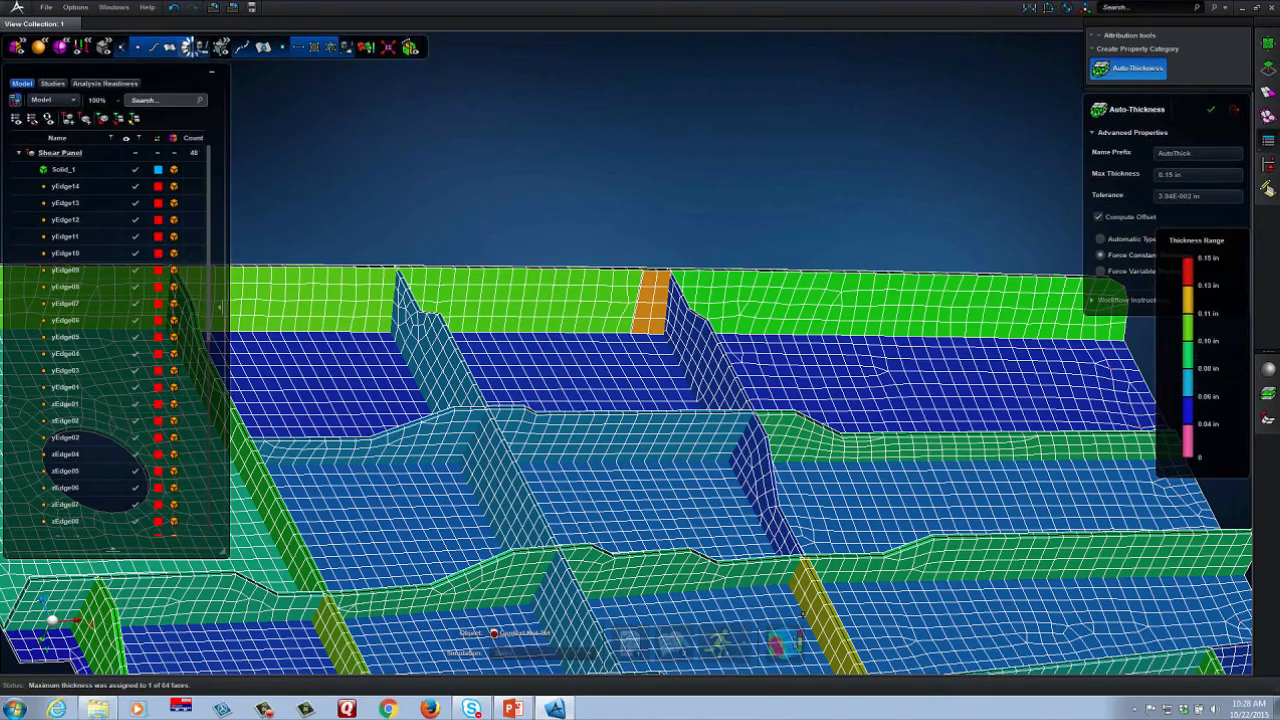
pyautogui.scroll(3, 695, 340)
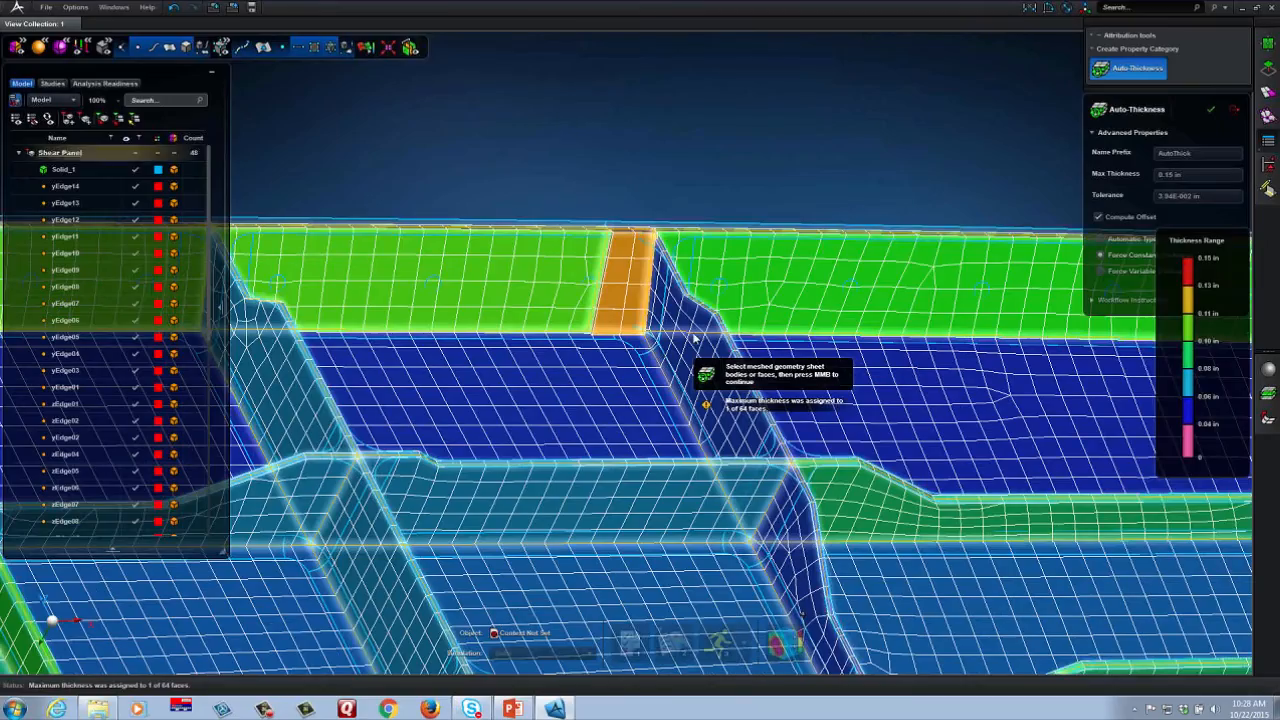
pyautogui.moveTo(695, 340); pyautogui.dragTo(655, 300, button='middle')
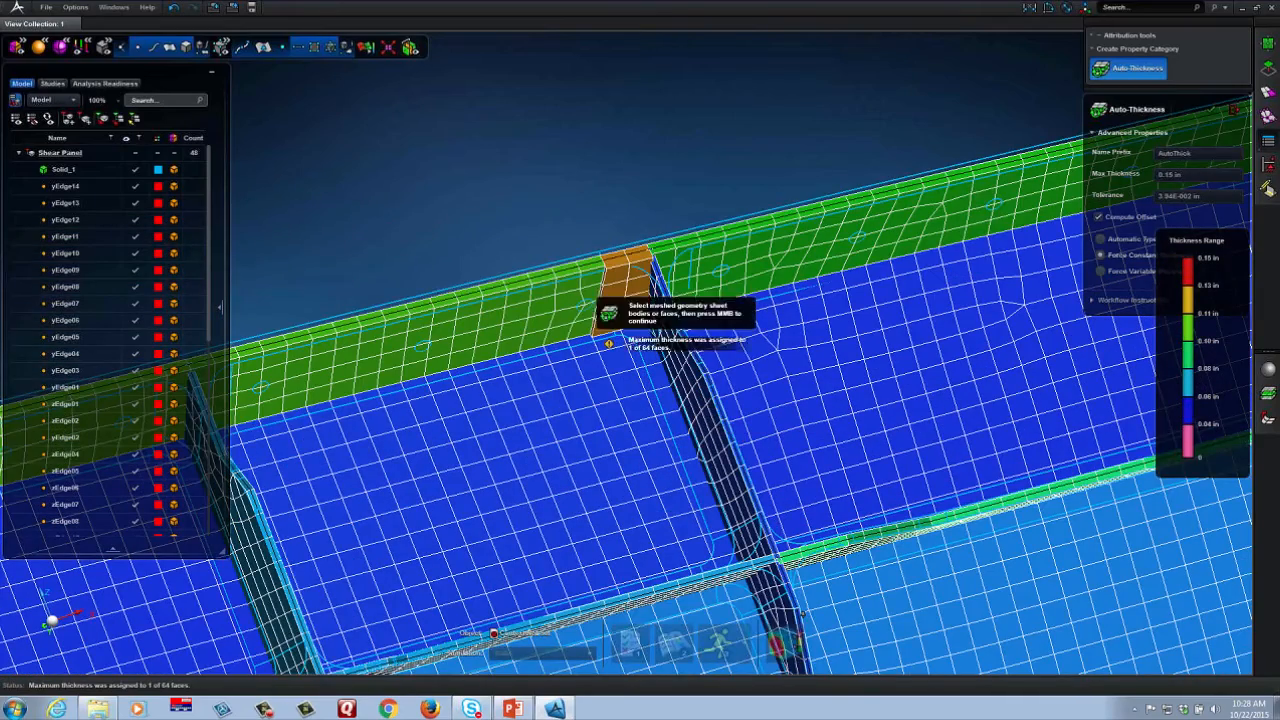
pyautogui.scroll(3, 656, 290)
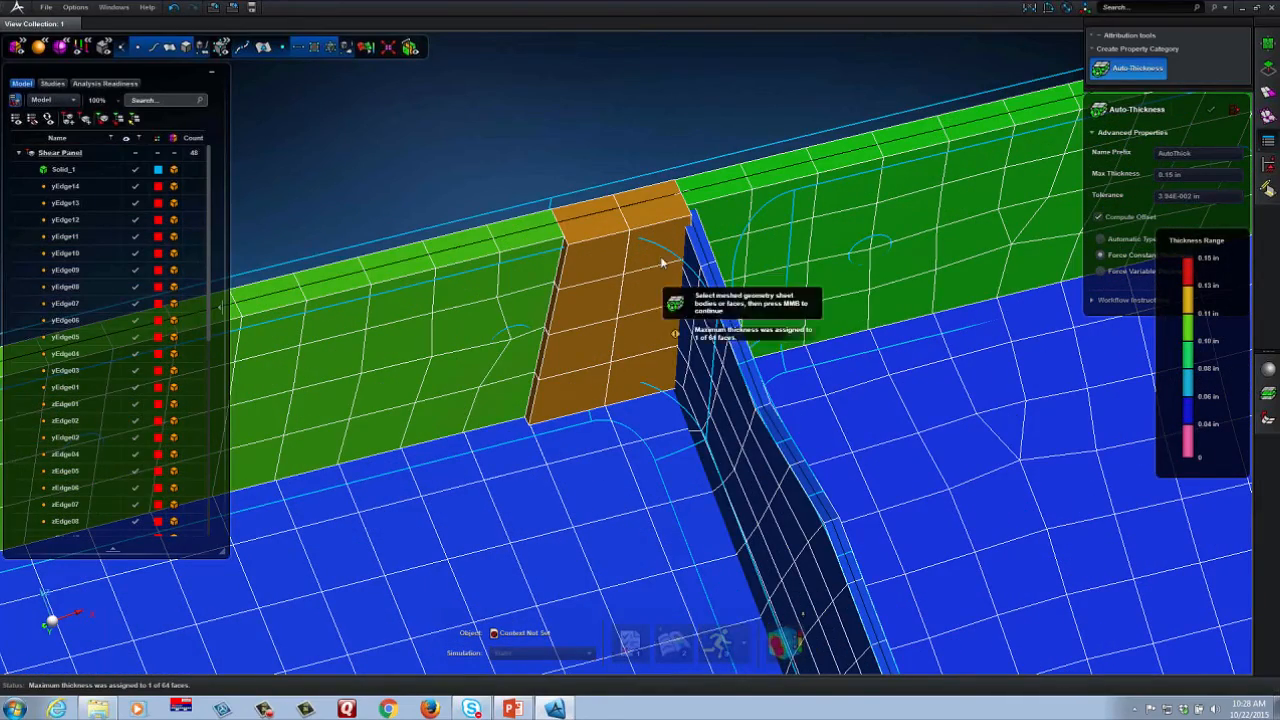
# - Undo the last thickness assignment and leave Auto-Thickness
pyautogui.click(173, 7)
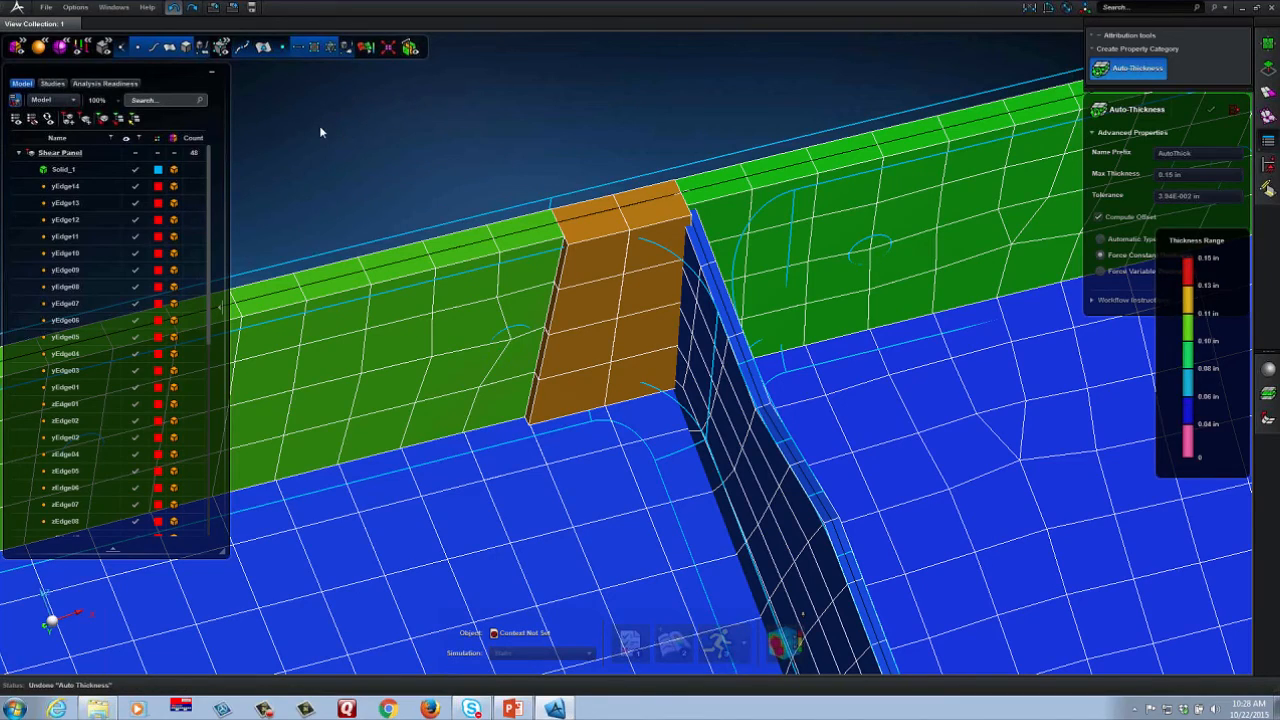
pyautogui.scroll(-3, 319, 125)
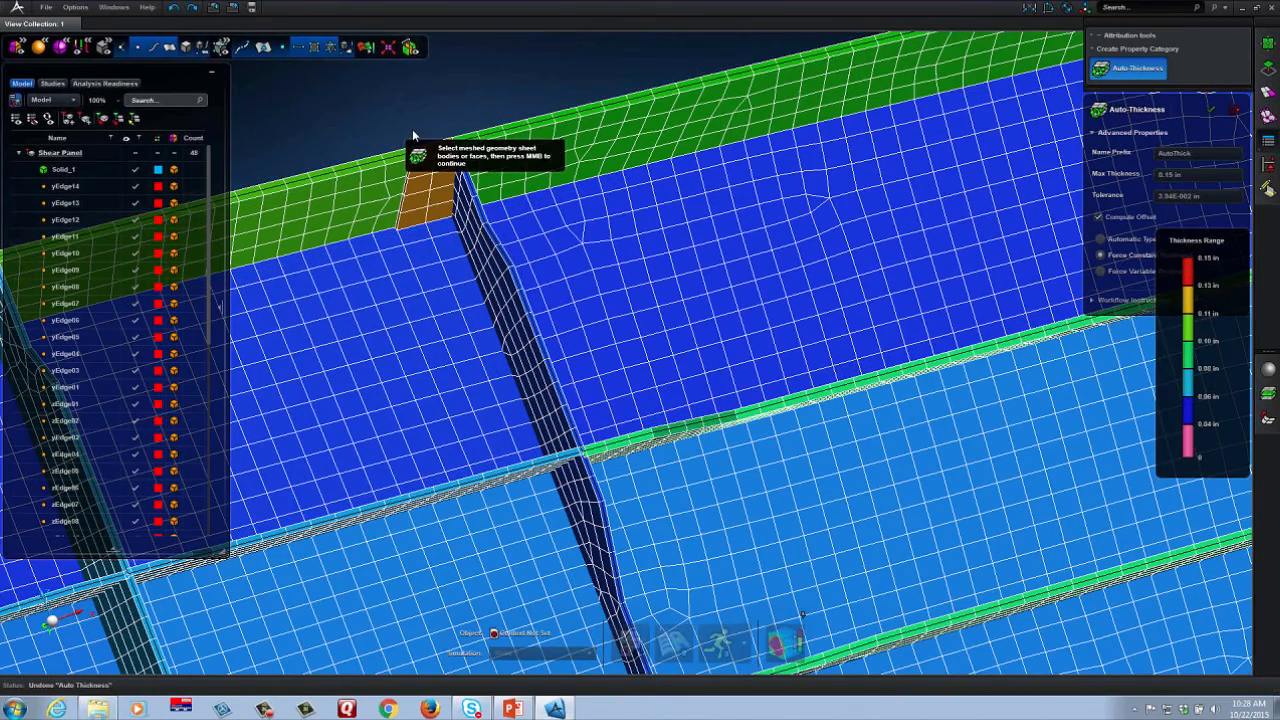
pyautogui.moveTo(412, 119); pyautogui.dragTo(473, 214, button='middle')
pyautogui.click(1233, 112)
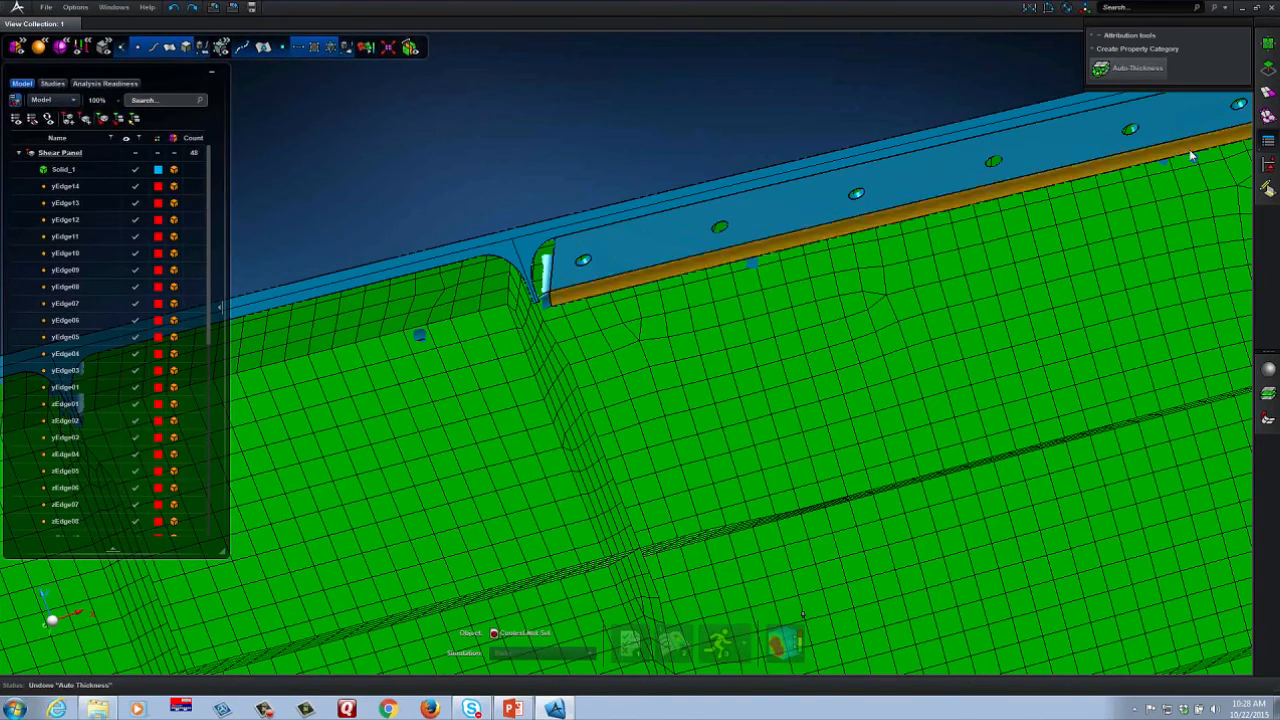
# - Defeature the solid by removing the fillet where the transverse rib meets the long edge flange
pyautogui.click(1268, 68)
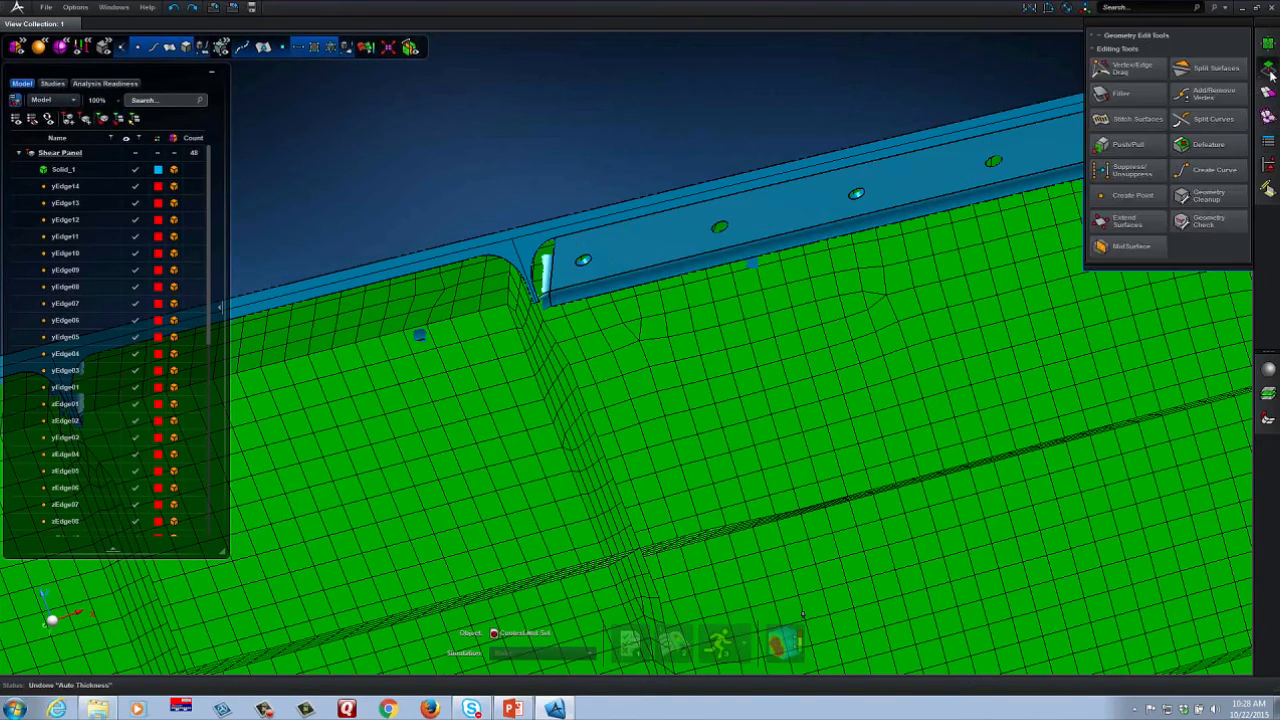
pyautogui.click(1208, 145)
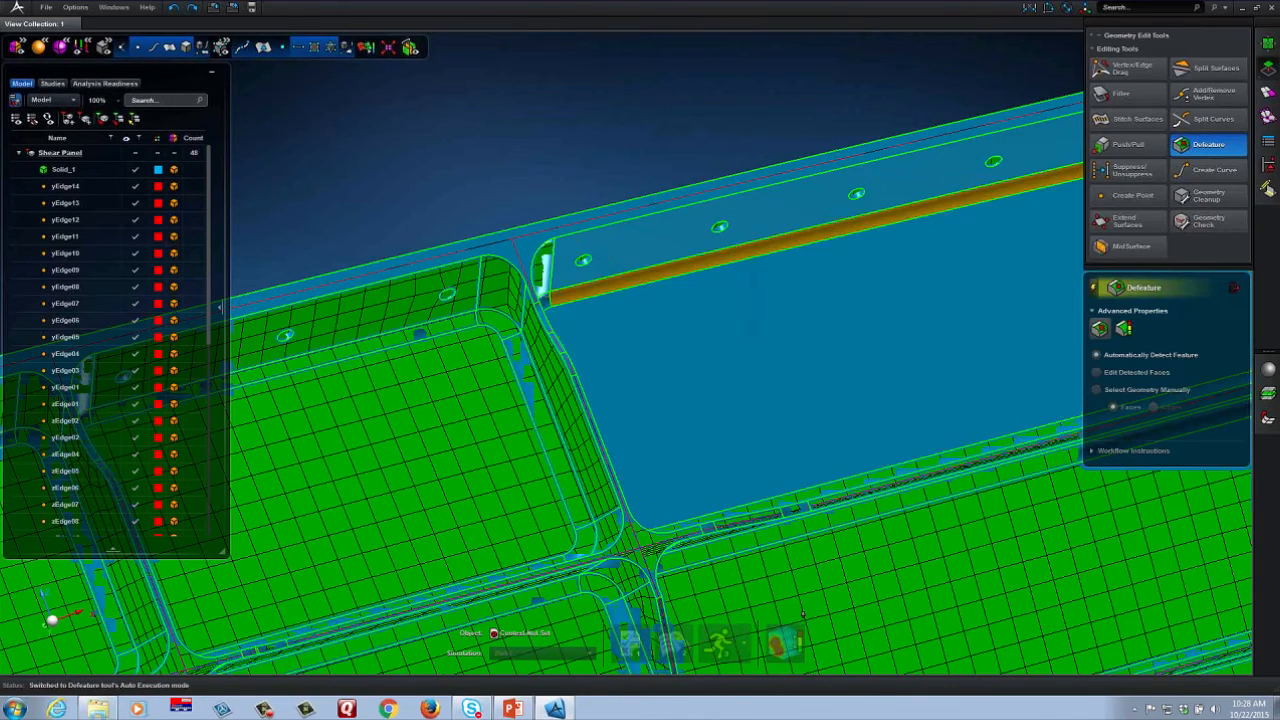
pyautogui.click(498, 295)
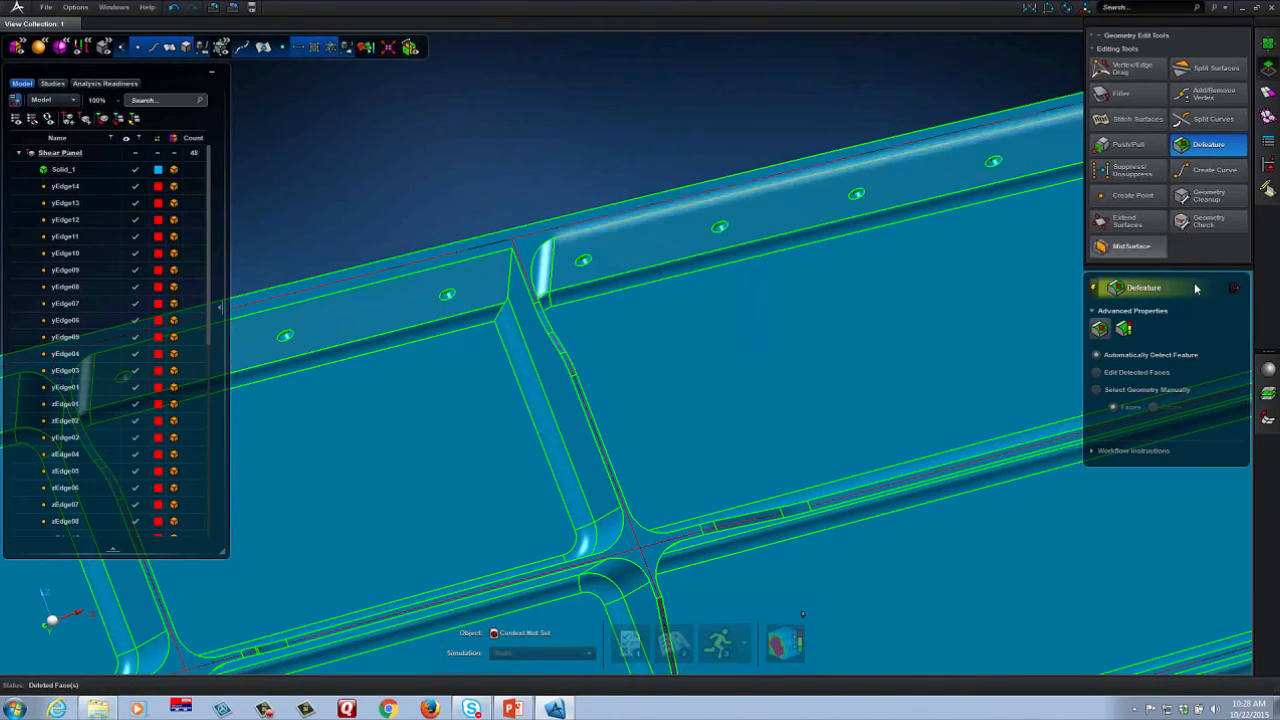
pyautogui.click(1235, 287)
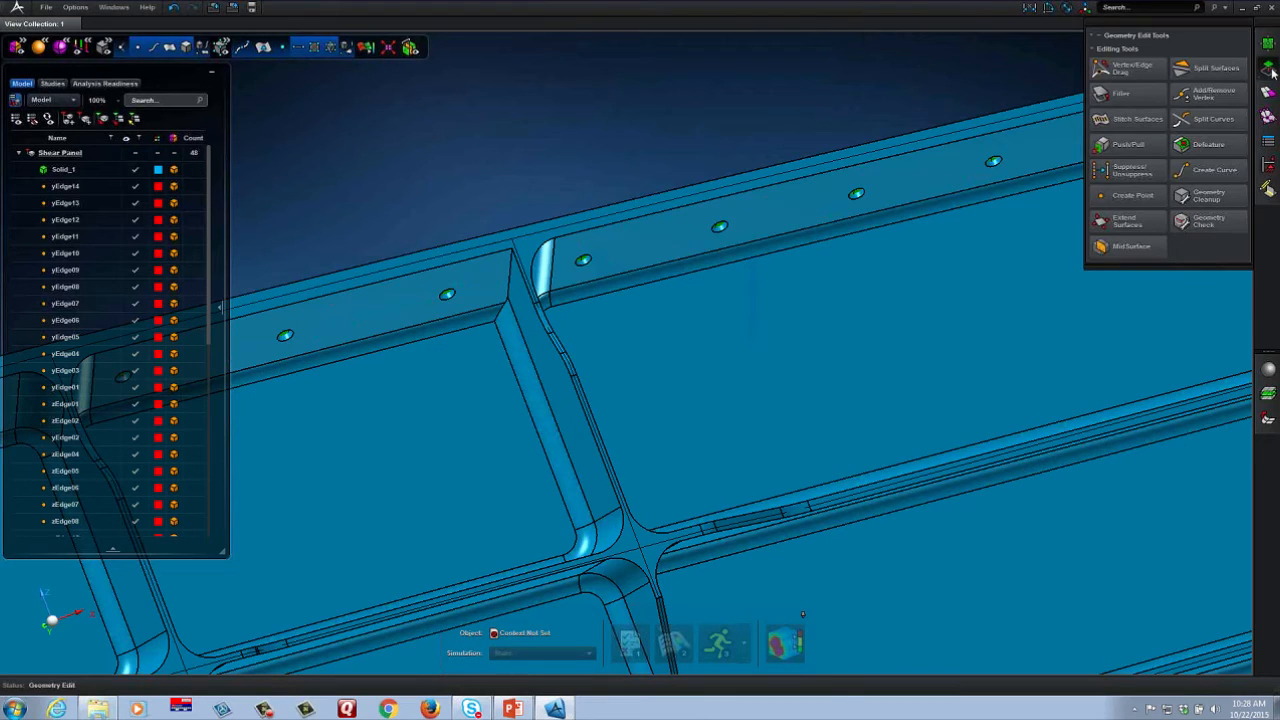
pyautogui.click(1268, 68)
# - Recompute constant Auto-Thickness for the entire defeatured Shear Panel mesh and review the thickness across the flange and ribs
pyautogui.scroll(-3, 516, 170)
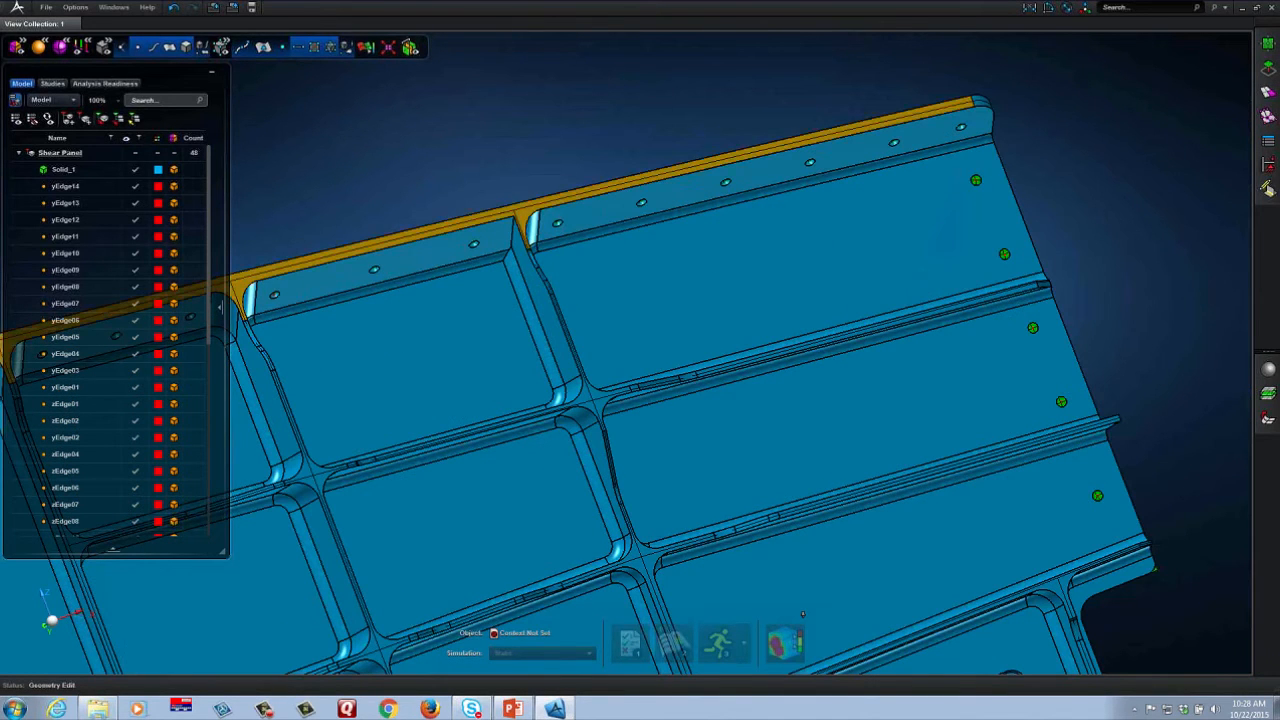
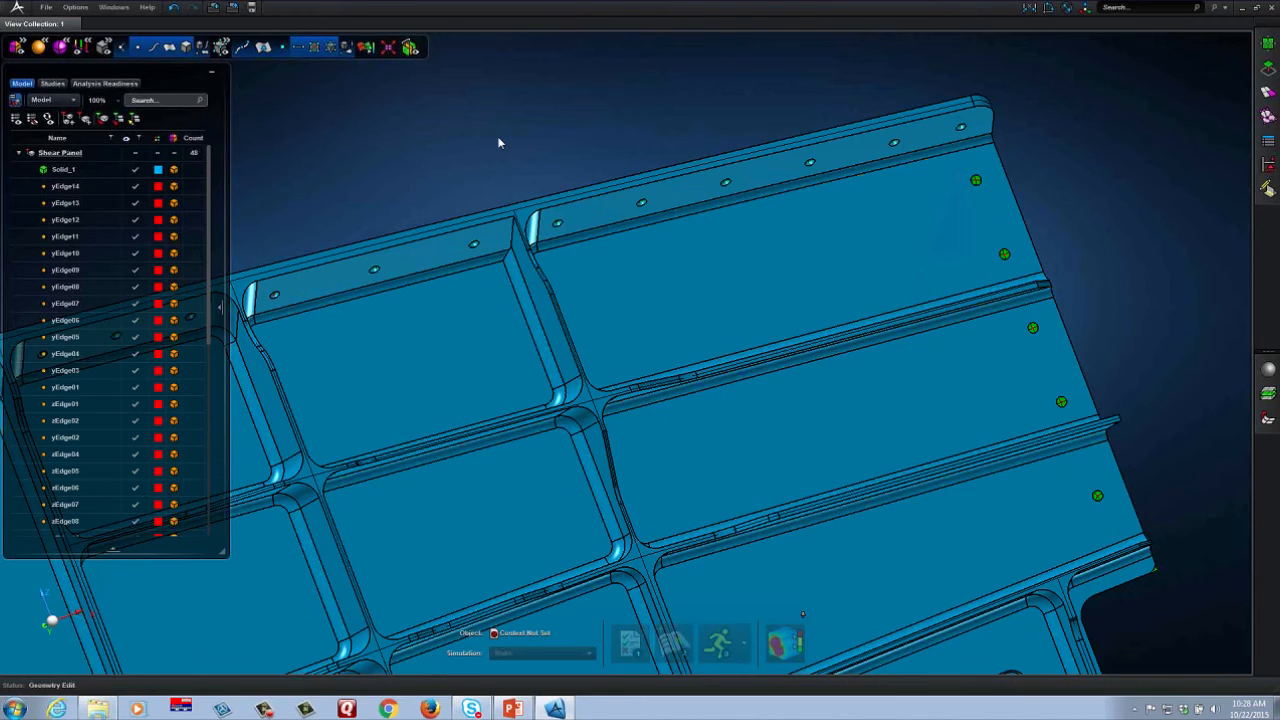
pyautogui.moveTo(497, 134); pyautogui.dragTo(314, 86, button='middle')
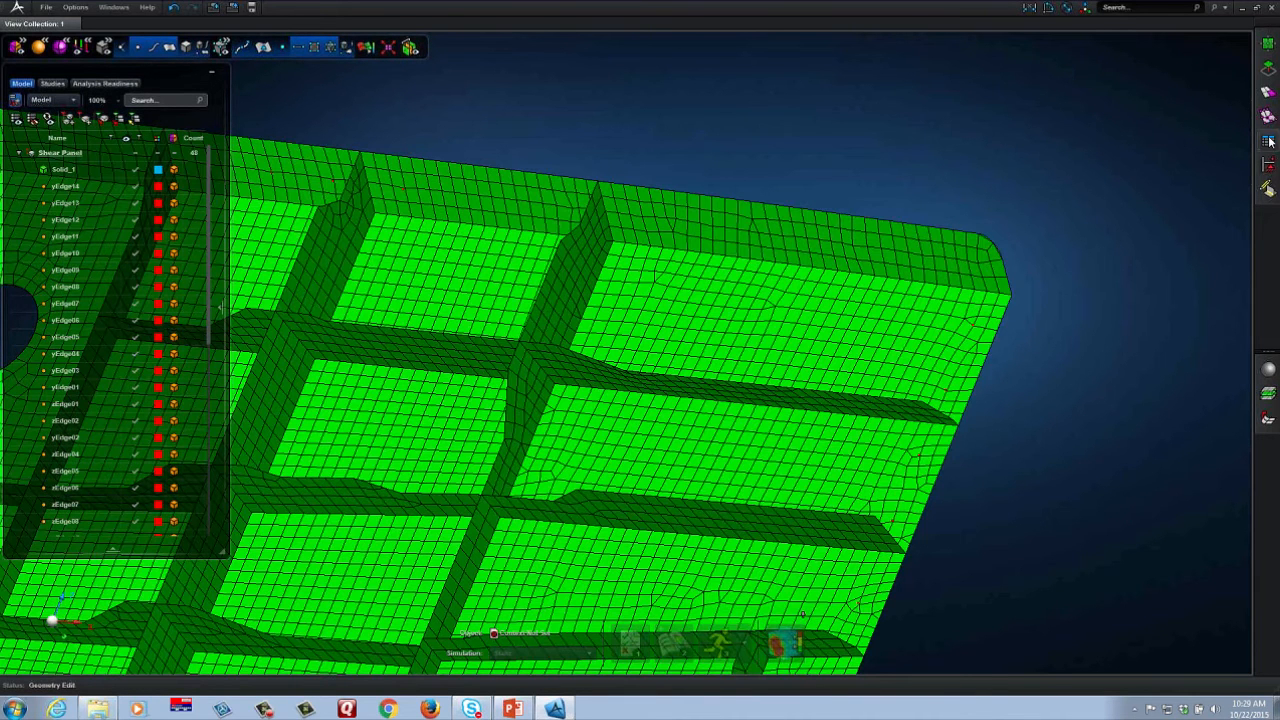
pyautogui.click(1268, 141)
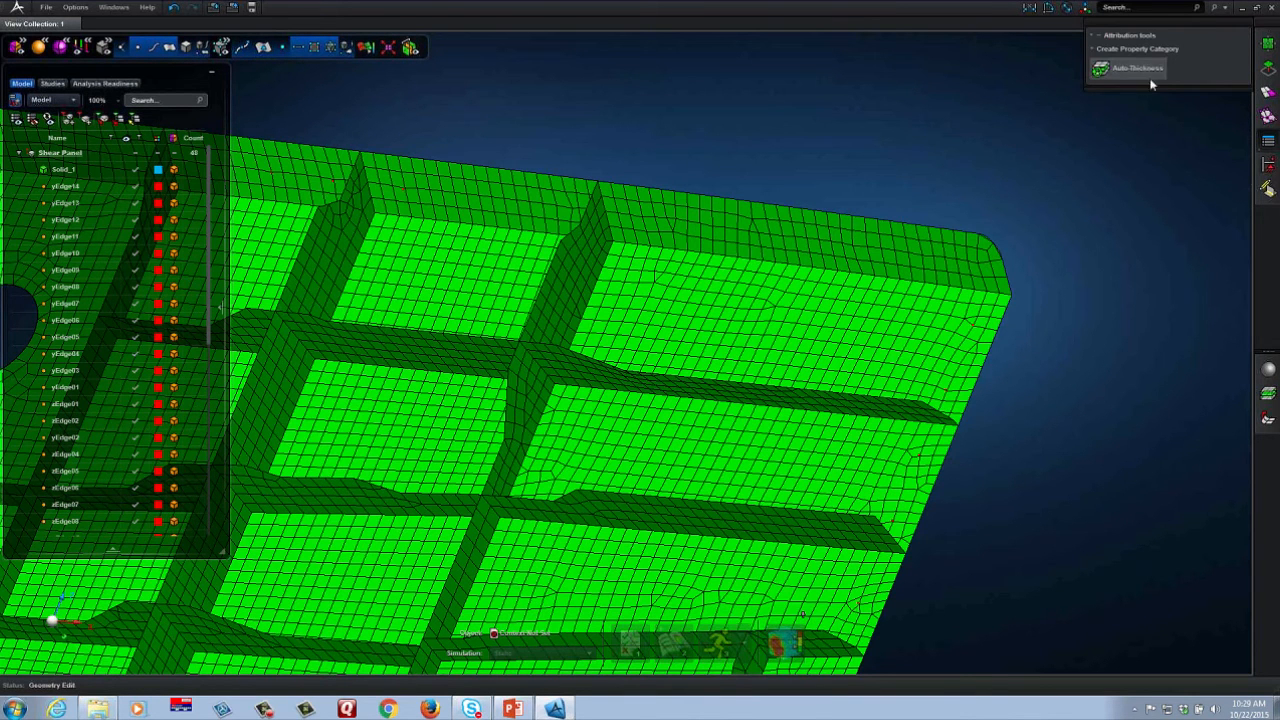
pyautogui.click(1140, 70)
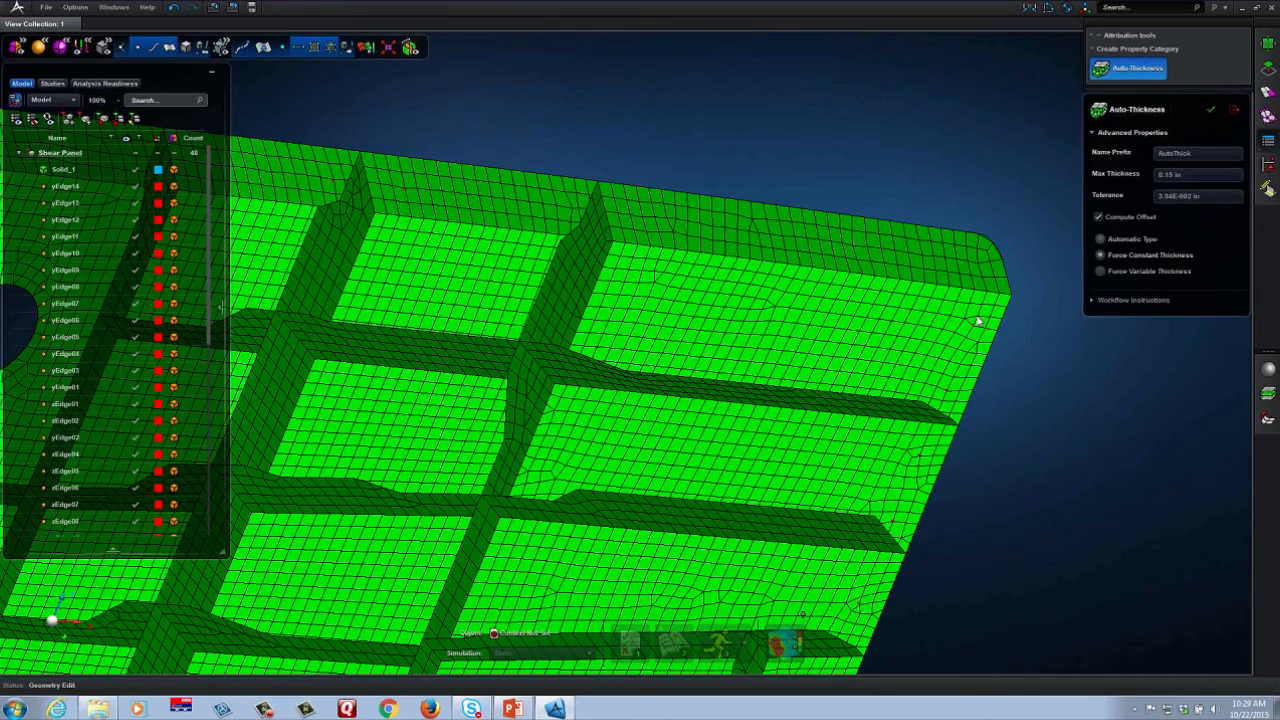
pyautogui.click(960, 355)
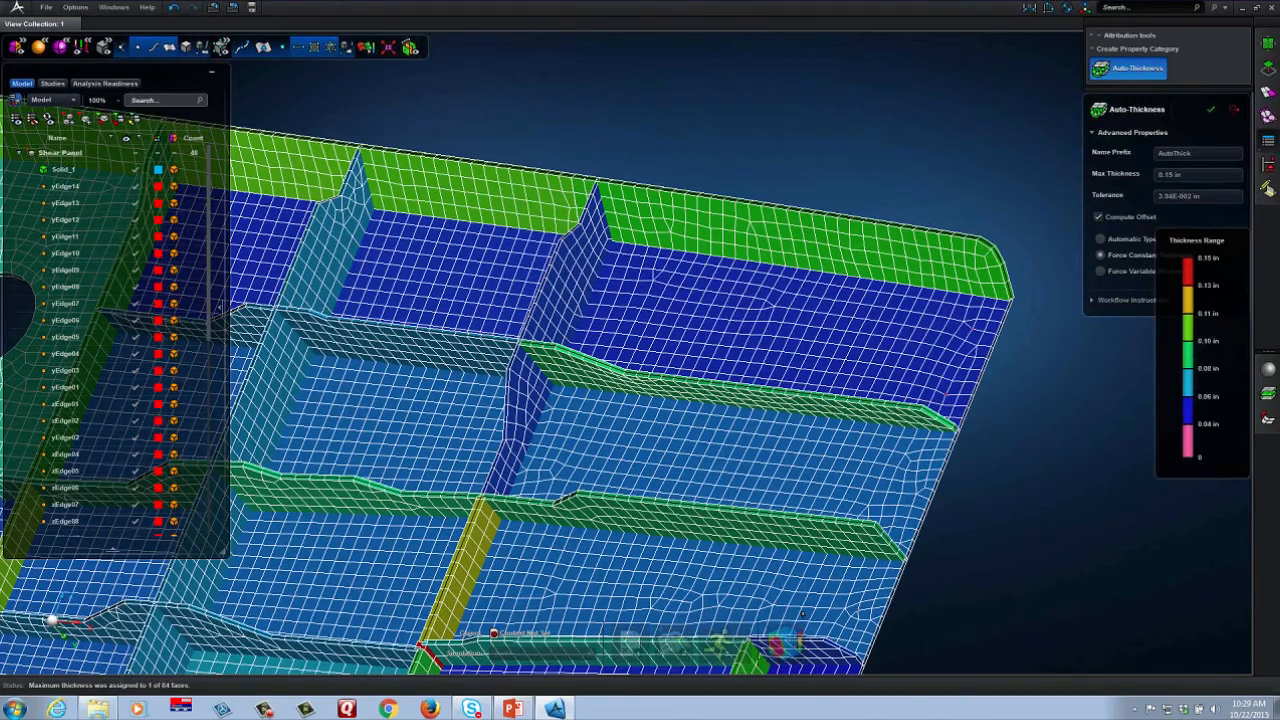
pyautogui.moveTo(1058, 442); pyautogui.dragTo(945, 345, button='middle')
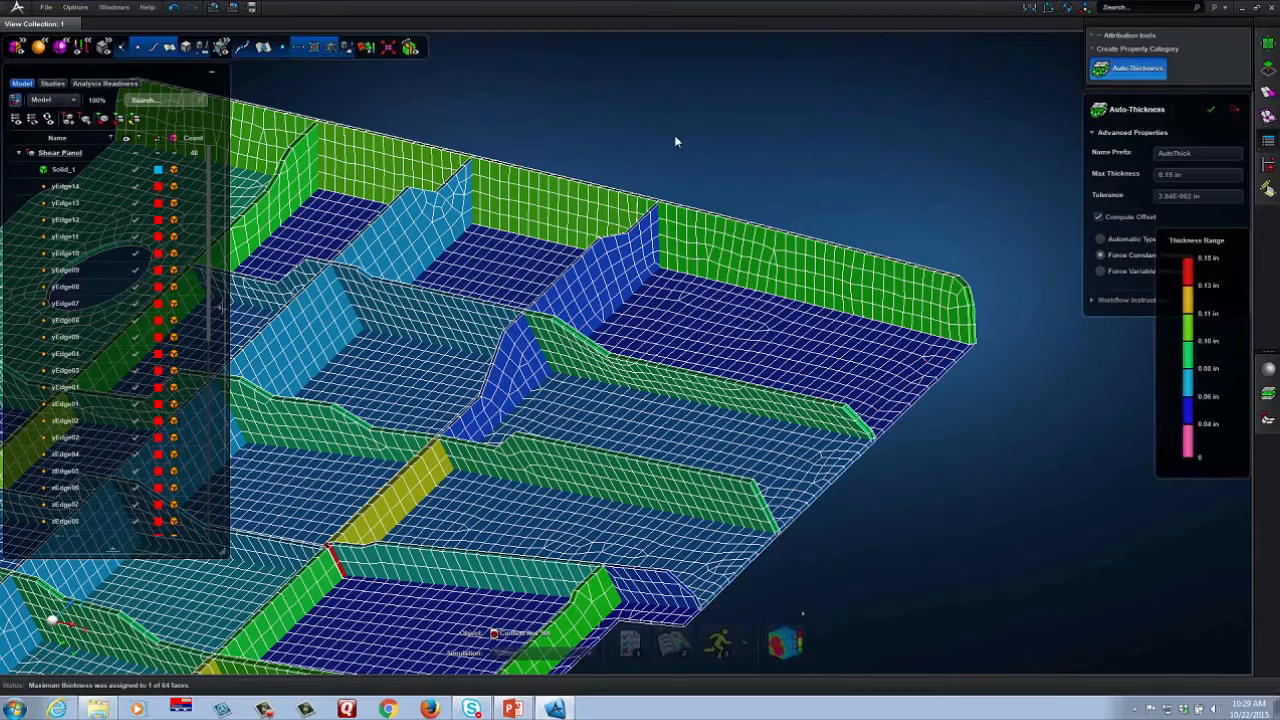
pyautogui.scroll(-4, 997, 451)
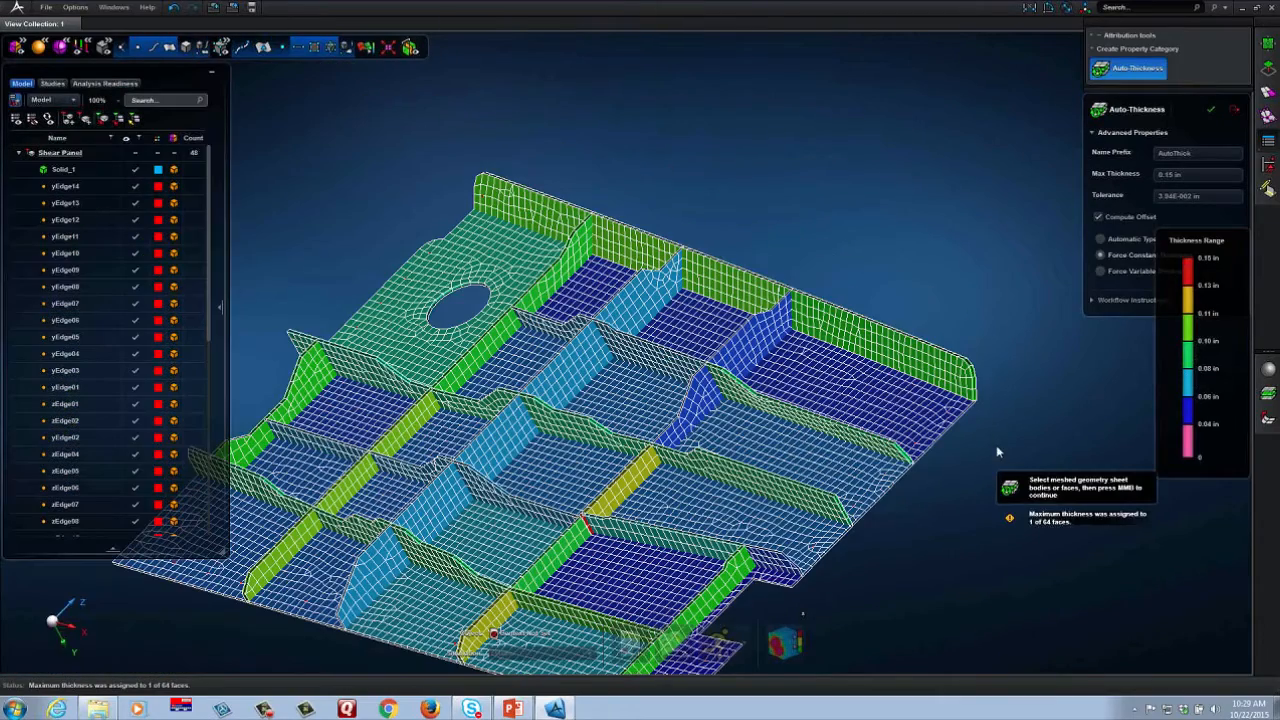
pyautogui.moveTo(997, 452); pyautogui.dragTo(989, 476, button='middle')
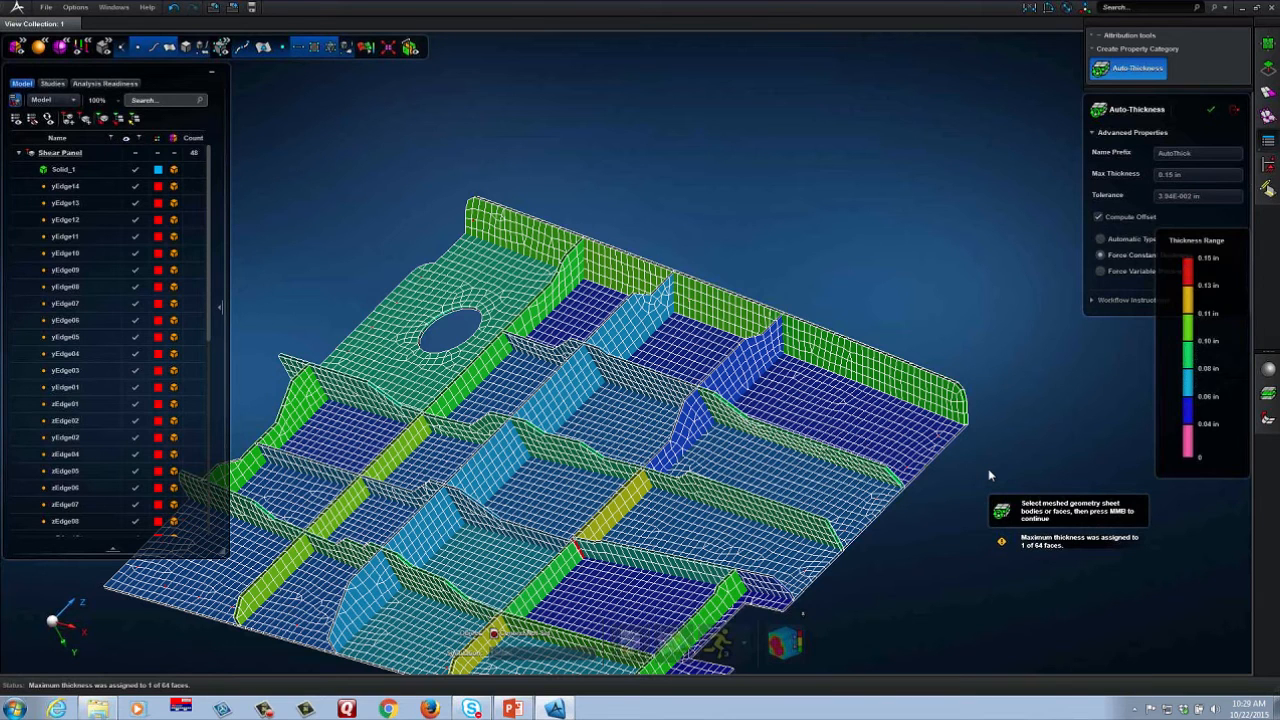
pyautogui.click(1233, 110)
# - Compute Auto-Thickness with Force Variable Thickness for only the faces of the long edge flange, using the solid as reference
pyautogui.click(1125, 68)
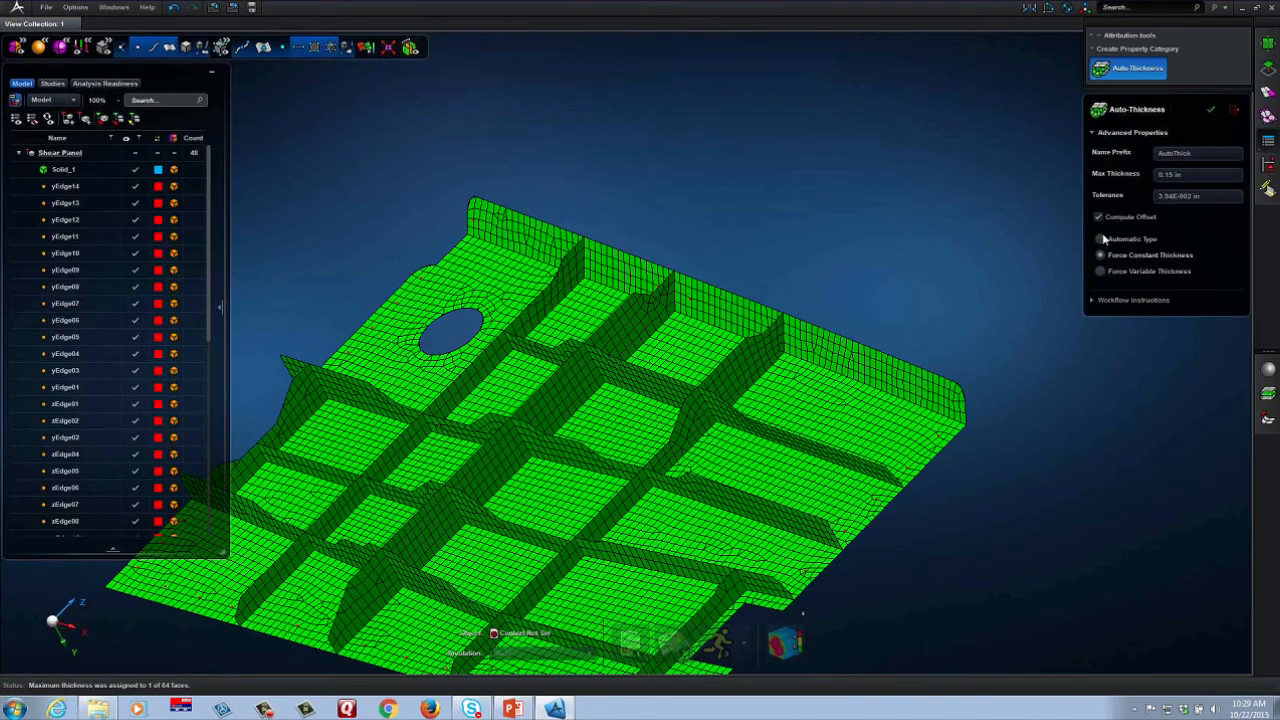
pyautogui.click(1101, 271)
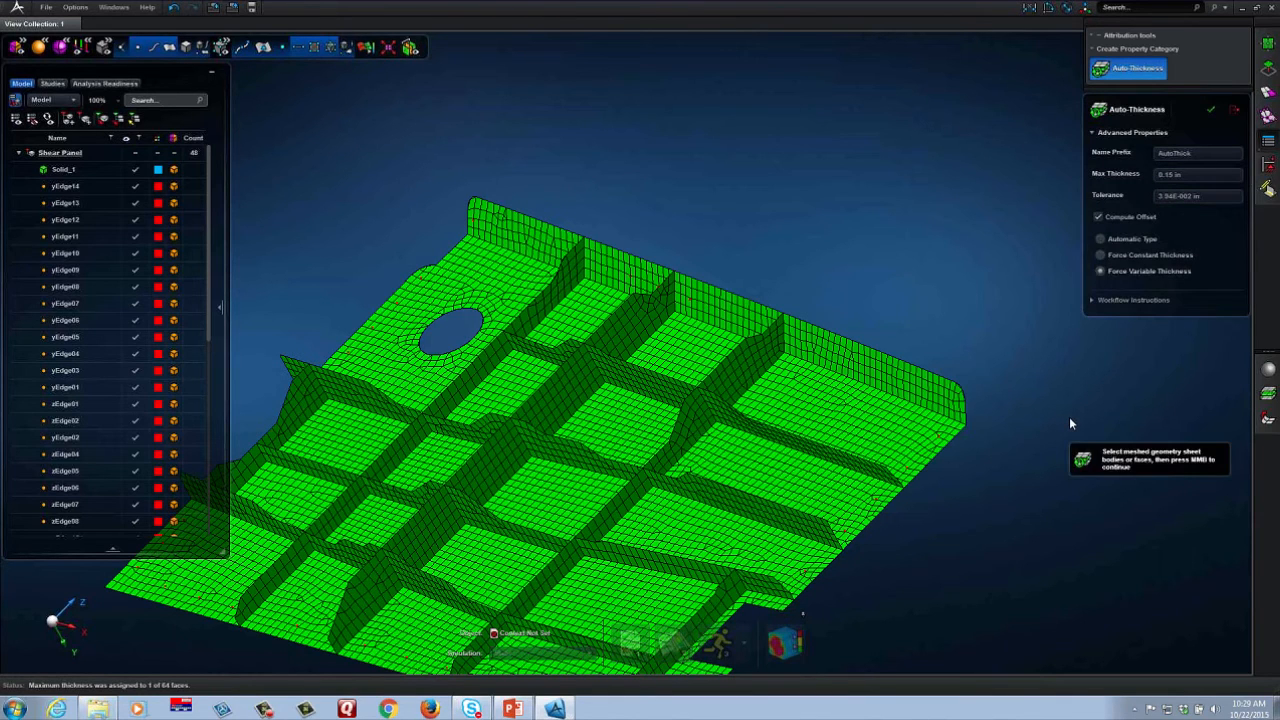
pyautogui.click(985, 367)
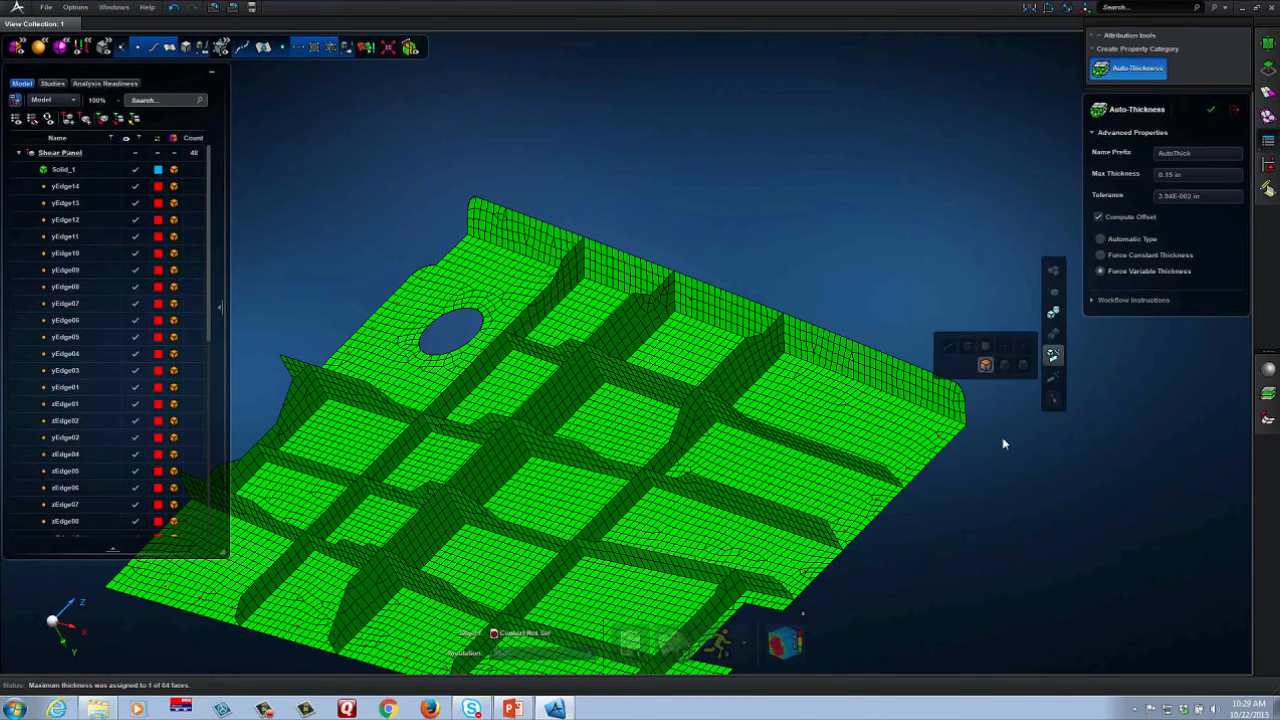
pyautogui.click(937, 393)
pyautogui.click(773, 318)
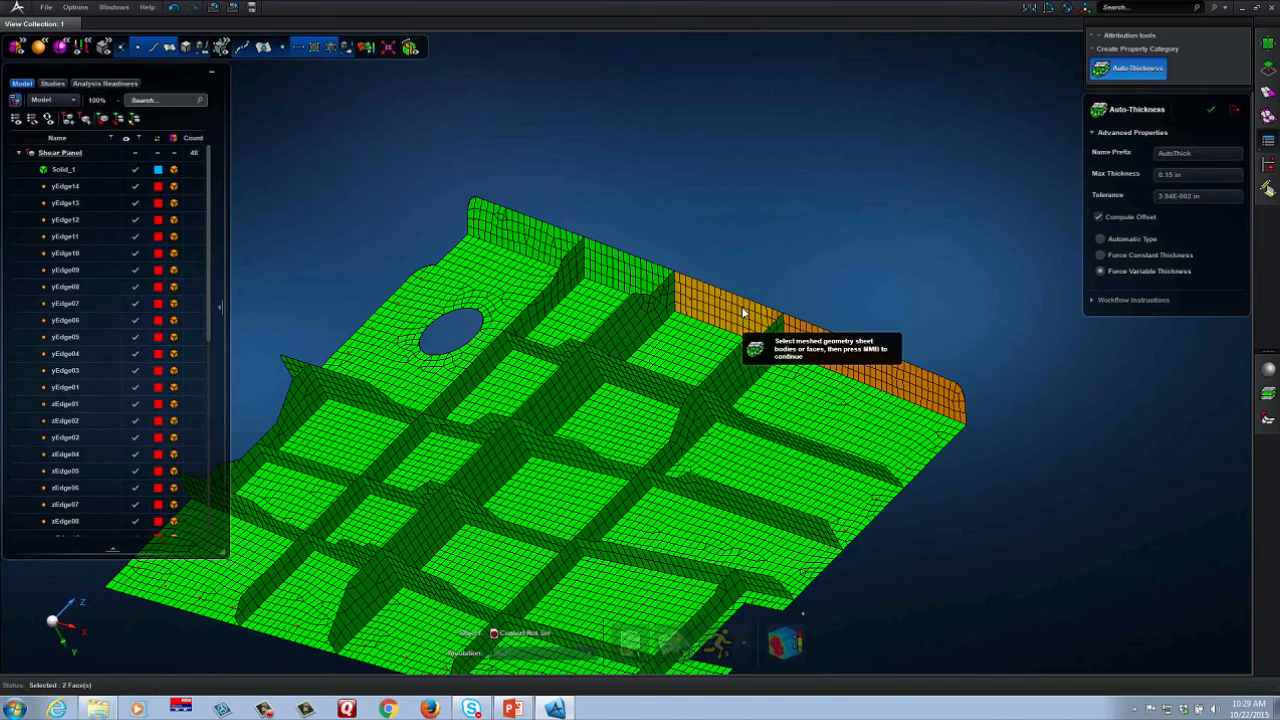
pyautogui.click(749, 309)
pyautogui.click(600, 265)
pyautogui.click(521, 246)
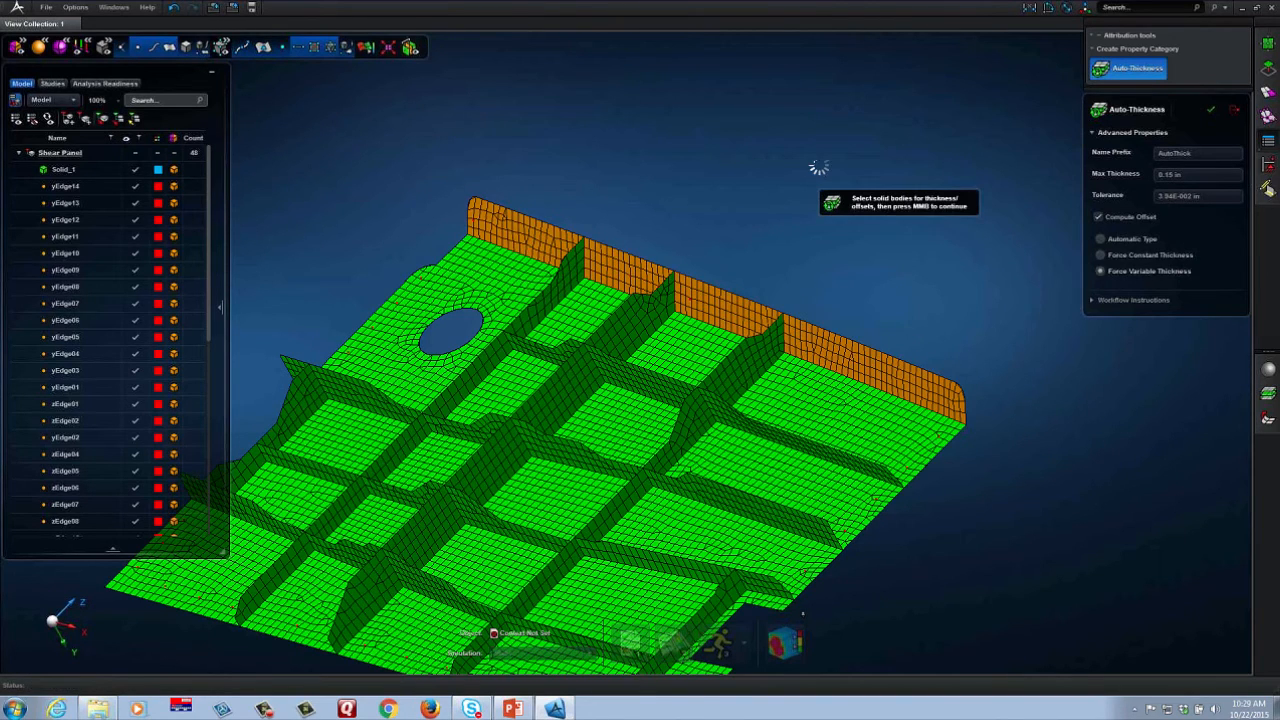
pyautogui.middleClick(796, 179)
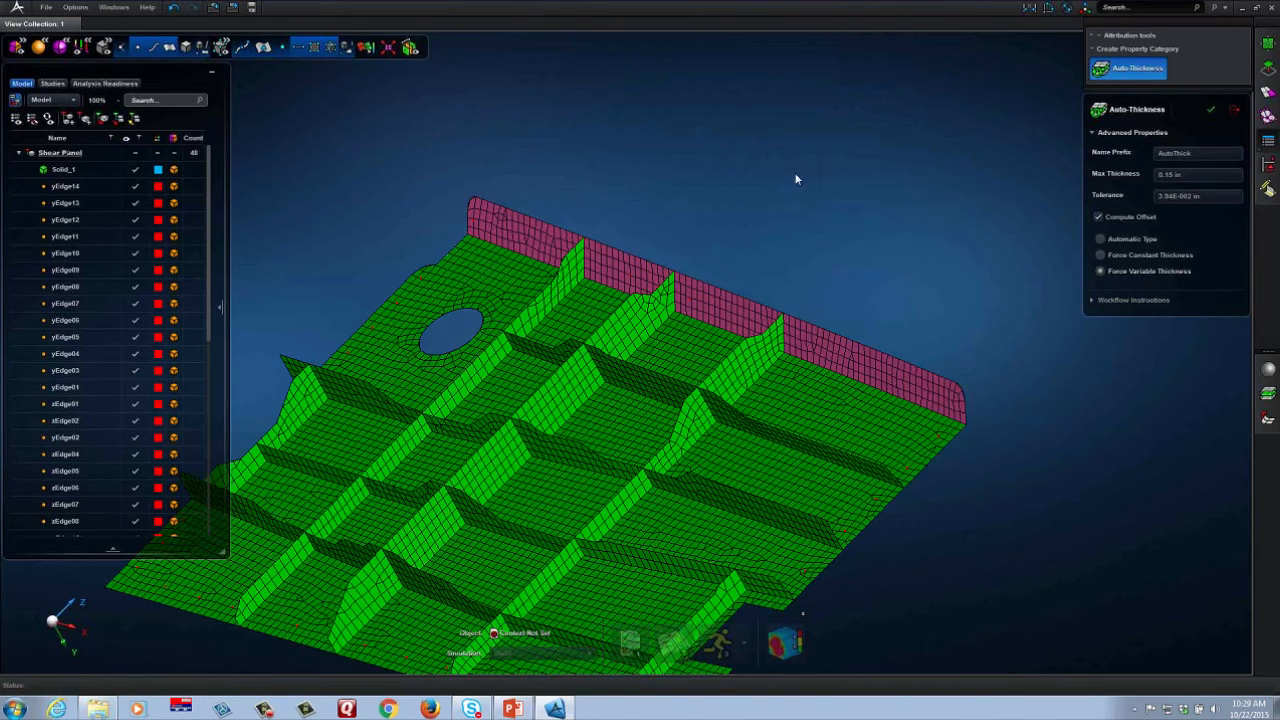
pyautogui.middleClick(896, 217)
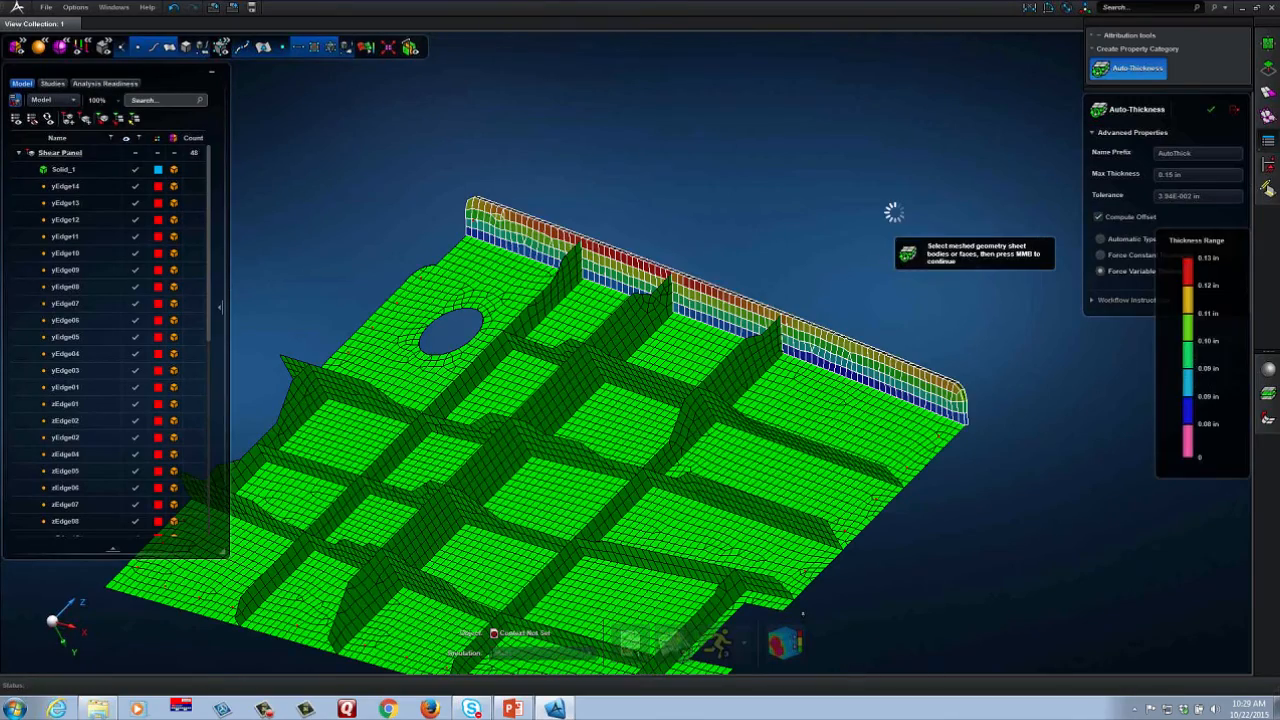
# - Examine the variable thickness bands and offsets along the long edge flange and at its rounded end
pyautogui.scroll(3, 991, 417)
pyautogui.moveTo(991, 417); pyautogui.dragTo(884, 322, button='right')
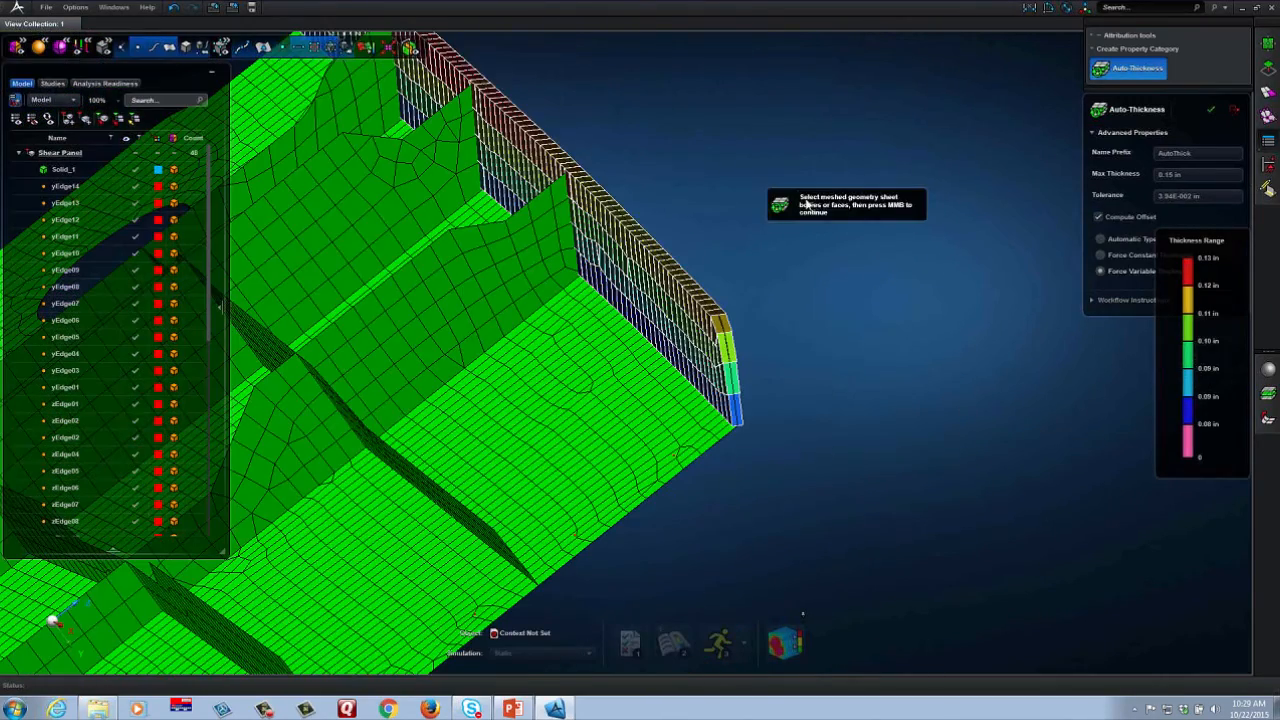
pyautogui.moveTo(808, 183); pyautogui.dragTo(936, 301, button='right')
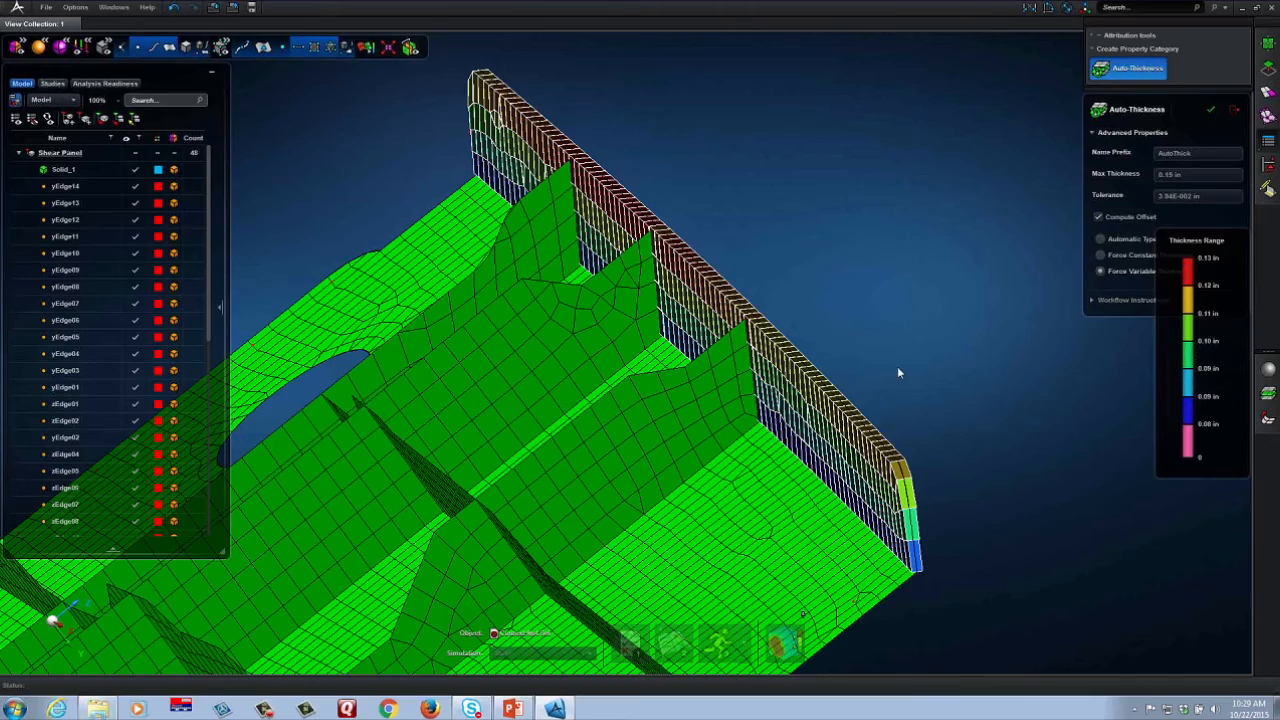
pyautogui.scroll(5, 900, 373)
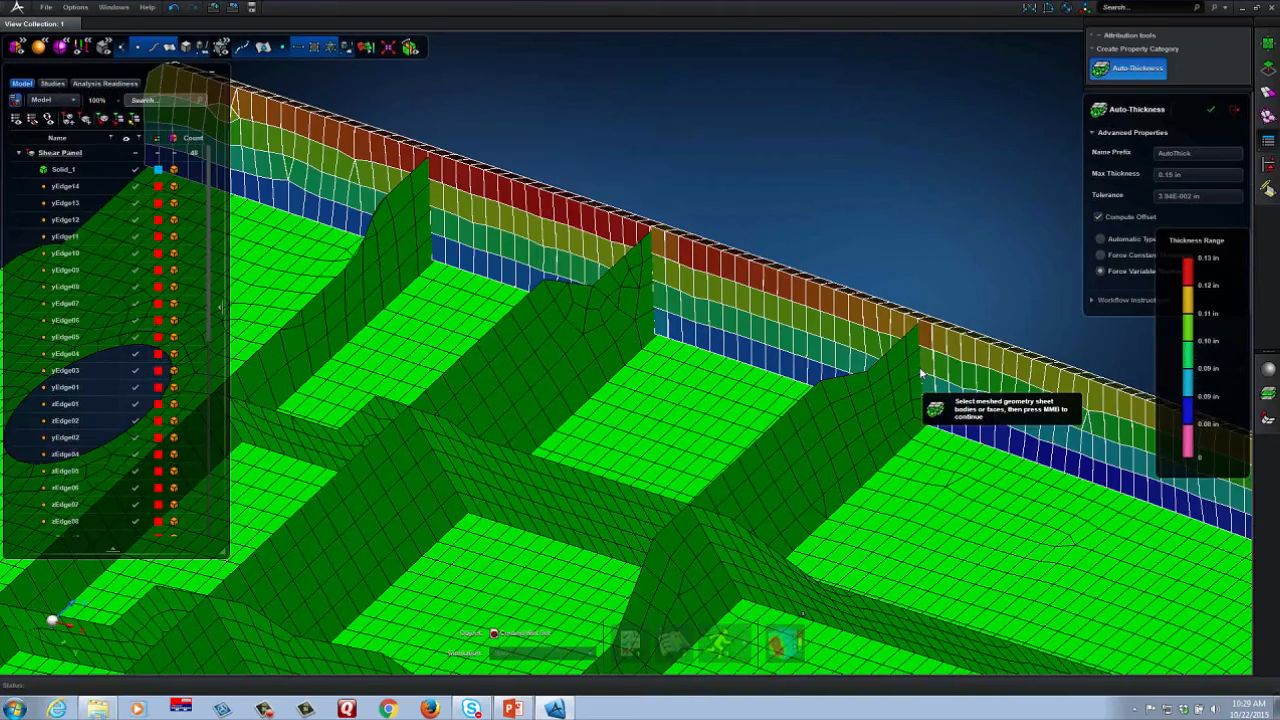
pyautogui.middleClick(919, 366)
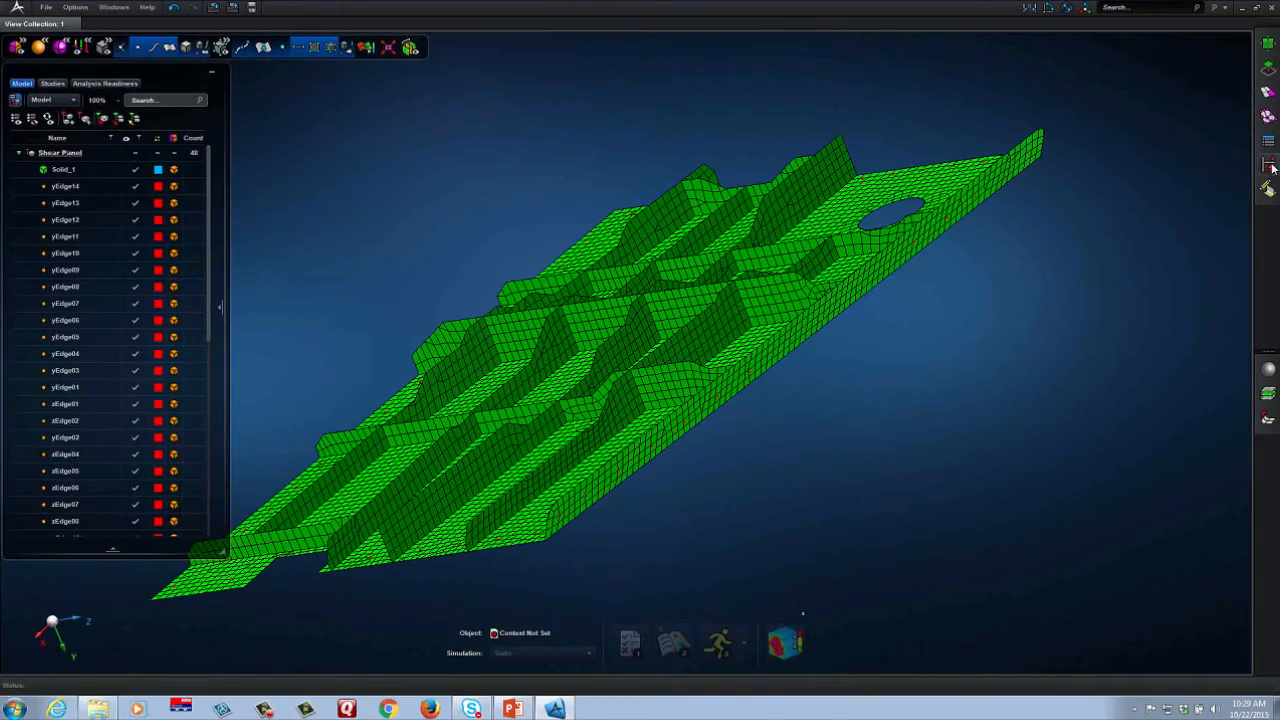
# - Apply fixed constraints in all translations and rotations to the faces along the long edge flange
pyautogui.click(1270, 166)
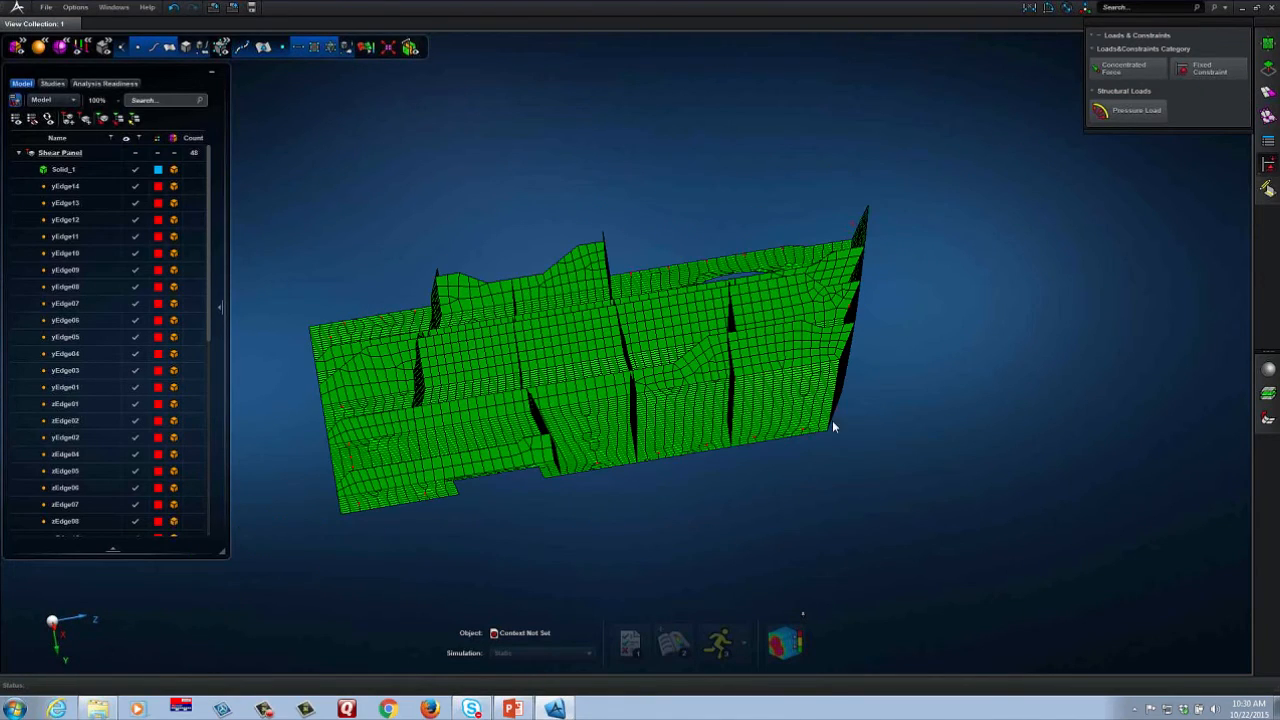
pyautogui.click(1209, 68)
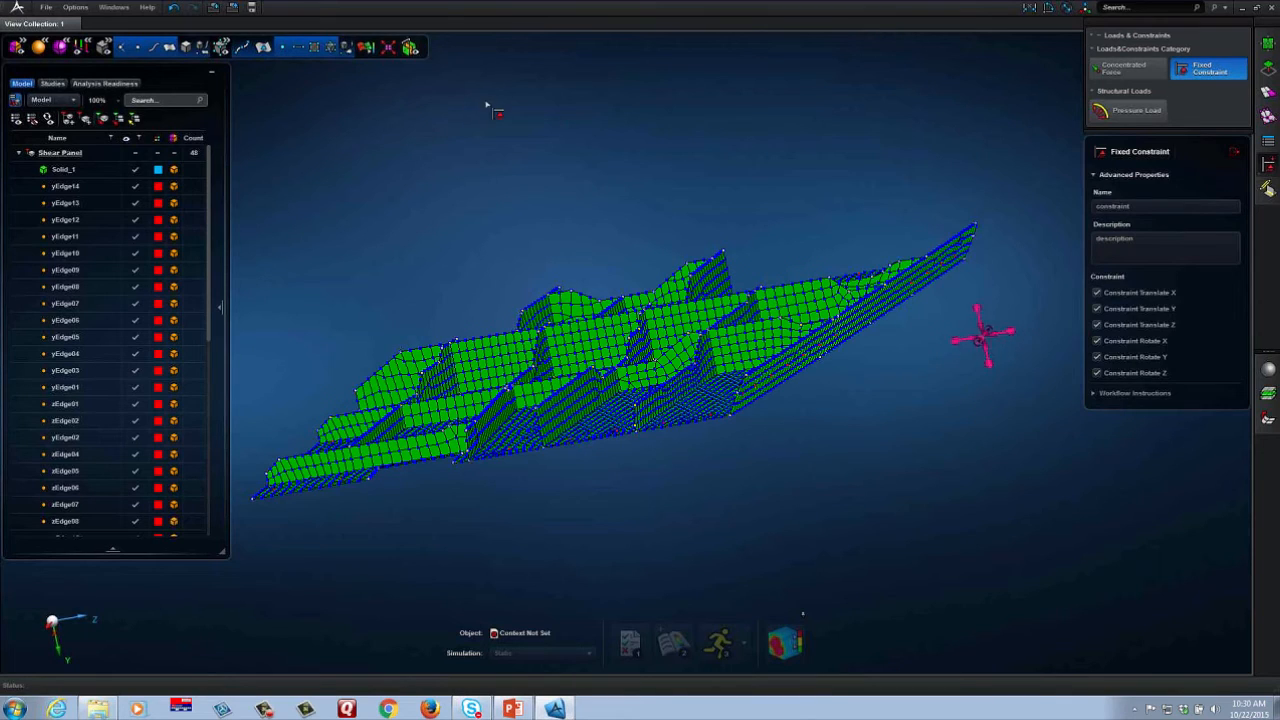
pyautogui.click(283, 47)
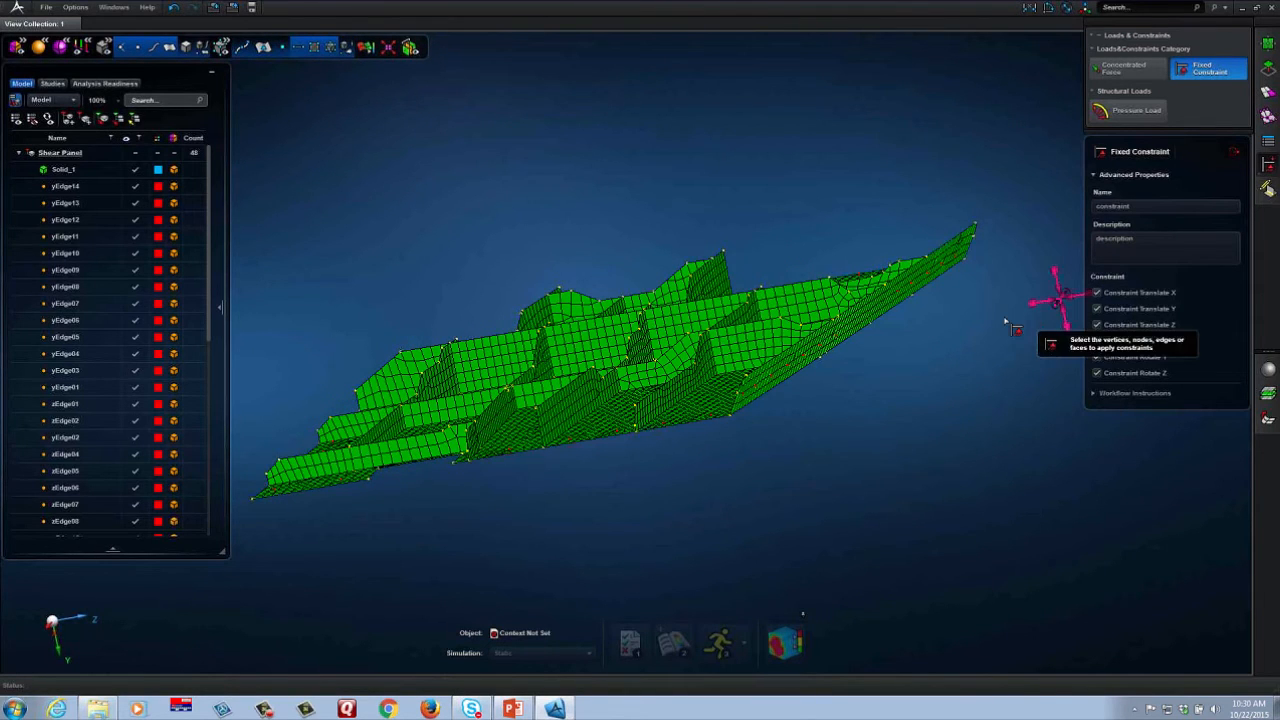
pyautogui.scroll(5, 991, 327)
pyautogui.moveTo(991, 327); pyautogui.dragTo(920, 313, button='middle')
pyautogui.rightClick(958, 328)
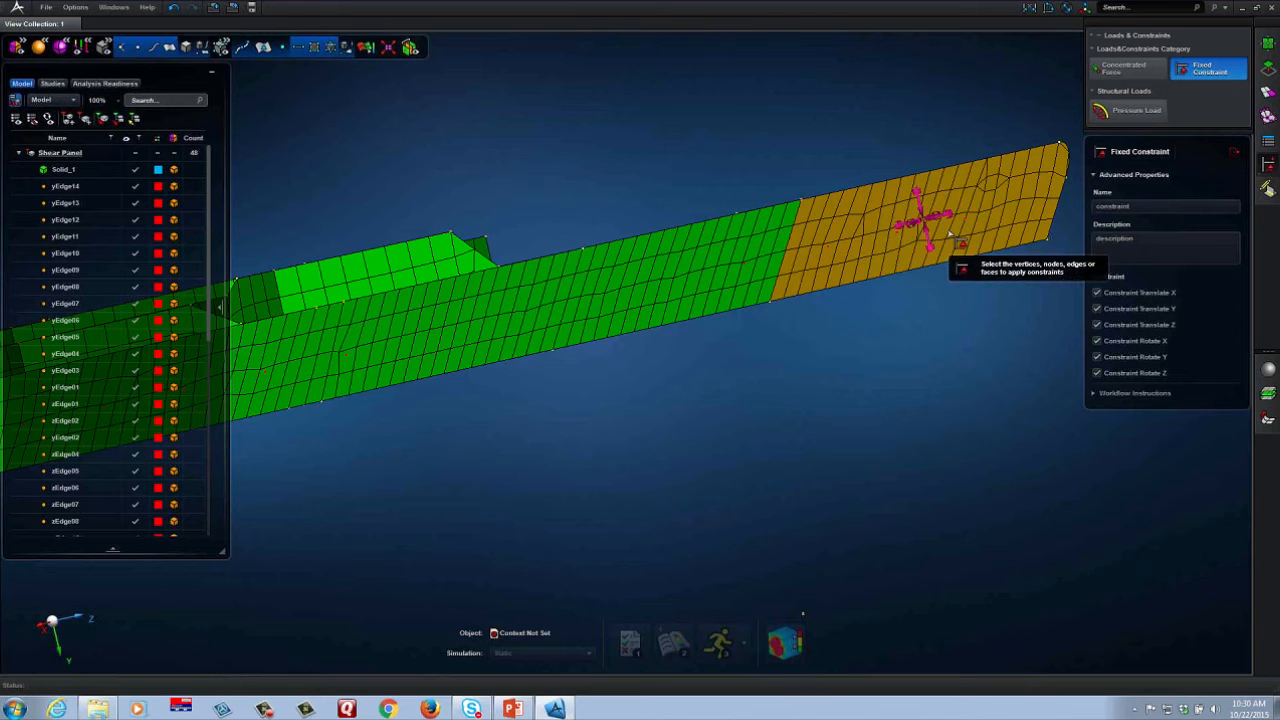
pyautogui.click(958, 240)
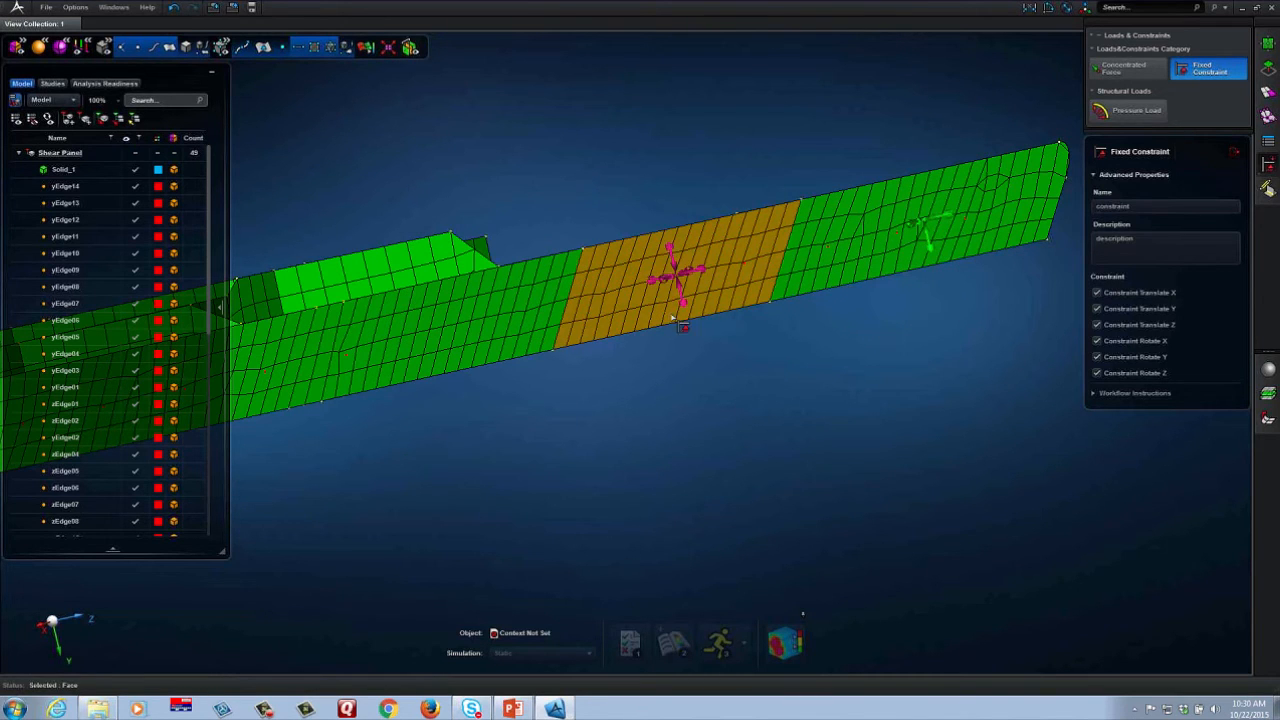
pyautogui.click(430, 333)
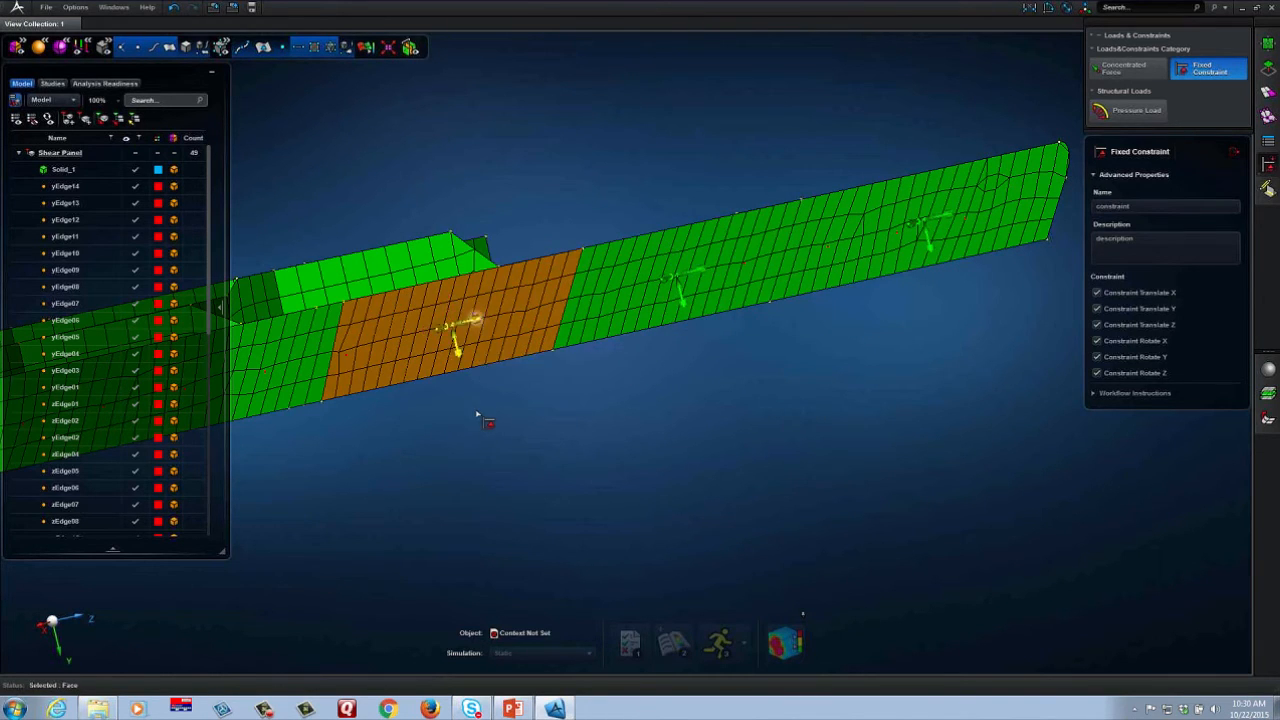
pyautogui.click(306, 385)
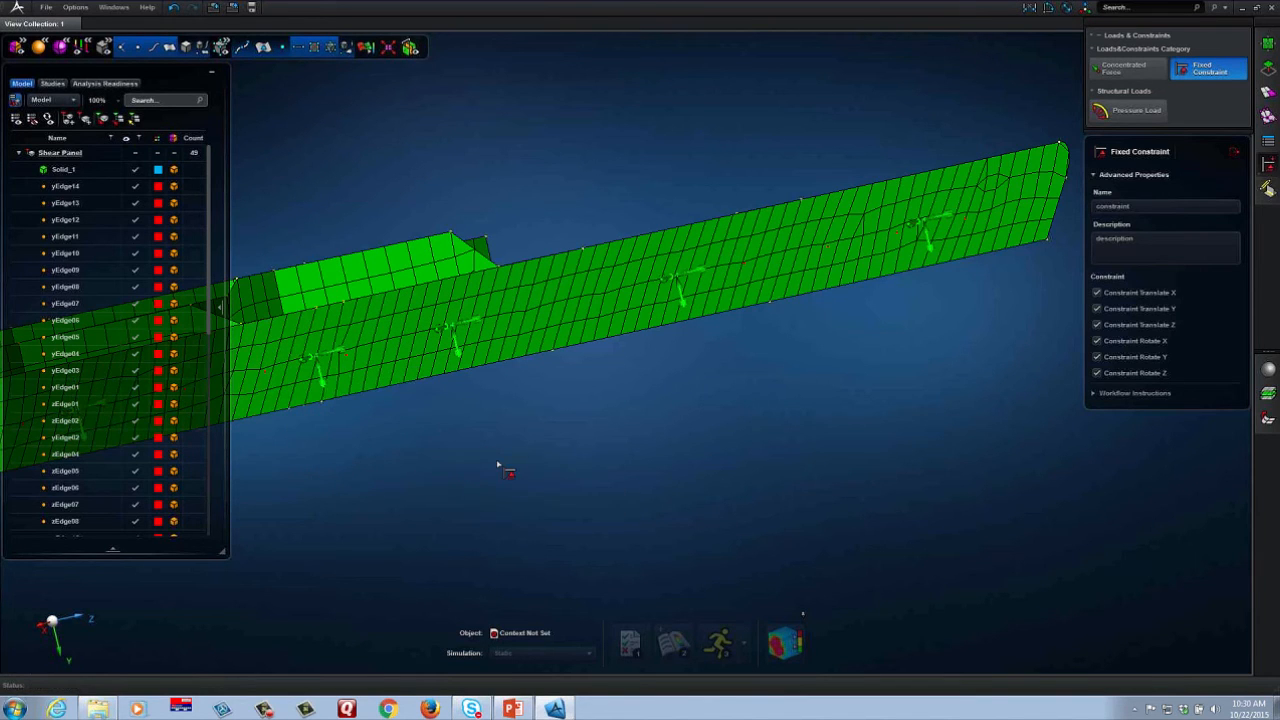
pyautogui.moveTo(497, 463)
pyautogui.mouseDown(button='middle')
pyautogui.moveTo(785, 472)
pyautogui.moveTo(800, 486)
pyautogui.moveTo(869, 491)
pyautogui.moveTo(779, 353)
pyautogui.moveTo(803, 497)
pyautogui.mouseUp(button='middle')
pyautogui.scroll(-3, 737, 471)
pyautogui.scroll(3, 497, 557)
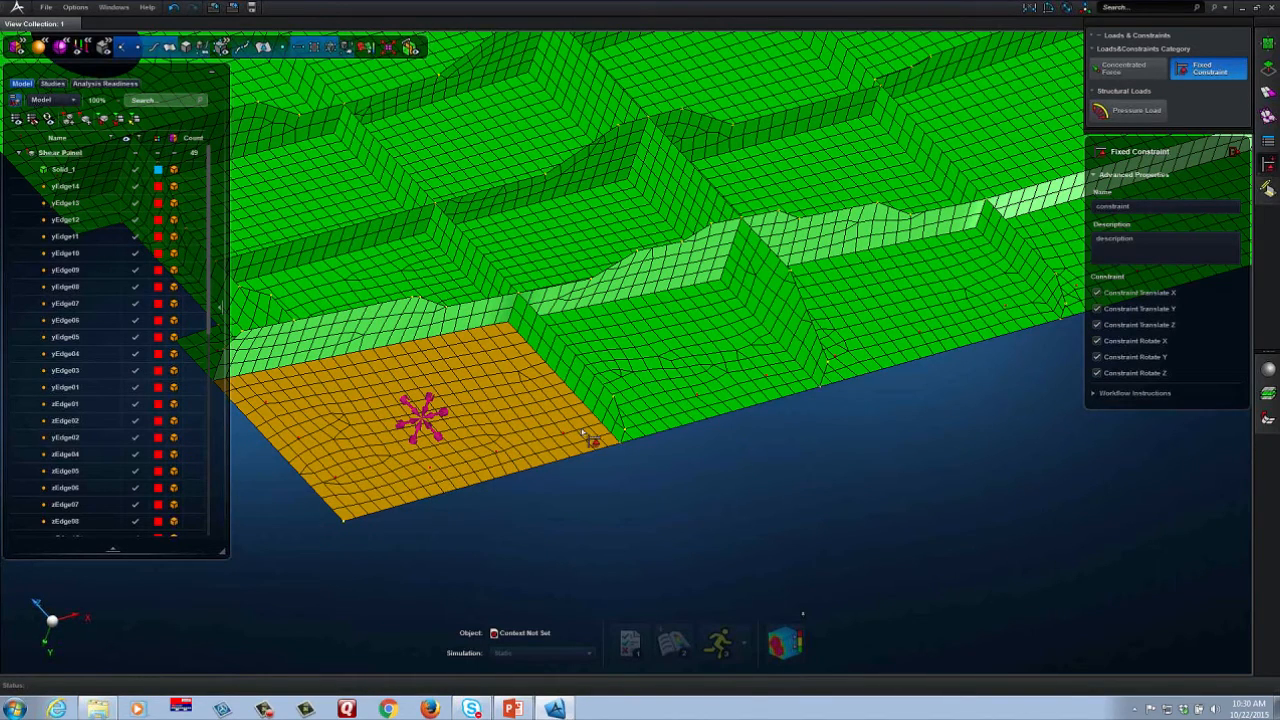
pyautogui.click(1235, 155)
# - Set up a Concentrated Force in the Global coordinate system with direction 1,1,0
pyautogui.click(1142, 67)
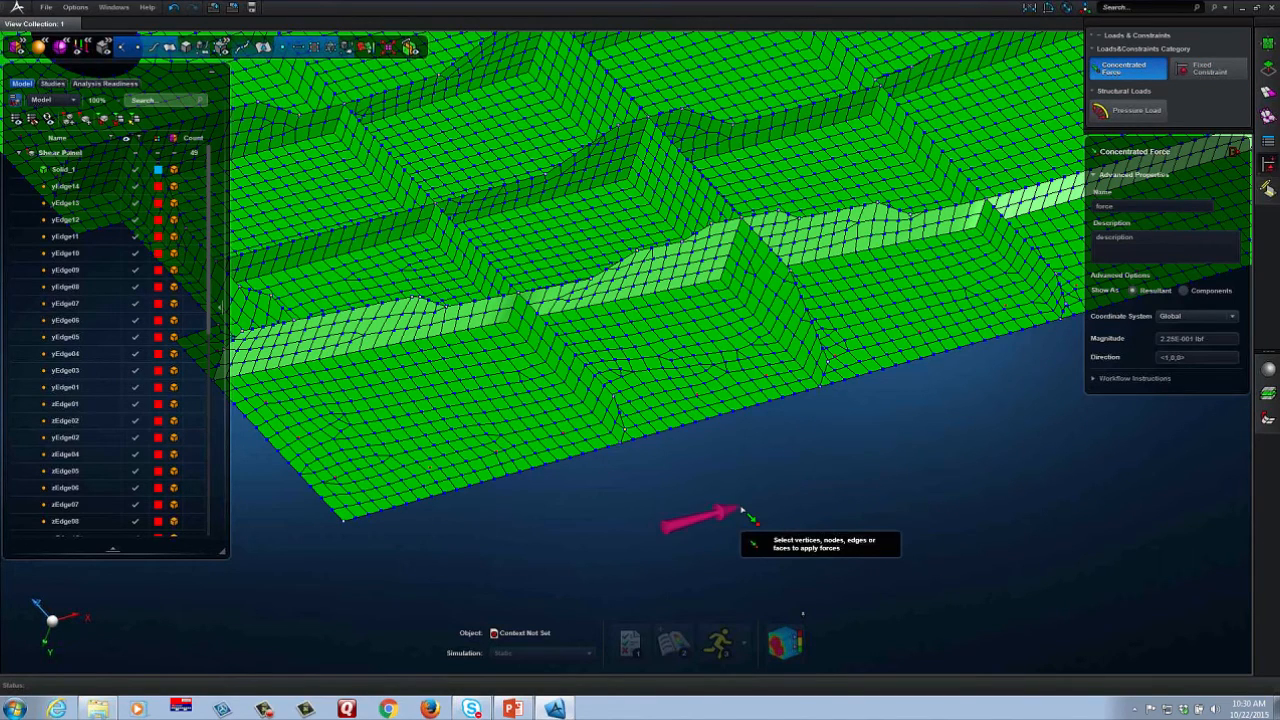
pyautogui.moveTo(742, 503); pyautogui.dragTo(789, 509, button='middle')
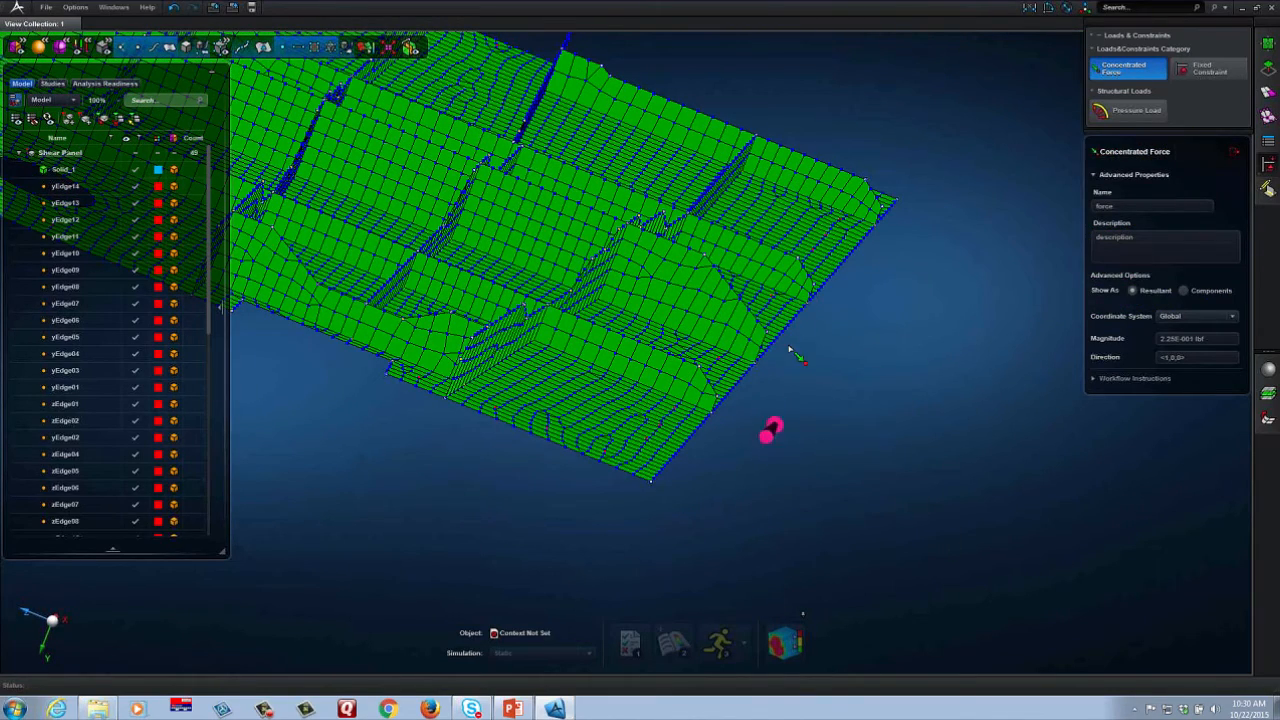
pyautogui.scroll(5, 863, 437)
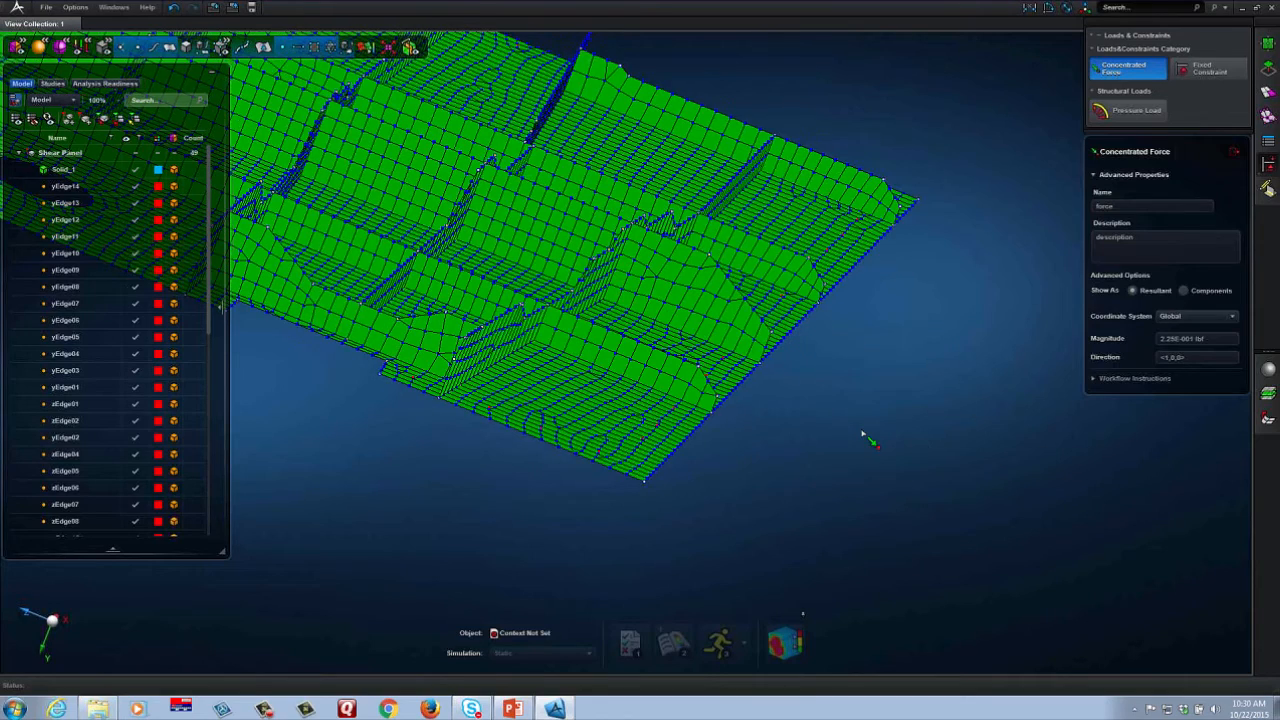
pyautogui.click(1196, 358)
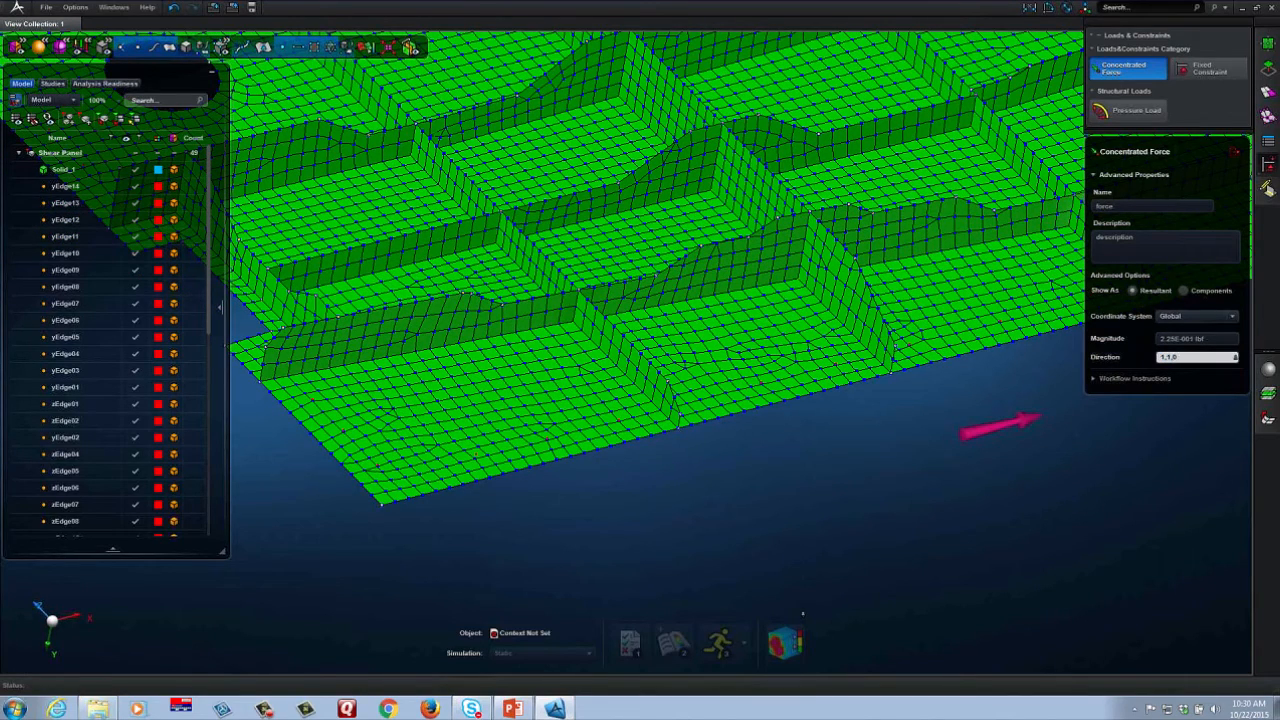
pyautogui.press('Return')
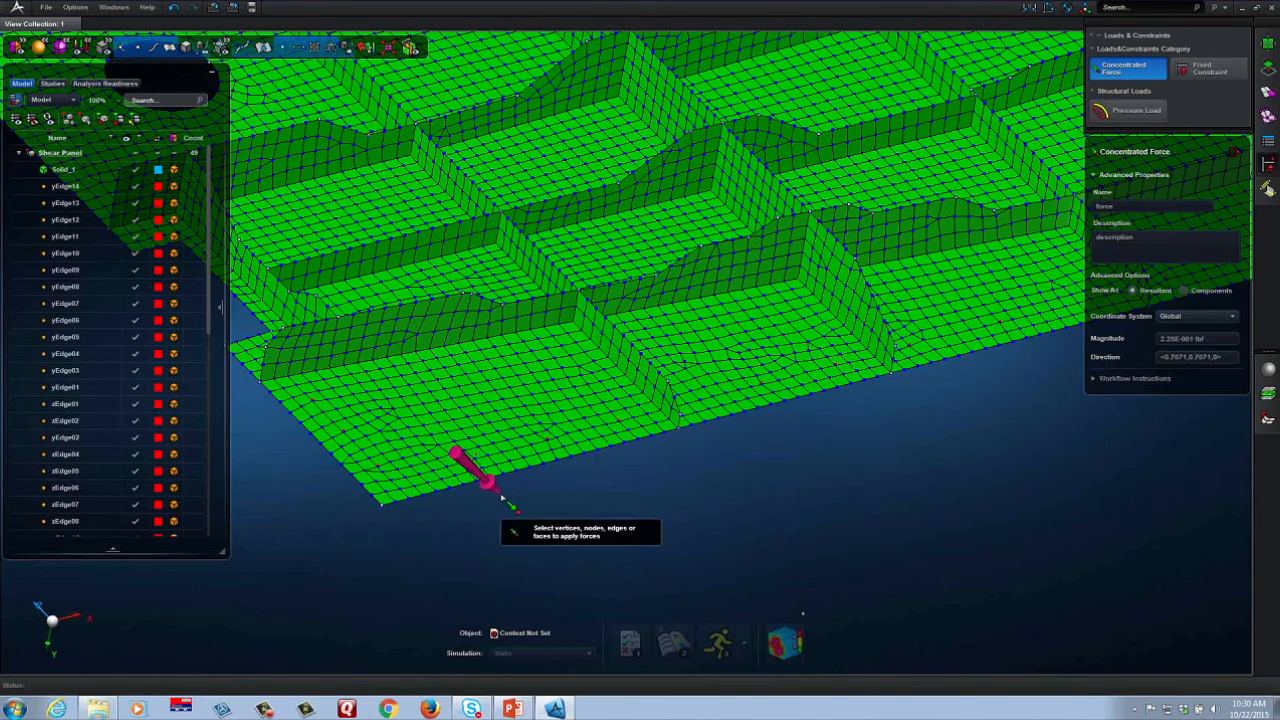
# - Place the concentrated force on a mesh node near the panel's corner opposite the constrained flange
pyautogui.scroll(5, 462, 462)
pyautogui.click(424, 391)
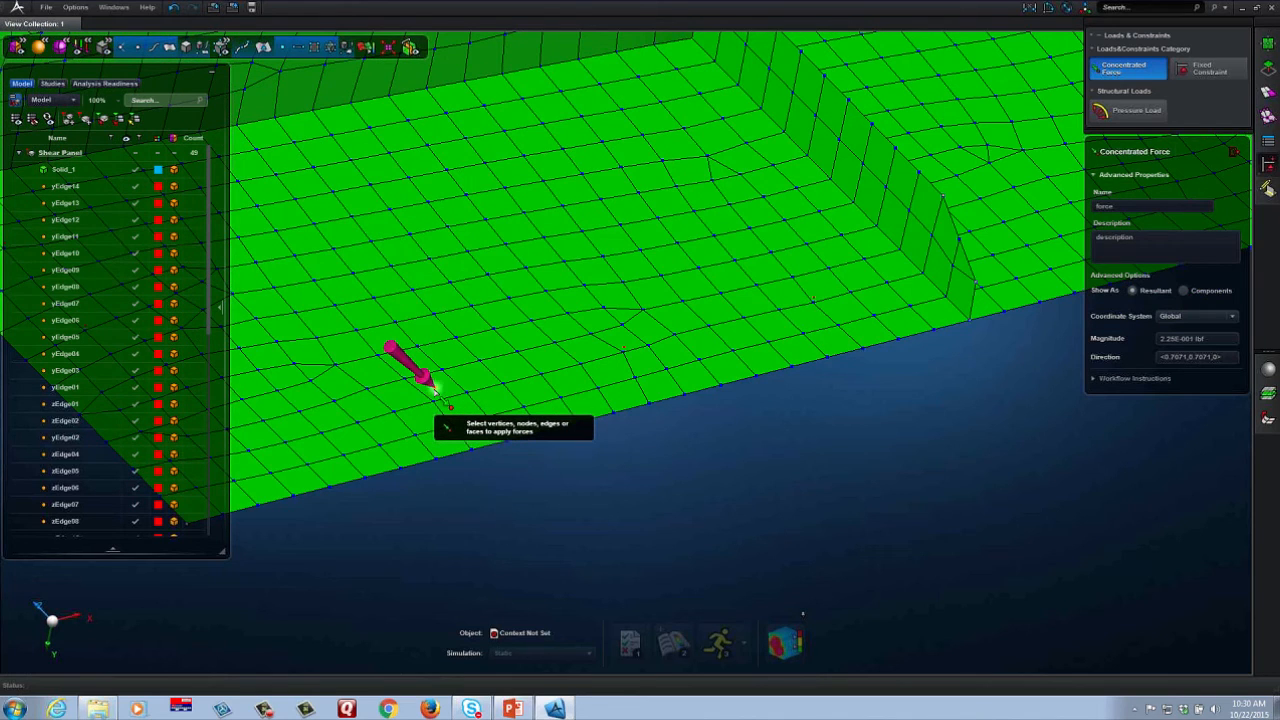
pyautogui.click(435, 391)
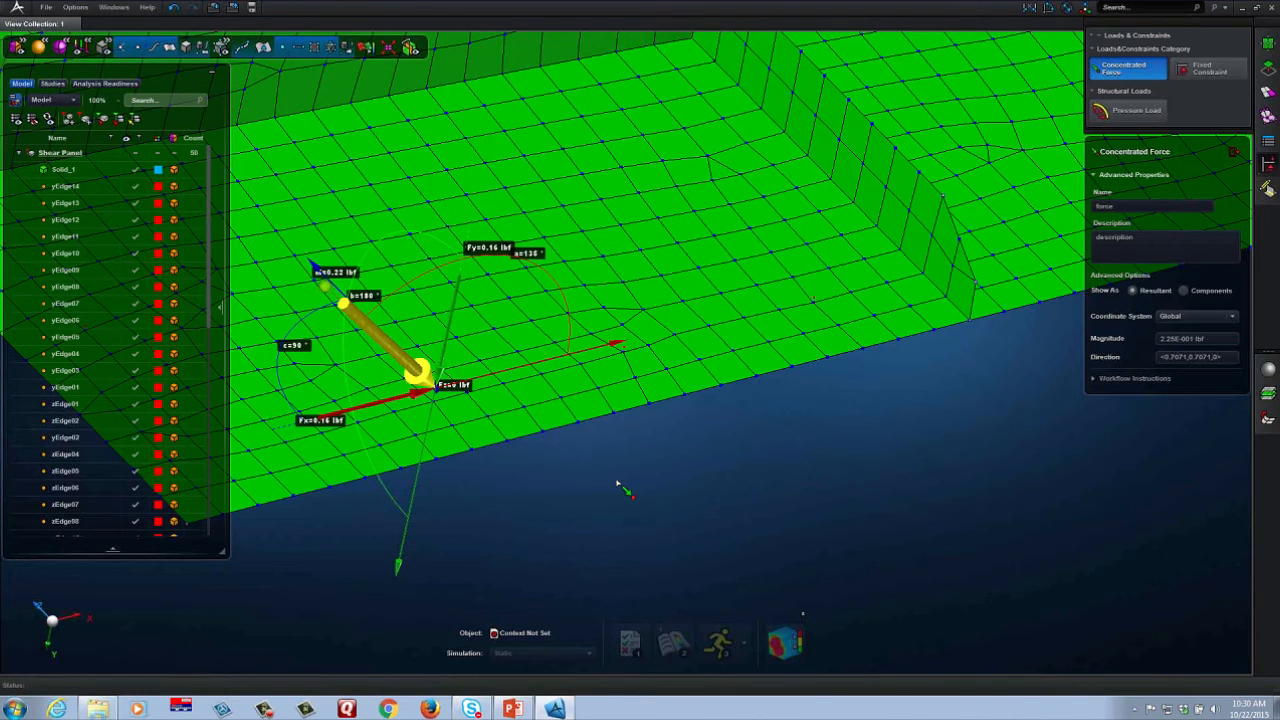
pyautogui.keyDown('shift'); pyautogui.moveTo(618, 487); pyautogui.dragTo(745, 512, button='middle'); pyautogui.keyUp('shift')
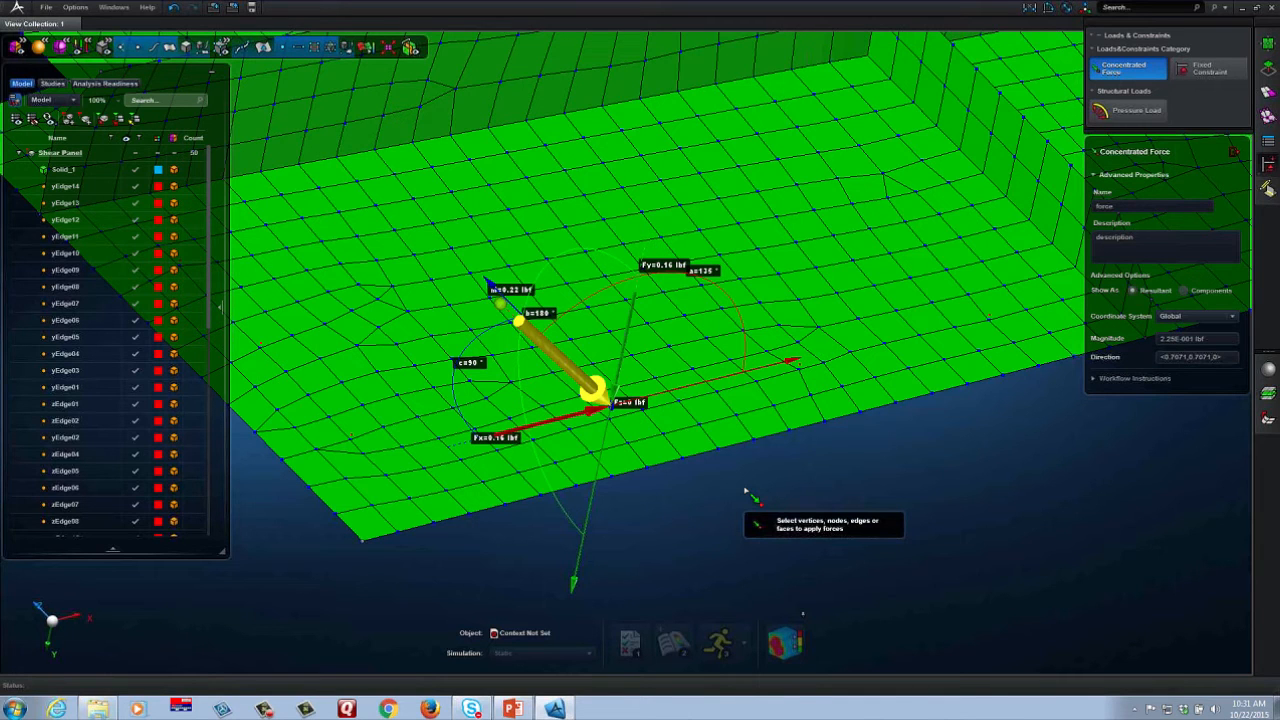
pyautogui.click(862, 502)
# - Review the properties of the existing force listed under Loads in the model tree
pyautogui.scroll(-5, 850, 490)
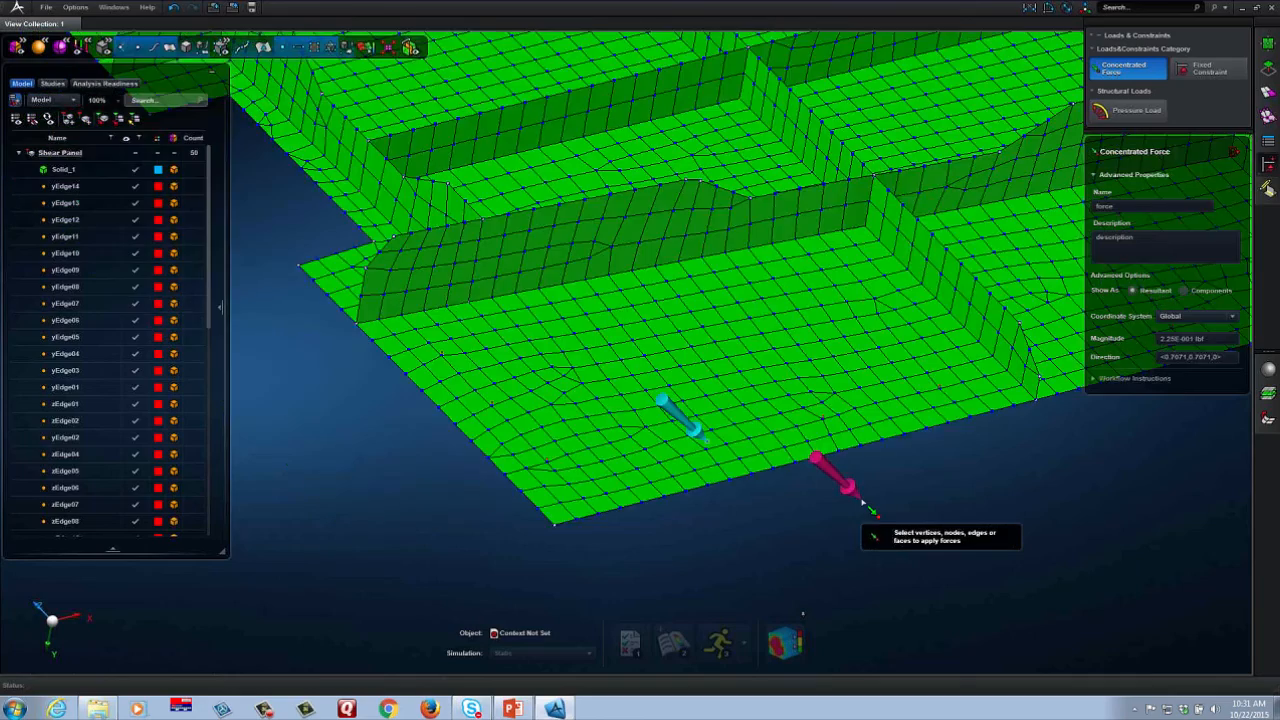
pyautogui.moveTo(771, 490); pyautogui.dragTo(725, 470, button='middle')
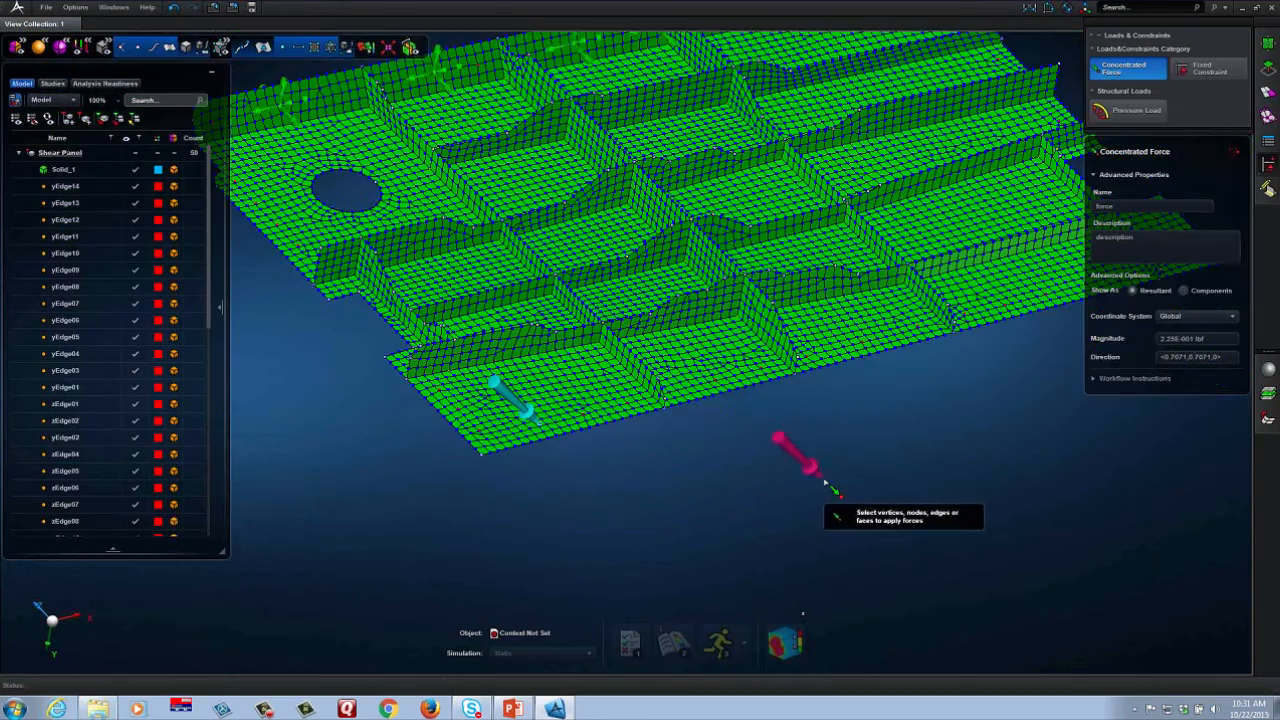
pyautogui.moveTo(829, 486); pyautogui.dragTo(776, 500, button='middle')
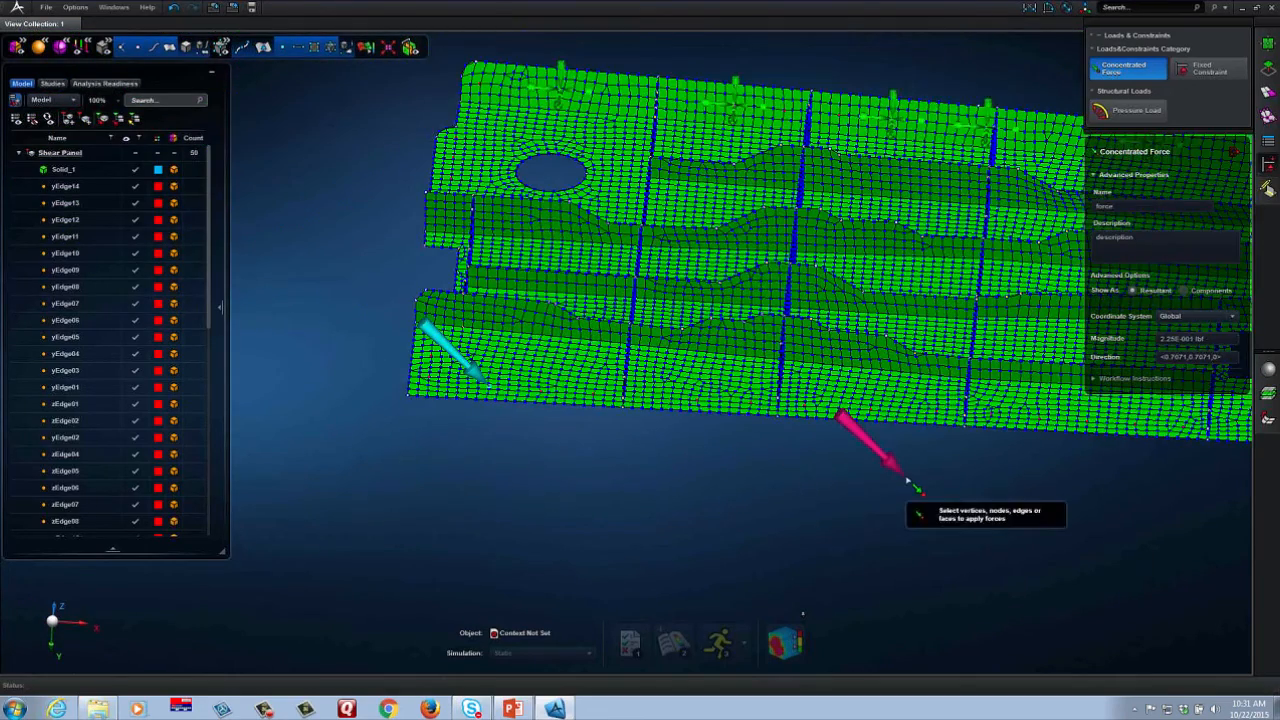
pyautogui.moveTo(909, 509); pyautogui.dragTo(802, 499, button='middle')
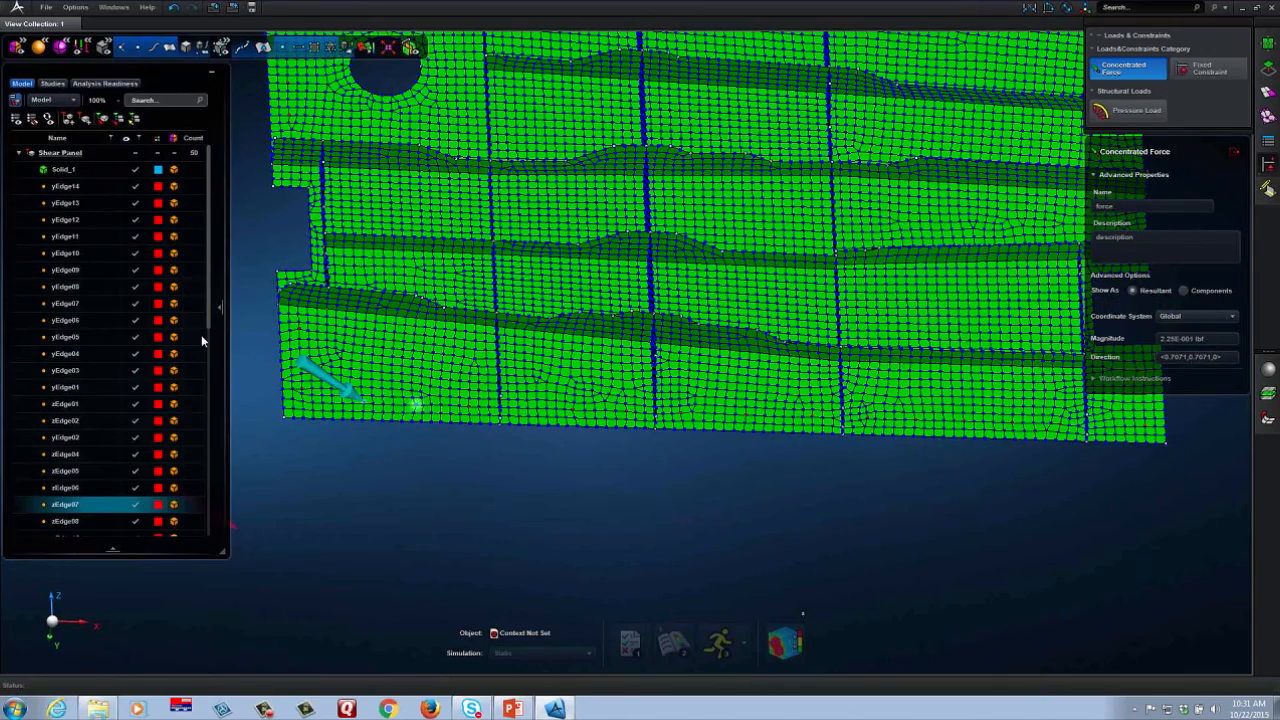
pyautogui.moveTo(207, 330); pyautogui.dragTo(209, 551)
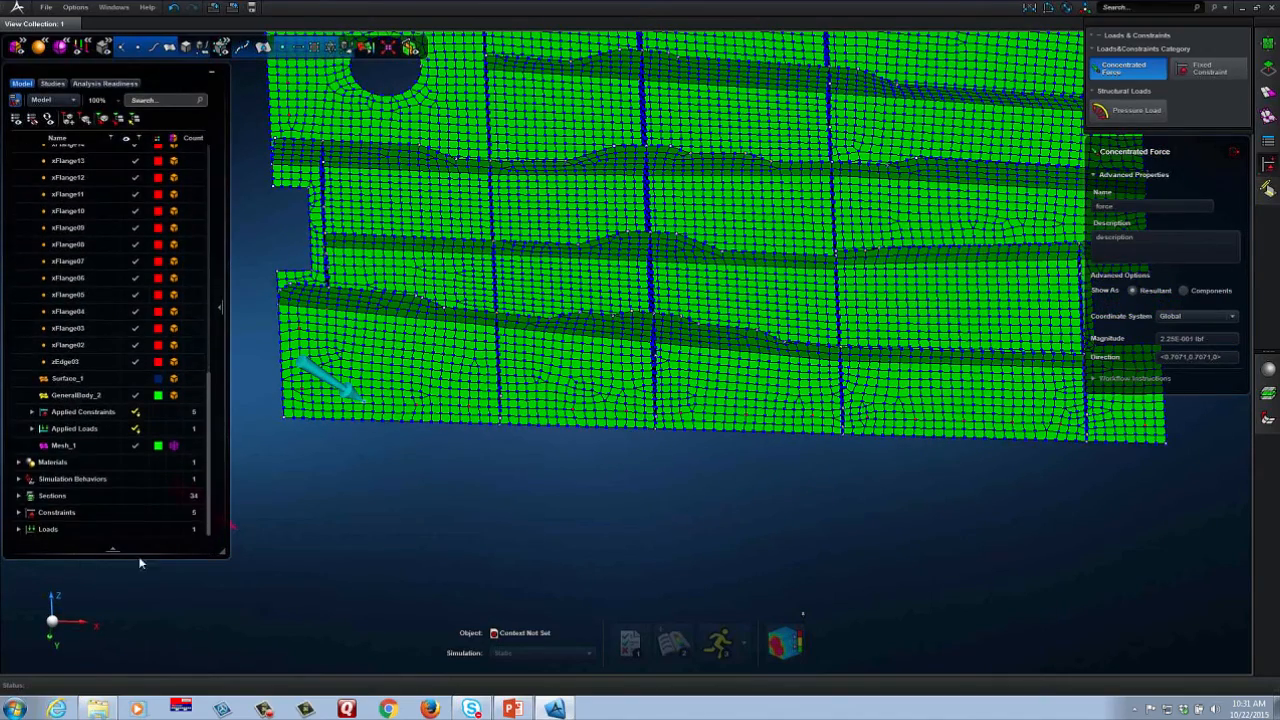
pyautogui.click(22, 531)
pyautogui.click(21, 530)
pyautogui.click(56, 530)
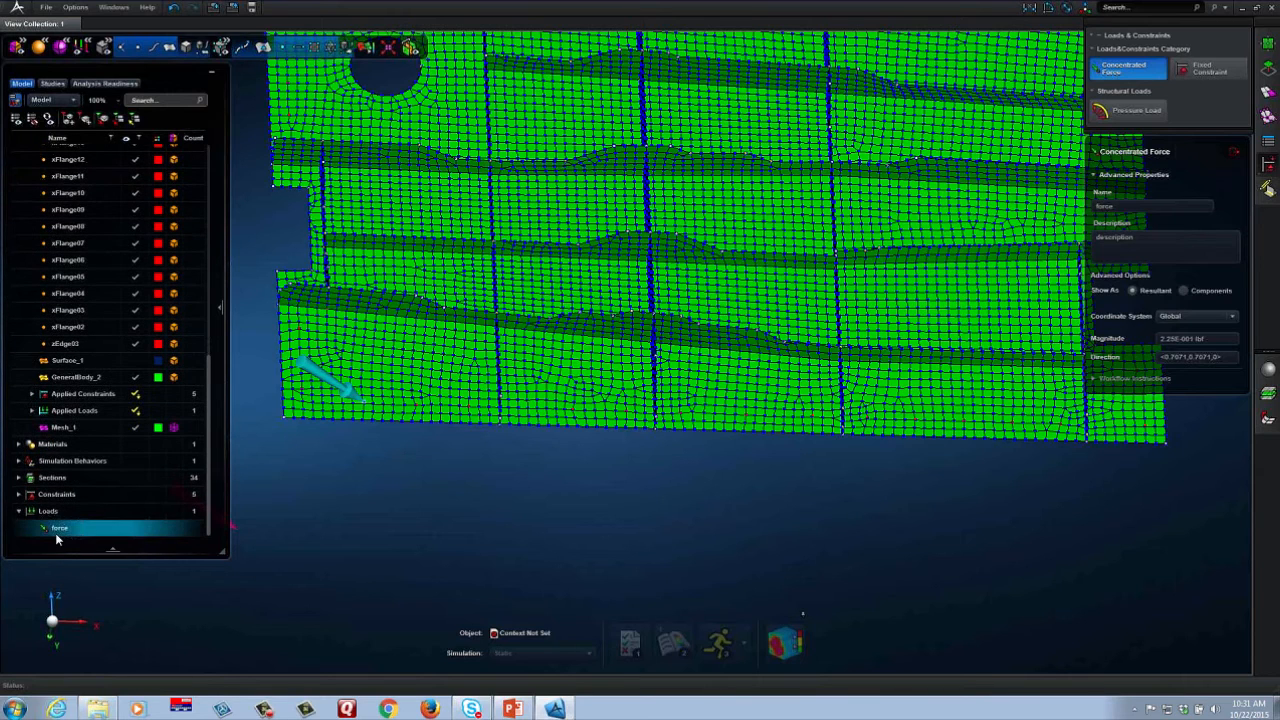
pyautogui.rightClick(56, 532)
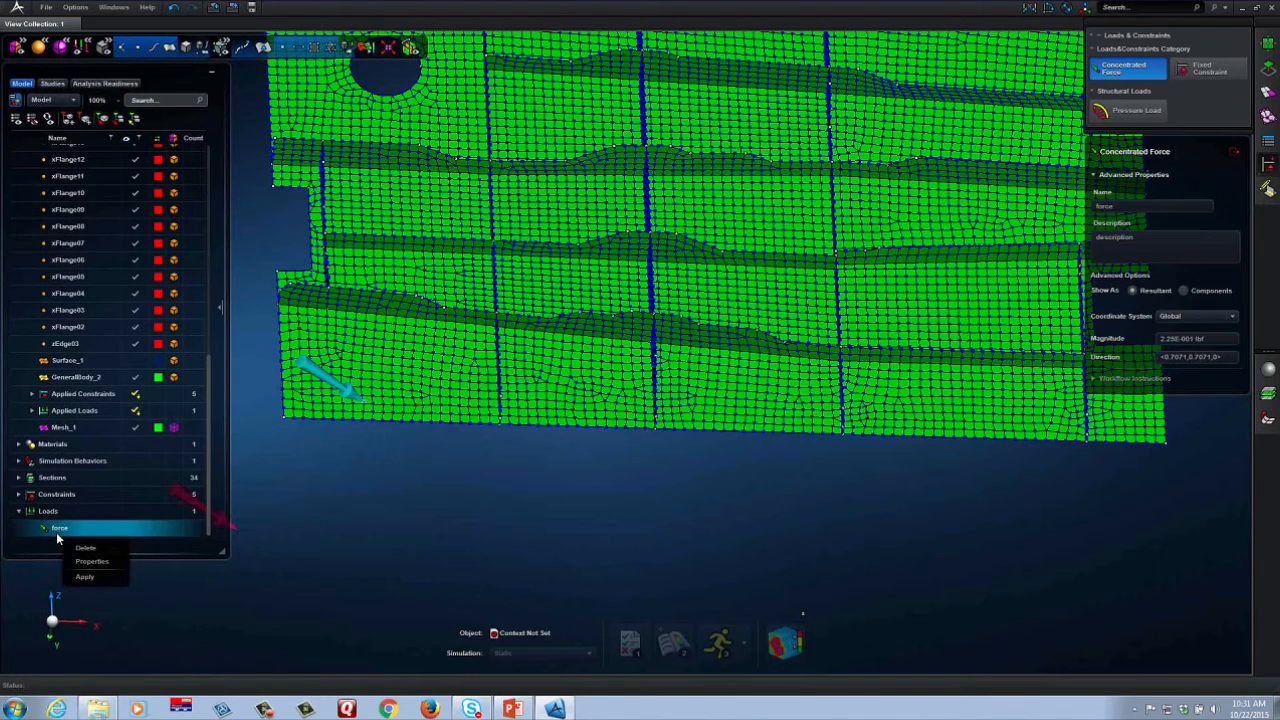
pyautogui.click(88, 548)
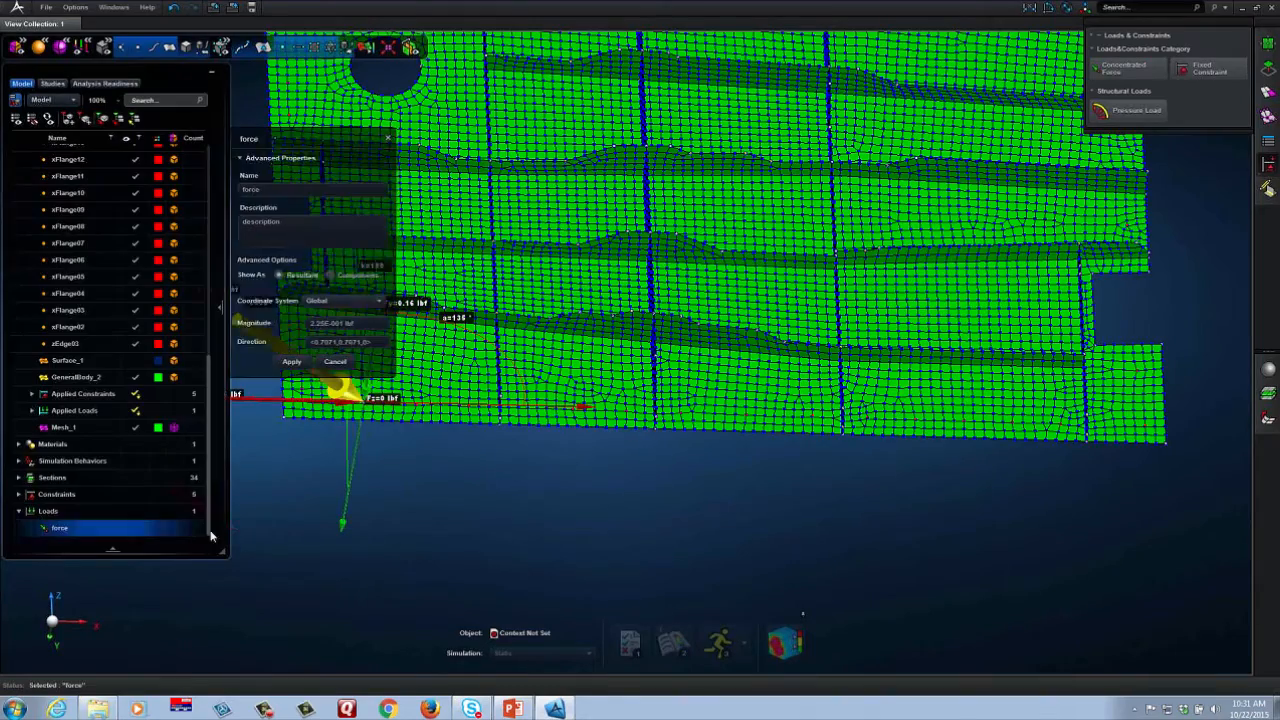
pyautogui.click(388, 140)
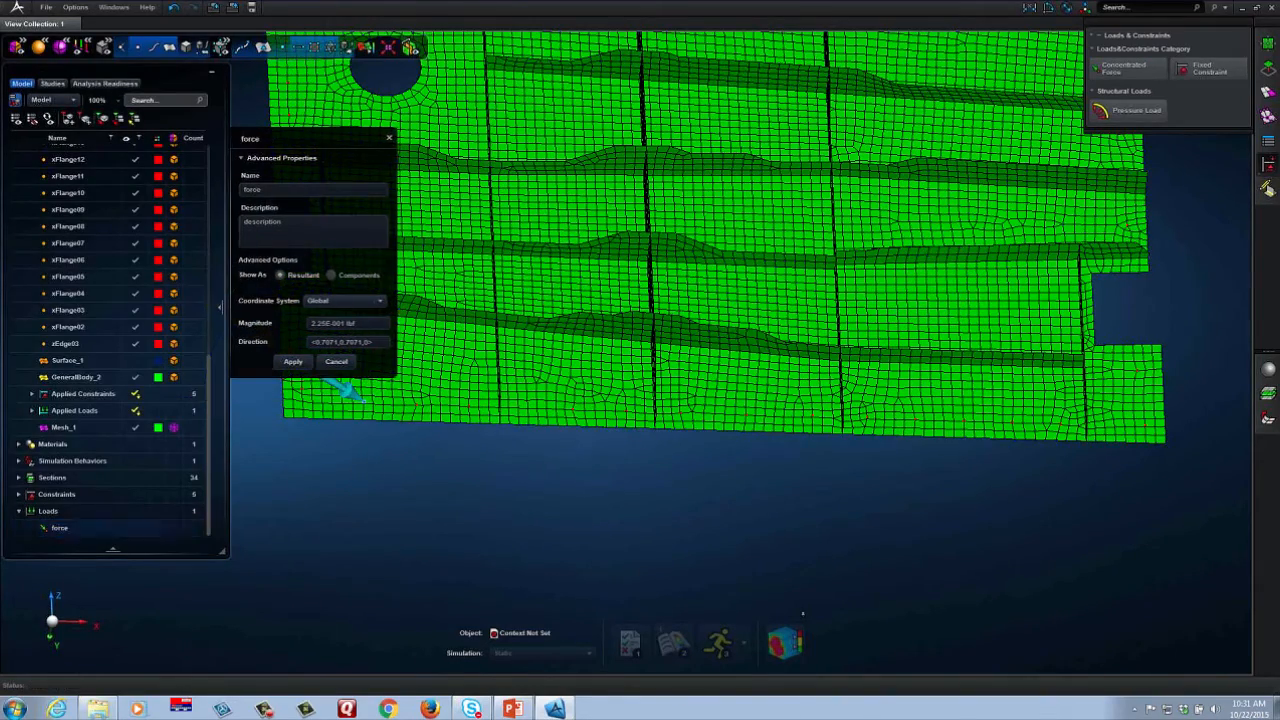
# - Start applying the existing force load to new entities with the mesh node display turned off
pyautogui.rightClick(69, 528)
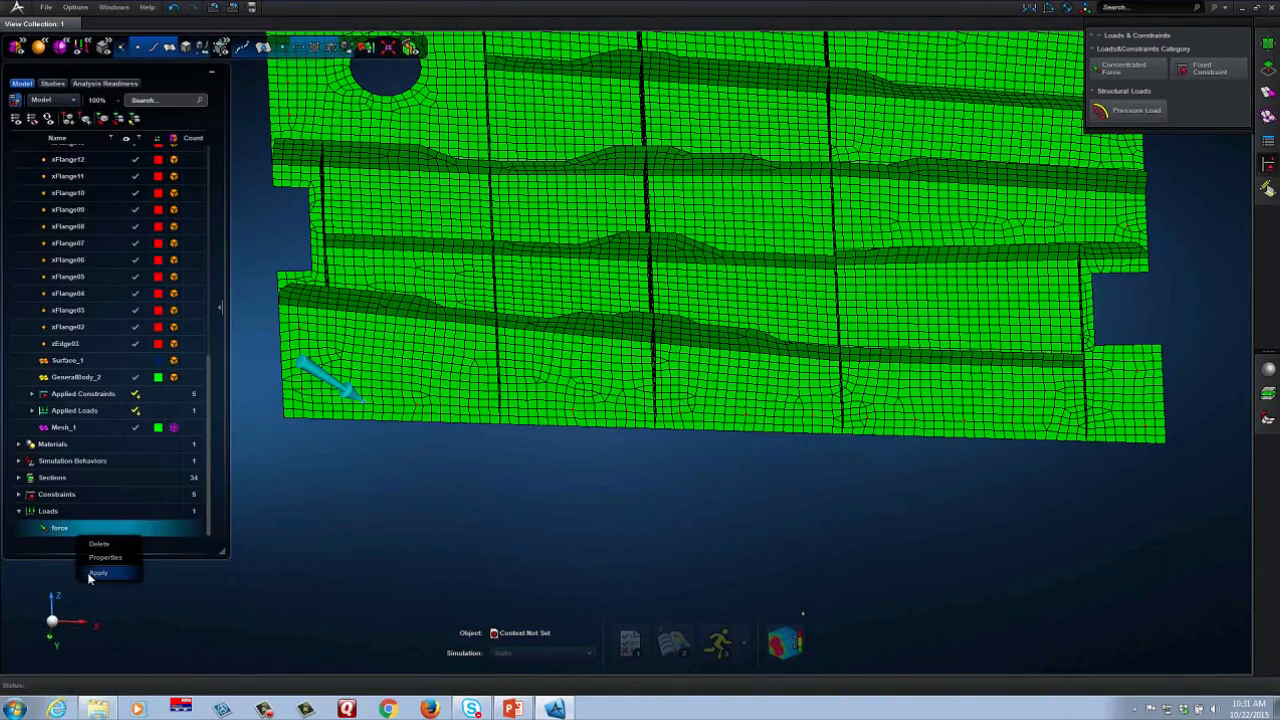
pyautogui.click(87, 572)
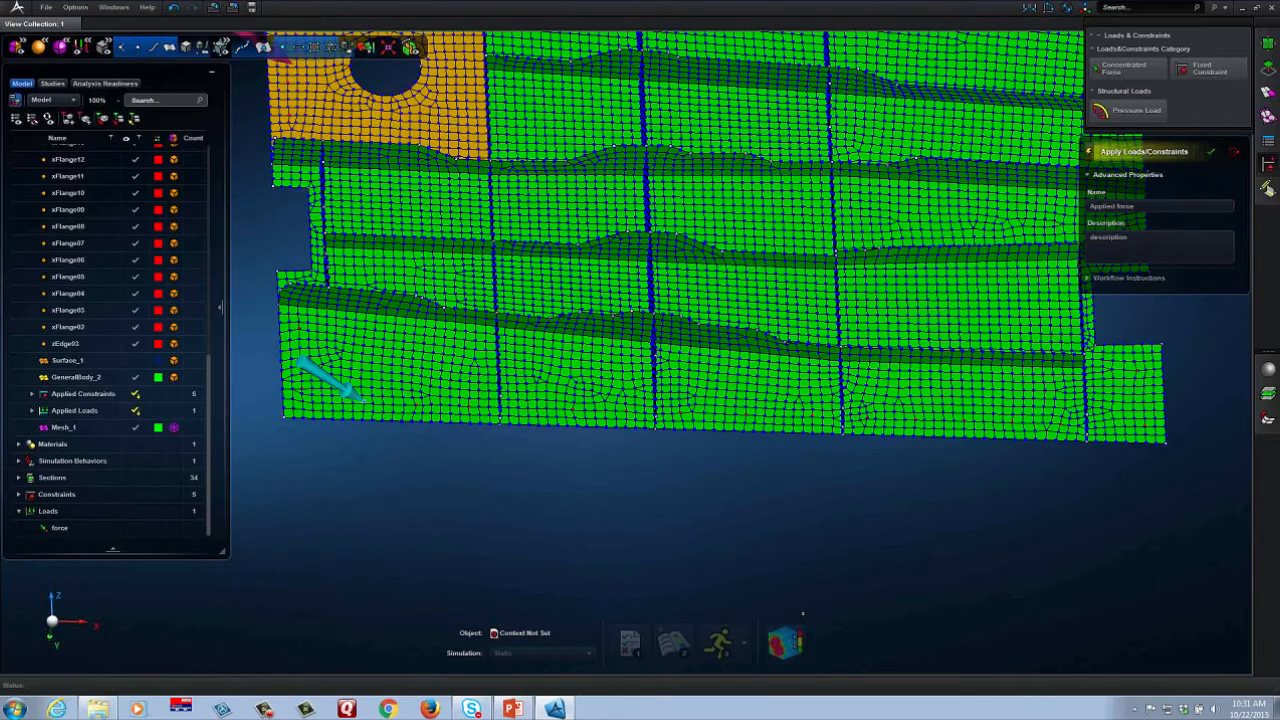
pyautogui.click(283, 47)
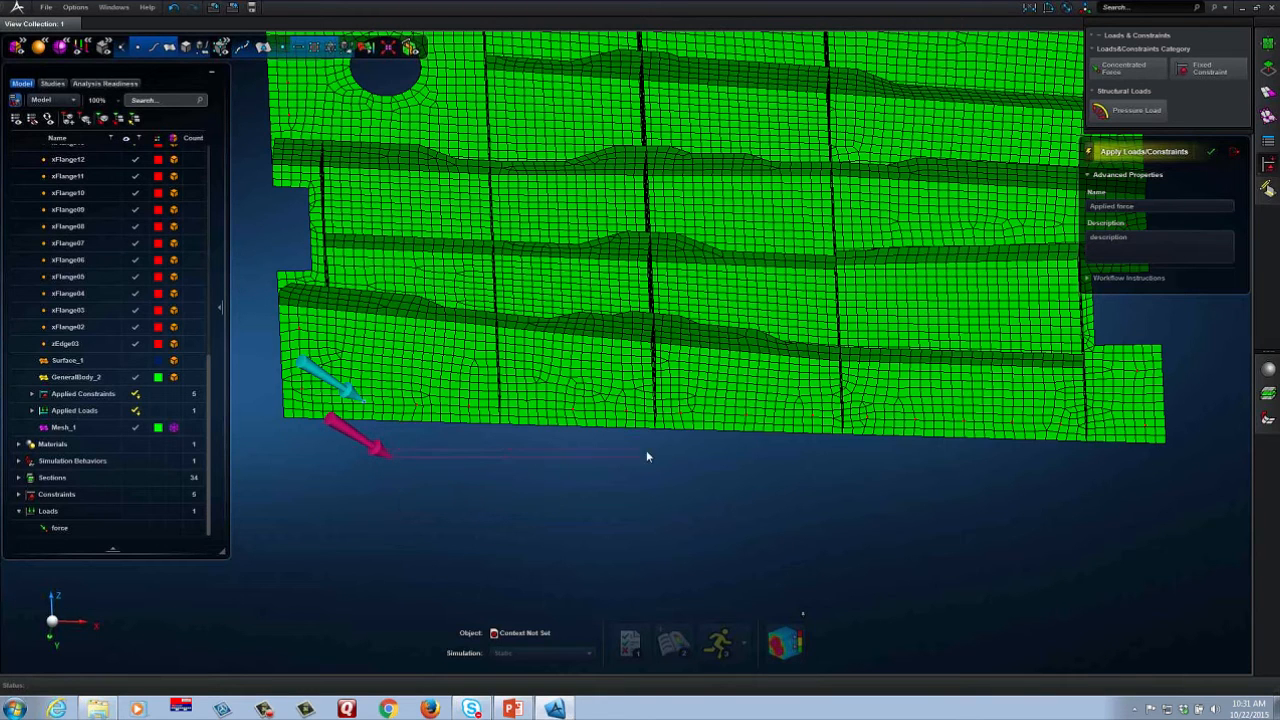
# - Try to apply the force to everything enclosed along the panel's free edge strip and undo it
pyautogui.click(1066, 404)
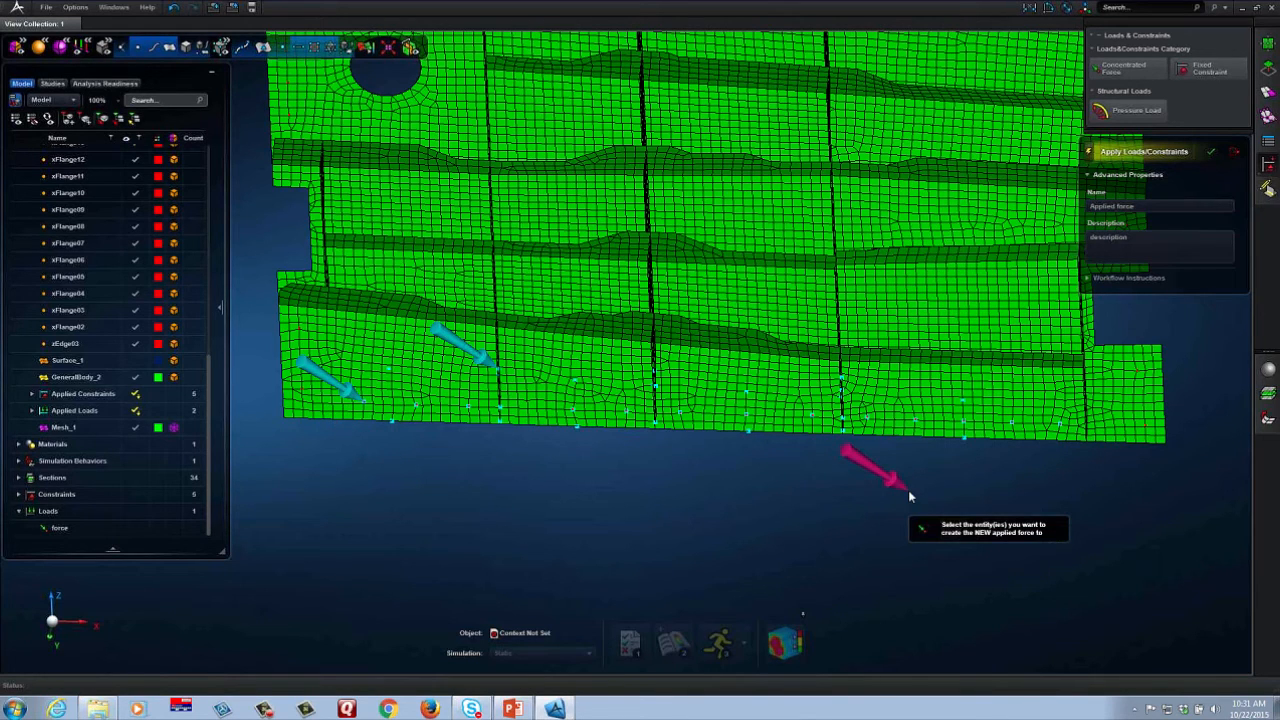
pyautogui.moveTo(917, 494); pyautogui.dragTo(541, 270, button='middle')
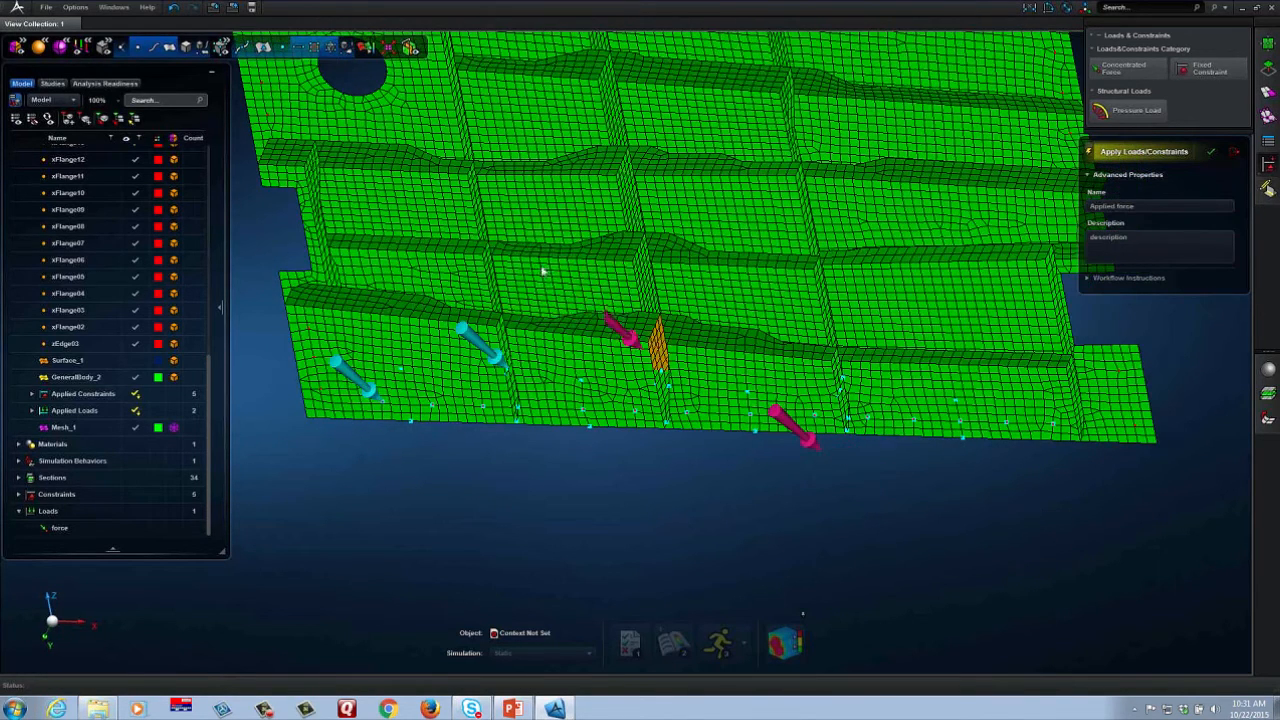
pyautogui.click(175, 9)
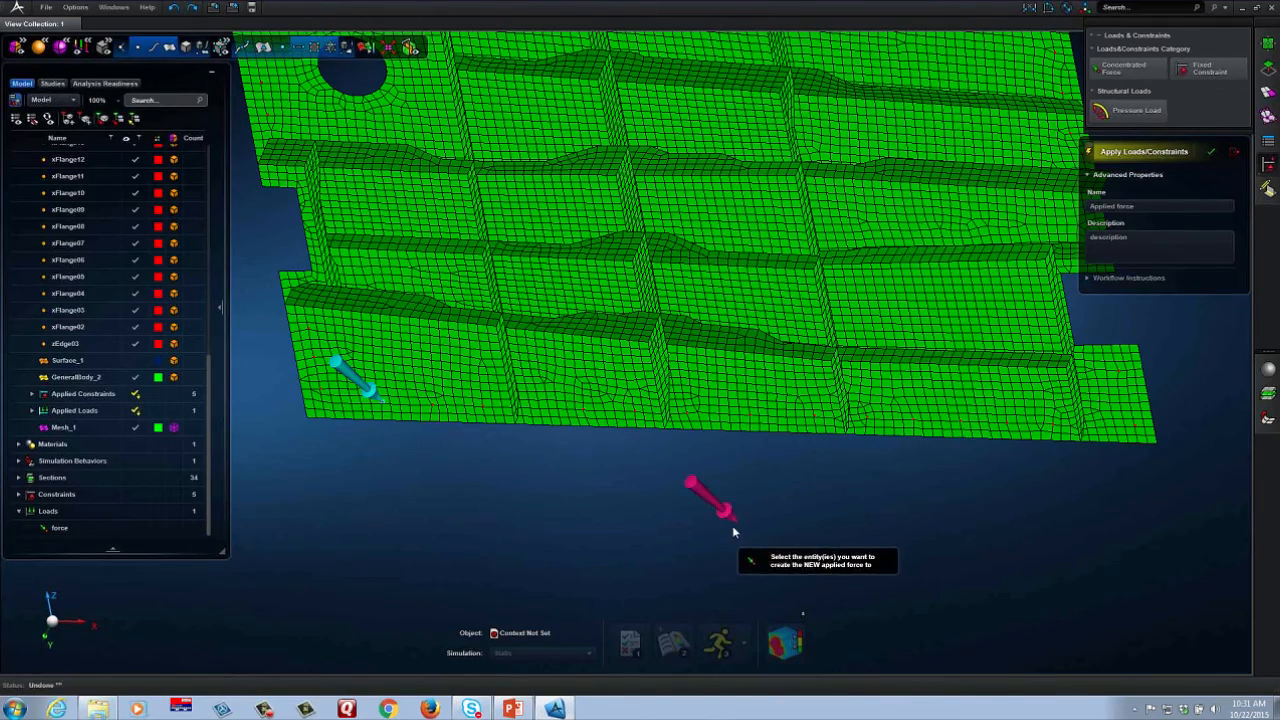
# - Hide the panel's faces and mesh edges, and apply the existing force to the row of points along the free edge
pyautogui.moveTo(732, 525); pyautogui.dragTo(766, 498, button='middle')
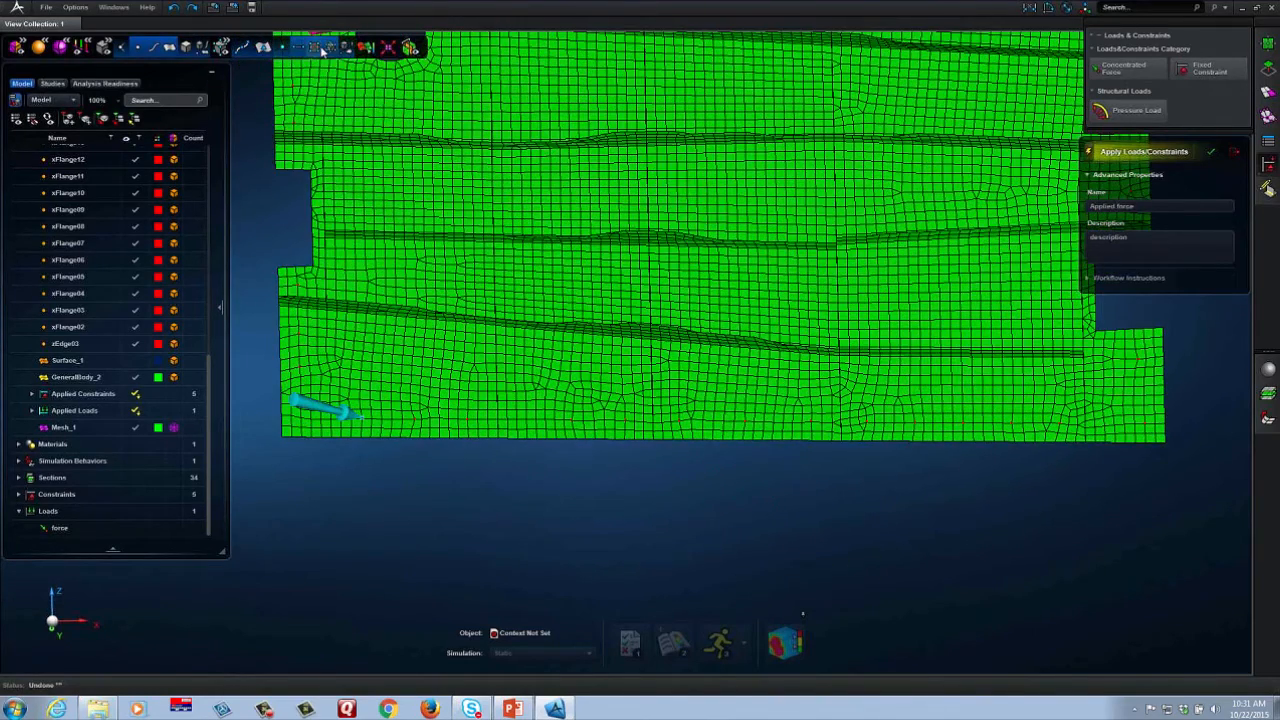
pyautogui.click(170, 49)
pyautogui.click(171, 50)
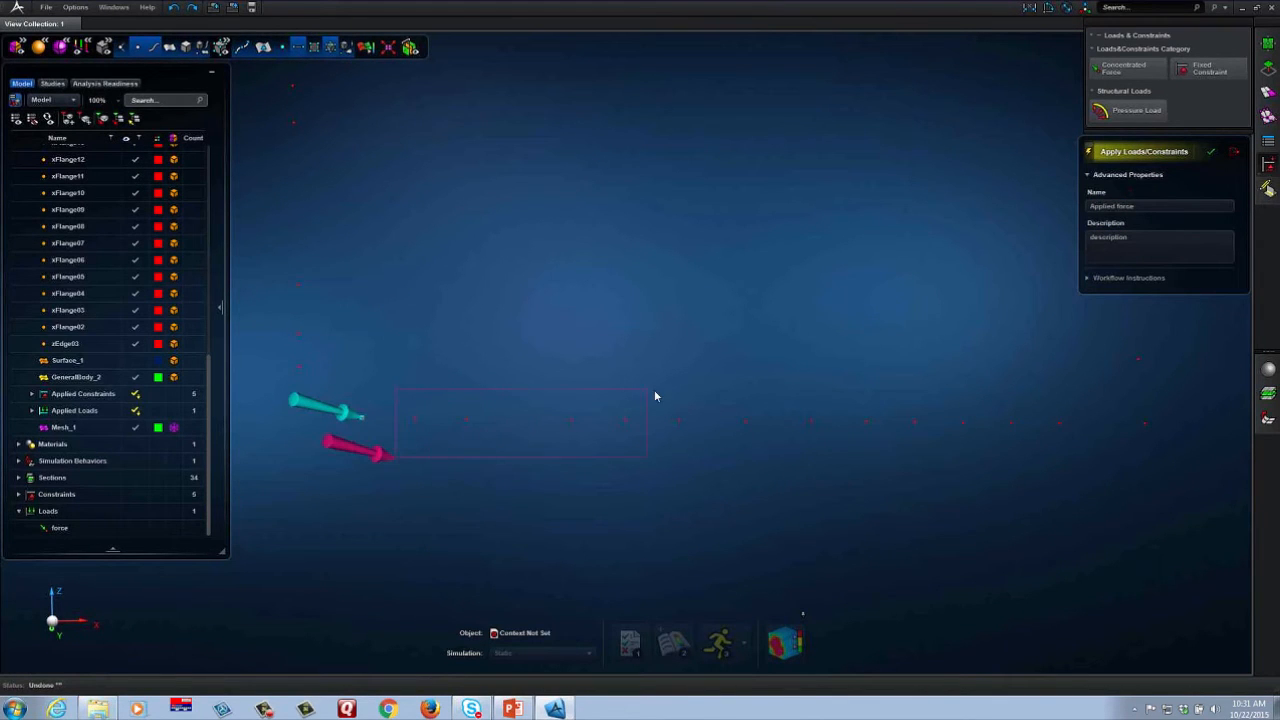
pyautogui.moveTo(1073, 380); pyautogui.dragTo(1077, 374)
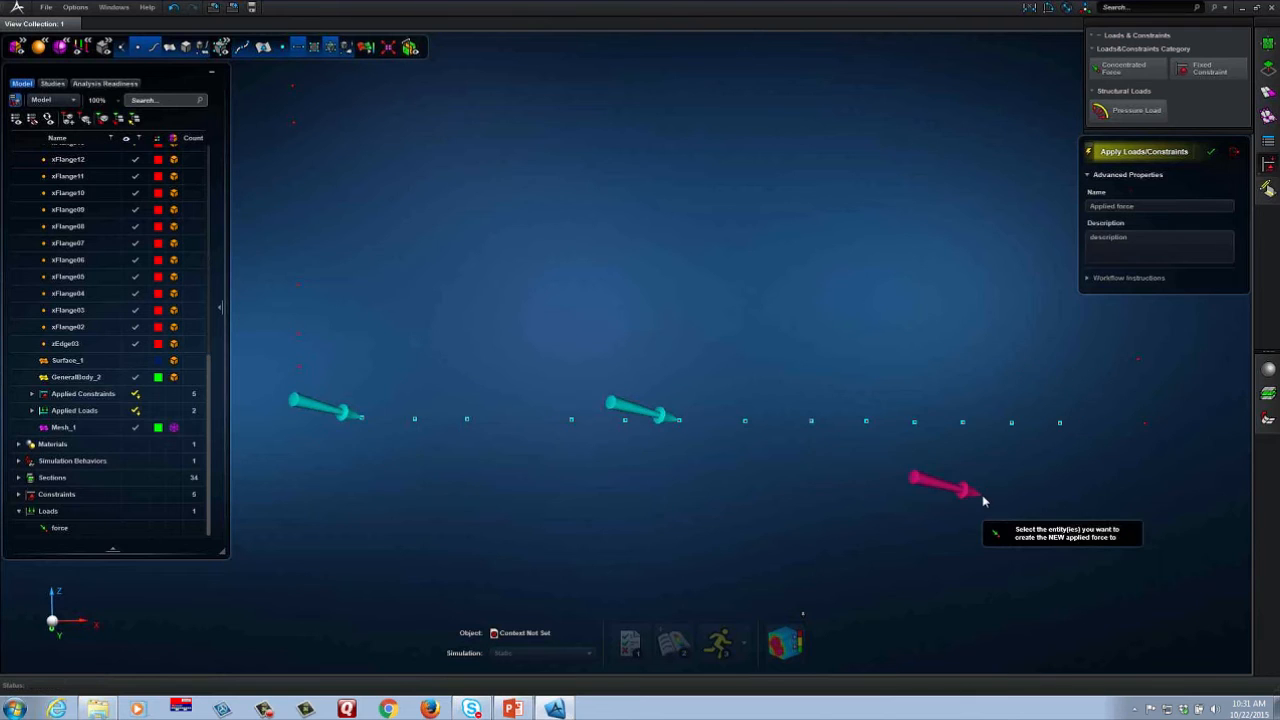
pyautogui.click(1211, 152)
# - Show the panel's mesh edges and faces again together with the applied forces and constraints
pyautogui.moveTo(808, 261); pyautogui.dragTo(652, 396, button='middle')
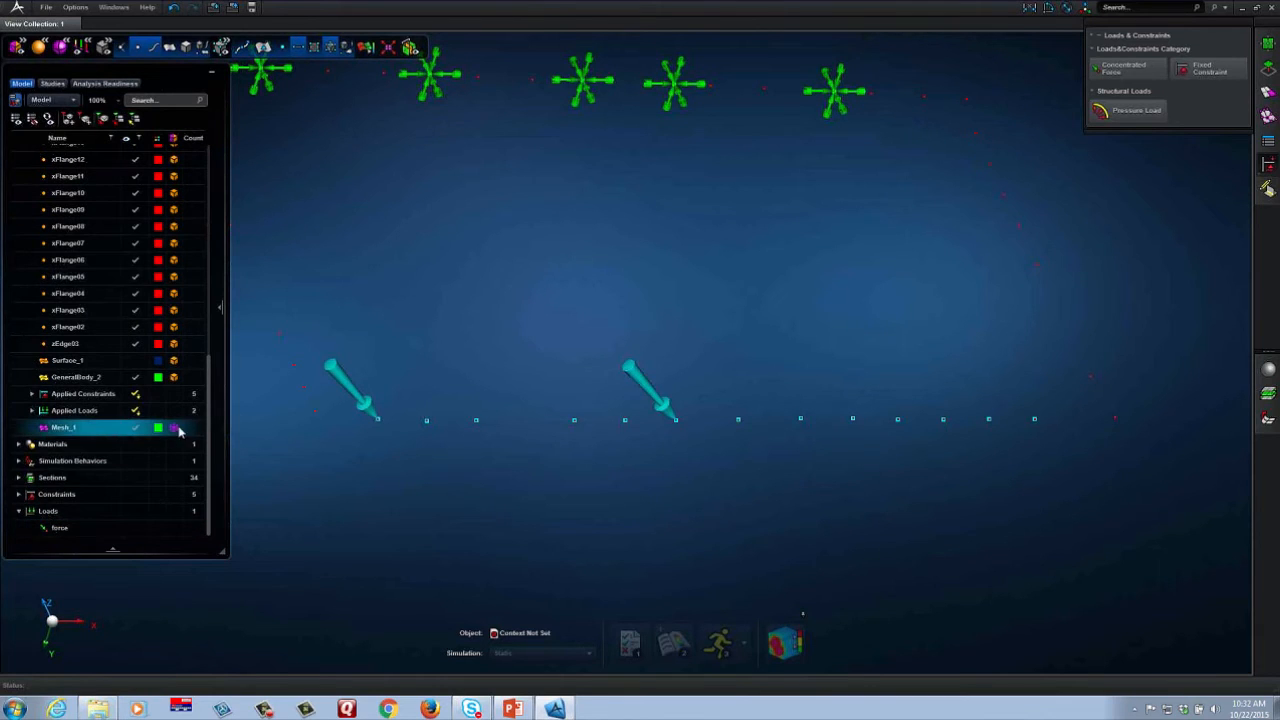
pyautogui.click(103, 413)
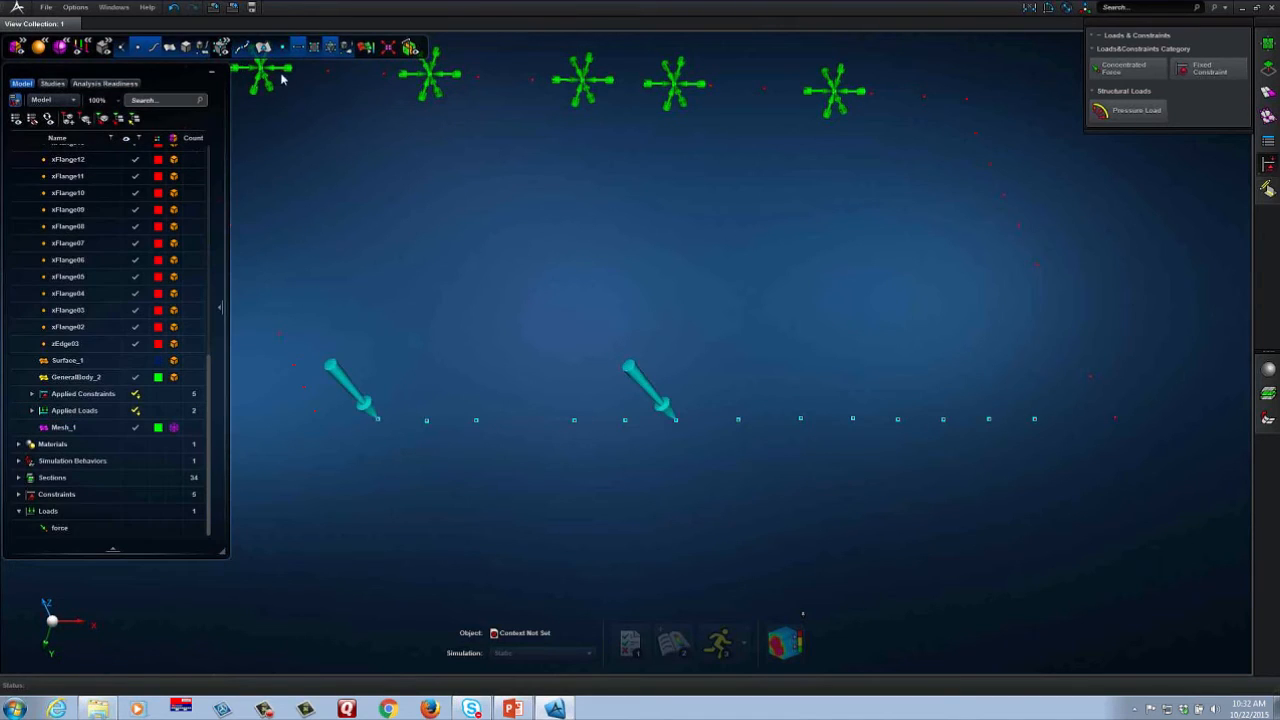
pyautogui.click(307, 46)
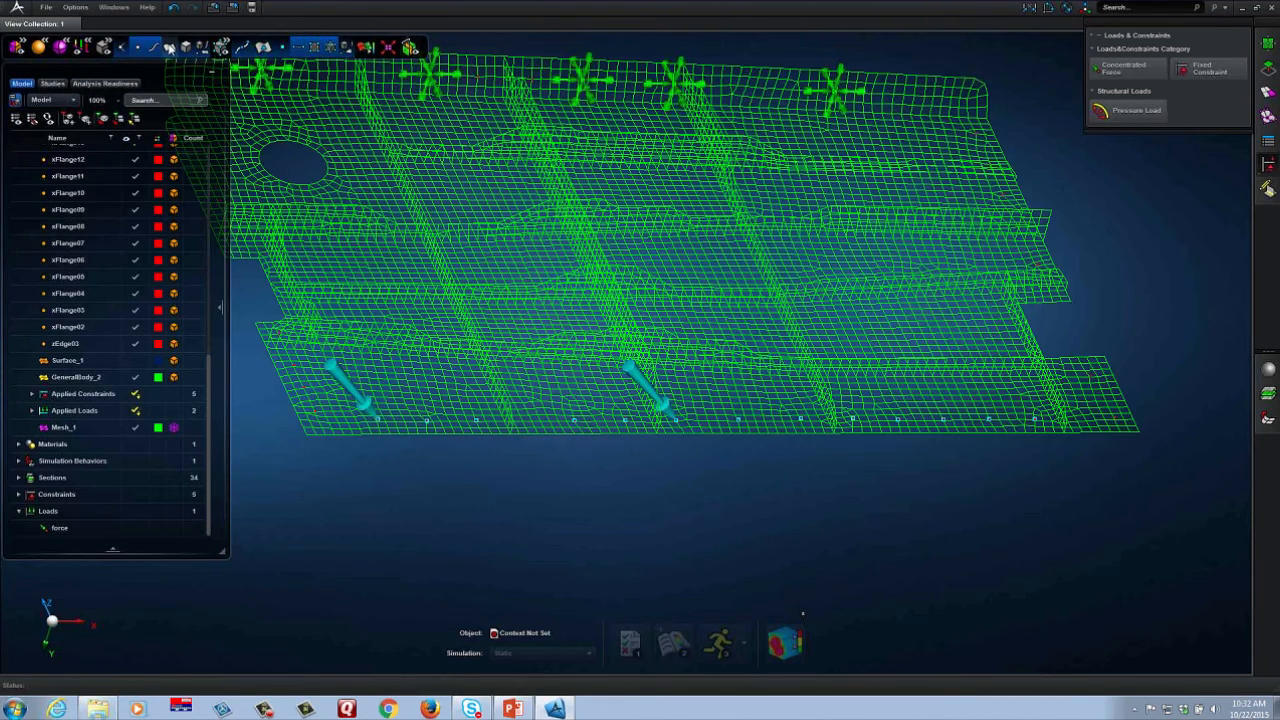
pyautogui.click(169, 47)
pyautogui.scroll(-4, 725, 518)
pyautogui.moveTo(725, 518)
pyautogui.mouseDown(button='middle')
pyautogui.moveTo(749, 514)
pyautogui.moveTo(745, 527)
pyautogui.mouseUp(button='middle')
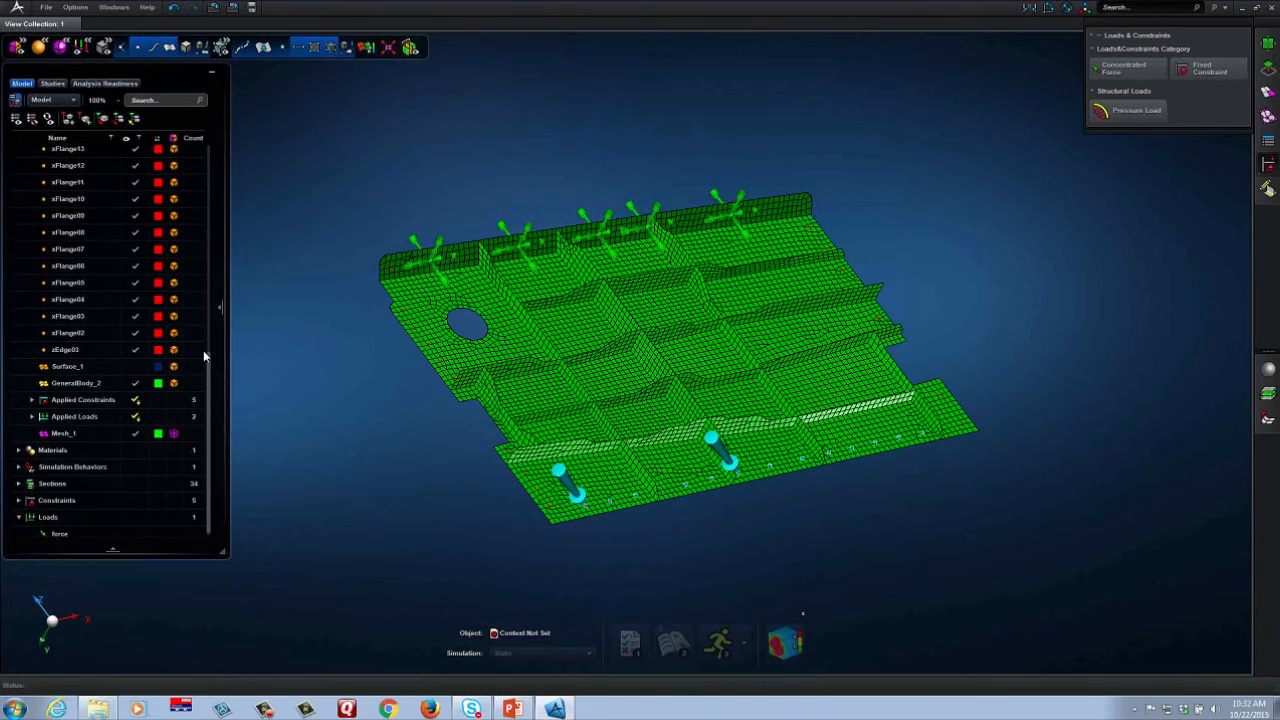
# - Set Shear Panel as the analysis context and run the Static simulation
pyautogui.scroll(10, 203, 350)
pyautogui.click(62, 153)
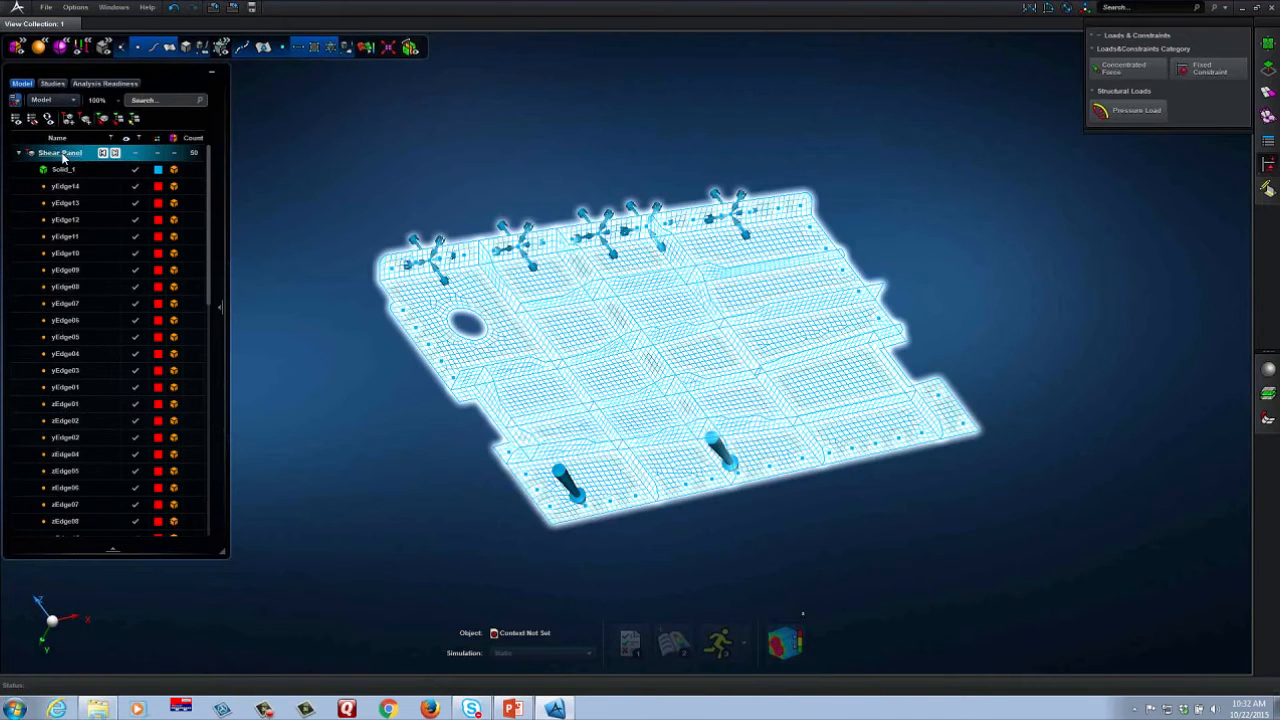
pyautogui.rightClick(78, 160)
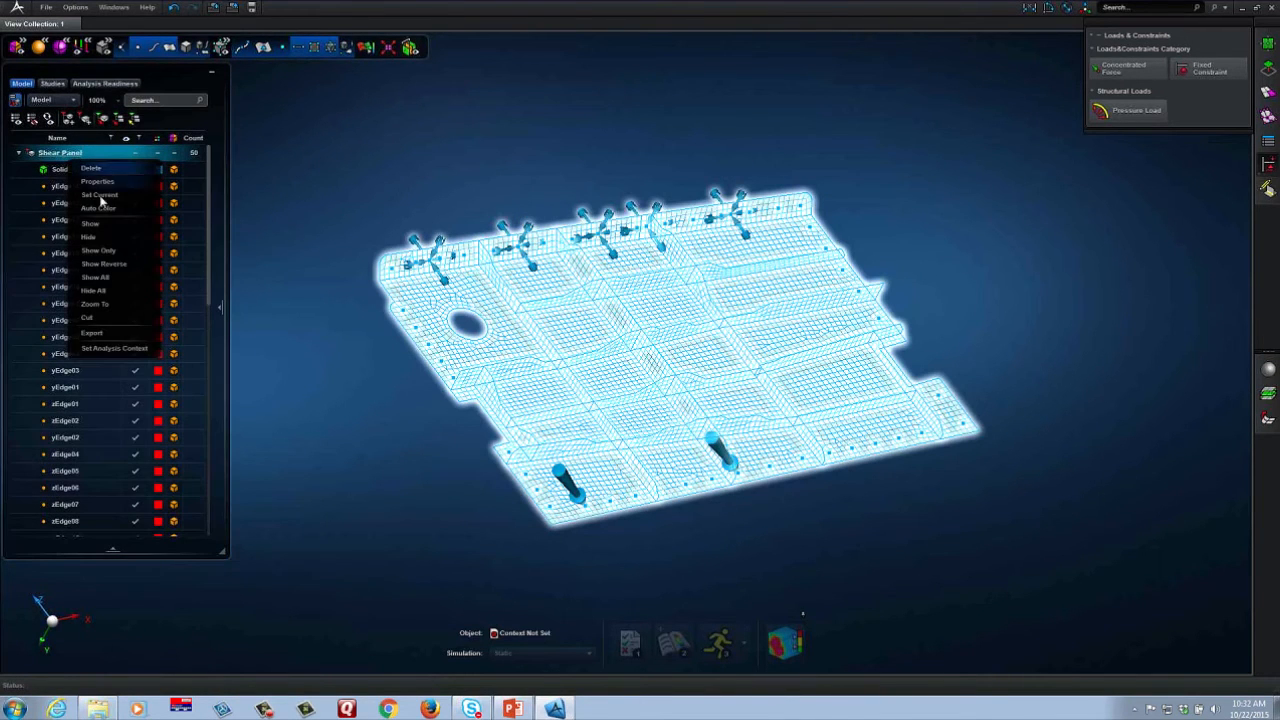
pyautogui.click(120, 348)
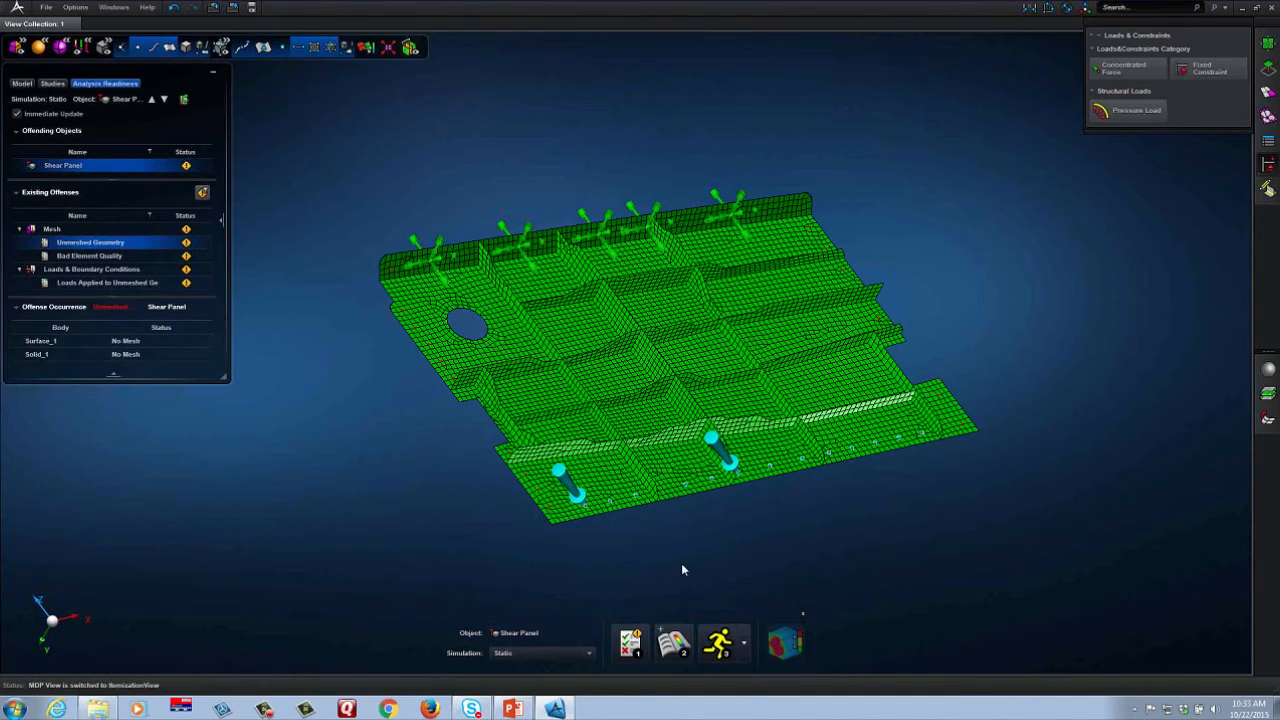
pyautogui.click(719, 643)
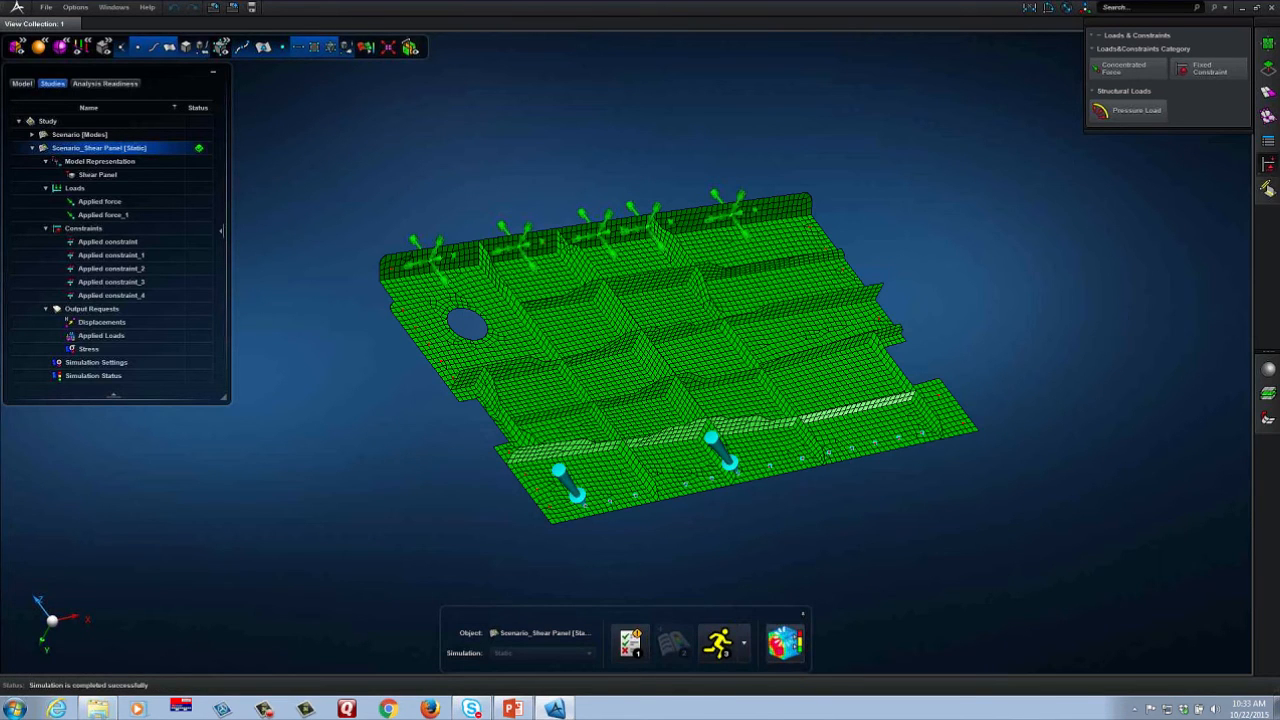
# - Load the static results of the shear panel, animate the deformation and display the Von Mises stress fringe plot
pyautogui.click(785, 642)
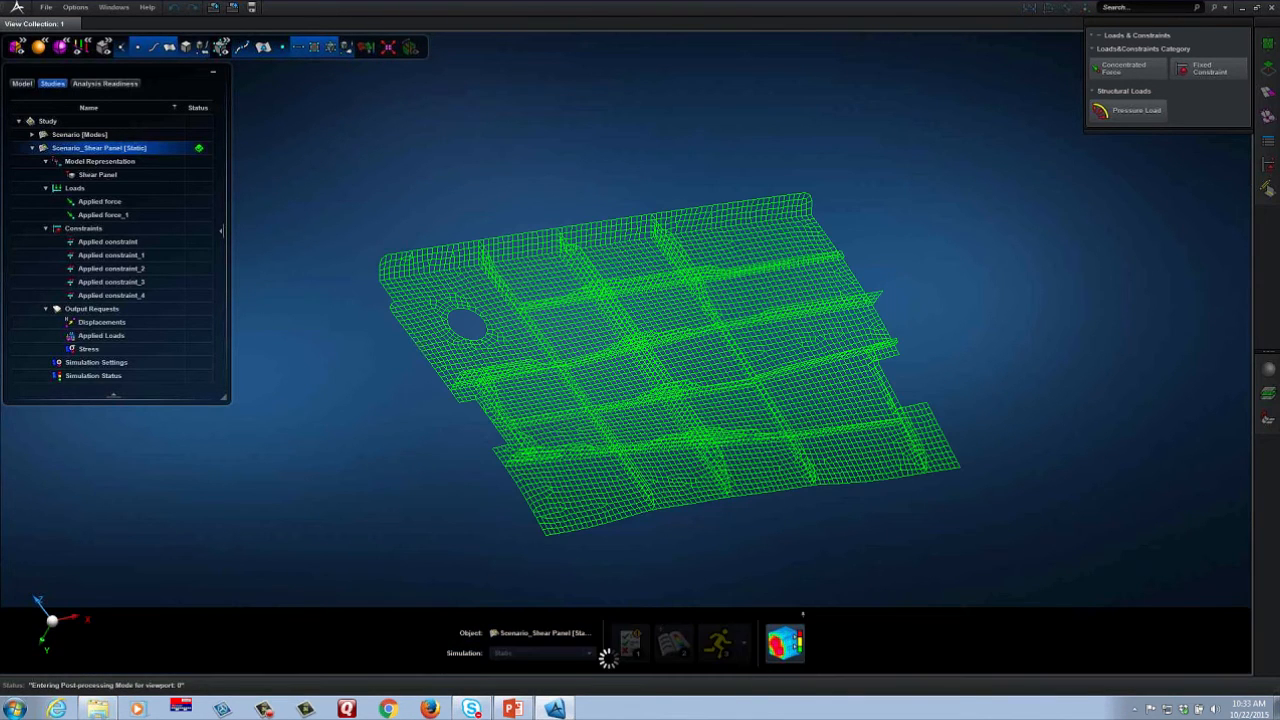
pyautogui.click(538, 667)
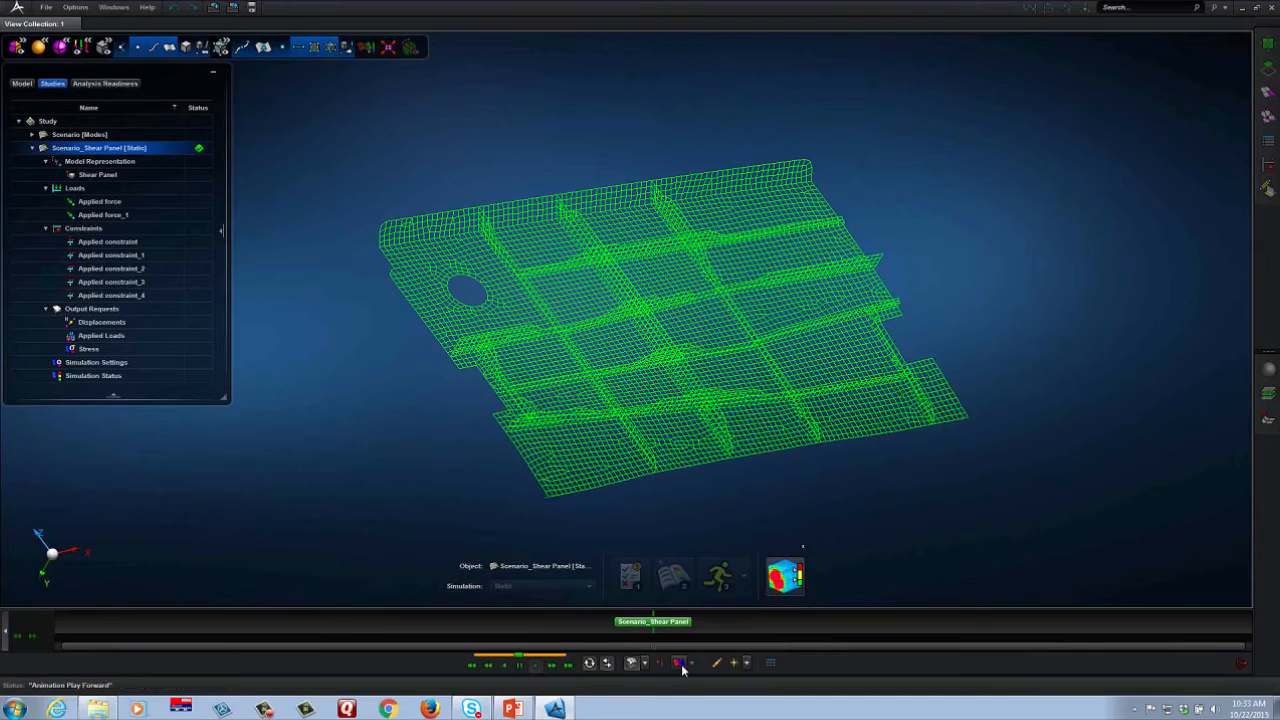
pyautogui.click(678, 662)
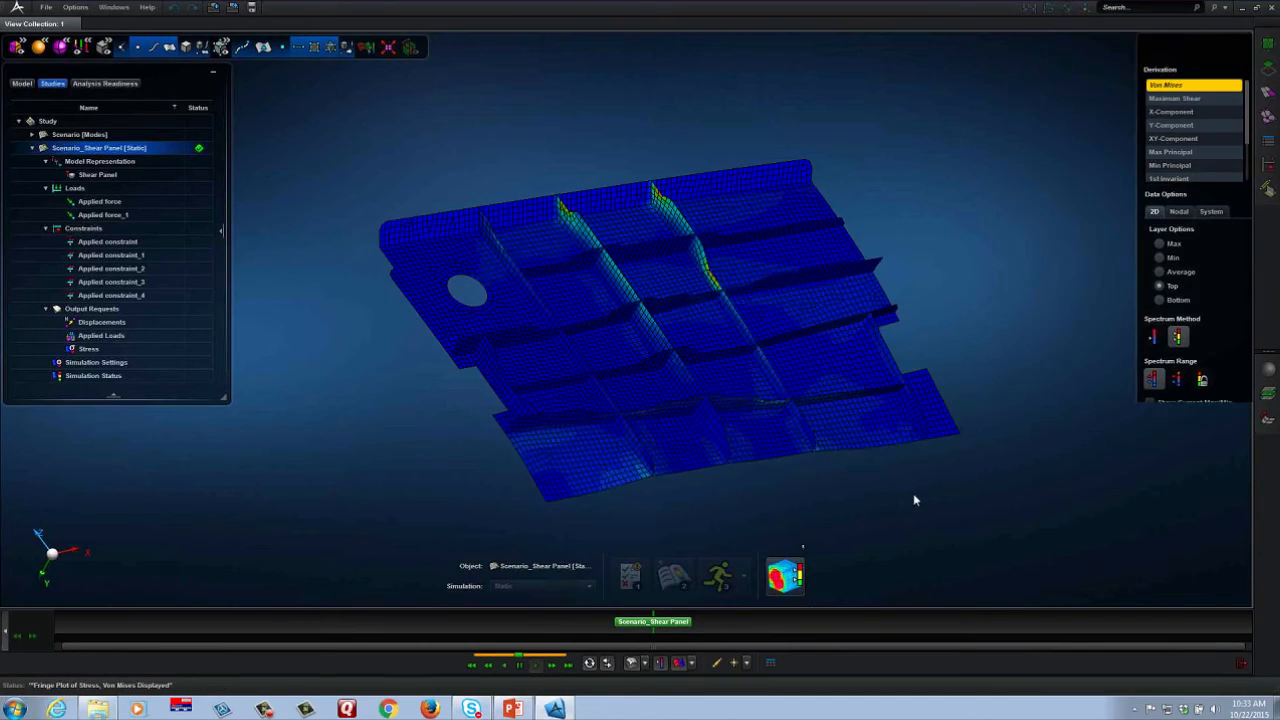
pyautogui.click(913, 500)
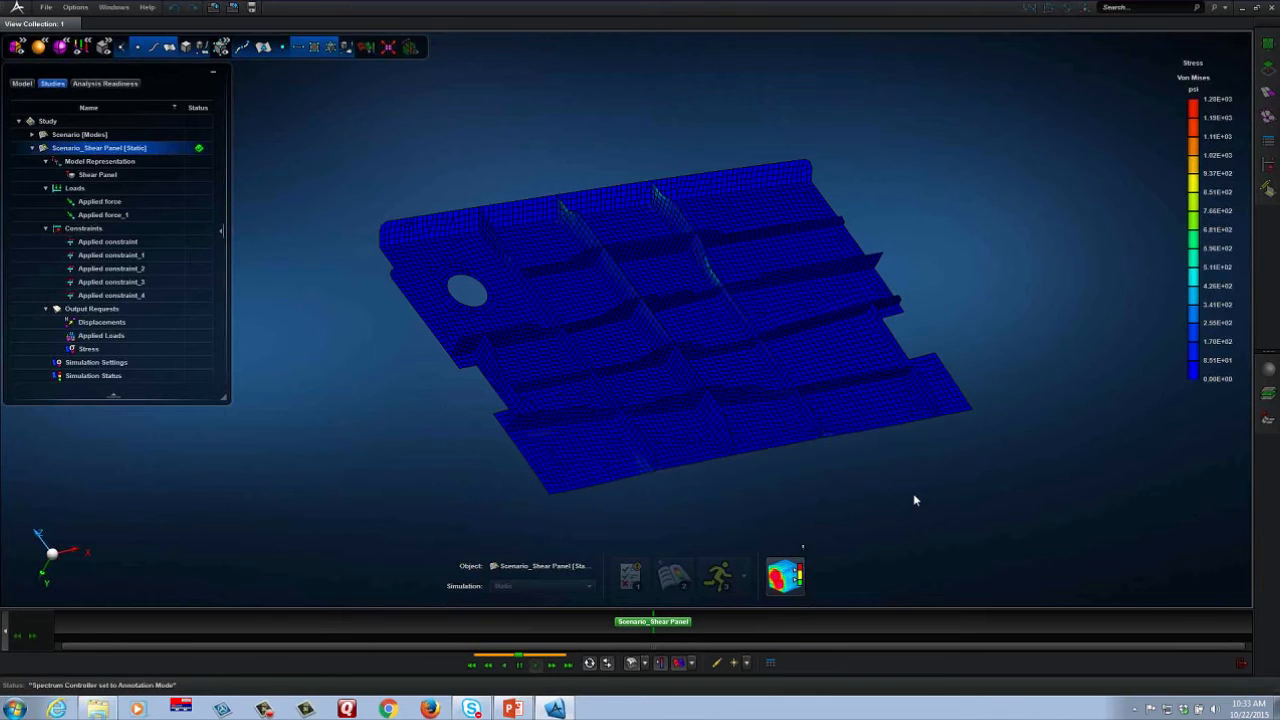
pyautogui.moveTo(921, 507); pyautogui.dragTo(825, 488, button='middle')
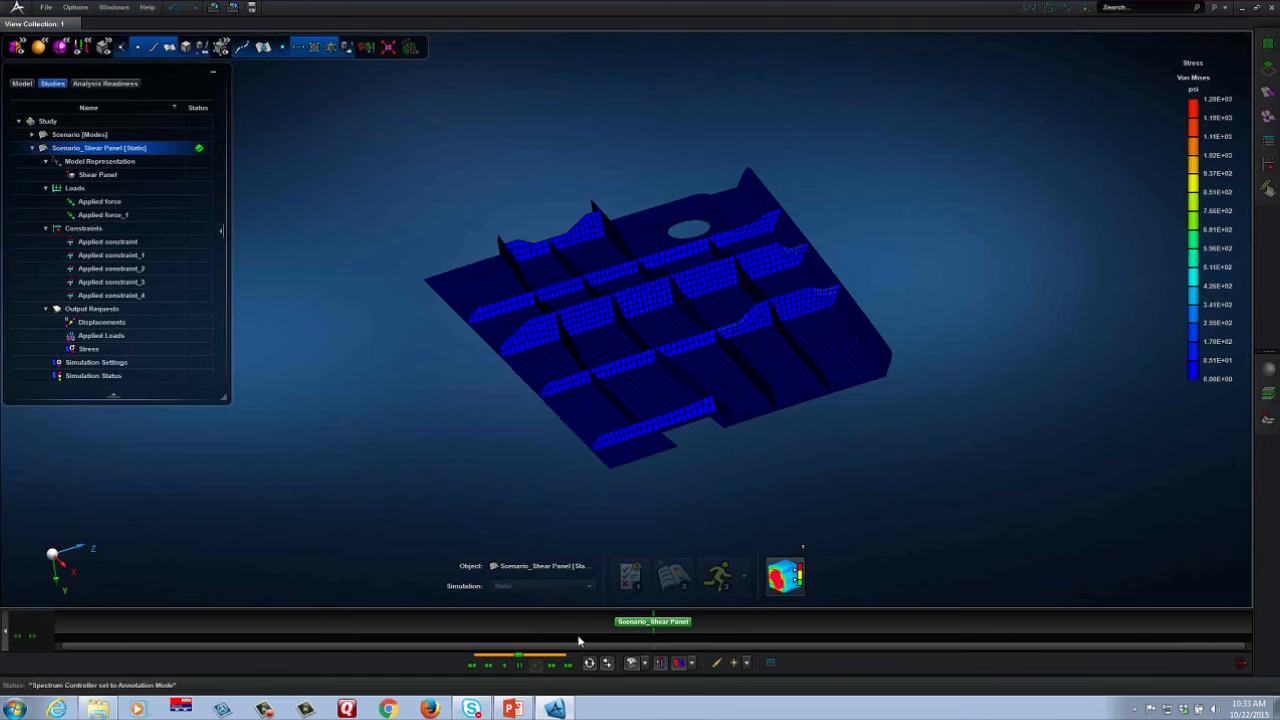
# - Show the animation's last frame with stress hotspots, and place hotspot label 2 below the panel near its stiffener
pyautogui.click(568, 665)
pyautogui.click(734, 664)
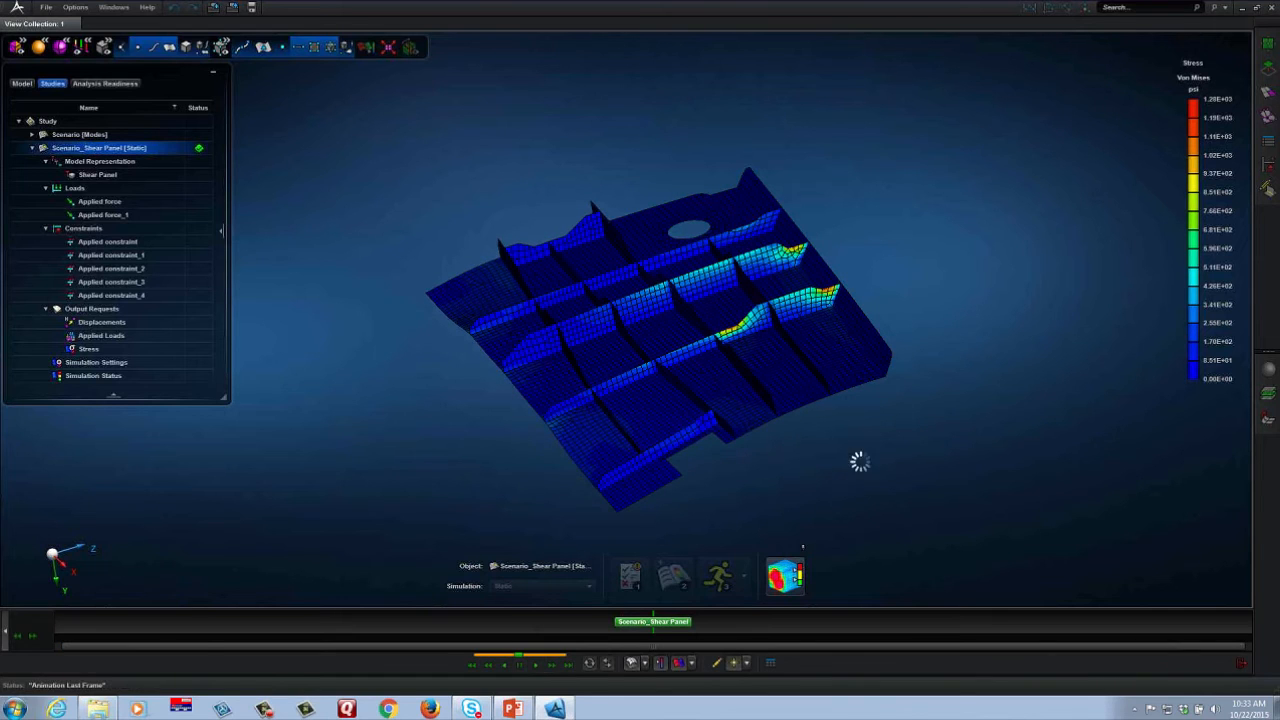
pyautogui.moveTo(279, 132); pyautogui.dragTo(705, 151)
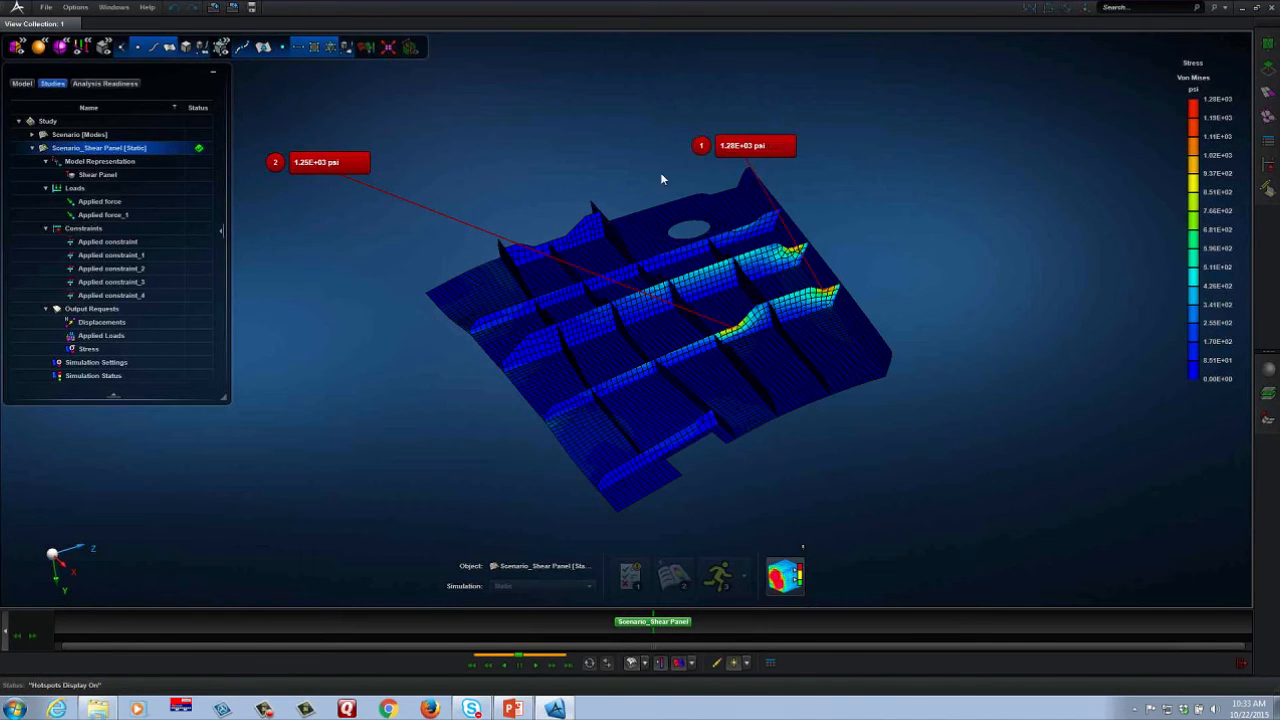
pyautogui.moveTo(277, 165); pyautogui.dragTo(847, 455)
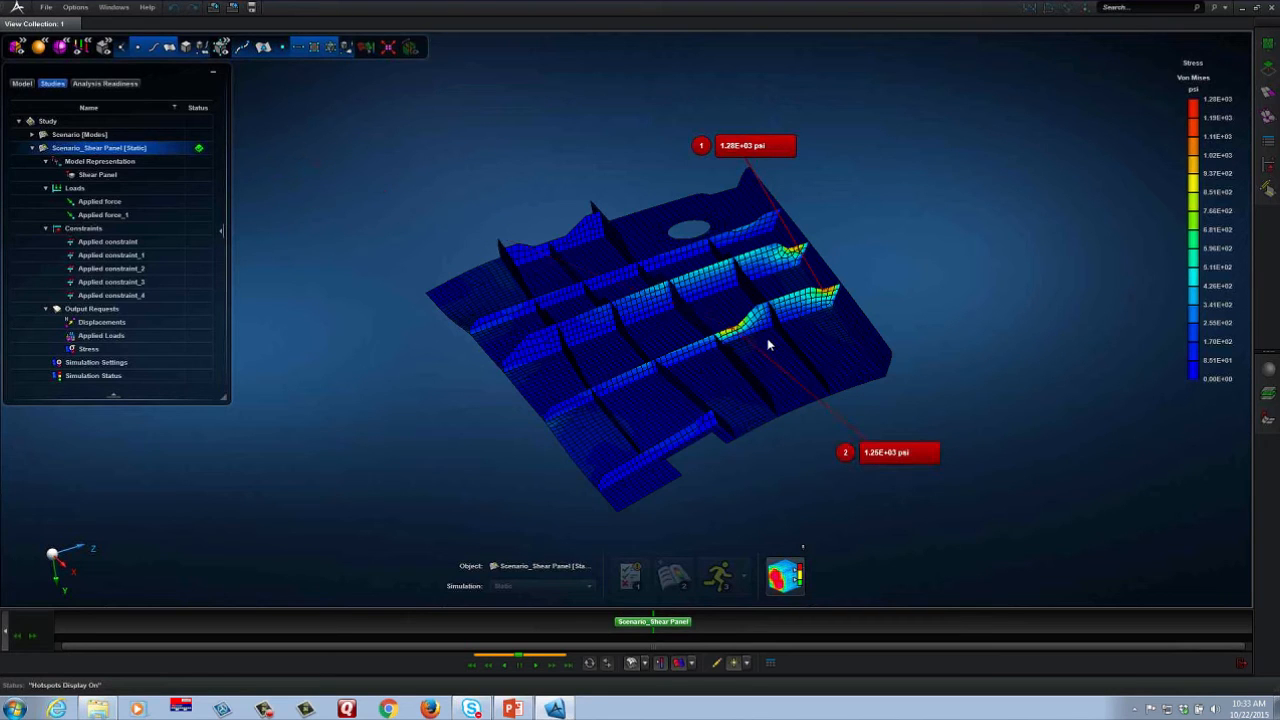
pyautogui.moveTo(768, 342); pyautogui.dragTo(761, 324, button='middle')
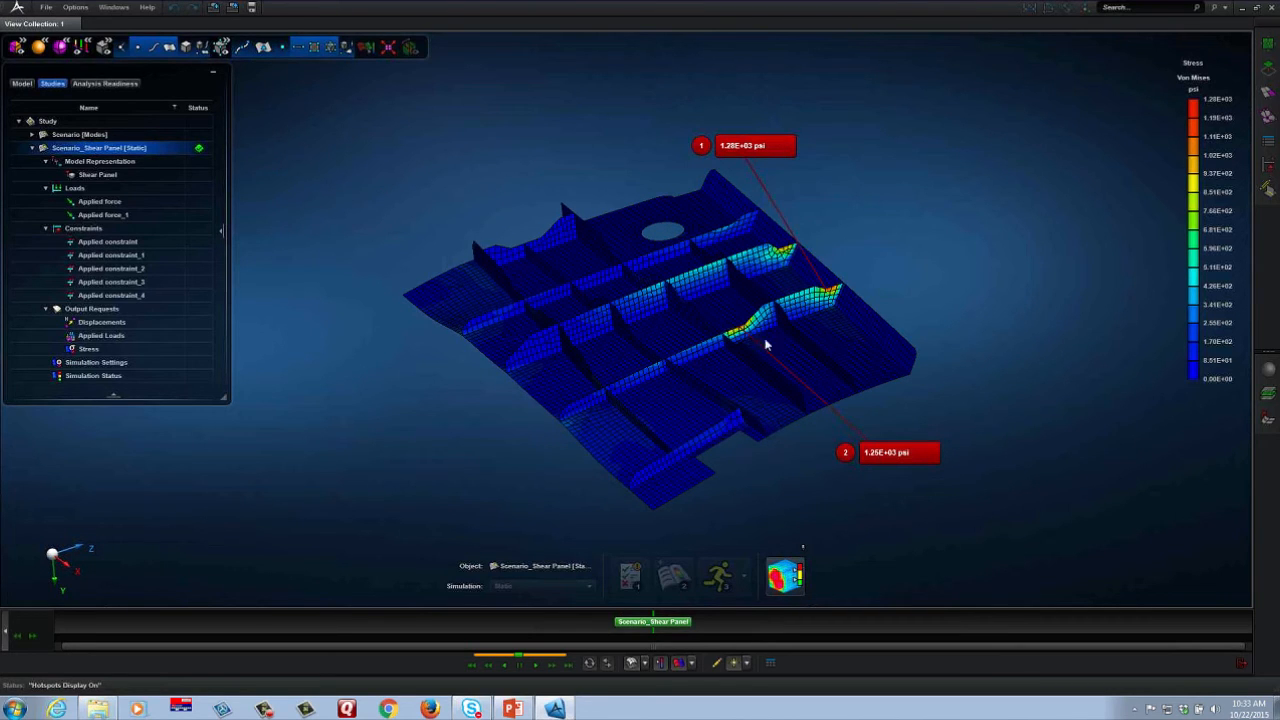
# - Exit the static results and list the model's parts, toggling the solid shear panel off and on over its mesh
pyautogui.moveTo(885, 453)
pyautogui.click(1241, 665)
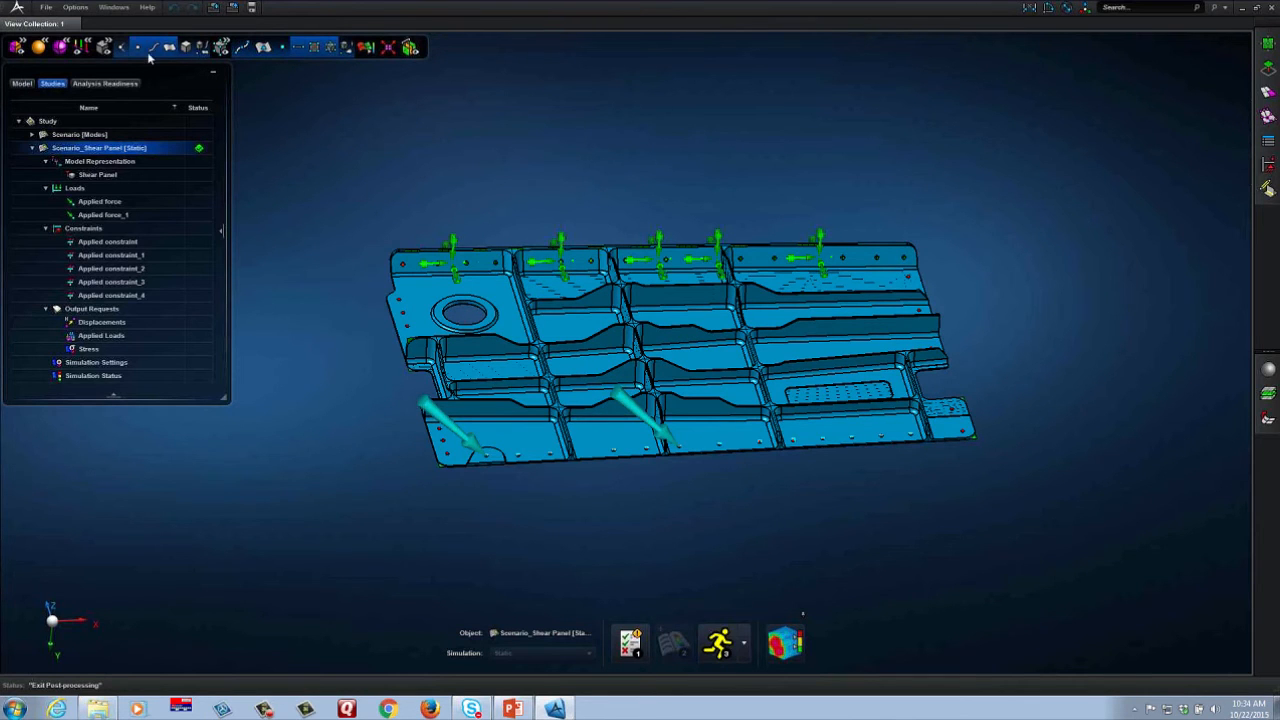
pyautogui.click(186, 47)
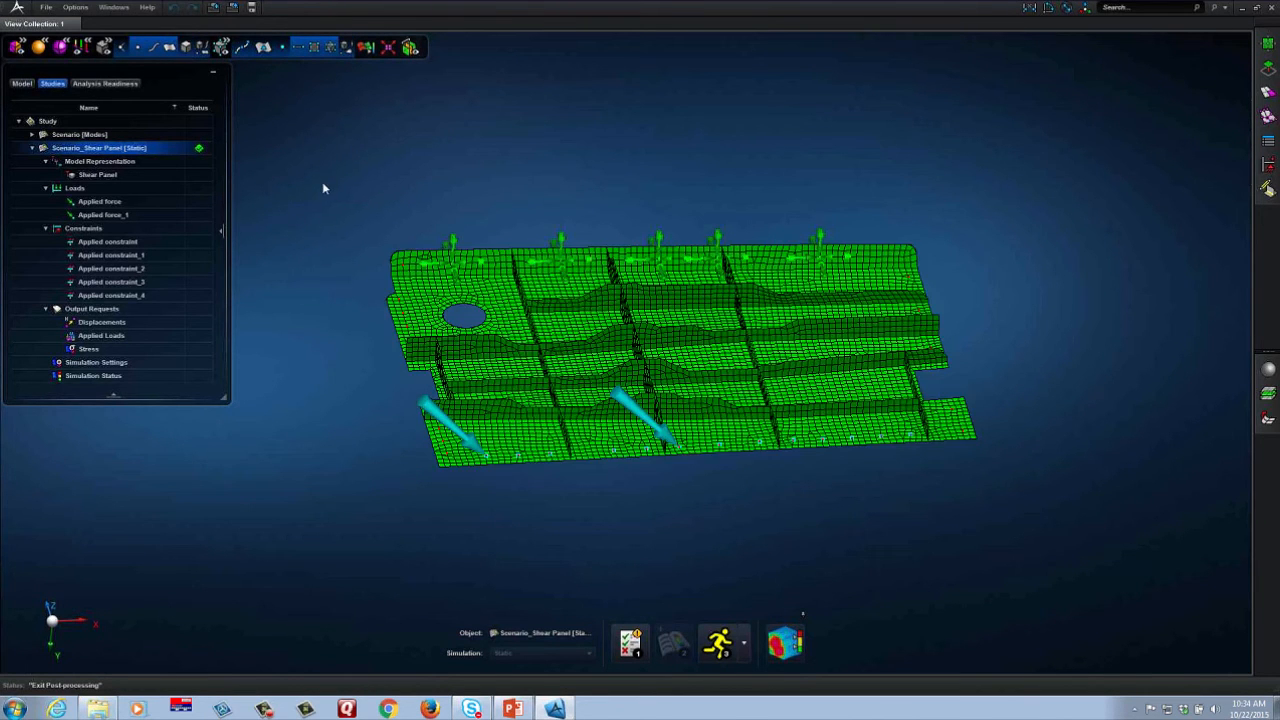
pyautogui.click(21, 84)
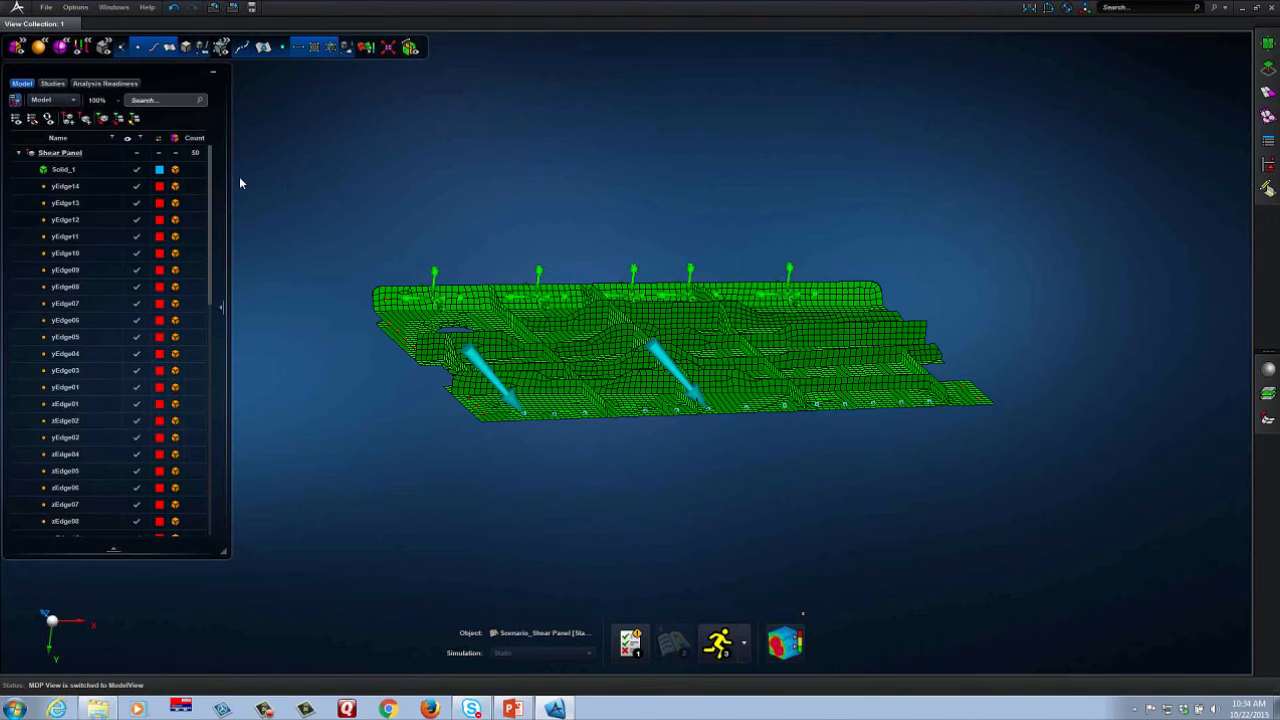
pyautogui.click(186, 47)
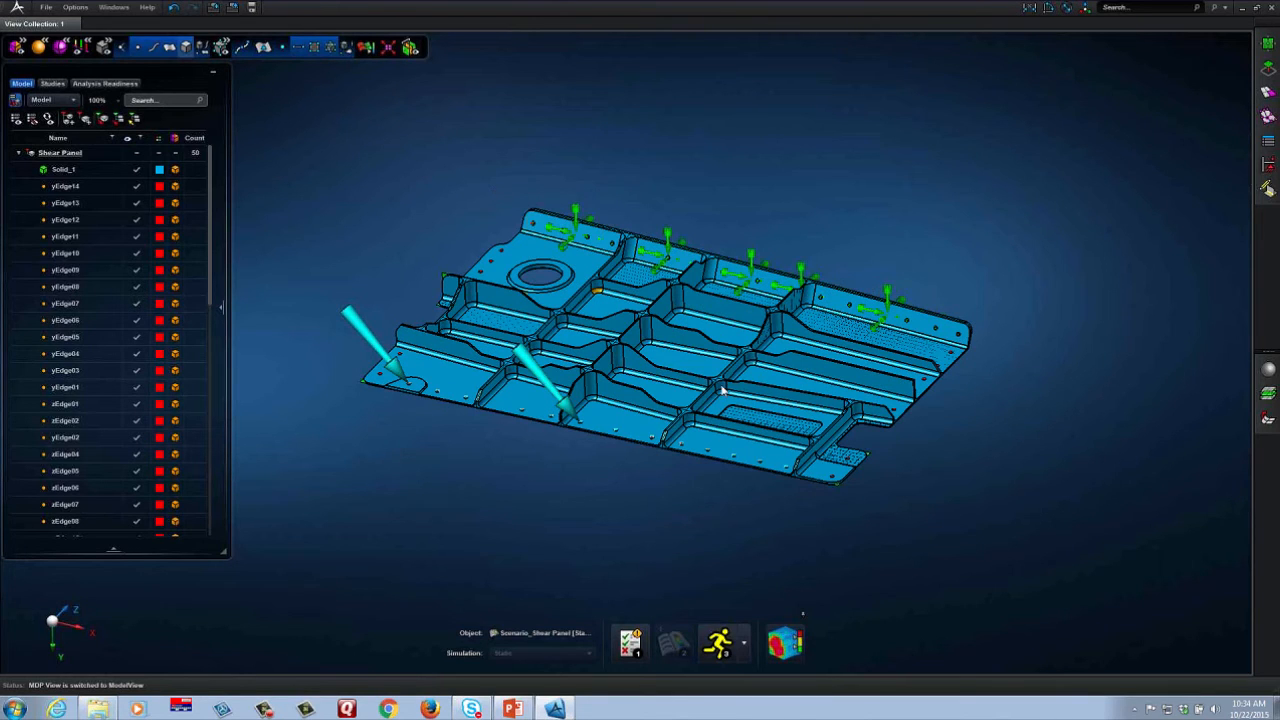
pyautogui.moveTo(724, 388)
pyautogui.mouseDown(button='middle')
pyautogui.moveTo(694, 384)
pyautogui.moveTo(740, 375)
pyautogui.mouseUp(button='middle')
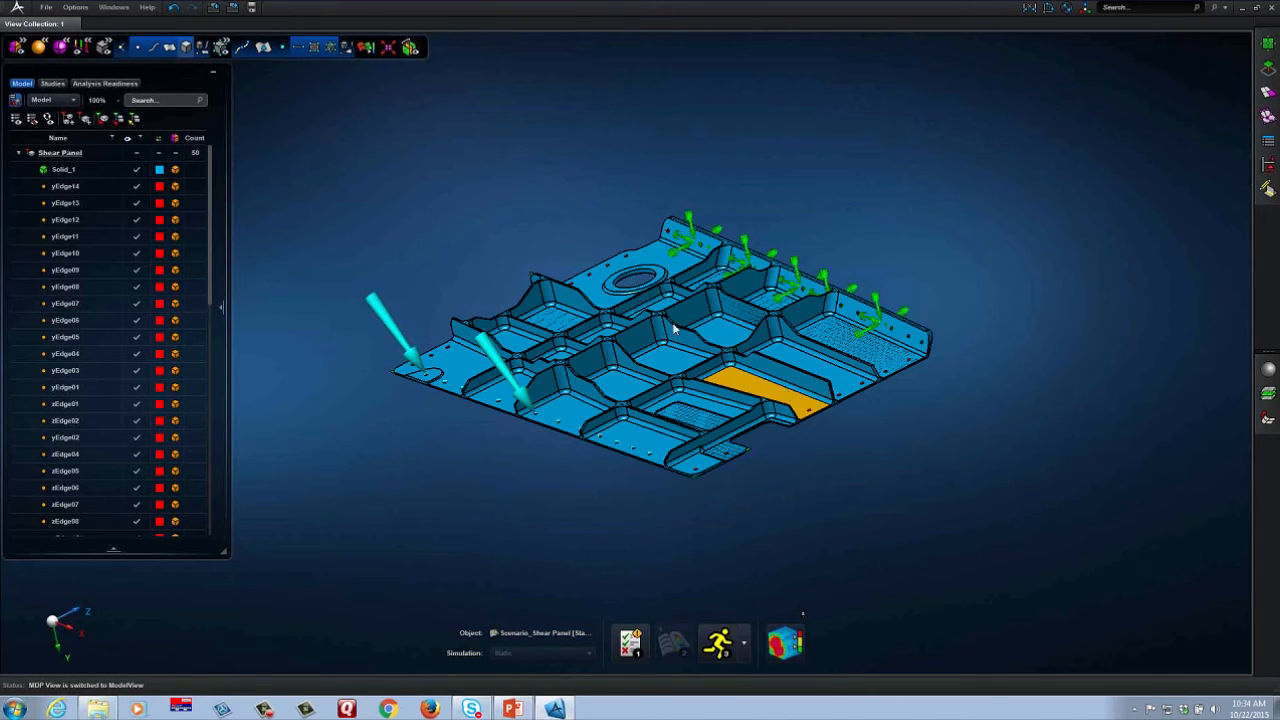
# - Make Surface_1 visible beneath the shear panel and inspect its rectangular opening from below
pyautogui.moveTo(211, 295); pyautogui.dragTo(226, 525)
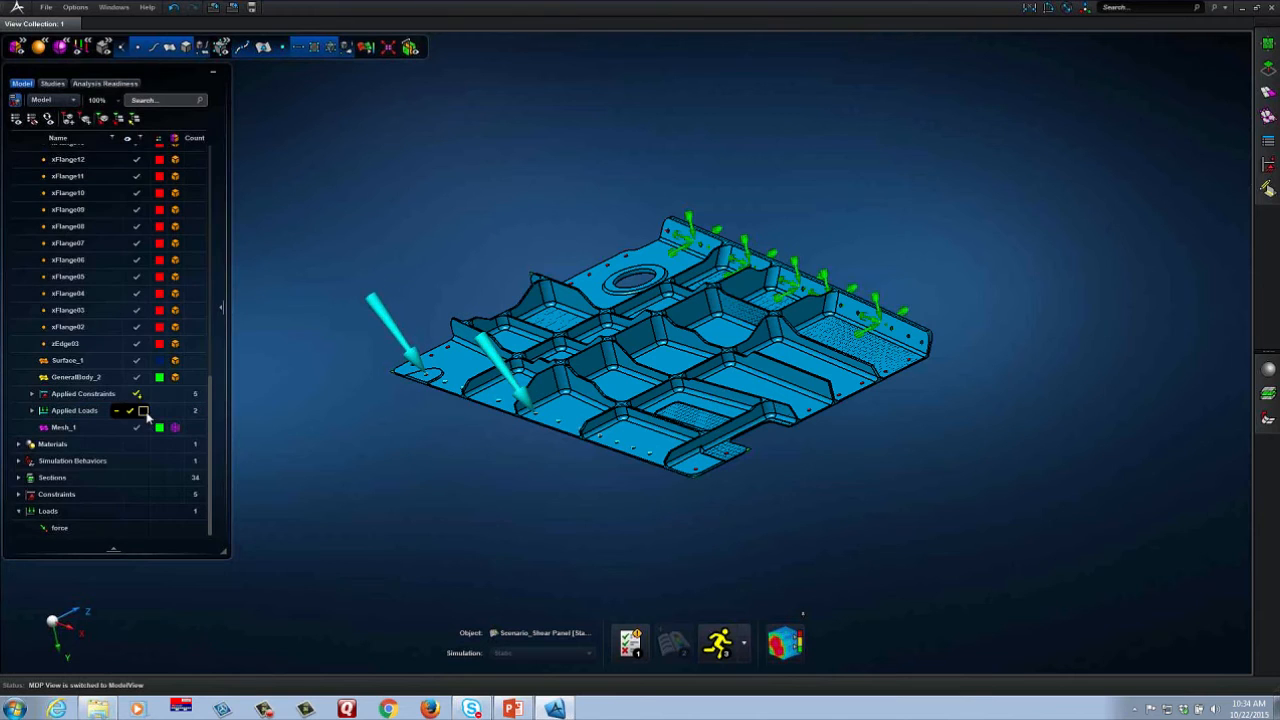
pyautogui.click(137, 362)
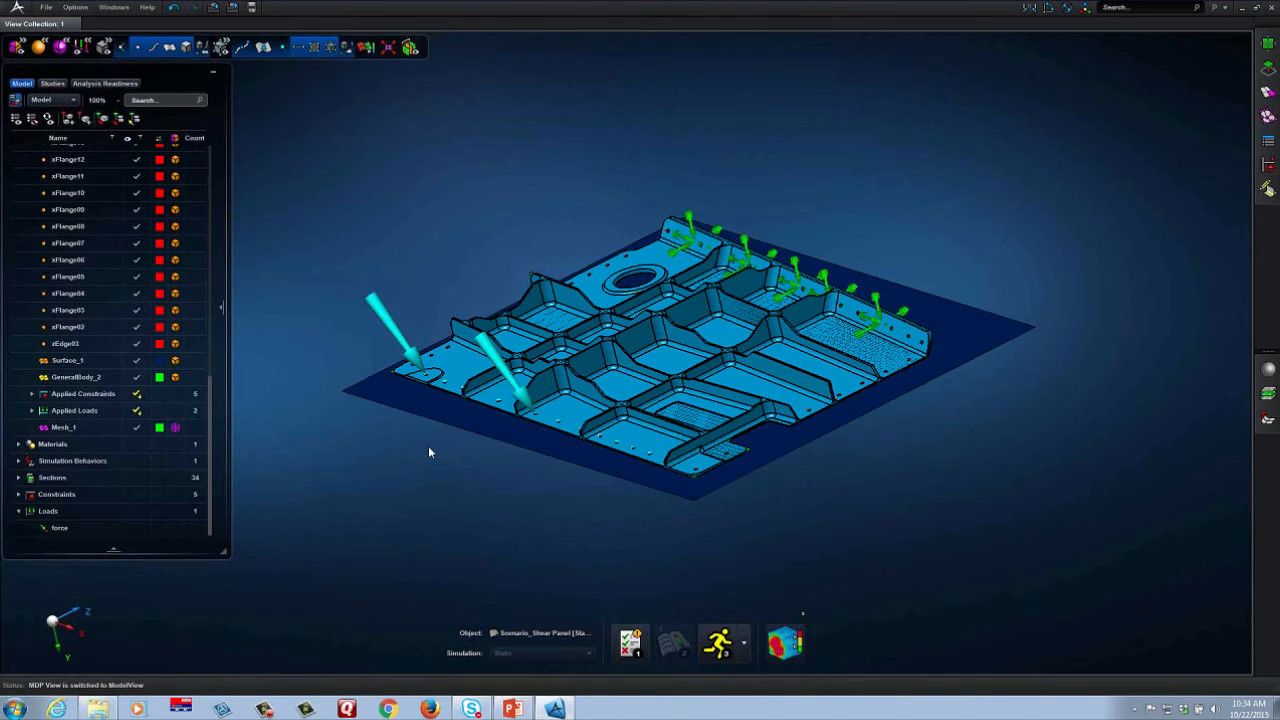
pyautogui.moveTo(441, 409); pyautogui.dragTo(681, 322, button='middle')
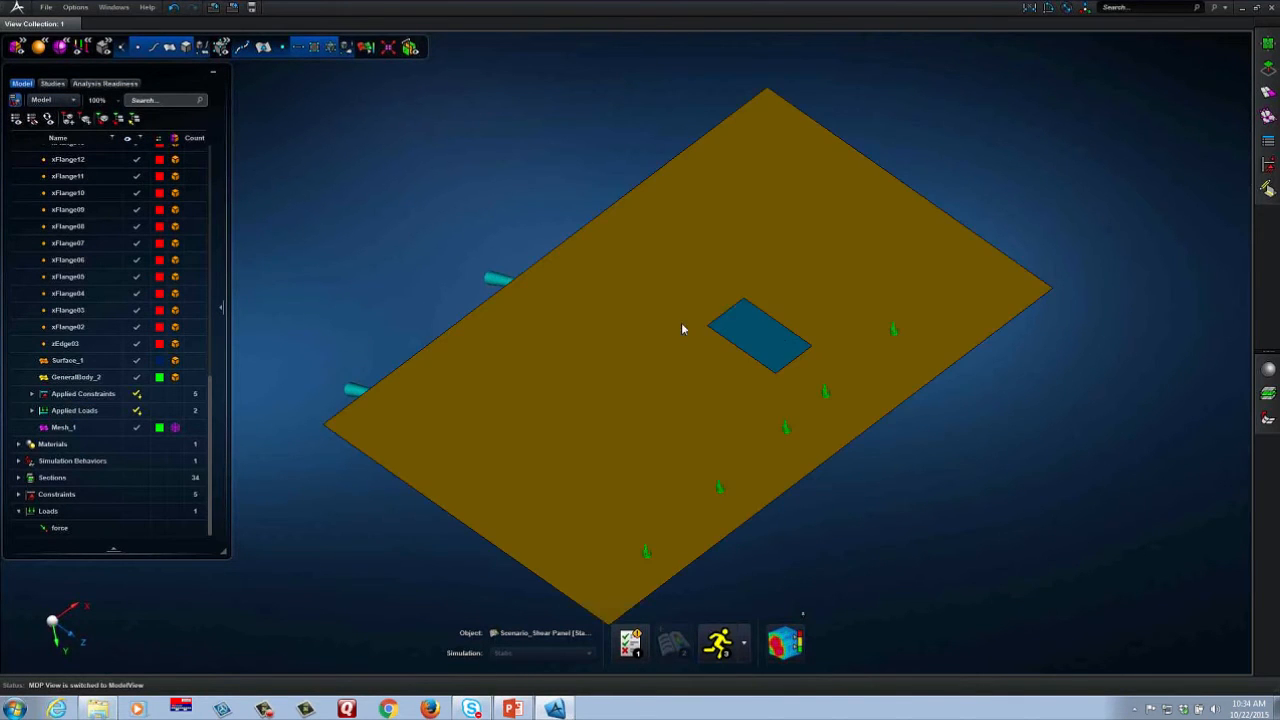
pyautogui.moveTo(781, 351); pyautogui.dragTo(853, 520, button='middle')
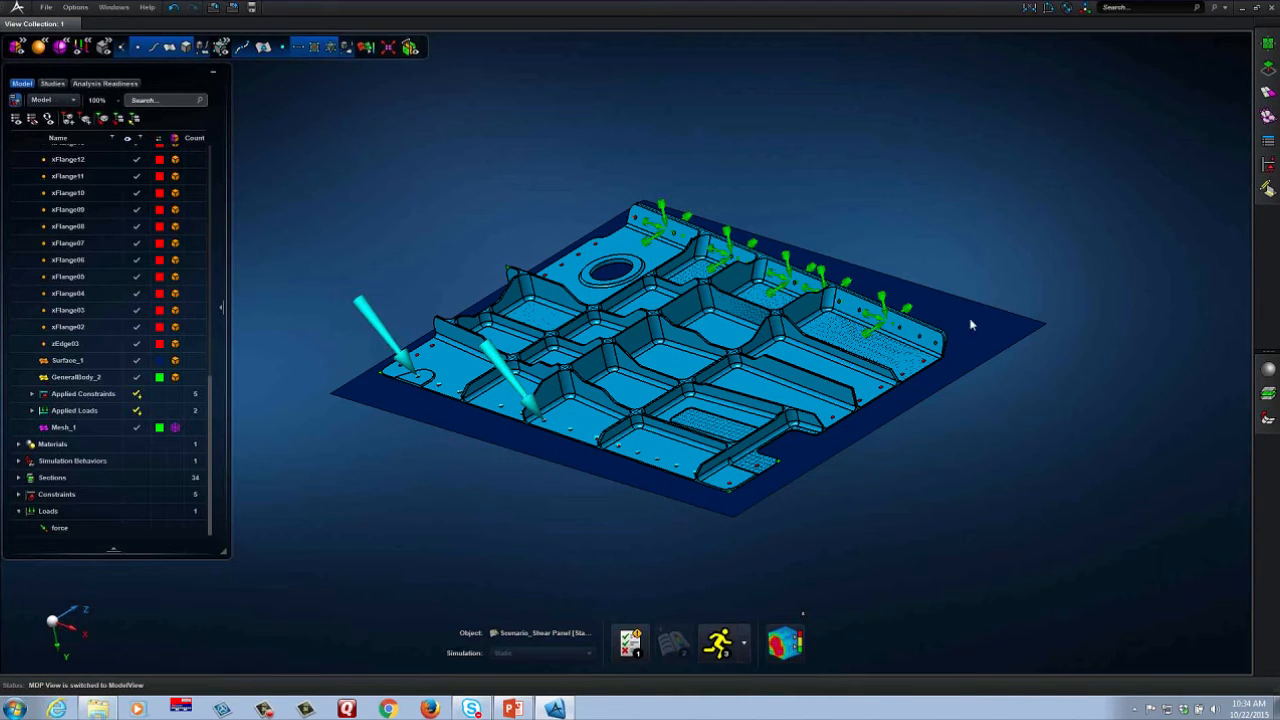
# - Push/Pull the Surface_1 face about 3.91 in up through the panel to cut the solid down to the section at the opening
pyautogui.click(1272, 70)
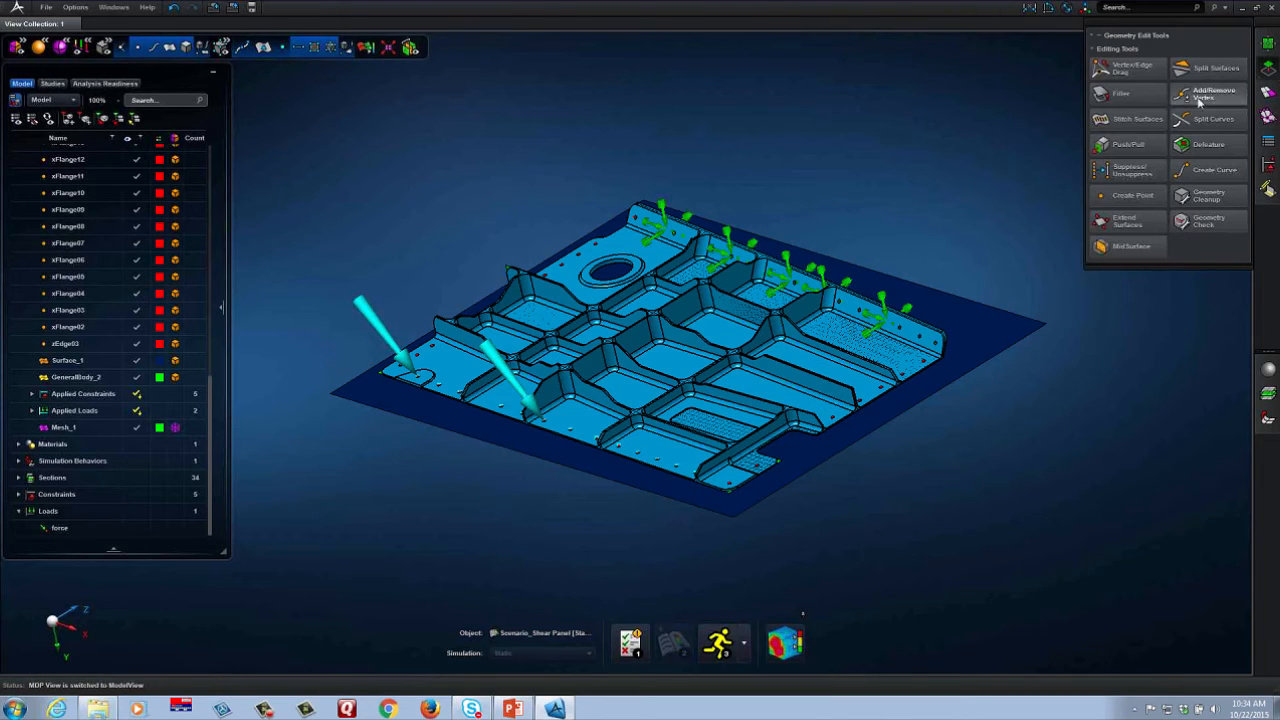
pyautogui.click(1128, 144)
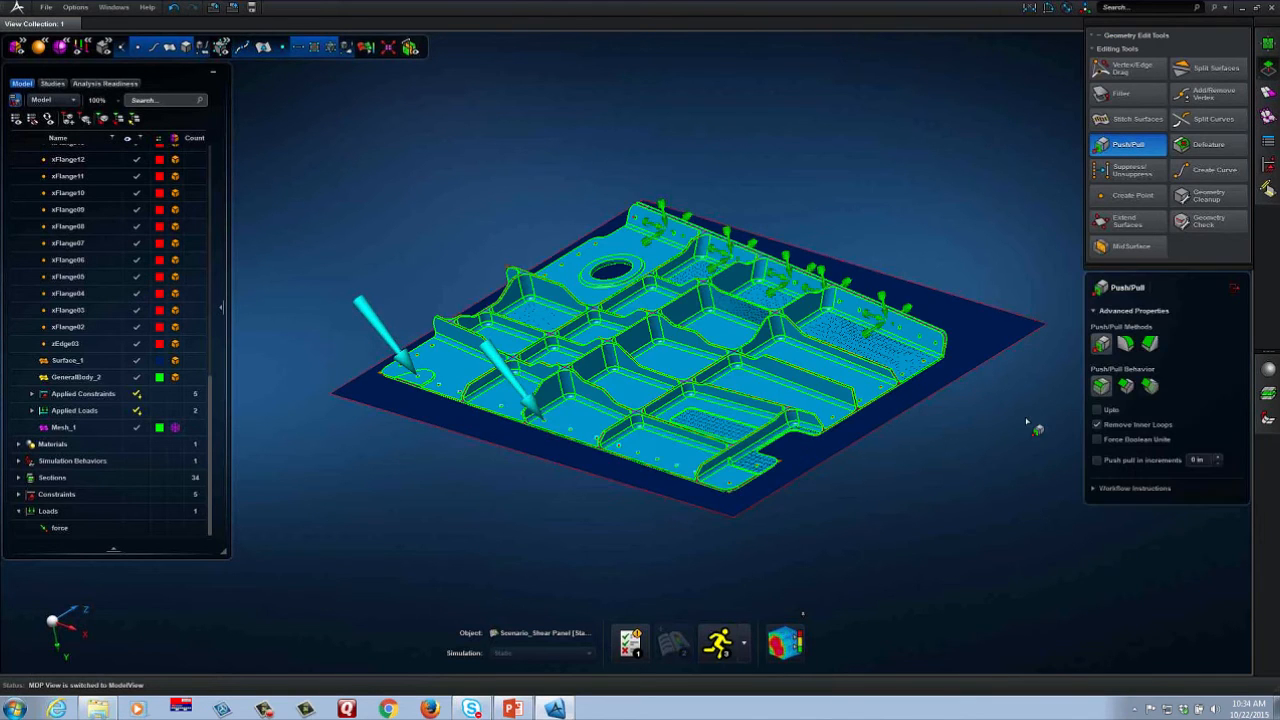
pyautogui.click(997, 345)
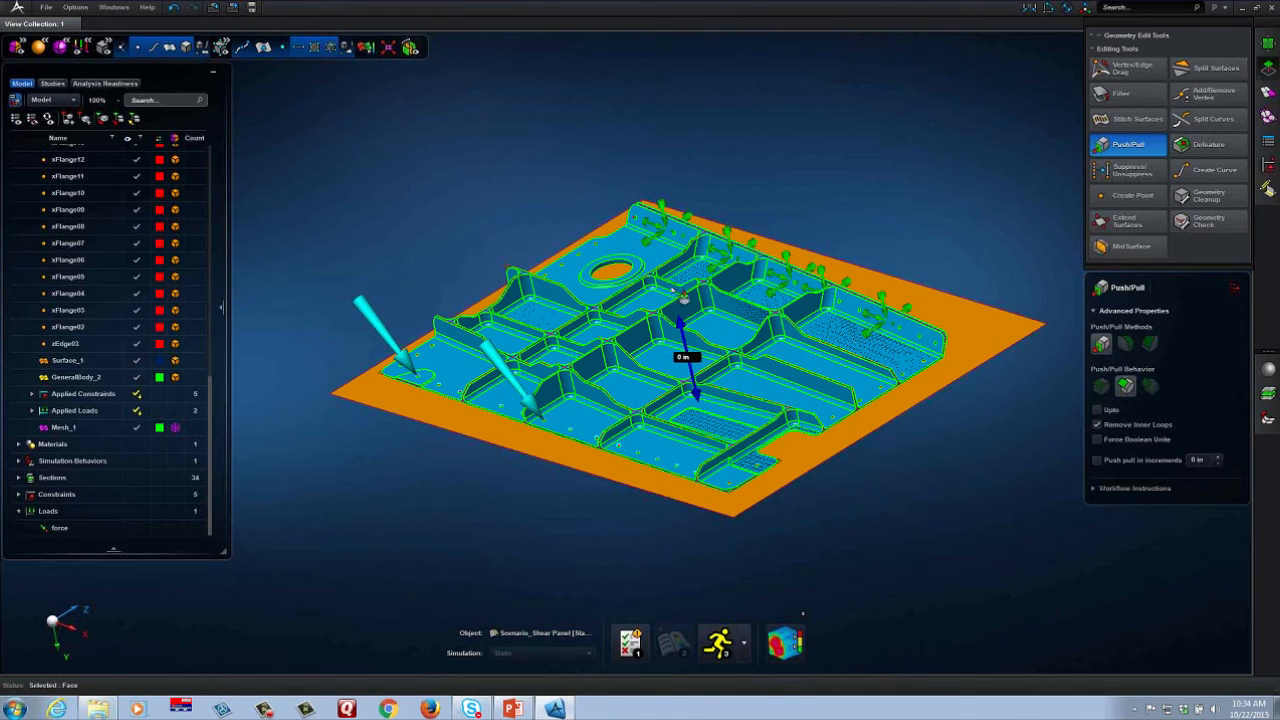
pyautogui.moveTo(680, 325); pyautogui.dragTo(654, 190)
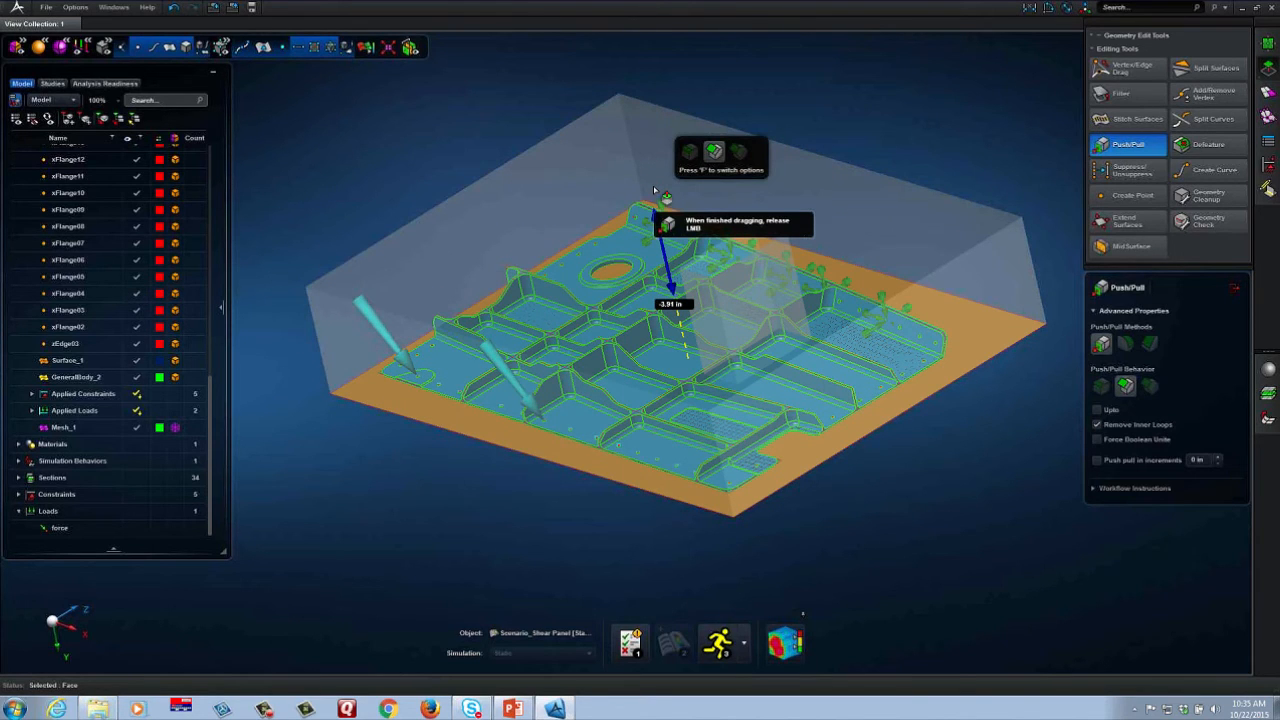
pyautogui.moveTo(654, 190); pyautogui.dragTo(654, 190)
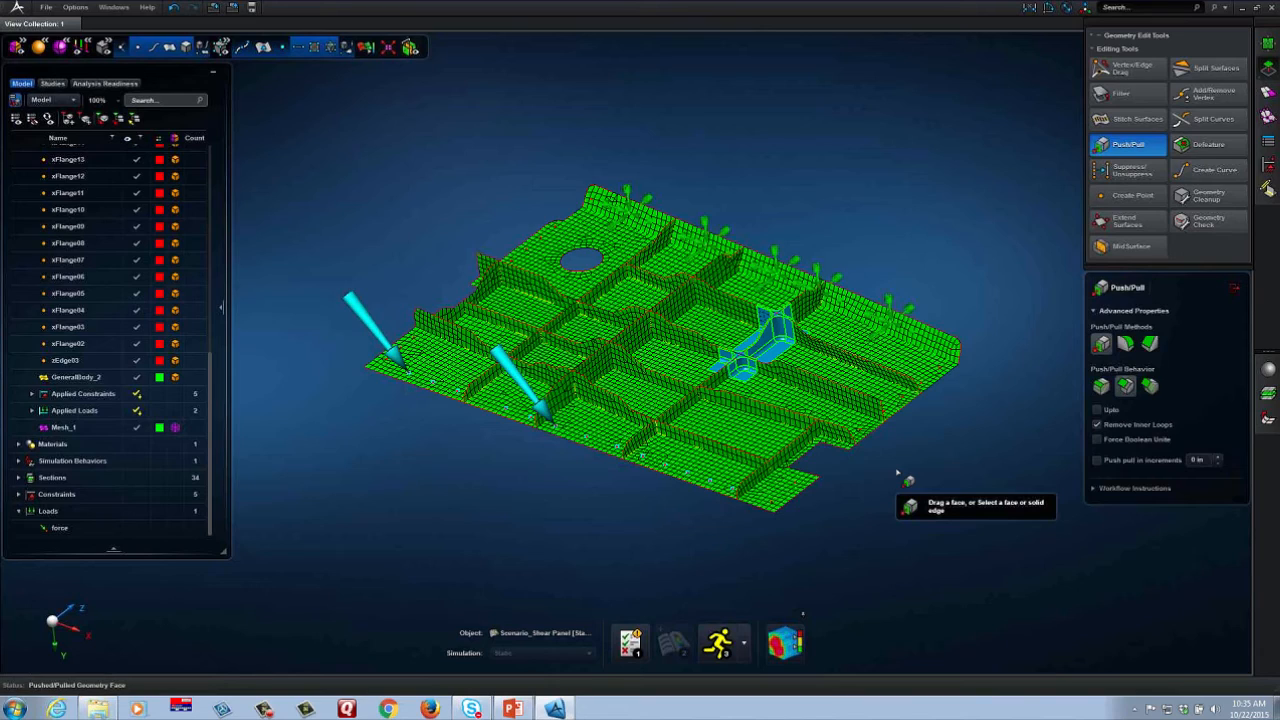
# - Start Split Surfaces with the split-by-face method and set the meshed floor and stiffener faces around the remaining solid as targets
pyautogui.scroll(5, 797, 372)
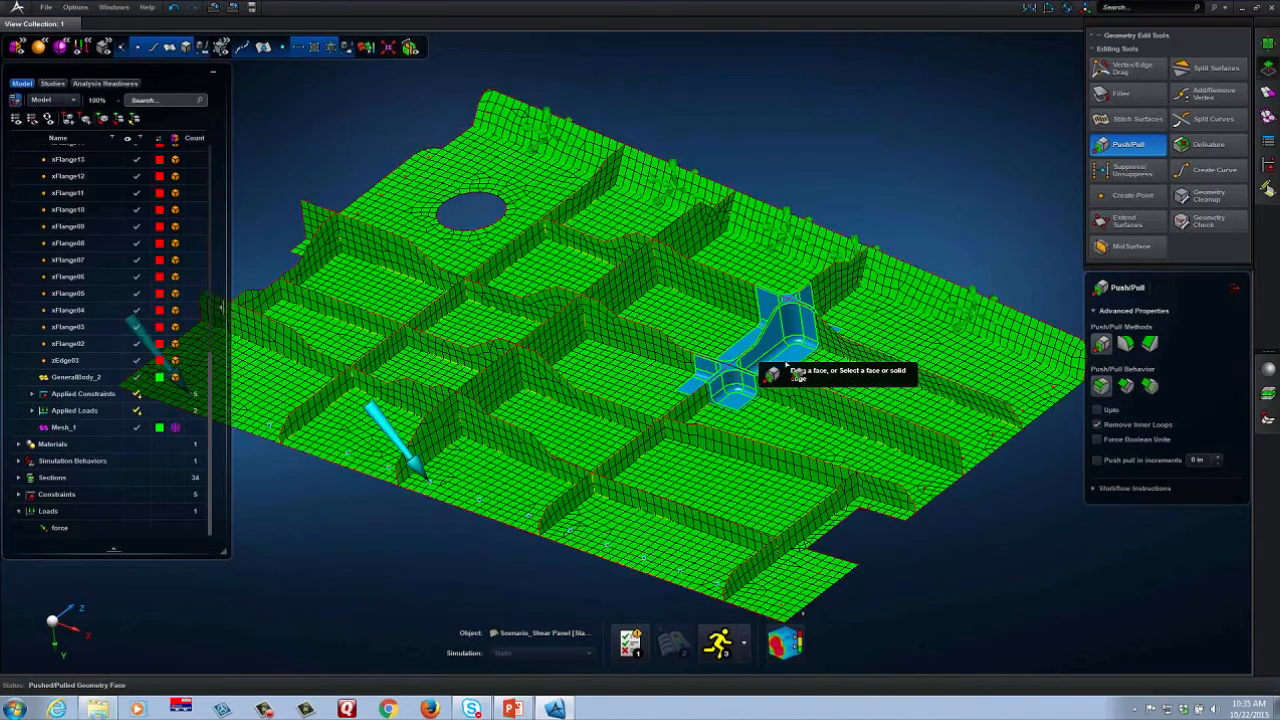
pyautogui.scroll(-4, 800, 368)
pyautogui.scroll(4, 797, 369)
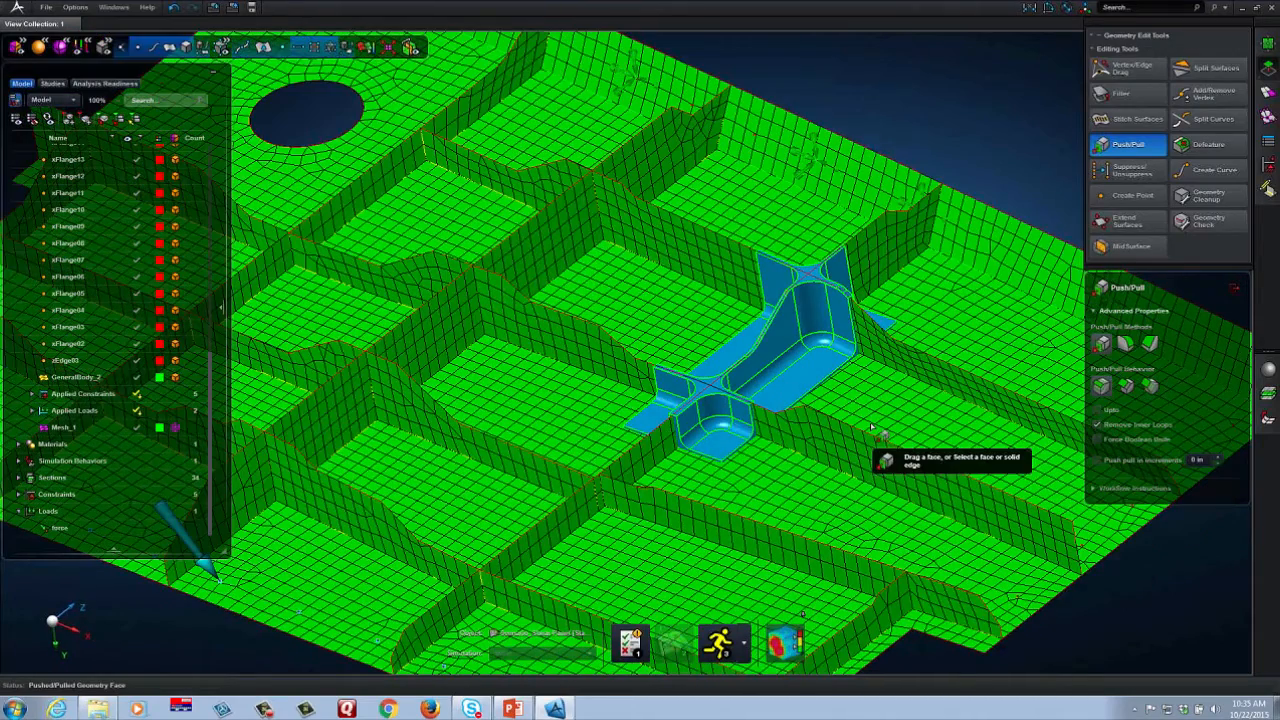
pyautogui.scroll(-3, 862, 424)
pyautogui.scroll(3, 729, 390)
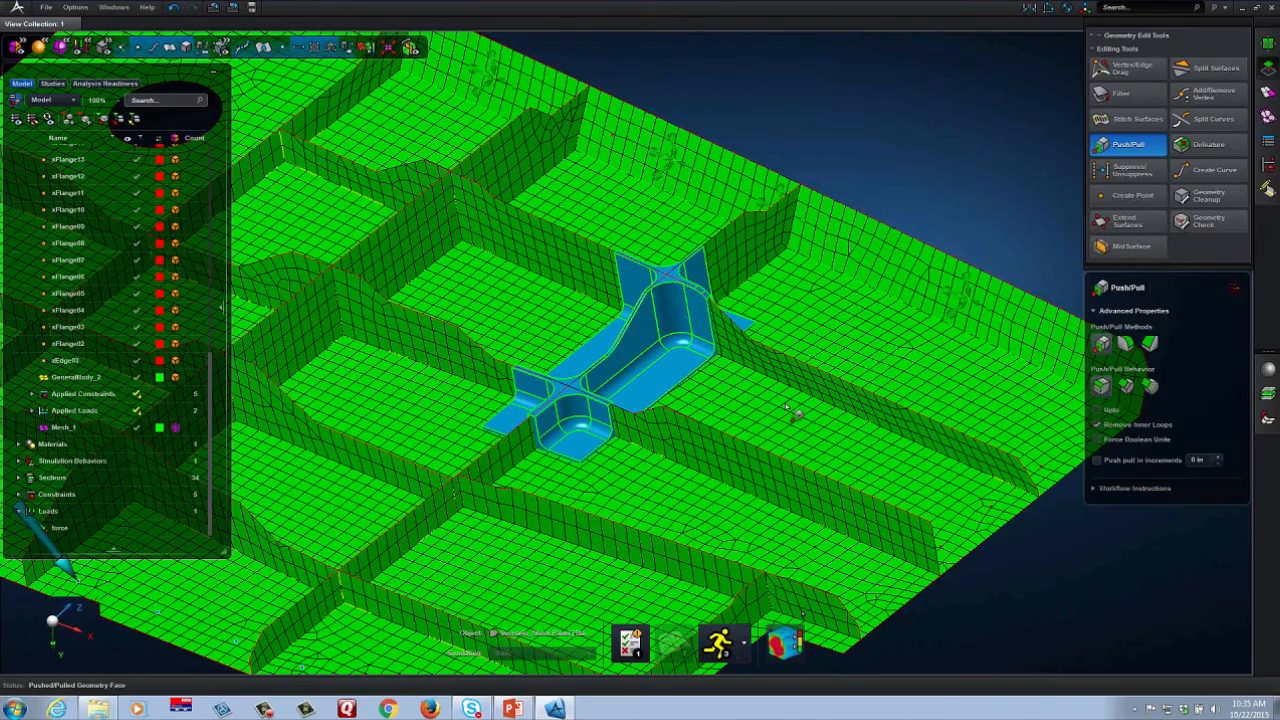
pyautogui.moveTo(787, 407); pyautogui.dragTo(784, 425, button='middle')
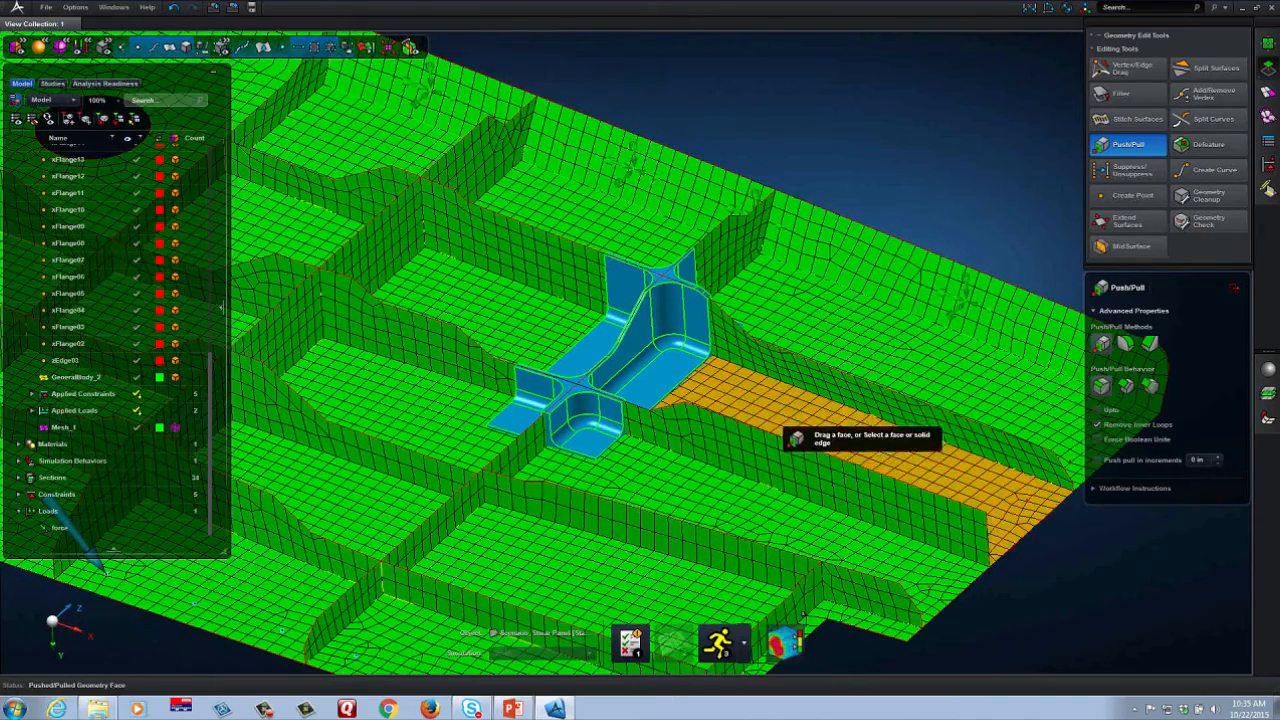
pyautogui.click(1215, 70)
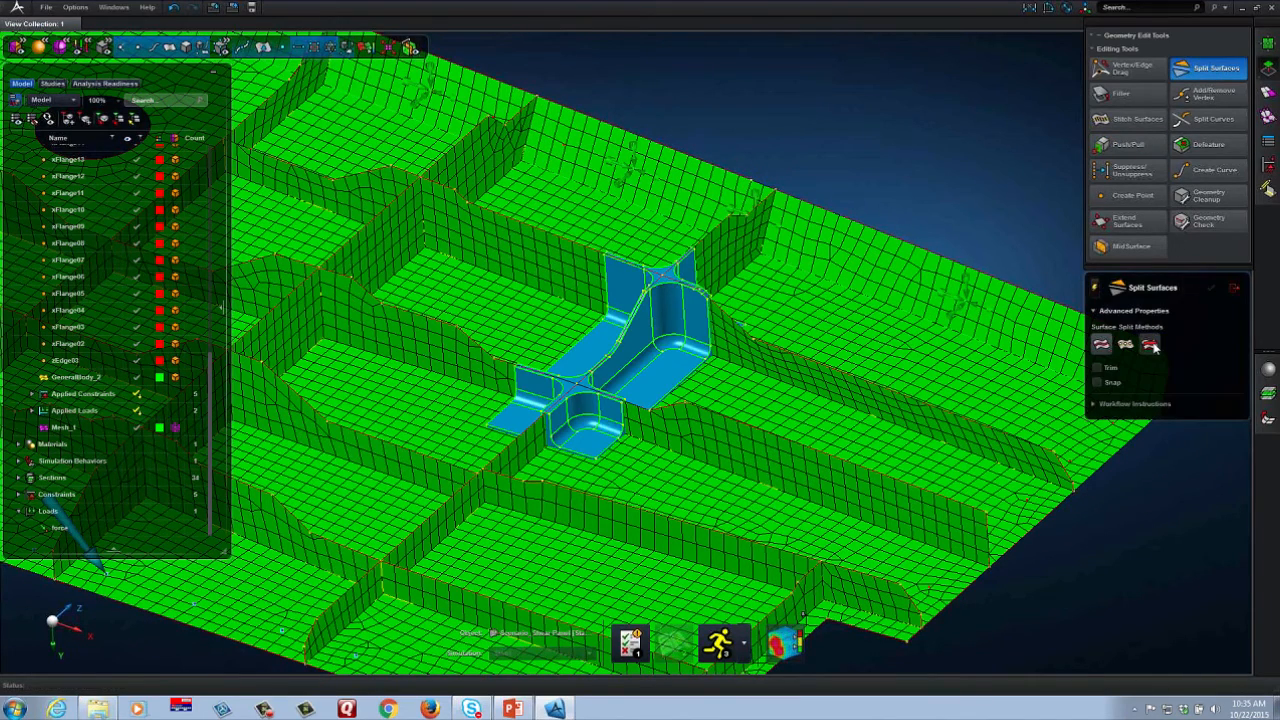
pyautogui.click(1150, 344)
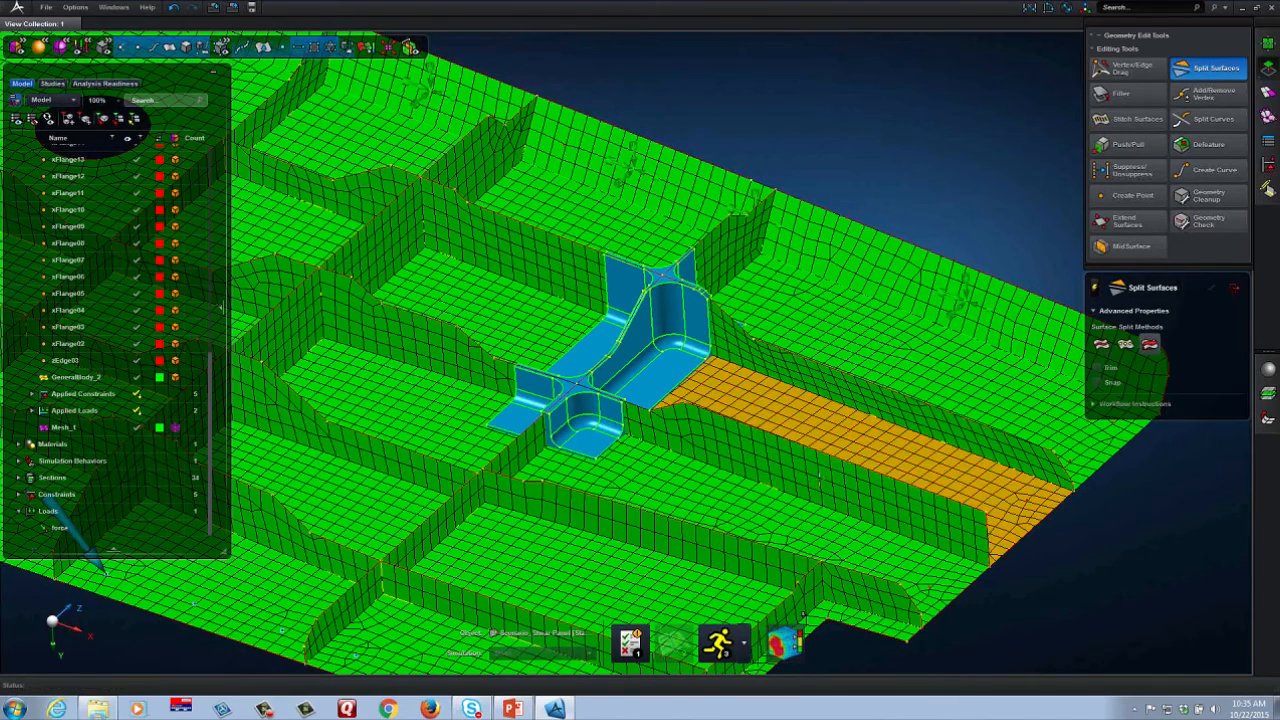
pyautogui.click(655, 468)
pyautogui.click(709, 429)
pyautogui.click(757, 387)
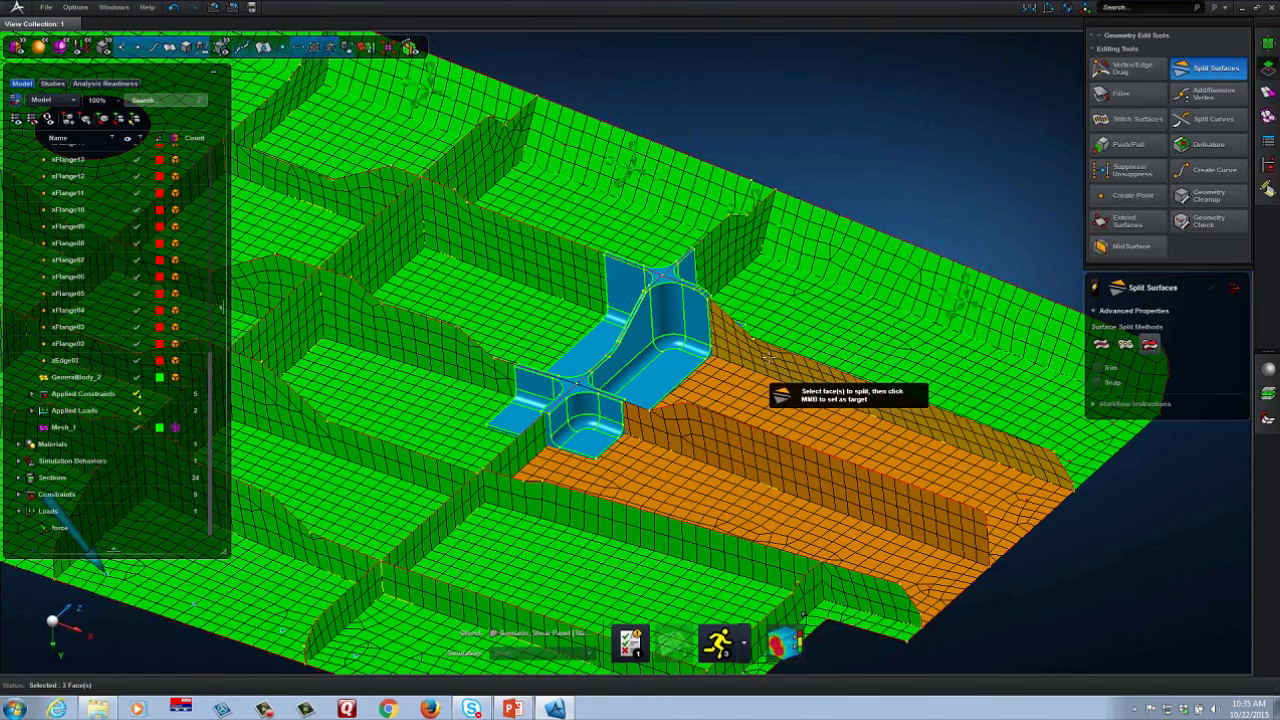
pyautogui.click(767, 357)
pyautogui.click(773, 308)
pyautogui.click(708, 265)
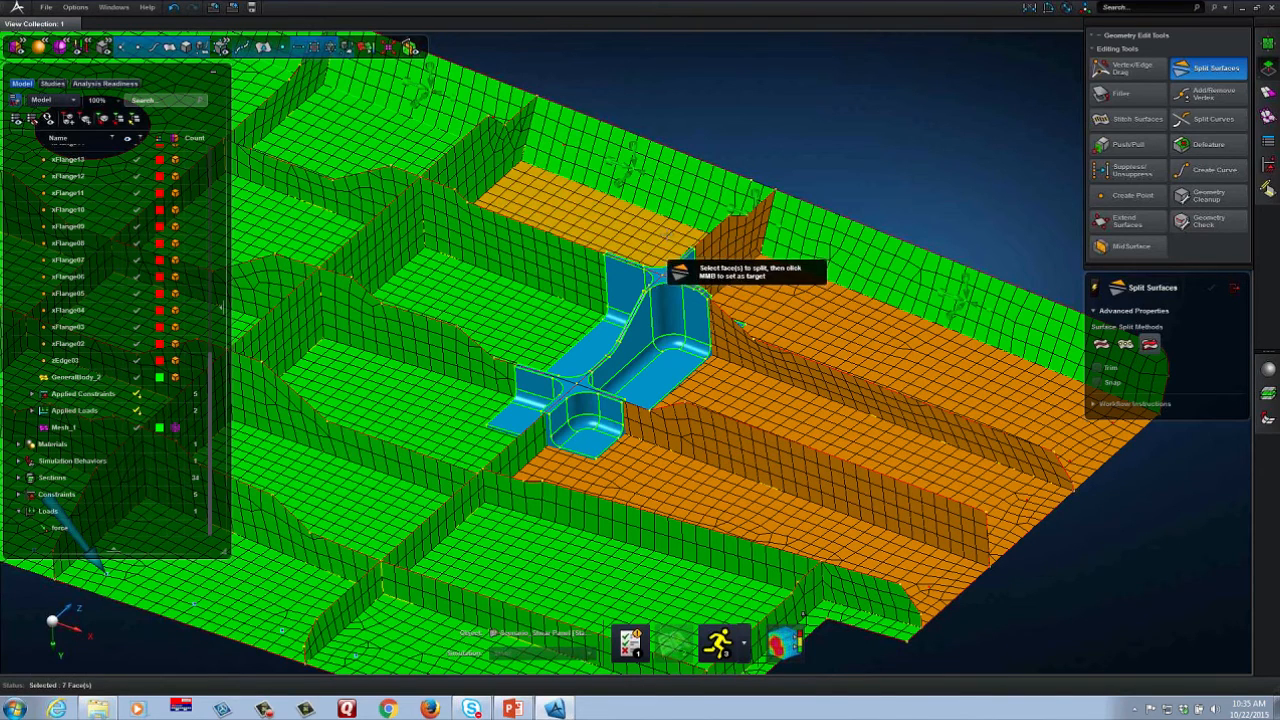
pyautogui.click(646, 251)
pyautogui.click(586, 297)
pyautogui.click(557, 320)
pyautogui.click(468, 370)
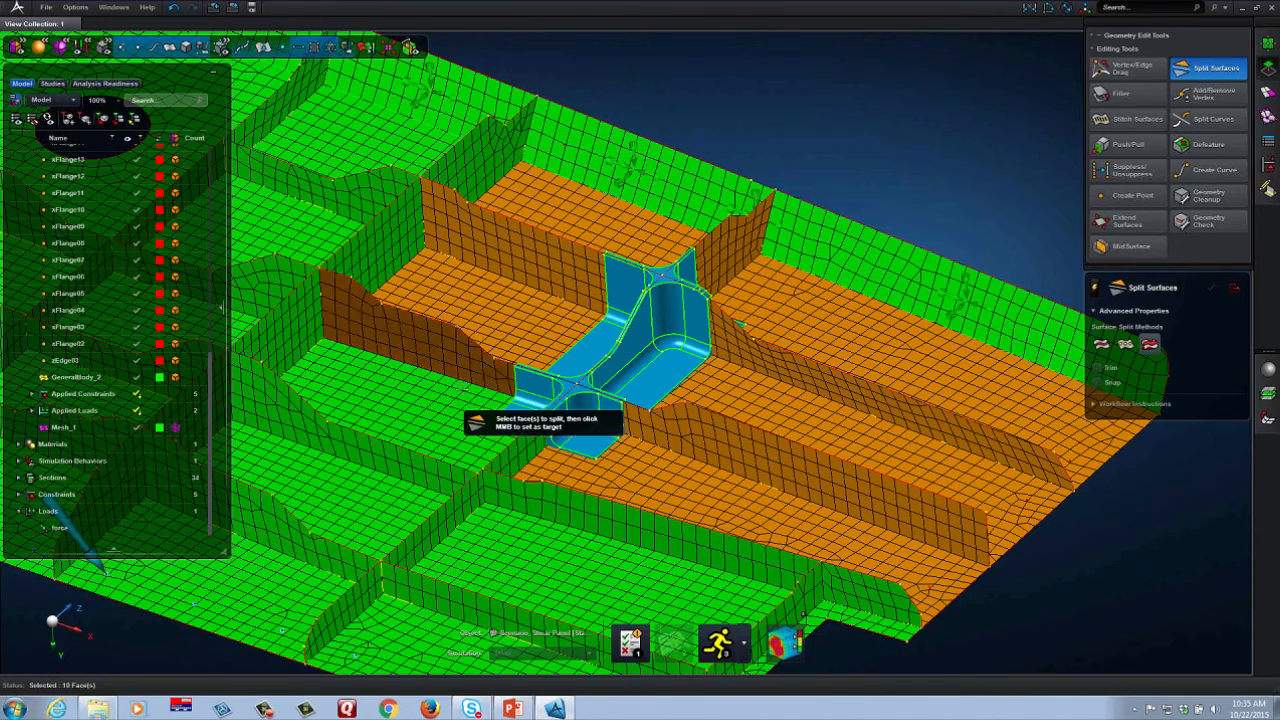
pyautogui.click(465, 413)
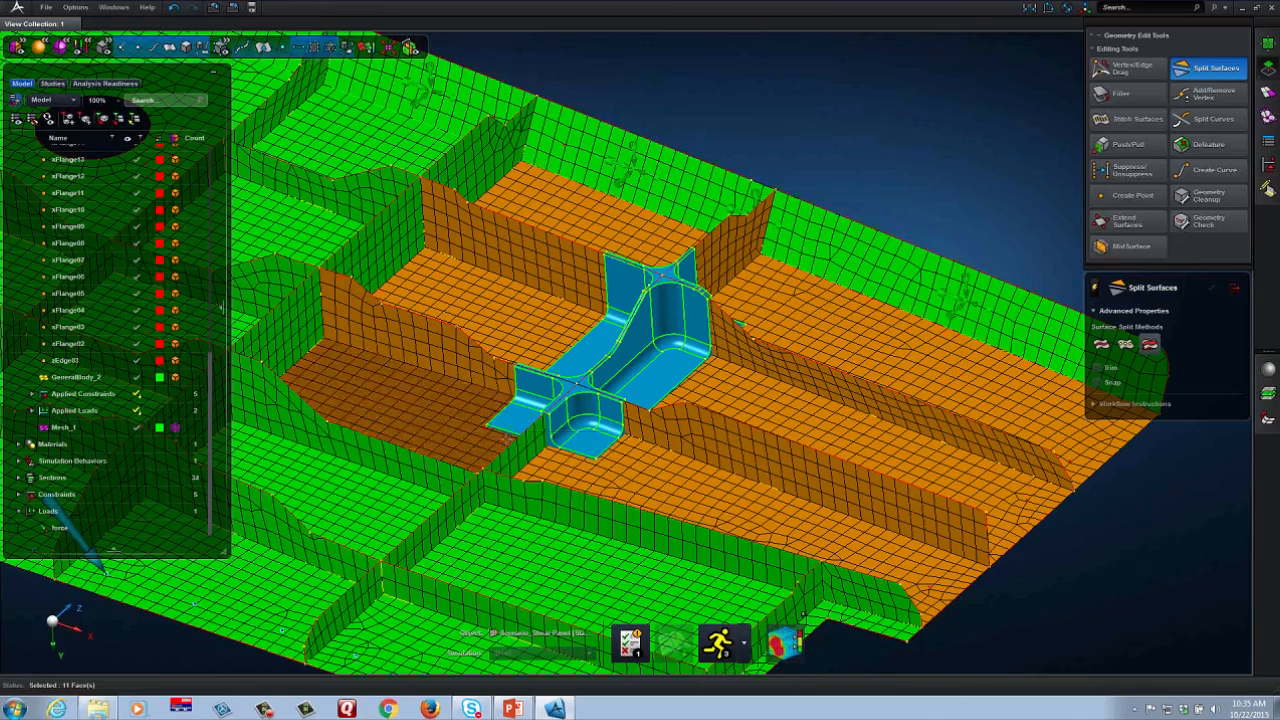
pyautogui.middleClick(1138, 550)
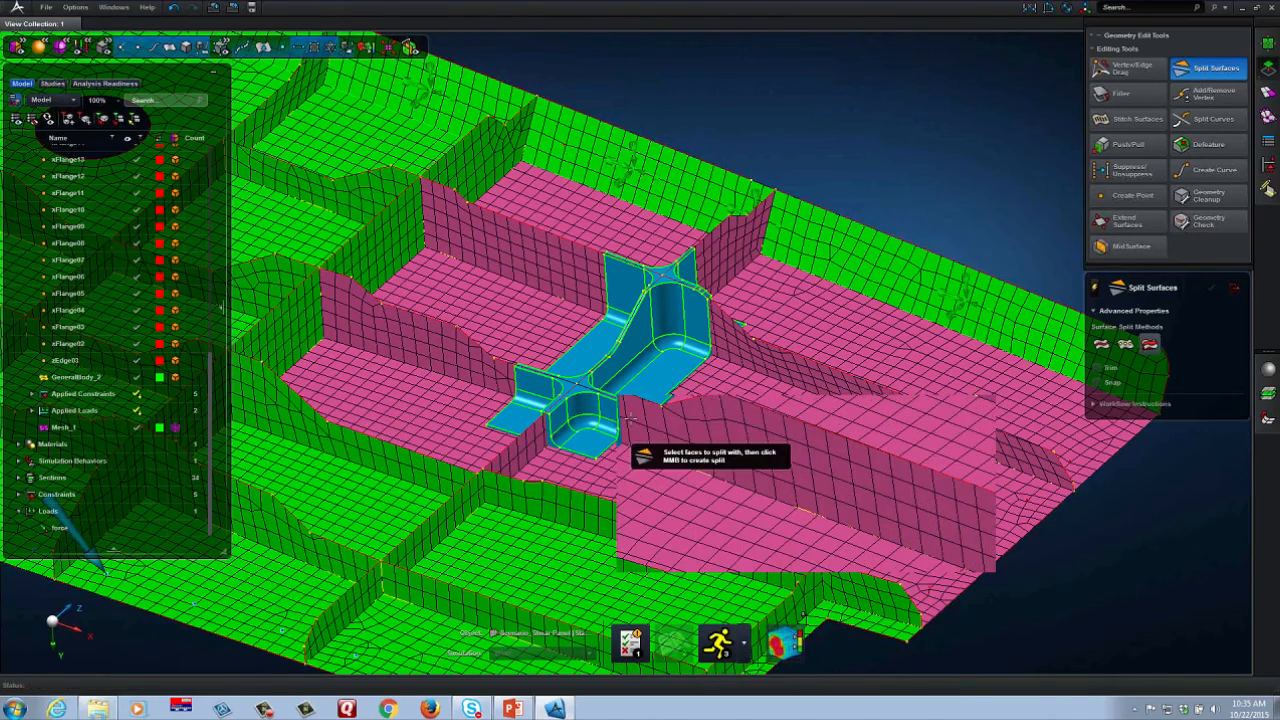
# - Split the target faces with the cut side faces of the remaining solid and close Split Surfaces
pyautogui.scroll(5, 630, 419)
pyautogui.click(602, 481)
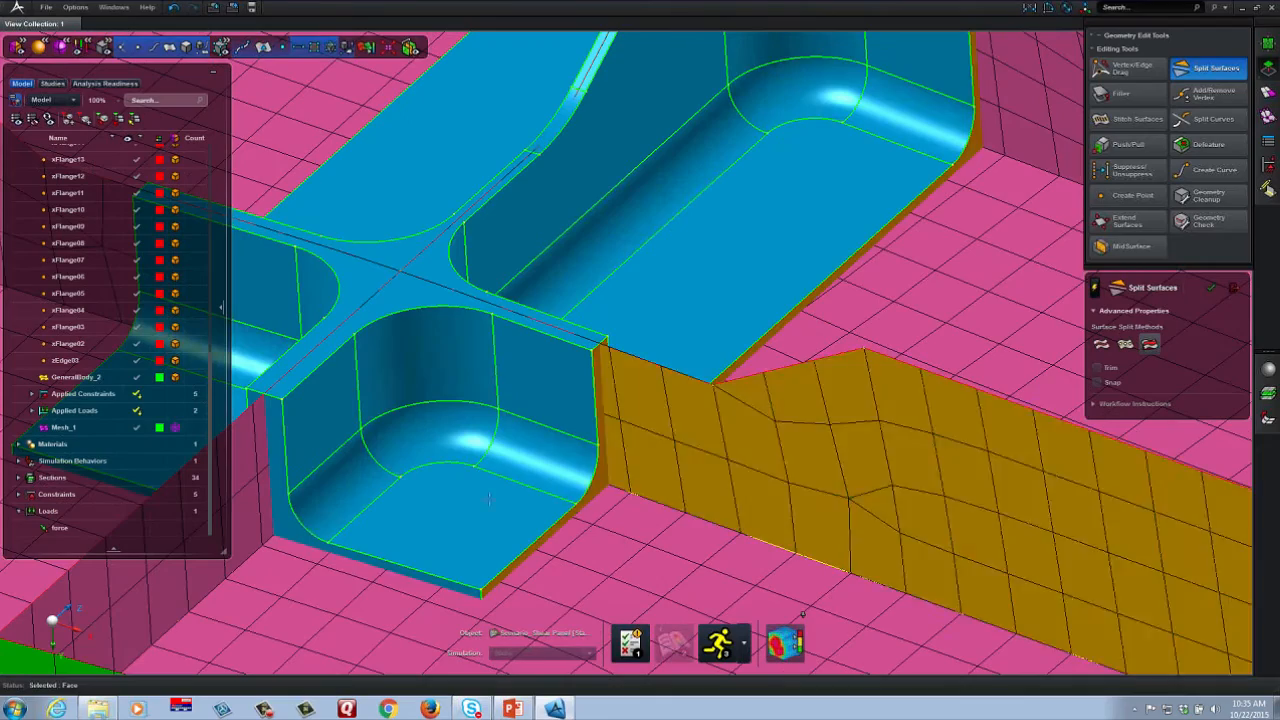
pyautogui.click(278, 515)
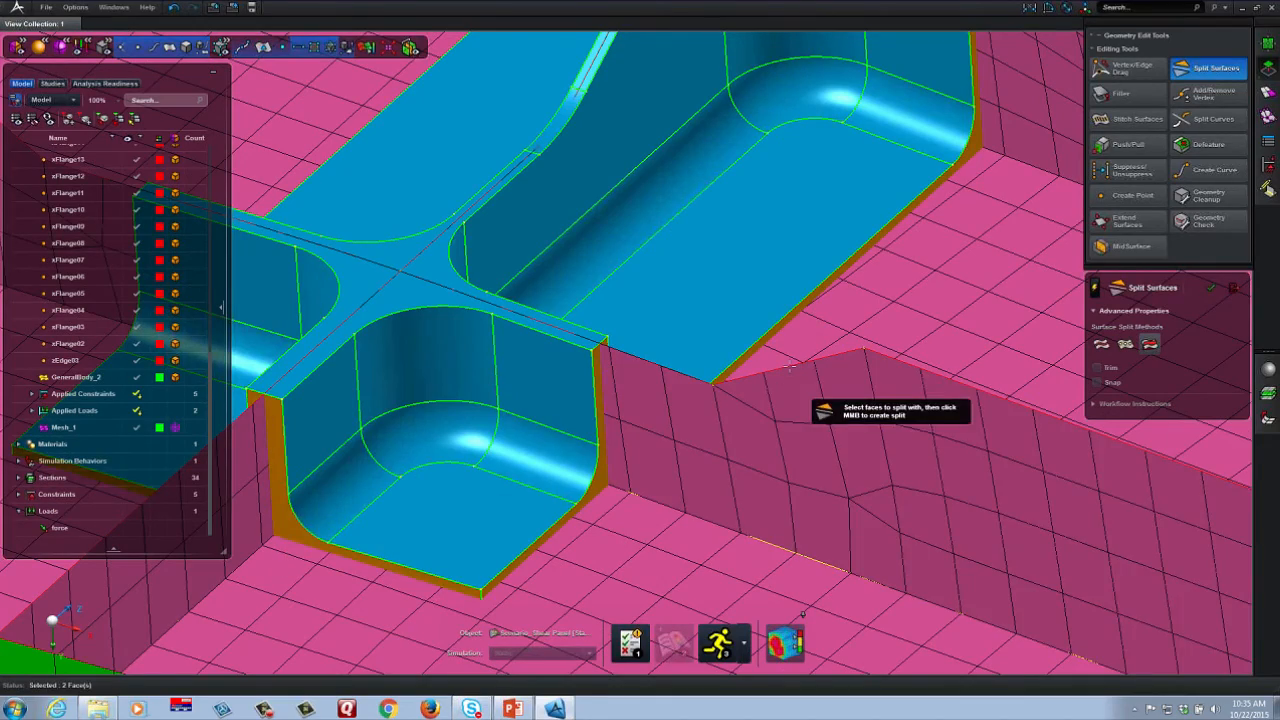
pyautogui.moveTo(738, 364); pyautogui.dragTo(988, 422, button='middle')
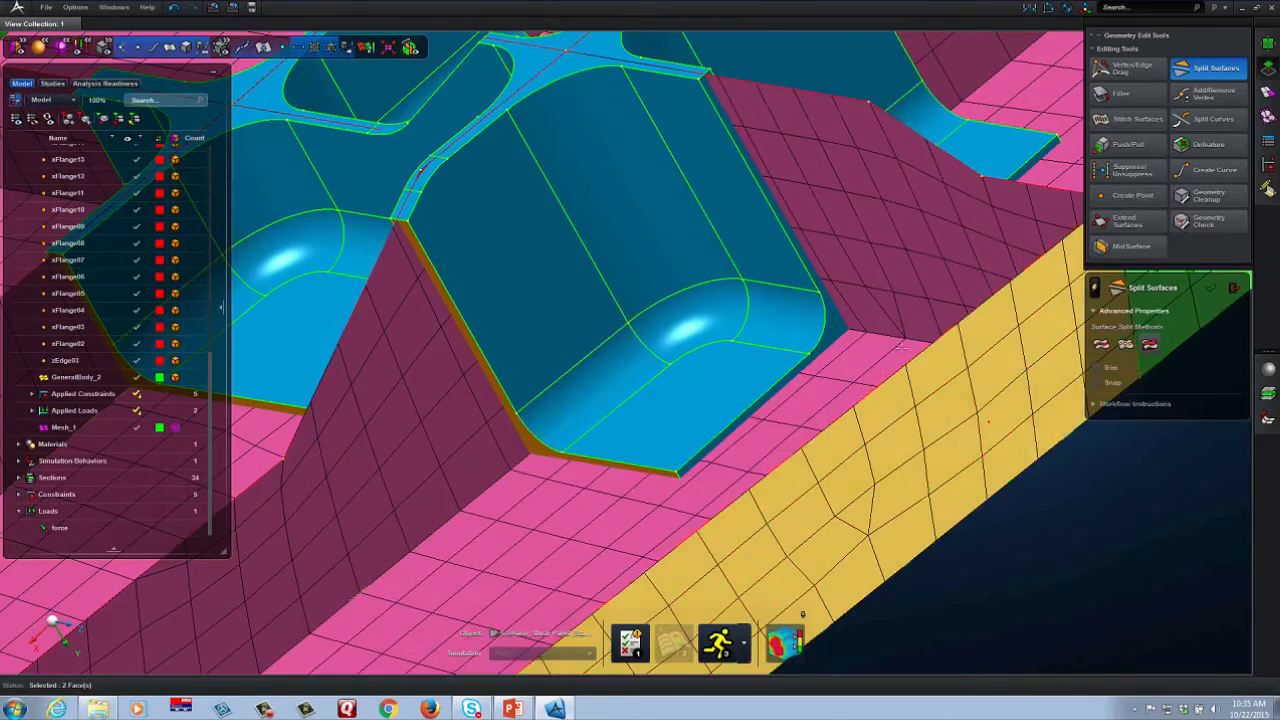
pyautogui.click(860, 392)
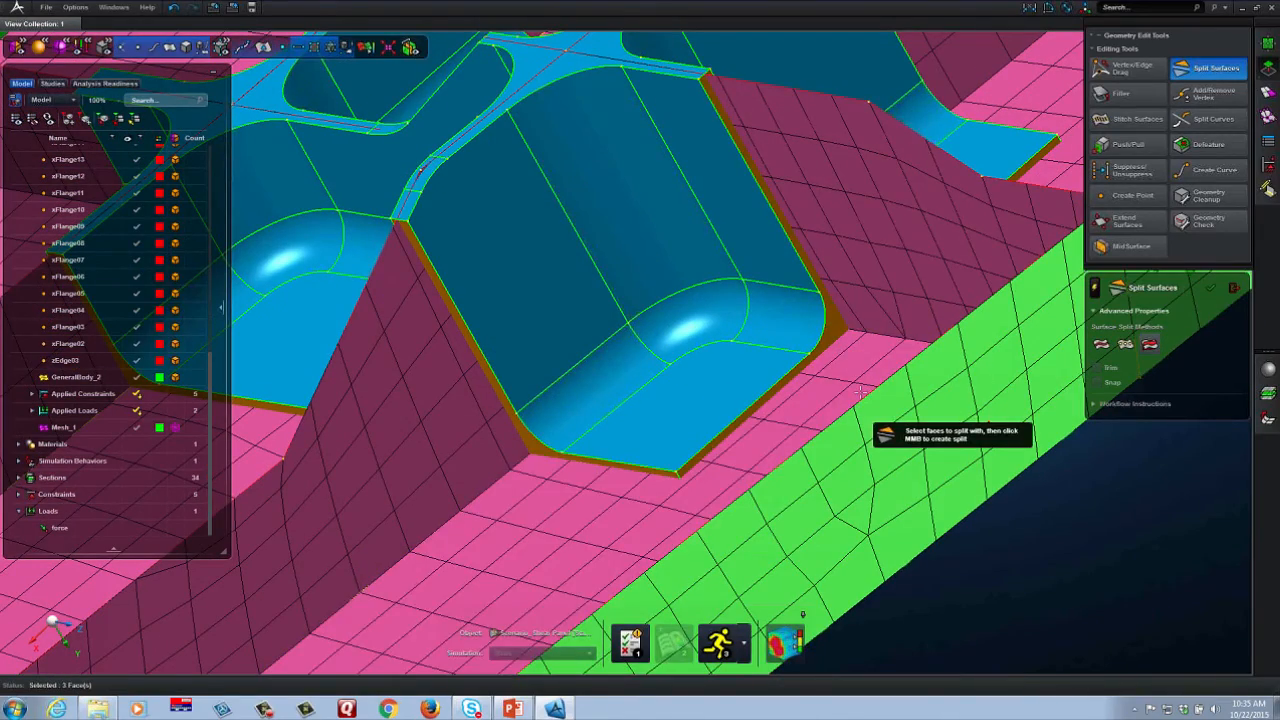
pyautogui.moveTo(860, 392)
pyautogui.mouseDown(button='middle')
pyautogui.moveTo(796, 422)
pyautogui.moveTo(868, 398)
pyautogui.mouseUp(button='middle')
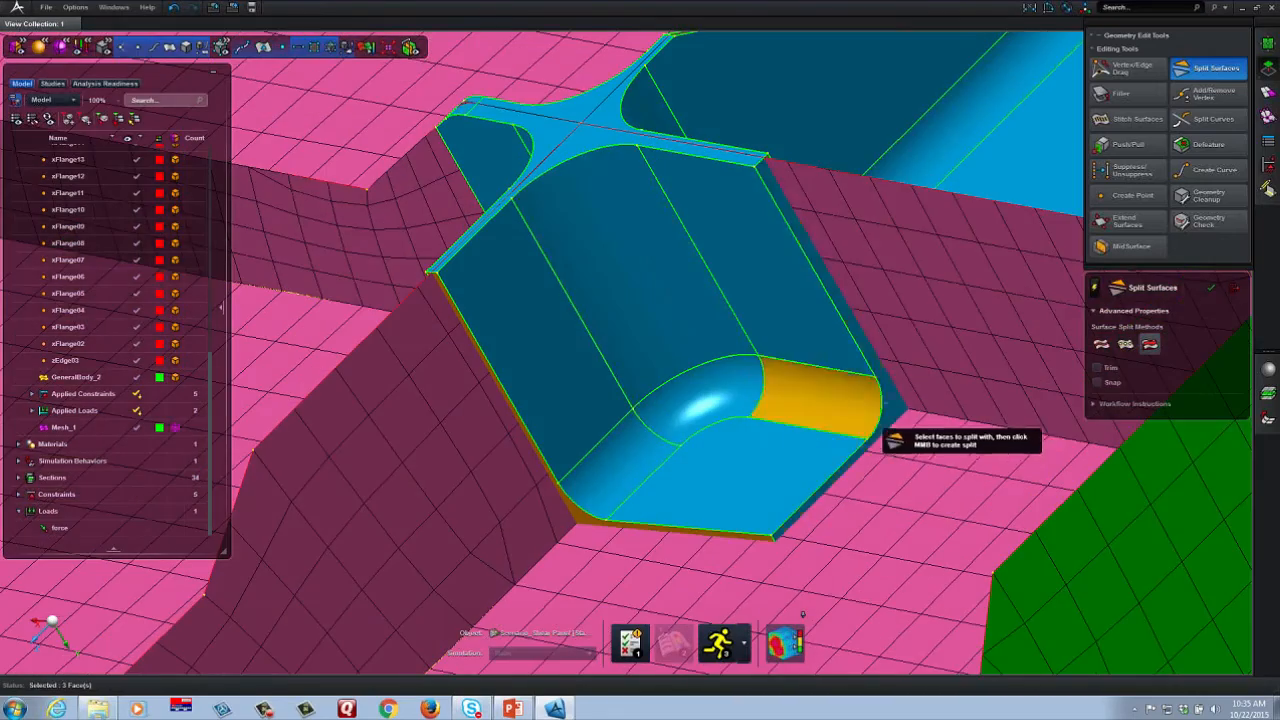
pyautogui.middleClick(890, 405)
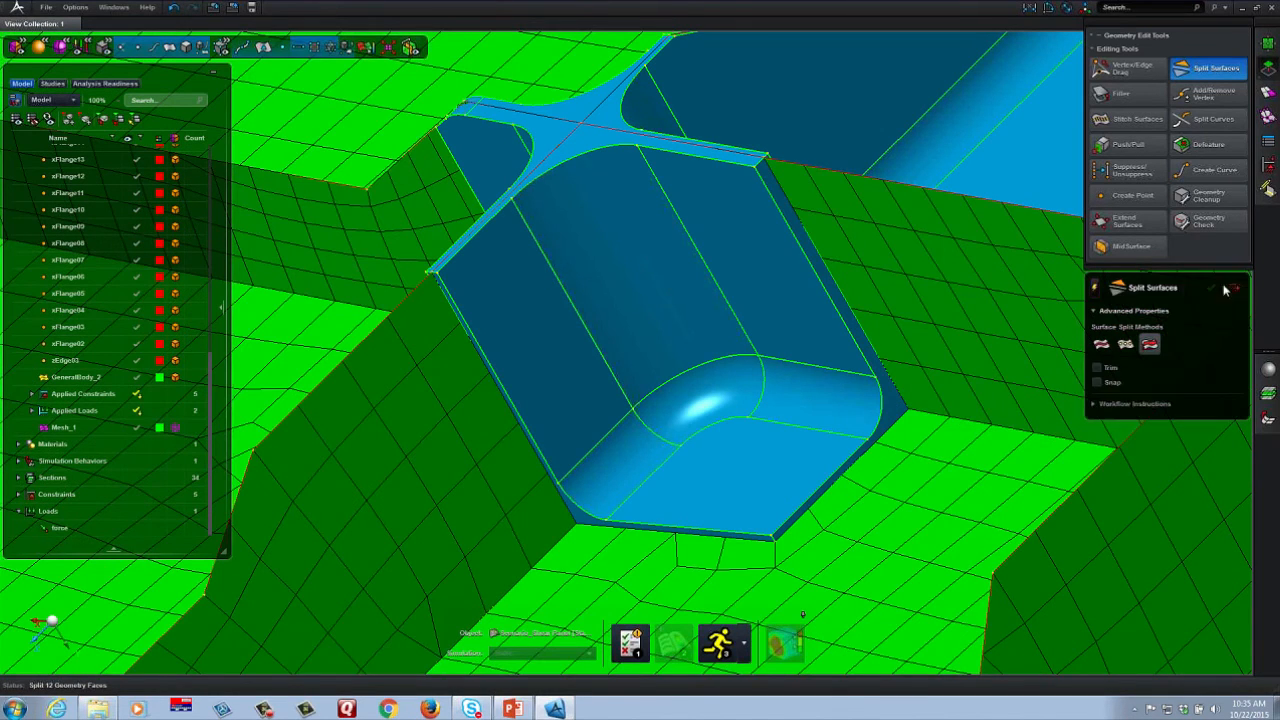
pyautogui.click(1236, 290)
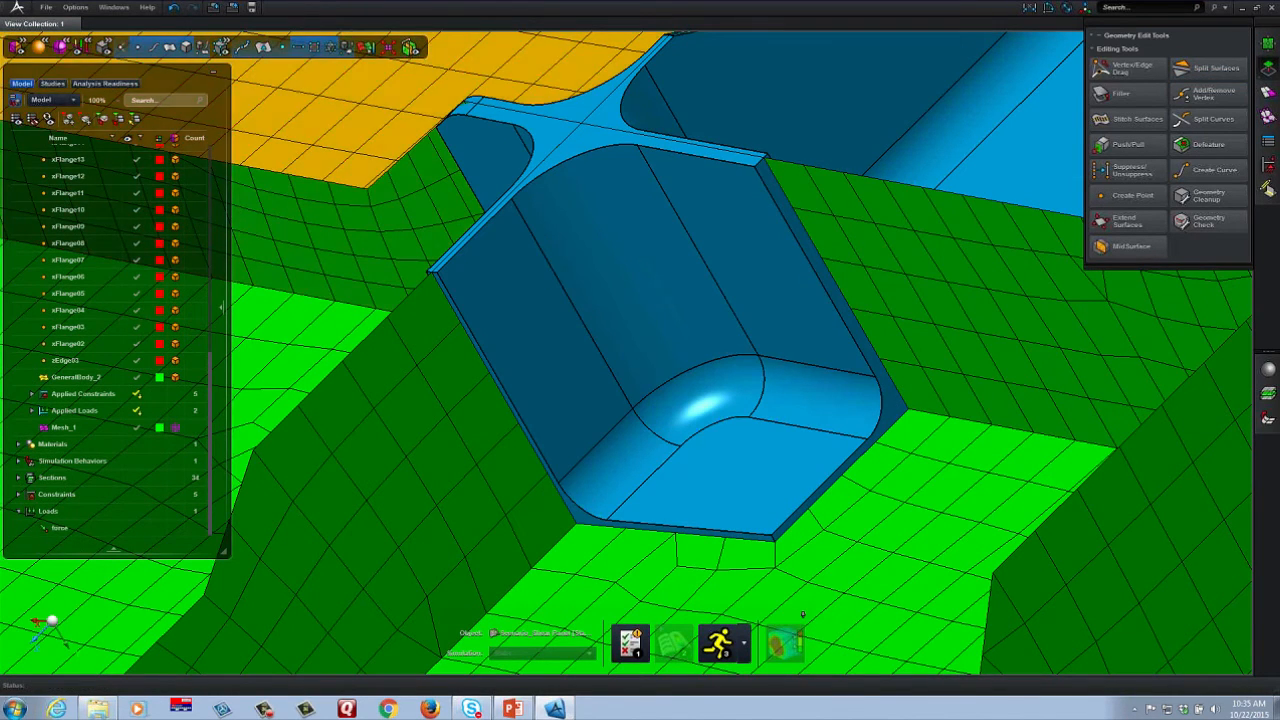
# - Hide the solid and delete the split-off floor face in the corner beside the stiffener junction
pyautogui.click(186, 47)
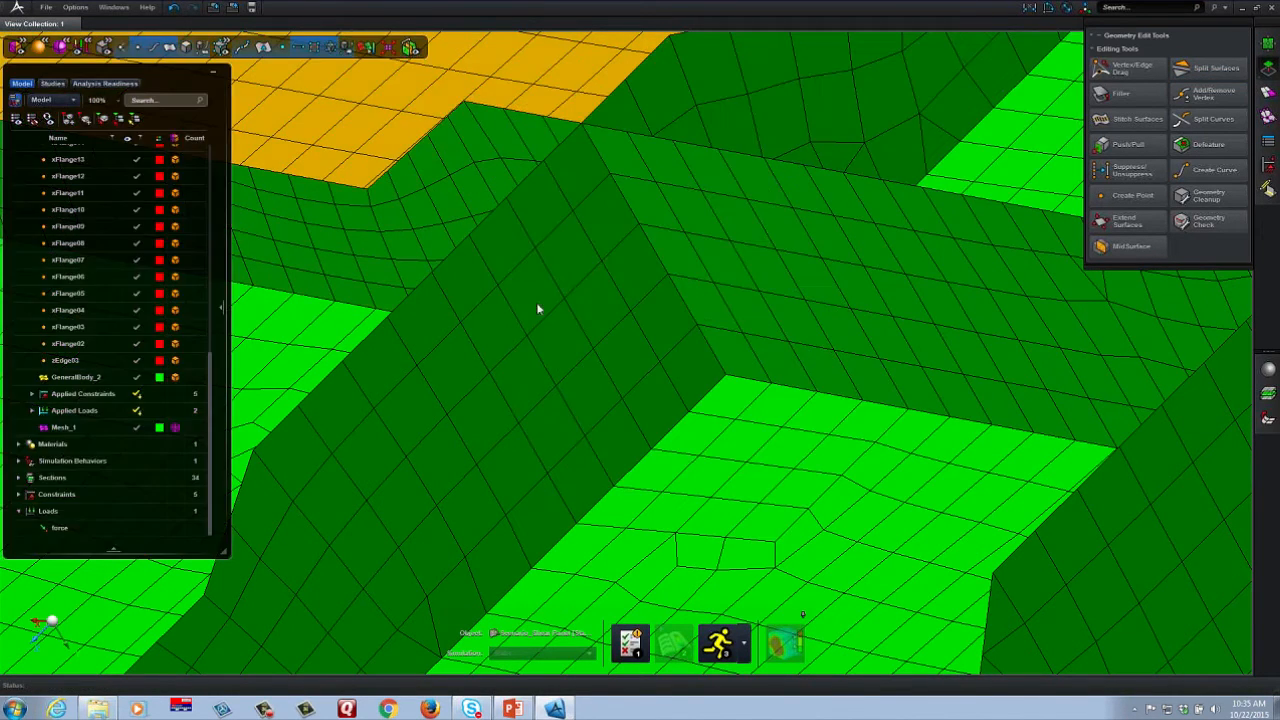
pyautogui.click(1210, 69)
pyautogui.scroll(-5, 951, 367)
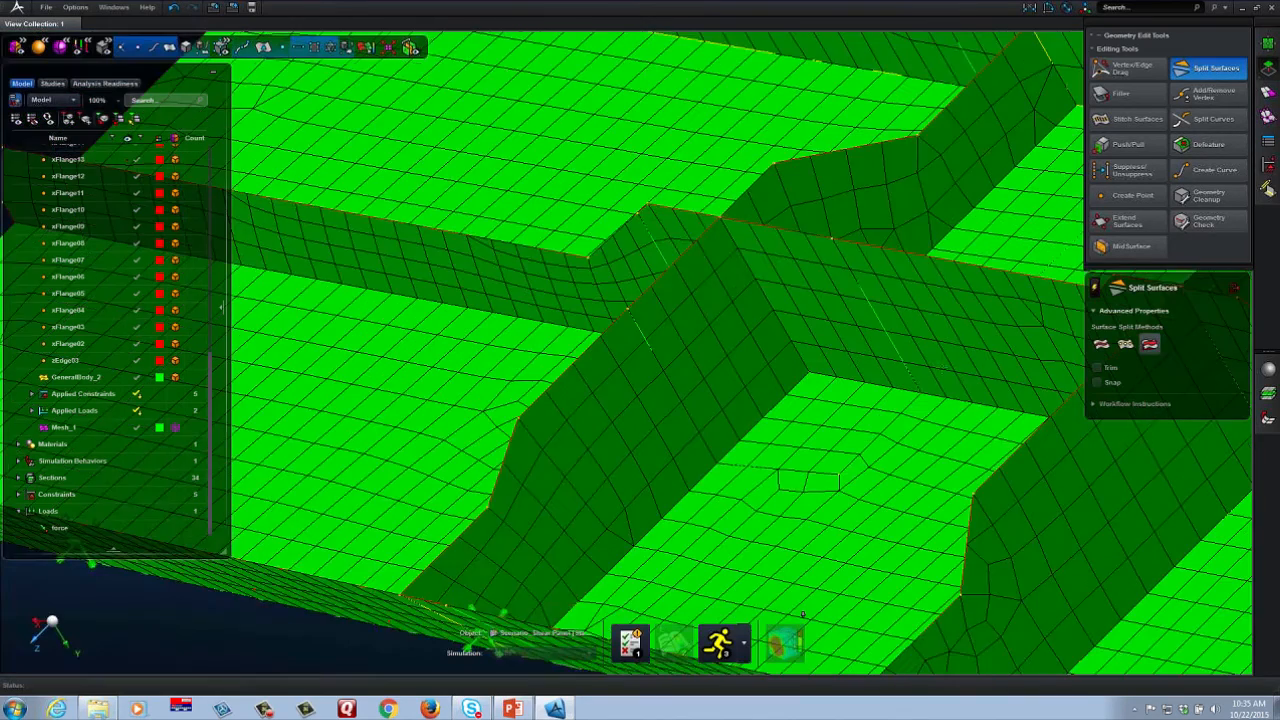
pyautogui.click(880, 411)
pyautogui.press('Delete')
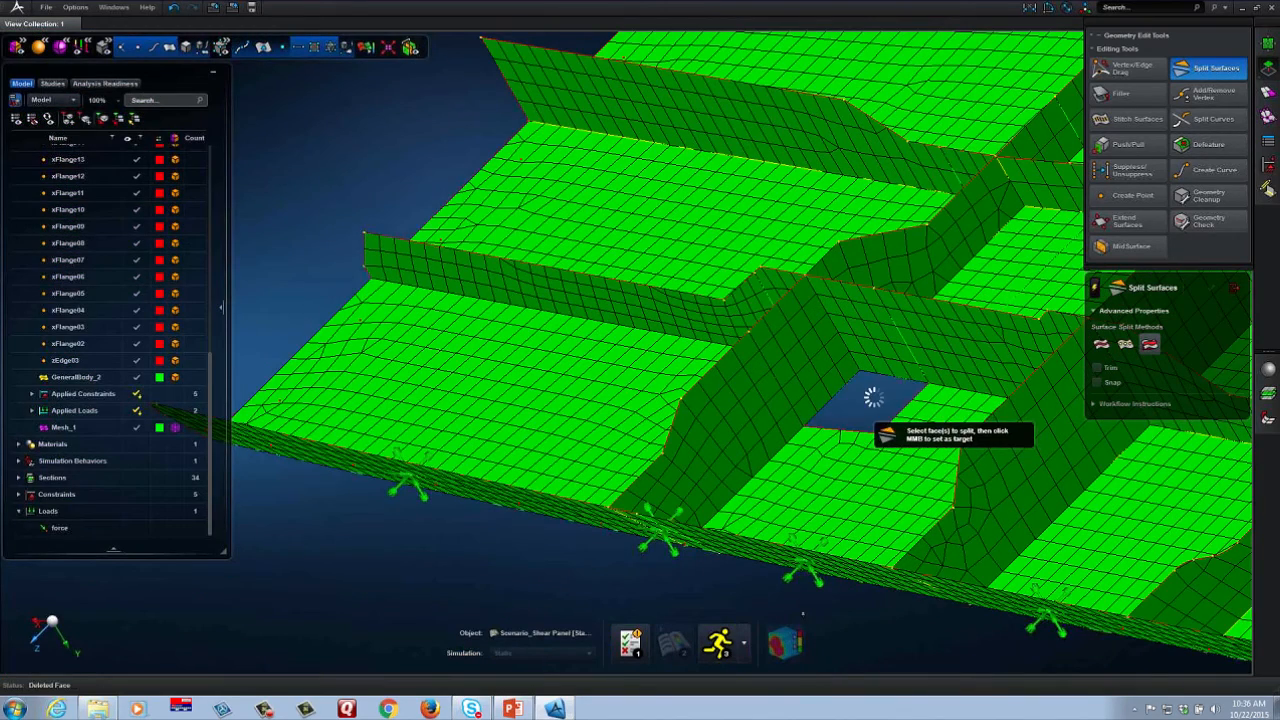
# - Delete the remaining split-off floor and stiffener faces around the stiffener junction
pyautogui.moveTo(871, 397); pyautogui.dragTo(911, 421, button='right')
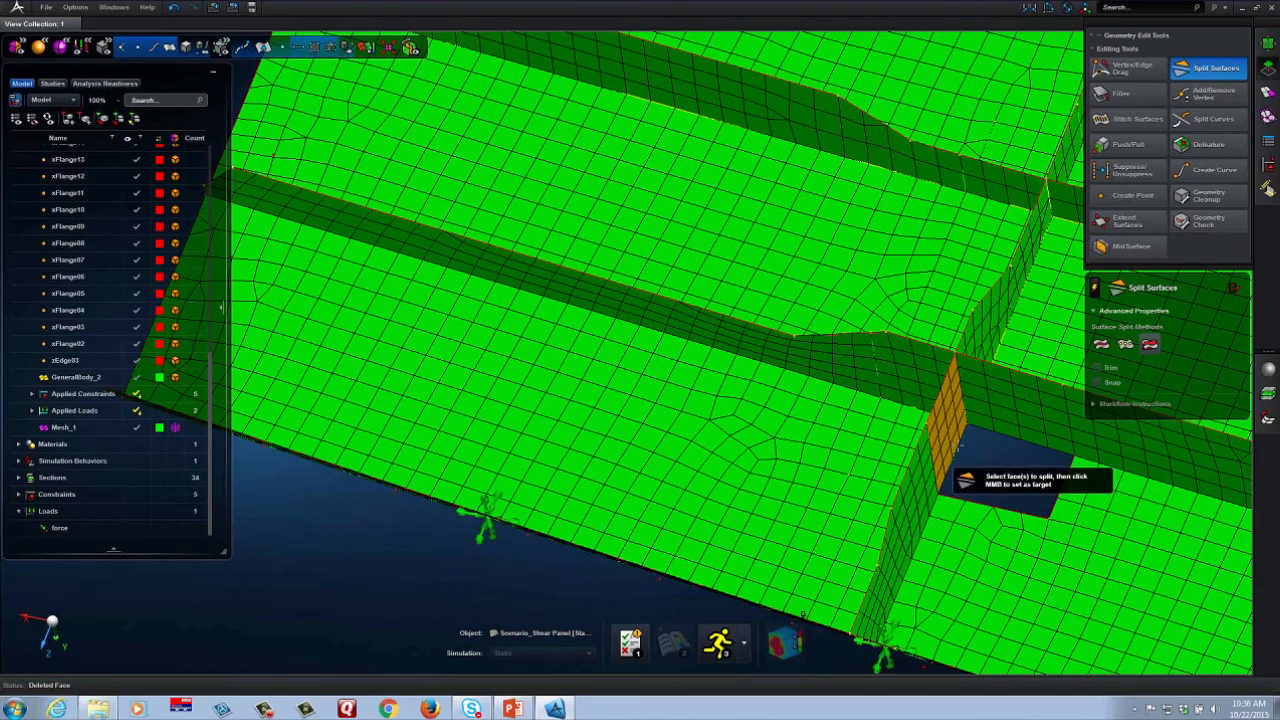
pyautogui.click(951, 395)
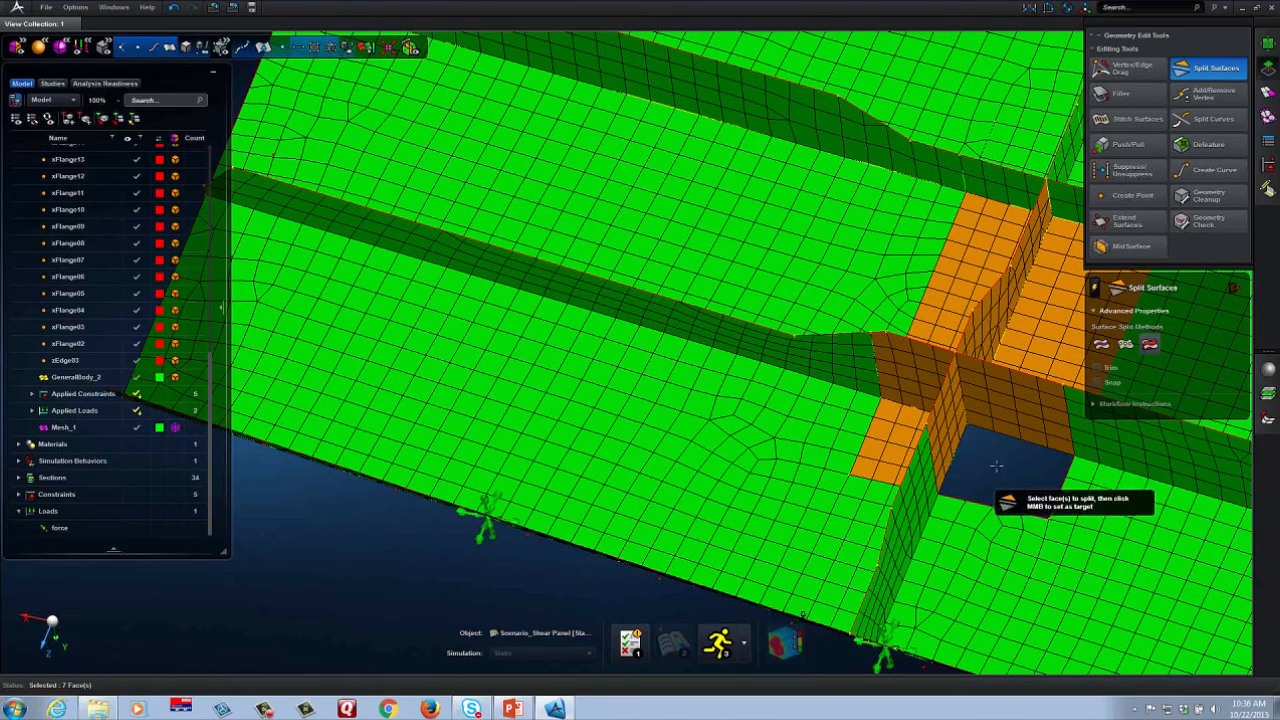
pyautogui.press('Delete')
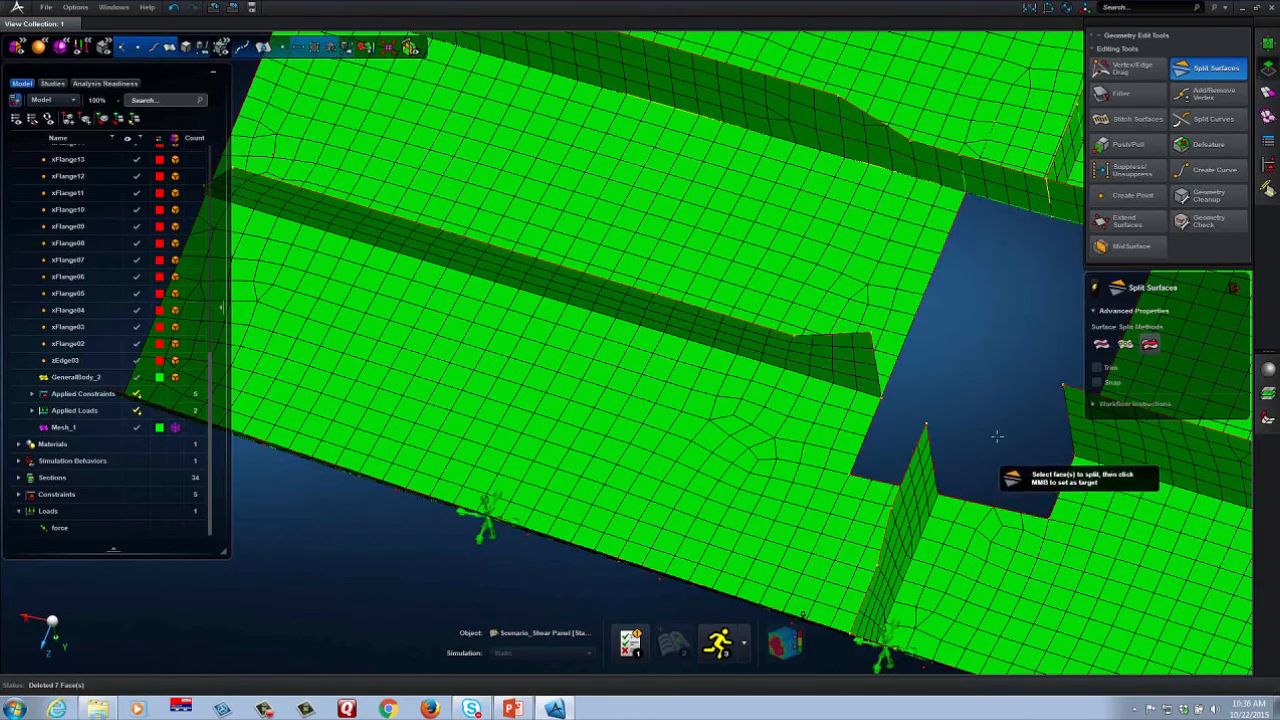
# - Delete the split-off stiffener and floor faces at the far end of the panel opening
pyautogui.moveTo(880, 430); pyautogui.dragTo(903, 420, button='right')
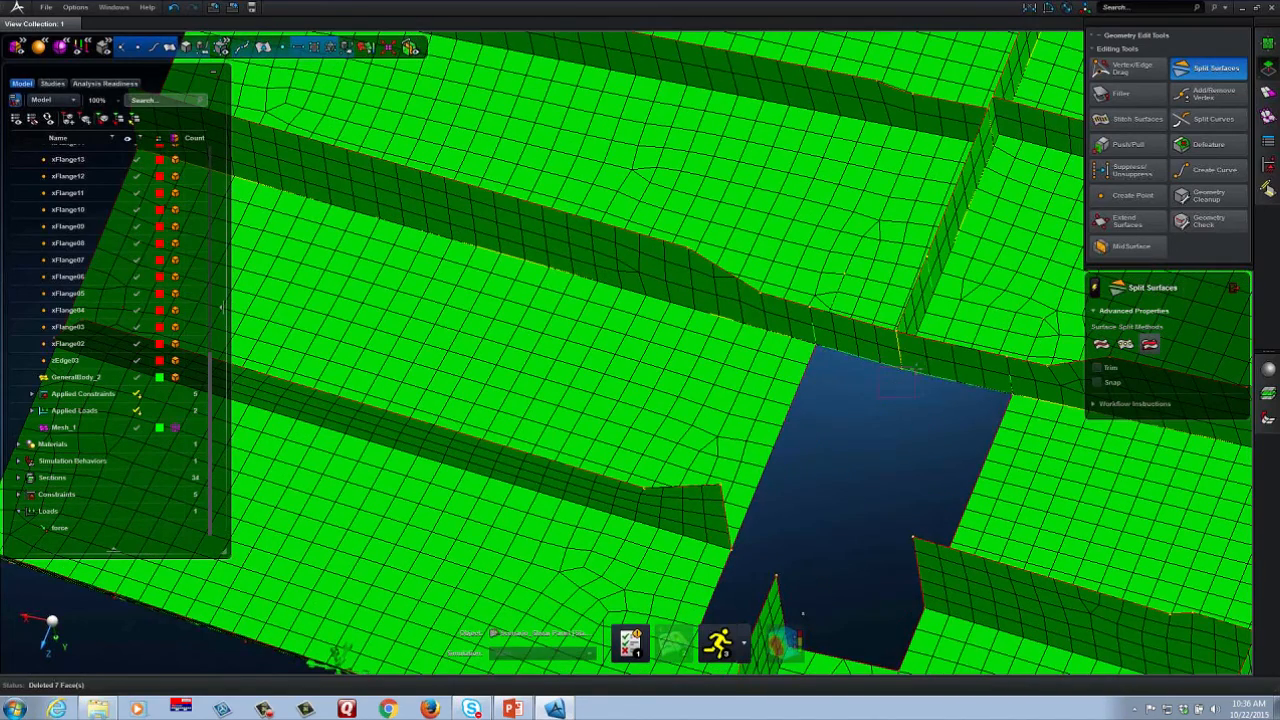
pyautogui.click(905, 345)
pyautogui.middleClick(902, 428)
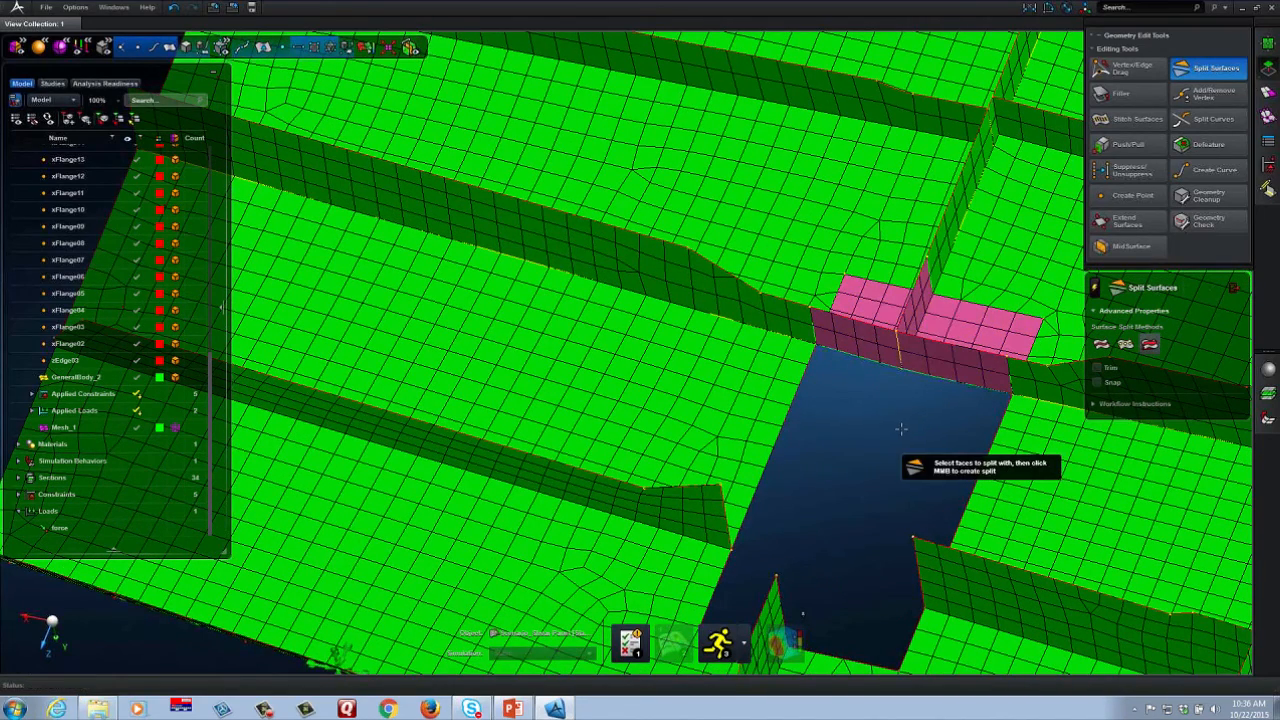
pyautogui.middleClick(899, 424)
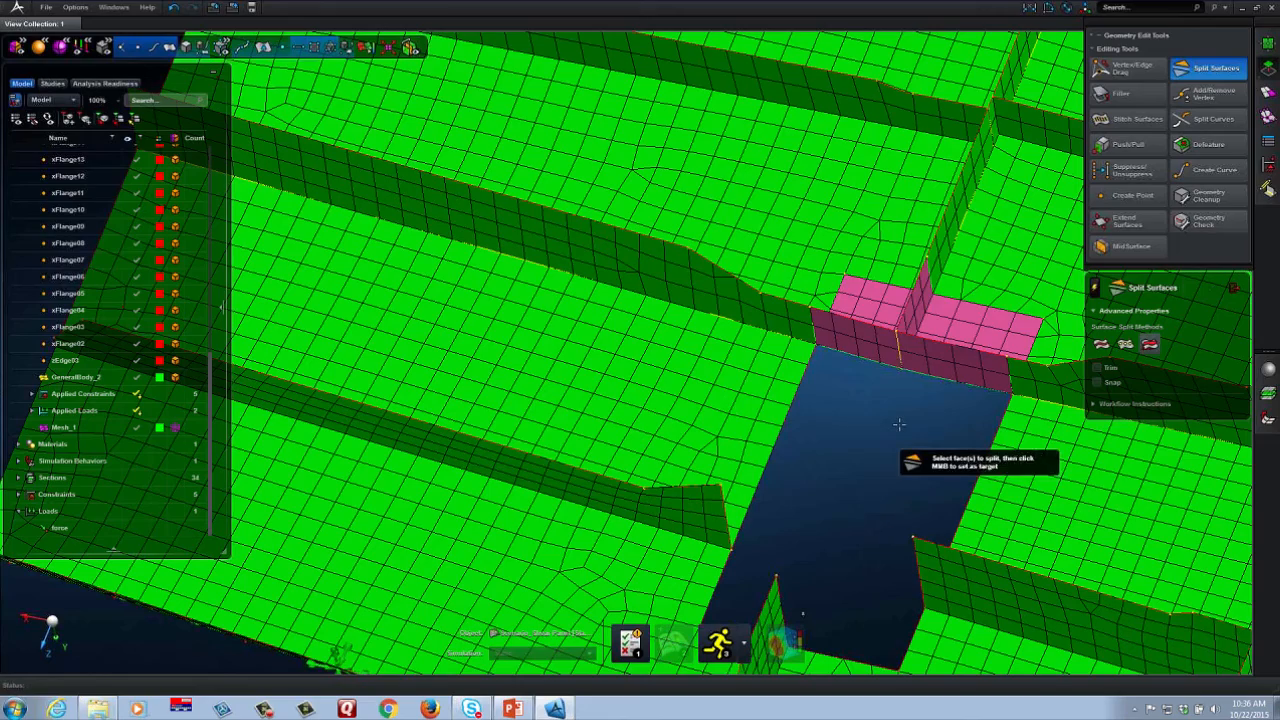
pyautogui.click(922, 354)
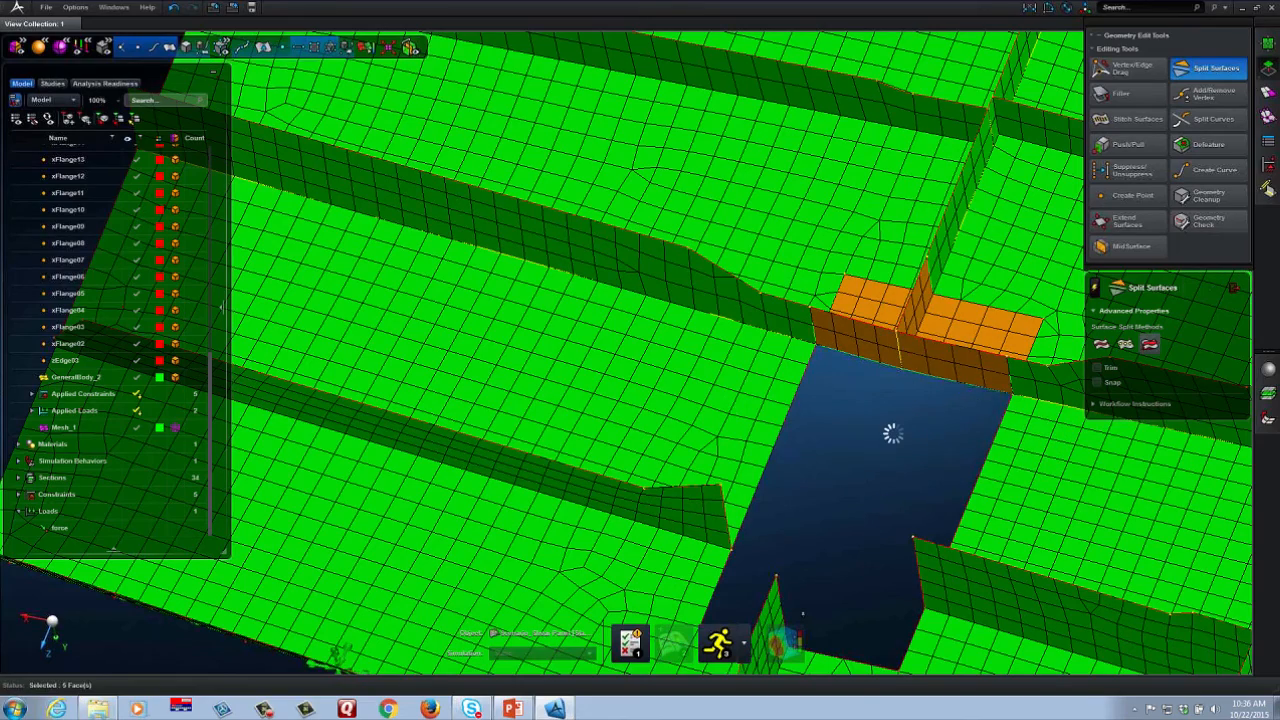
pyautogui.press('Delete')
# - Show the solids again and inspect the solid section in the panel opening up close at its curved rib edge
pyautogui.moveTo(912, 420); pyautogui.dragTo(940, 402, button='middle')
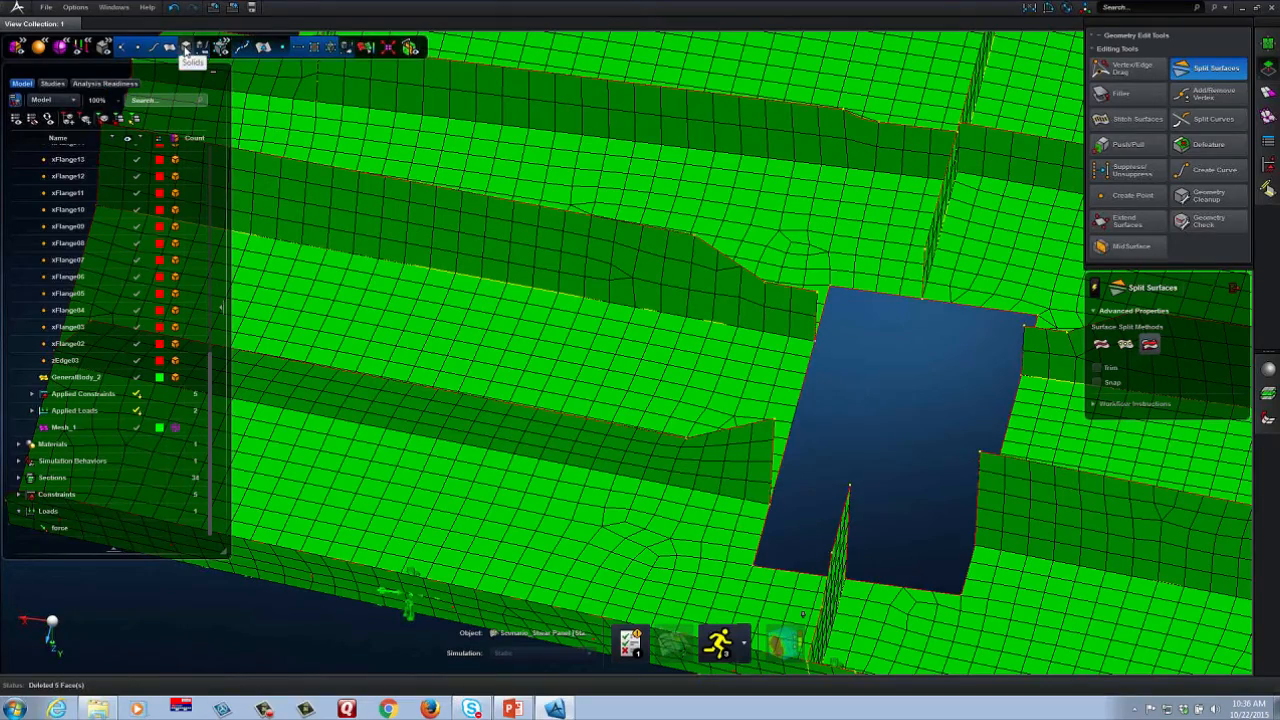
pyautogui.click(185, 52)
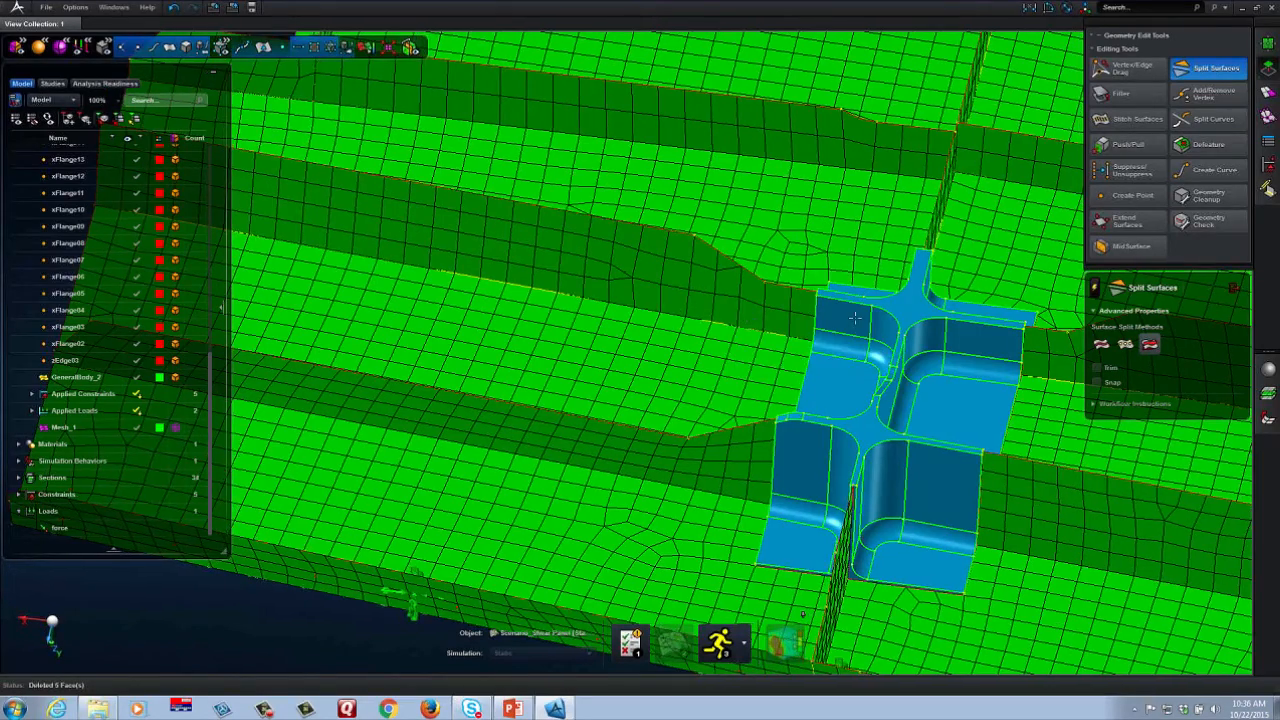
pyautogui.moveTo(855, 318); pyautogui.dragTo(850, 390, button='middle')
pyautogui.moveTo(868, 469)
pyautogui.mouseDown(button='middle')
pyautogui.moveTo(860, 430)
pyautogui.moveTo(866, 474)
pyautogui.mouseUp(button='middle')
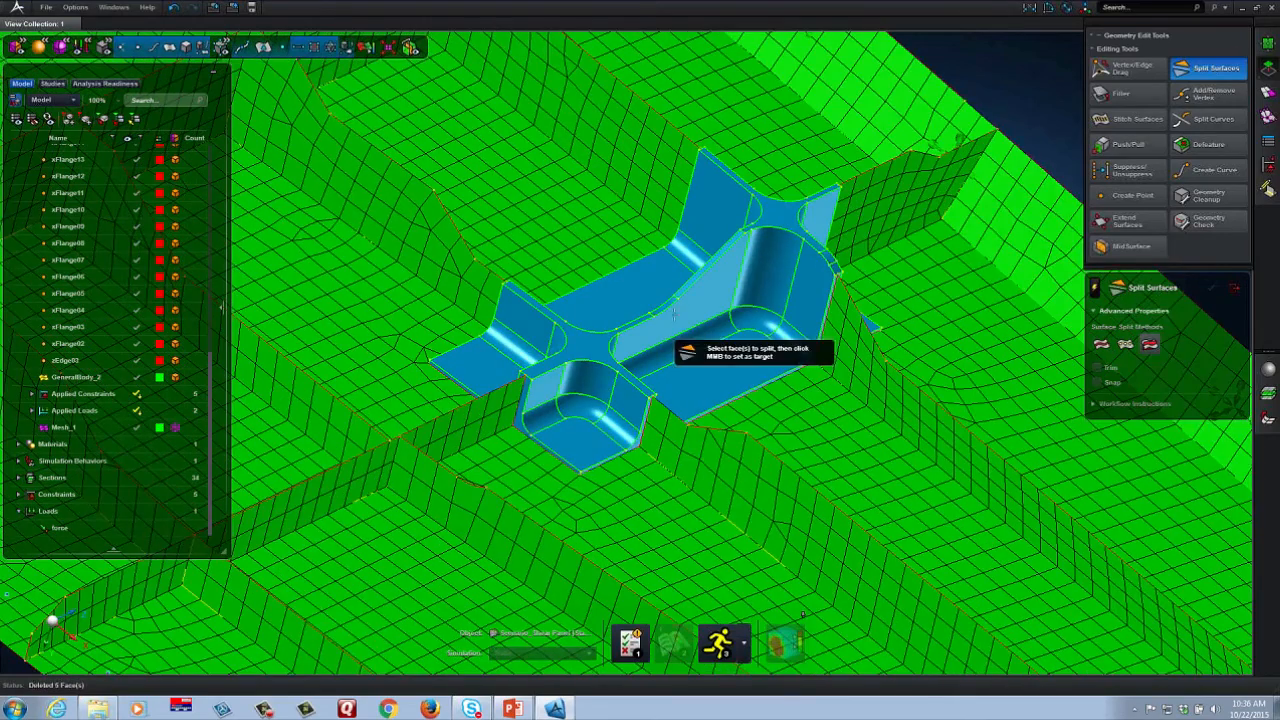
pyautogui.scroll(5, 677, 346)
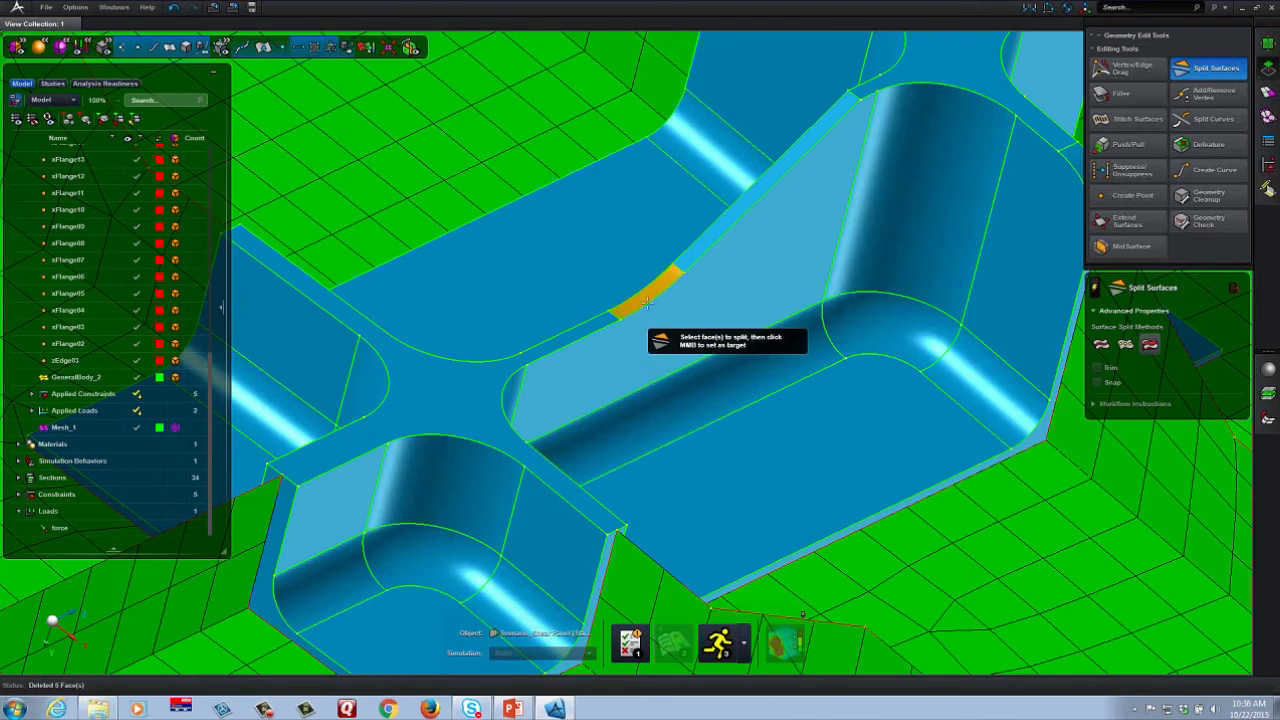
# - Set up Surface Mesh with the triangular mesh type, the second element type and a 1 mm mesh size
pyautogui.click(1271, 90)
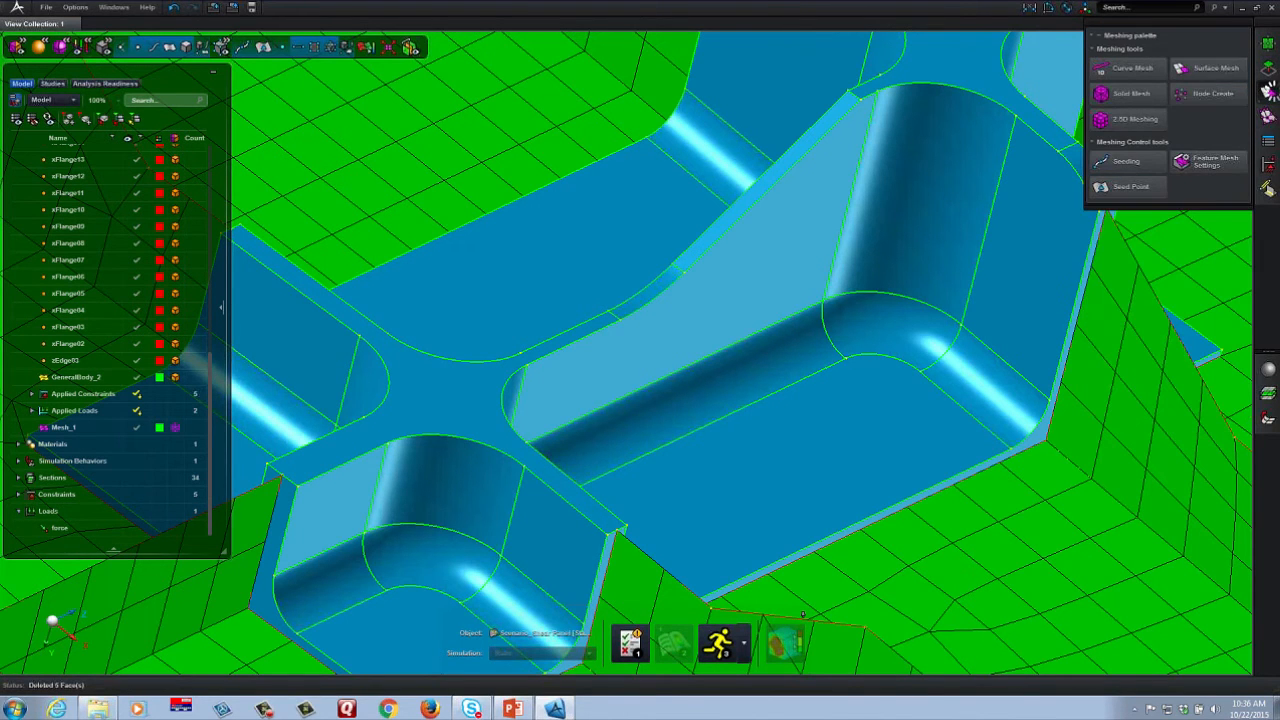
pyautogui.click(1214, 70)
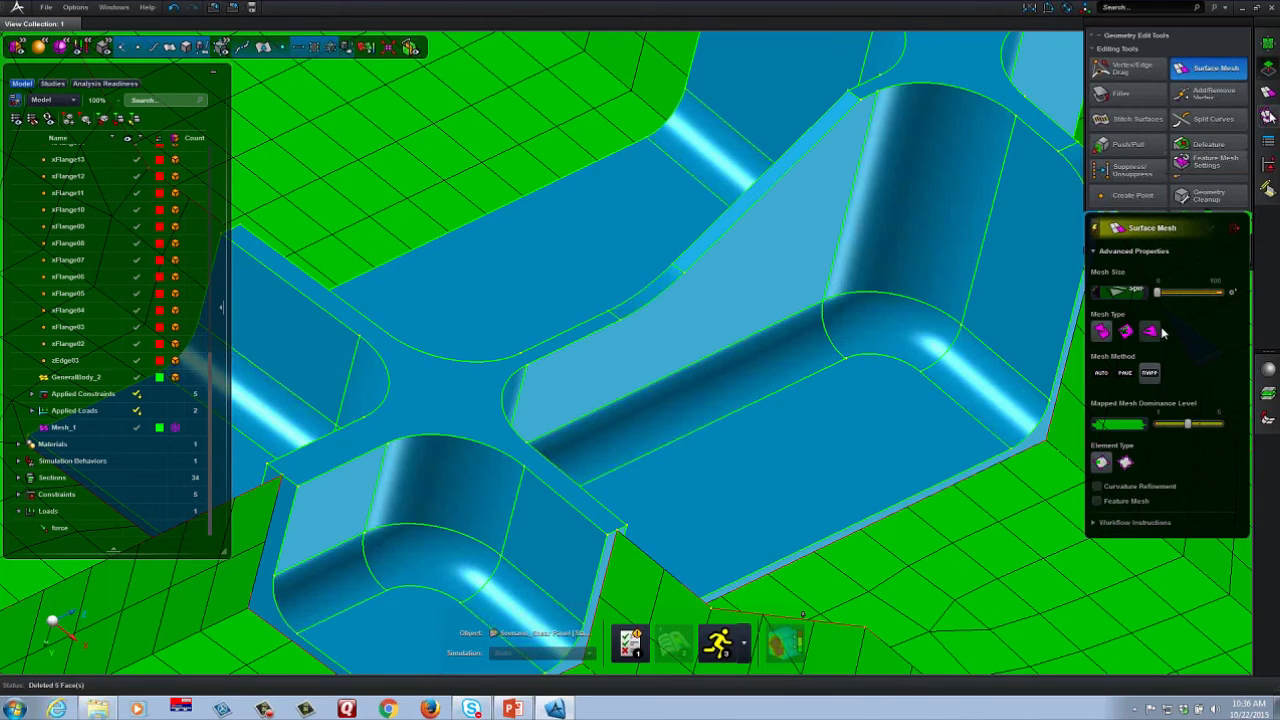
pyautogui.click(1150, 333)
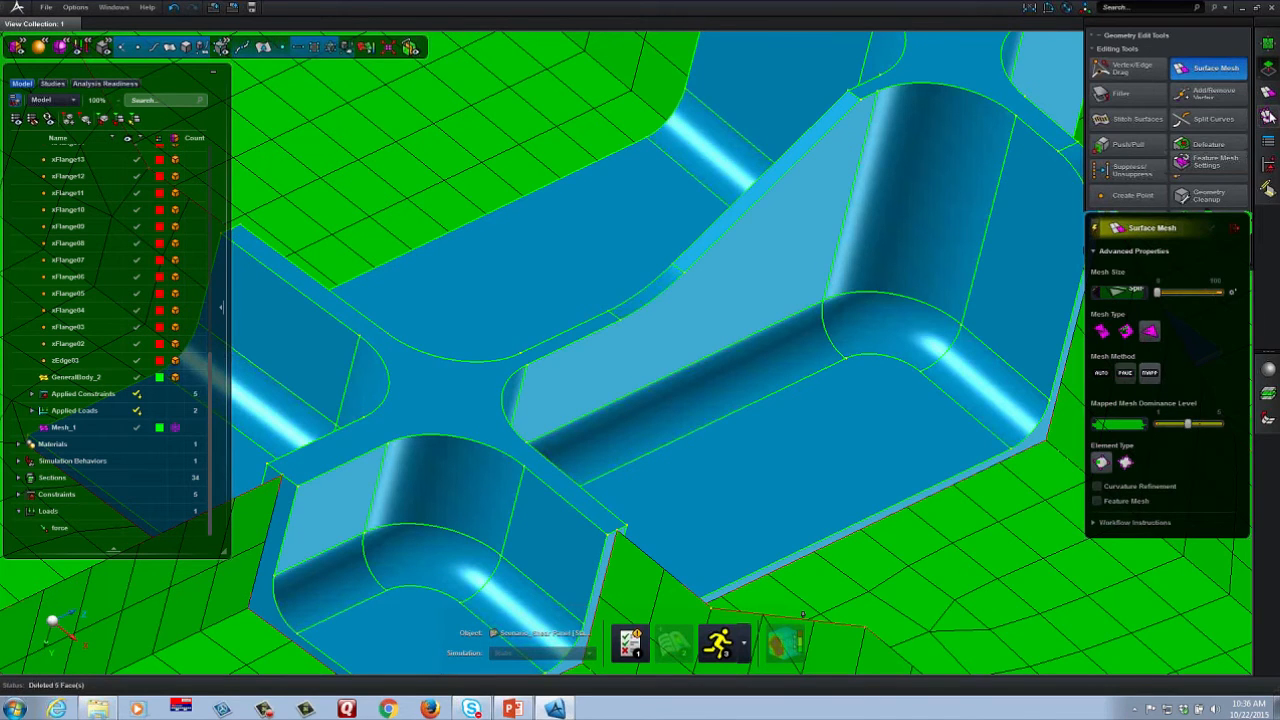
pyautogui.click(1126, 463)
pyautogui.click(1122, 293)
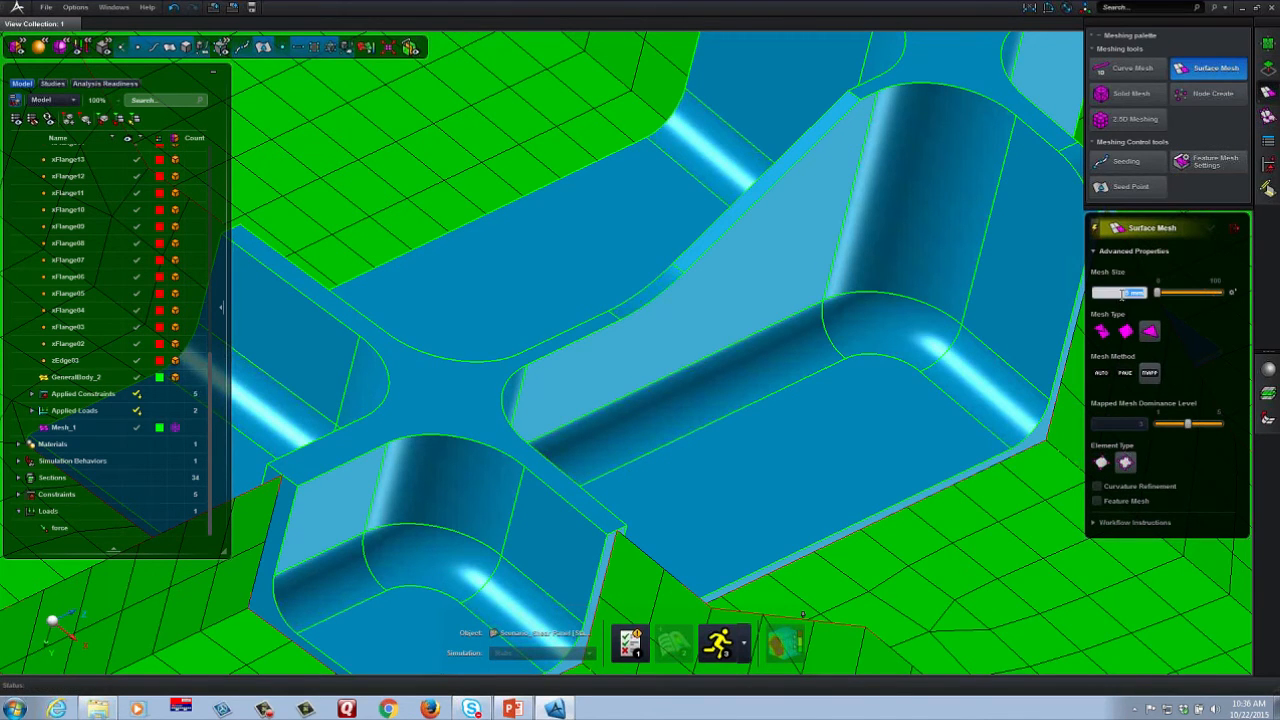
pyautogui.write('1')
pyautogui.press('Return')
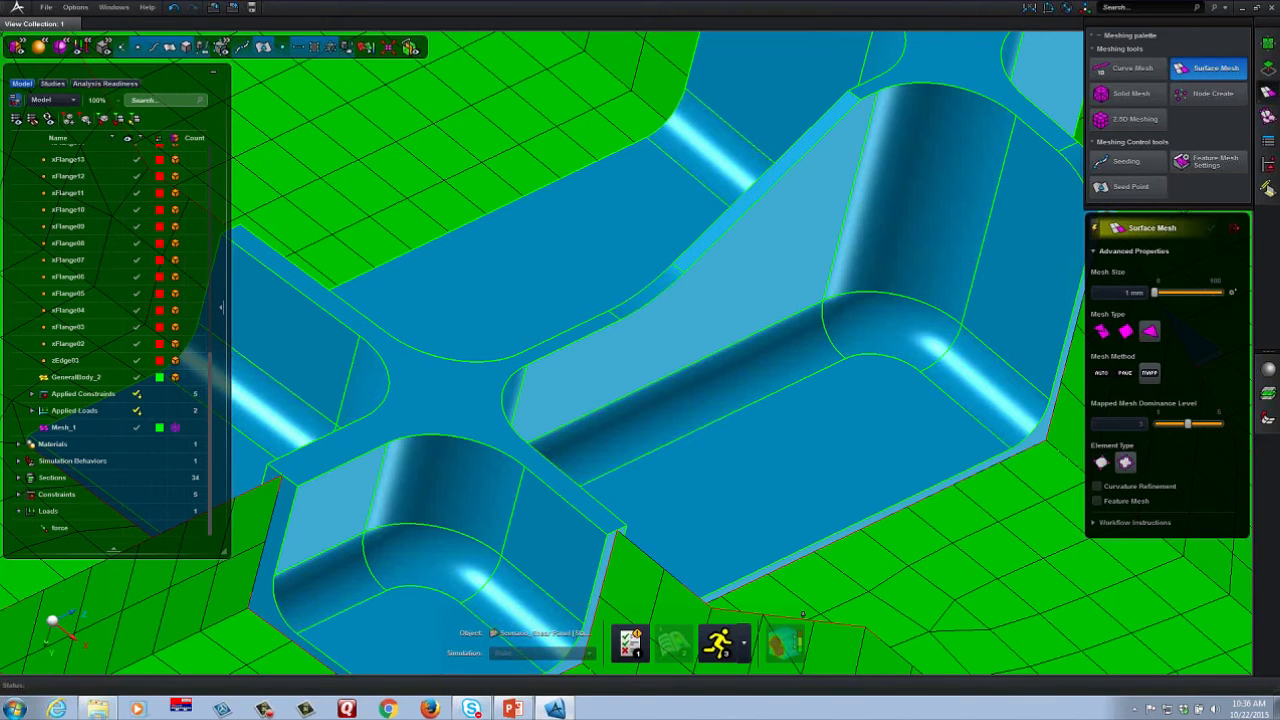
# - Limit picking to faces and mesh the small curved face on the solid's middle rib edge
pyautogui.rightClick(945, 245)
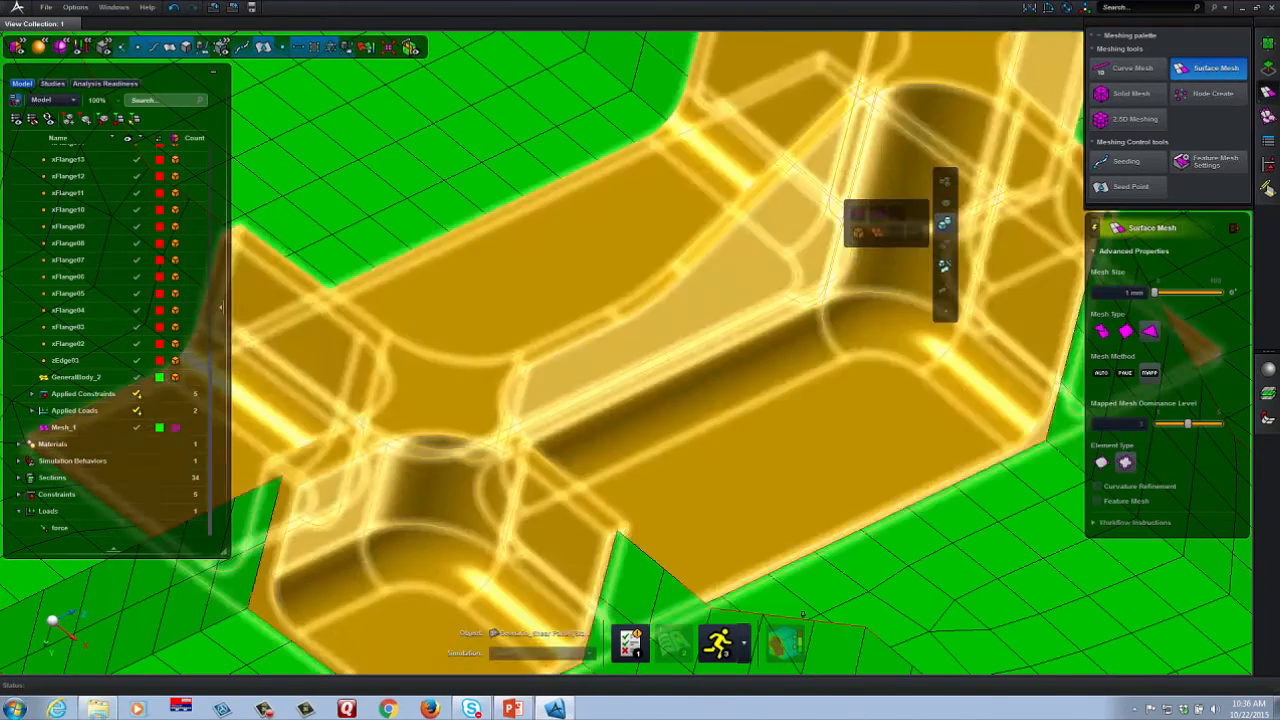
pyautogui.moveTo(945, 266)
pyautogui.click(877, 277)
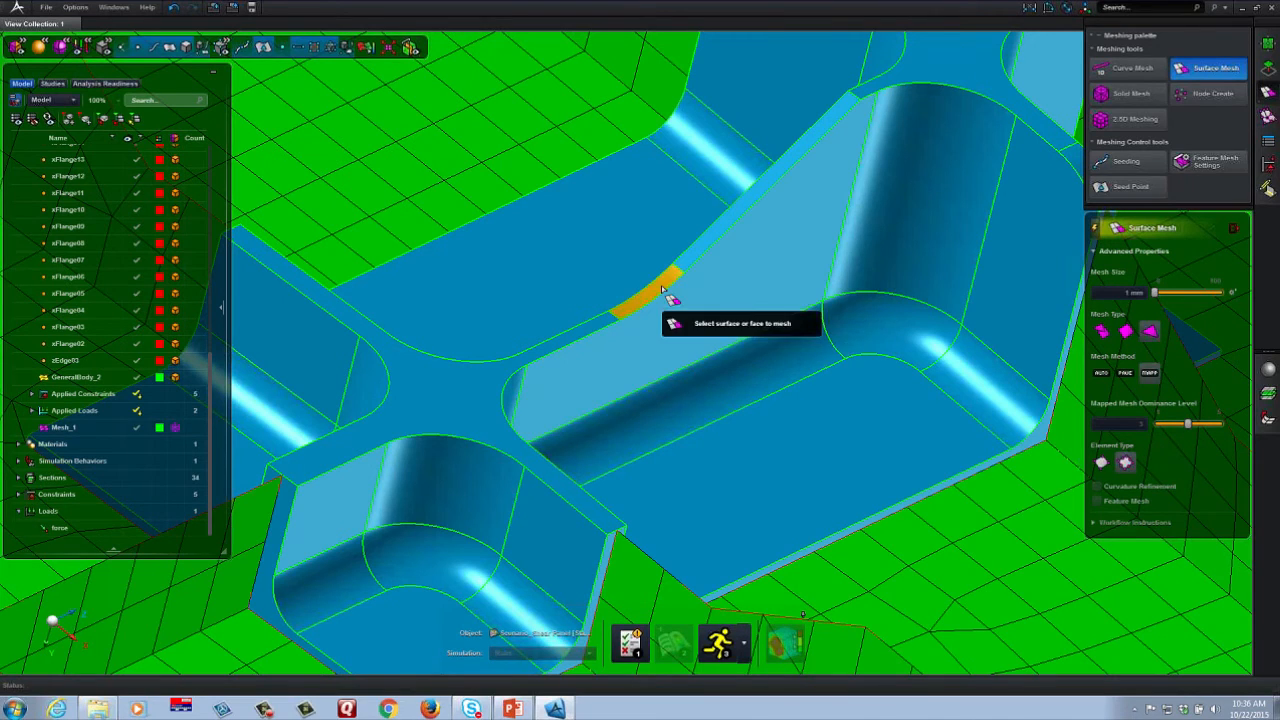
pyautogui.click(676, 298)
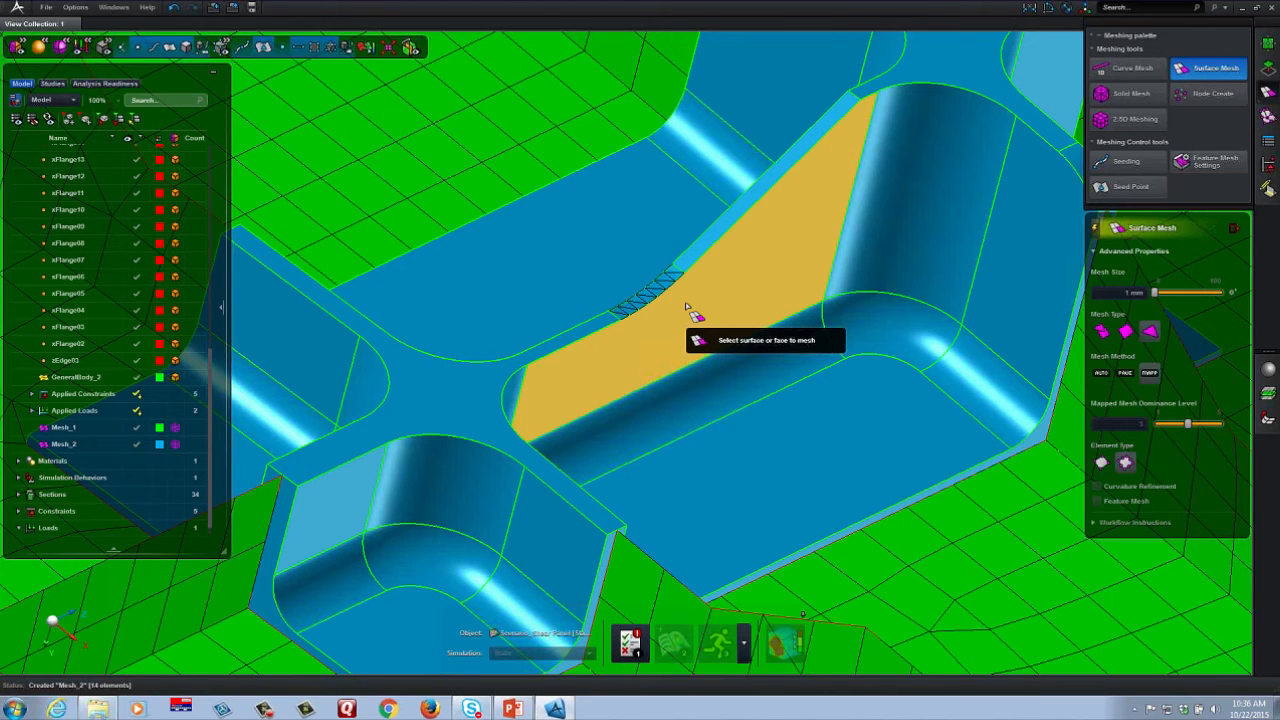
# - Seed the two short end edges of the meshed curved face with 2 element edges each
pyautogui.click(1105, 161)
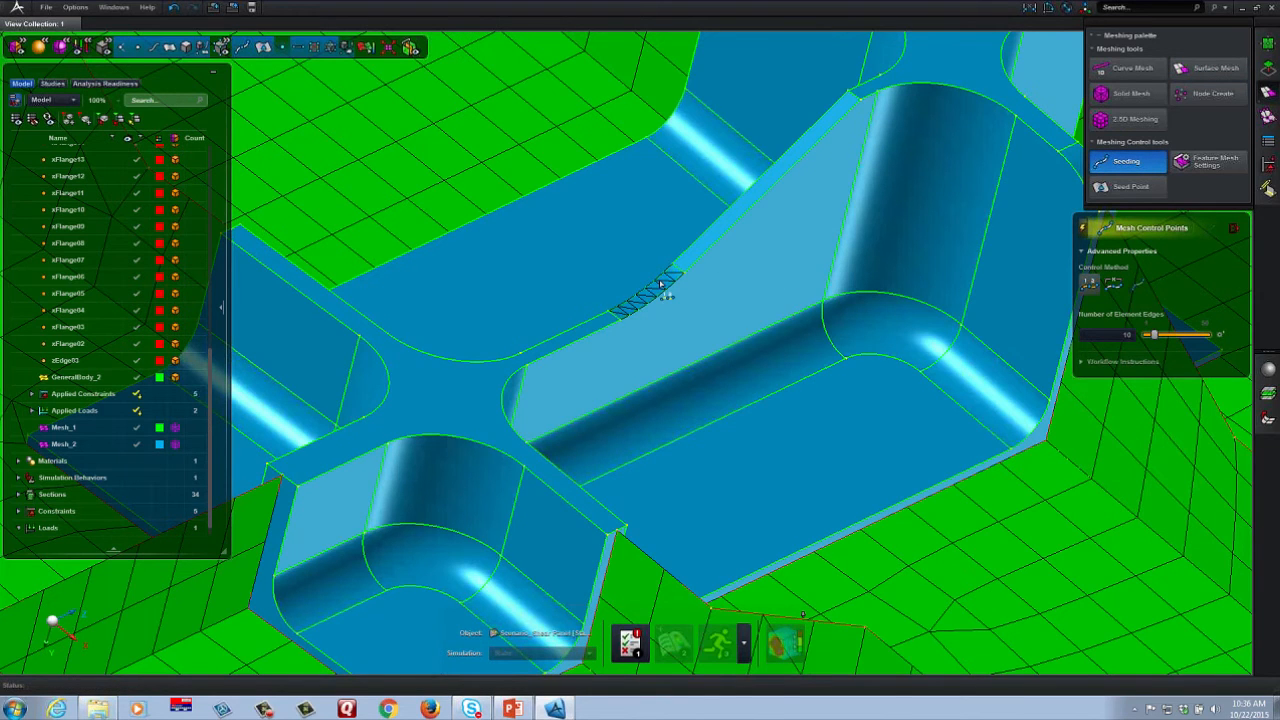
pyautogui.scroll(4, 686, 272)
pyautogui.click(690, 267)
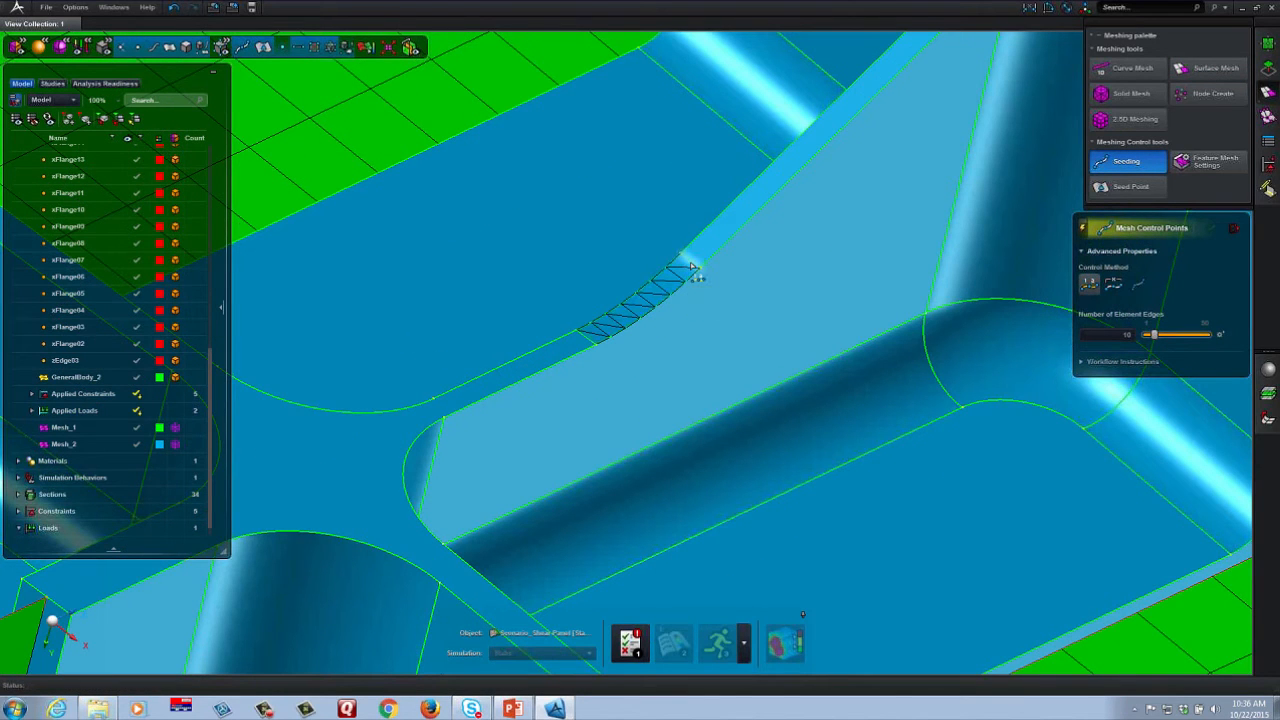
pyautogui.click(736, 247)
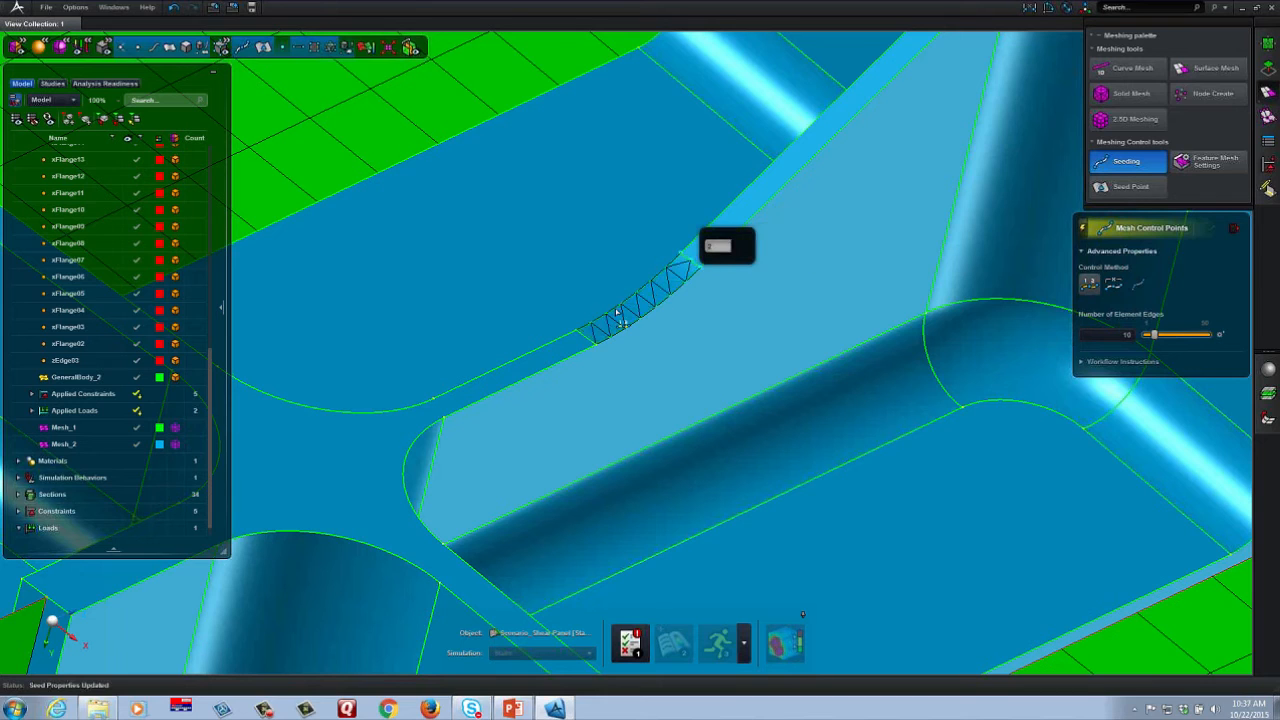
pyautogui.click(590, 342)
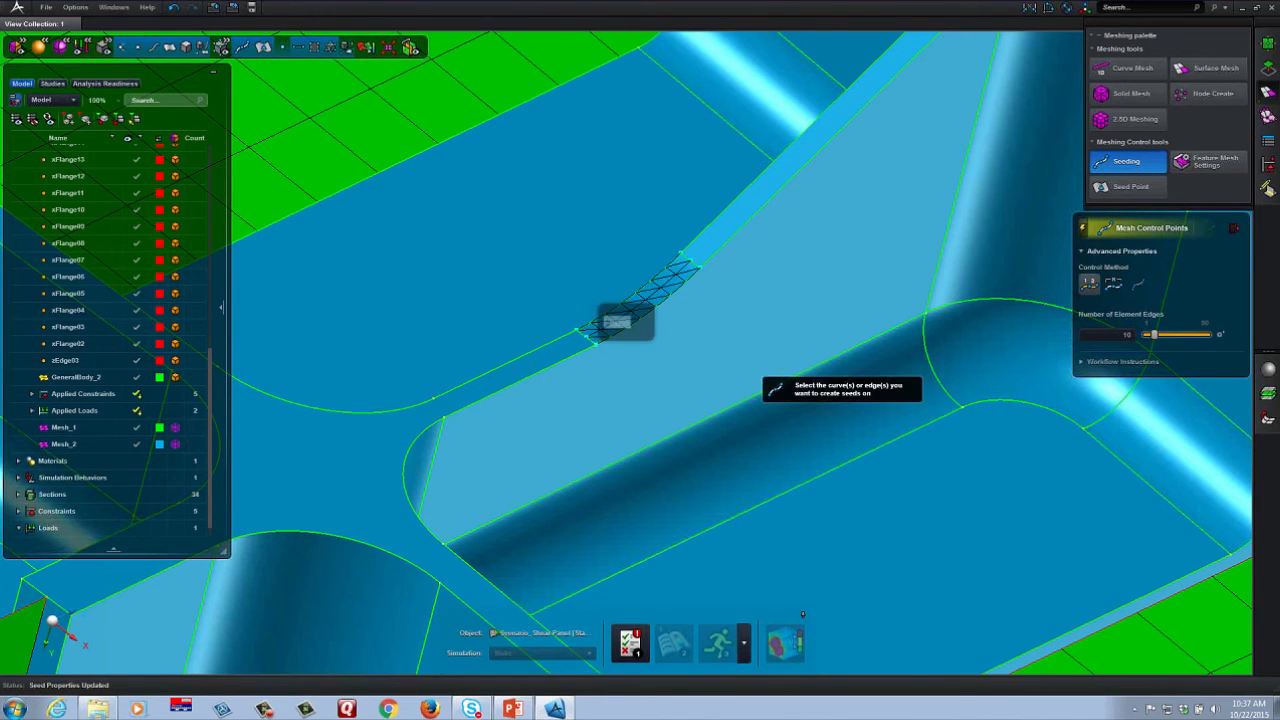
# - Look at Feature Mesh Settings, and check the radii of the vertical corner fillet and the adjoining floor fillet with Push/Pull
pyautogui.scroll(-3, 766, 360)
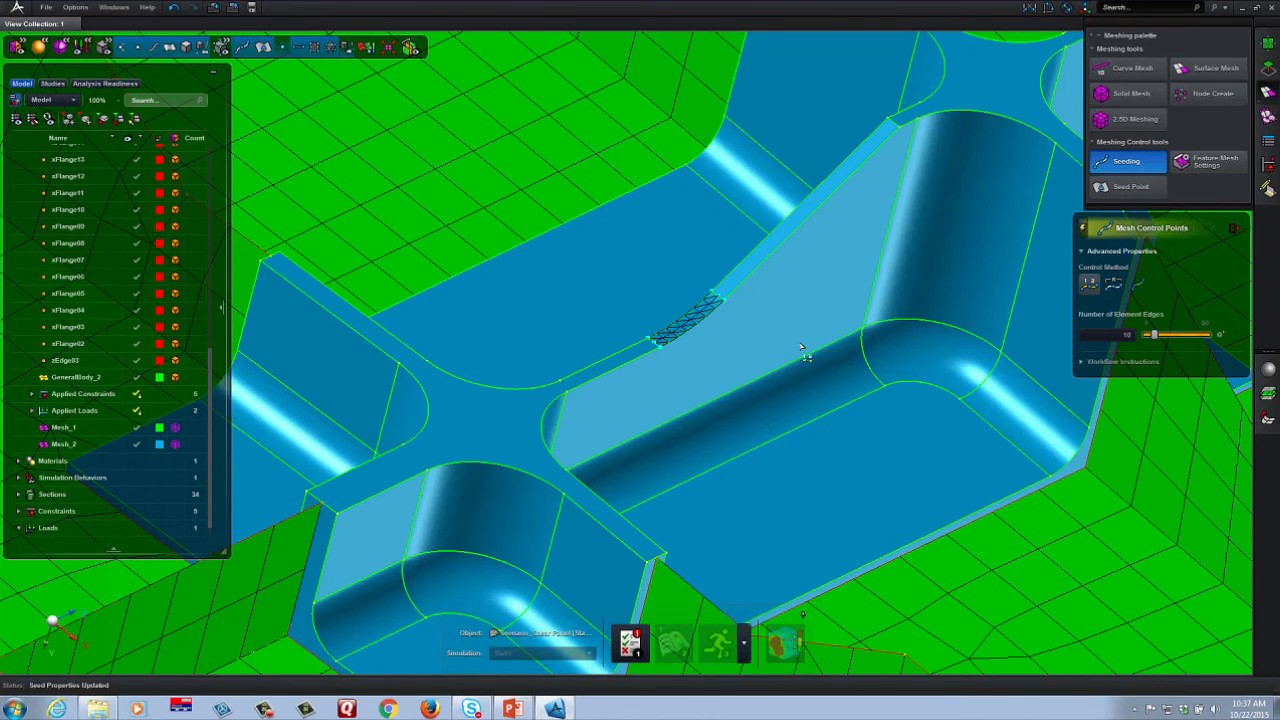
pyautogui.moveTo(801, 347); pyautogui.dragTo(611, 420, button='middle')
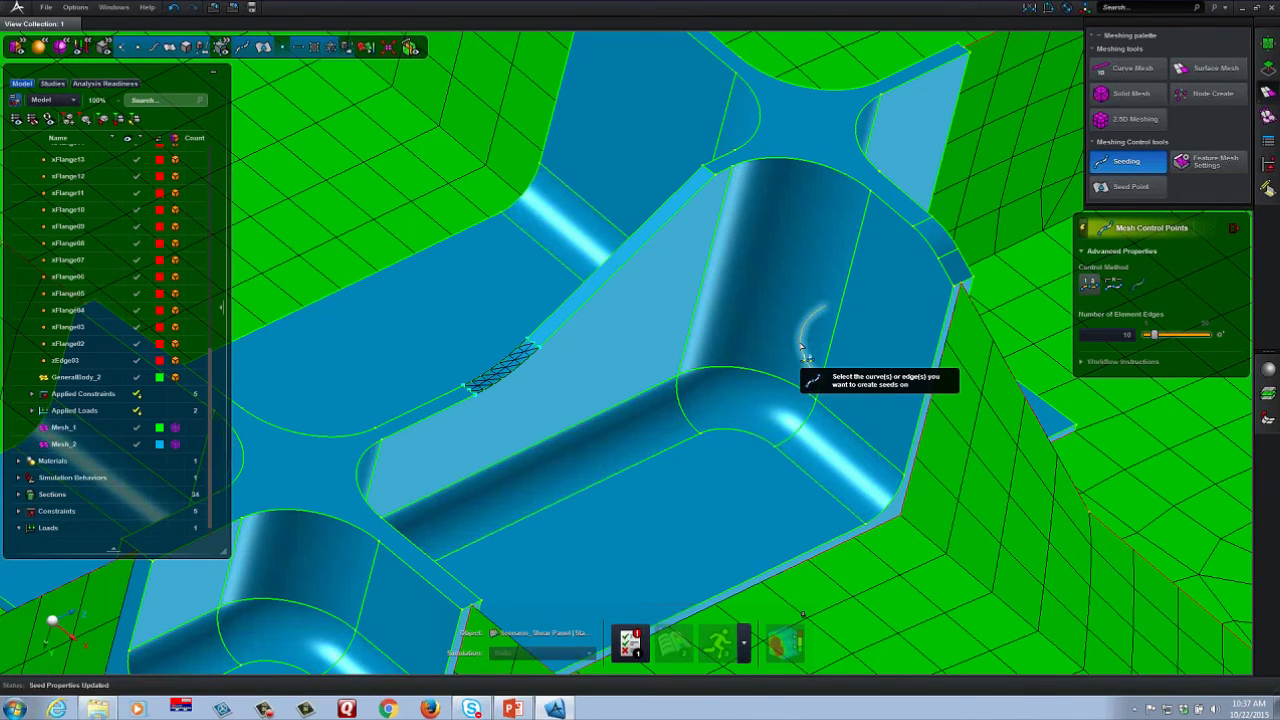
pyautogui.click(1205, 161)
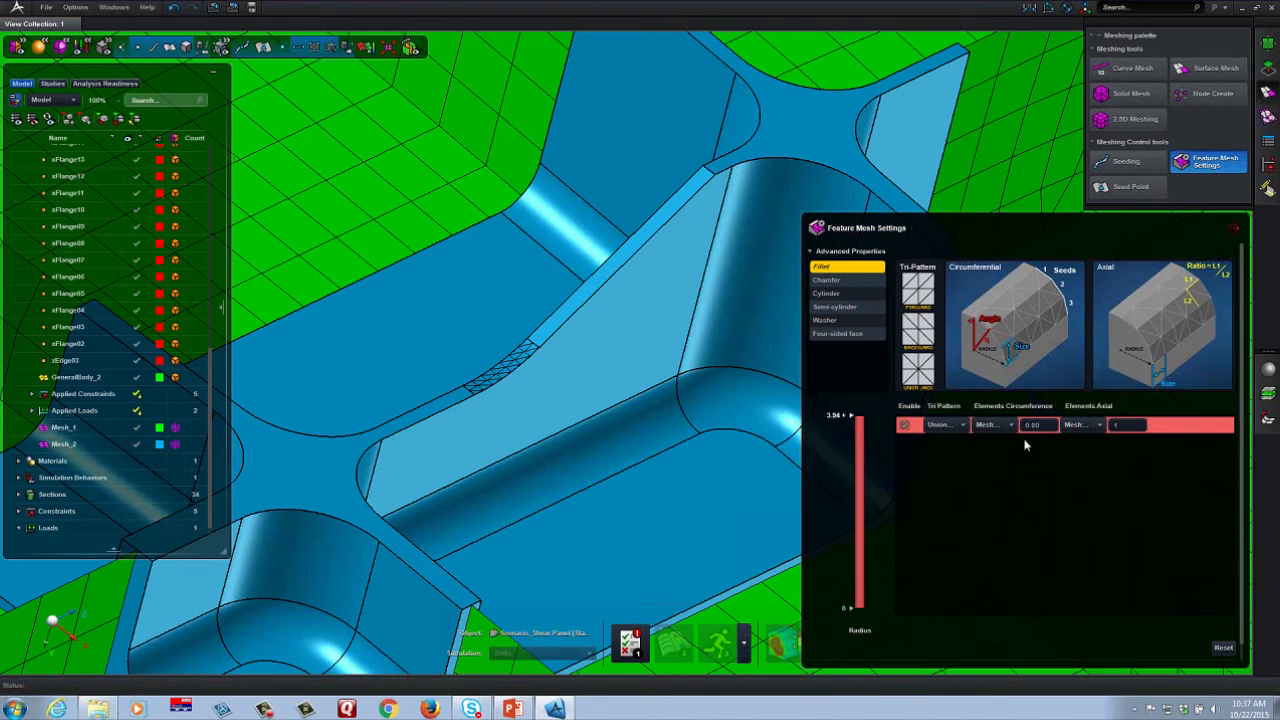
pyautogui.click(1268, 68)
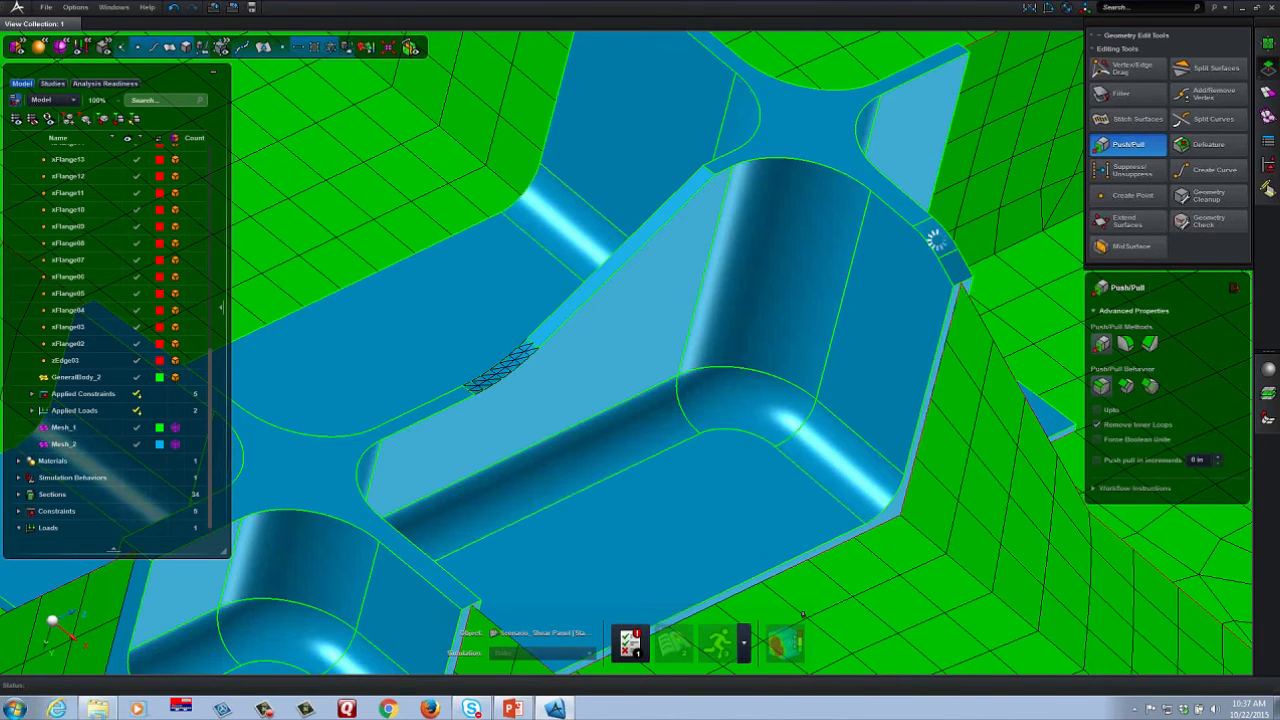
pyautogui.click(795, 283)
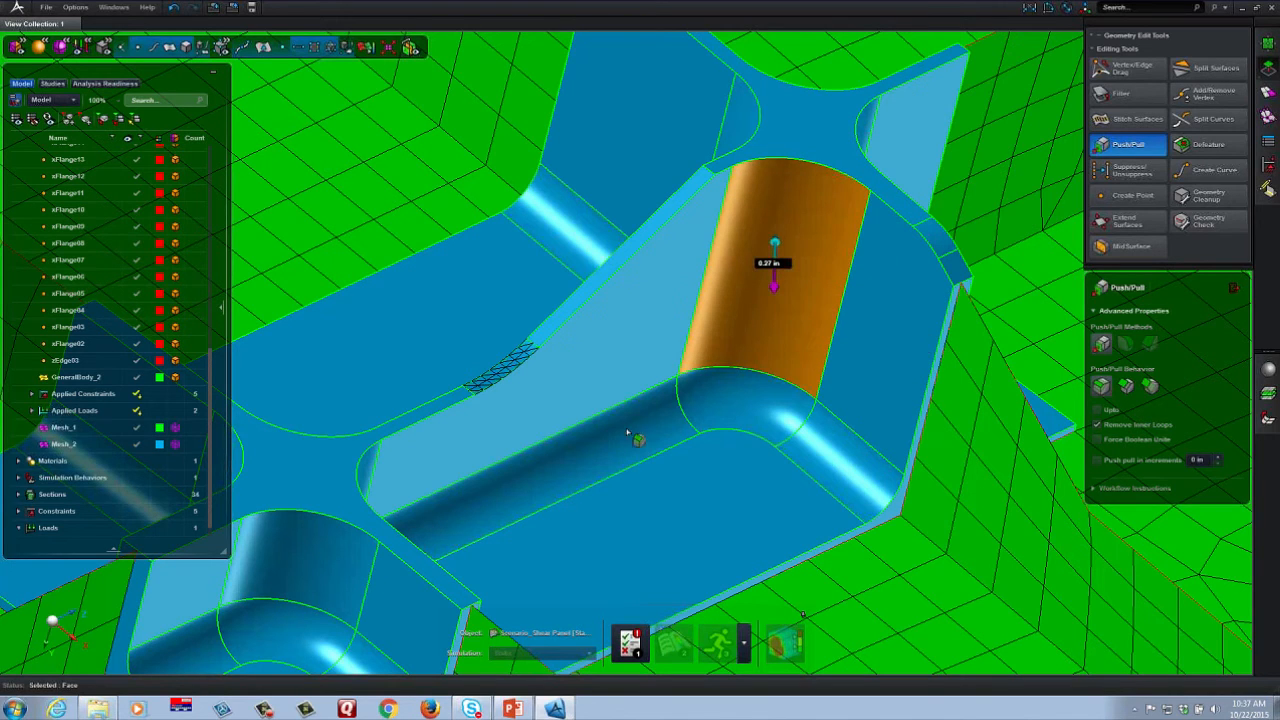
pyautogui.click(629, 456)
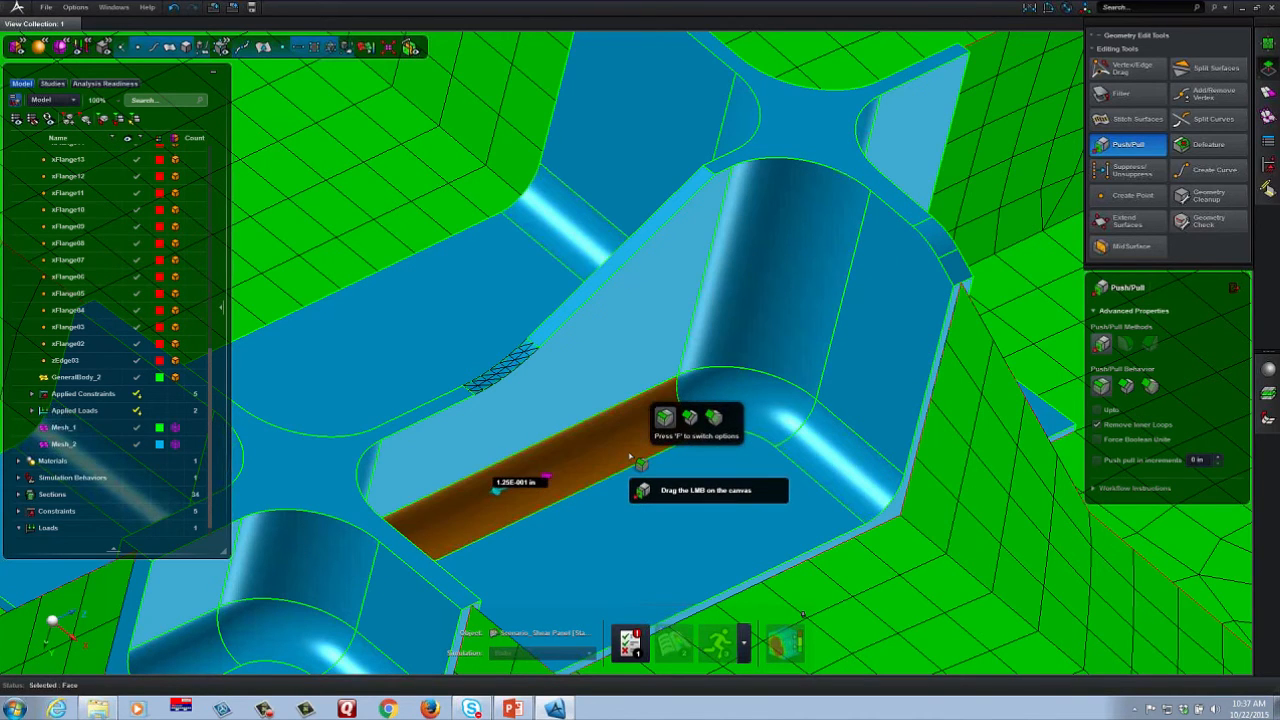
# - Add a second fillet radius range in Feature Mesh Settings and set the maximum radius to 2
pyautogui.click(1267, 91)
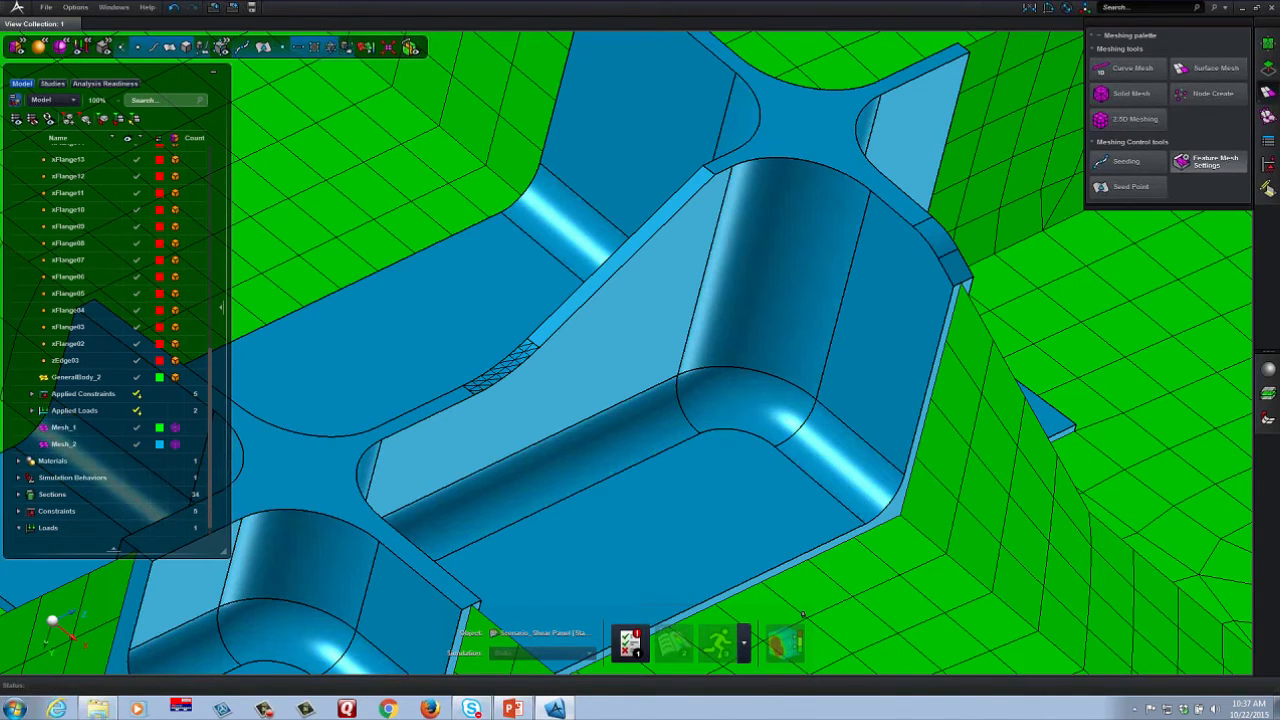
pyautogui.click(1208, 165)
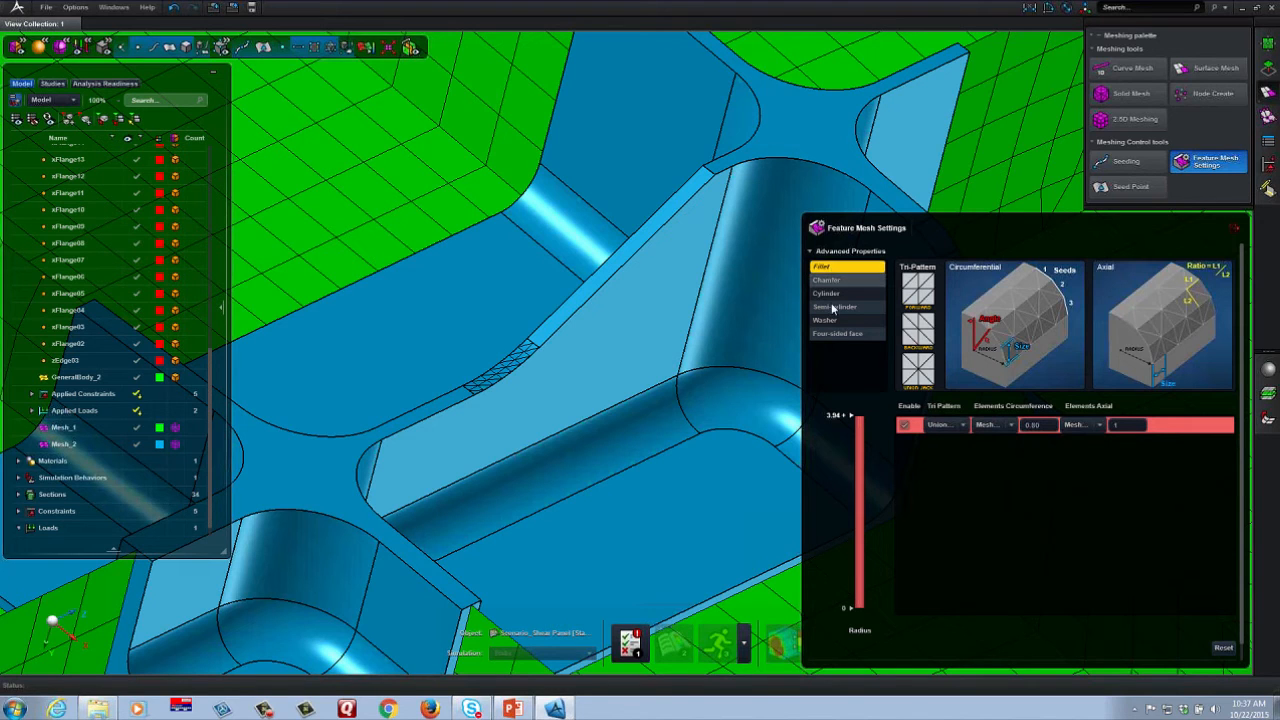
pyautogui.click(850, 555)
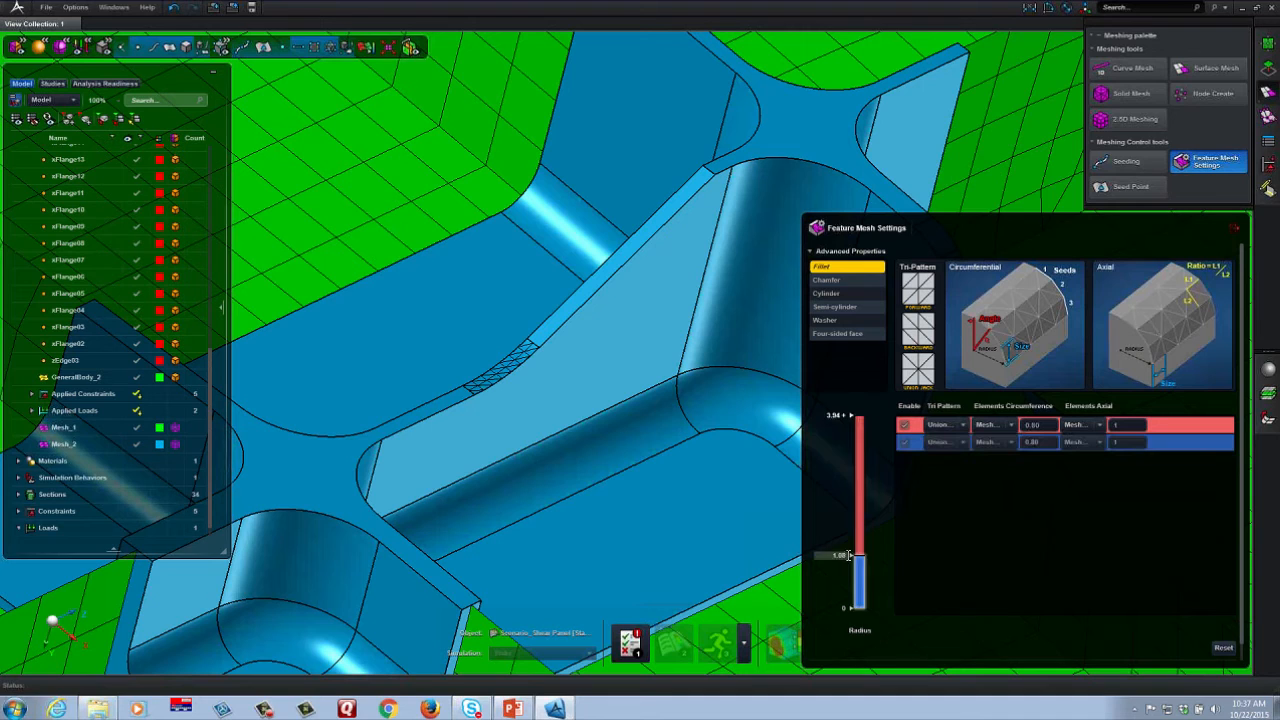
pyautogui.doubleClick(835, 415)
pyautogui.write('2')
pyautogui.press('Return')
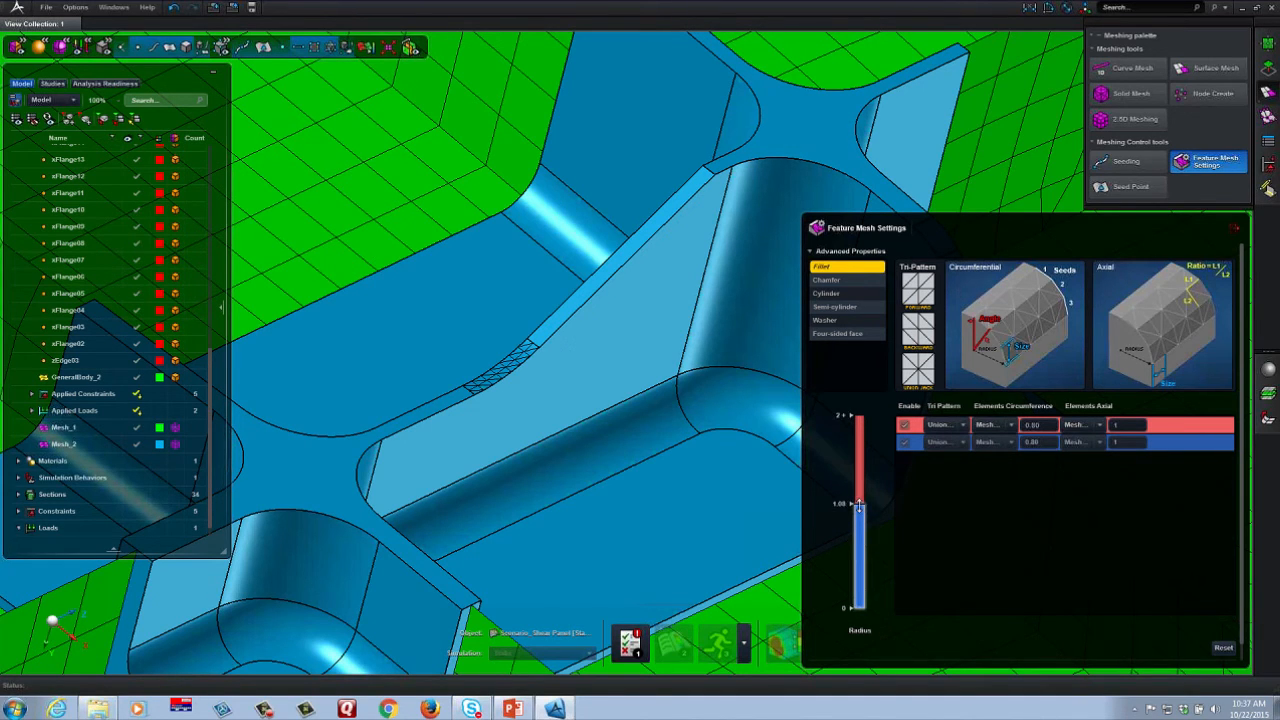
# - Move the boundary between the two fillet radius ranges to 0.30 and set the maximum radius to 1
pyautogui.moveTo(858, 504); pyautogui.dragTo(858, 578)
pyautogui.doubleClick(838, 416)
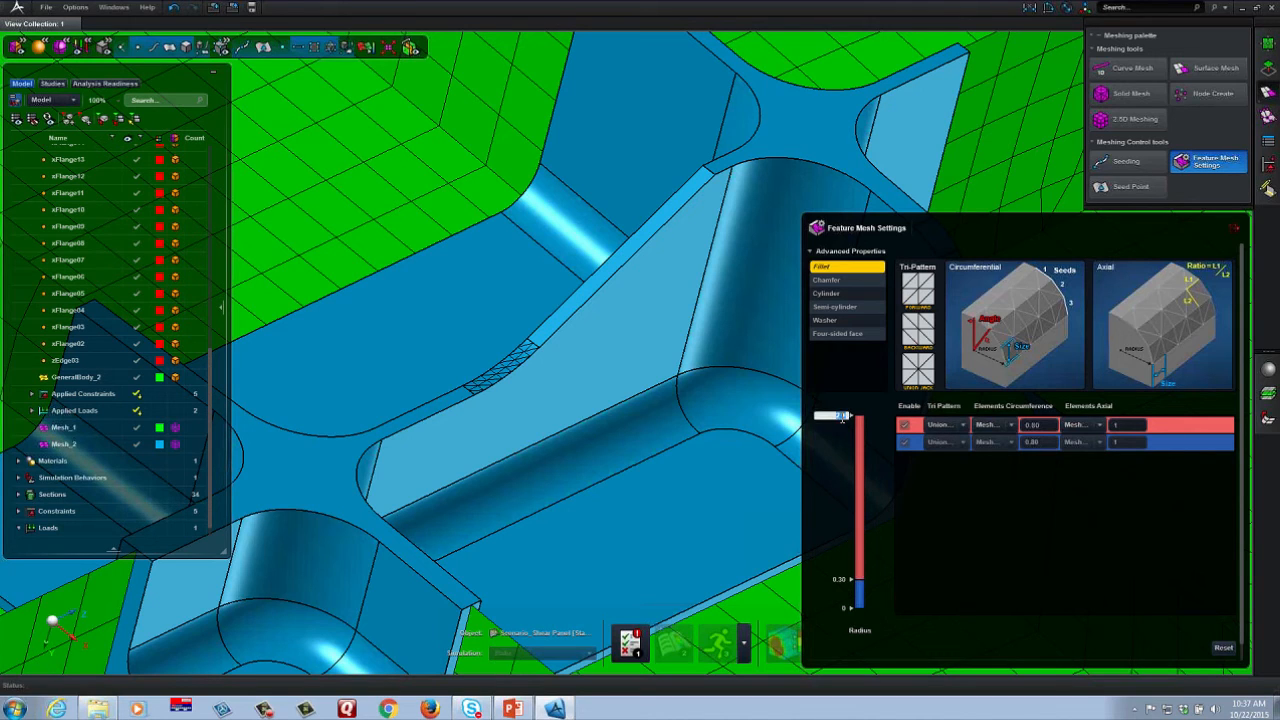
pyautogui.write('1')
pyautogui.press('Return')
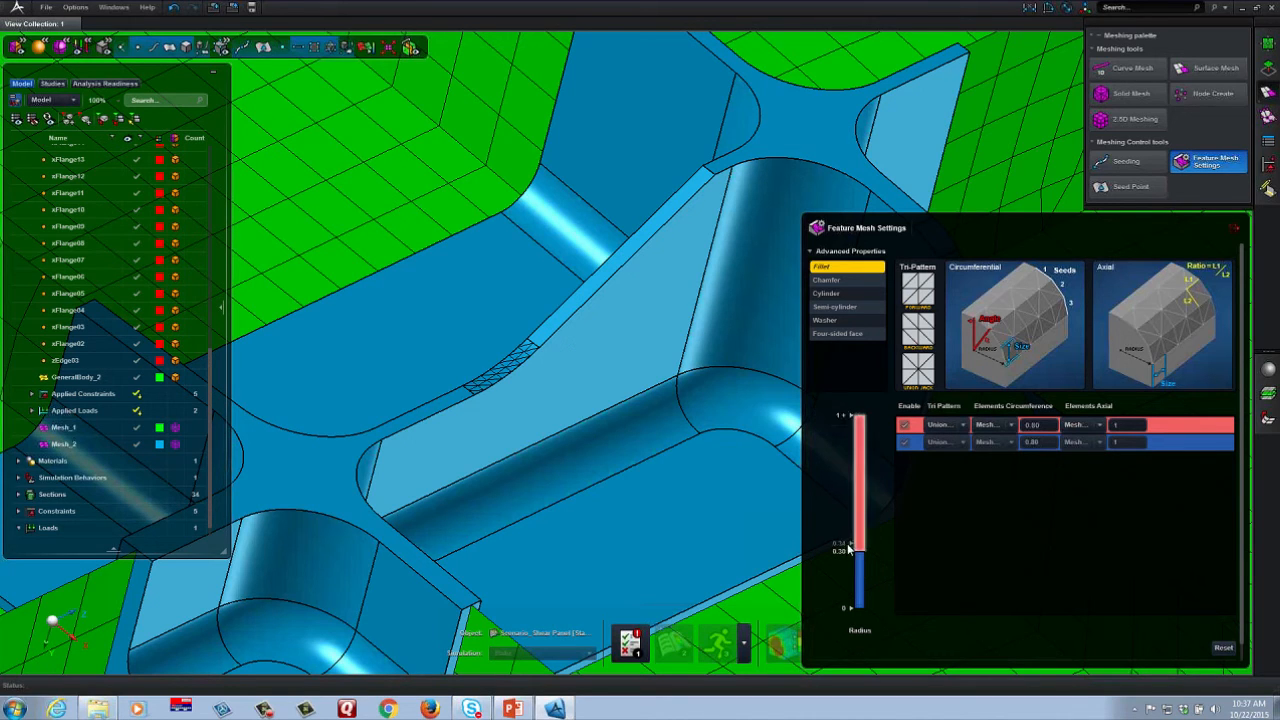
# - Lower the fillet radius boundary to 0.18 and split off a third radius range bounded at 0.49
pyautogui.moveTo(858, 551)
pyautogui.mouseDown()
pyautogui.moveTo(862, 586)
pyautogui.moveTo(854, 496)
pyautogui.moveTo(860, 573)
pyautogui.mouseUp()
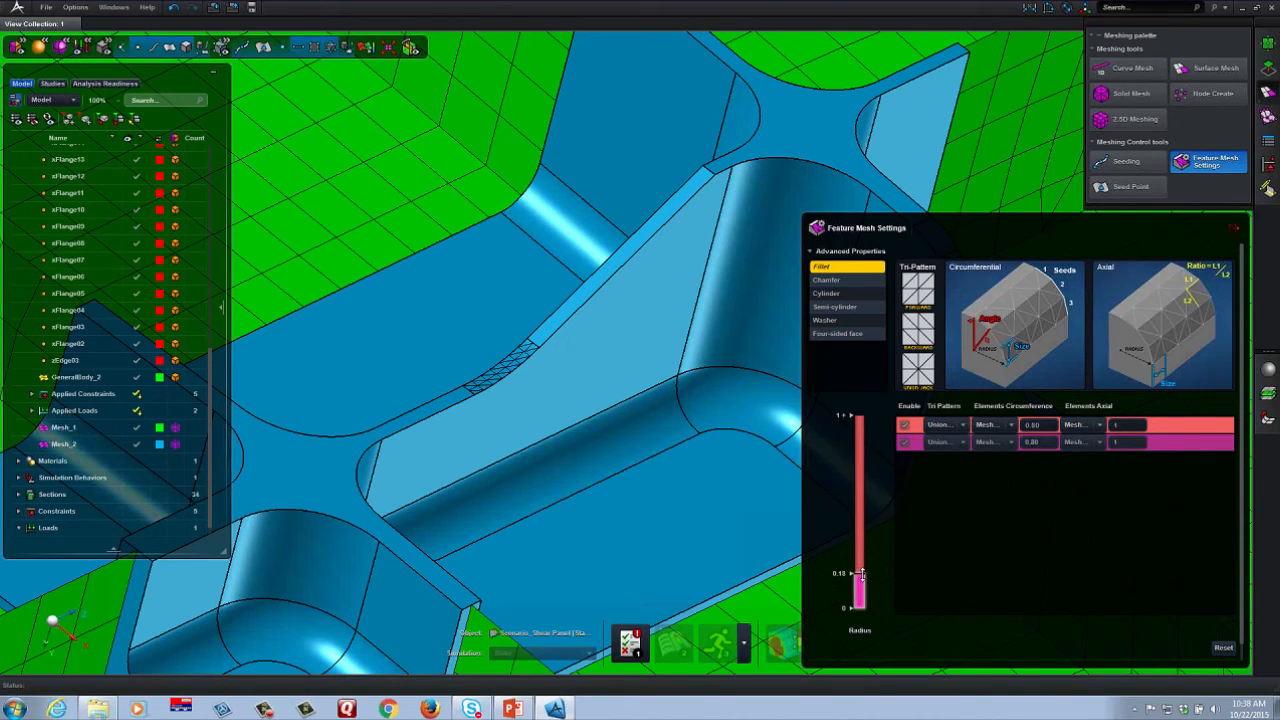
pyautogui.click(860, 505)
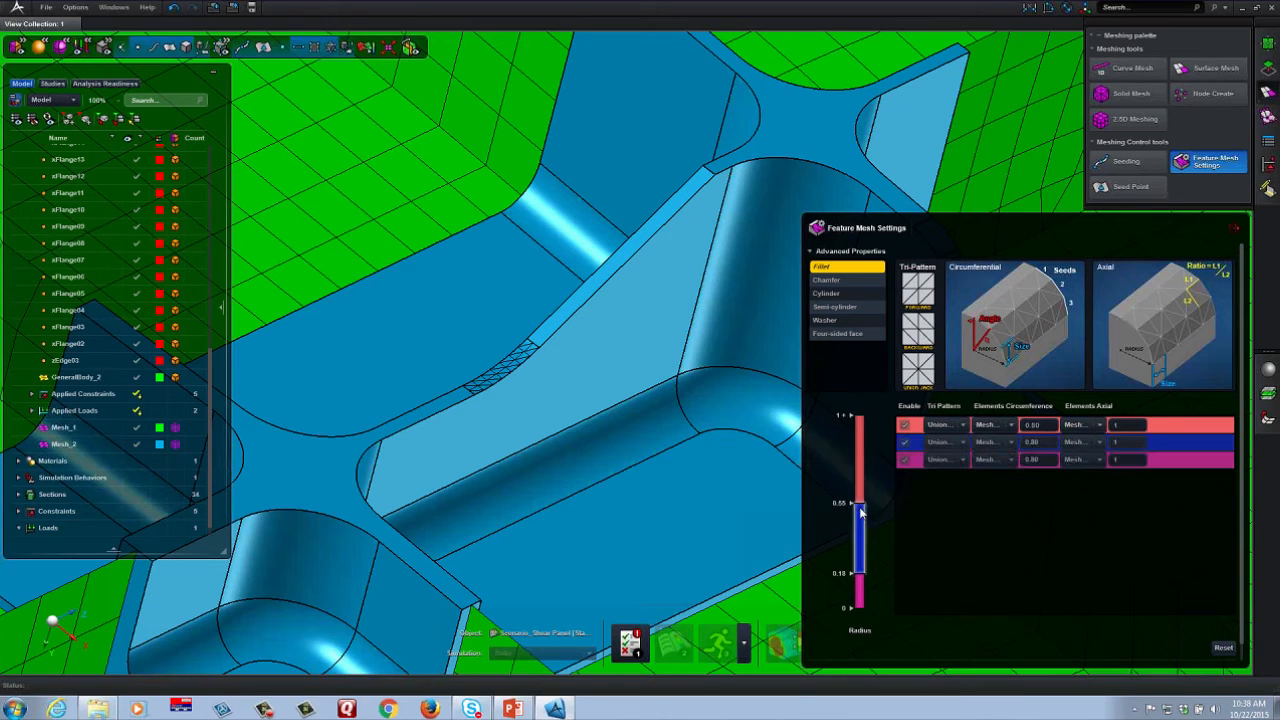
pyautogui.moveTo(860, 505); pyautogui.dragTo(860, 513)
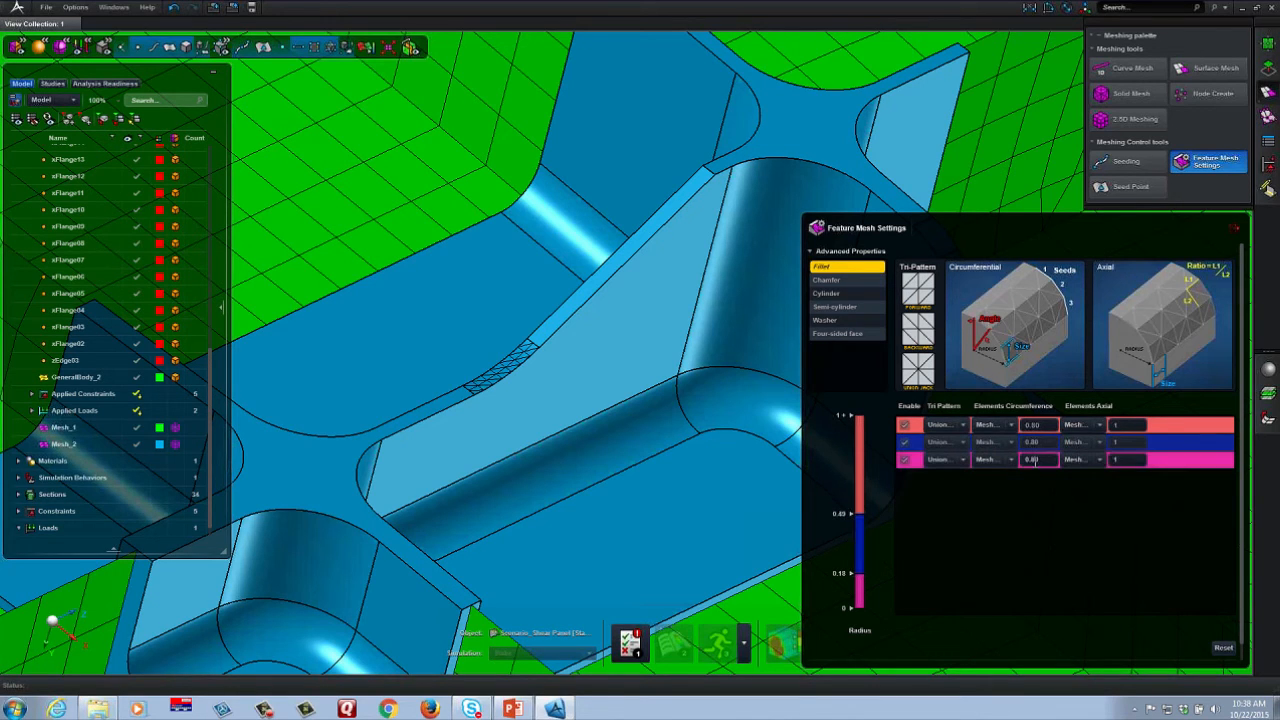
# - Define the circumferential elements of the middle fillet radius range by Seed, with 6 seeds
pyautogui.click(1010, 441)
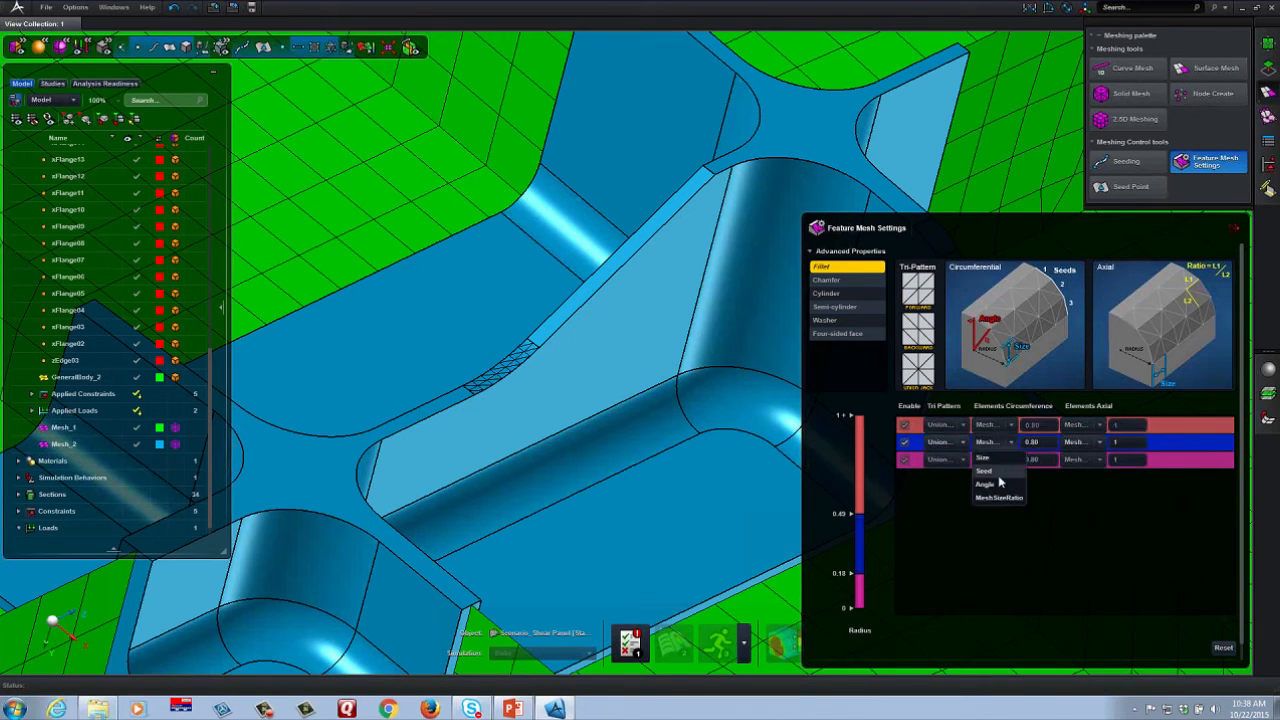
pyautogui.click(998, 472)
pyautogui.click(1045, 442)
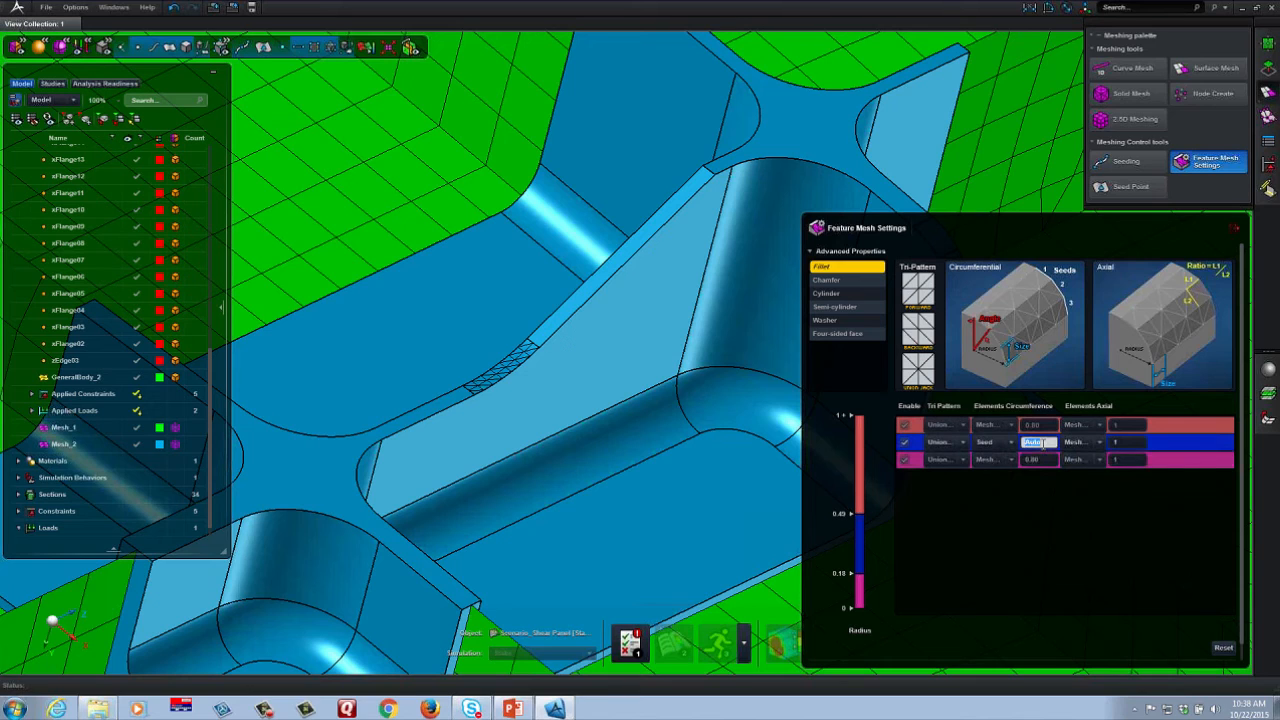
pyautogui.write('6')
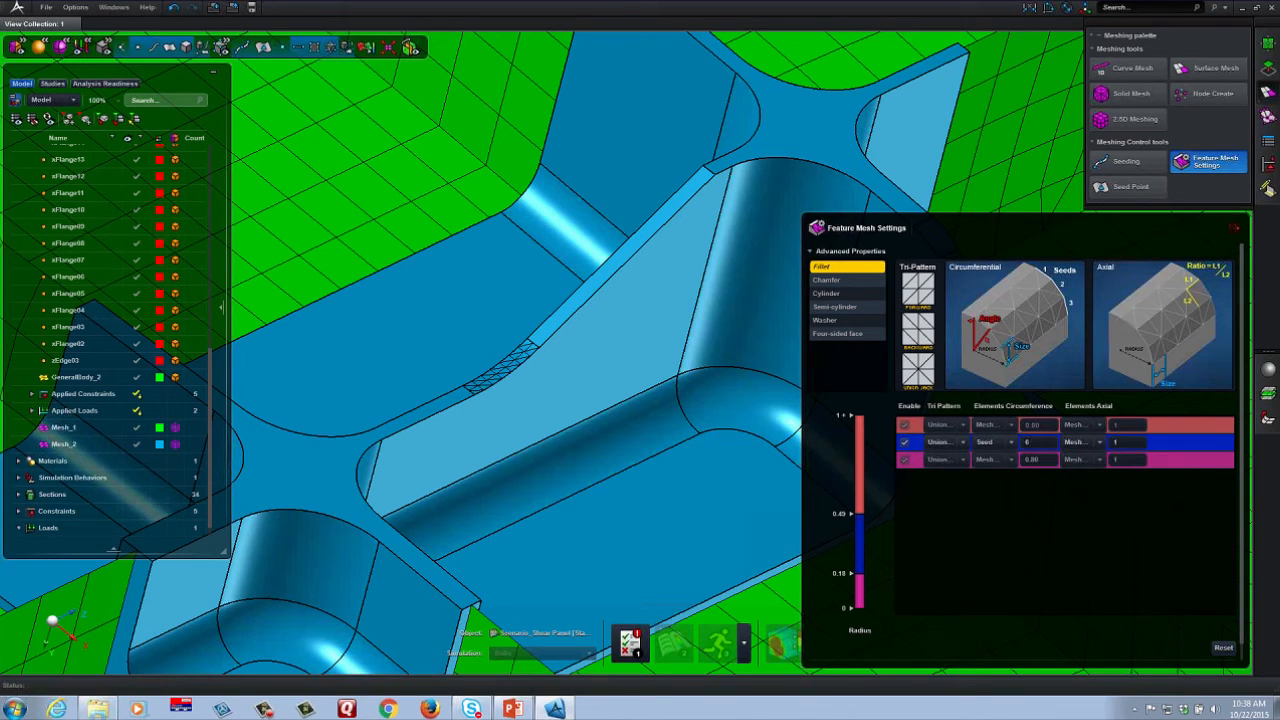
# - Give the smallest fillet radius range 3 circumferential seeds and disable the largest radius range, then close Feature Mesh Settings
pyautogui.click(1010, 459)
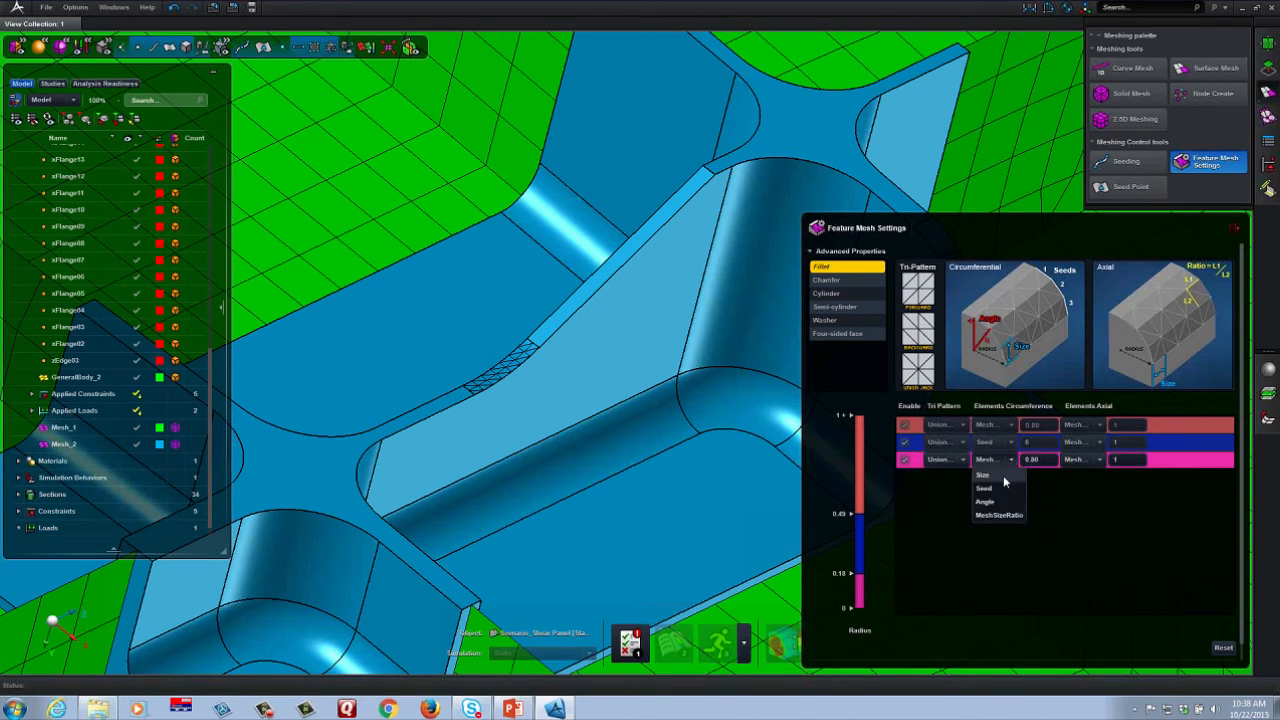
pyautogui.click(1008, 490)
pyautogui.click(1040, 459)
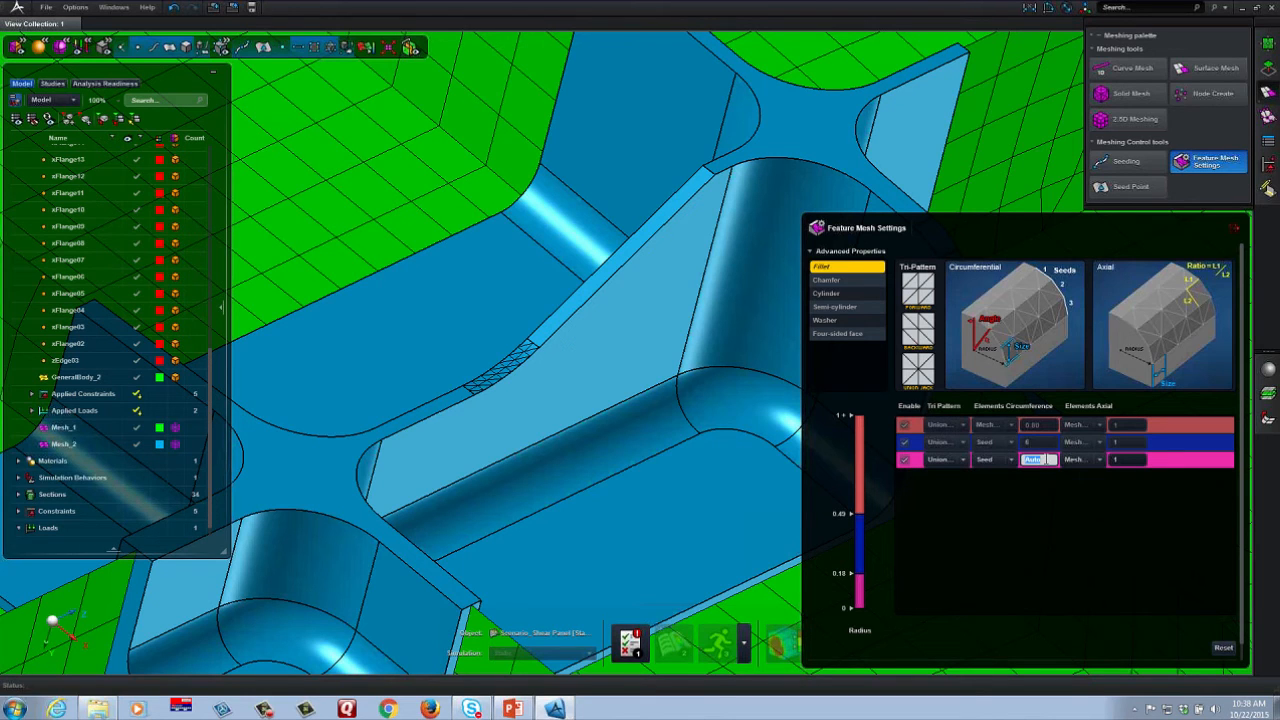
pyautogui.write('3')
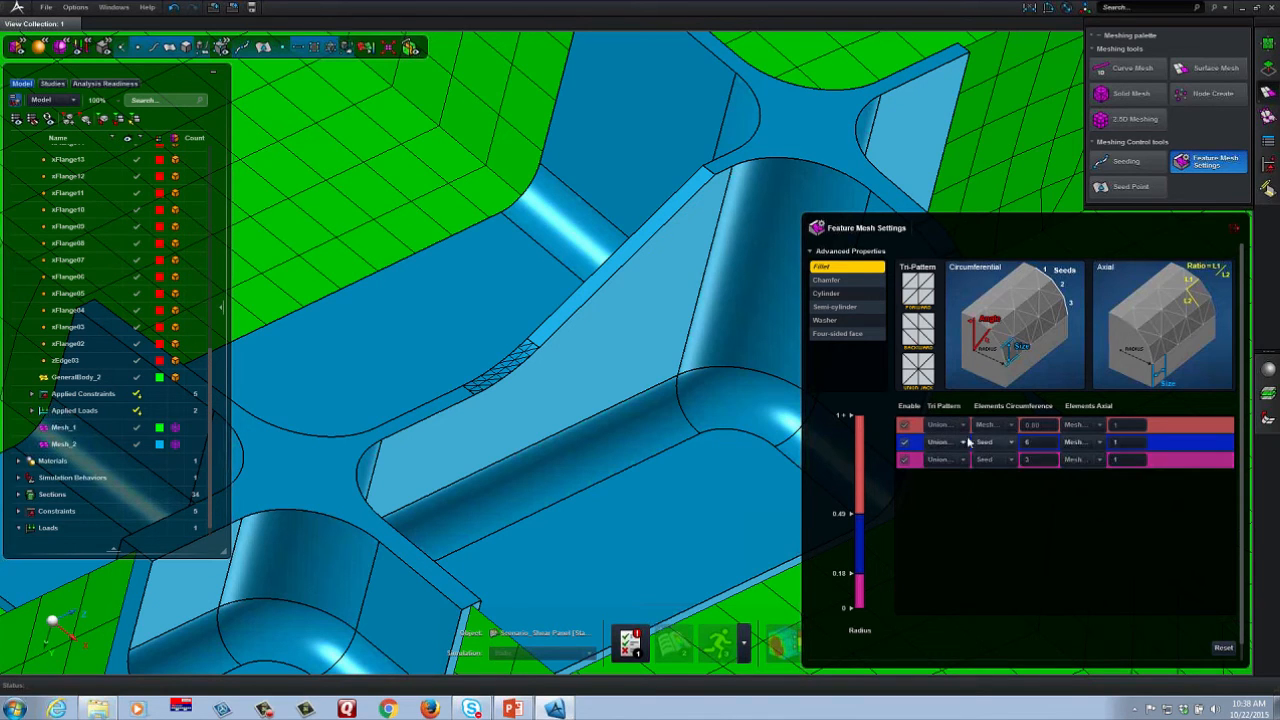
pyautogui.click(906, 425)
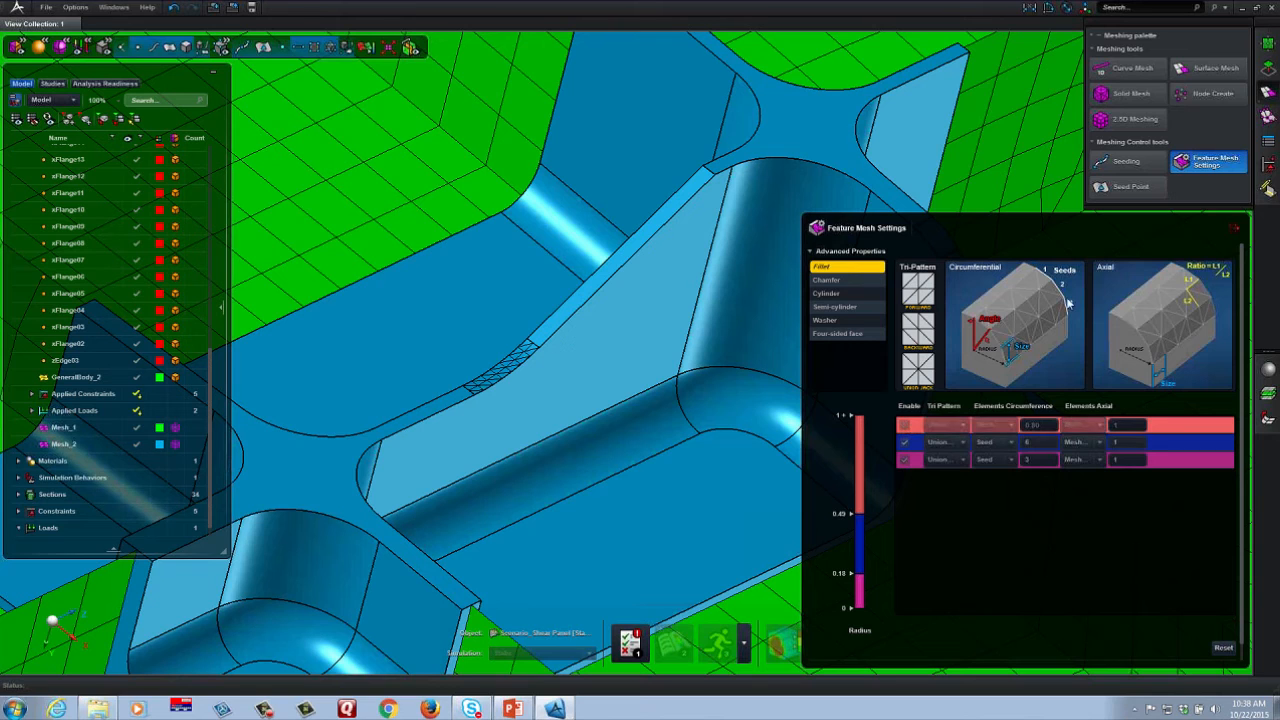
pyautogui.click(1234, 228)
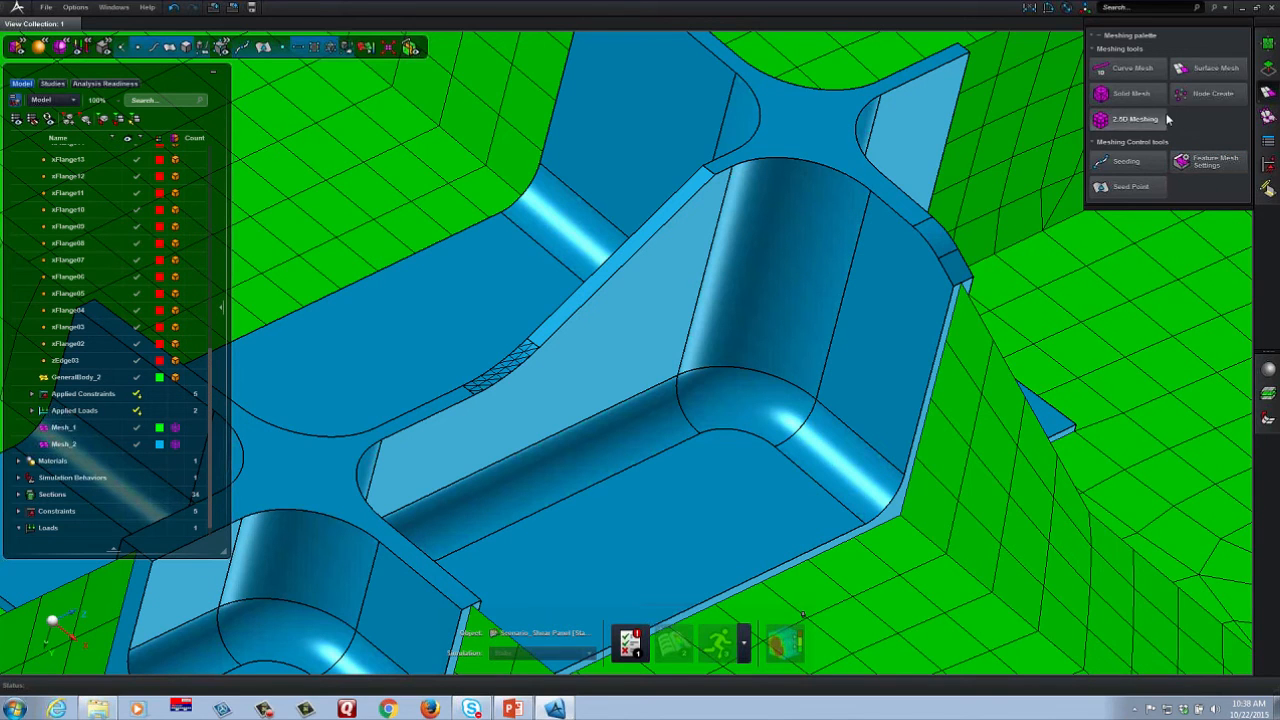
# - Start a Solid Mesh and set its mesh size to 2 mm
pyautogui.click(1140, 95)
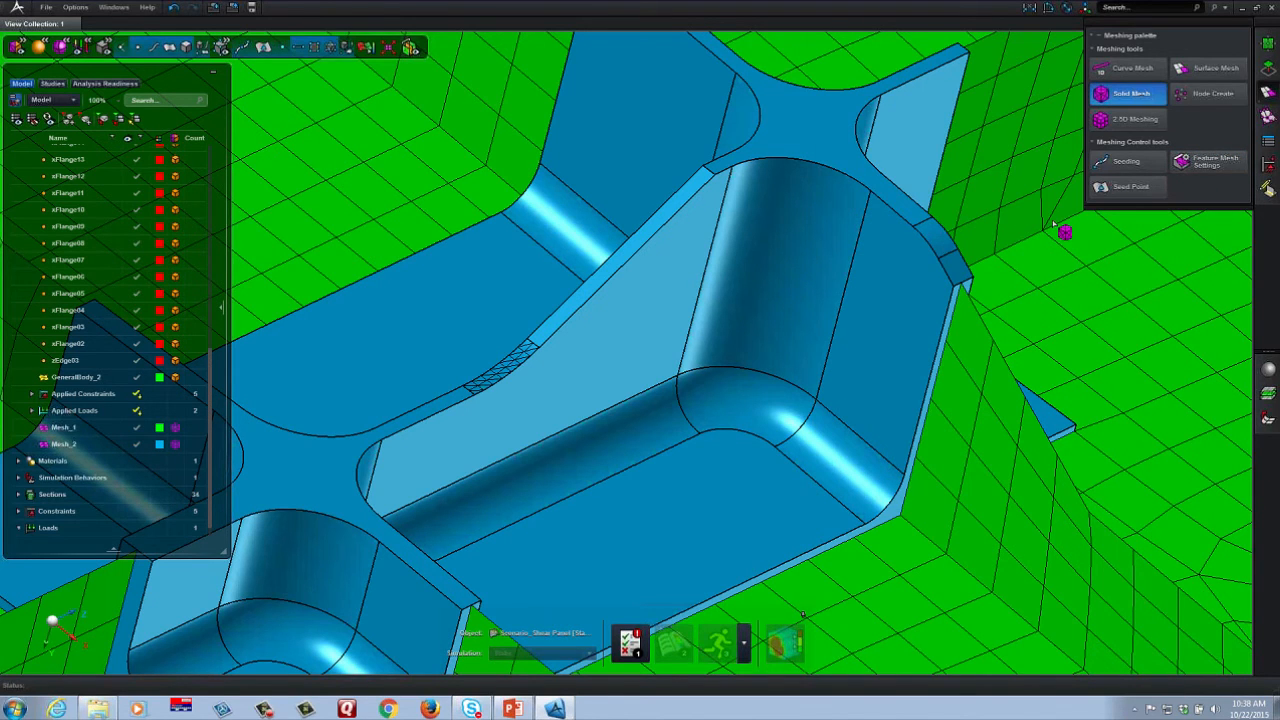
pyautogui.click(1111, 293)
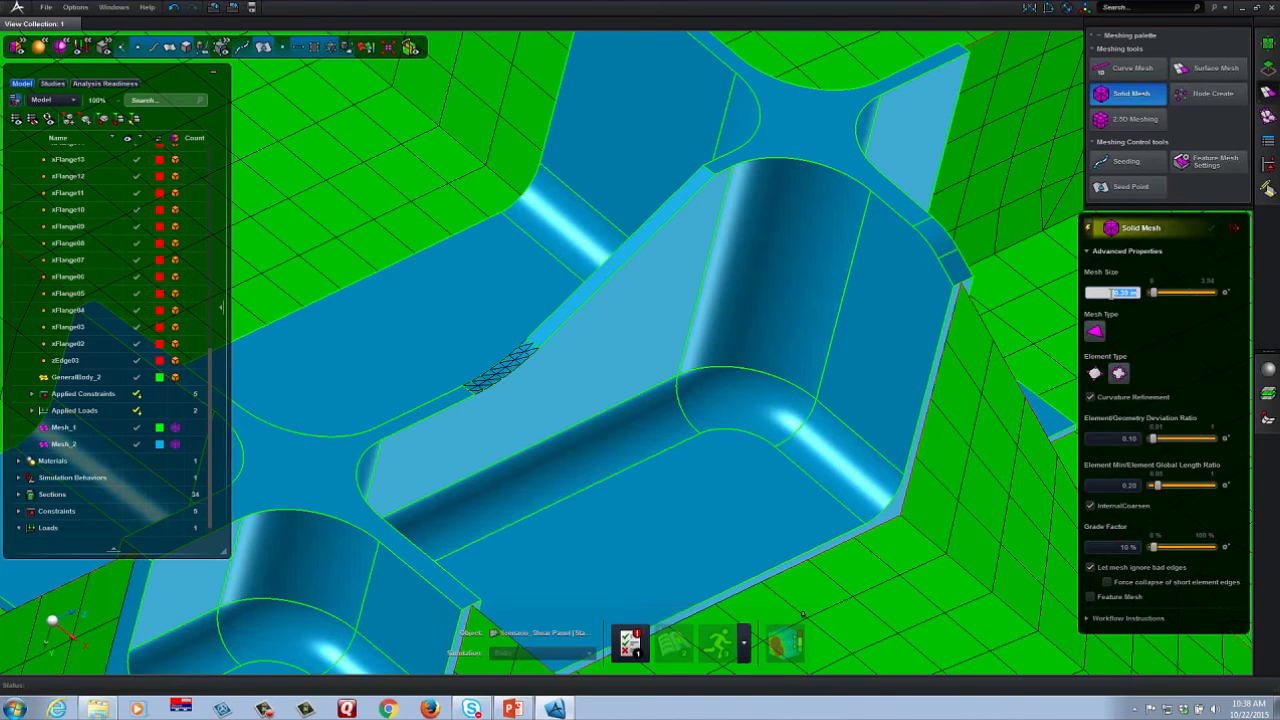
pyautogui.write('1')
pyautogui.press('Return')
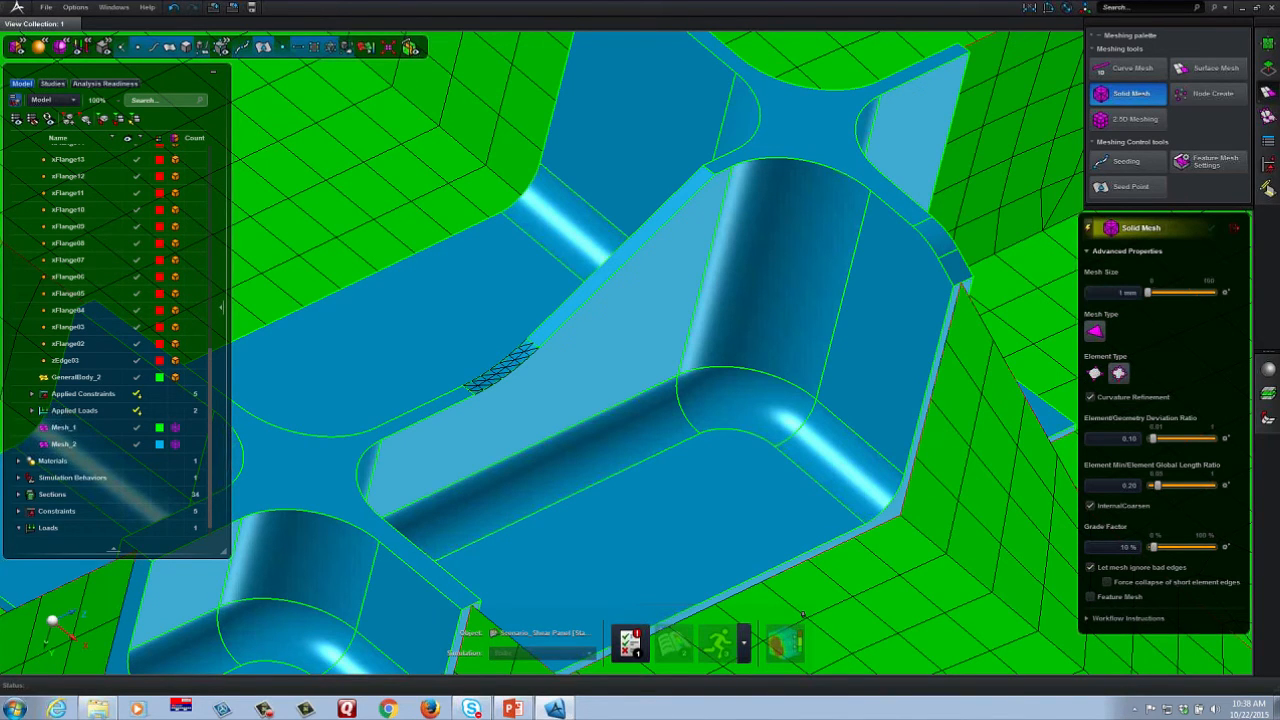
pyautogui.click(1112, 293)
pyautogui.write('2')
pyautogui.press('Return')
# - Enable Feature Mesh with only the Fillet feature and generate the solid mesh on the hotspot's solid body
pyautogui.click(1089, 596)
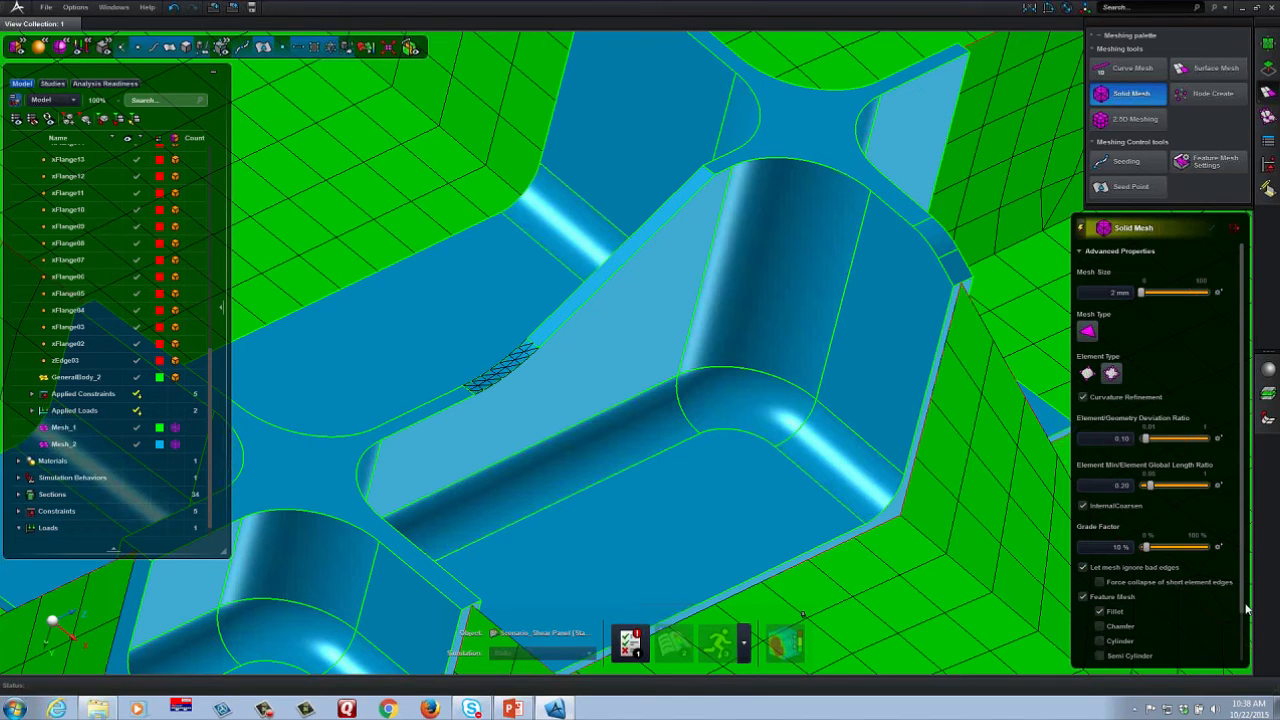
pyautogui.scroll(-2, 1192, 648)
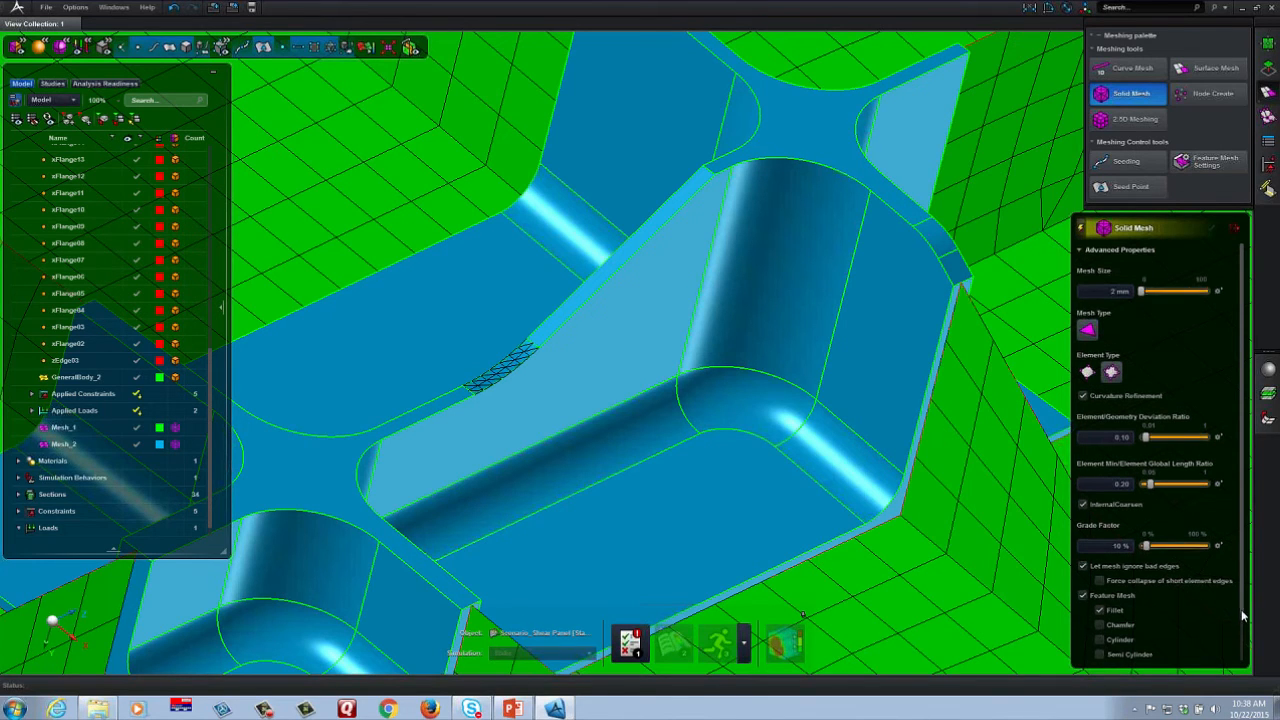
pyautogui.click(1100, 632)
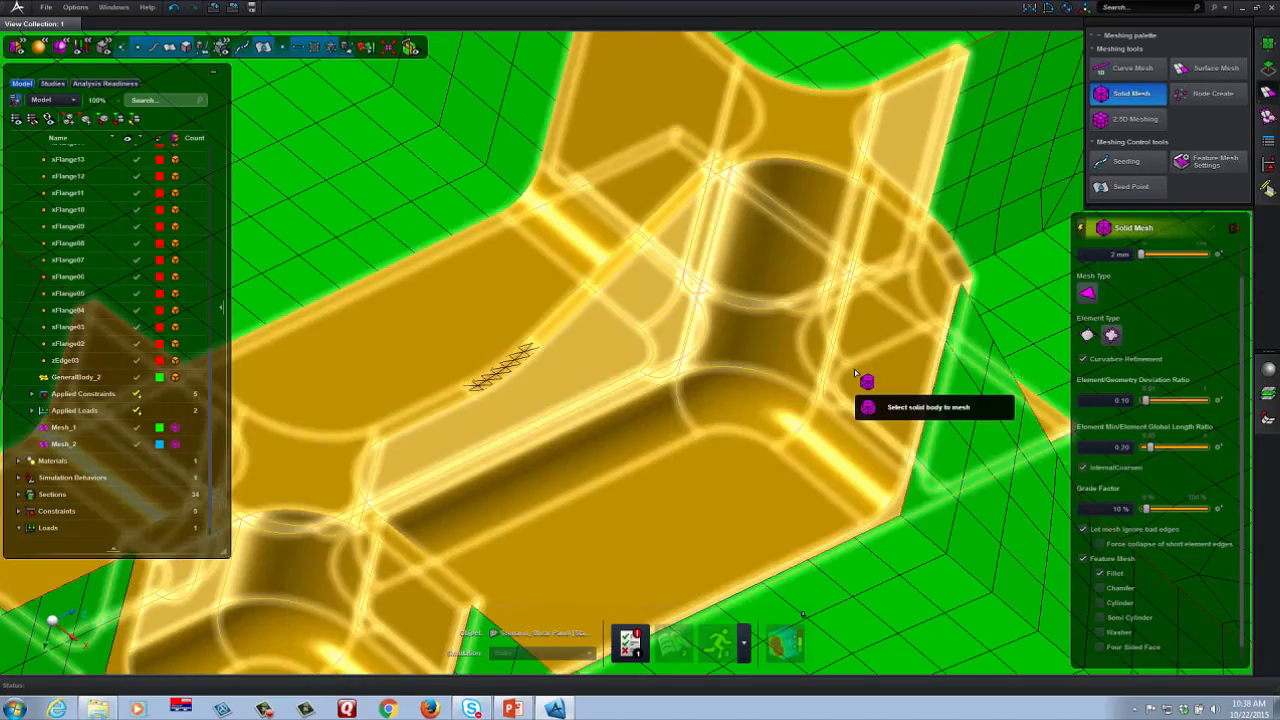
pyautogui.click(855, 372)
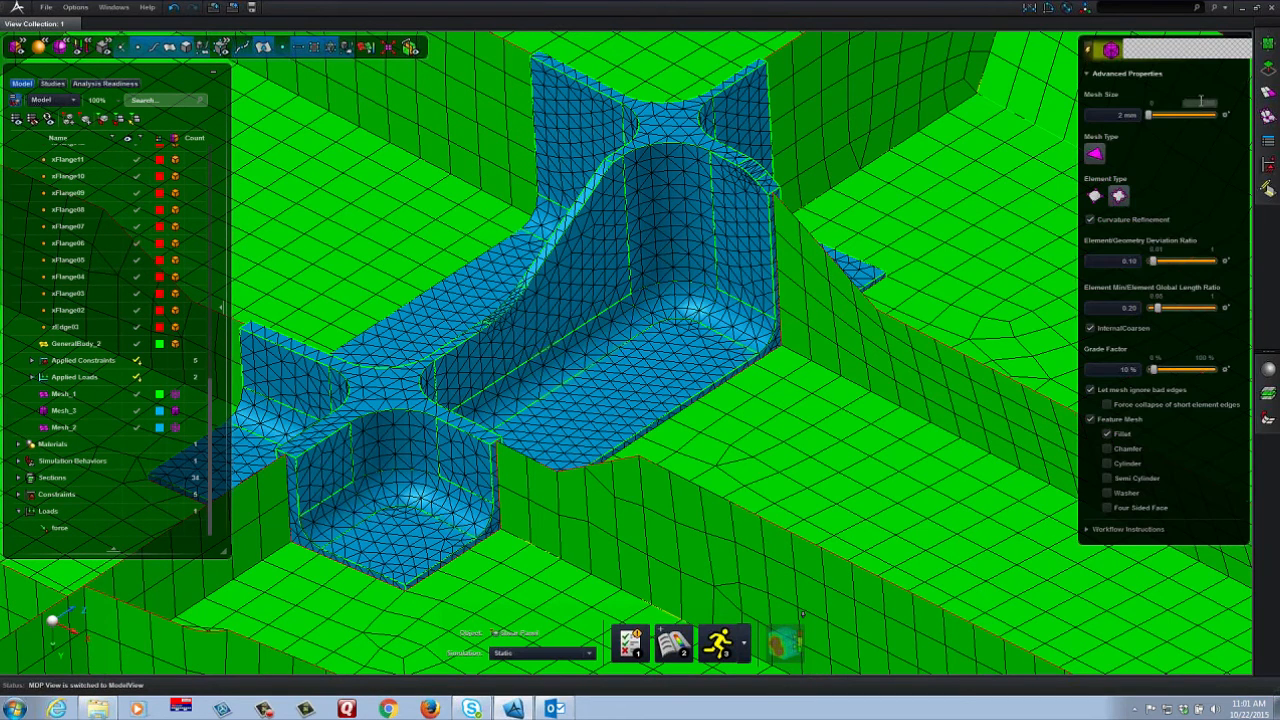
# - Leave the meshing tool and examine the new solid mesh along the seeded curved face and adjoining web
pyautogui.click(1268, 90)
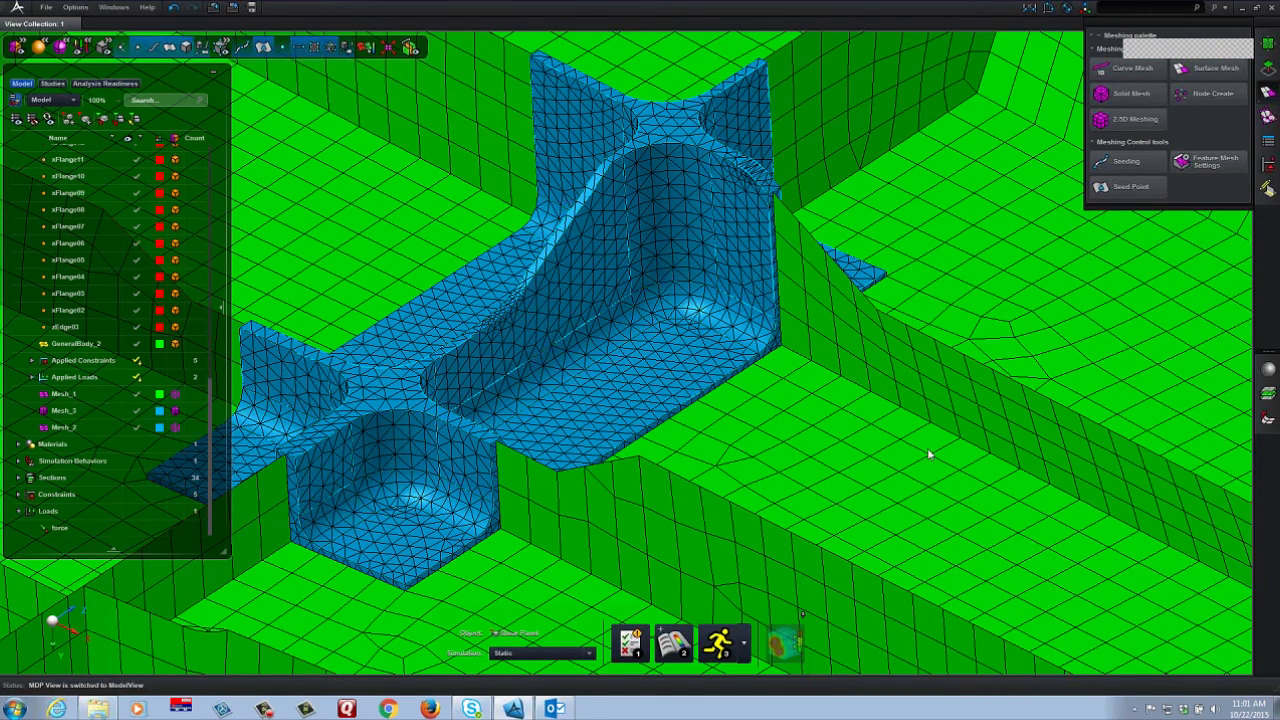
pyautogui.rightClick(928, 451)
pyautogui.moveTo(922, 350)
pyautogui.moveTo(911, 386)
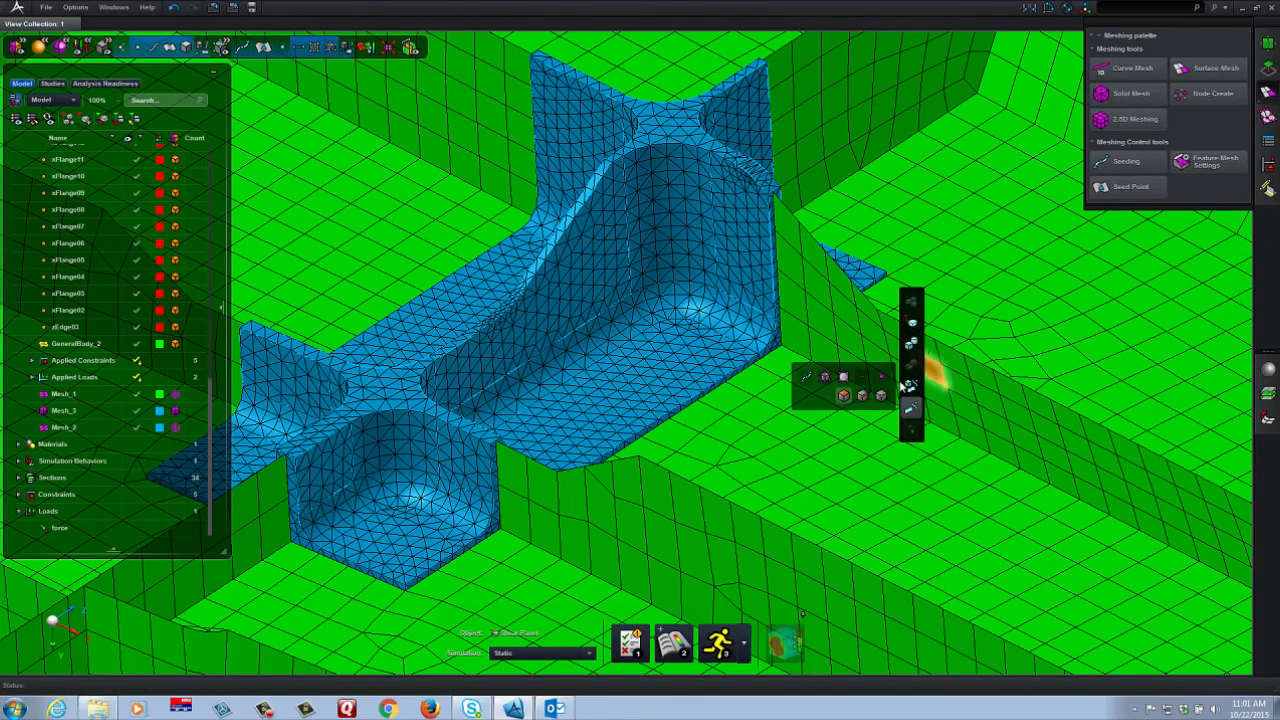
pyautogui.click(845, 398)
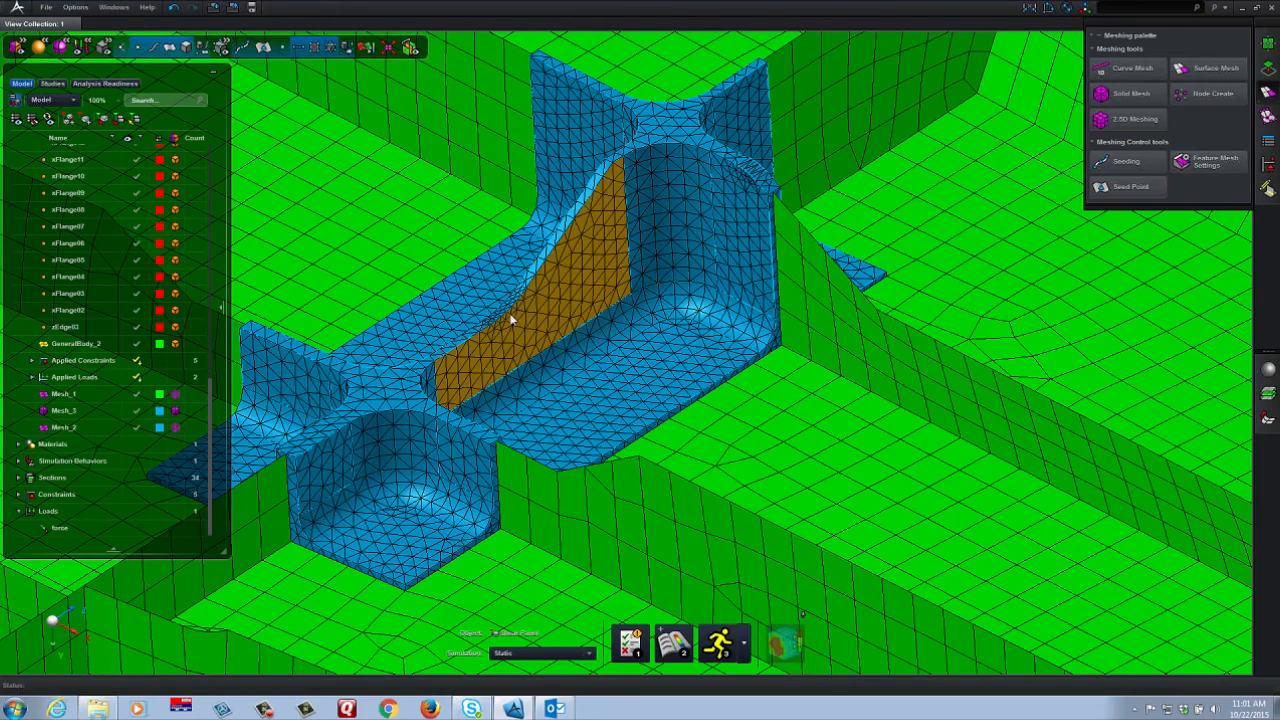
pyautogui.scroll(4, 510, 318)
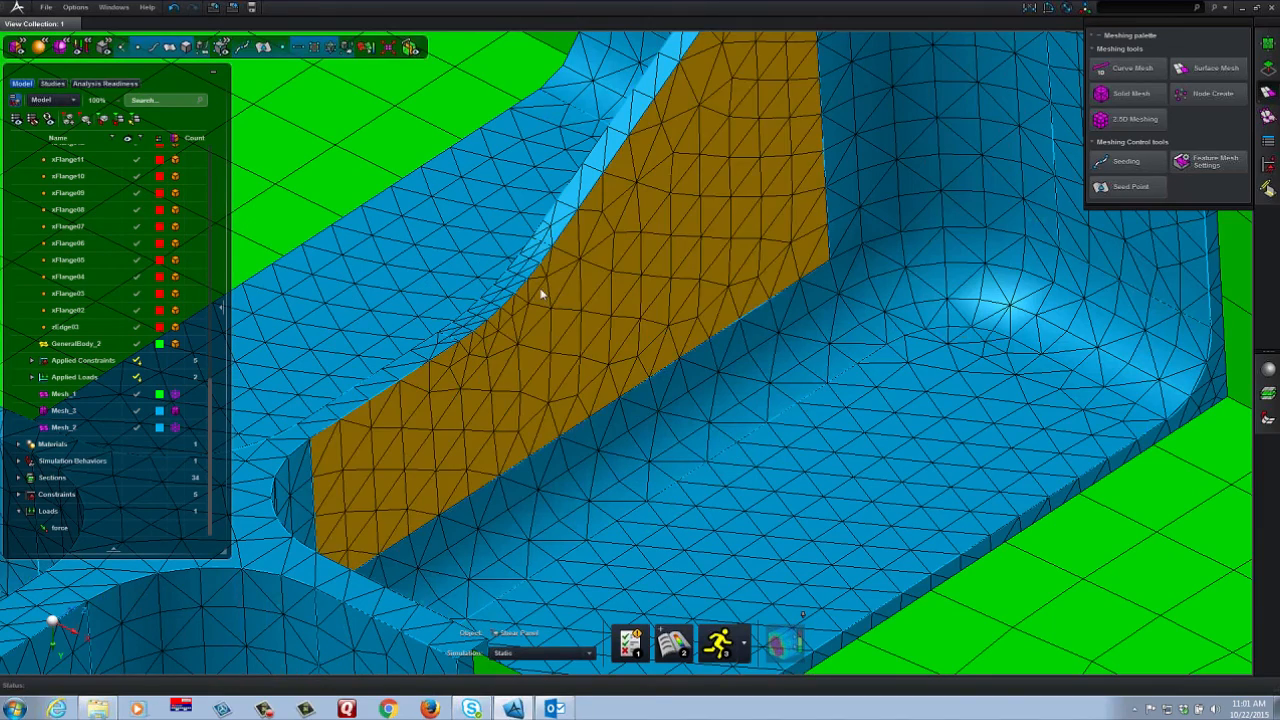
pyautogui.scroll(-5, 540, 293)
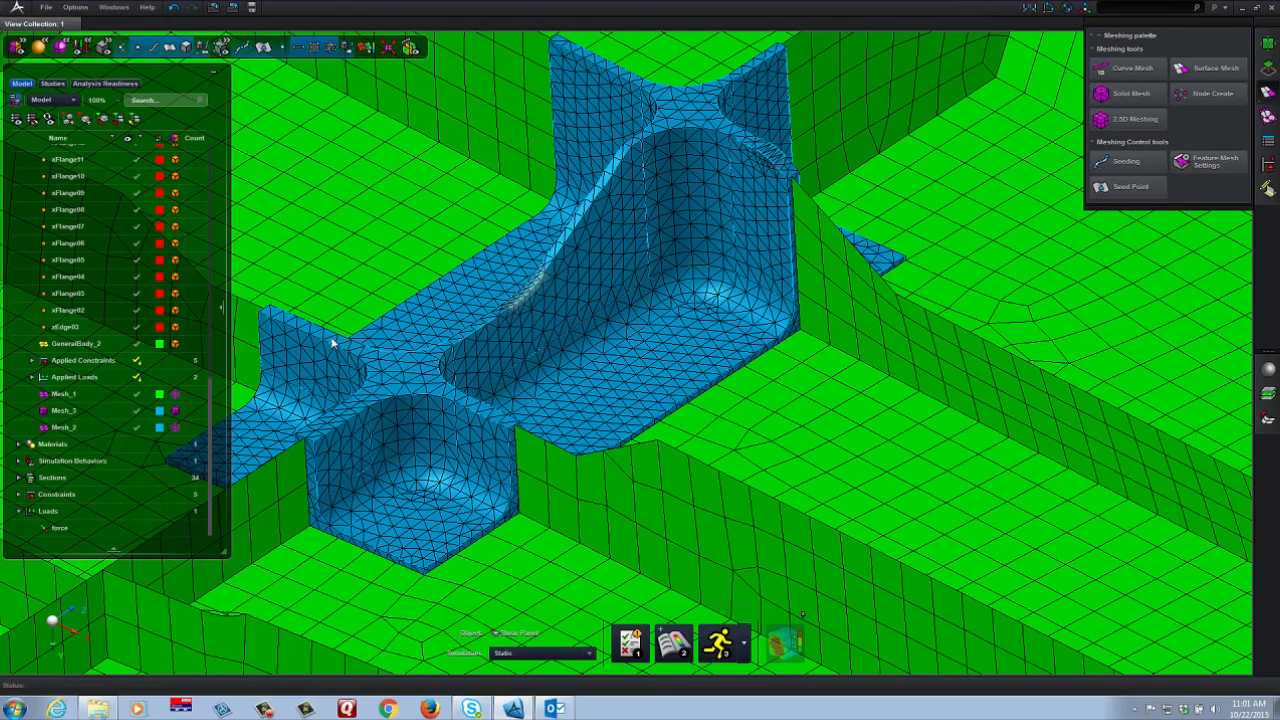
# - Identify the leftover surface mesh on the curved face and delete Mesh_2 from the model
pyautogui.click(80, 412)
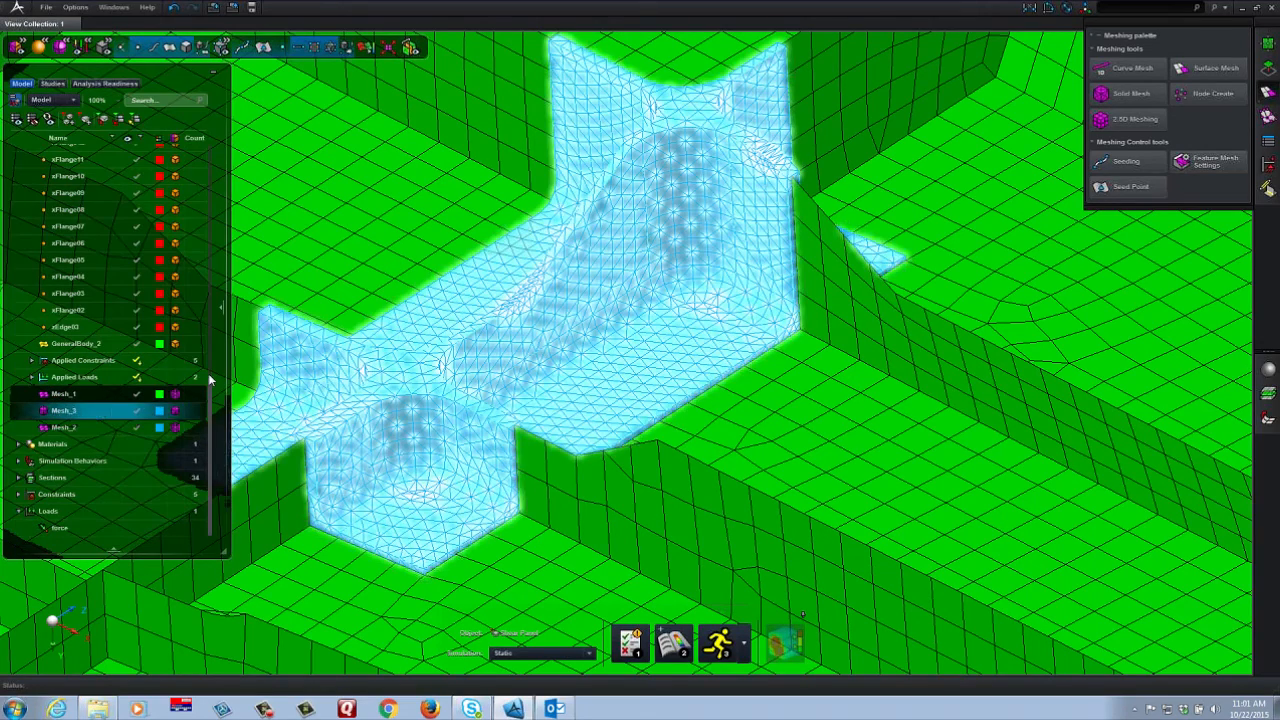
pyautogui.click(103, 427)
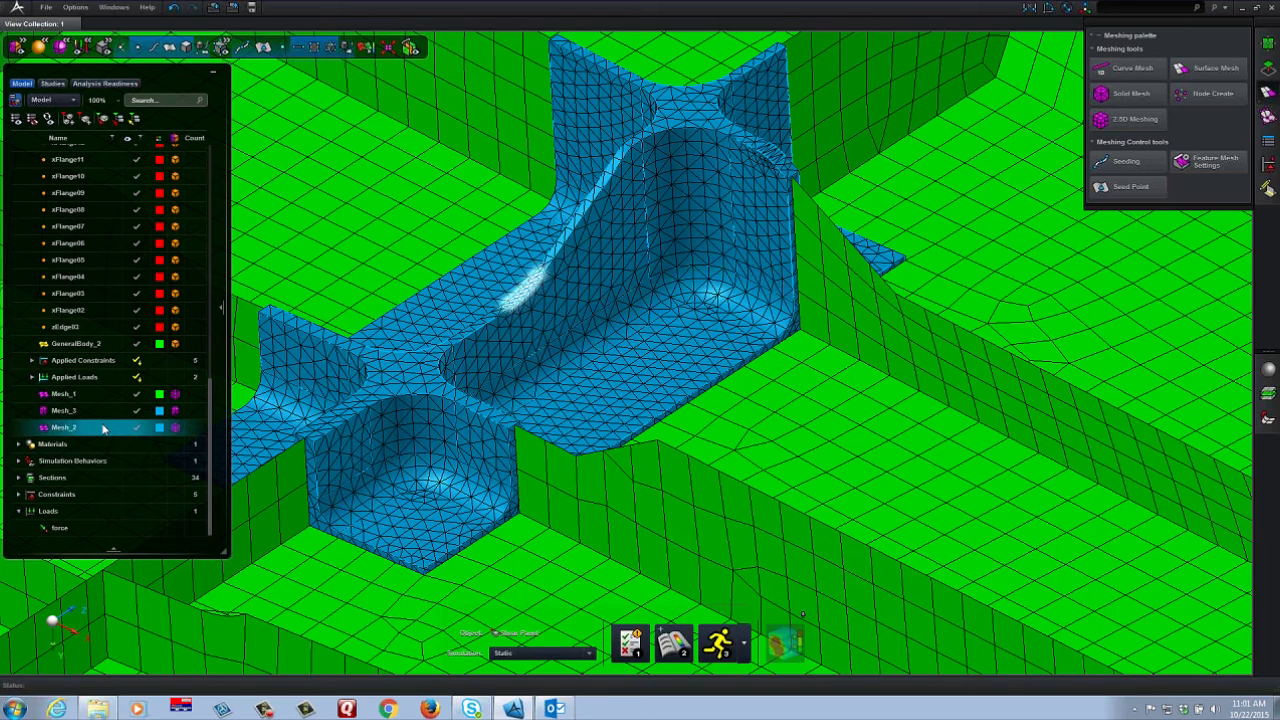
pyautogui.rightClick(100, 430)
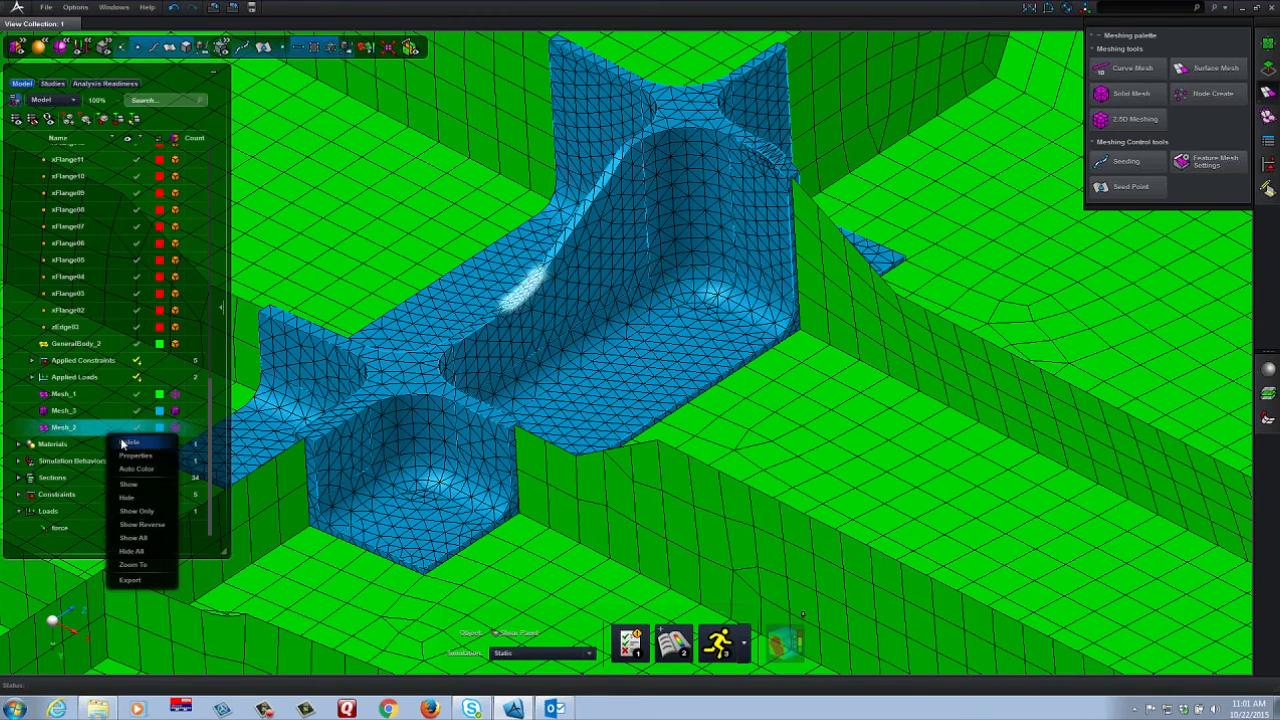
pyautogui.click(120, 440)
# - Create a glue connection between the shear panel's shell mesh and the solid section's mesh
pyautogui.scroll(-2, 641, 395)
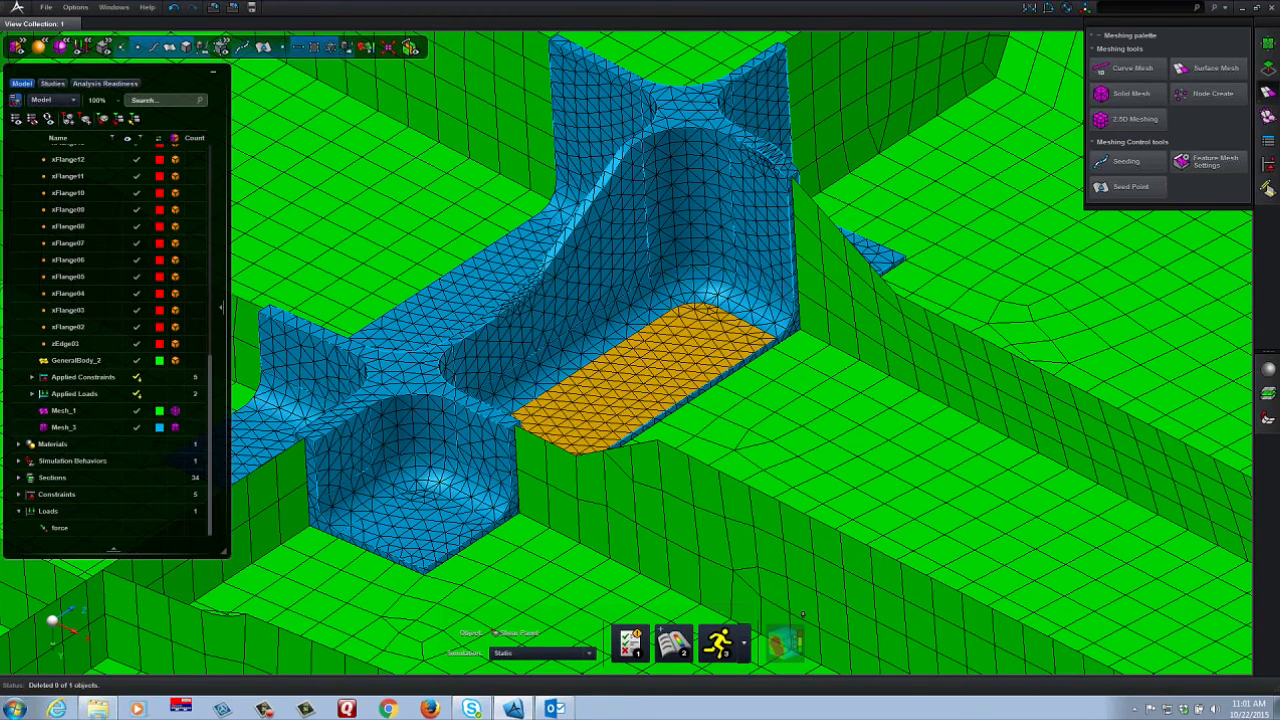
pyautogui.scroll(-3, 641, 395)
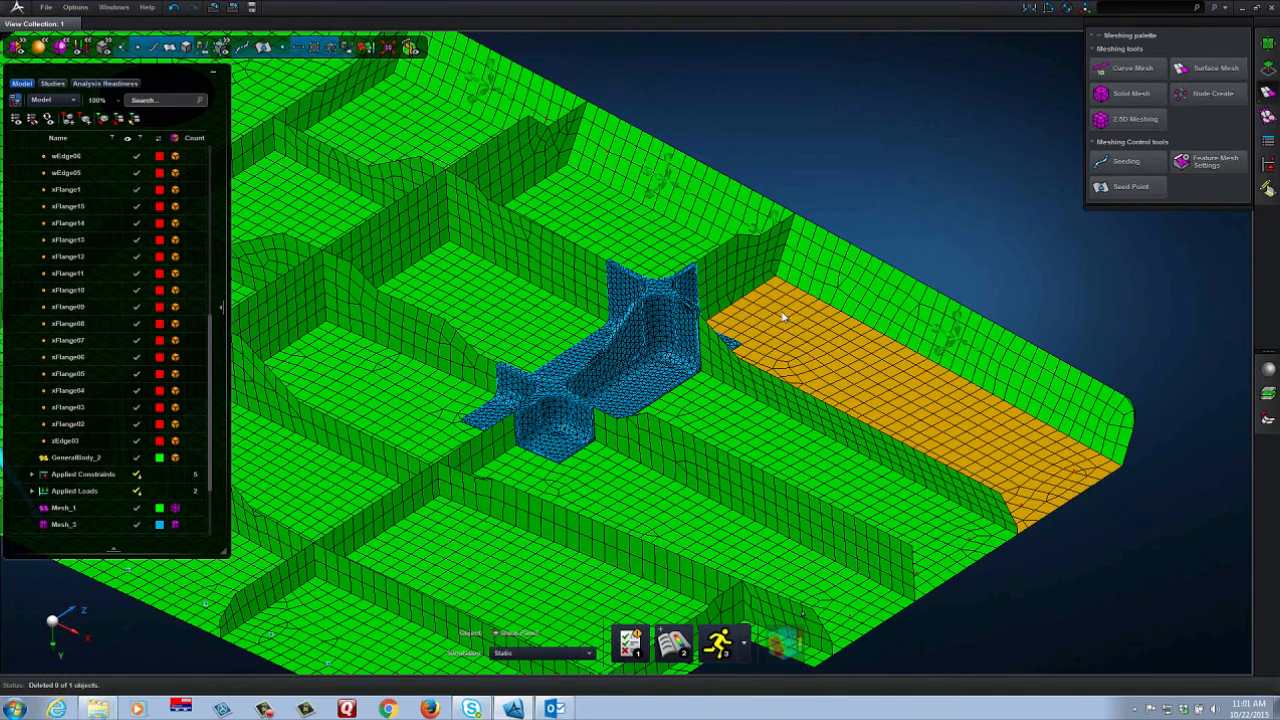
pyautogui.click(1267, 189)
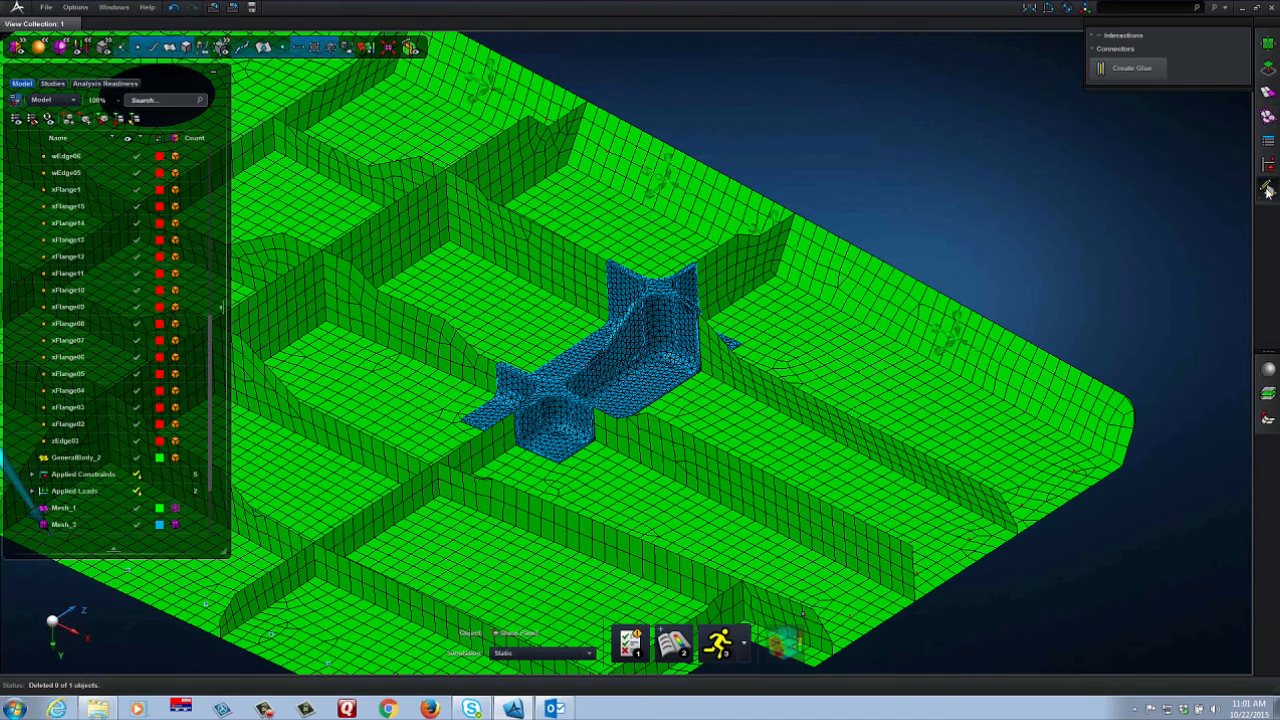
pyautogui.click(1134, 69)
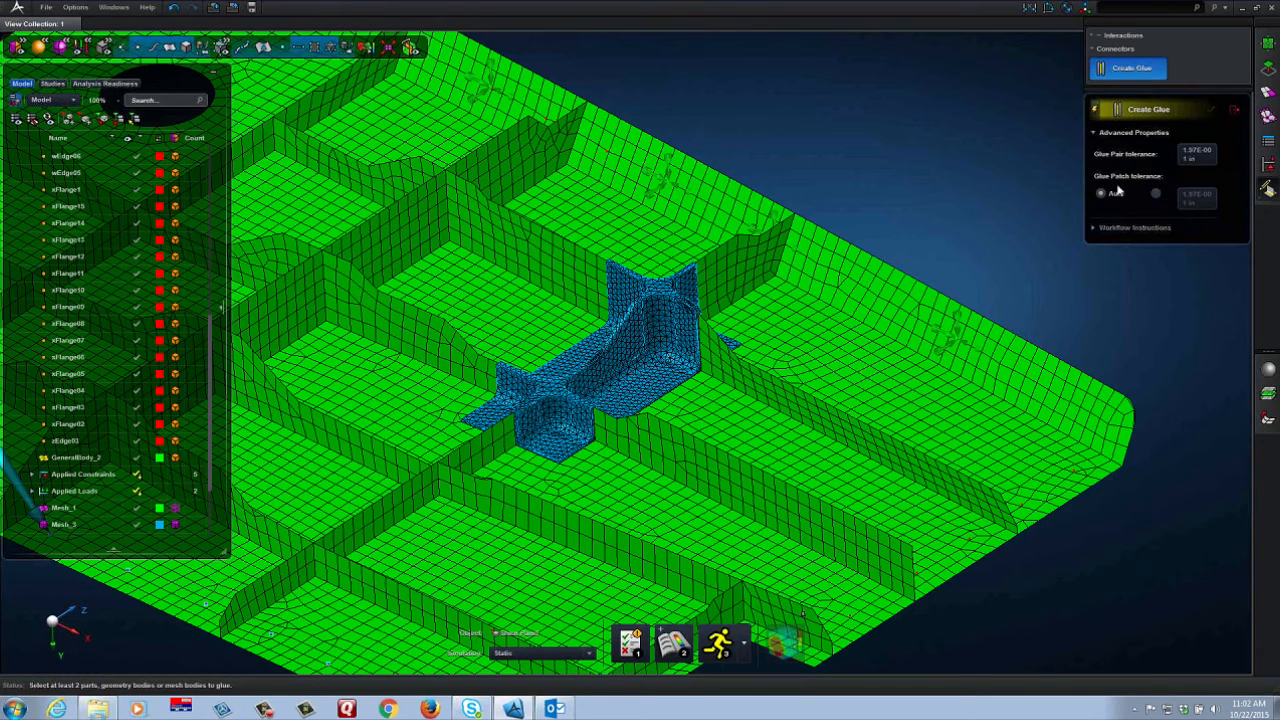
pyautogui.click(657, 317)
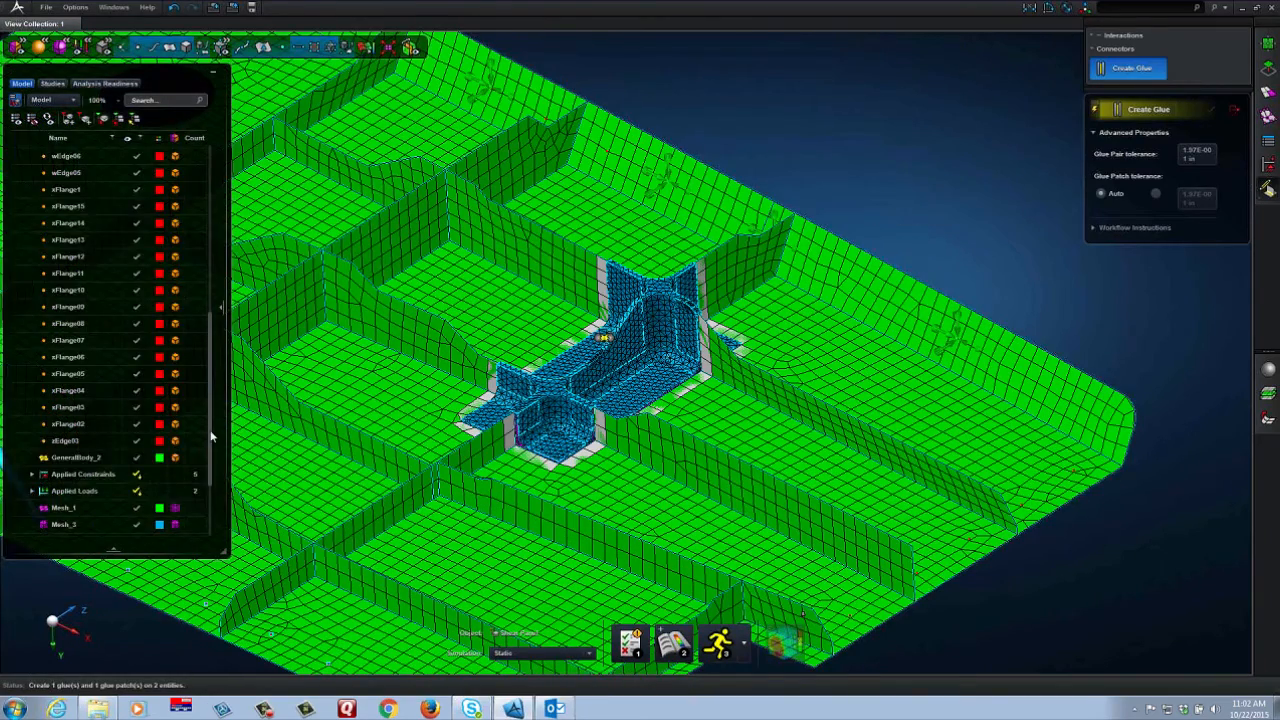
# - Isolate the glue interaction in the display and examine its contact regions around the solid section's perimeter
pyautogui.scroll(-3, 210, 437)
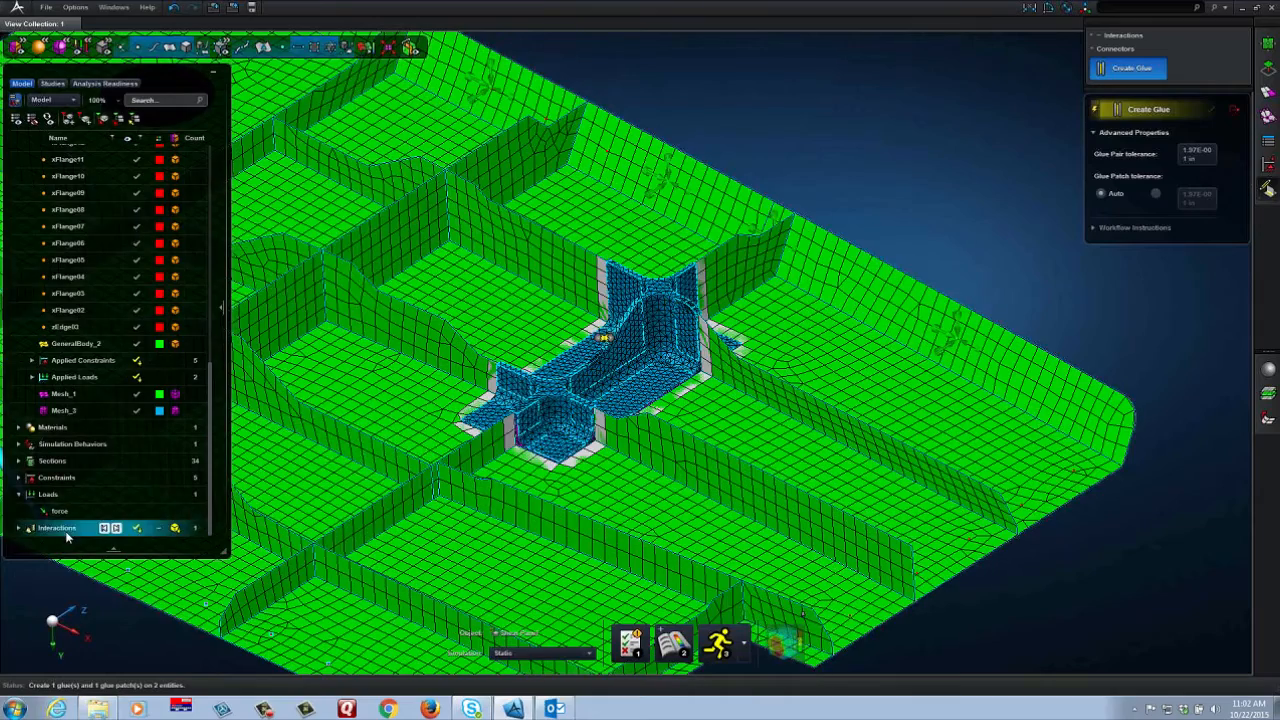
pyautogui.rightClick(67, 538)
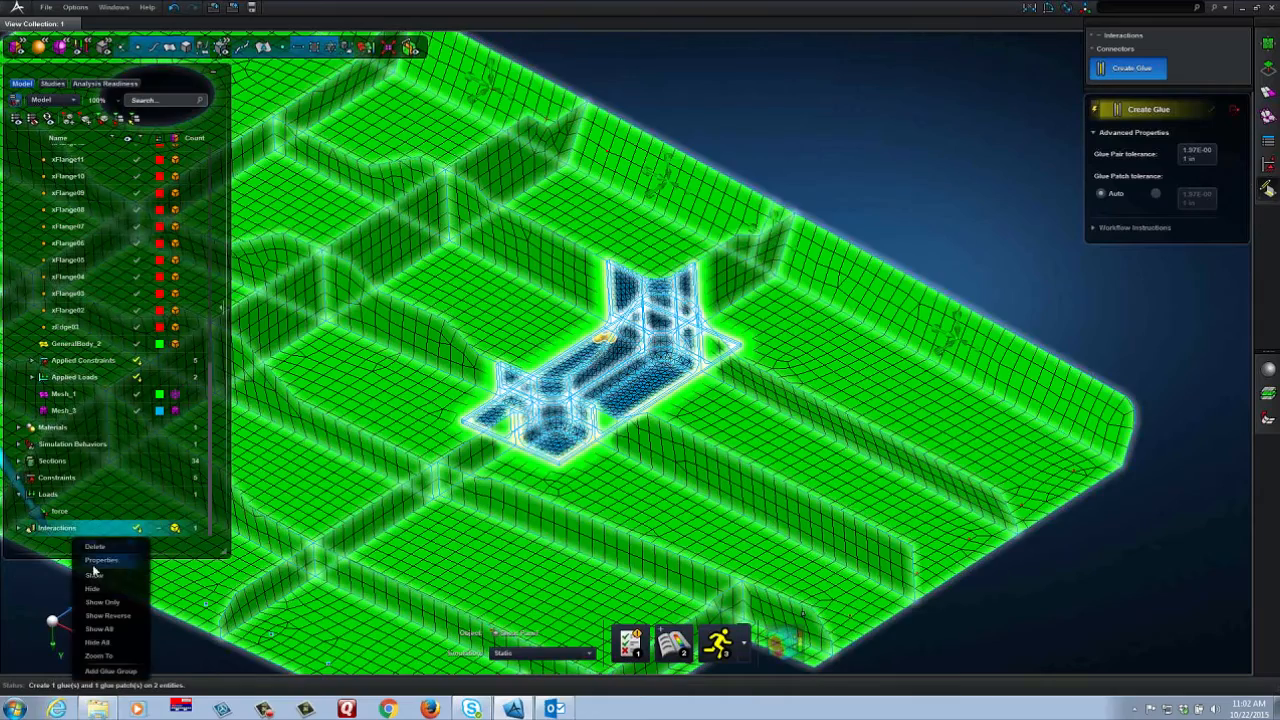
pyautogui.click(121, 616)
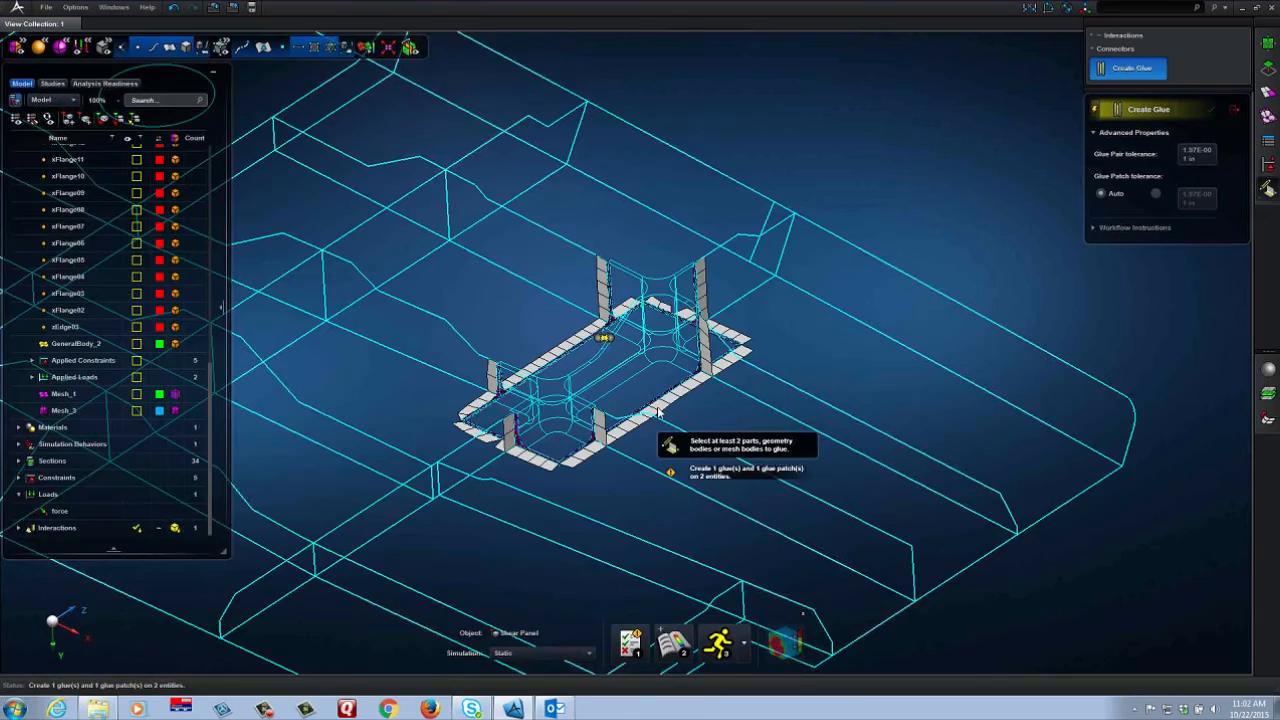
pyautogui.scroll(5, 658, 413)
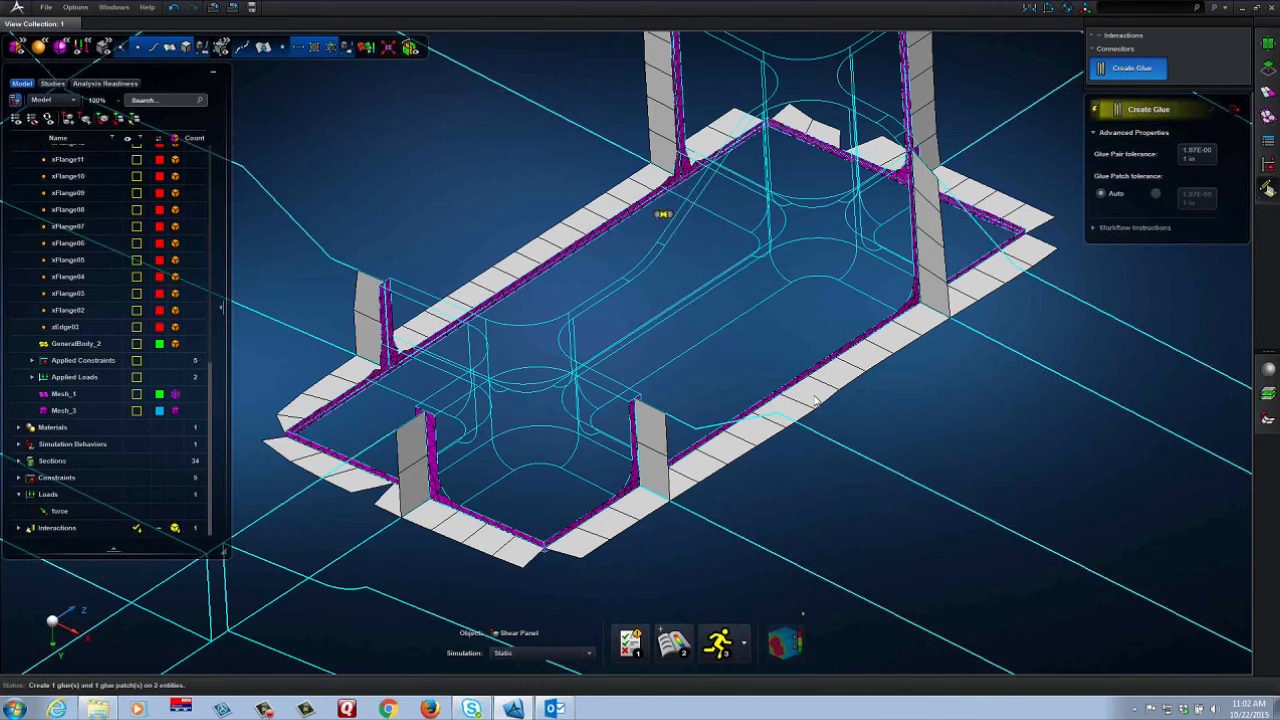
# - Inspect the glued contact regions around the solid section and restore the display of the hidden model parts and meshes
pyautogui.scroll(2, 815, 400)
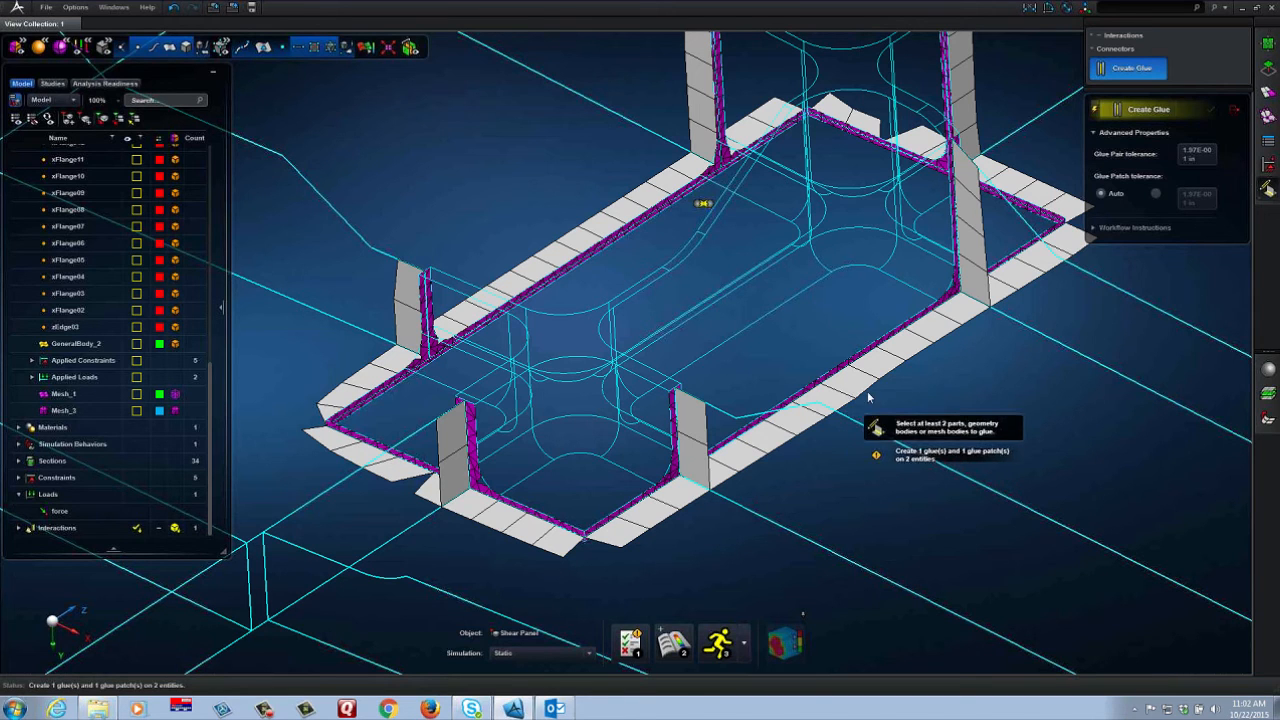
pyautogui.moveTo(875, 389); pyautogui.dragTo(887, 389, button='middle')
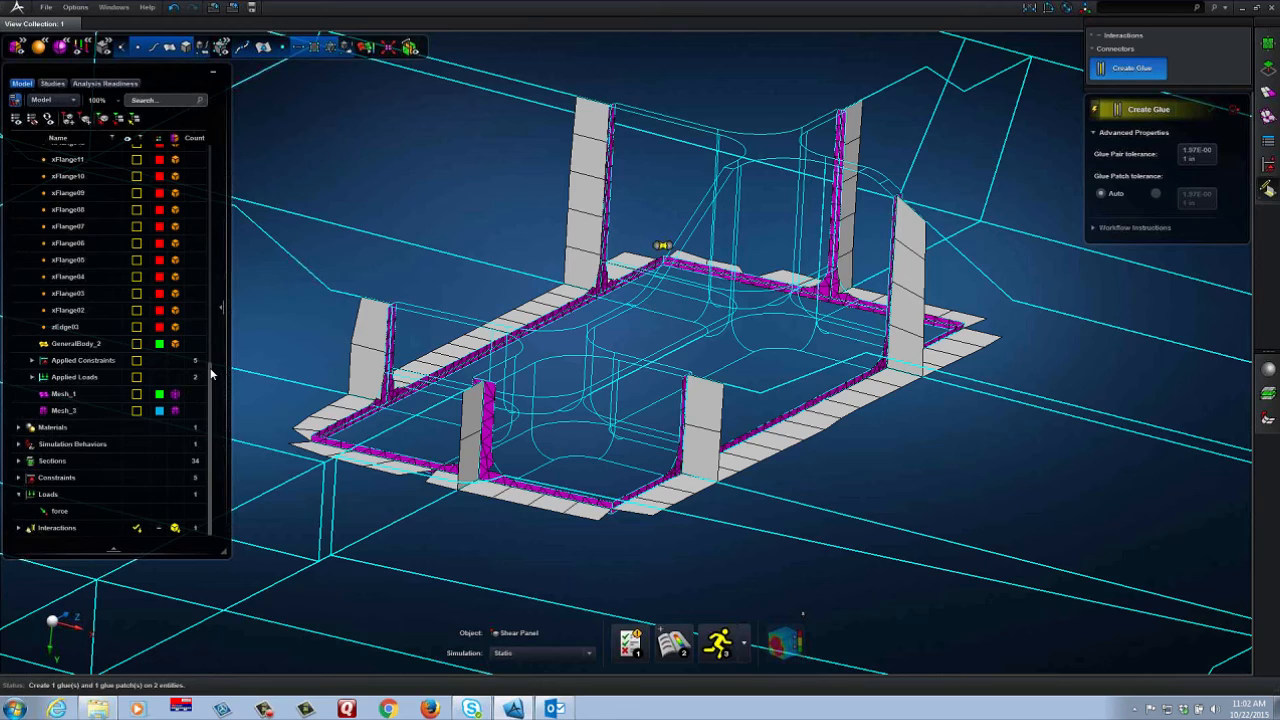
pyautogui.moveTo(210, 368); pyautogui.dragTo(216, 272)
pyautogui.rightClick(257, 294)
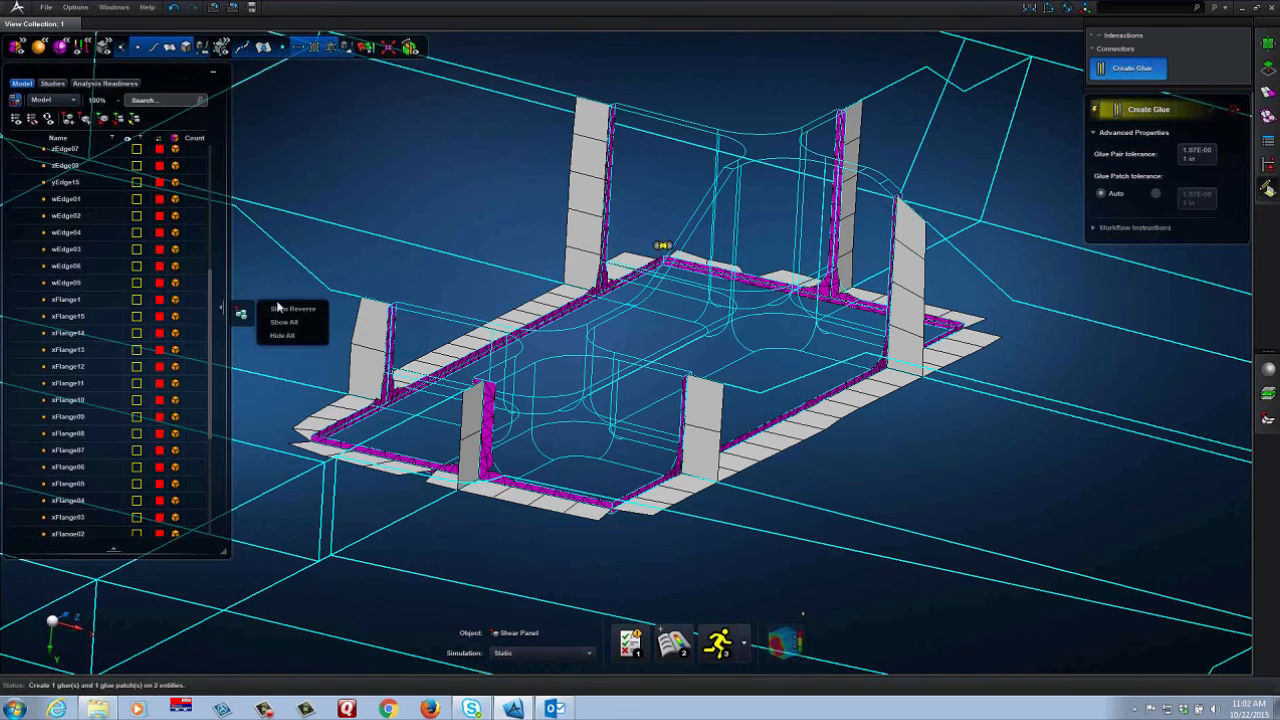
pyautogui.click(291, 311)
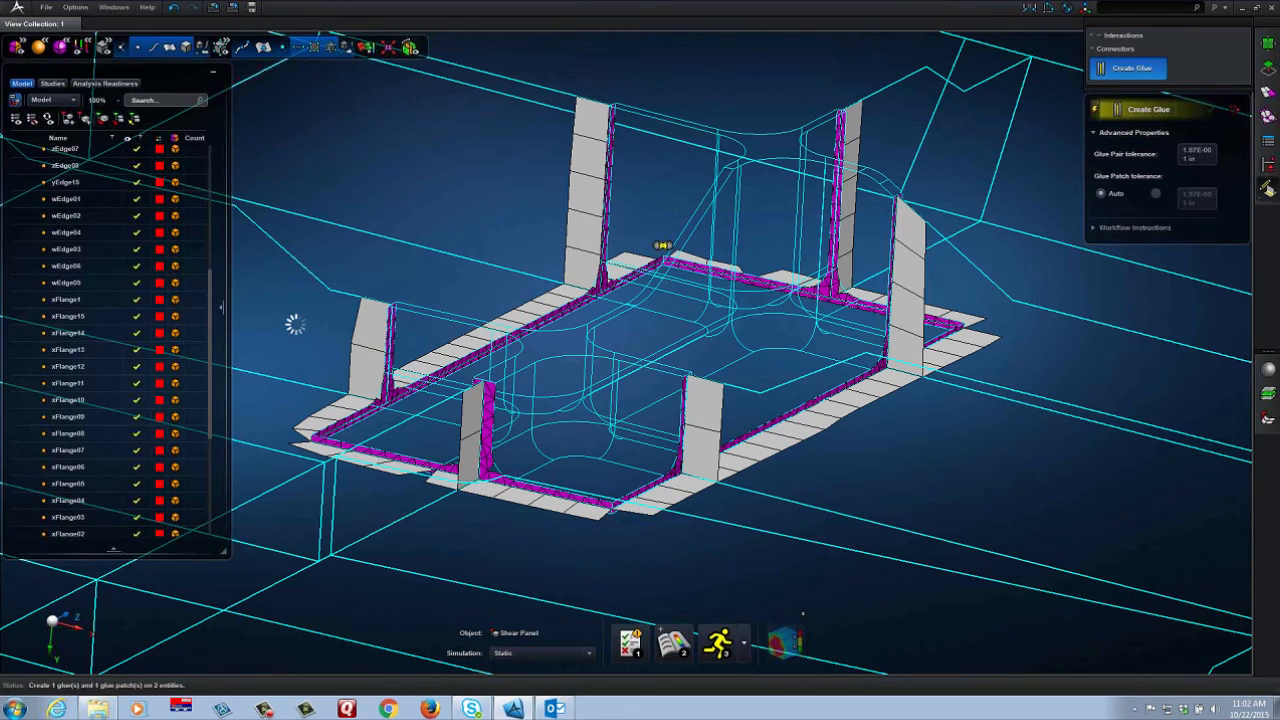
# - Hide the interactions from the display and leave the Create Glue tool with the full meshed panel in view
pyautogui.scroll(-10, 213, 454)
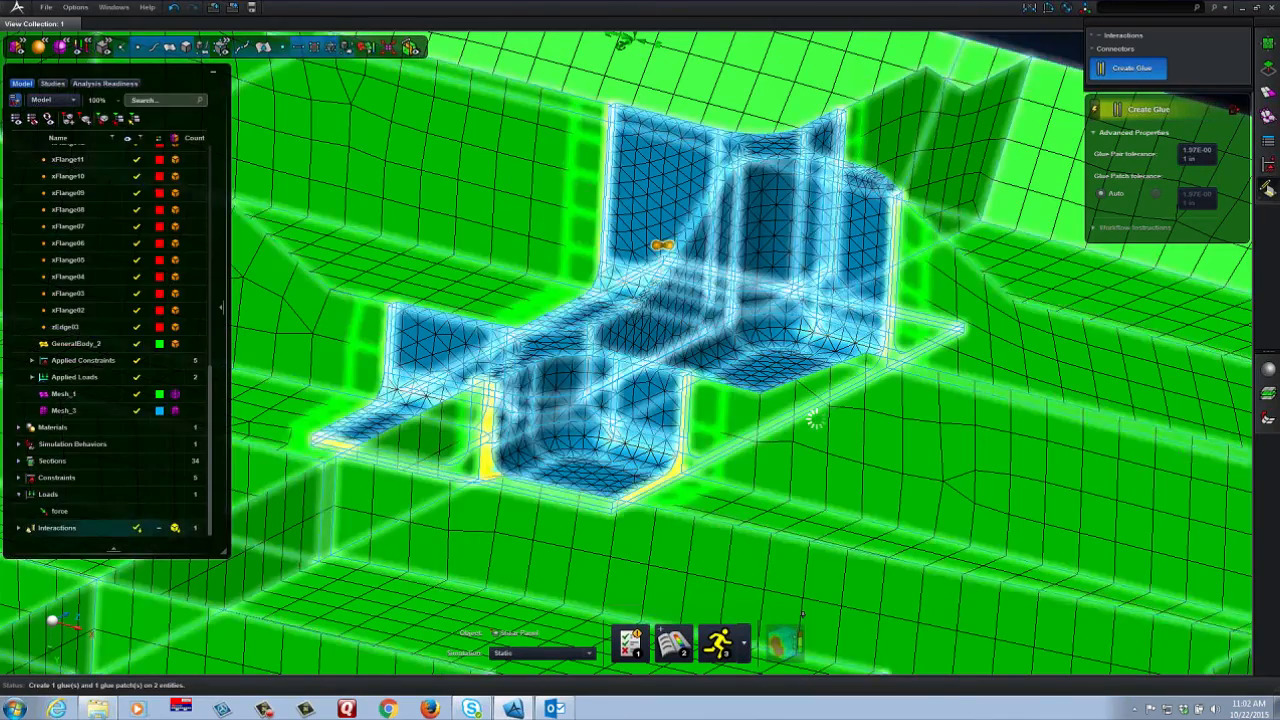
pyautogui.click(817, 423)
pyautogui.scroll(-5, 817, 423)
pyautogui.scroll(-3, 812, 430)
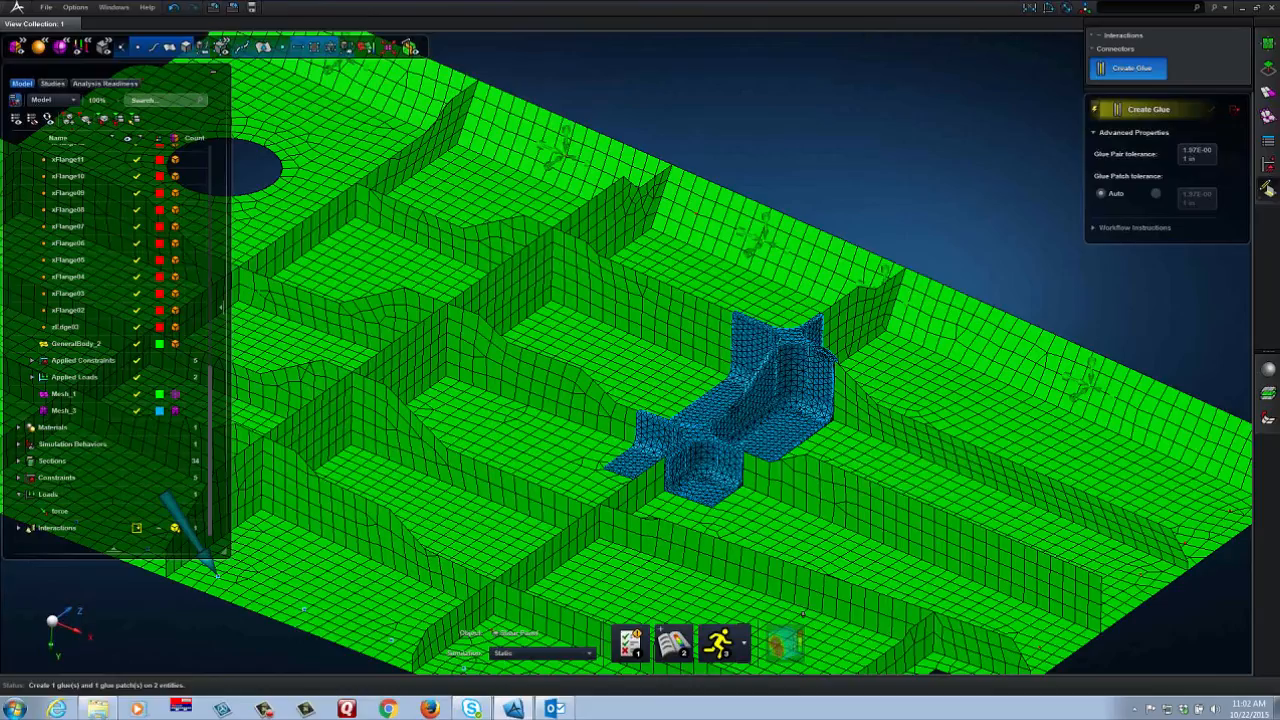
pyautogui.press('Escape')
pyautogui.scroll(-2, 766, 186)
pyautogui.moveTo(773, 196); pyautogui.dragTo(834, 166, button='middle')
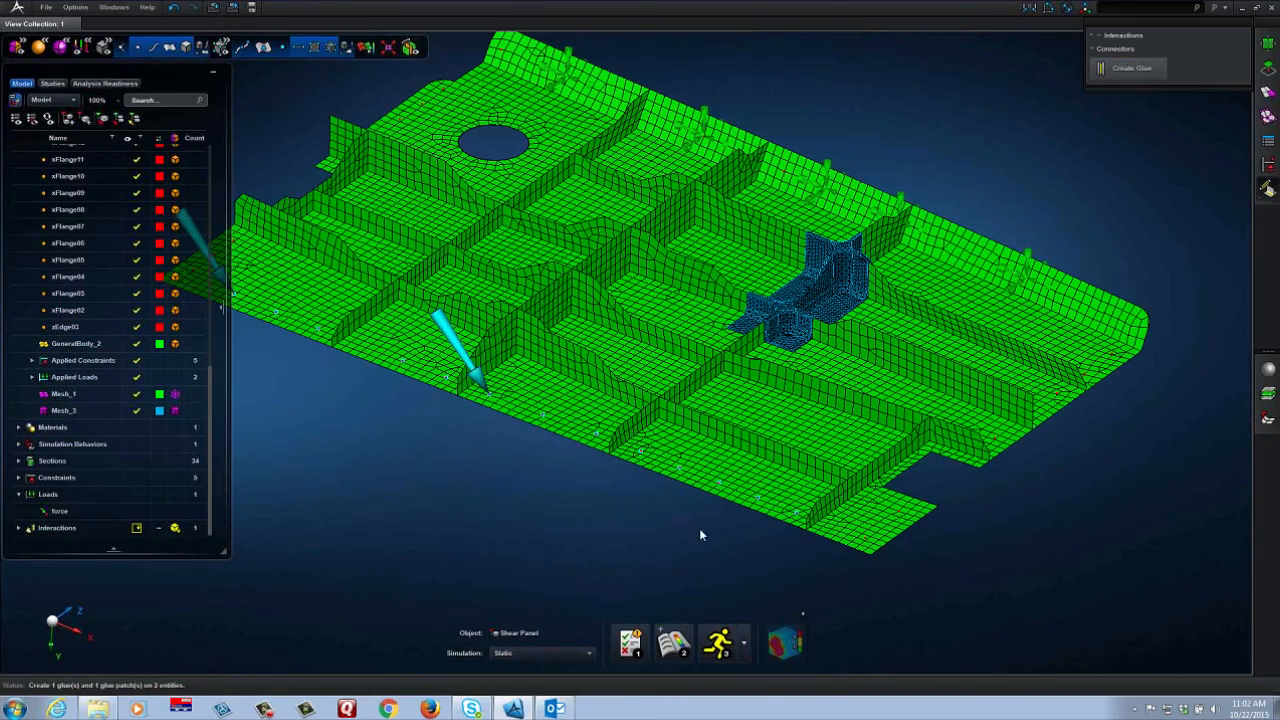
# - Run the static simulation of the glued Shear Panel model and open the results of Scenario_Shear Panel_1
pyautogui.moveTo(700, 528); pyautogui.dragTo(788, 546, button='middle')
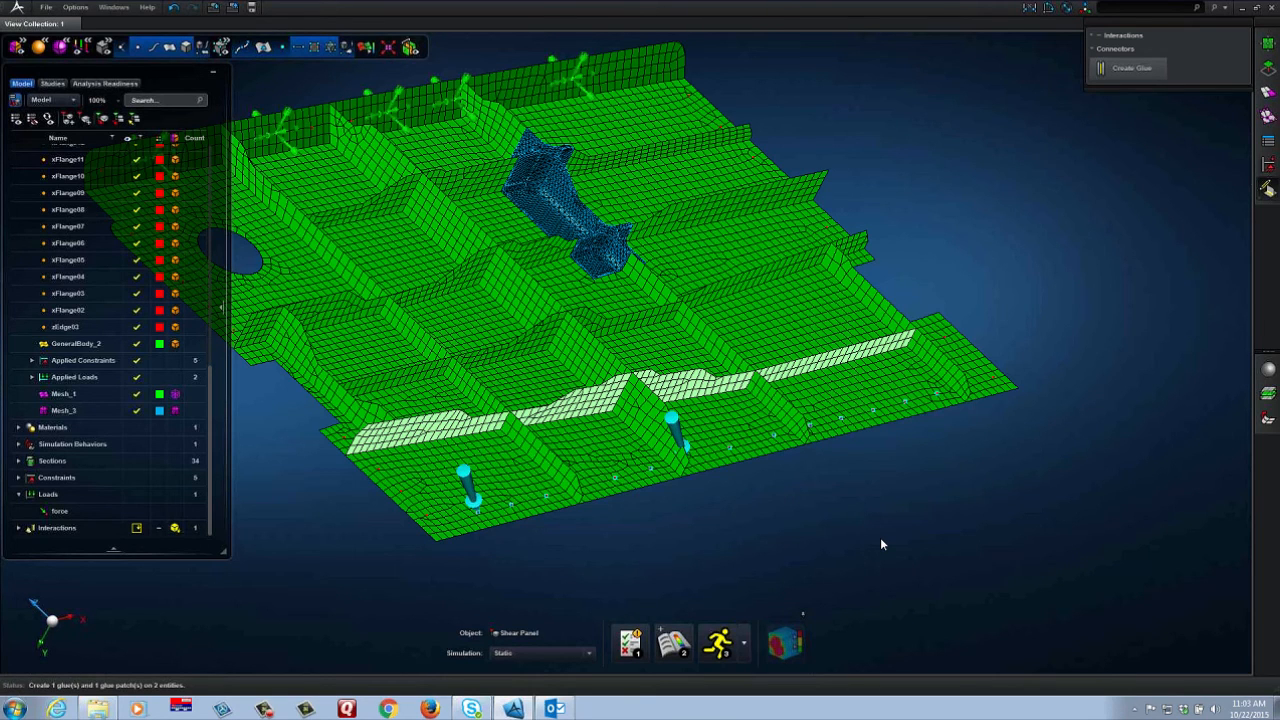
pyautogui.click(720, 645)
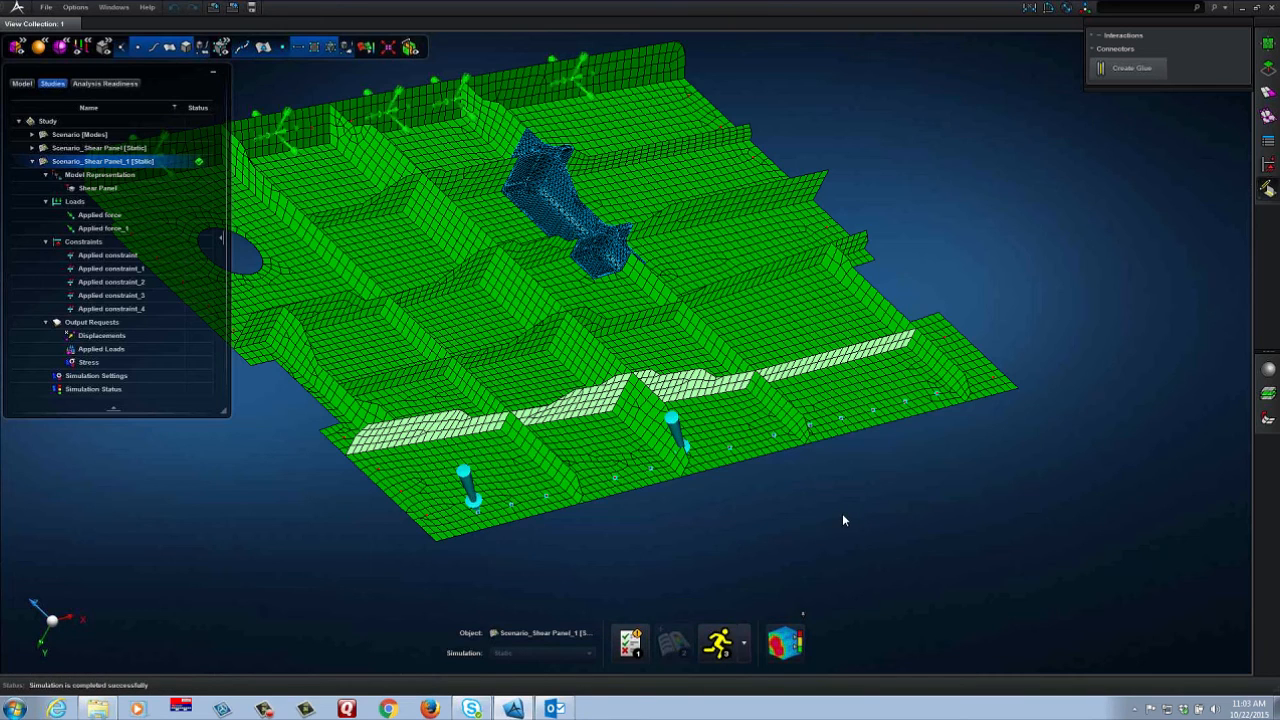
pyautogui.click(787, 643)
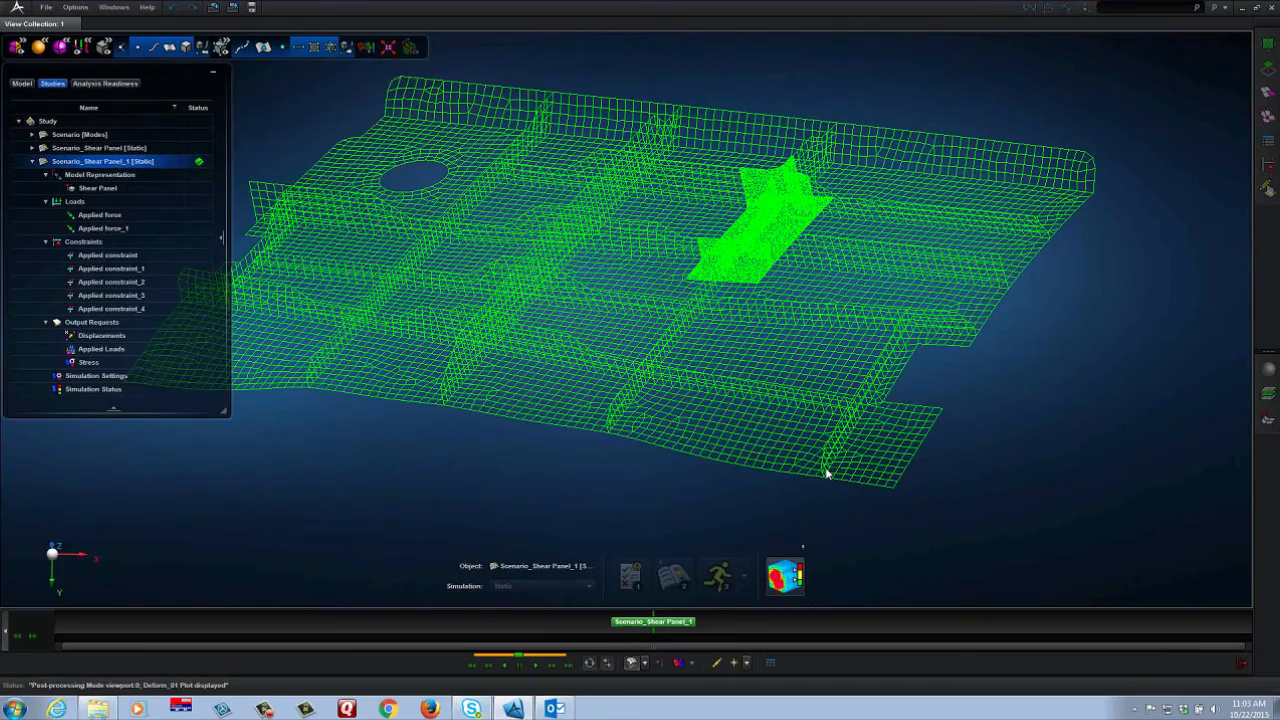
# - Display the animated Von Mises stress fringe plot and examine the stress along the solid section's curved face and adjoining shells
pyautogui.click(531, 664)
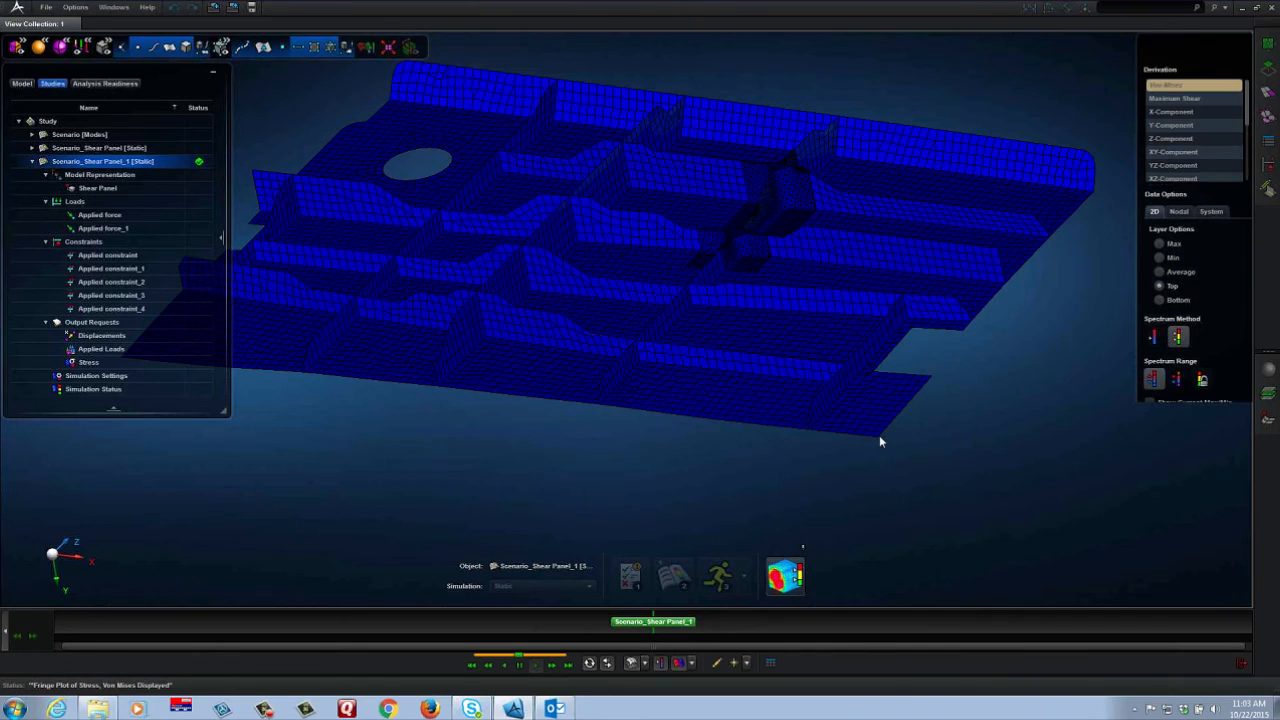
pyautogui.moveTo(943, 384); pyautogui.dragTo(847, 293, button='middle')
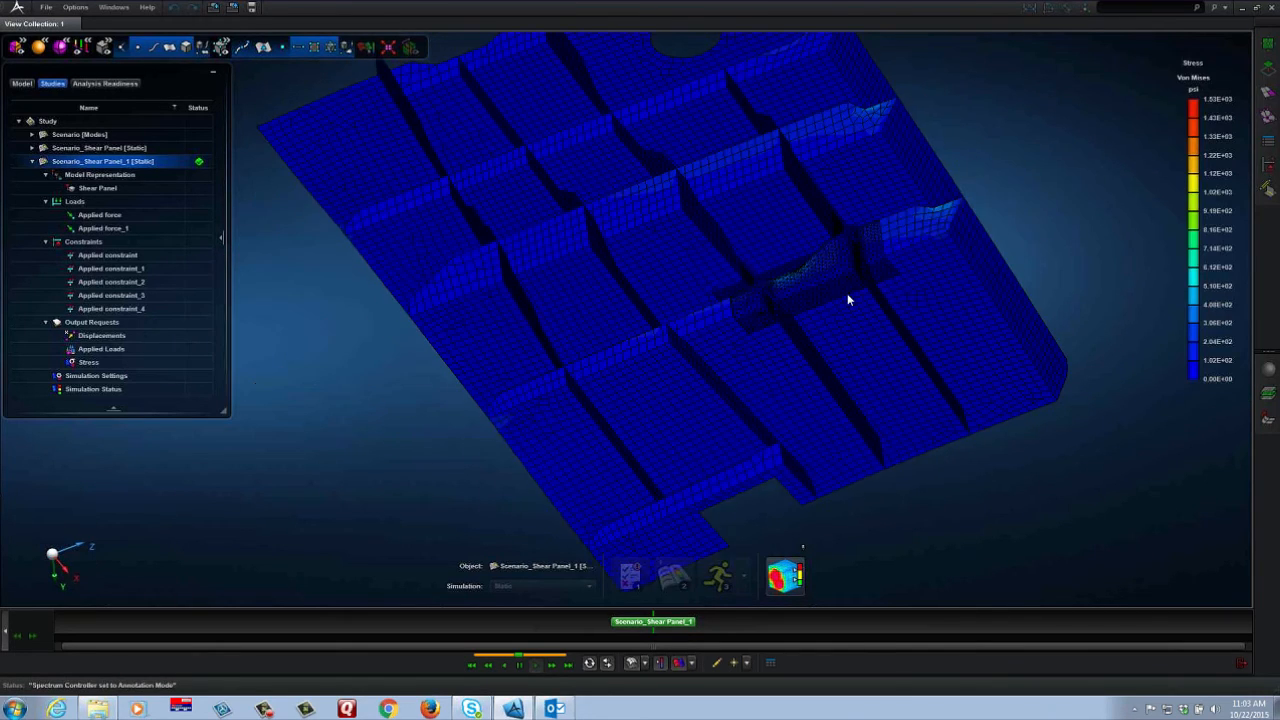
pyautogui.scroll(3, 837, 270)
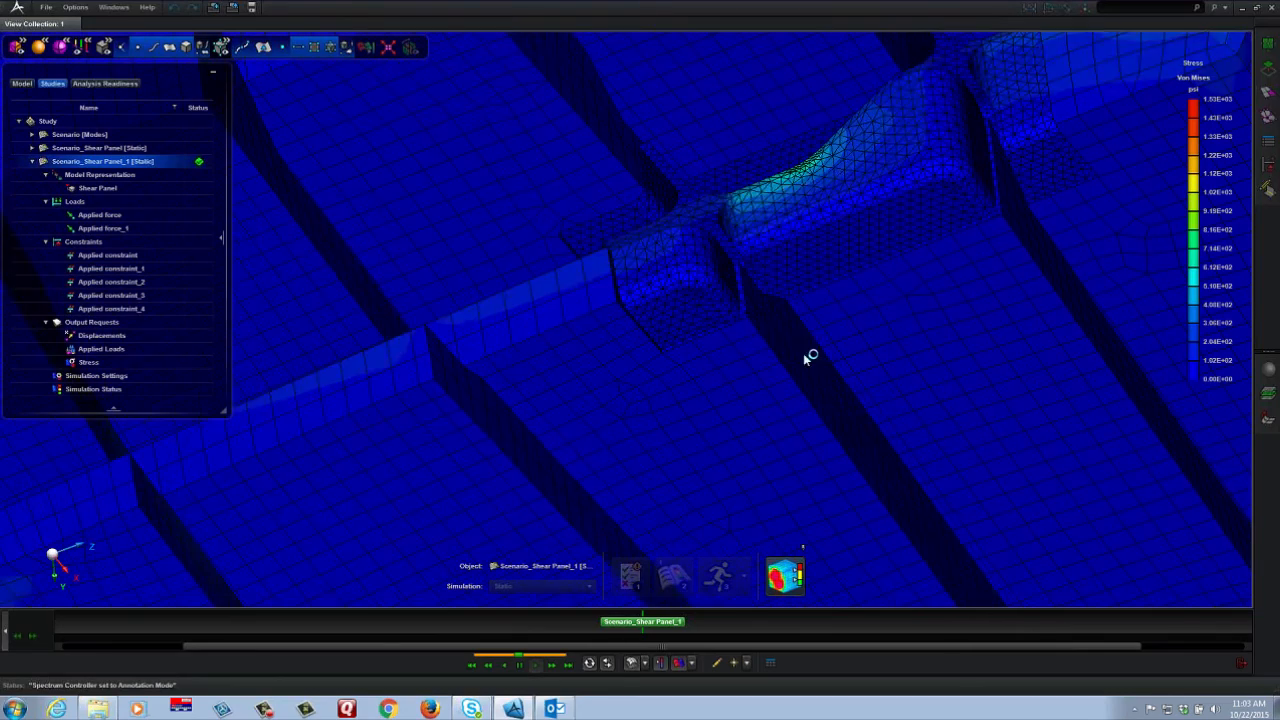
pyautogui.moveTo(753, 308); pyautogui.dragTo(573, 434, button='middle')
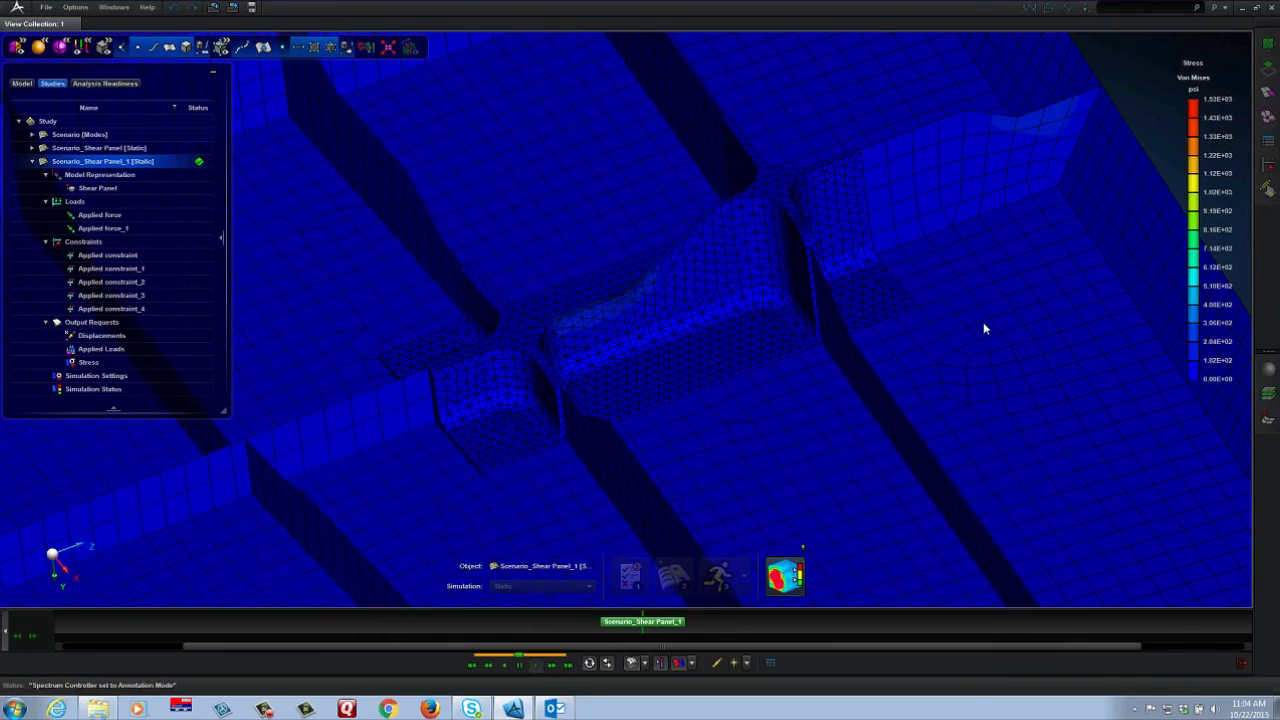
pyautogui.moveTo(980, 329); pyautogui.dragTo(1017, 330, button='middle')
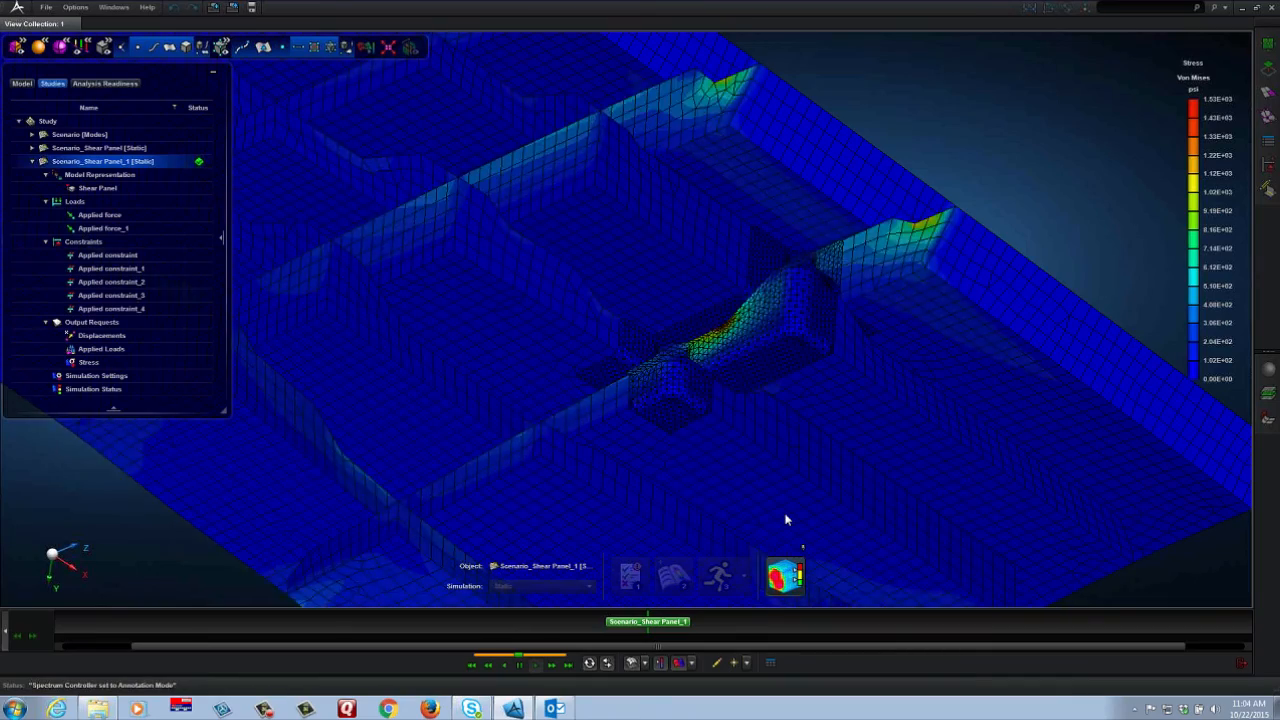
# - Switch the fringe plot to displacement magnitude, examine the solid-to-shell junction, and exit post-processing
pyautogui.click(1182, 189)
pyautogui.click(1118, 66)
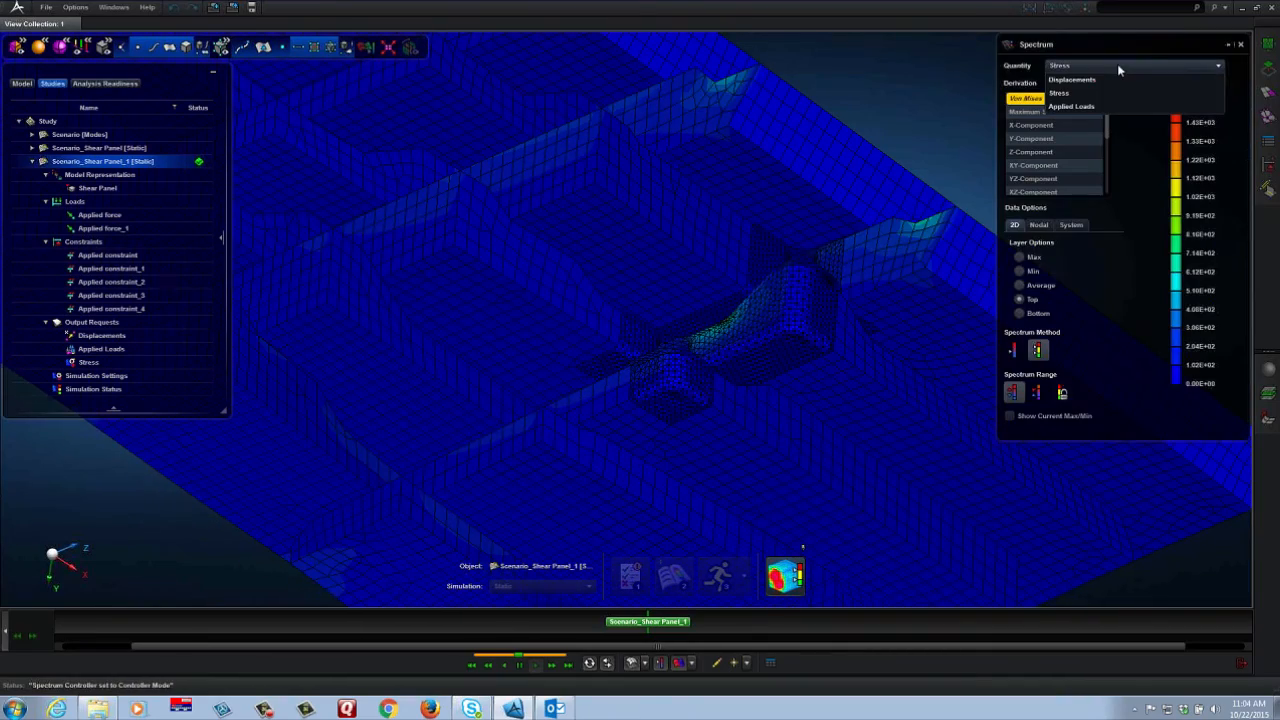
pyautogui.click(1104, 80)
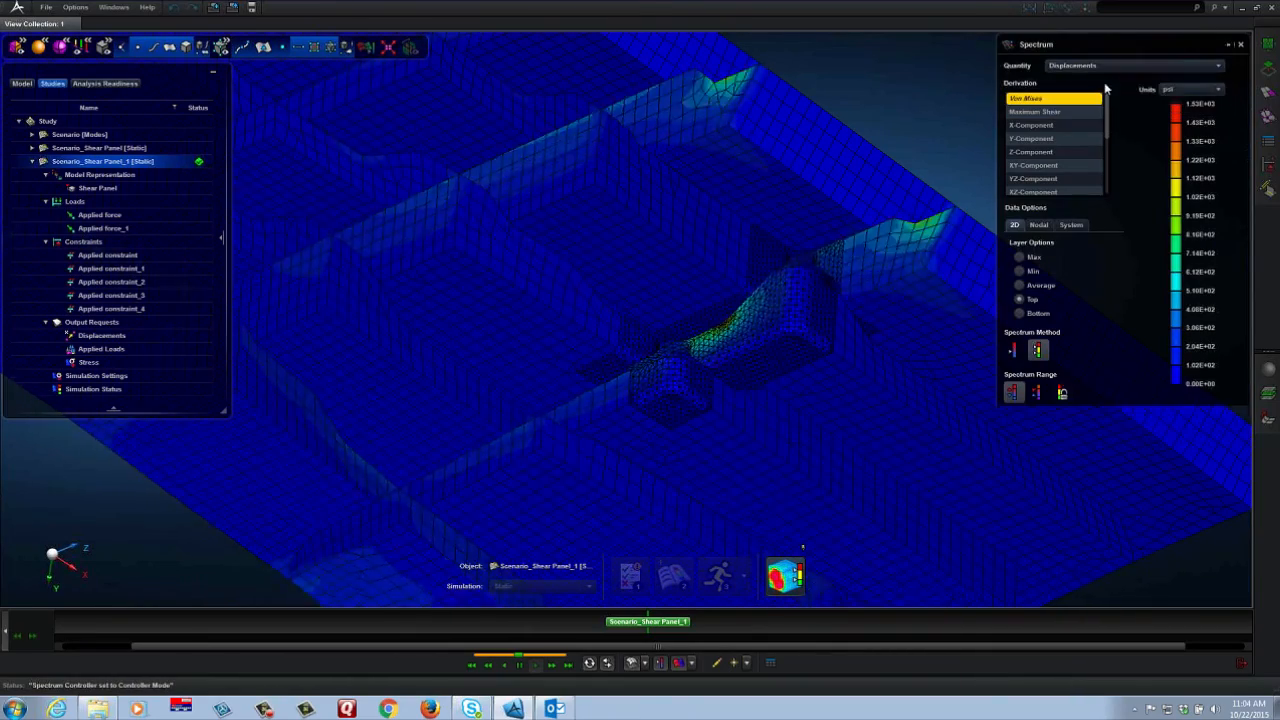
pyautogui.click(1078, 104)
pyautogui.scroll(5, 680, 429)
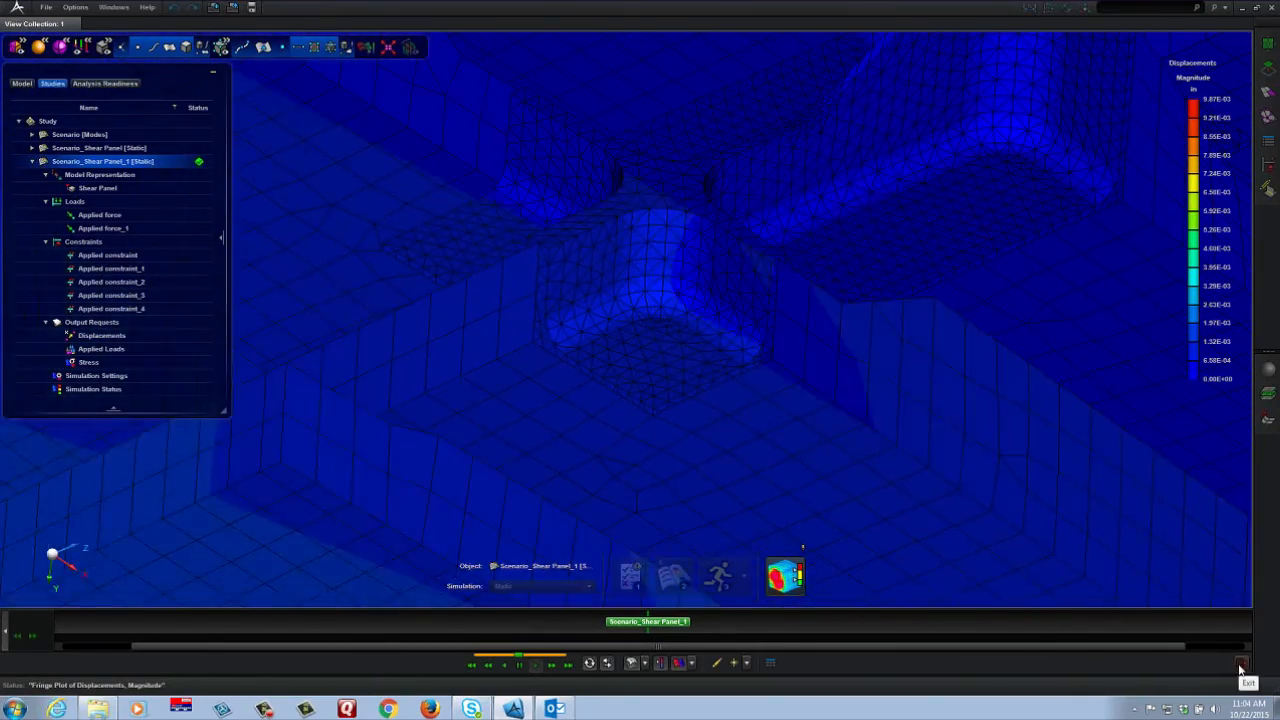
pyautogui.click(1241, 667)
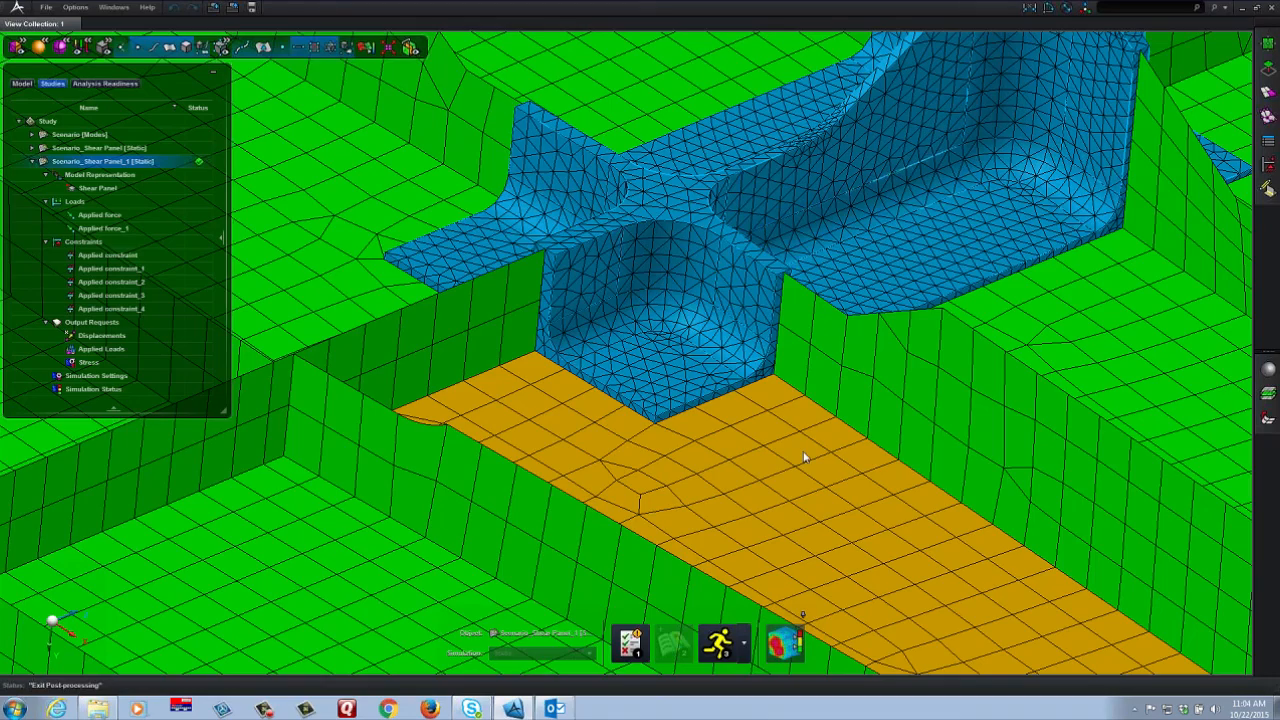
pyautogui.scroll(-10, 804, 457)
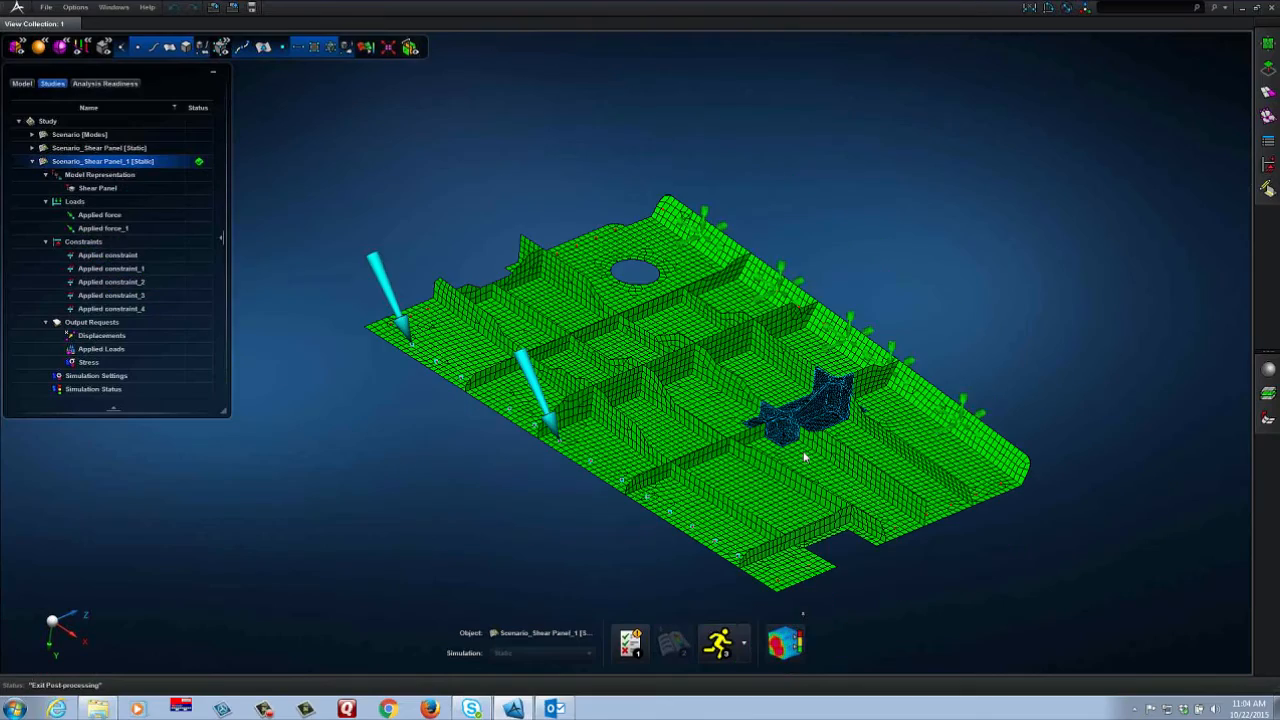